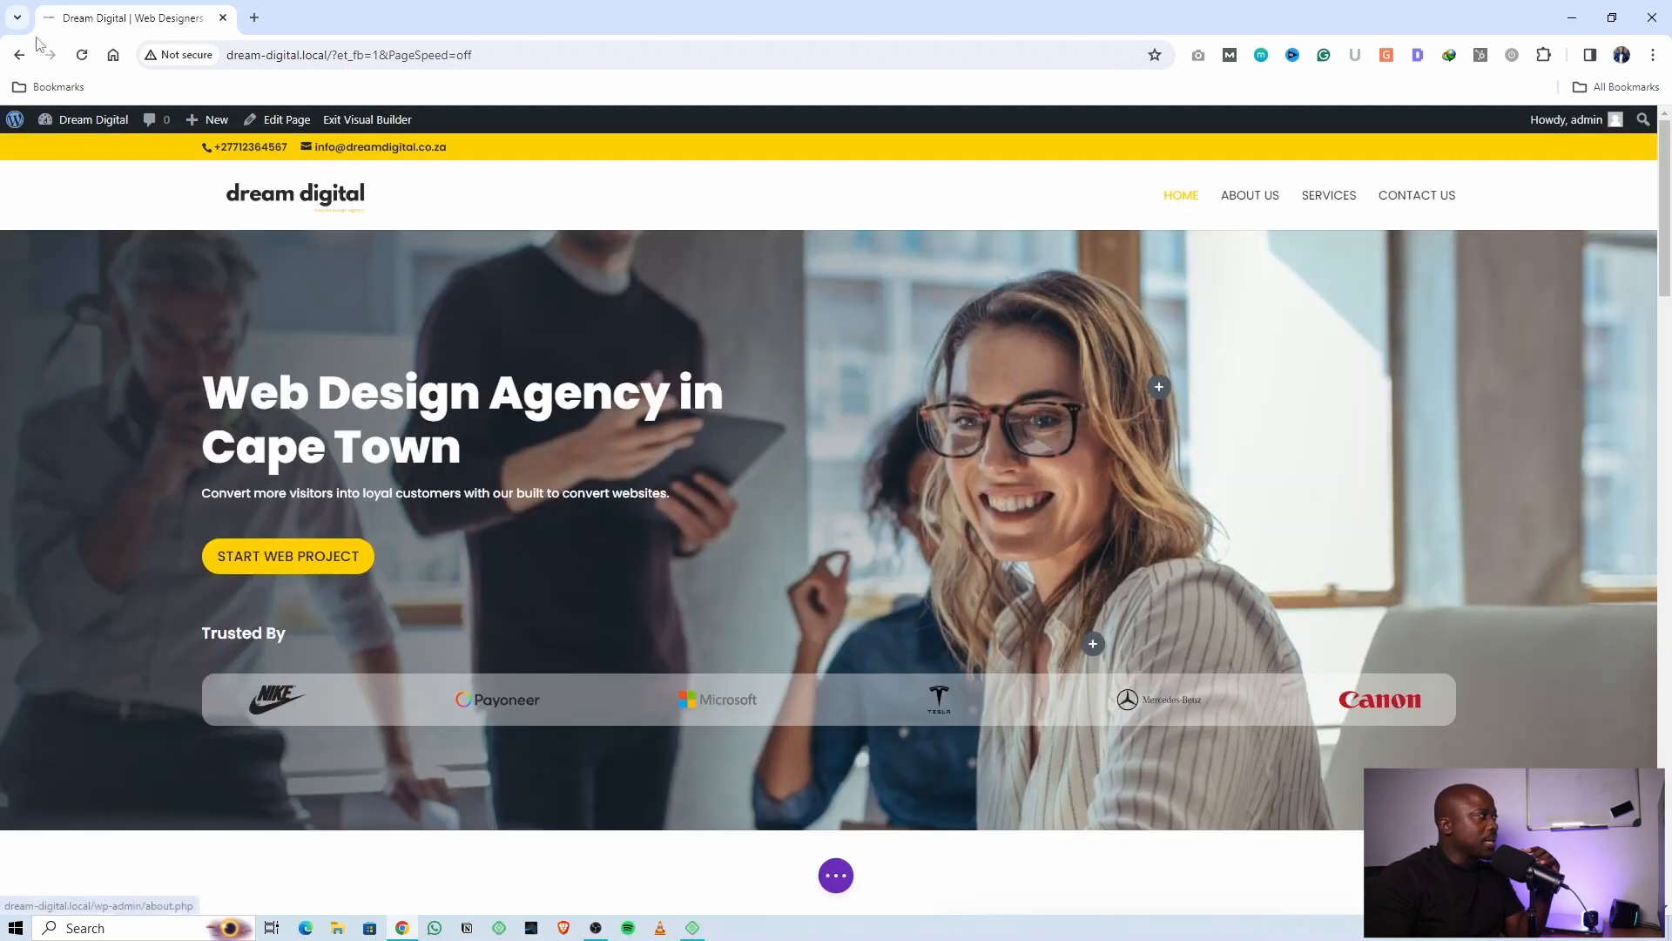
# Open the Divi Theme Builder from the site's dashboard and start building a new global header
pyautogui.moveTo(98, 129)
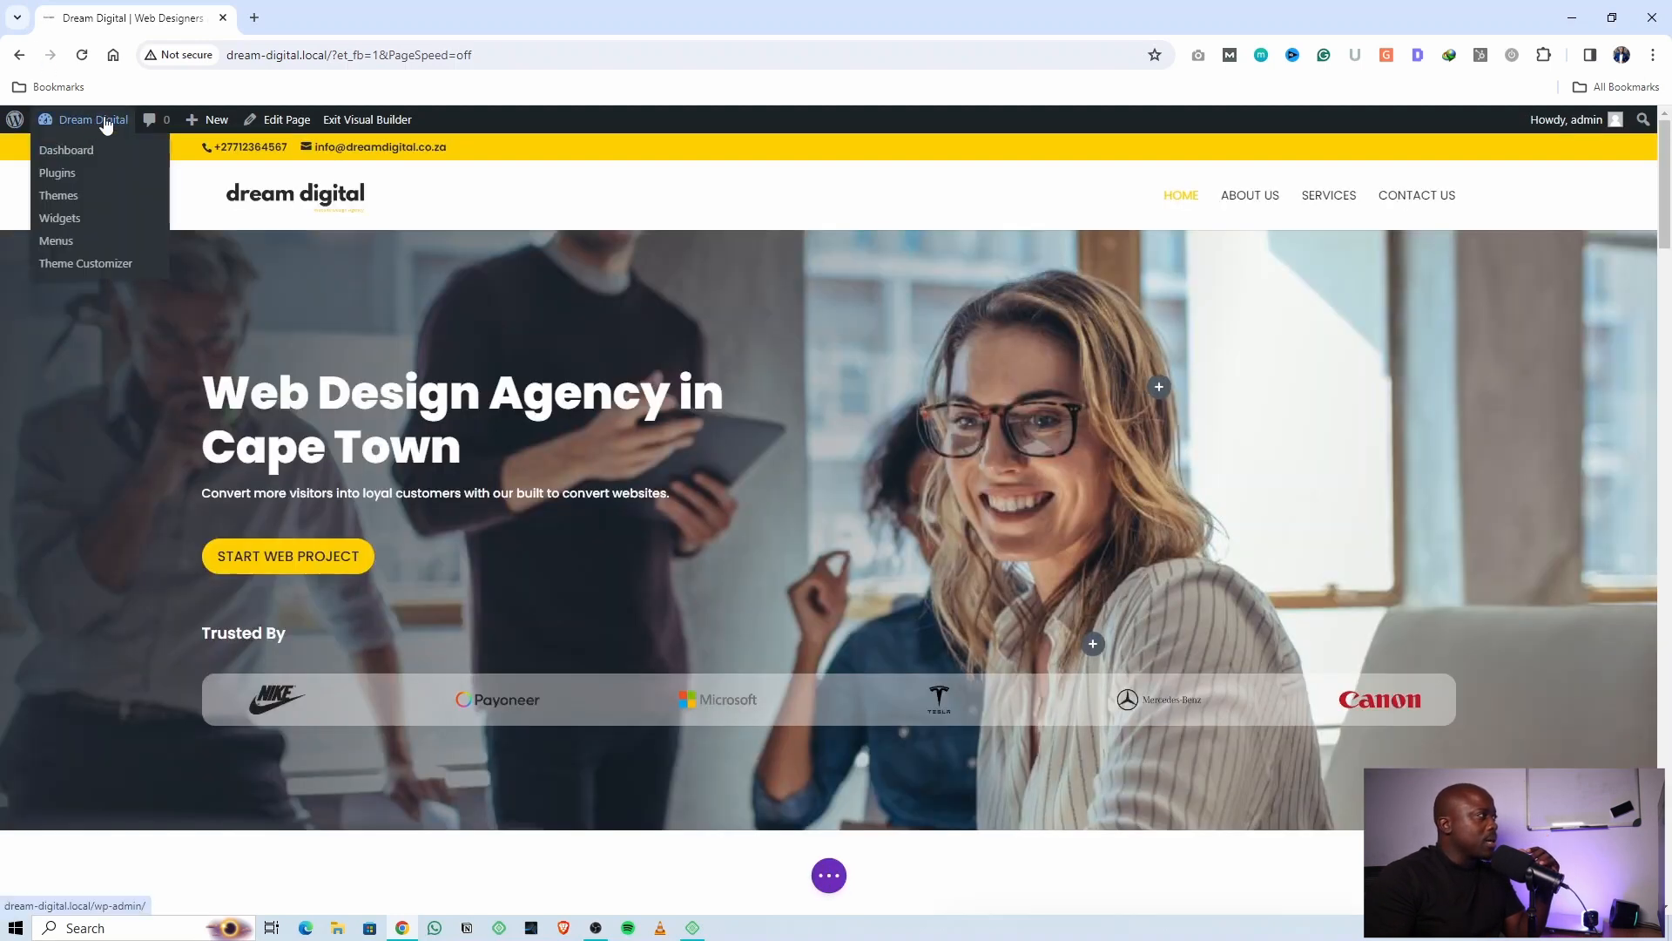
pyautogui.click(77, 155)
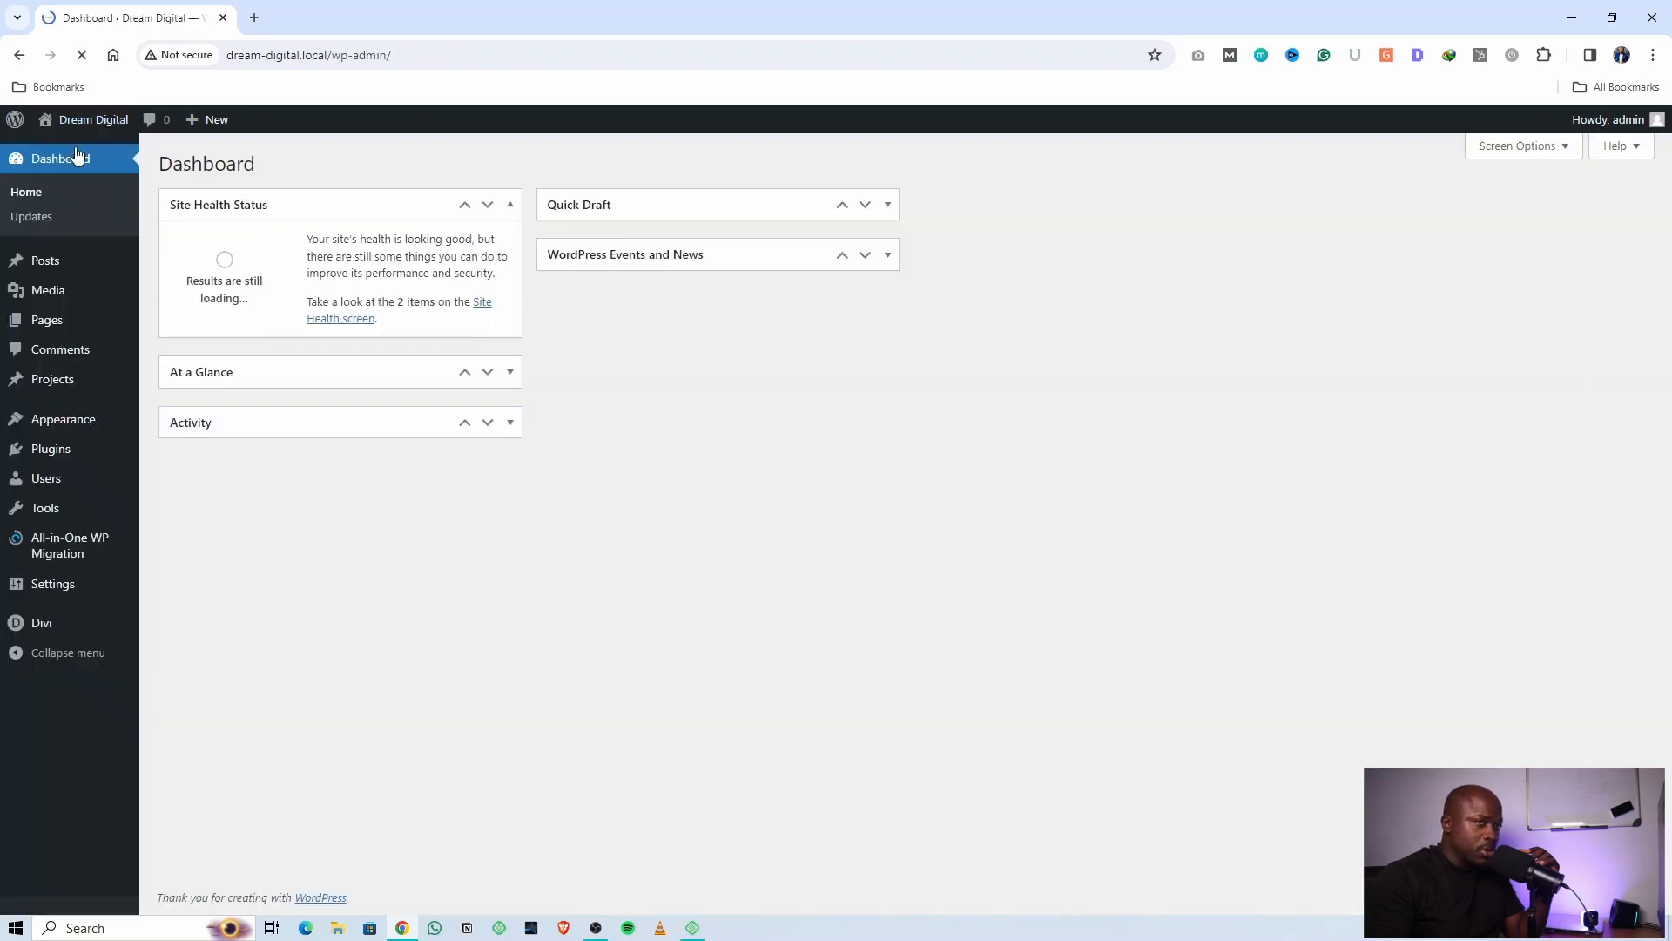
pyautogui.moveTo(48, 631)
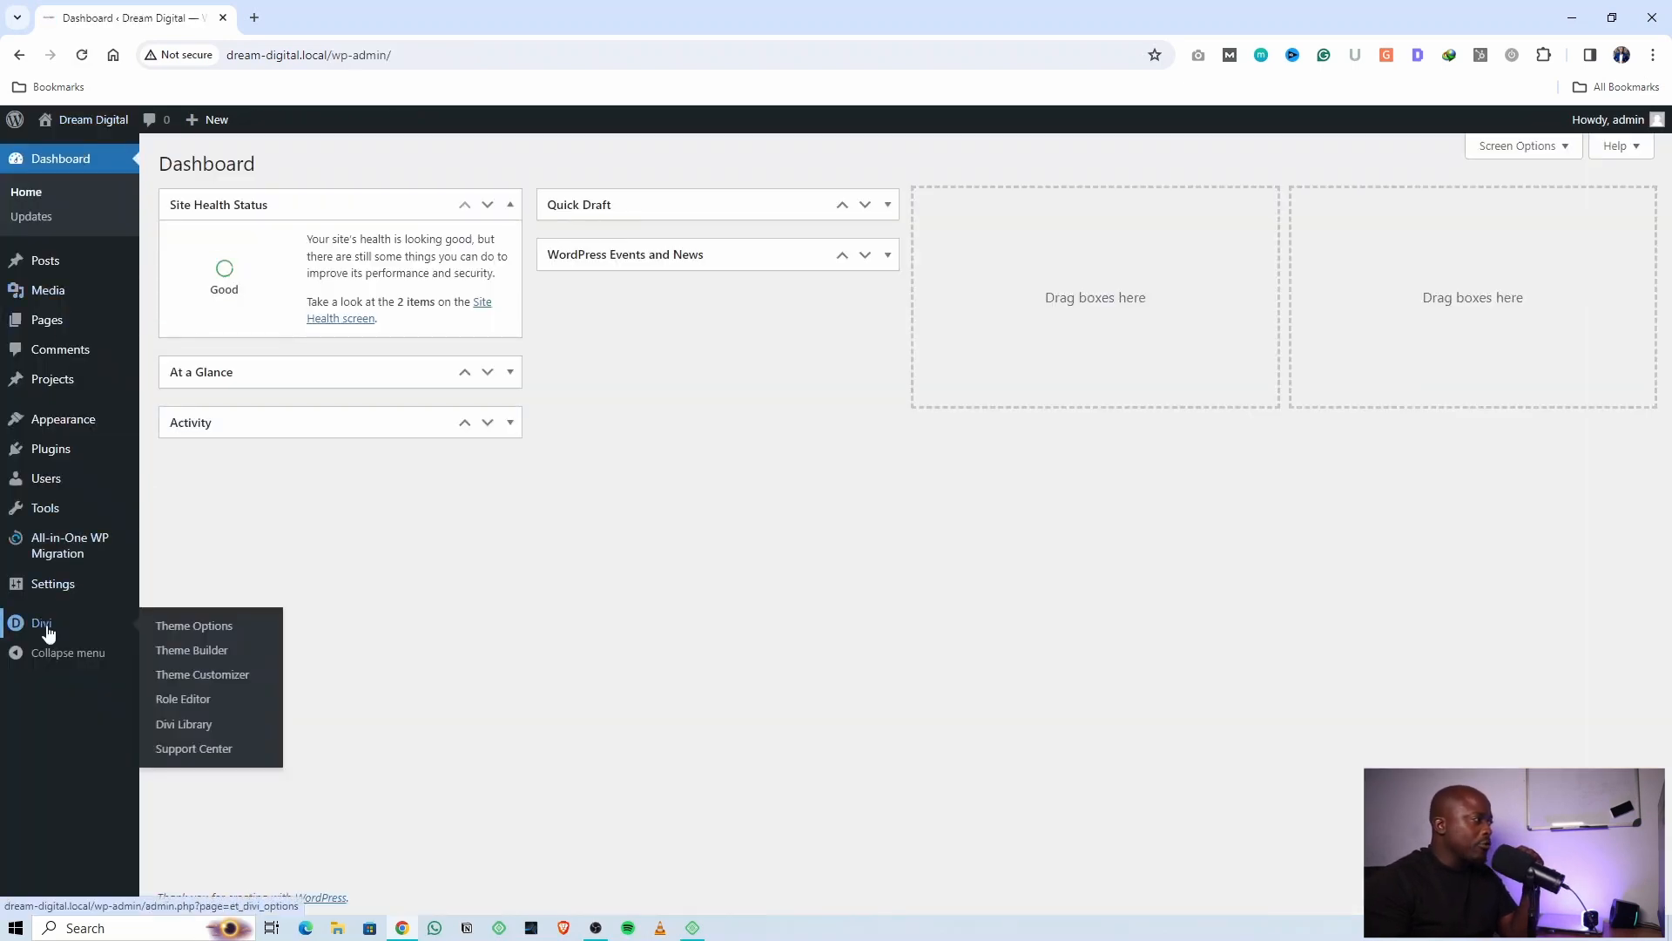
pyautogui.click(200, 662)
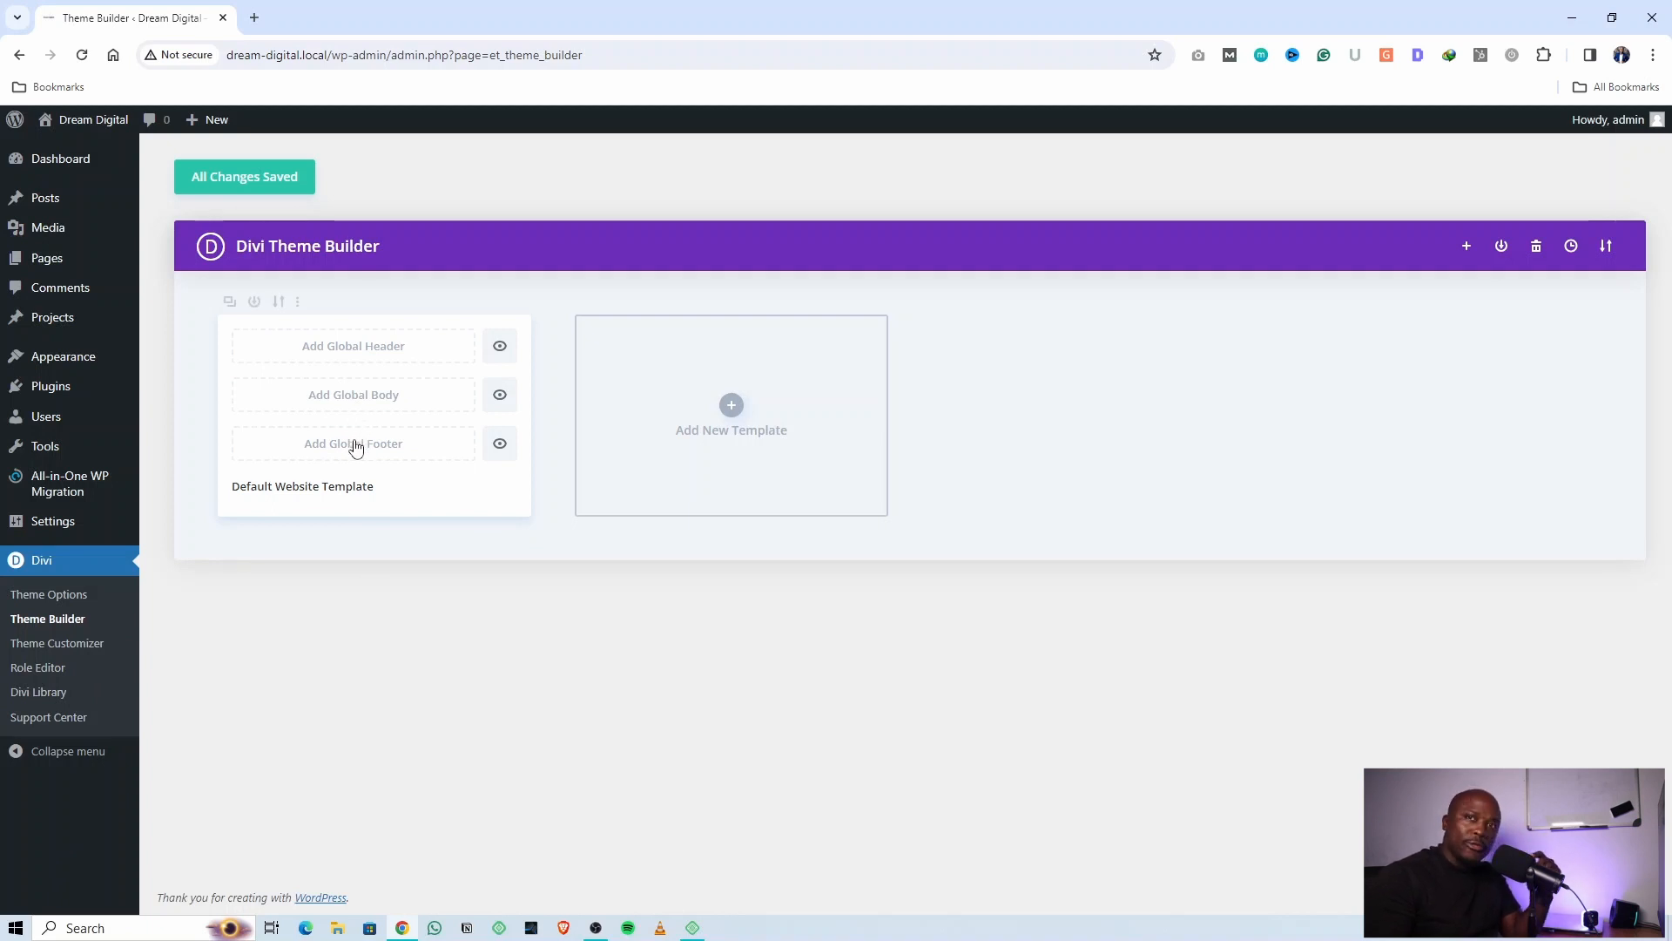
pyautogui.click(360, 352)
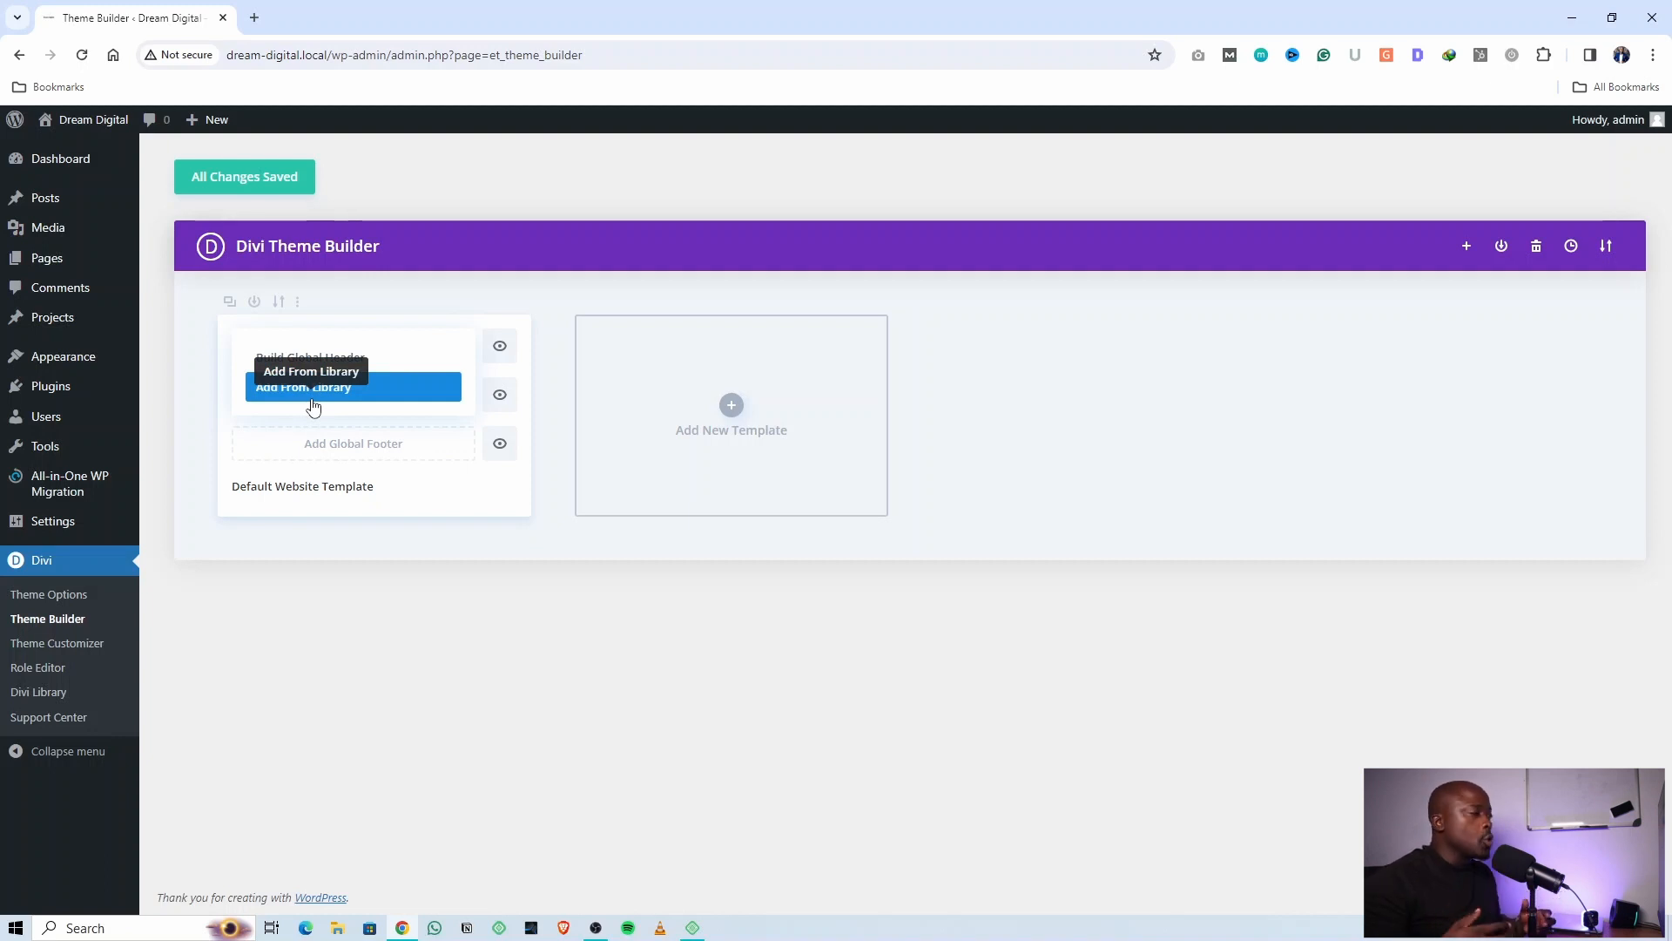
pyautogui.click(376, 373)
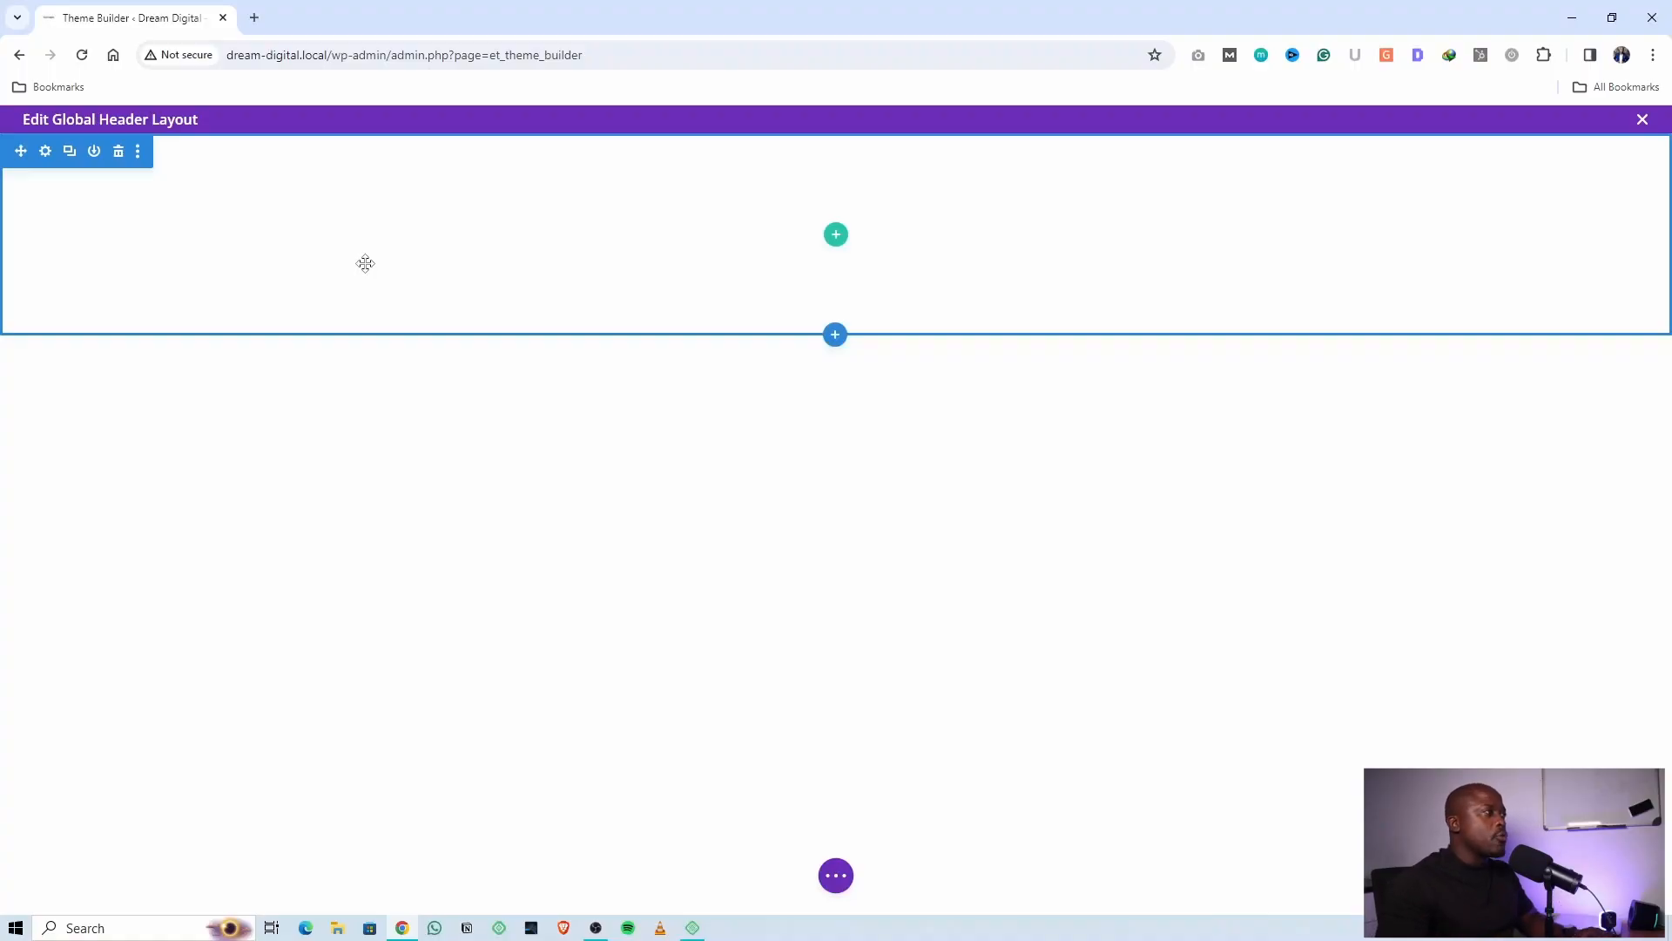
# Insert a row with two-thirds and one-third columns and add a Button module to the narrower column
pyautogui.click(836, 237)
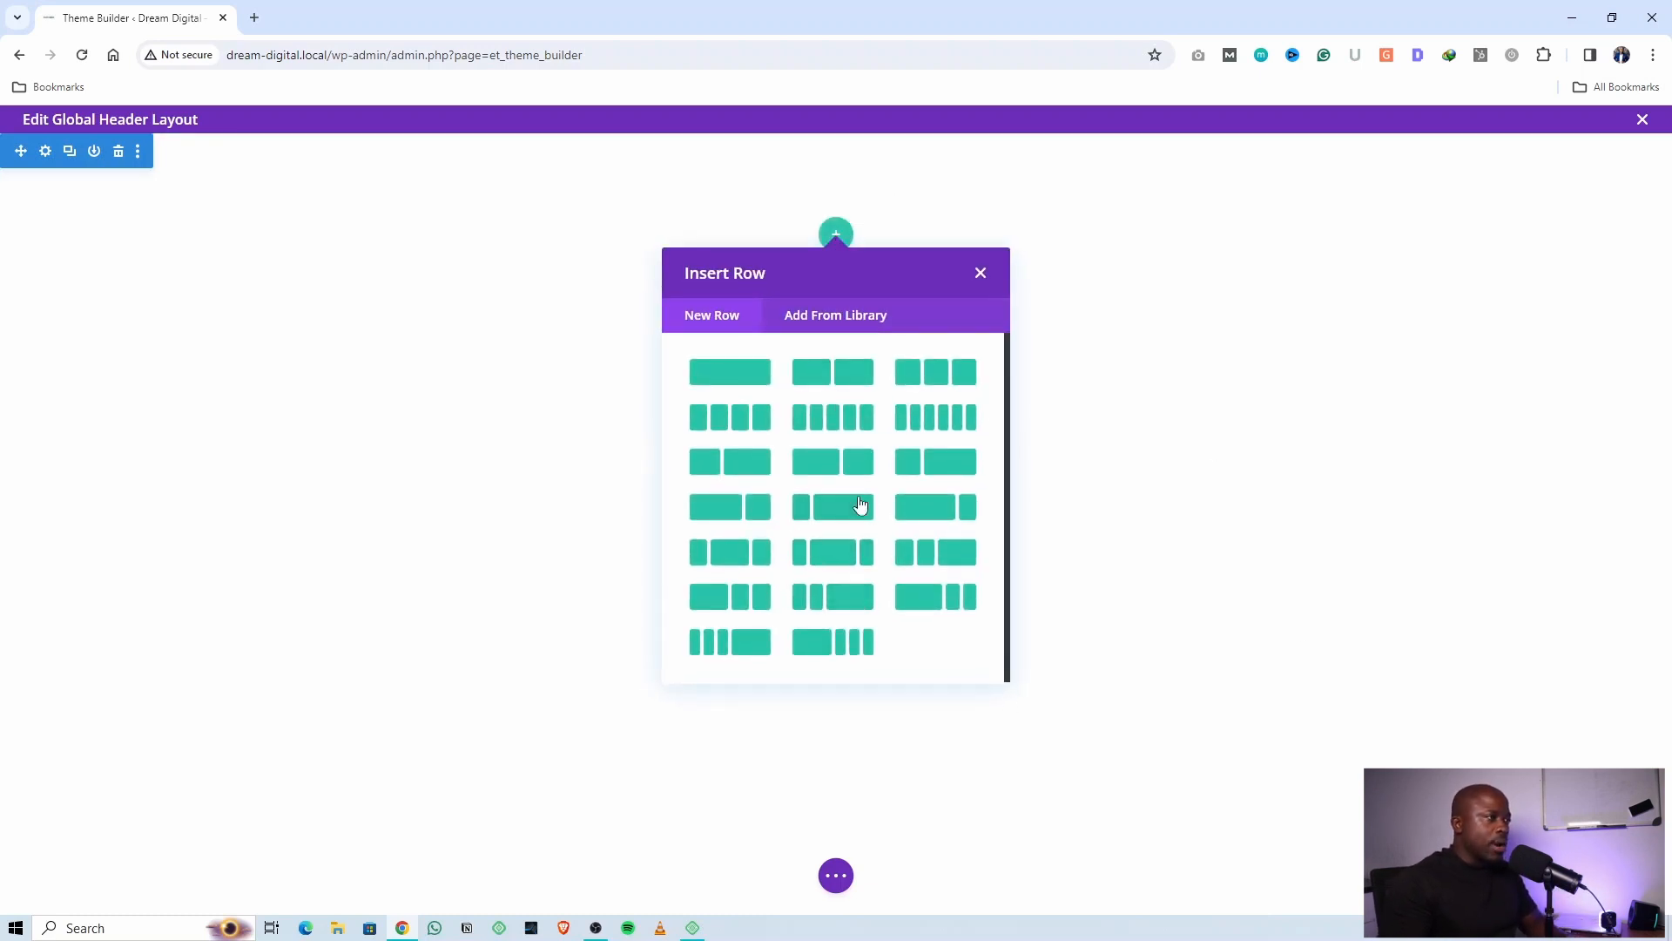
pyautogui.click(718, 519)
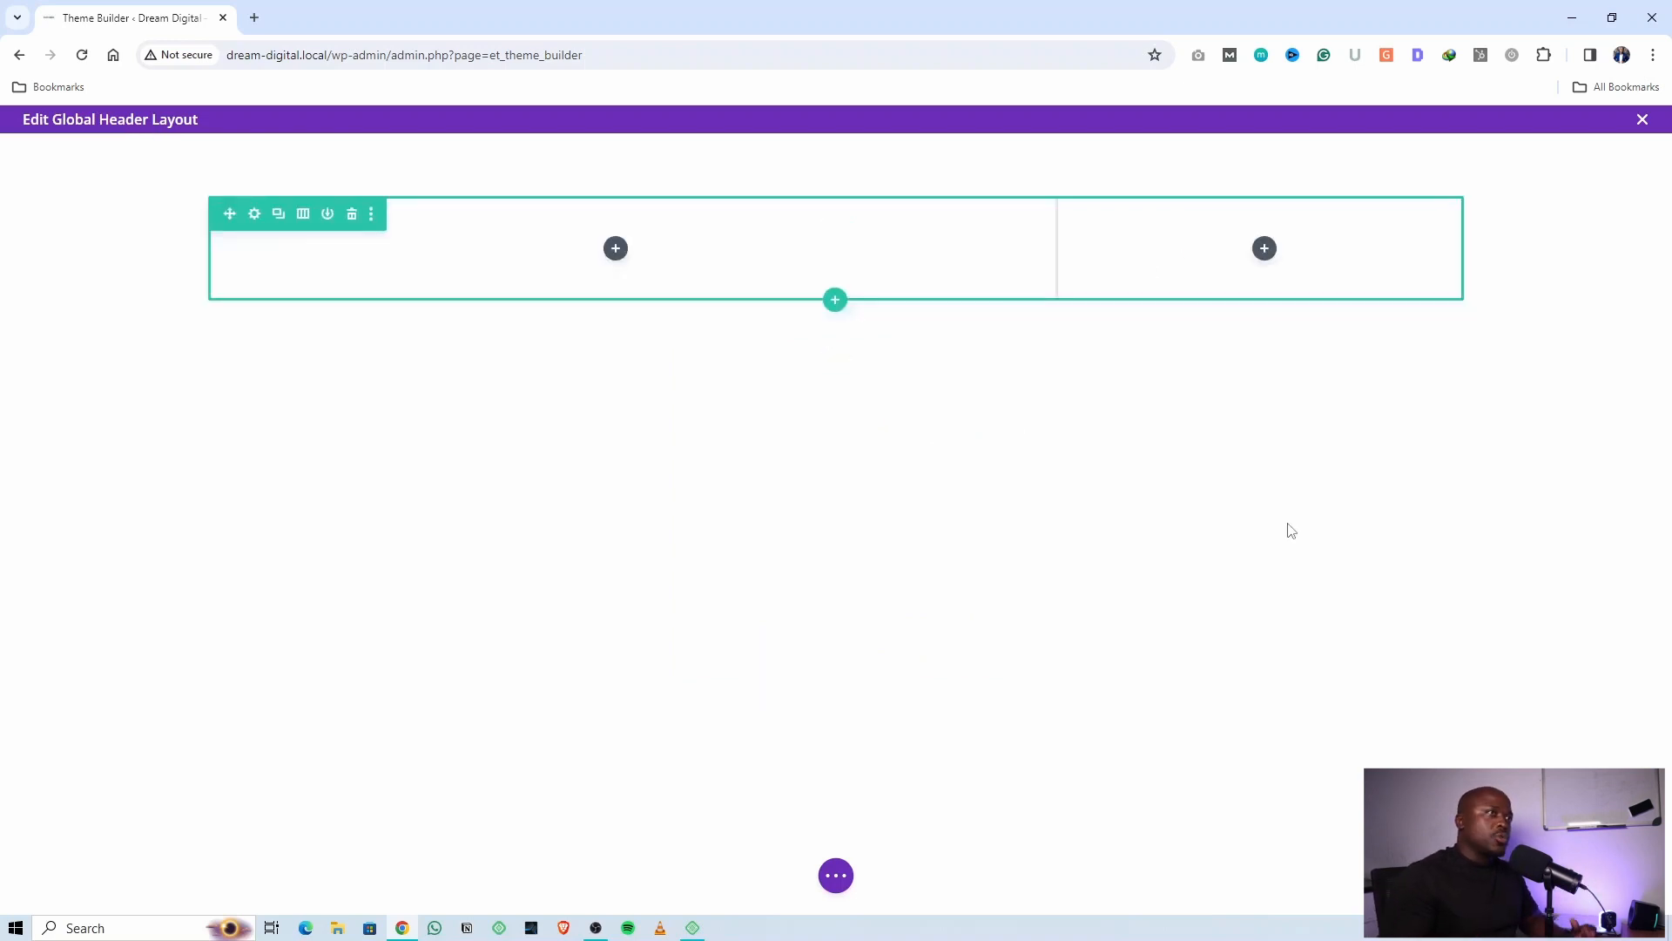
pyautogui.click(1264, 249)
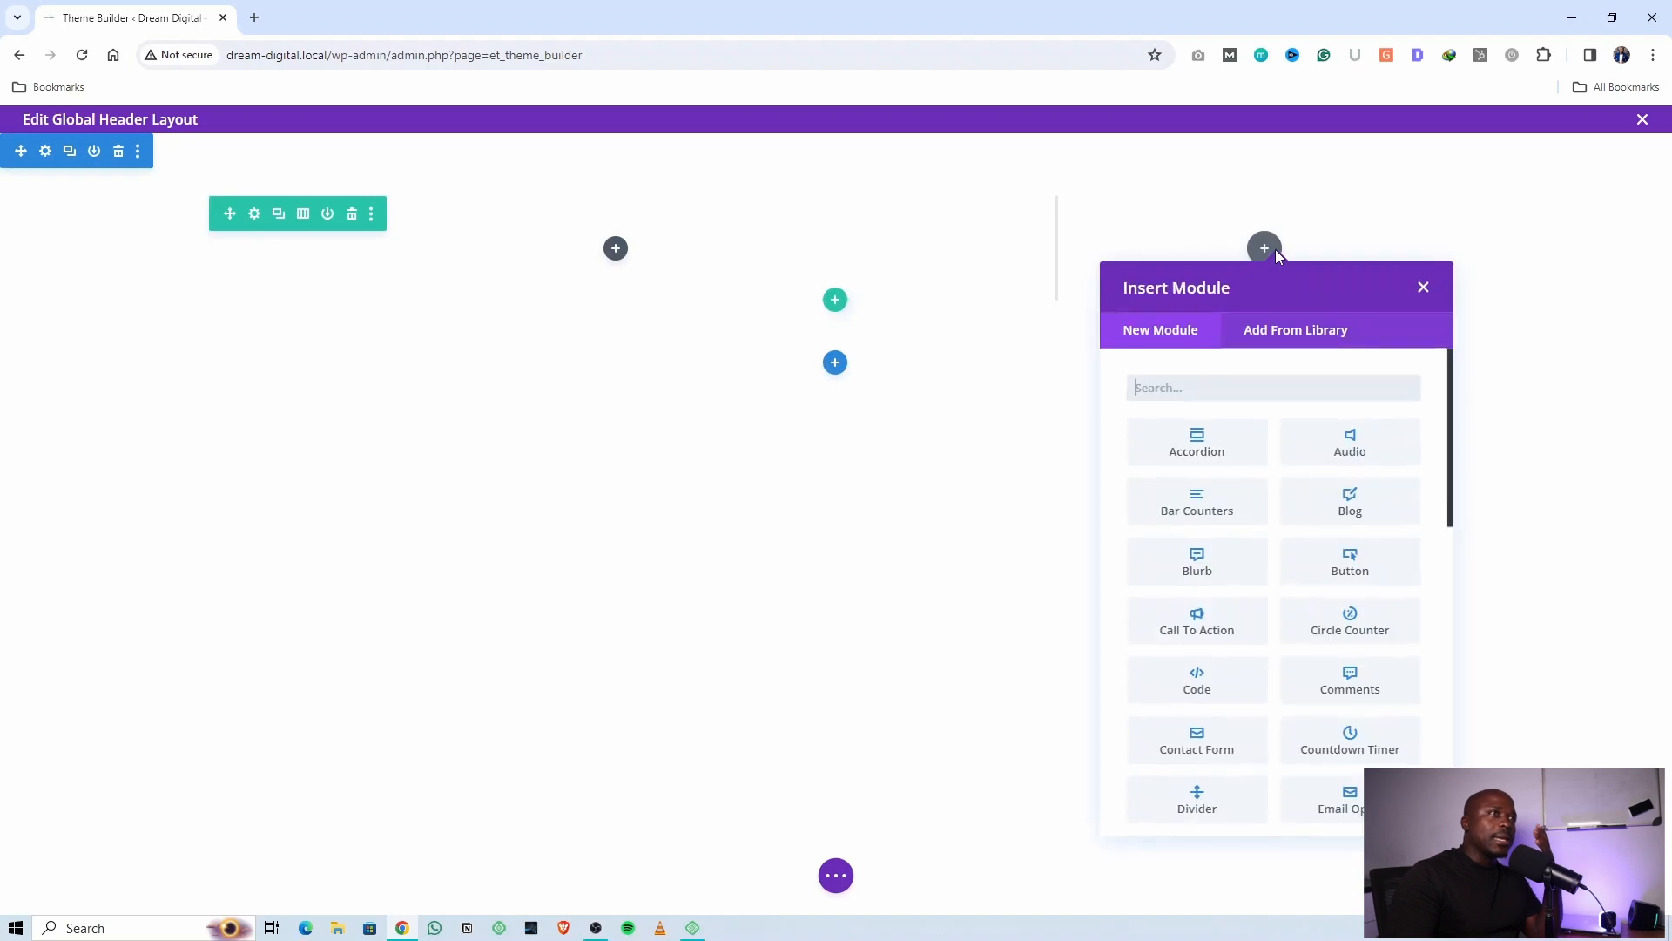
pyautogui.click(1264, 379)
pyautogui.write('button')
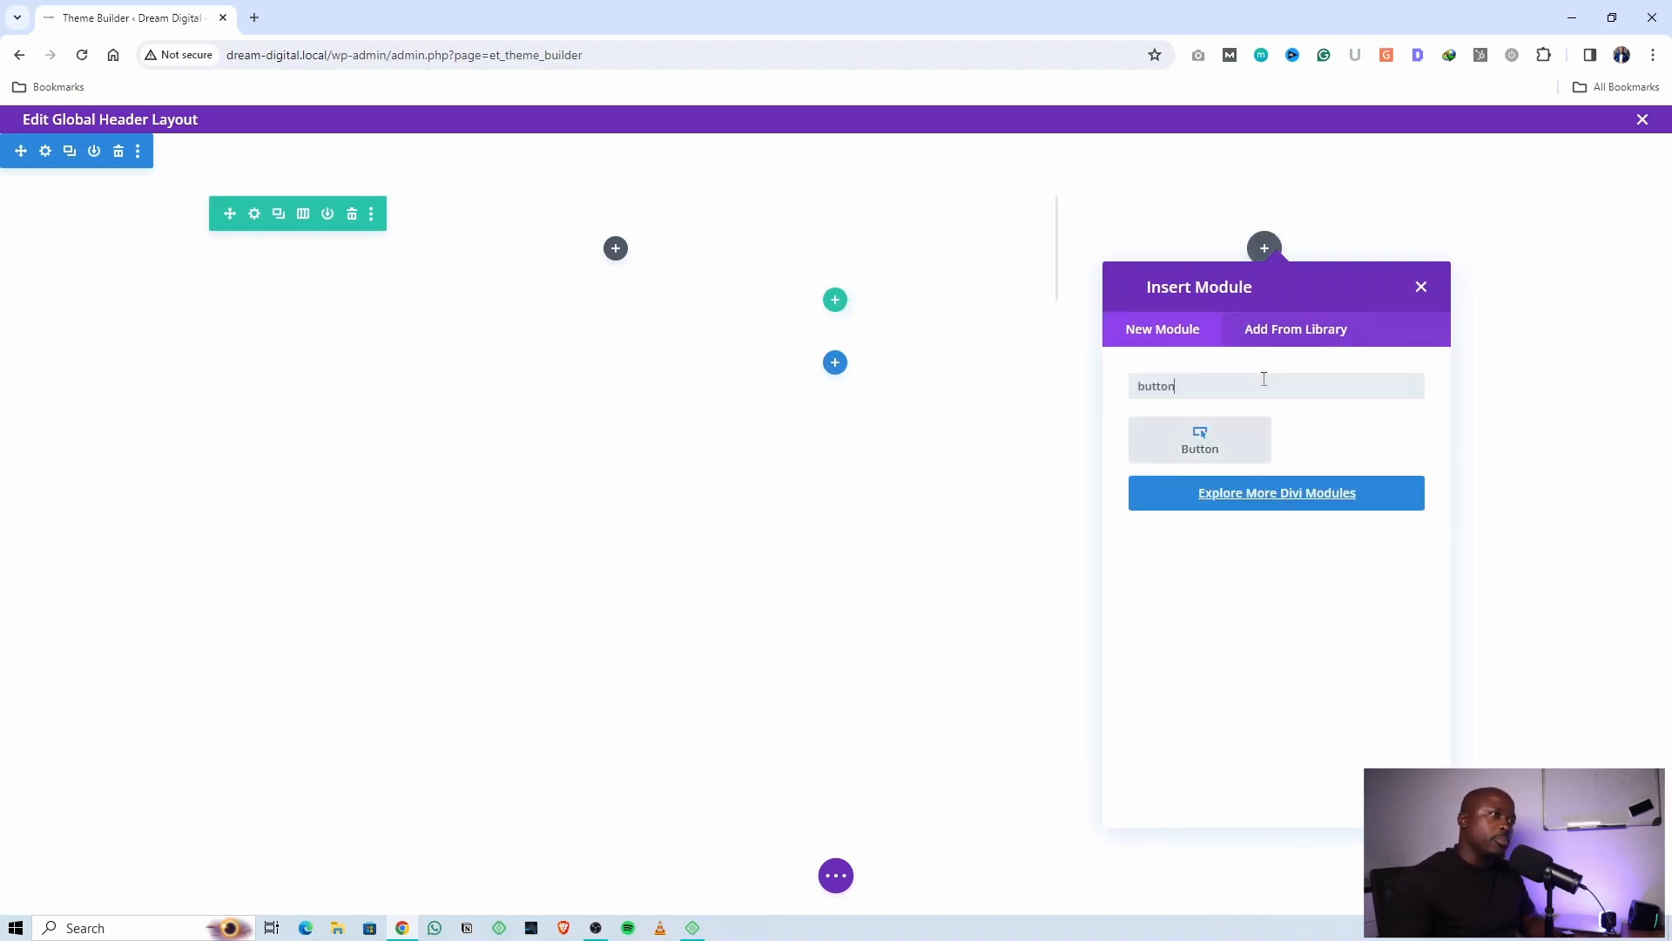
pyautogui.click(1222, 451)
# Set the button text to "Start Project" and its link URL to #contact
pyautogui.click(1302, 485)
pyautogui.tripleClick(1297, 484)
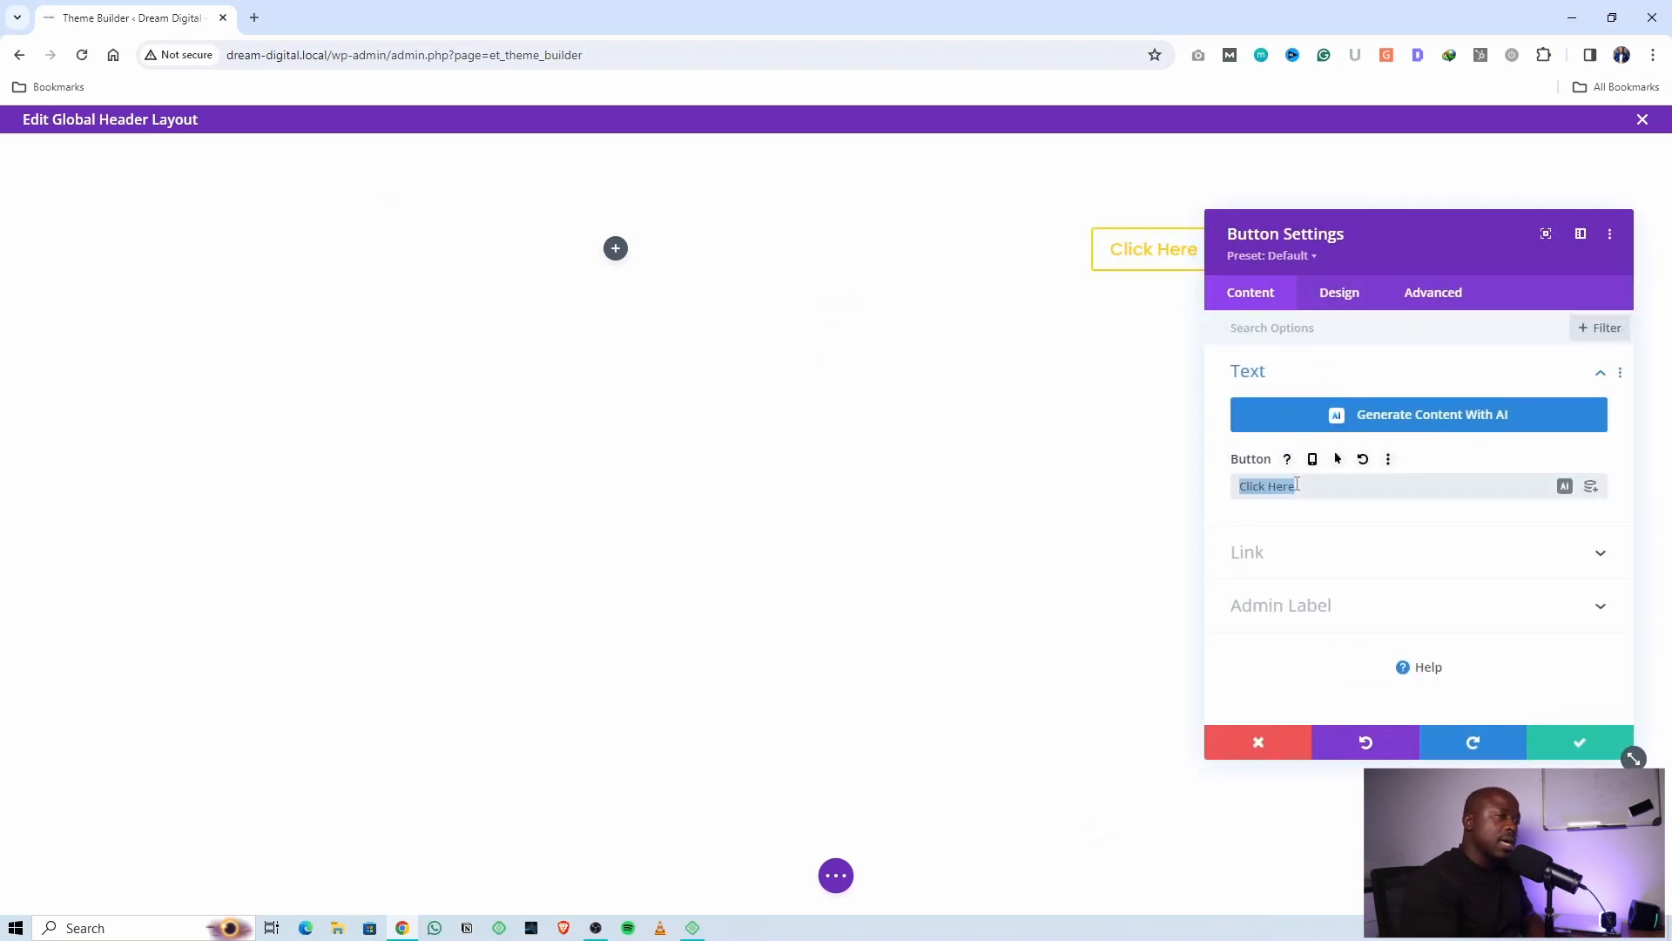
pyautogui.write('Start')
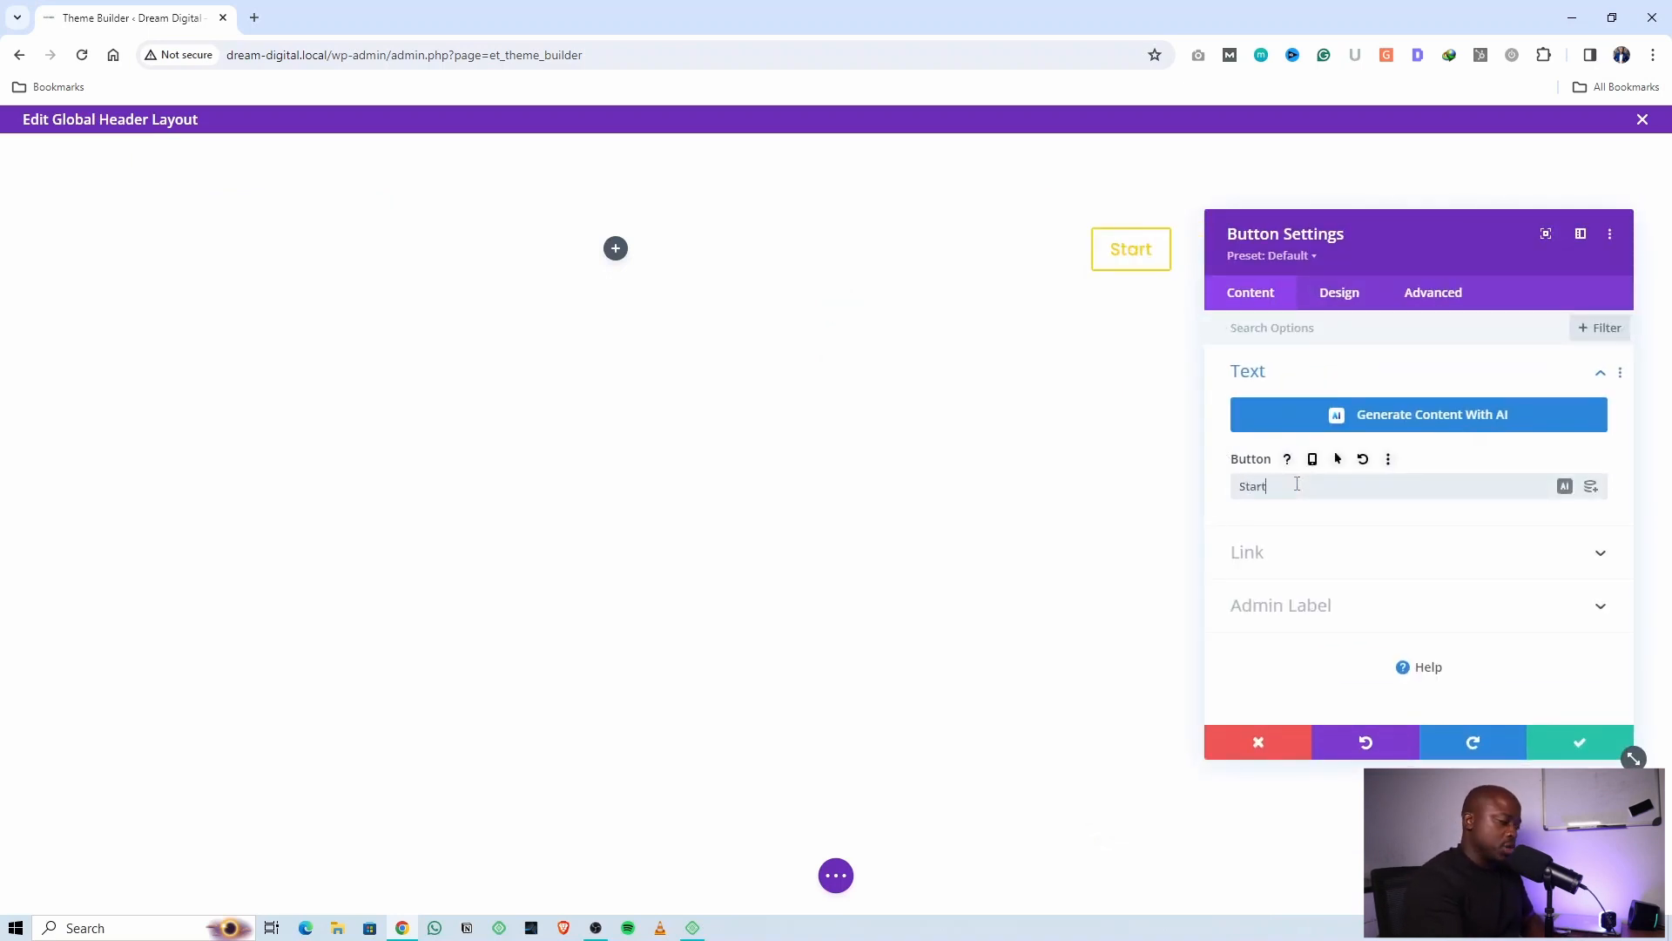
pyautogui.write(' Project')
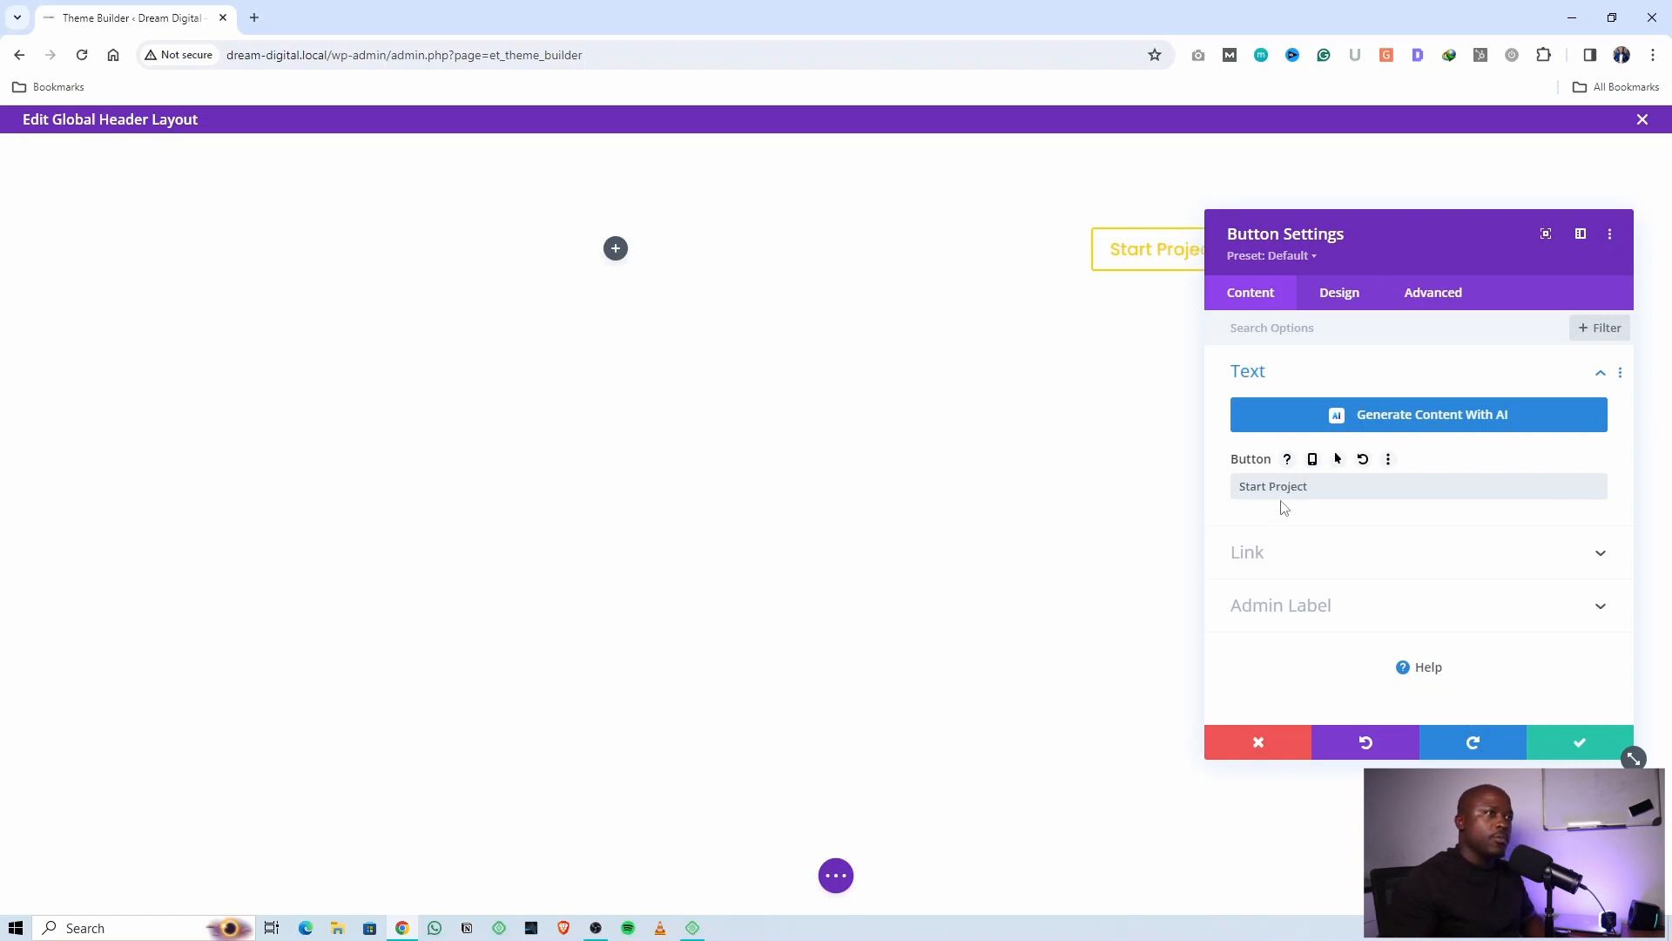
pyautogui.moveTo(1412, 245); pyautogui.dragTo(855, 236)
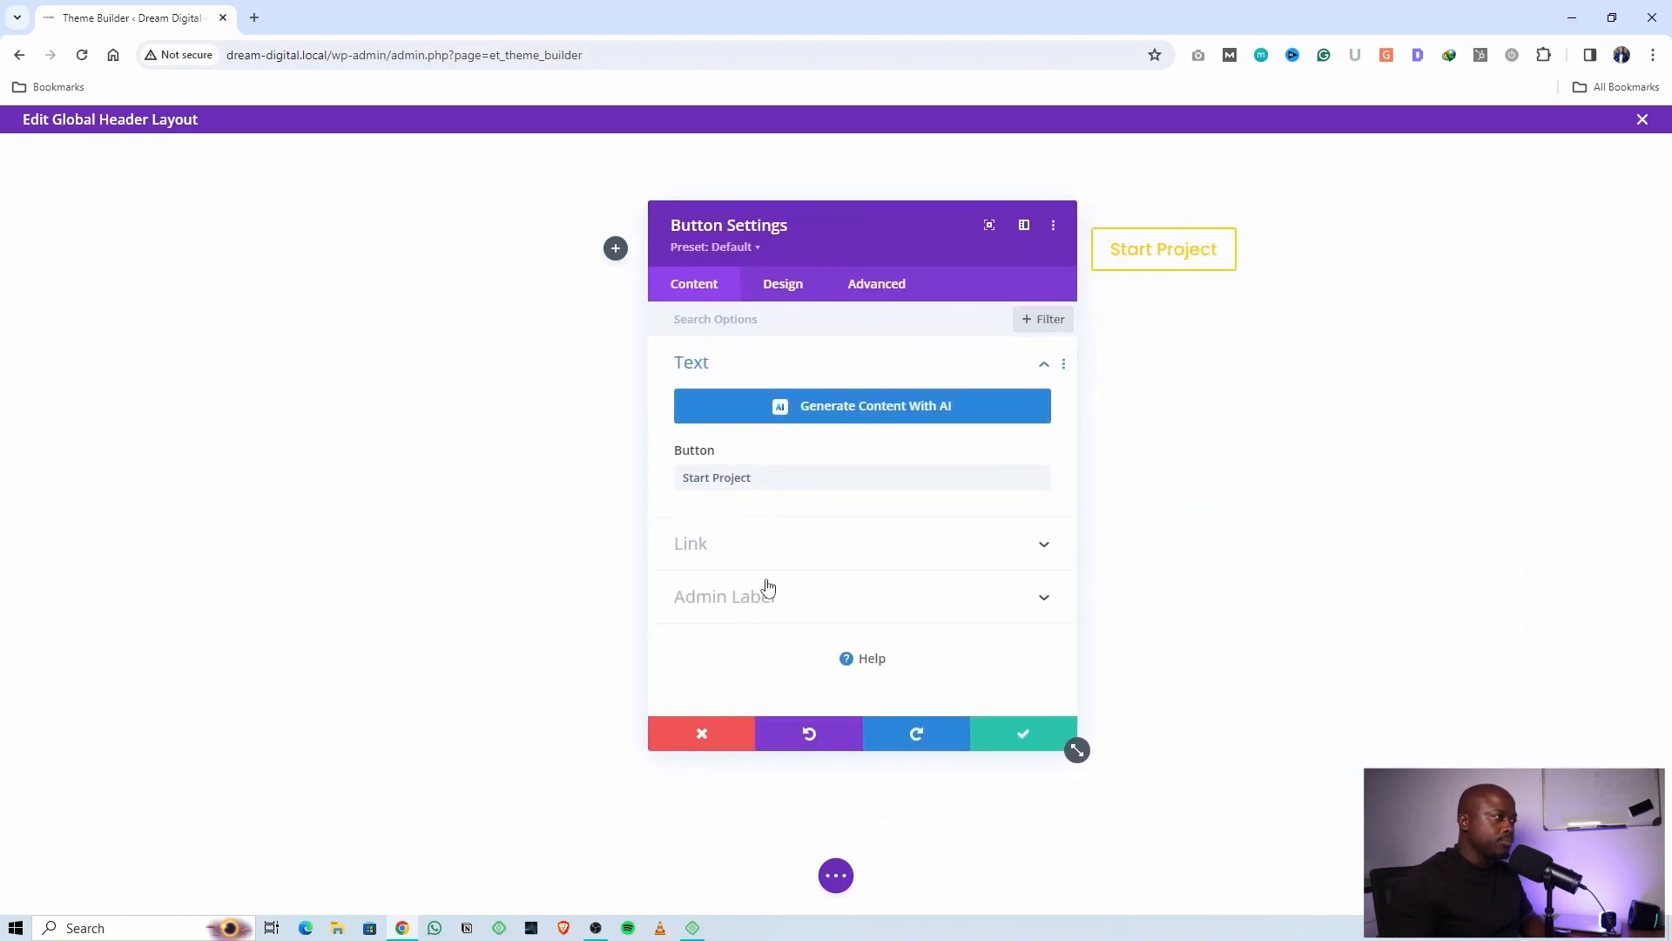
pyautogui.click(758, 550)
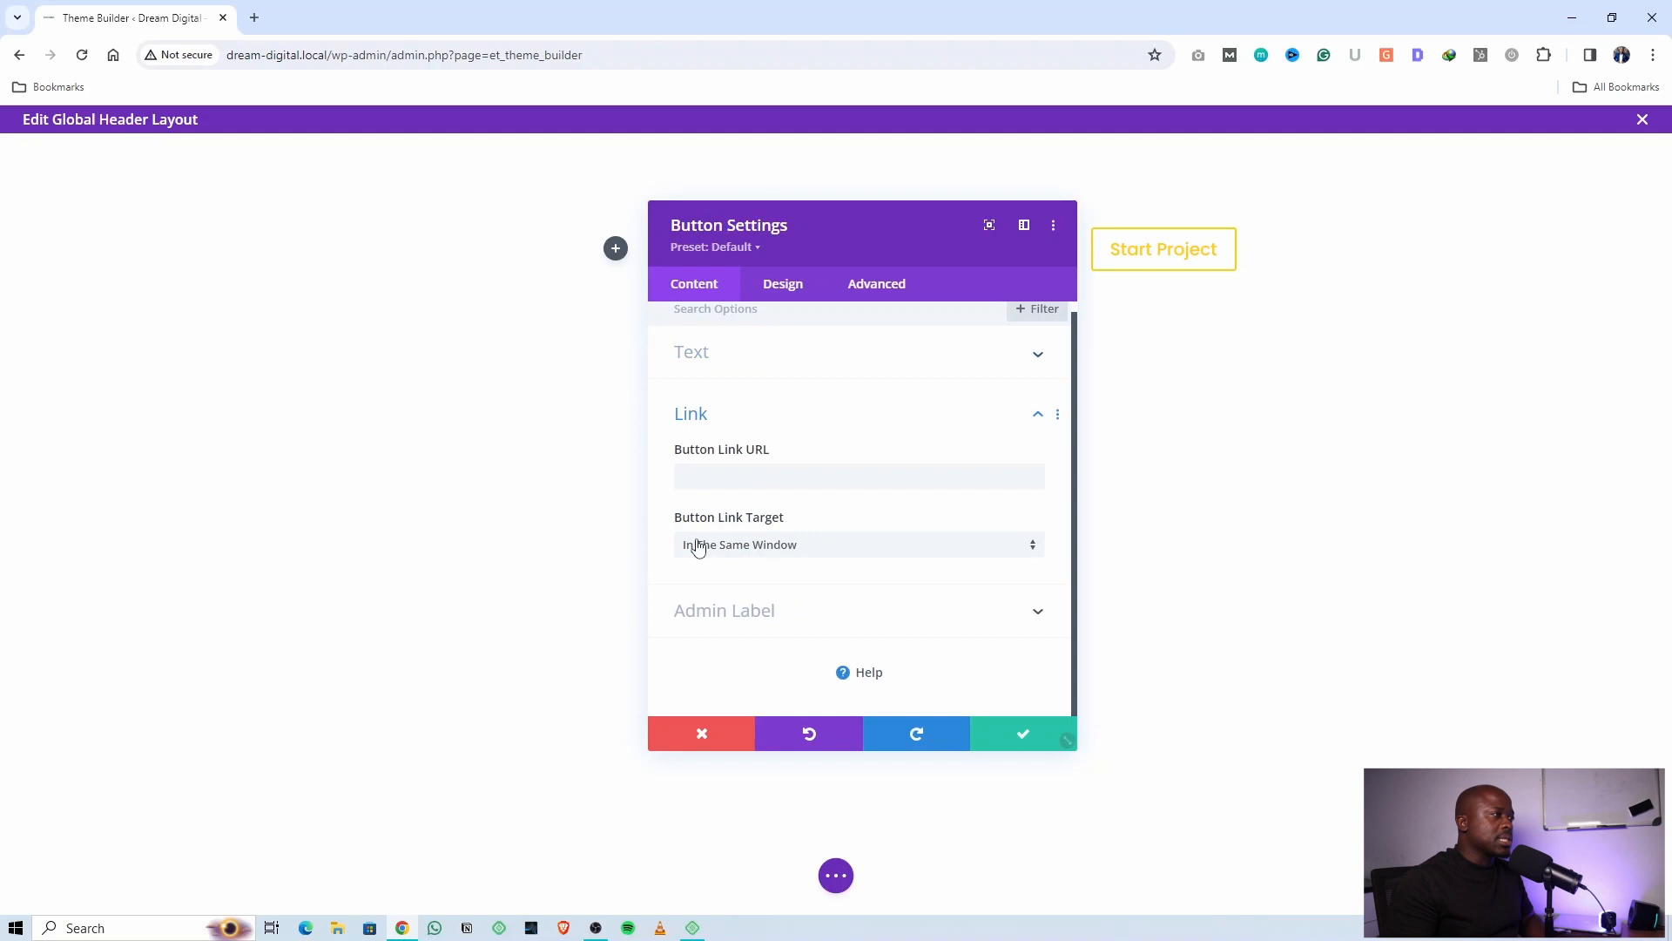
pyautogui.click(739, 477)
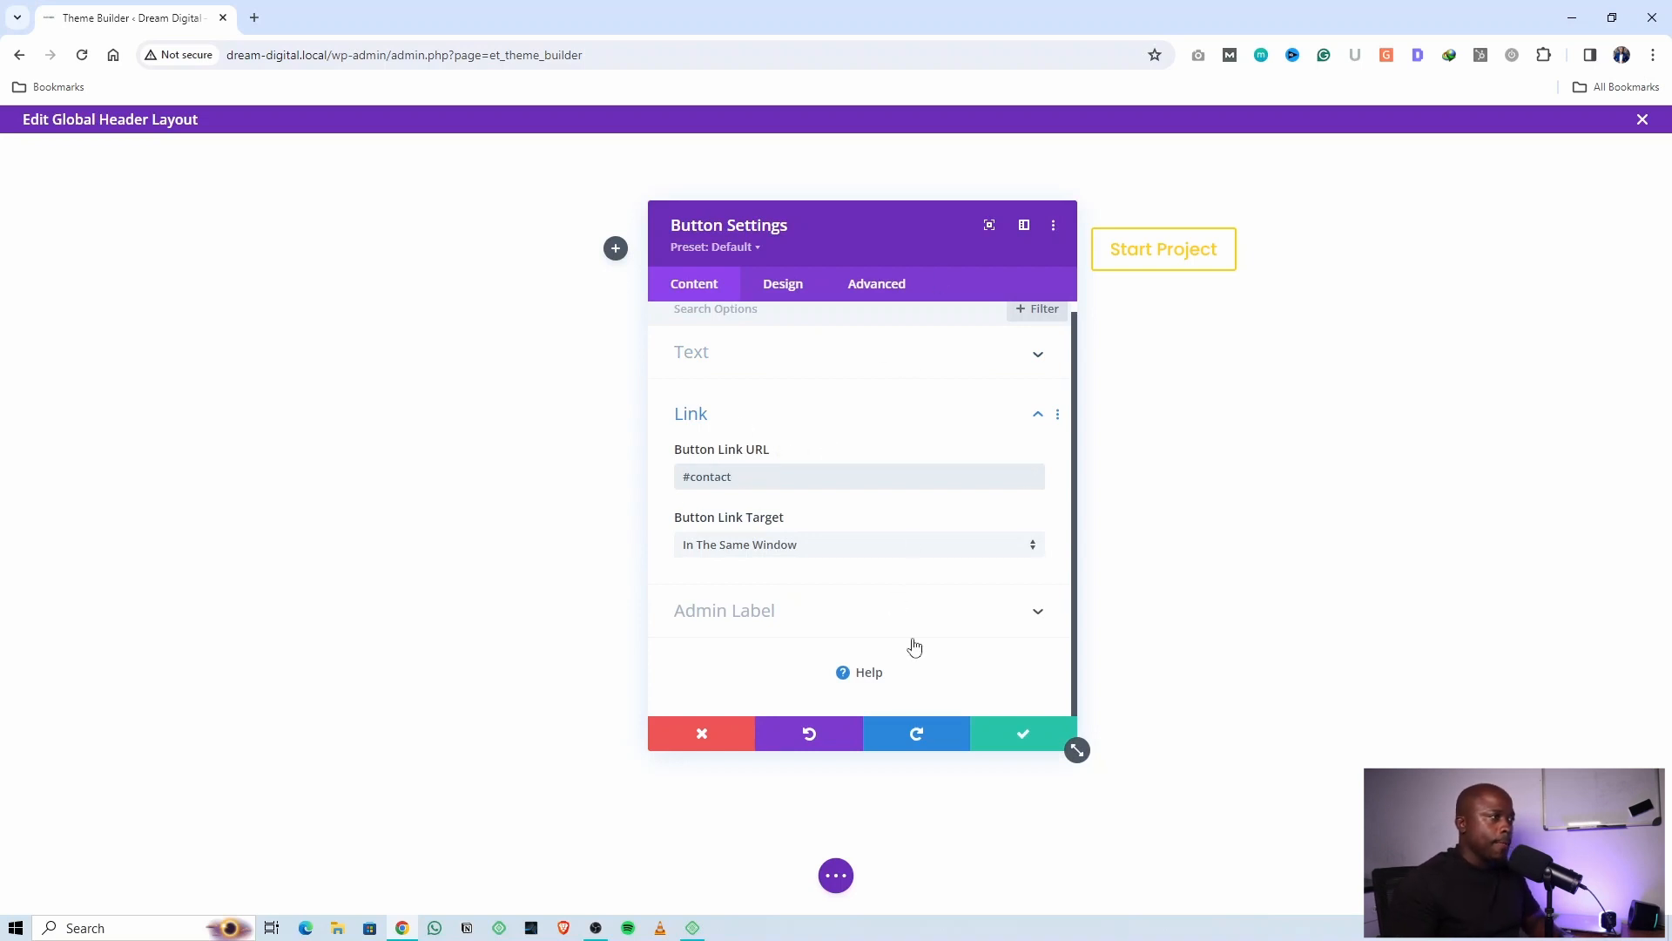
# Enable custom styles for the button and set its text color to the saved dark swatch #222831
pyautogui.click(781, 288)
pyautogui.moveTo(893, 219); pyautogui.dragTo(840, 225)
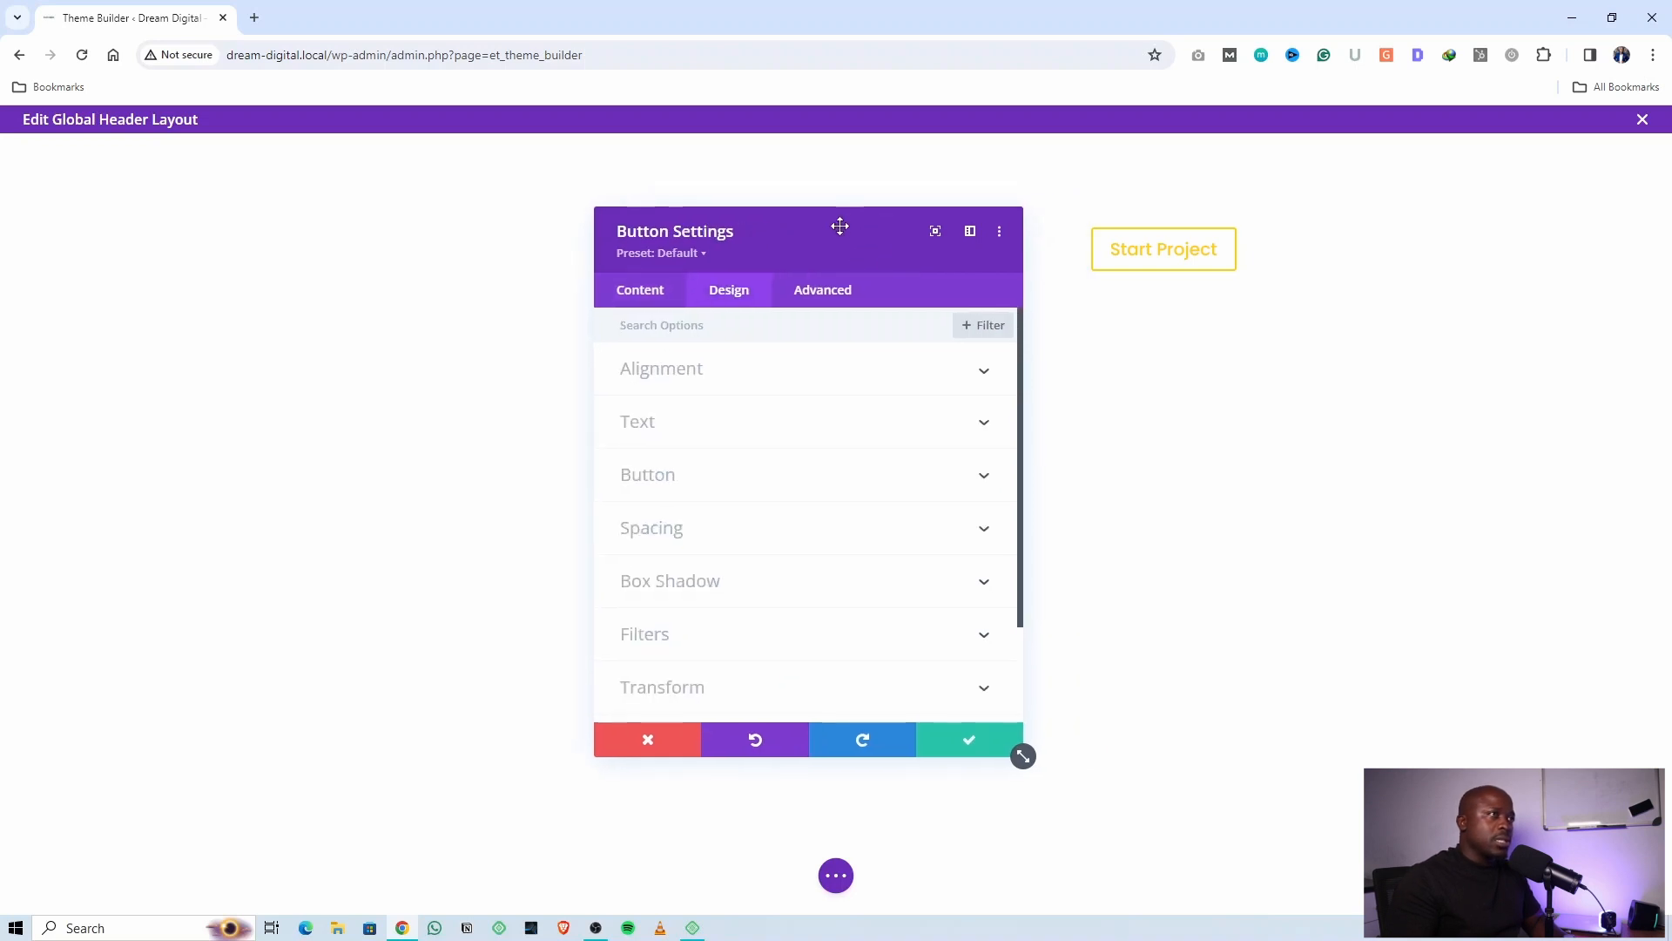
pyautogui.click(711, 489)
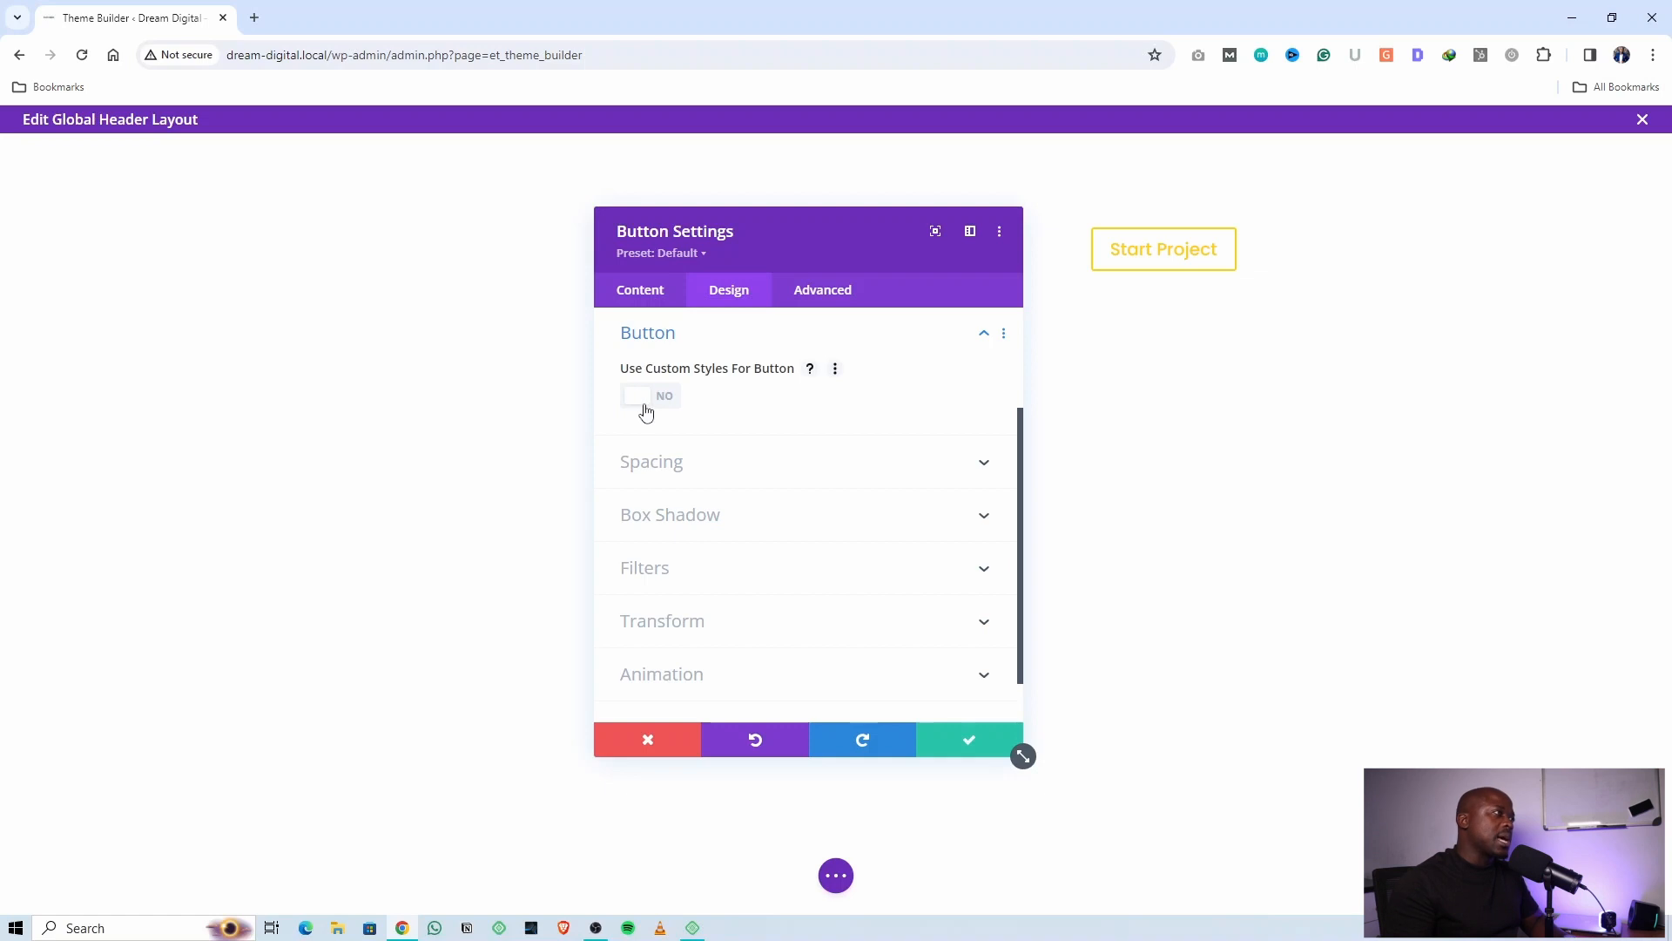
pyautogui.click(646, 409)
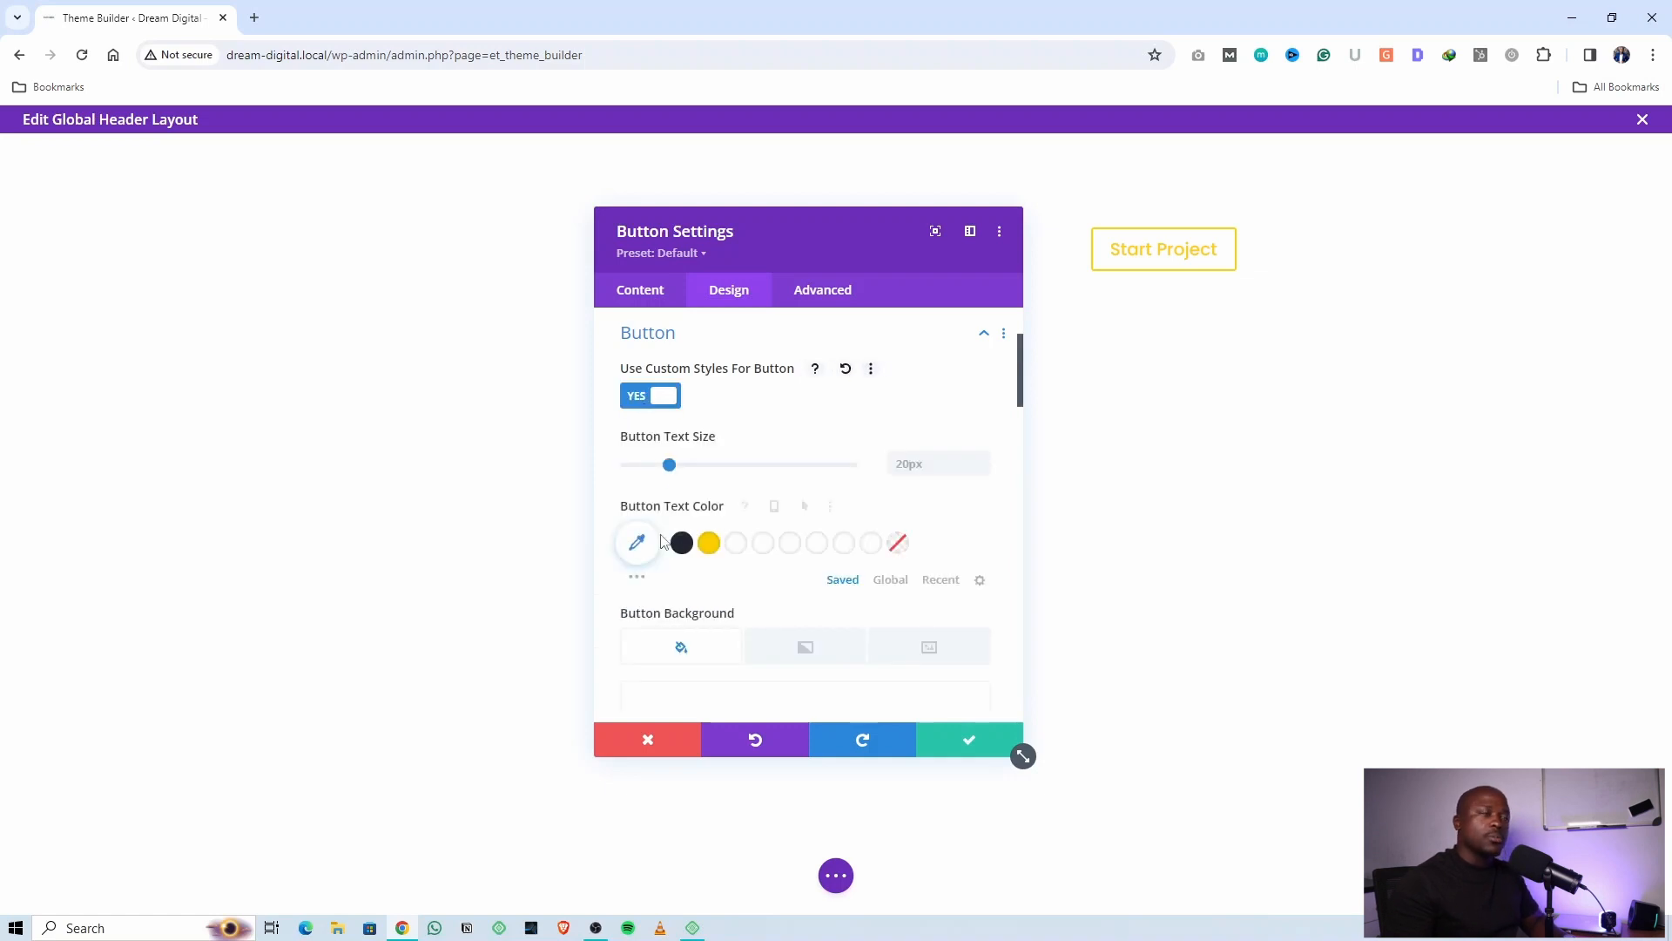
pyautogui.scroll(-1, 659, 549)
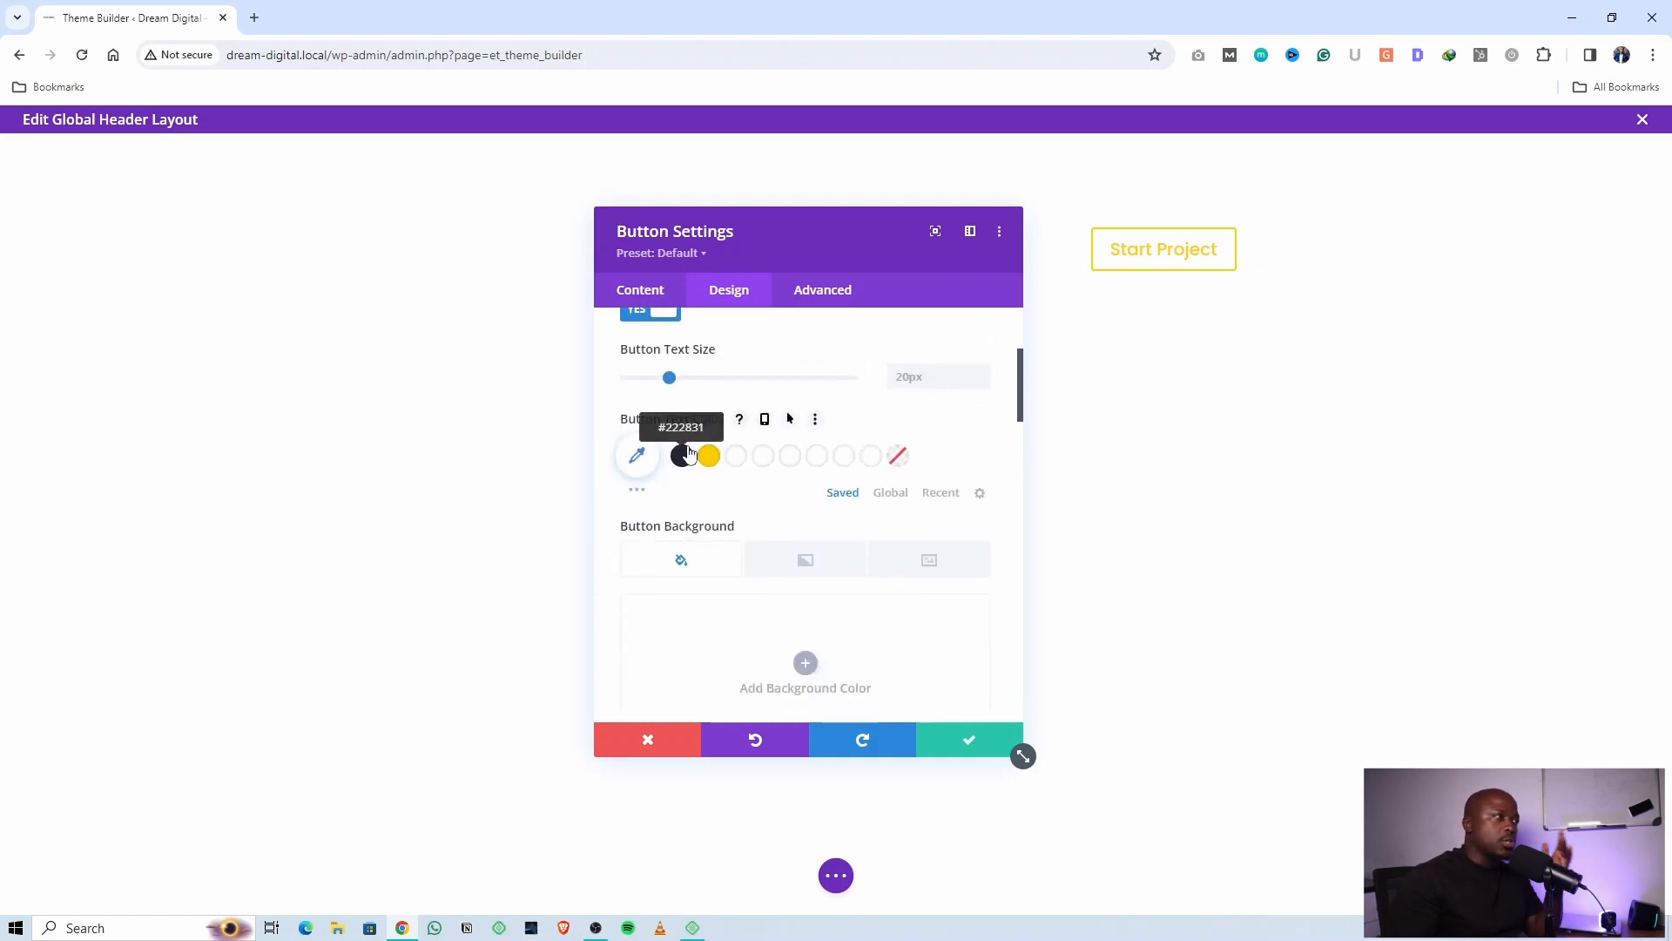
pyautogui.click(683, 454)
# Set both the button's background color and its border color to the saved yellow swatch
pyautogui.scroll(-2, 734, 520)
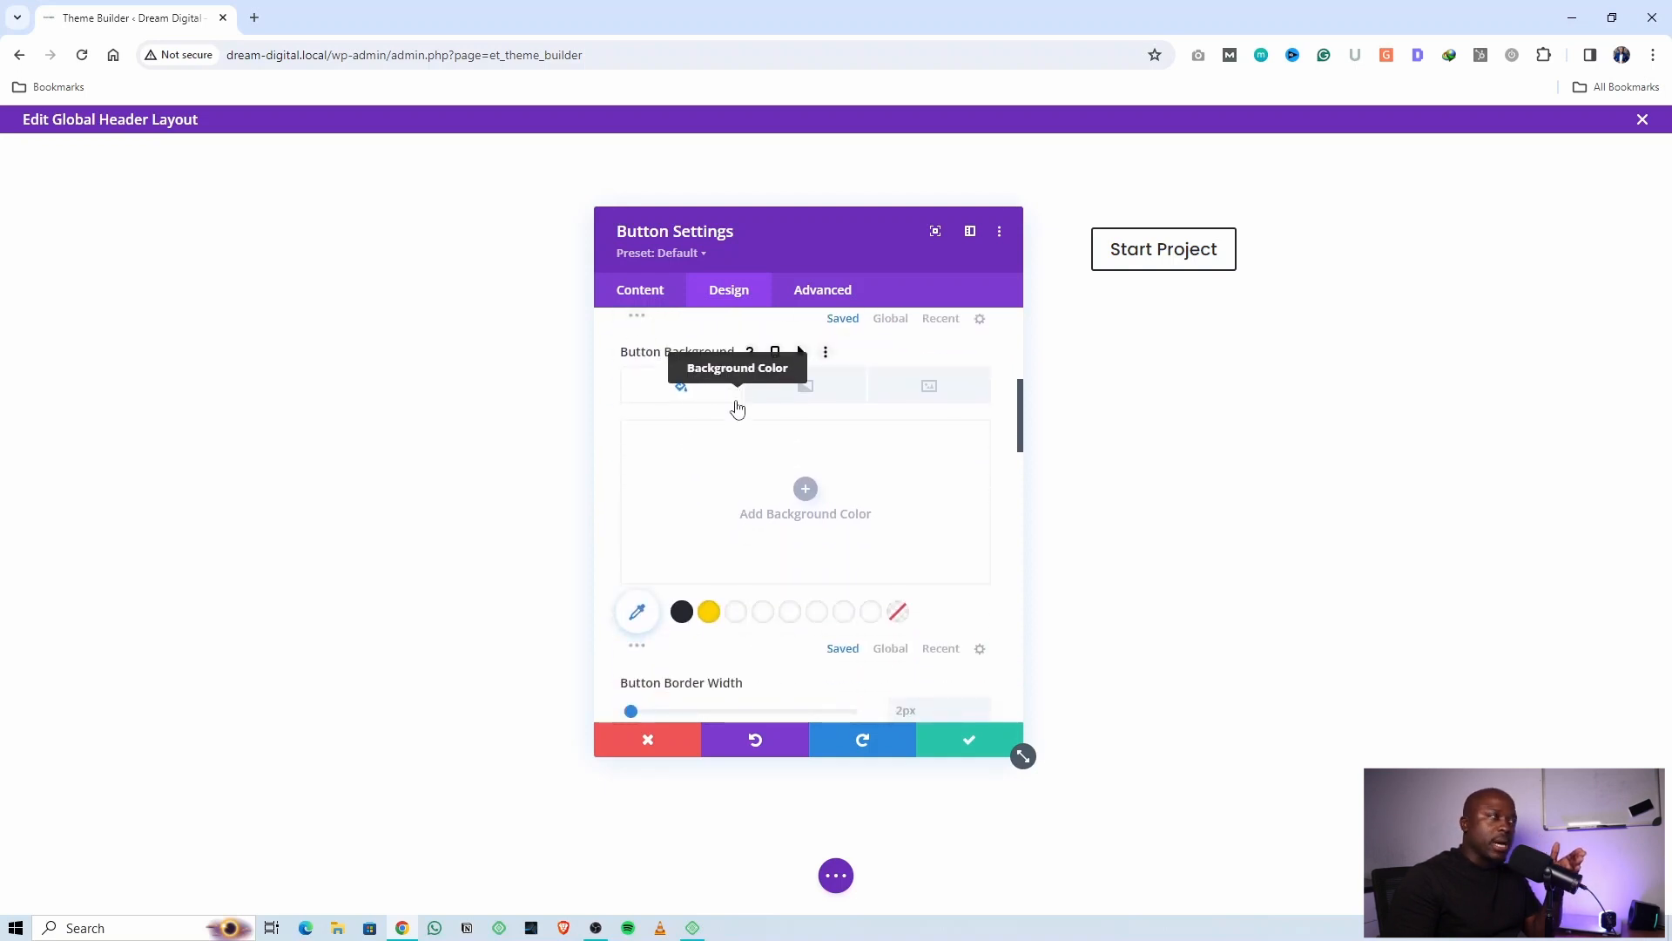
pyautogui.click(713, 614)
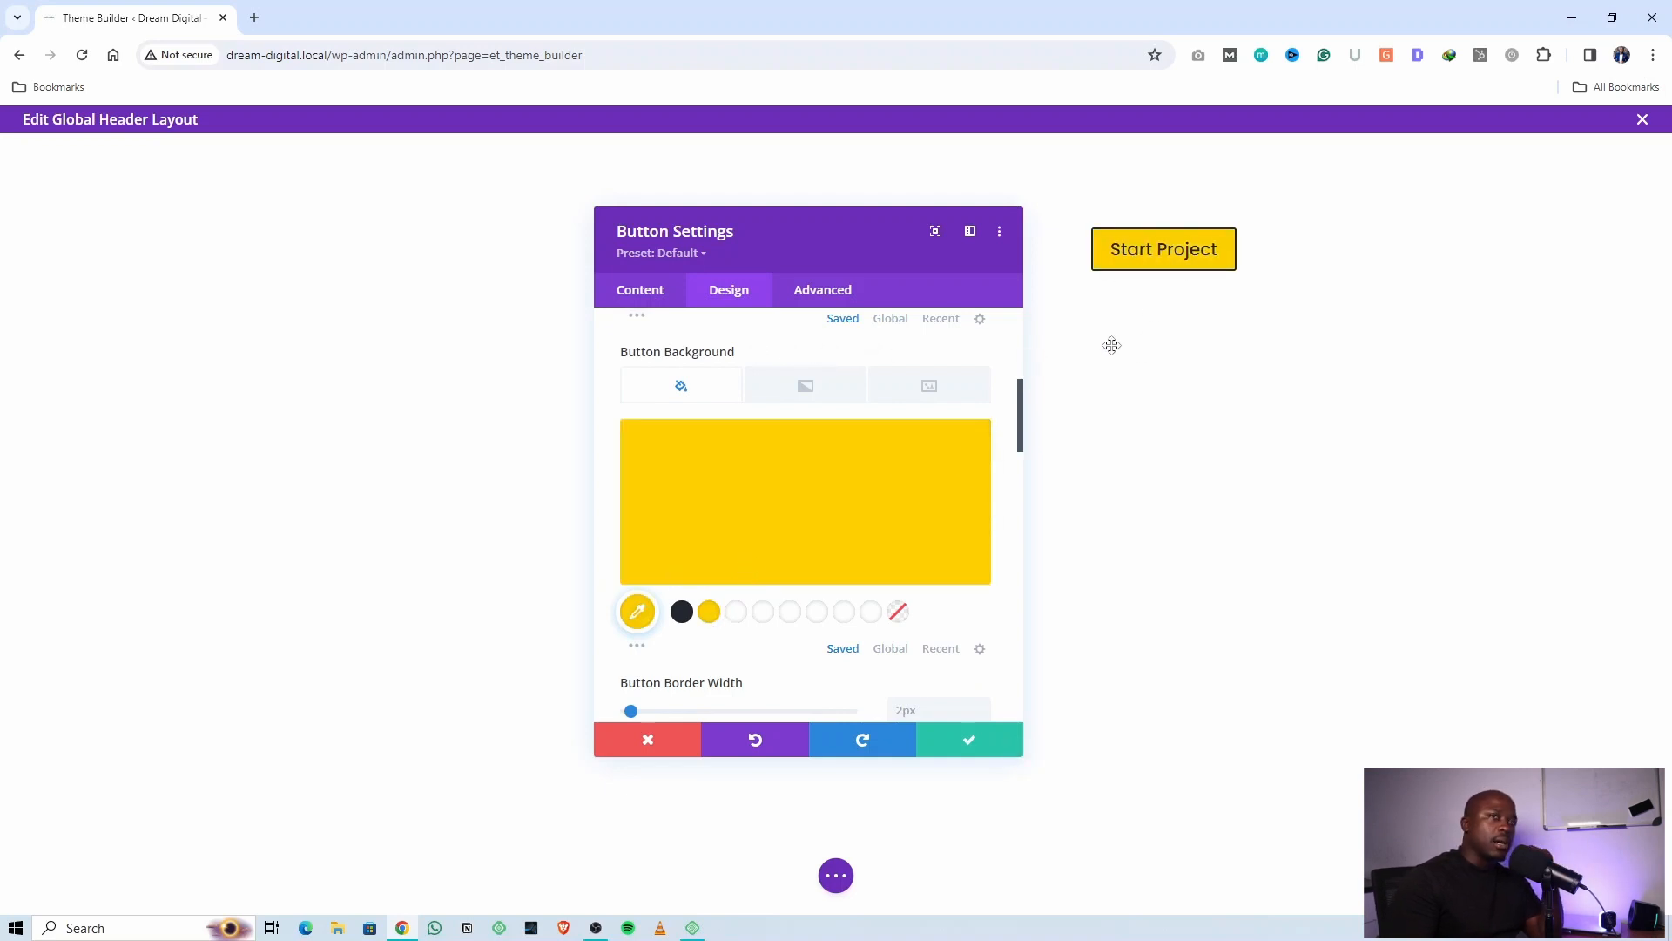
pyautogui.scroll(-3, 818, 496)
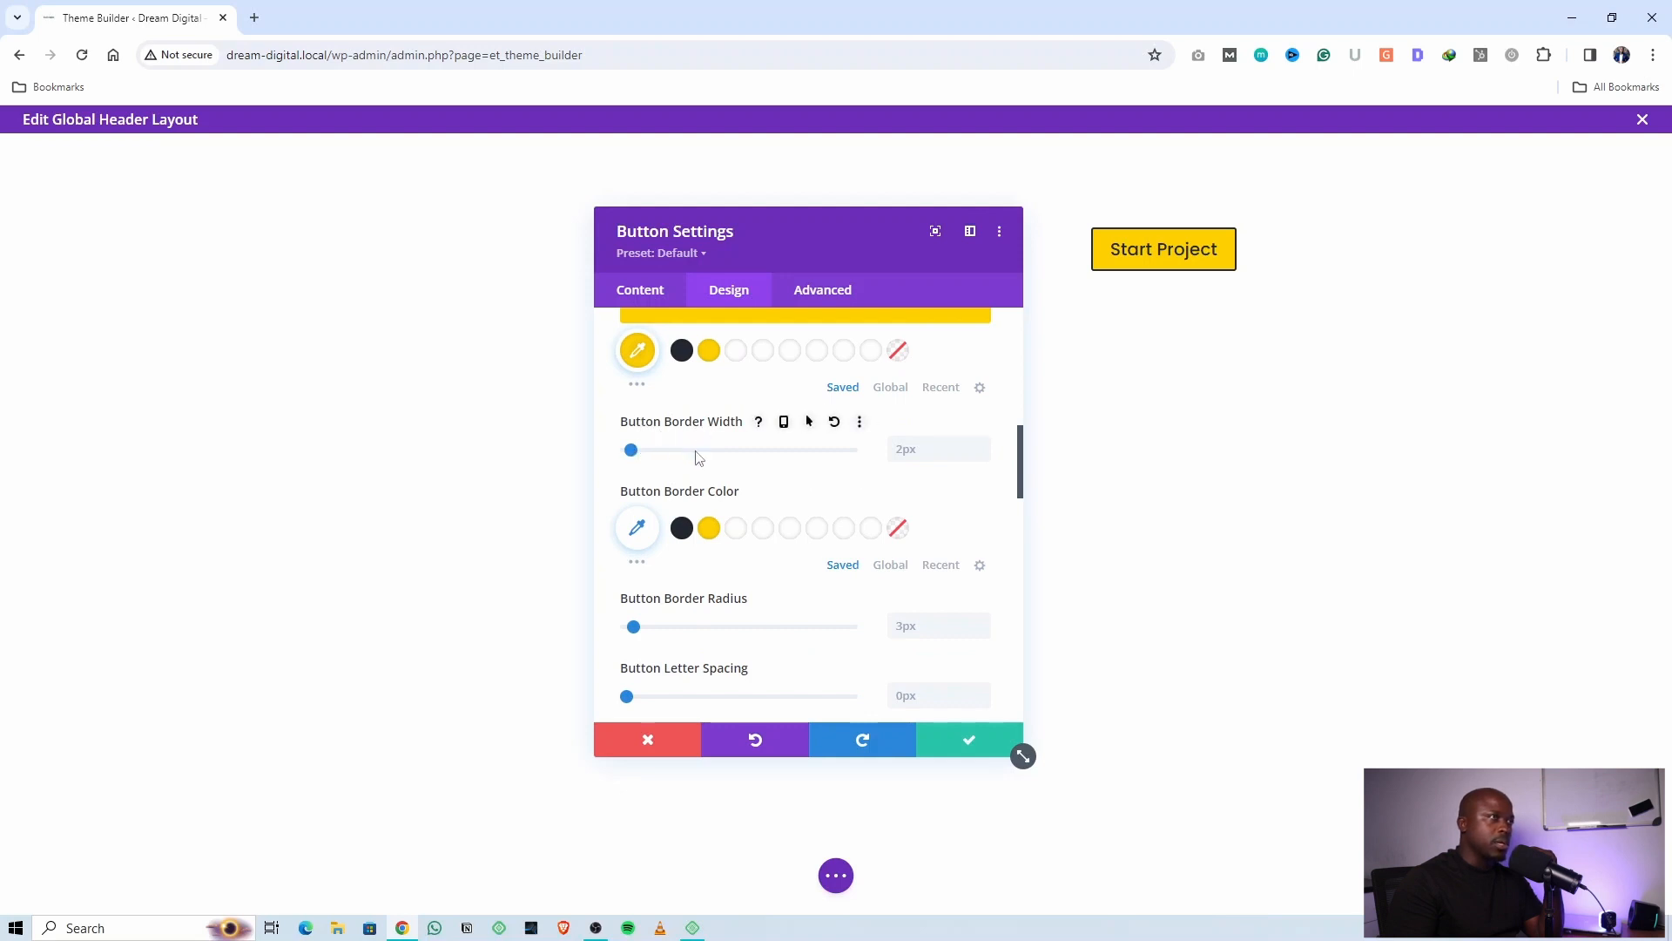
pyautogui.moveTo(697, 453); pyautogui.dragTo(633, 461)
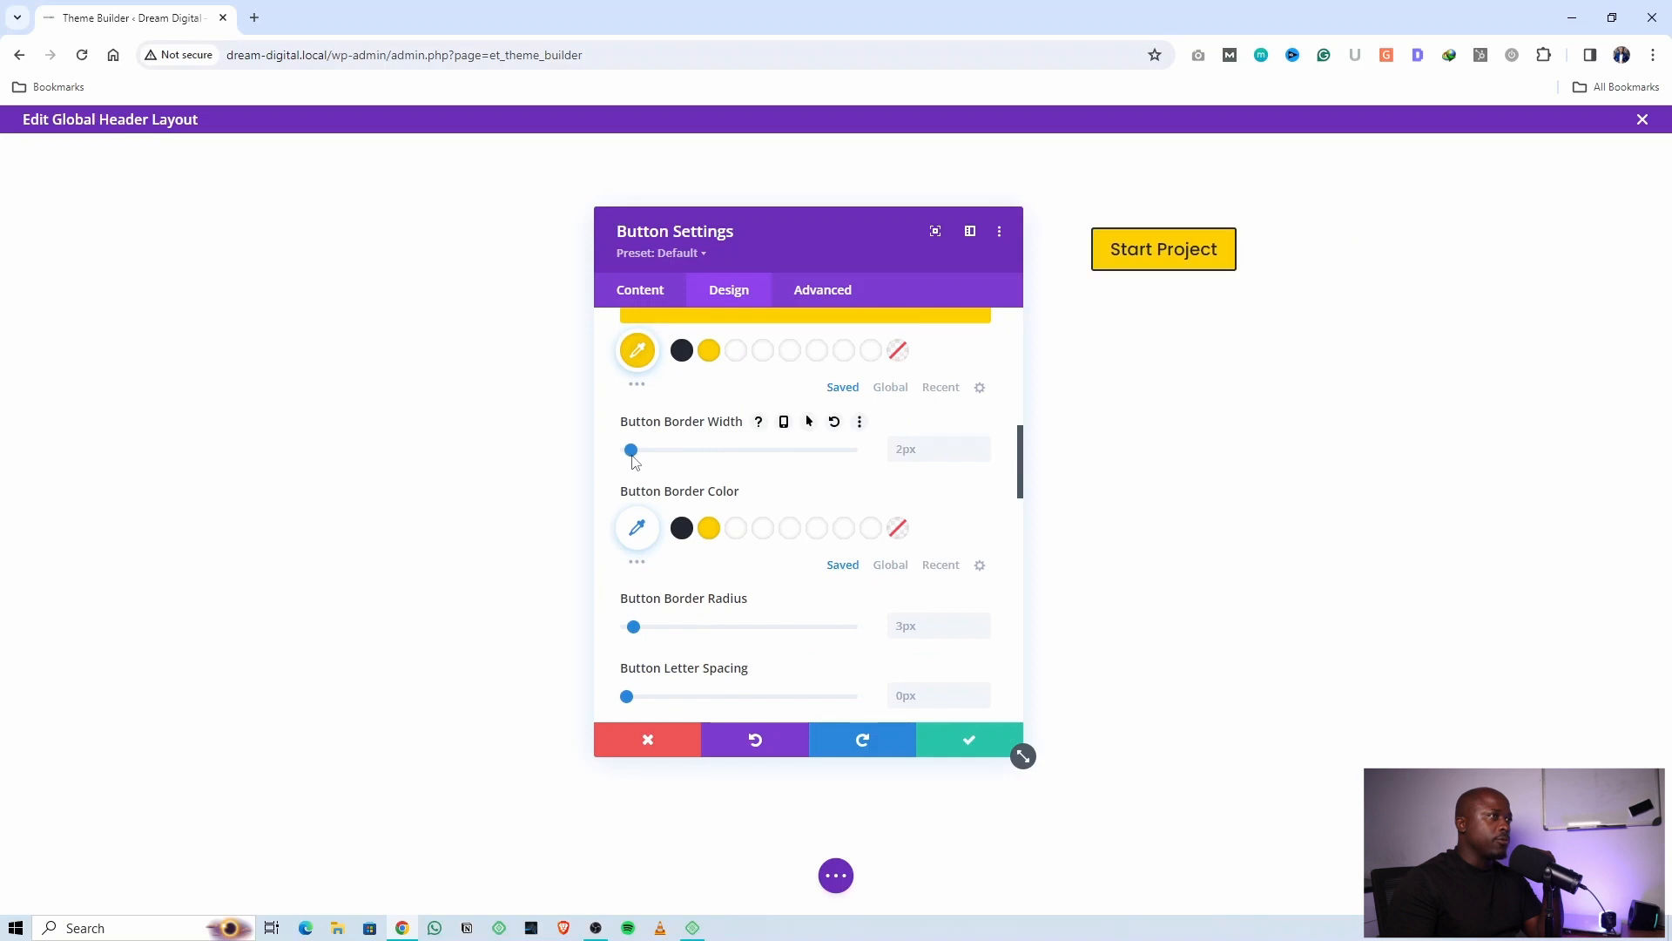
pyautogui.scroll(-1, 642, 488)
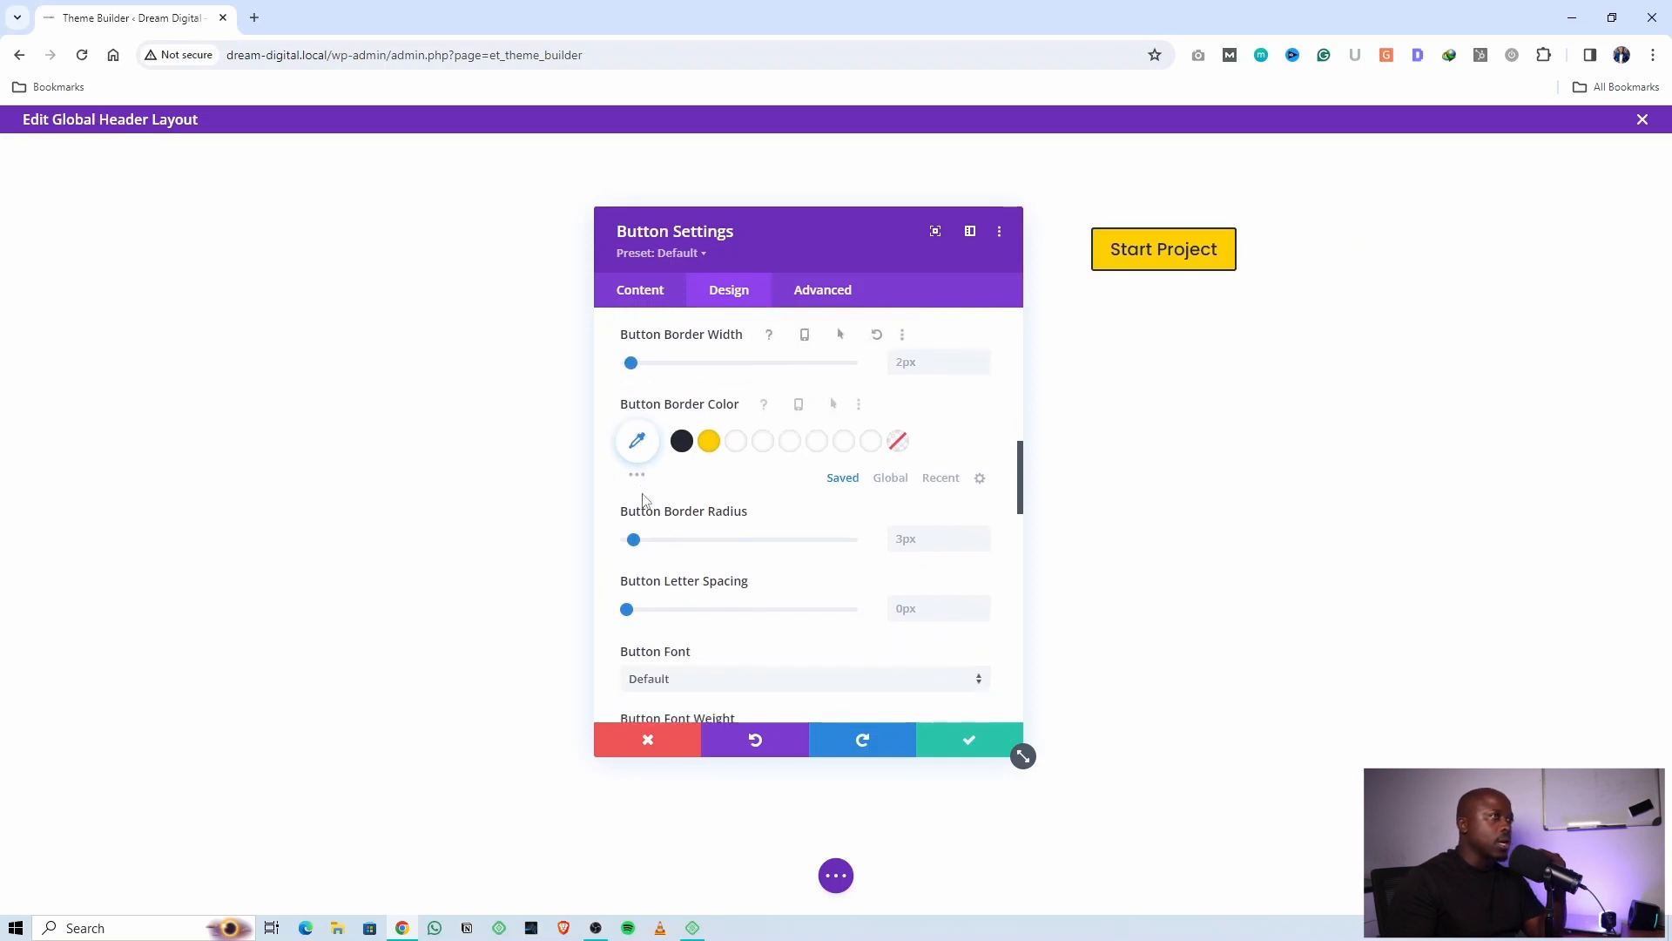
pyautogui.click(719, 447)
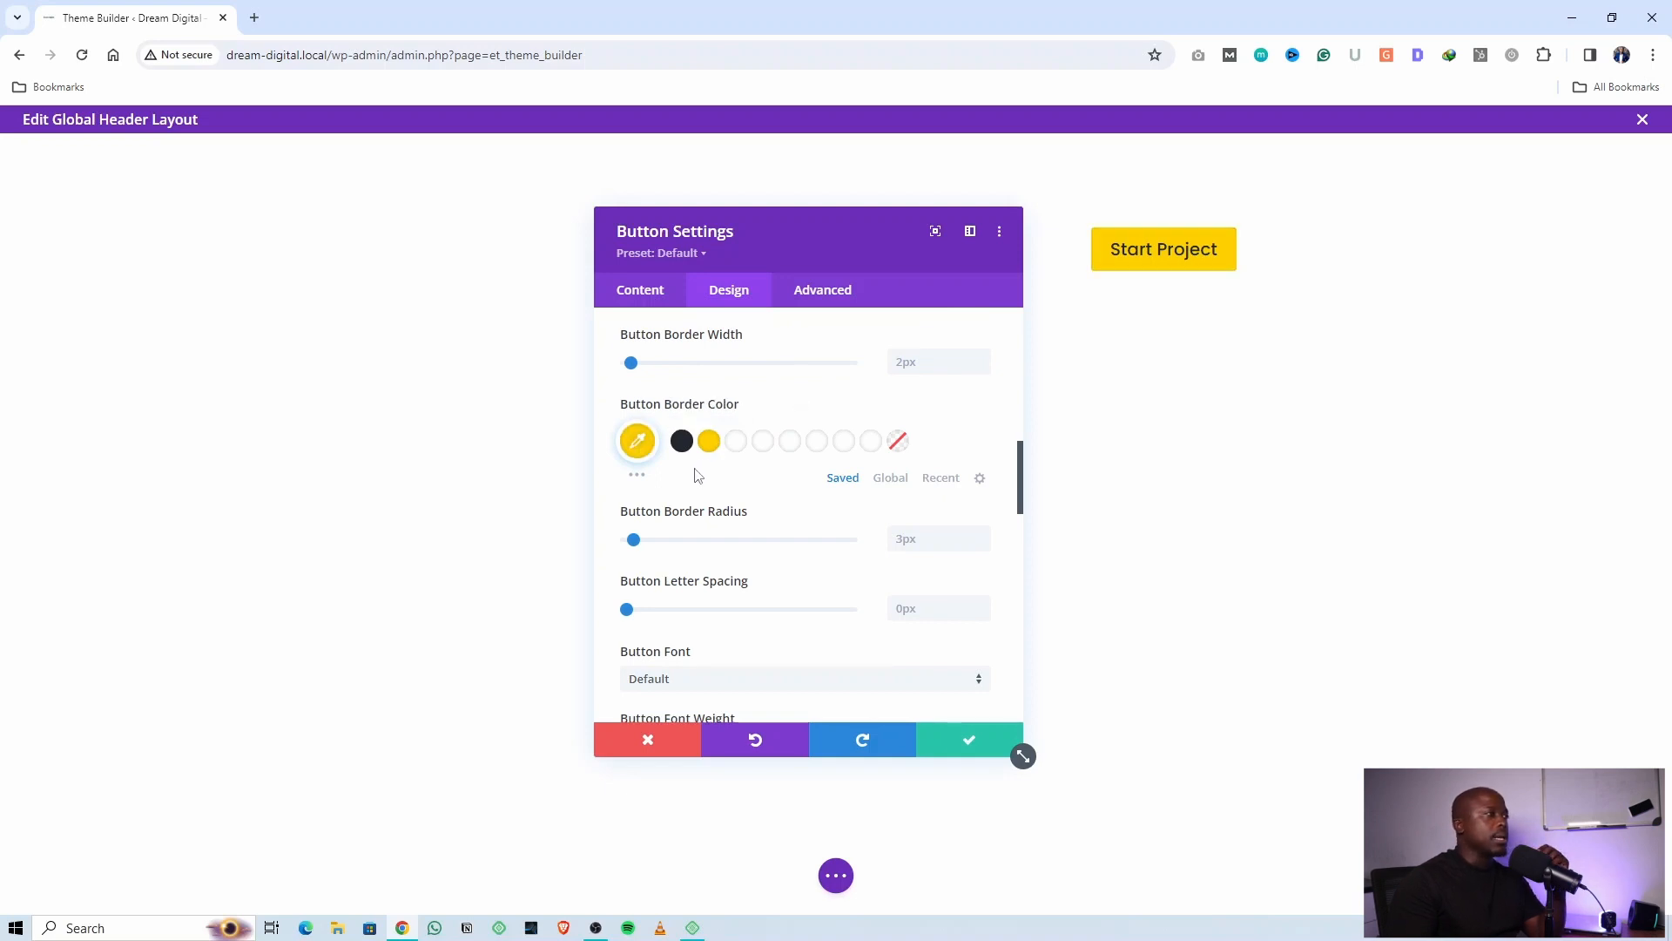
# Round the button's corners with a border radius of 27px
pyautogui.scroll(-1, 697, 476)
pyautogui.scroll(-1, 680, 515)
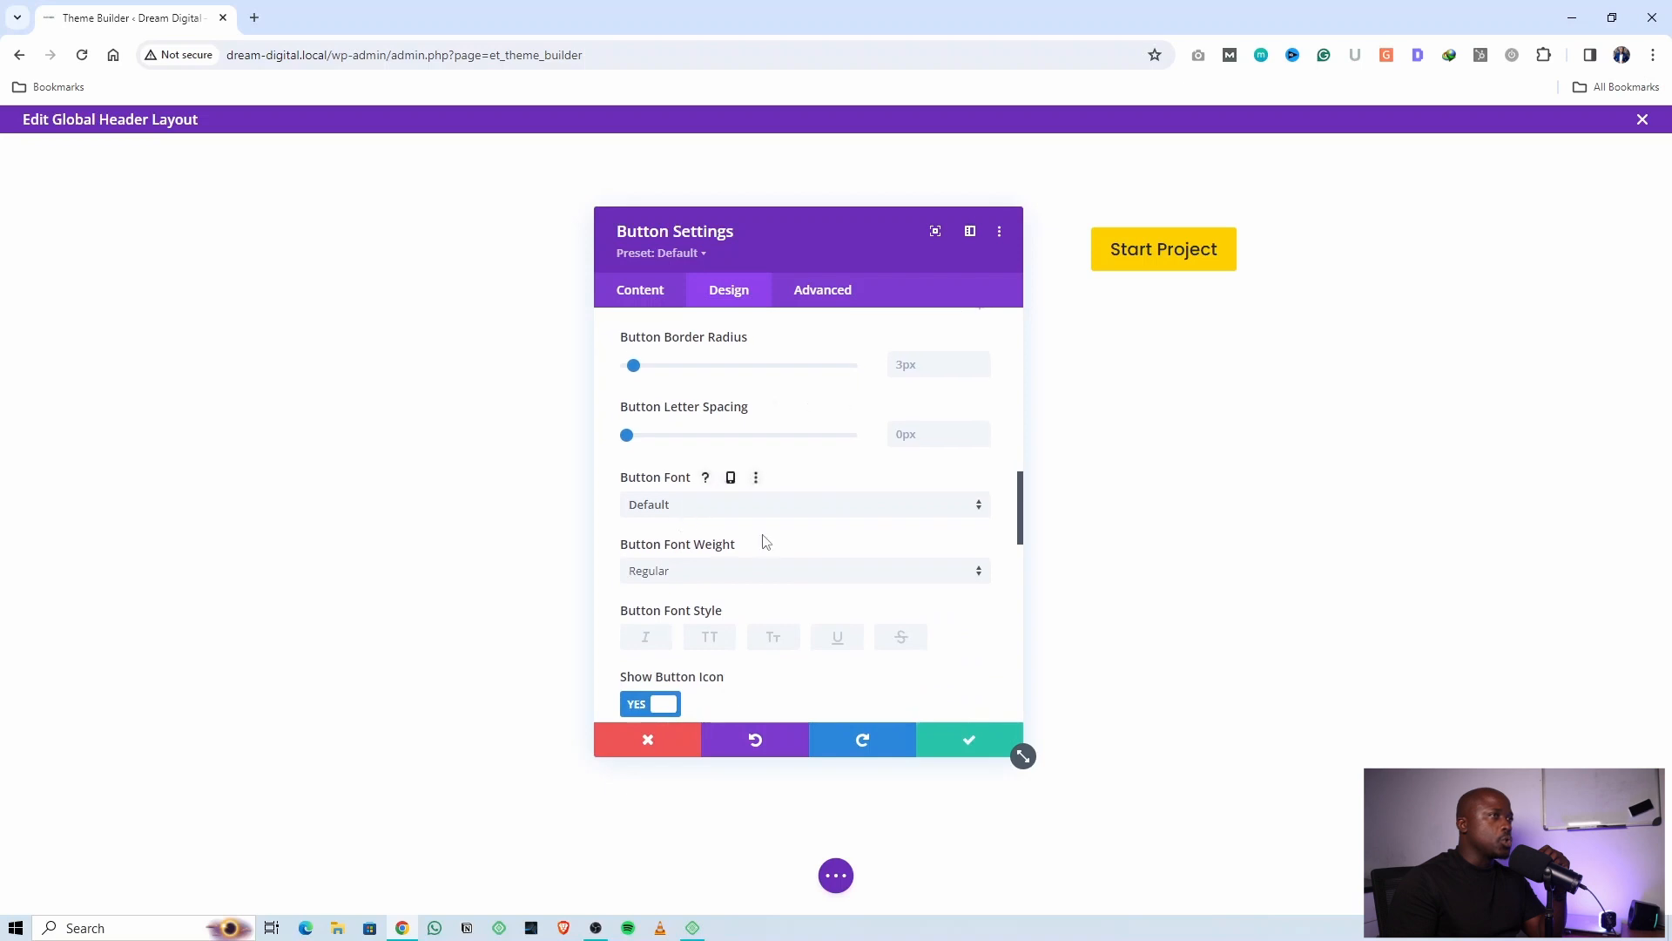
pyautogui.scroll(1, 764, 541)
pyautogui.scroll(-1, 772, 544)
pyautogui.scroll(2, 770, 544)
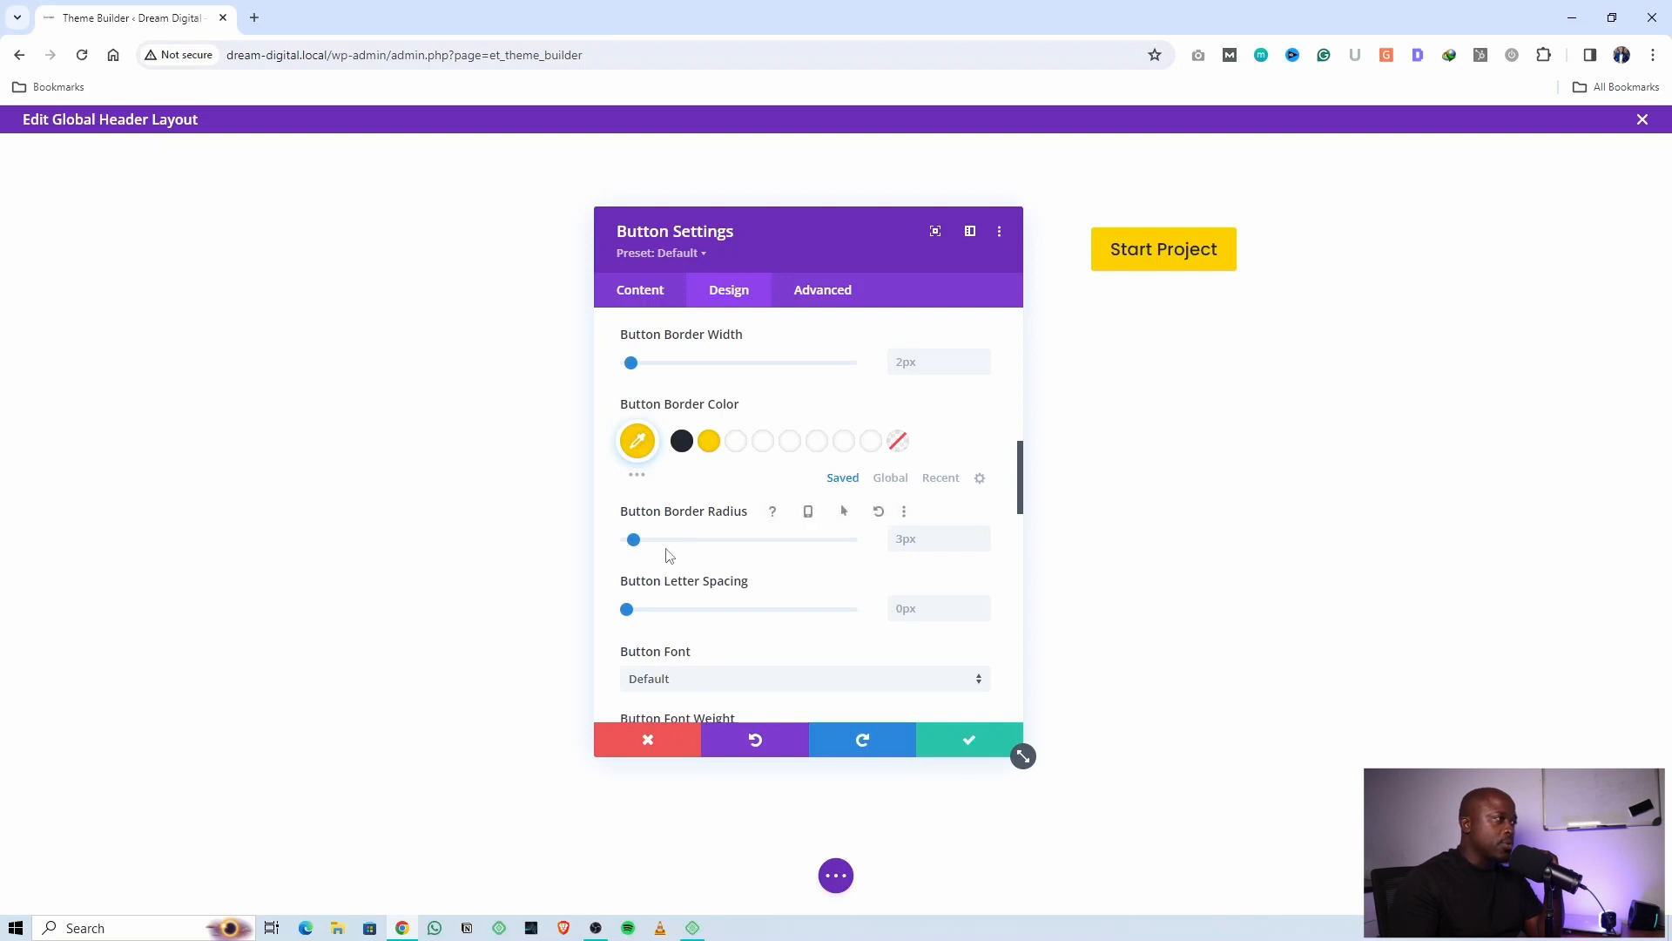
pyautogui.moveTo(635, 543); pyautogui.dragTo(693, 551)
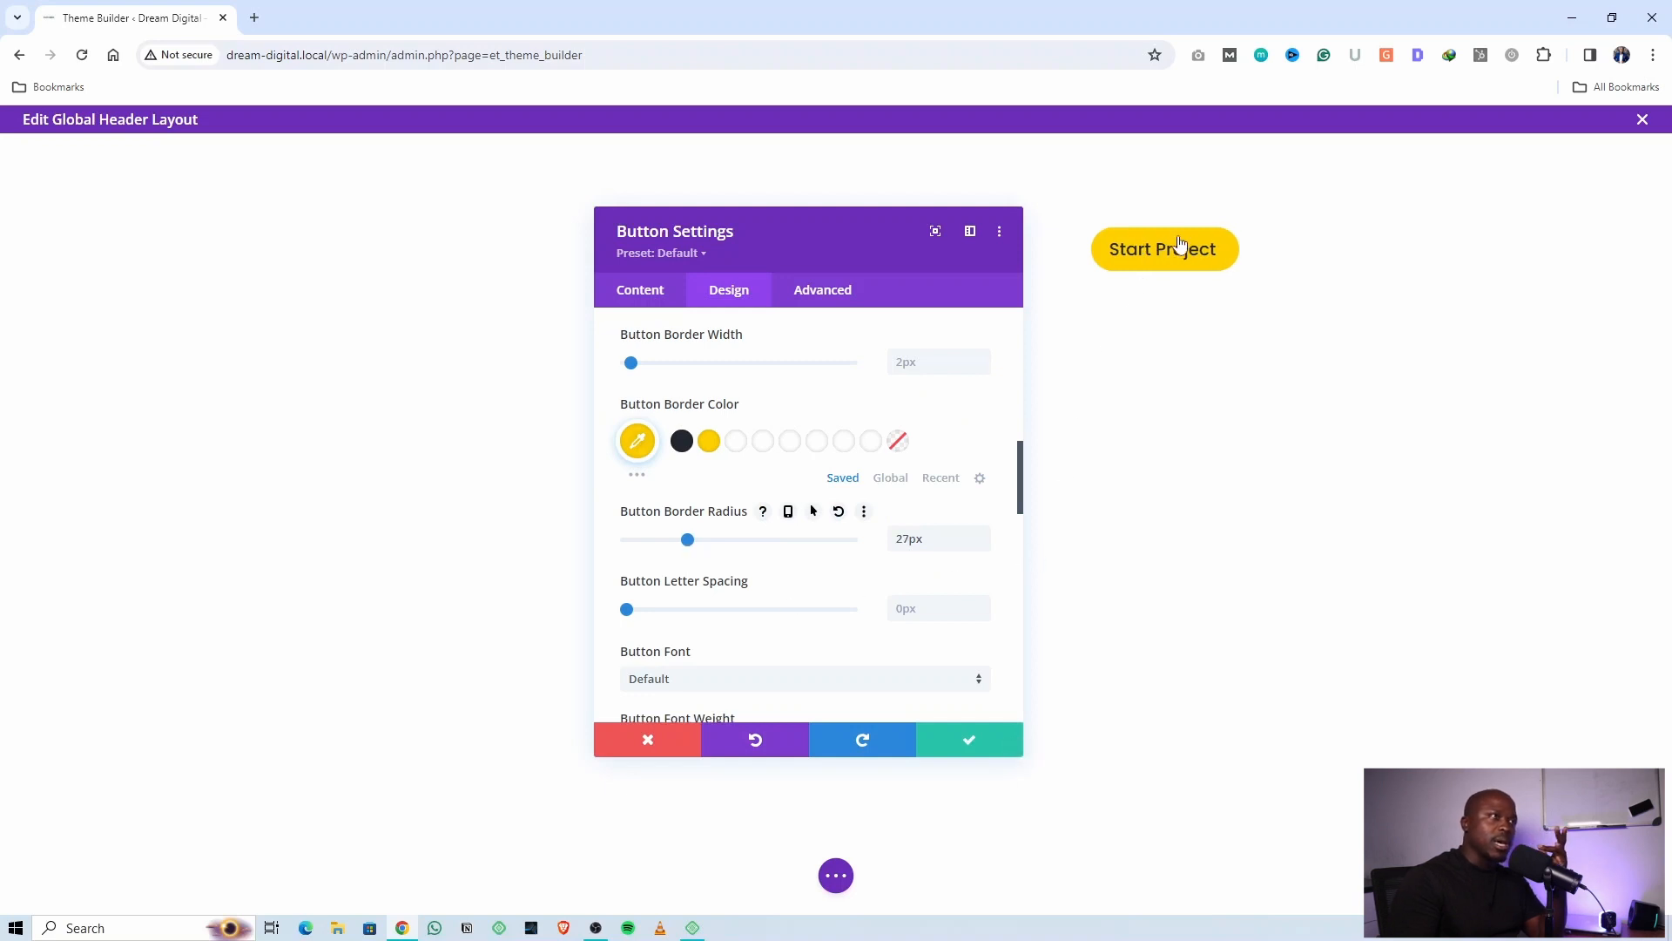
# Reduce the button text size to 16px
pyautogui.scroll(-1, 734, 504)
pyautogui.scroll(-1, 734, 504)
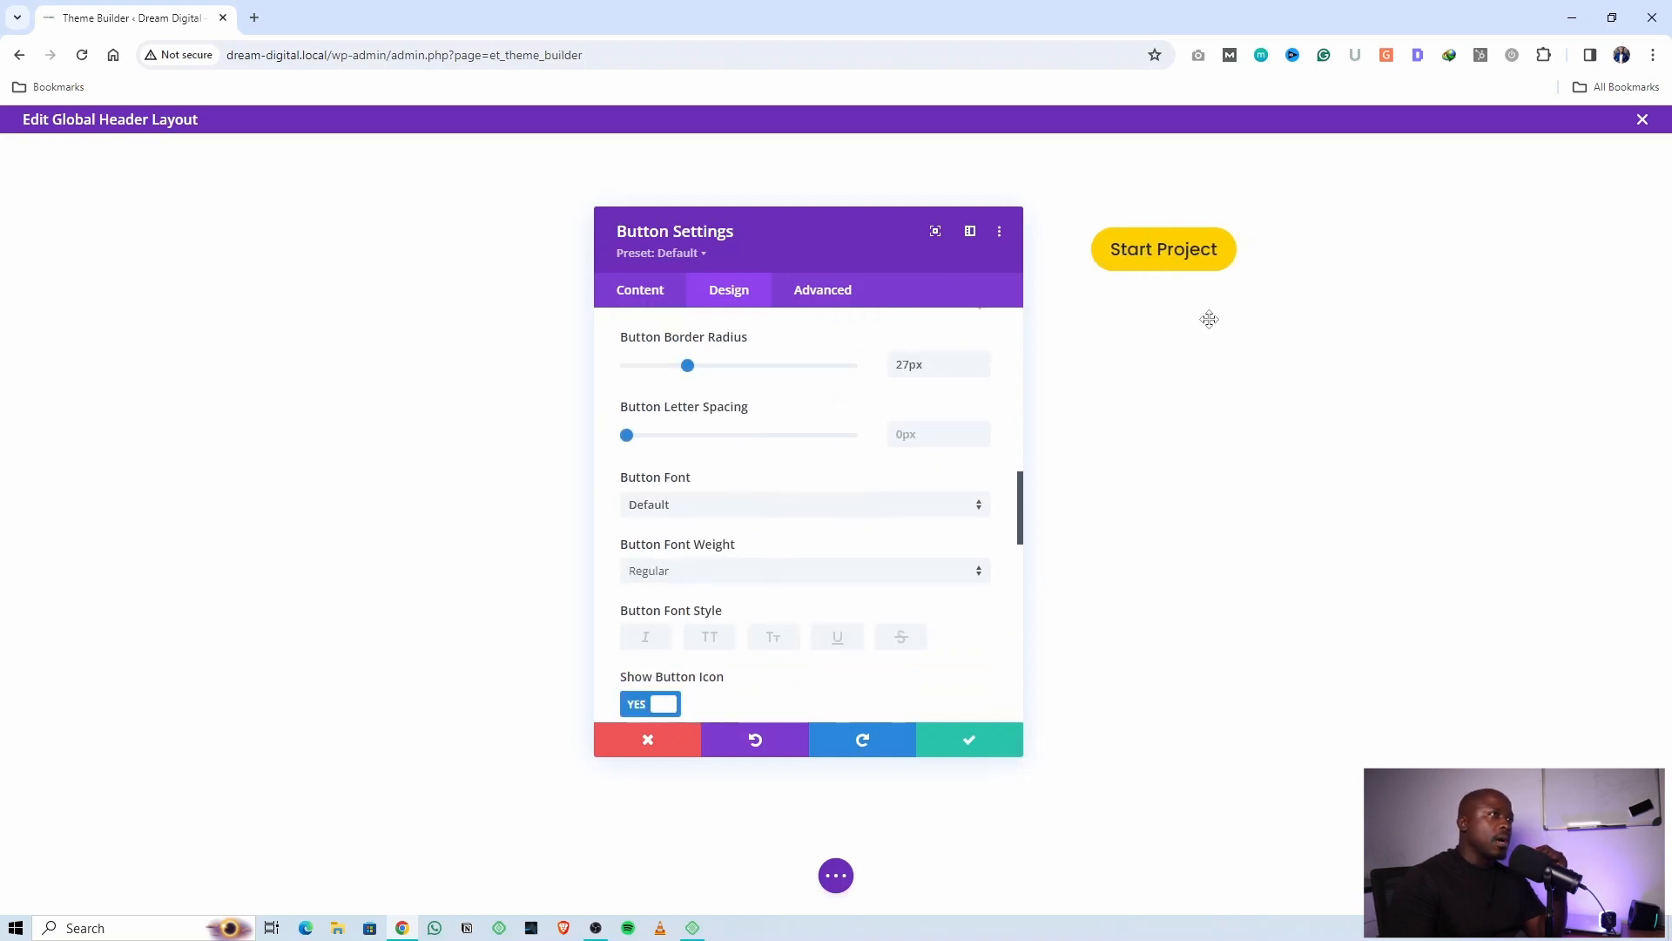
pyautogui.scroll(5, 744, 488)
pyautogui.scroll(6, 751, 497)
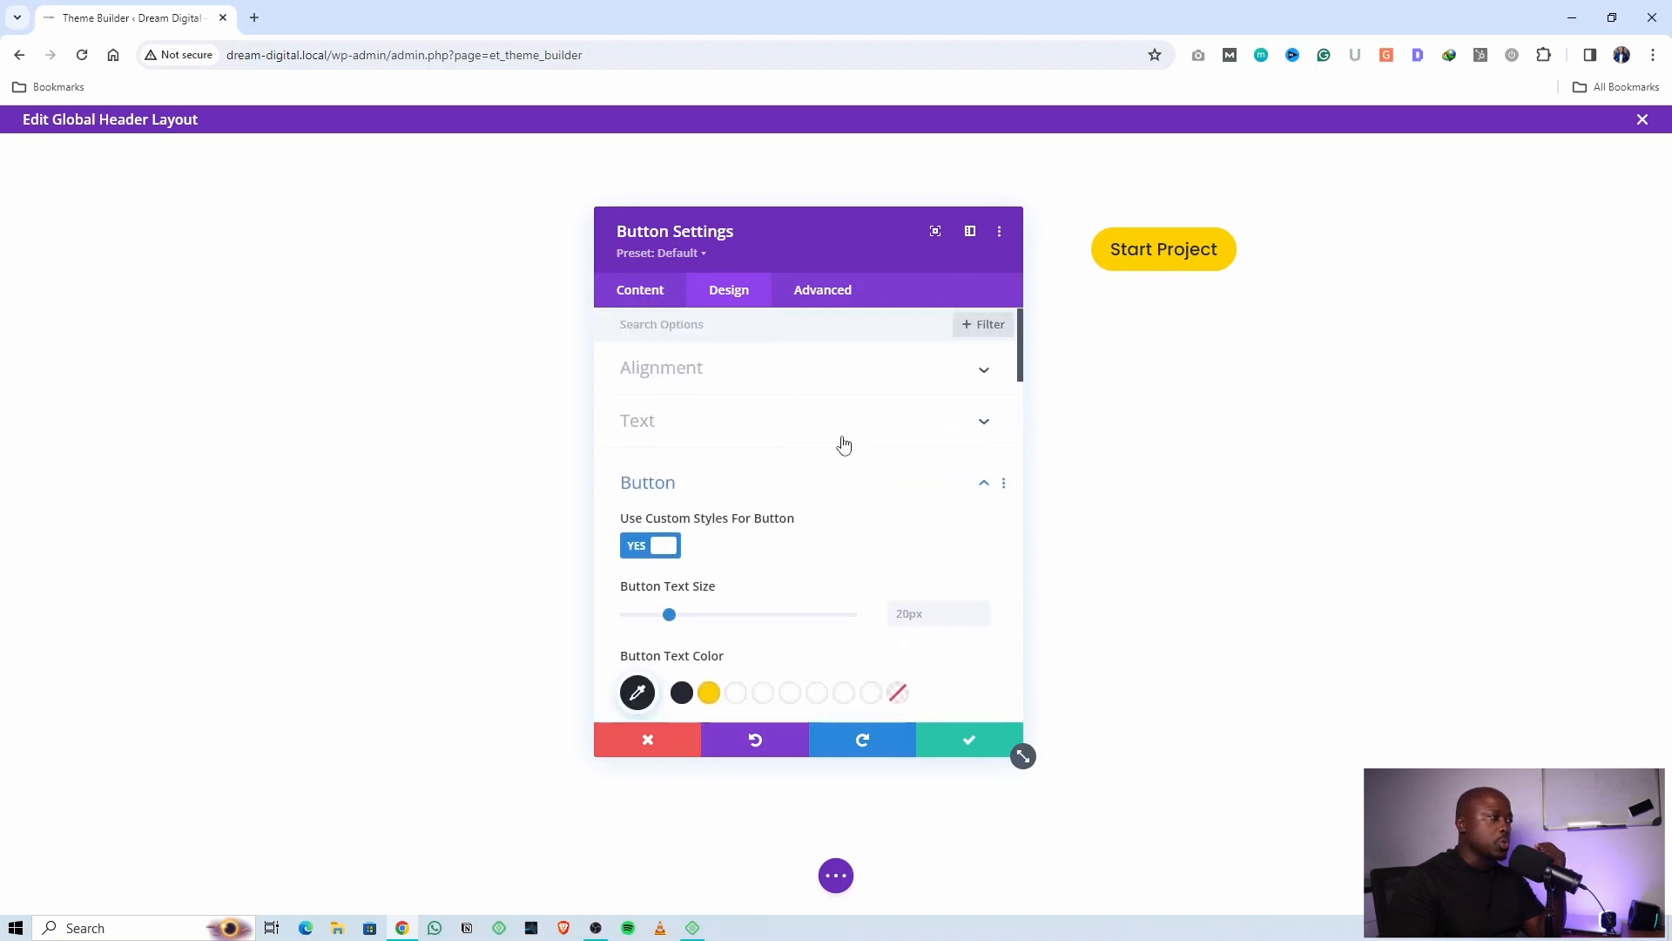
pyautogui.scroll(-3, 832, 461)
pyautogui.scroll(1, 740, 444)
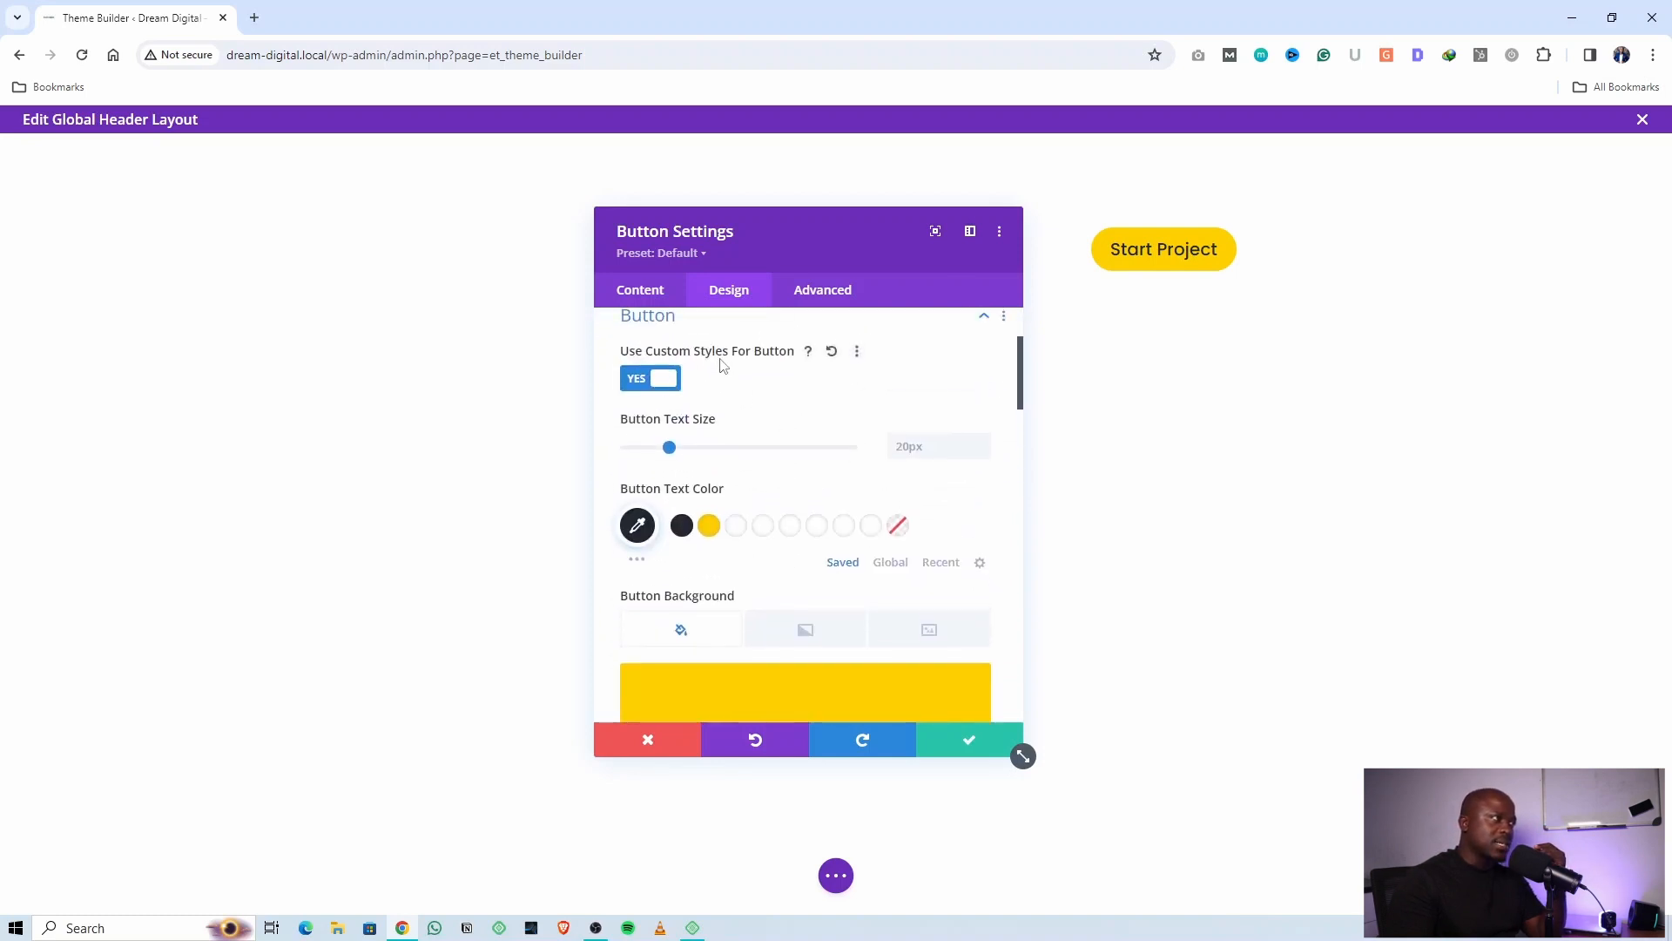
pyautogui.scroll(1, 710, 392)
pyautogui.moveTo(673, 532); pyautogui.dragTo(664, 534)
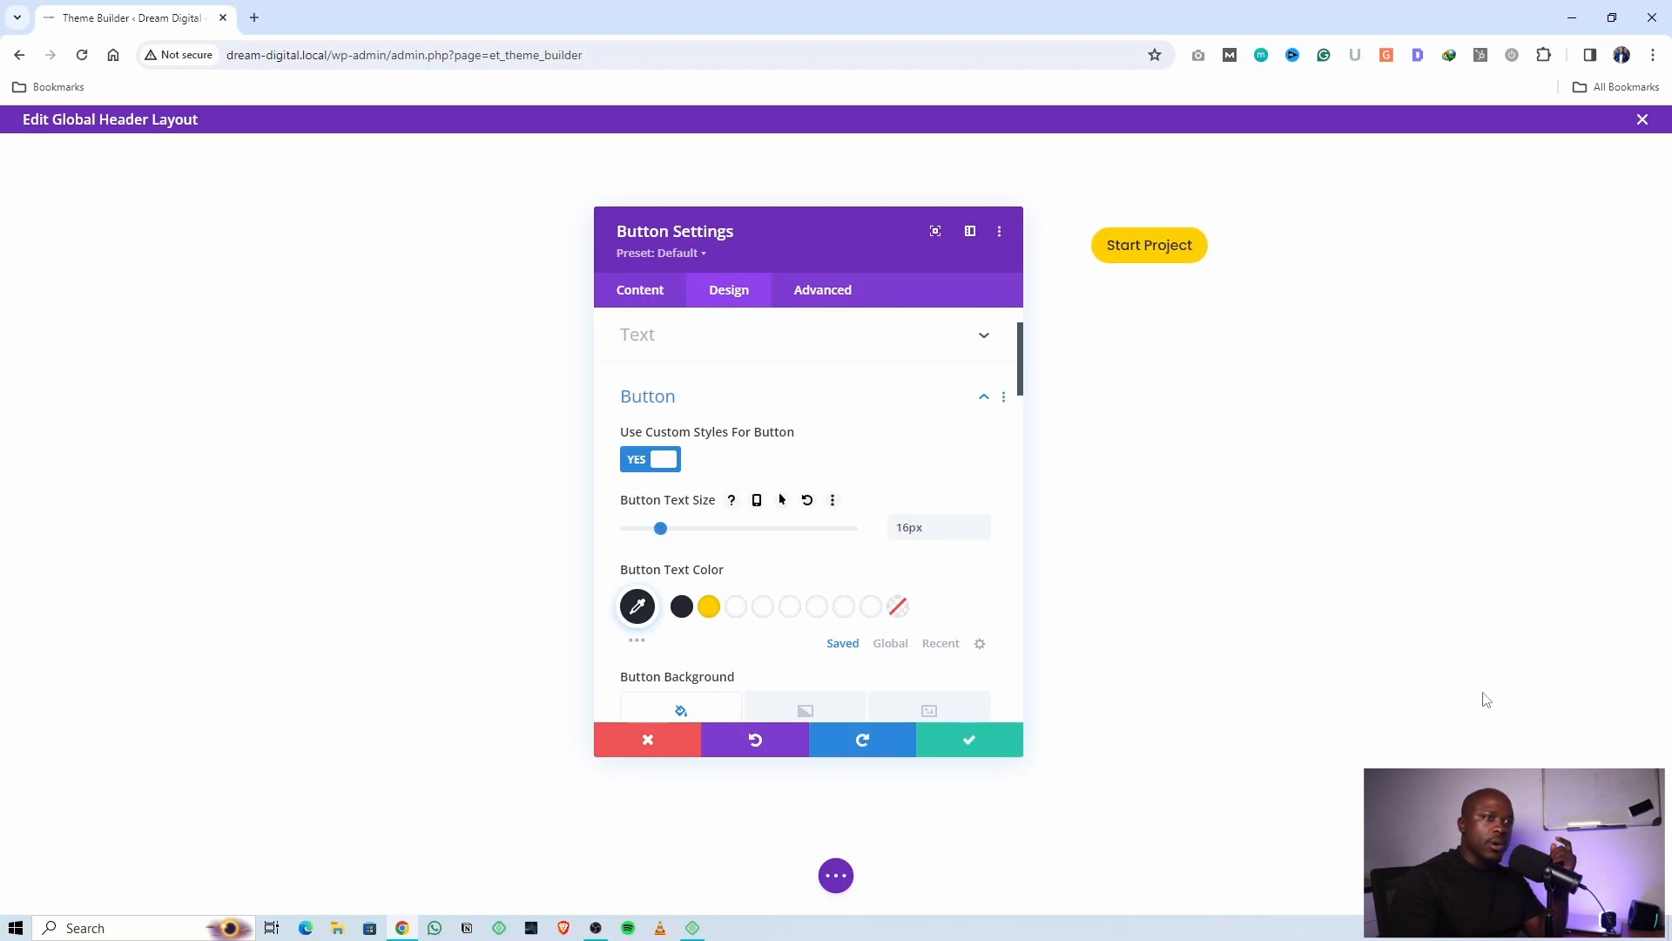
# Save the header layout and accept the button settings
pyautogui.click(836, 875)
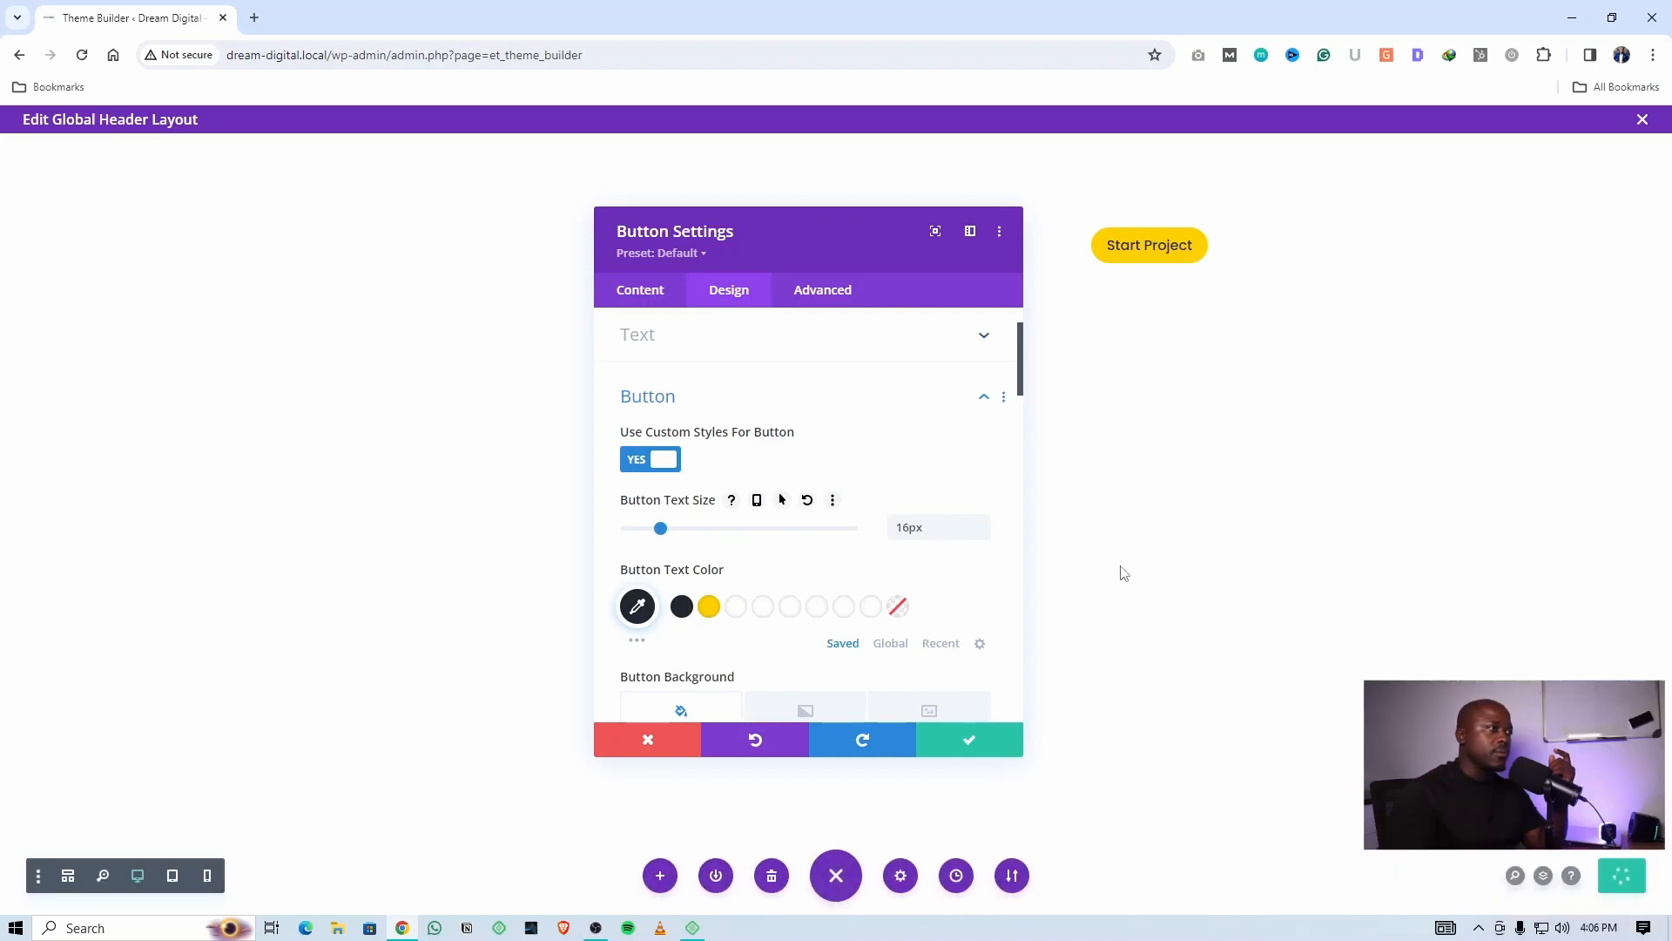
pyautogui.click(1009, 743)
pyautogui.moveTo(1195, 241)
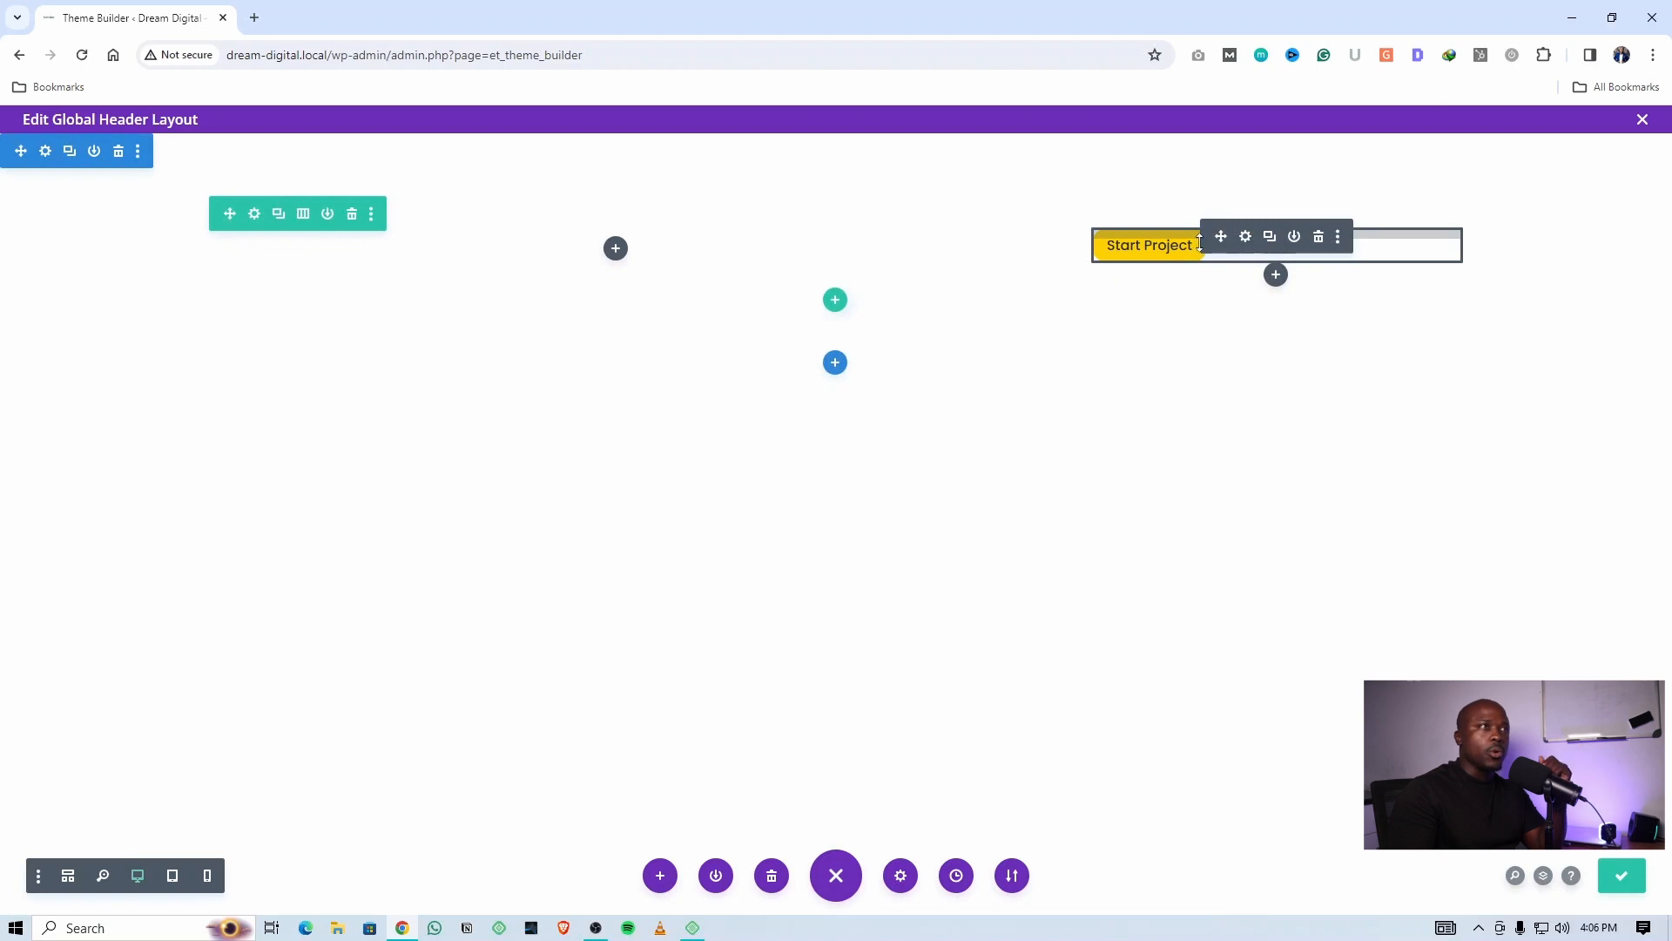
# Align the Start Project button to the right of its column, accept the button settings and save the layout
pyautogui.click(1251, 237)
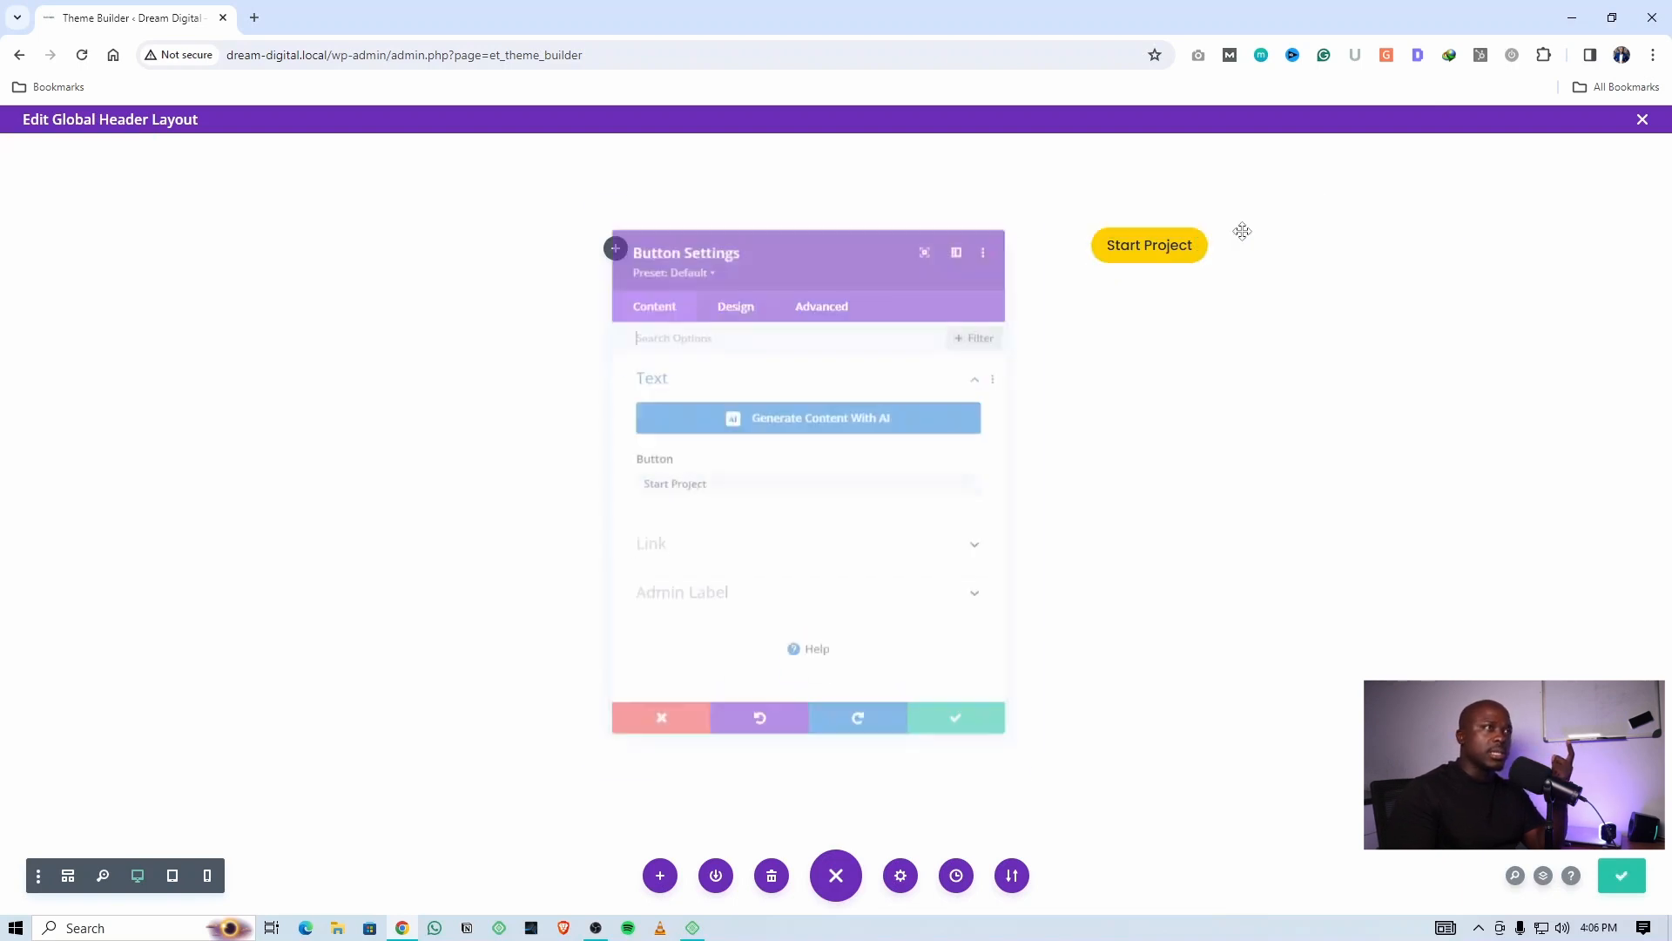
pyautogui.click(728, 291)
pyautogui.click(721, 370)
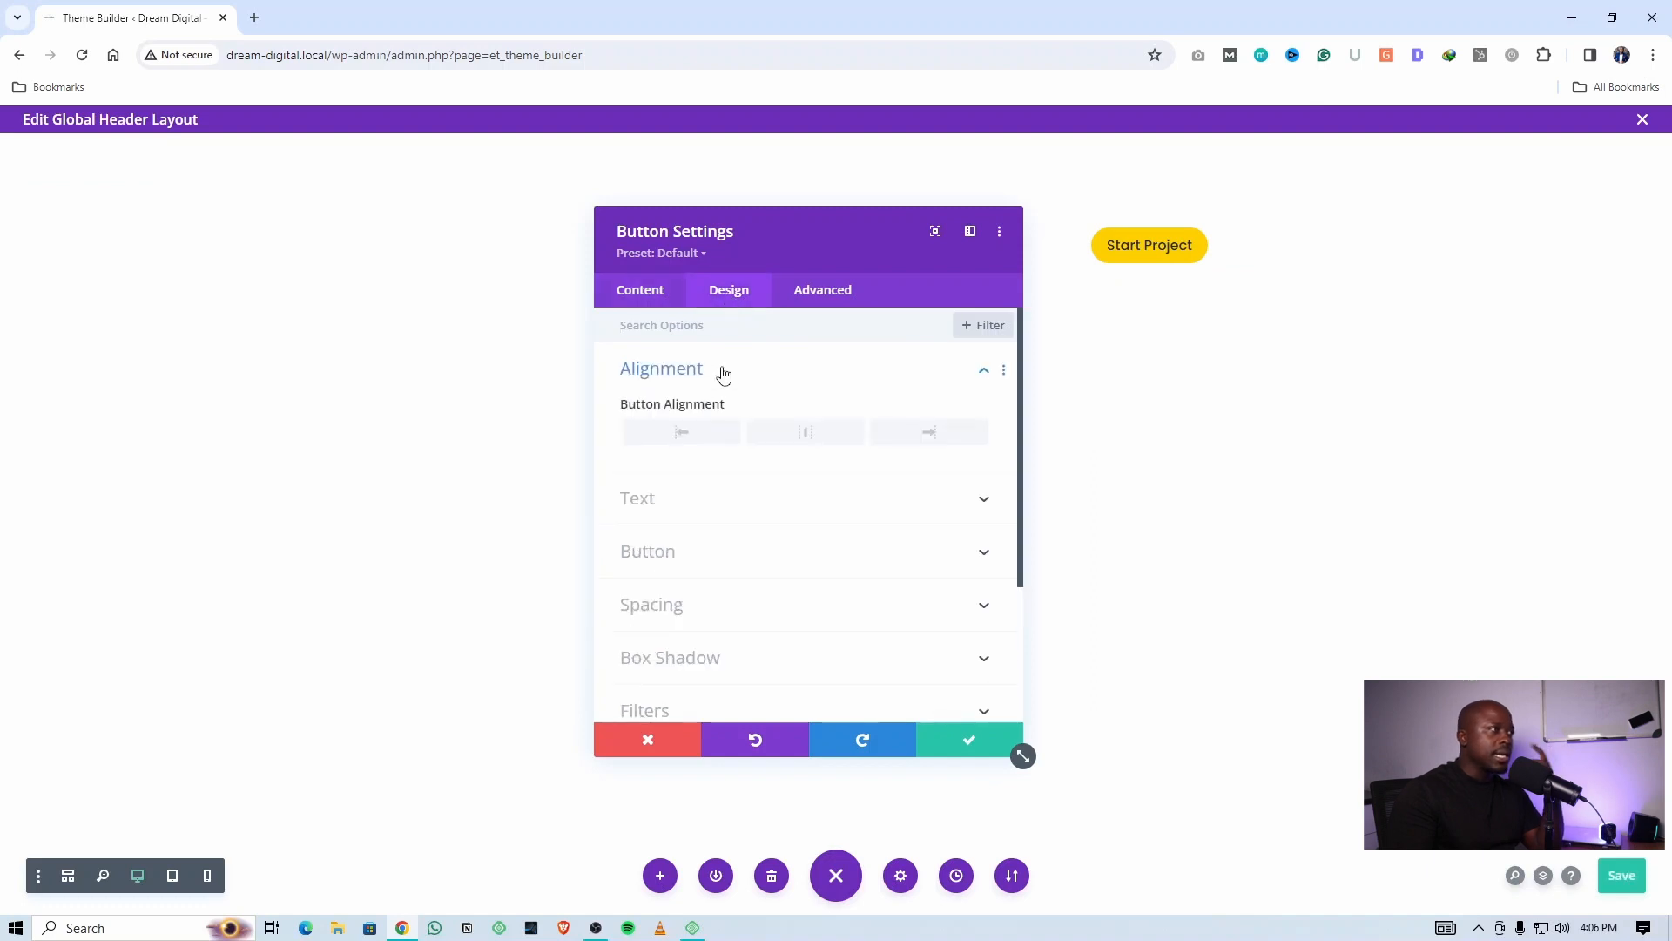
pyautogui.click(797, 439)
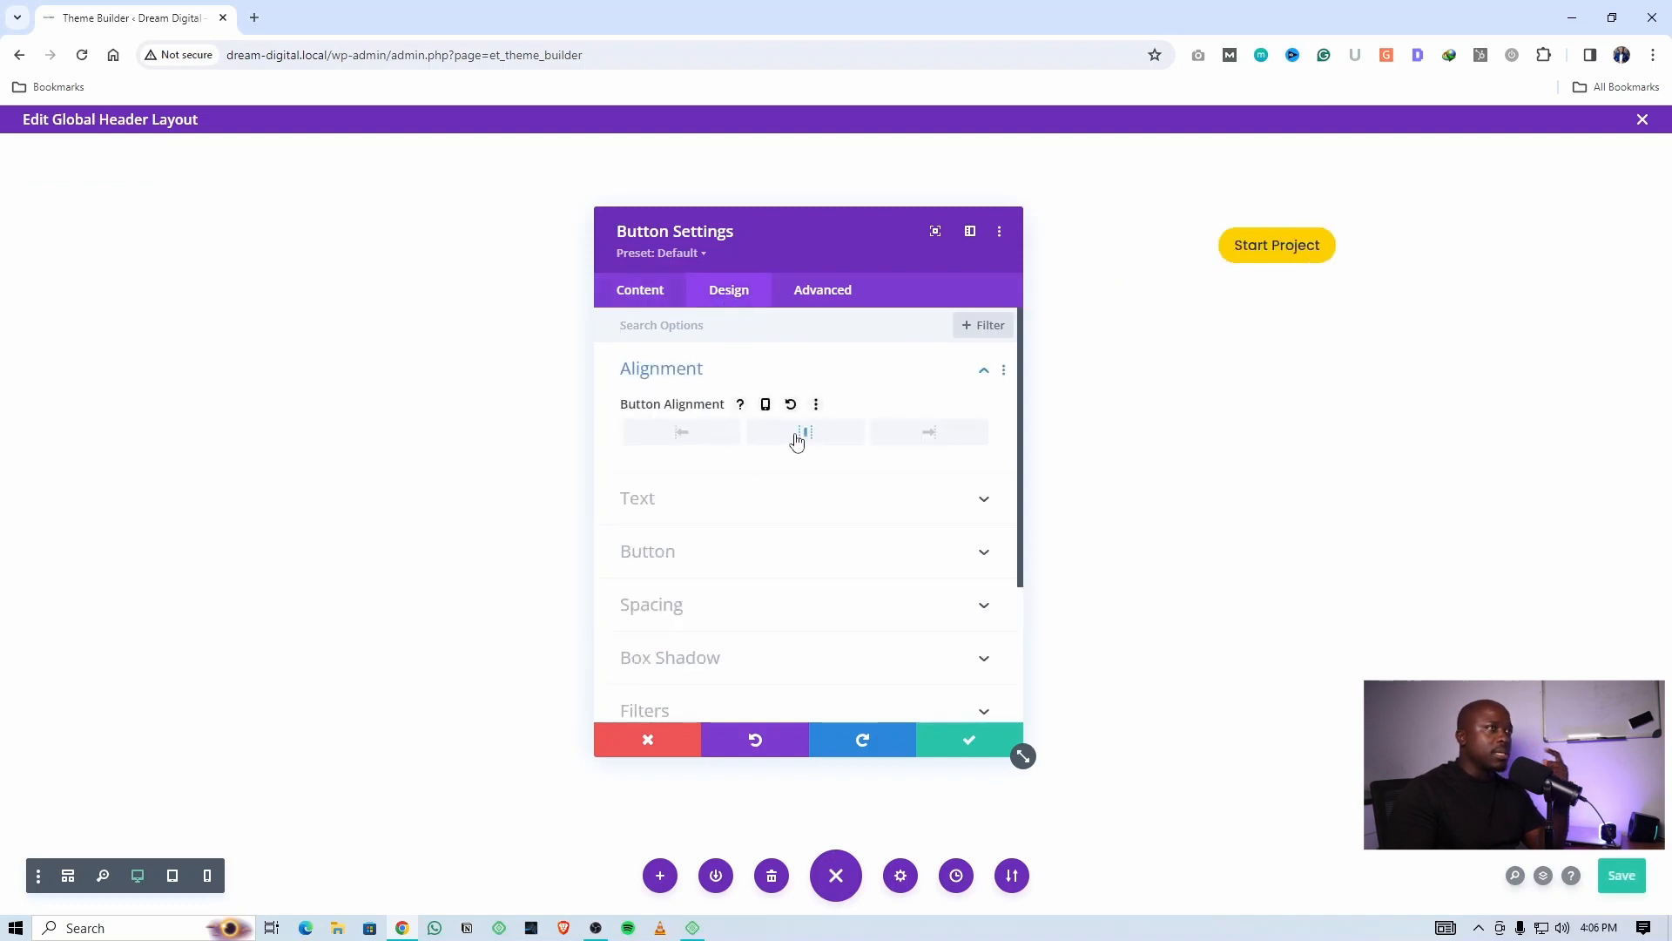
pyautogui.click(719, 442)
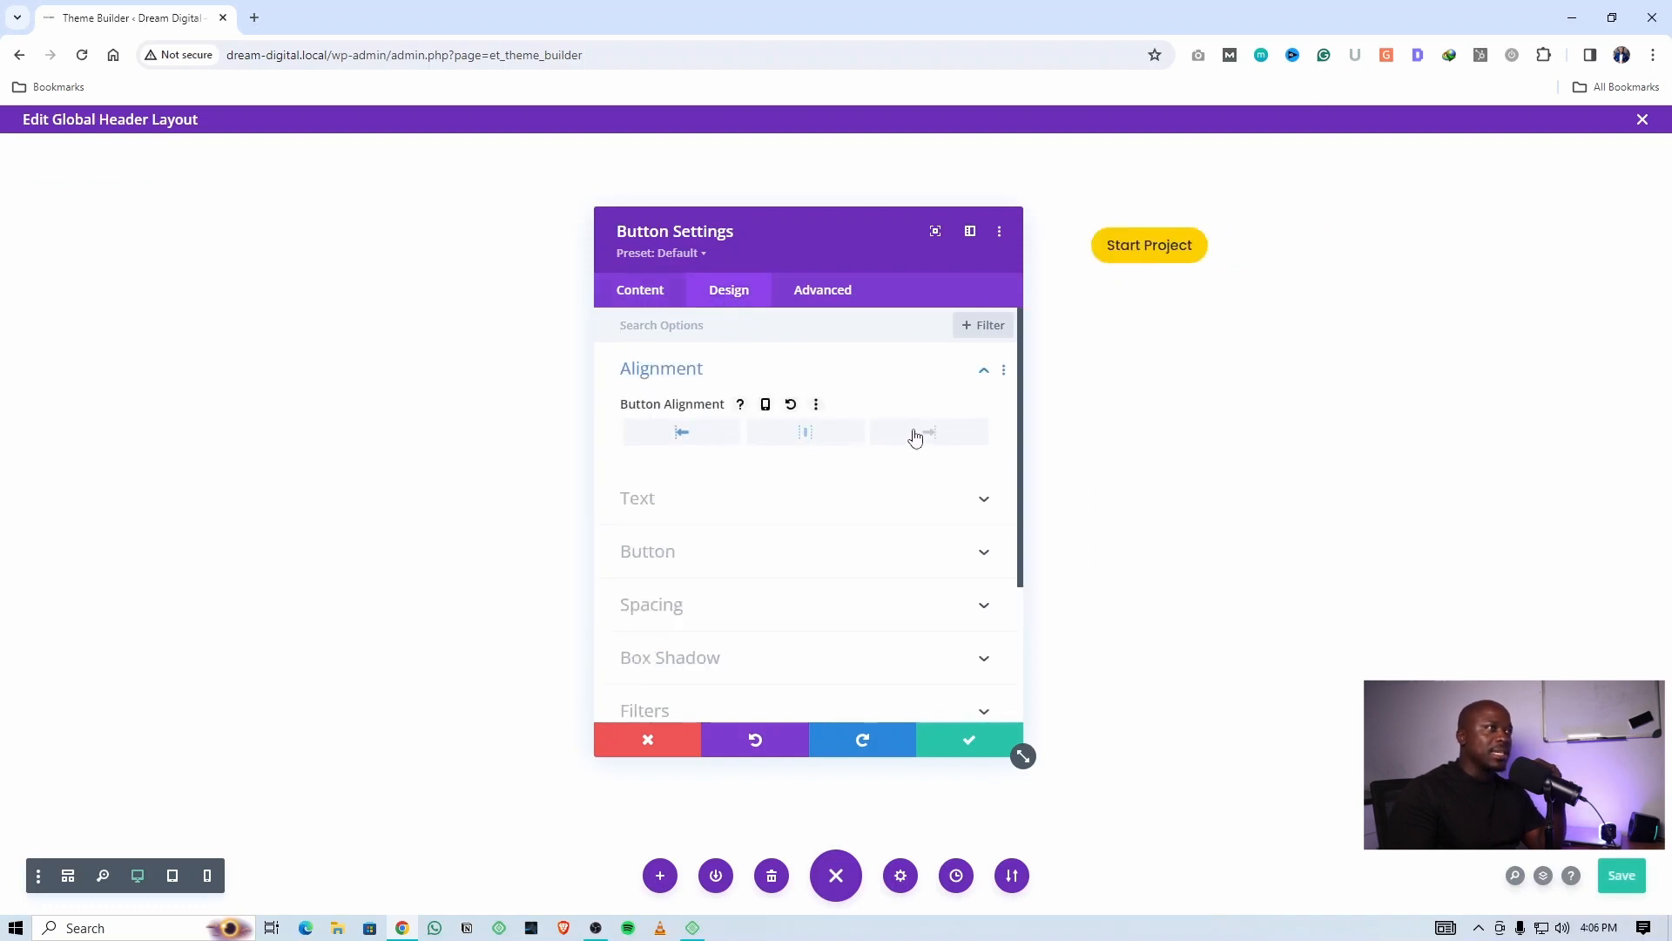
pyautogui.click(915, 440)
pyautogui.click(822, 437)
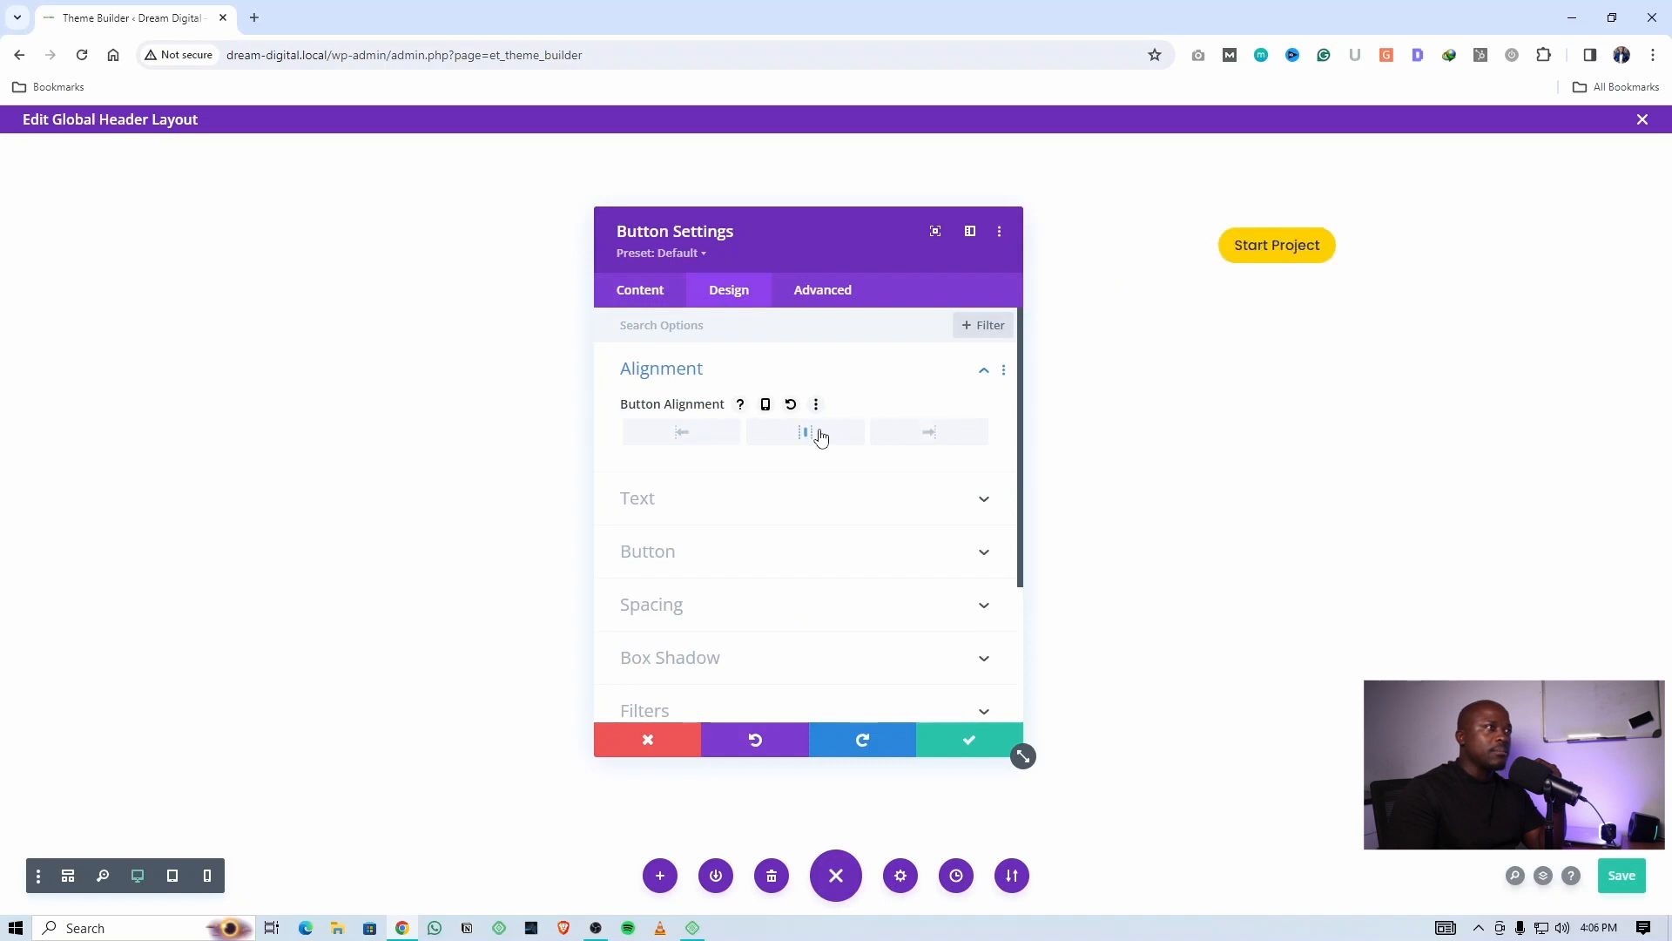
pyautogui.click(914, 435)
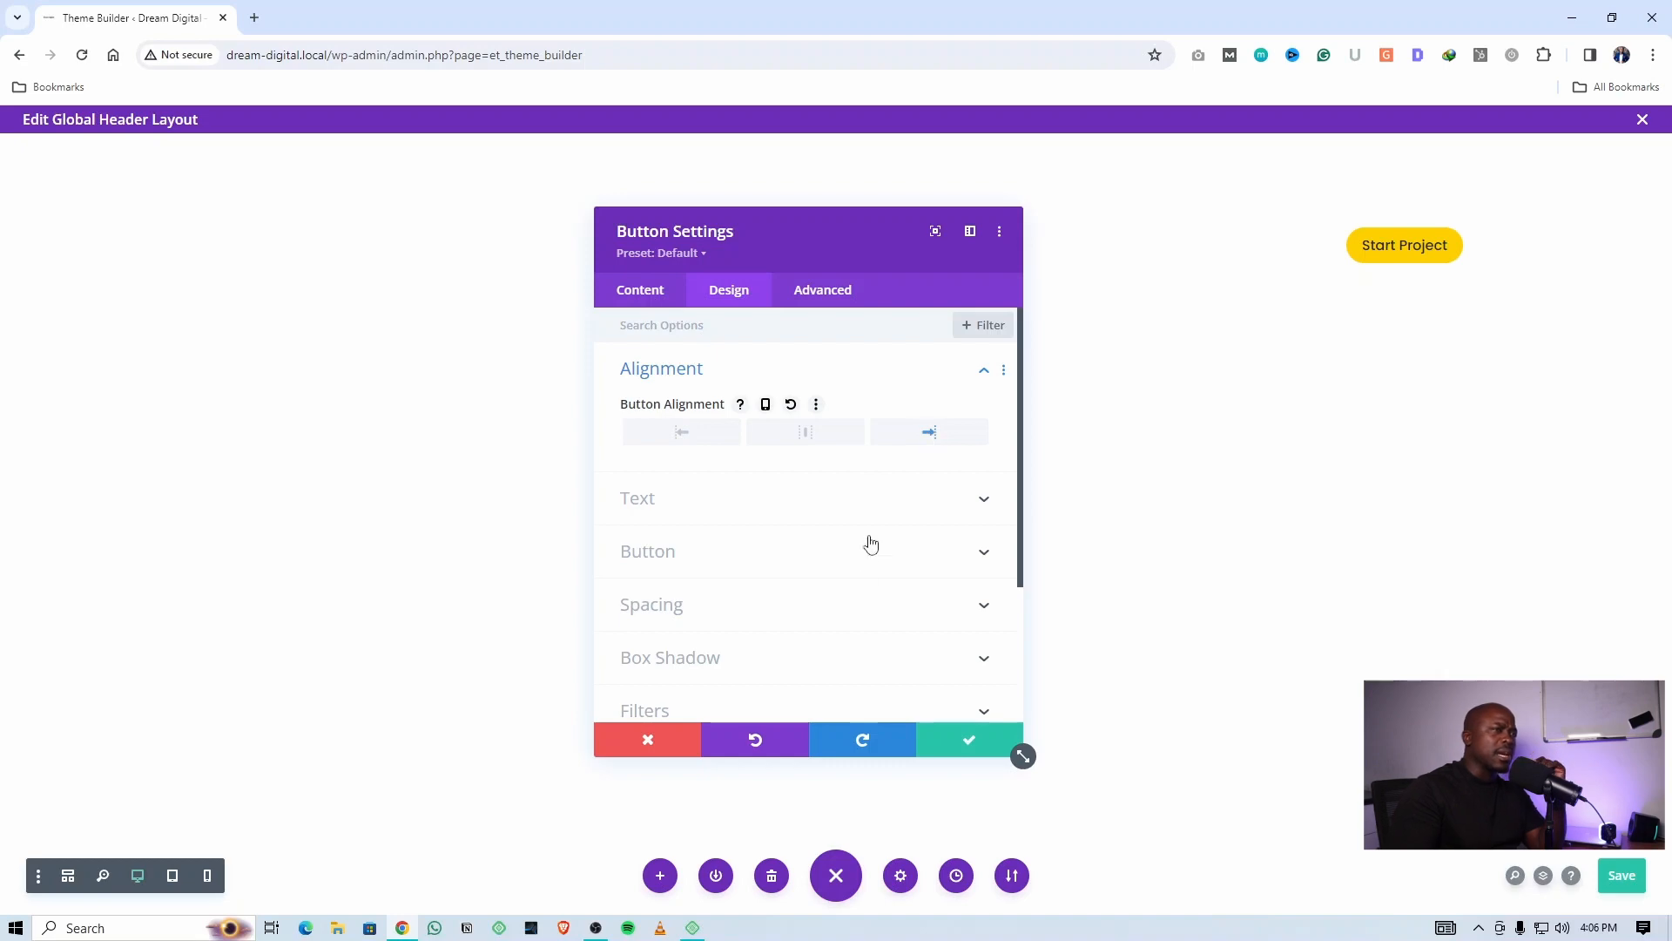
pyautogui.click(967, 748)
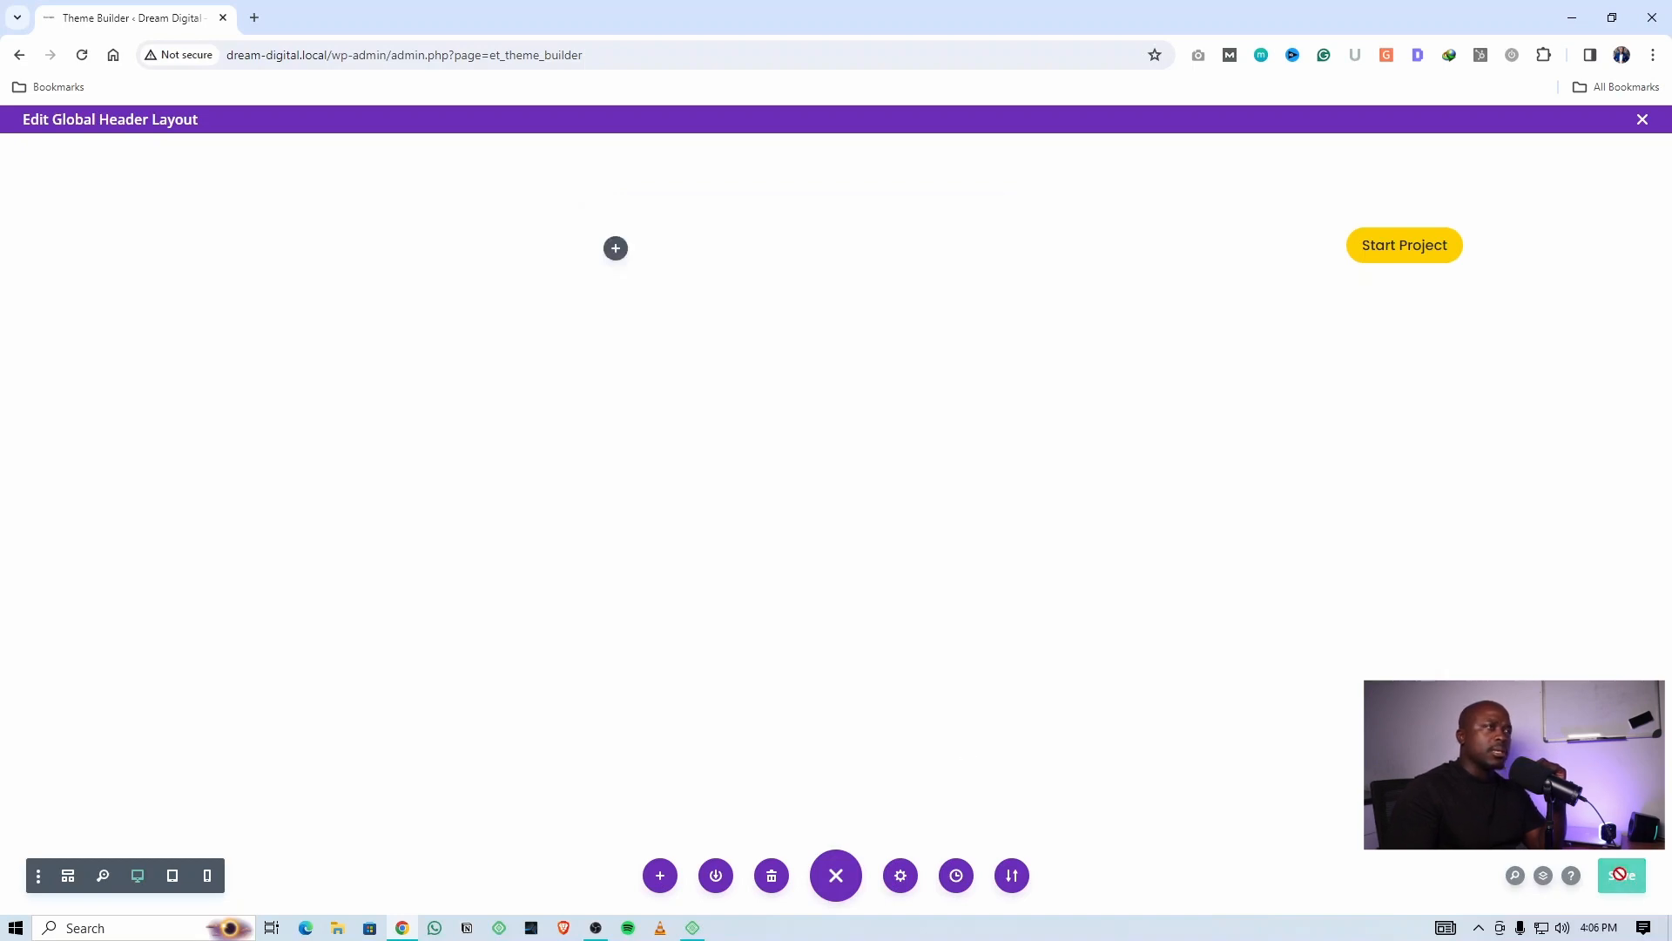
pyautogui.click(254, 17)
pyautogui.write('http://dream-digital.local/')
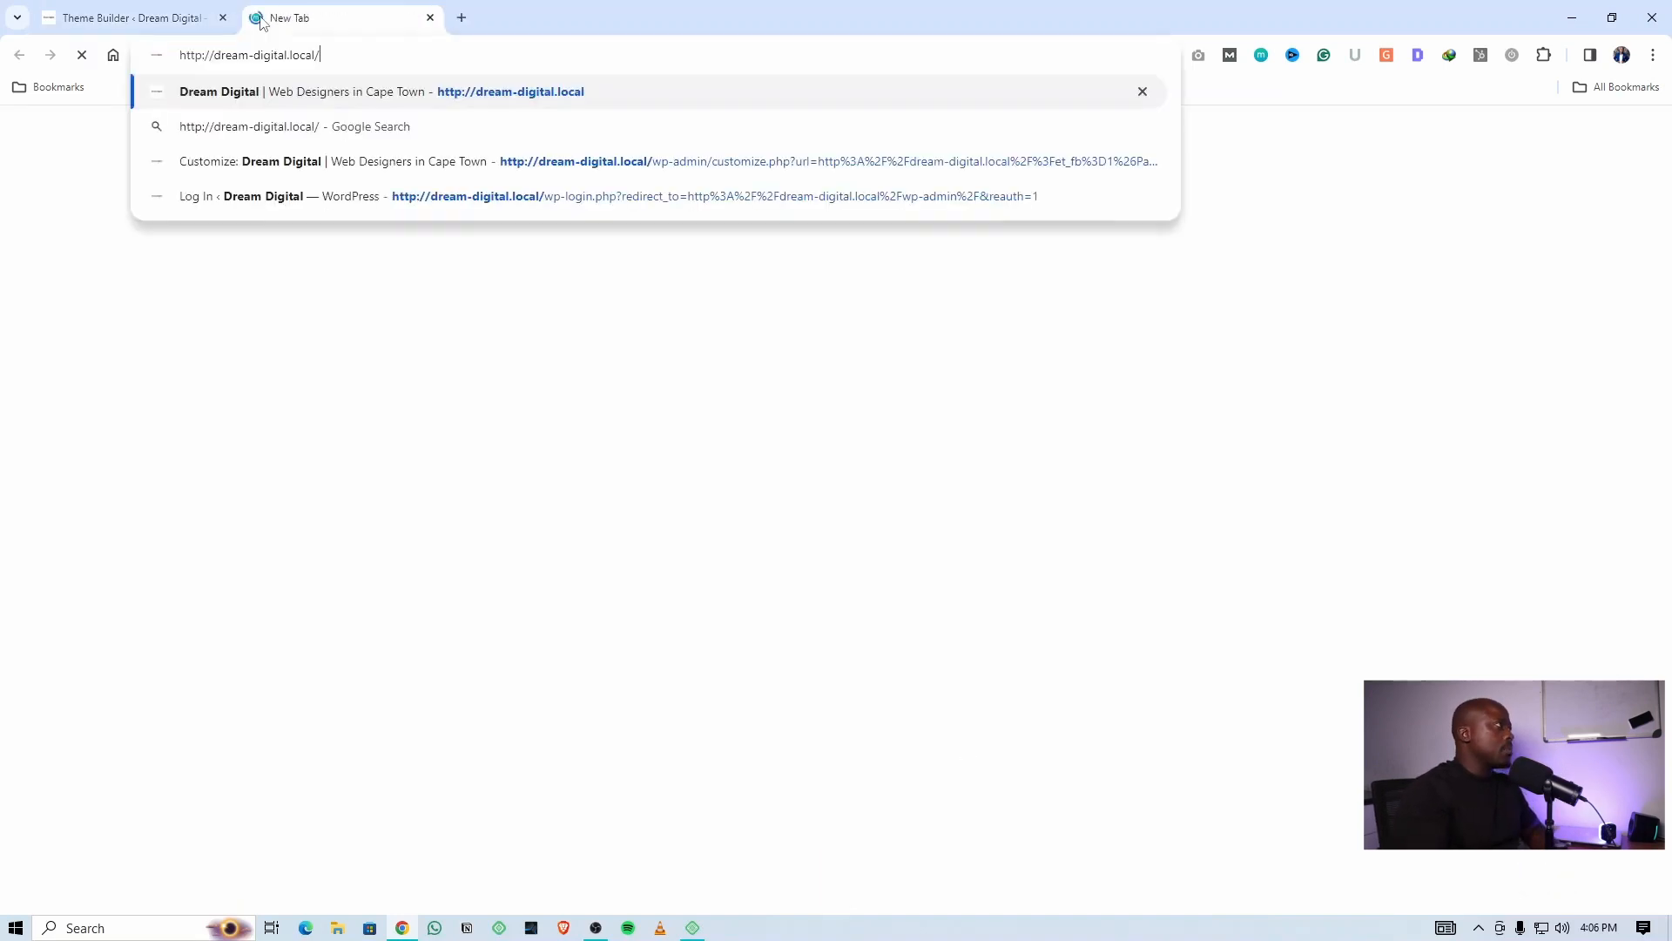
pyautogui.press('Return')
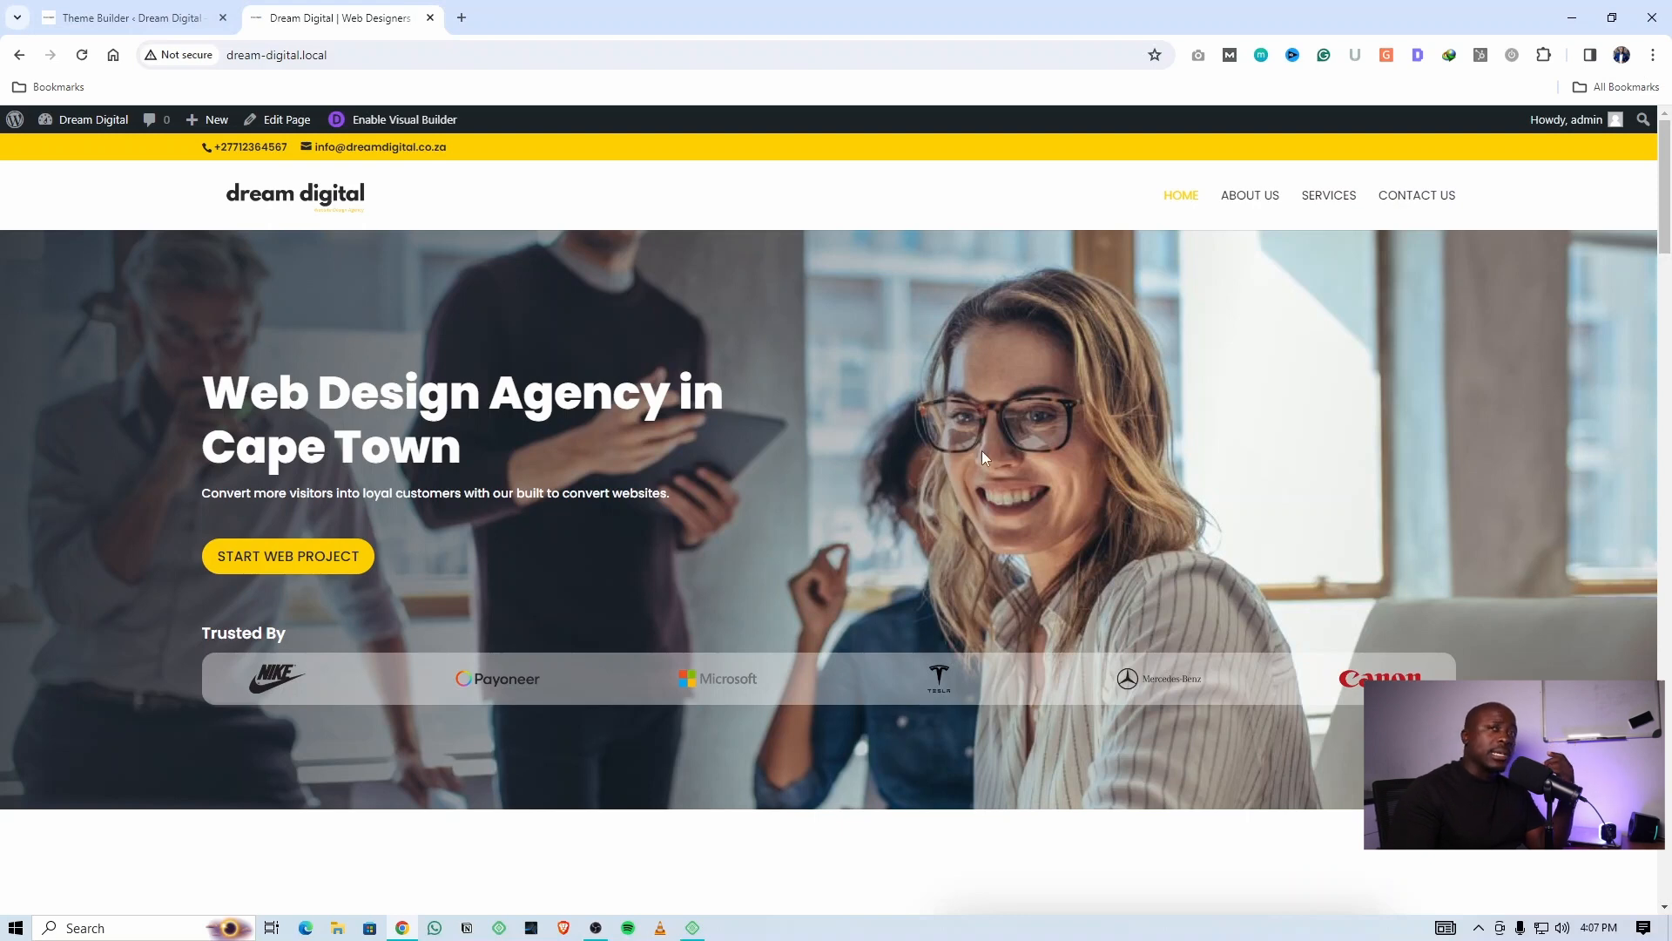
pyautogui.click(131, 17)
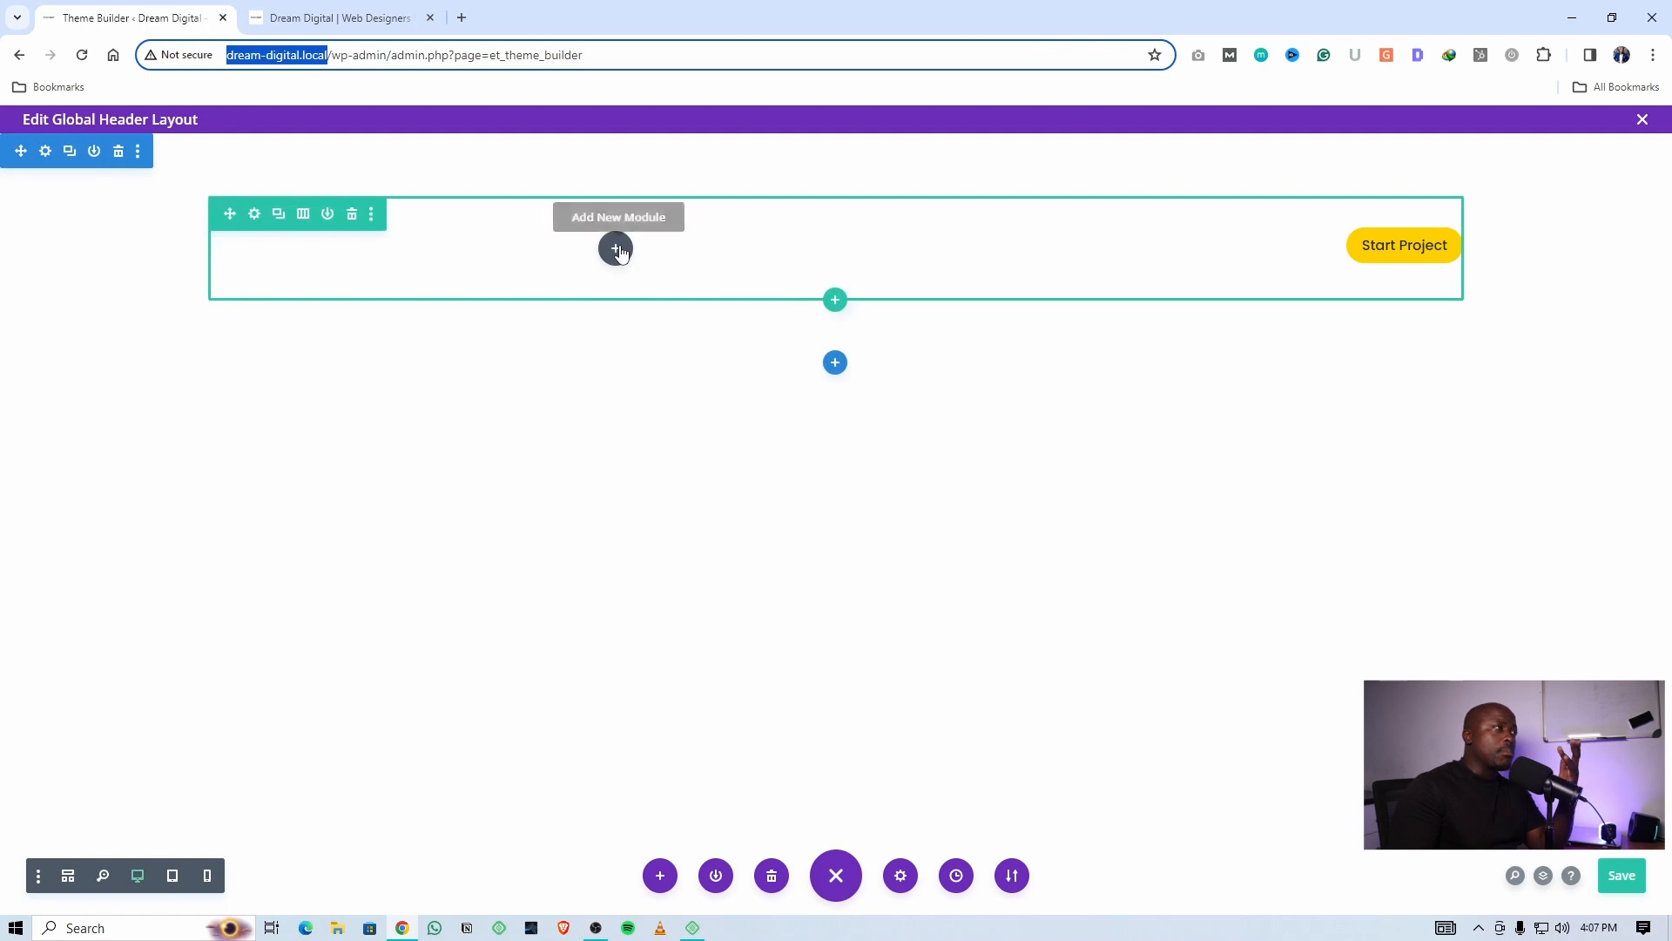
# Insert a Menu module using Main Menu into the empty header column, keeping its settings window clear of the header content
pyautogui.click(617, 250)
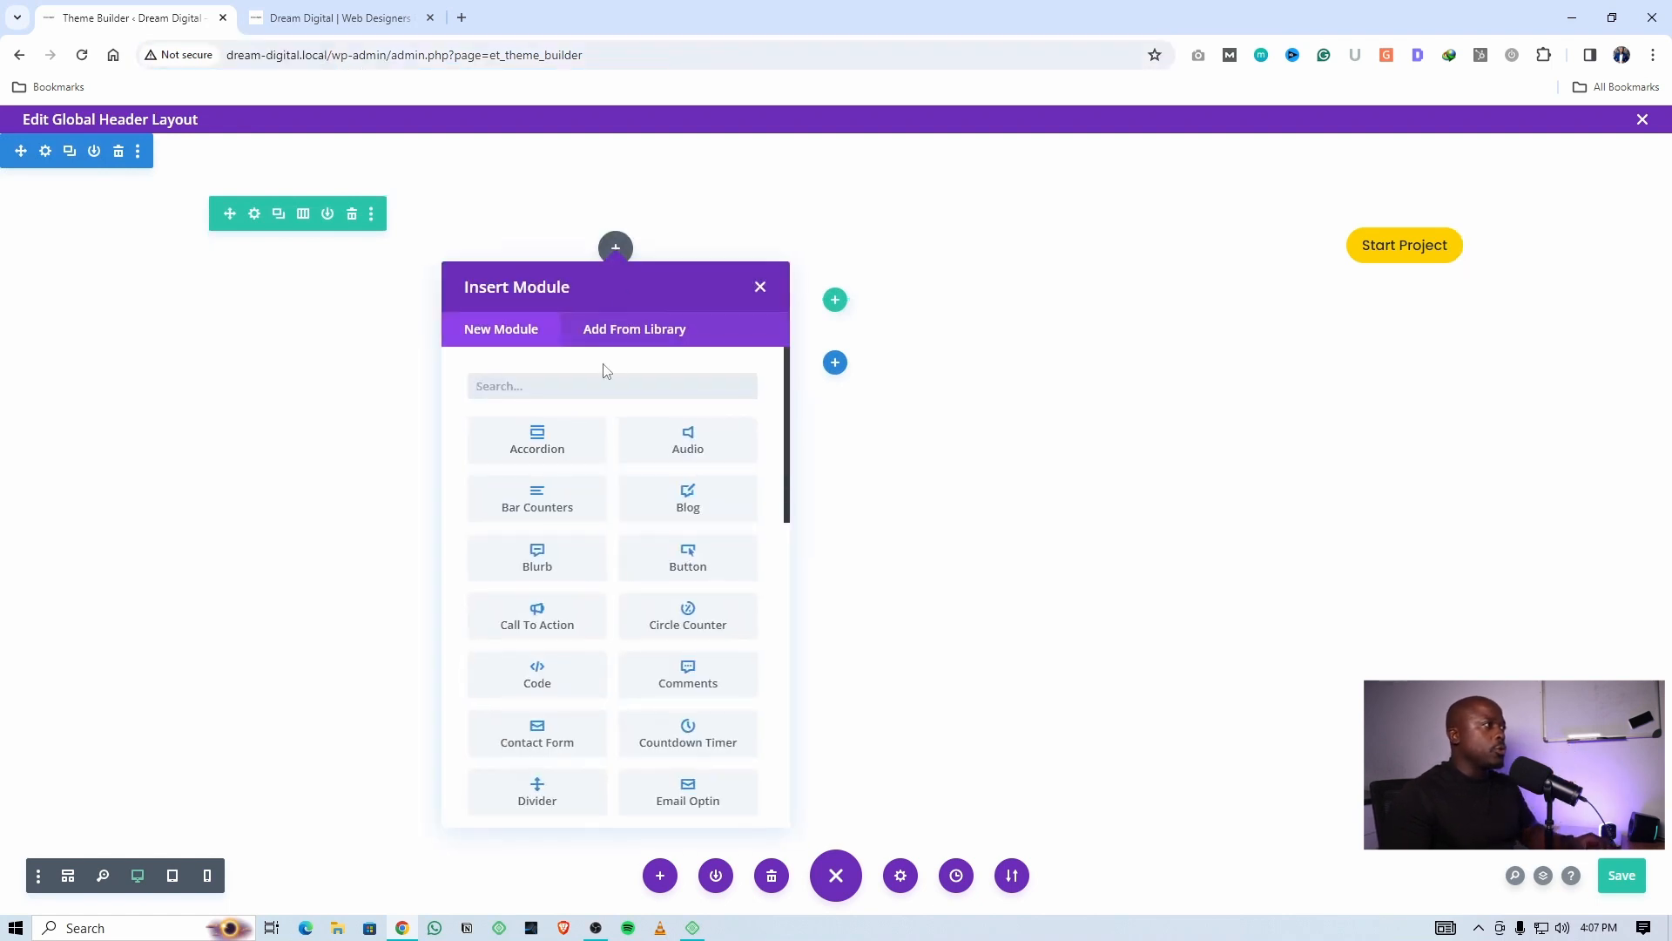
pyautogui.write('menu')
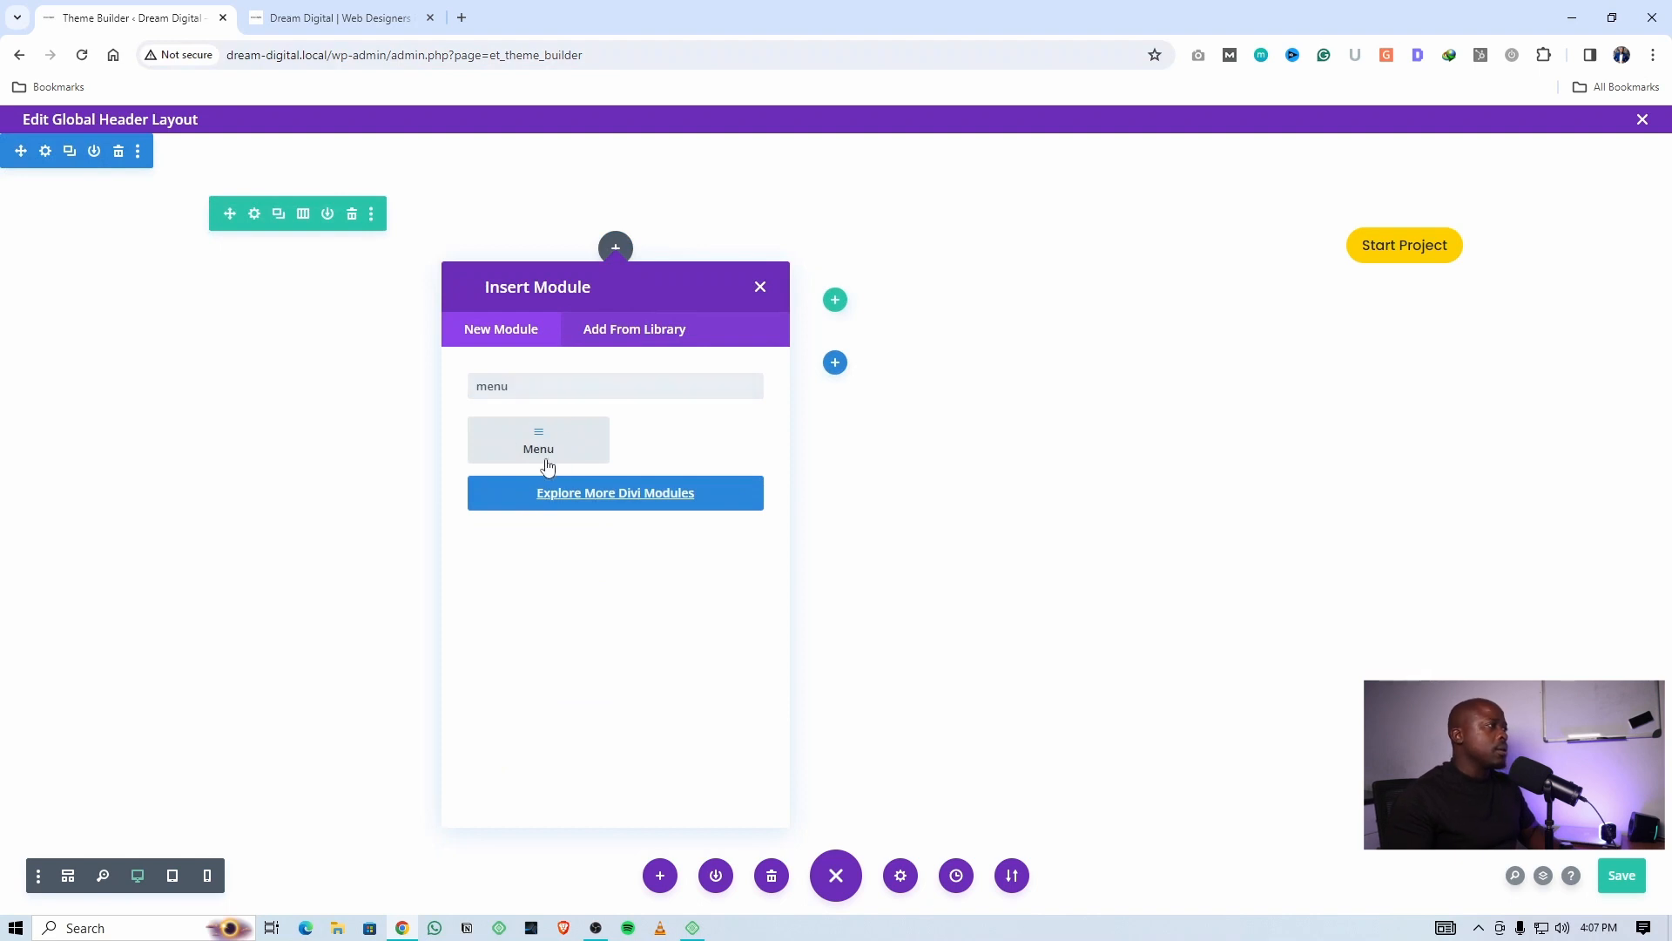
pyautogui.click(547, 468)
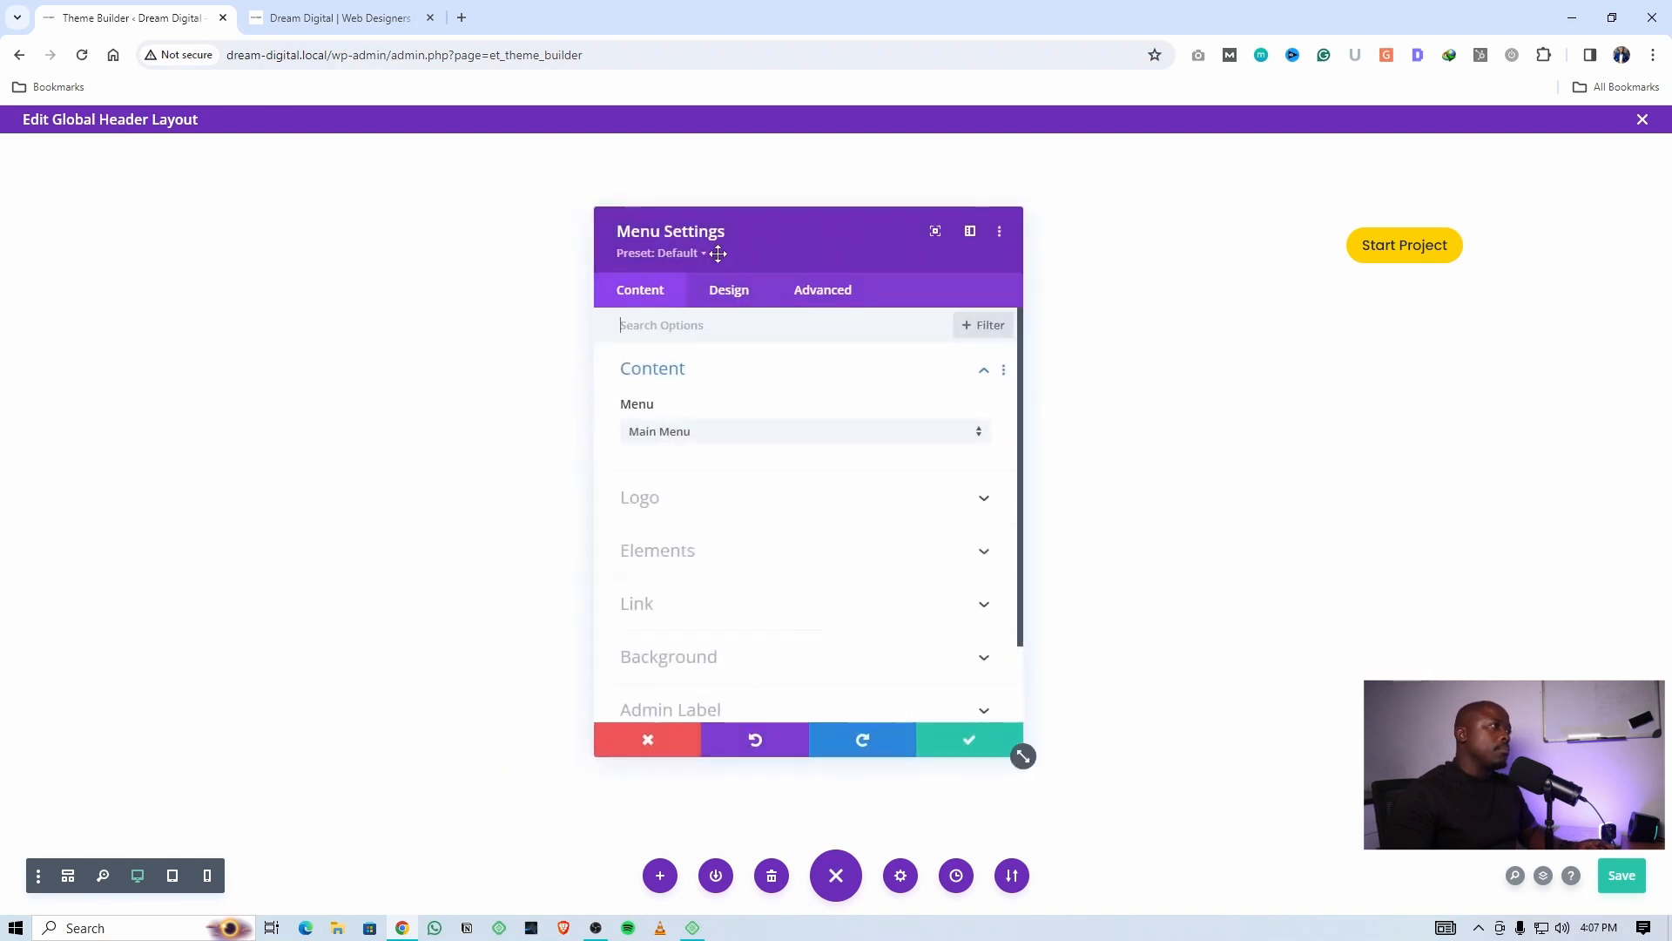
pyautogui.moveTo(719, 253); pyautogui.dragTo(1158, 270)
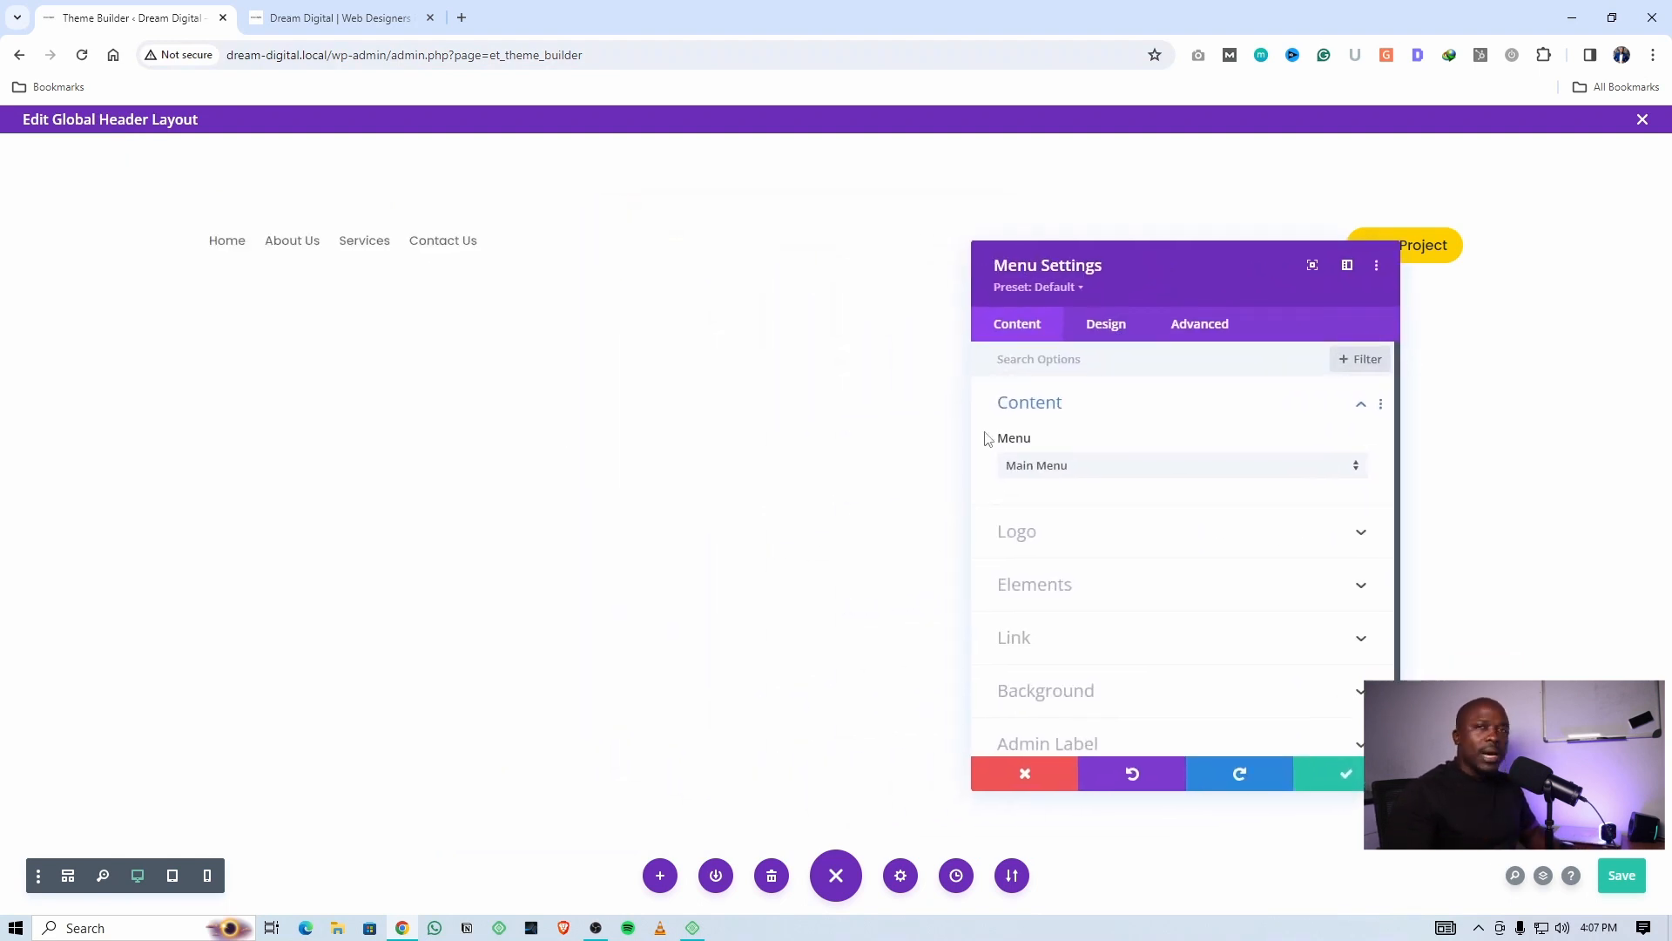
pyautogui.moveTo(1128, 287); pyautogui.dragTo(1207, 349)
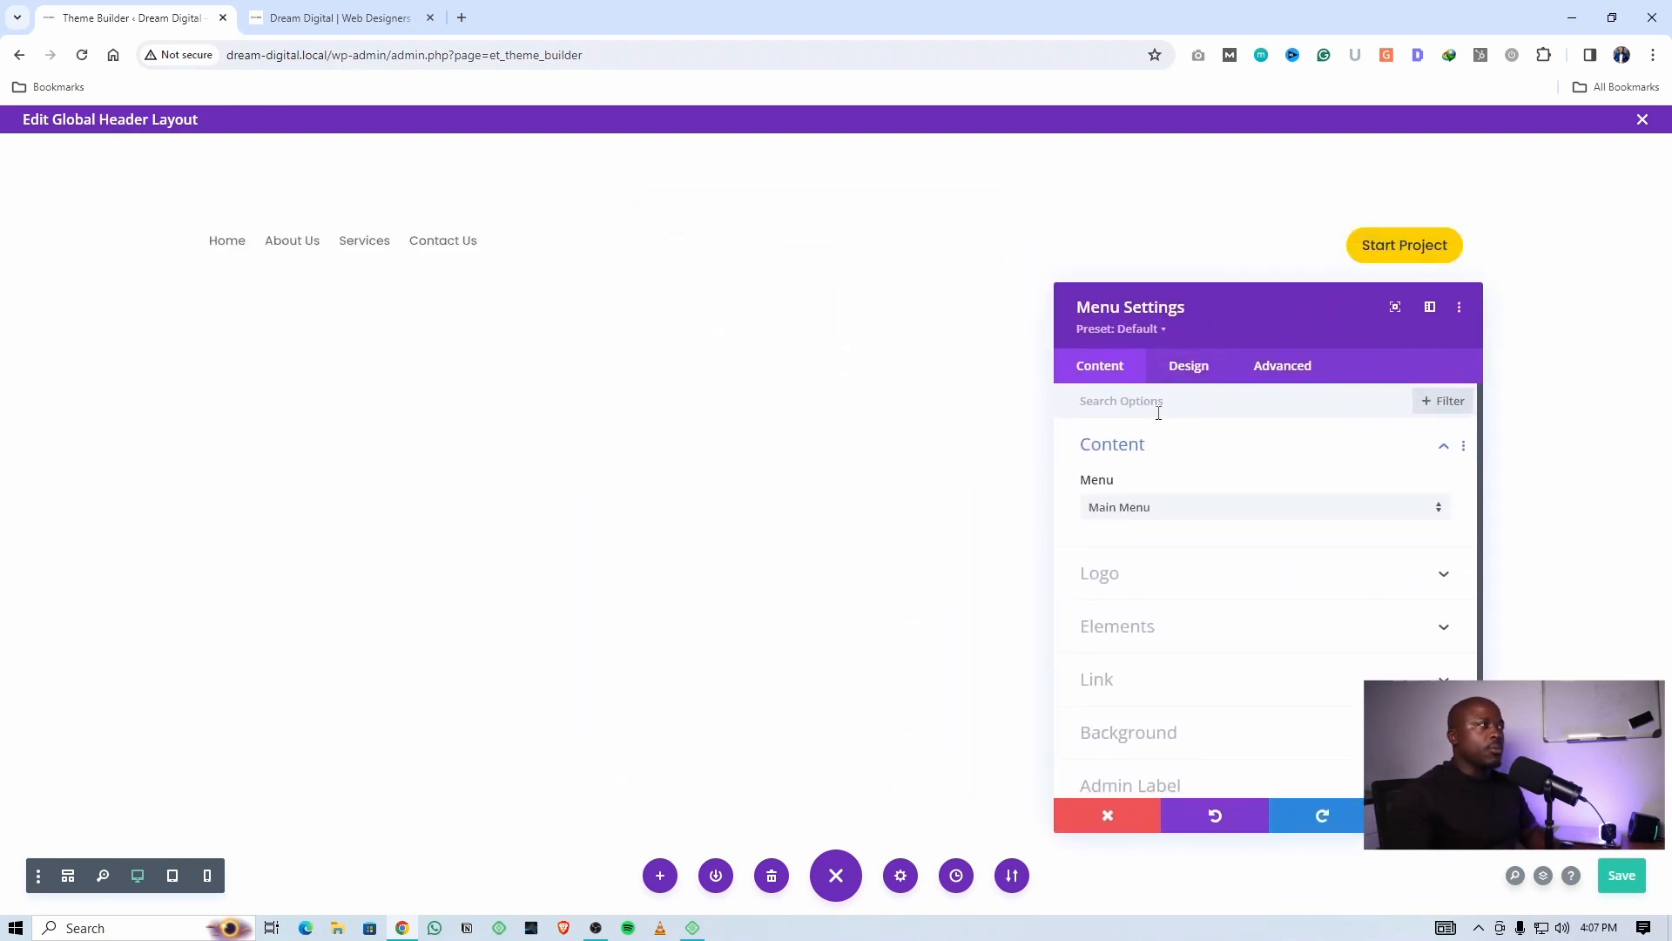
# Change the menu's layout style to Centered
pyautogui.click(1180, 377)
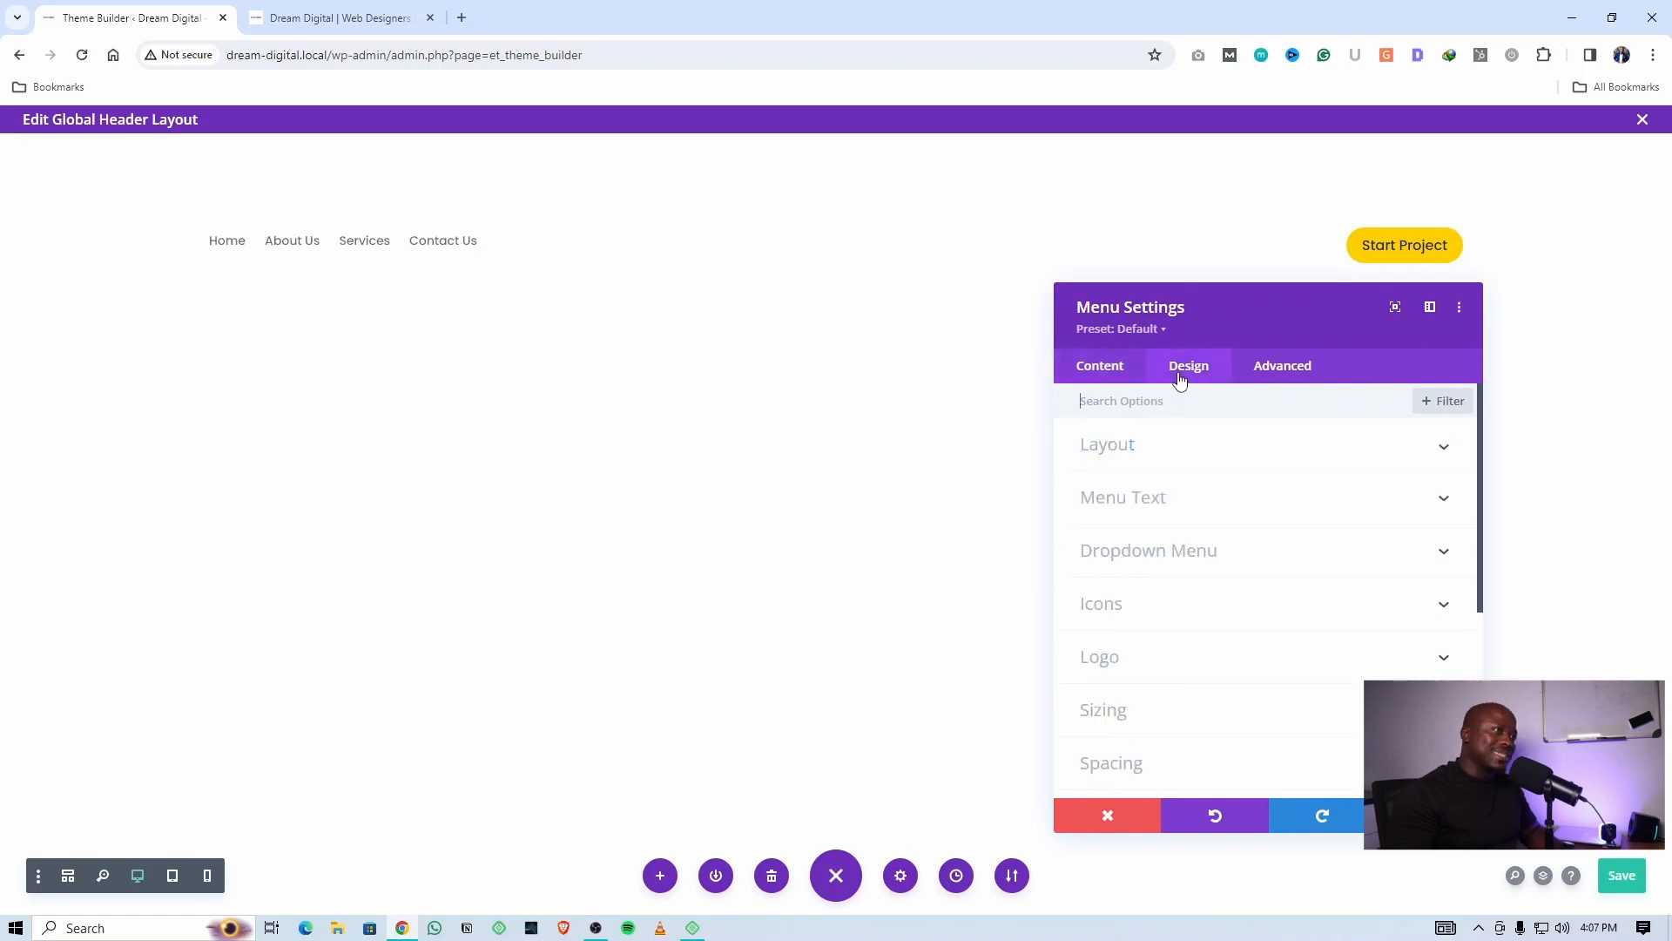
pyautogui.click(1155, 463)
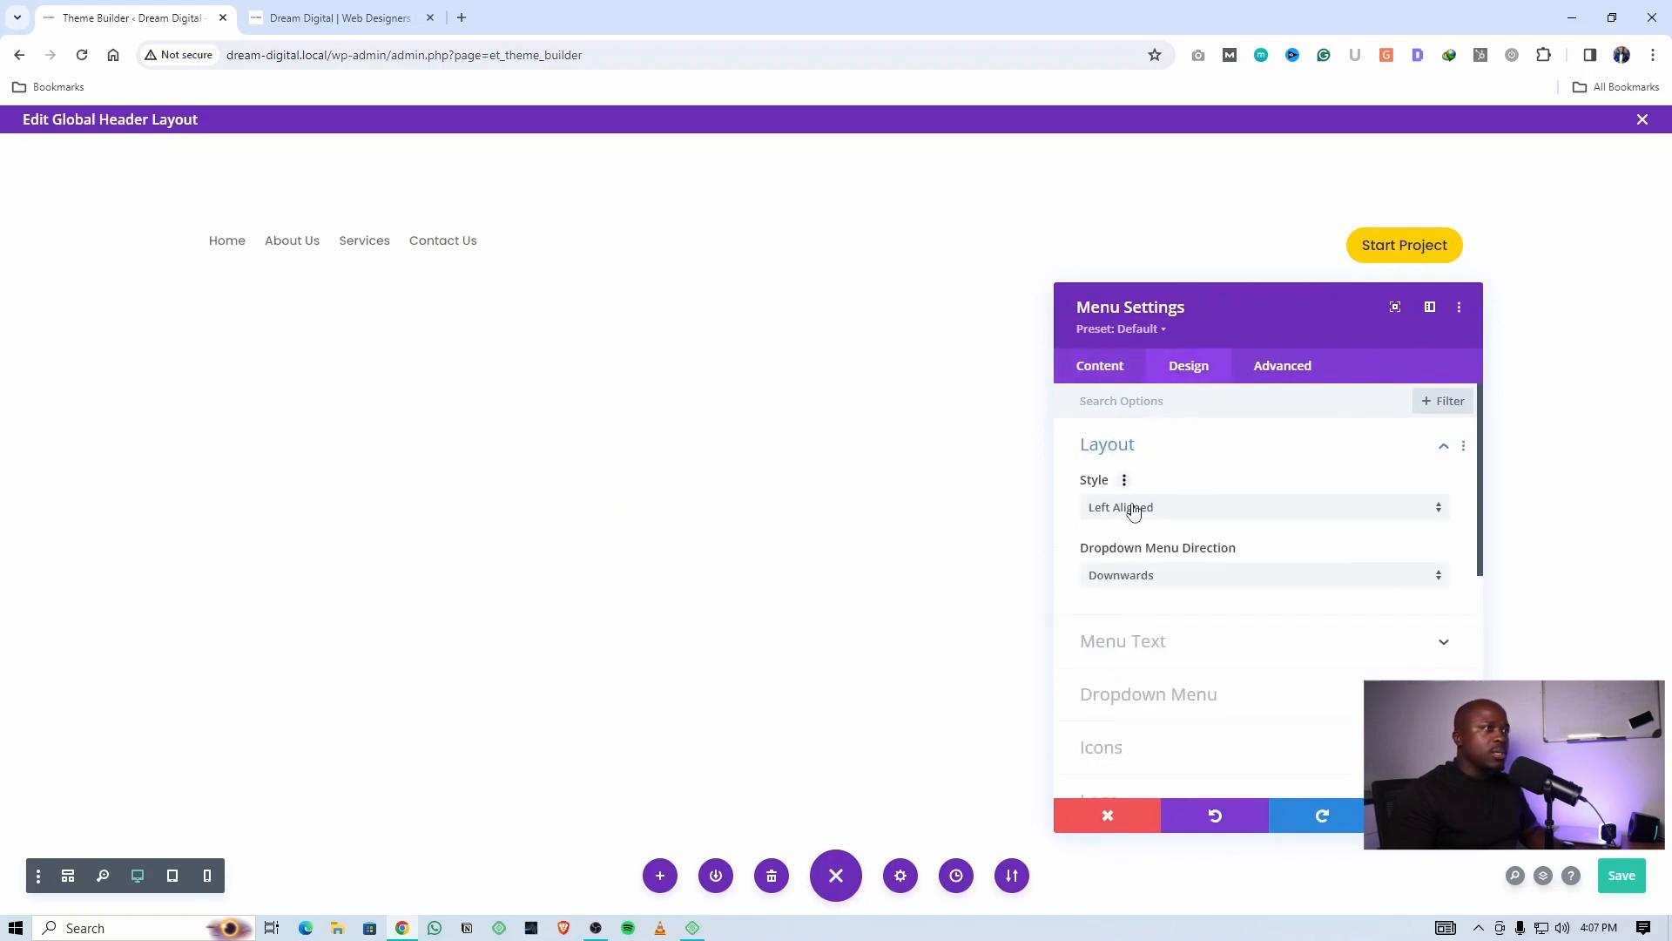
pyautogui.click(1144, 508)
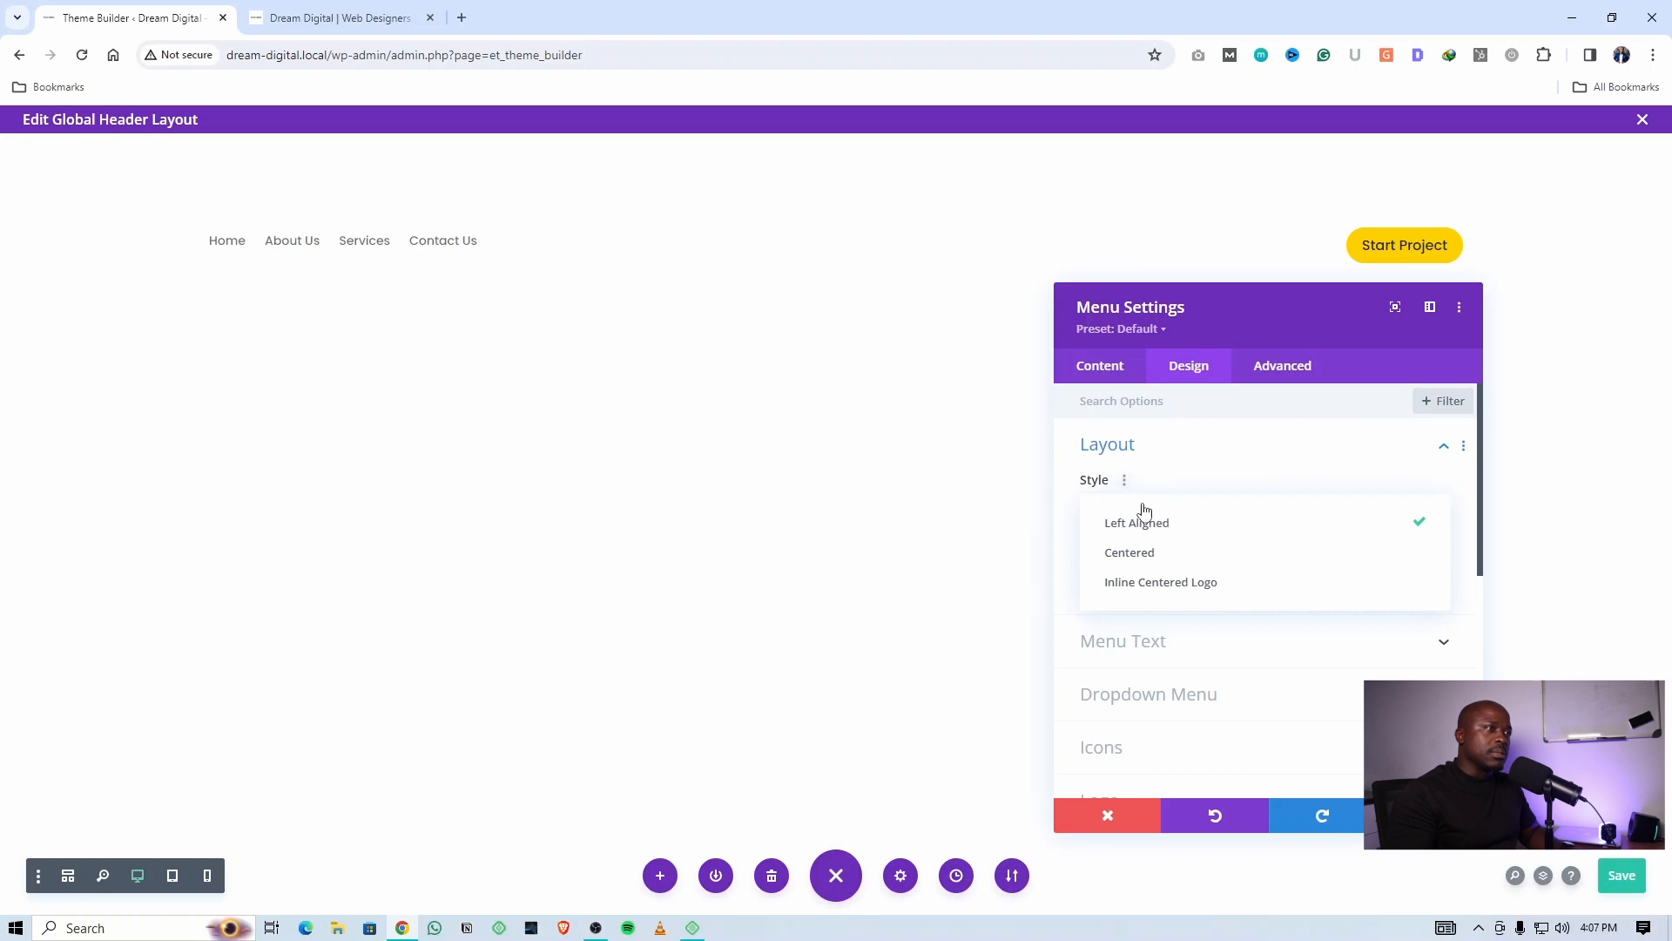
pyautogui.click(1157, 558)
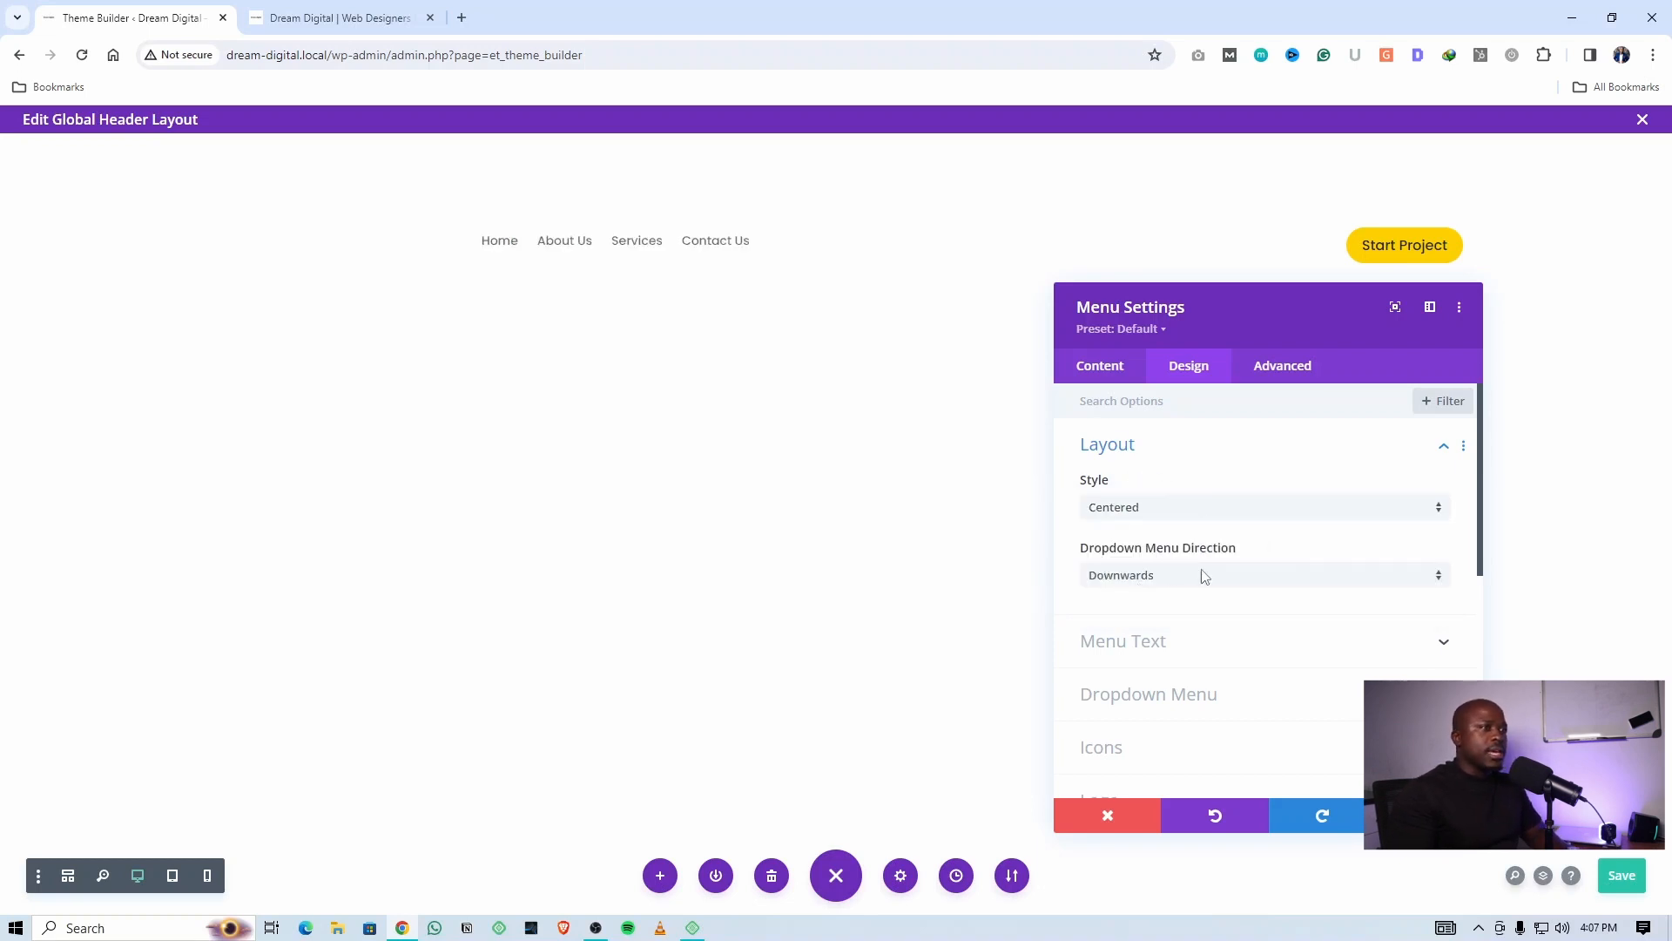
# Set the menu font style to all uppercase
pyautogui.click(1164, 660)
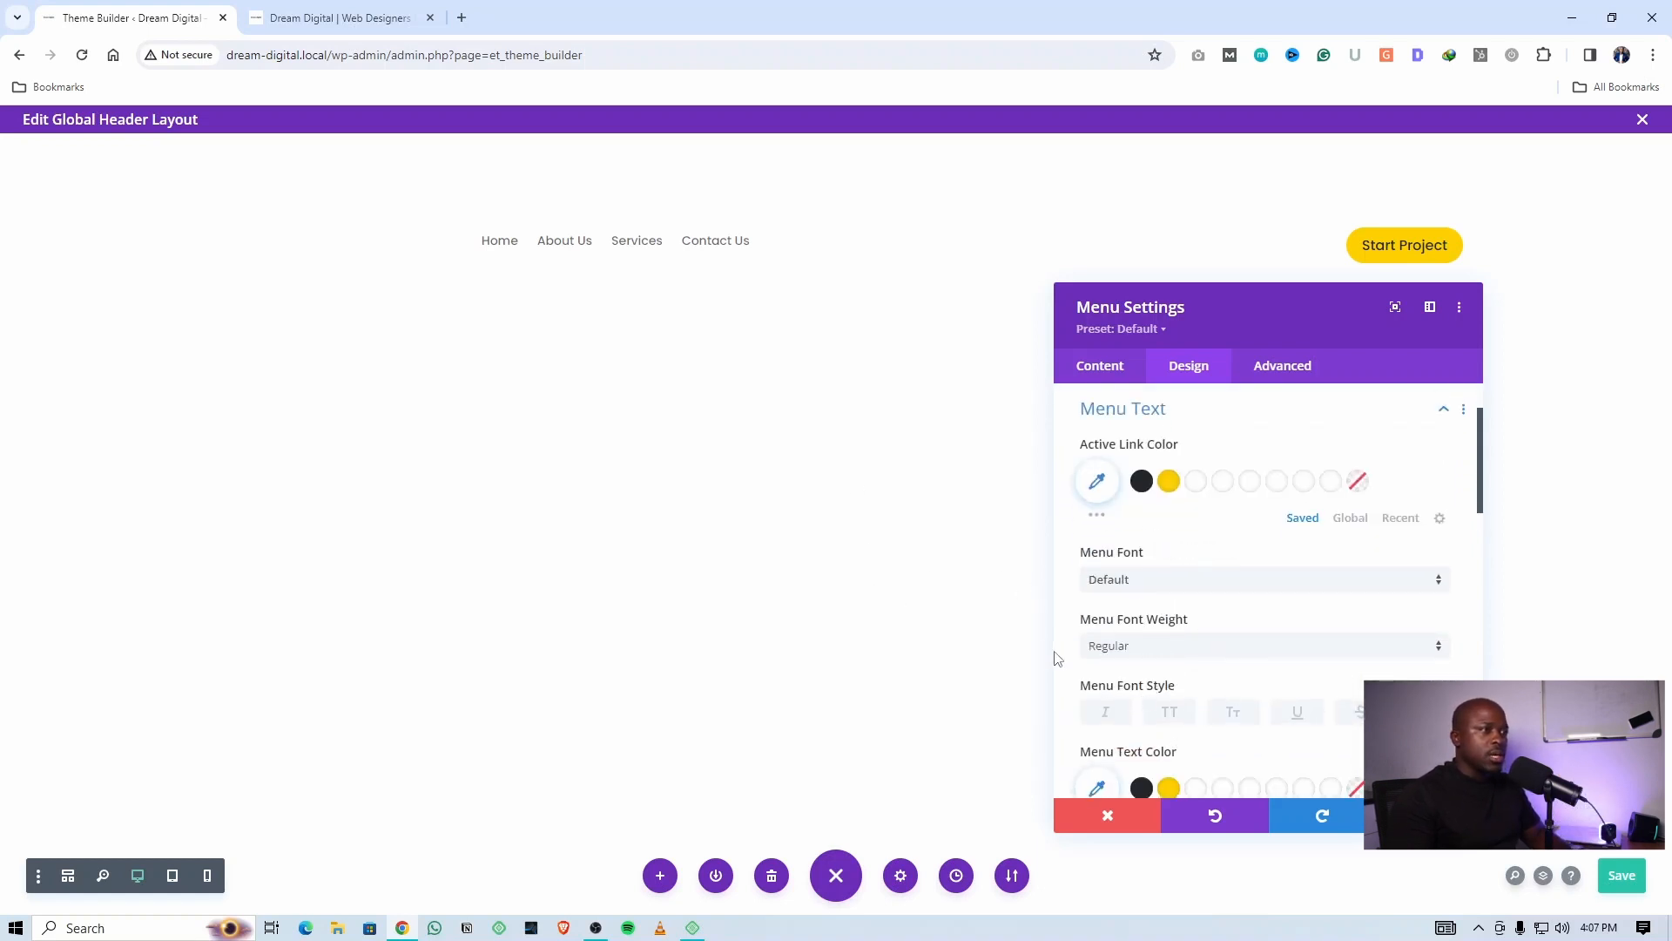
pyautogui.click(1169, 713)
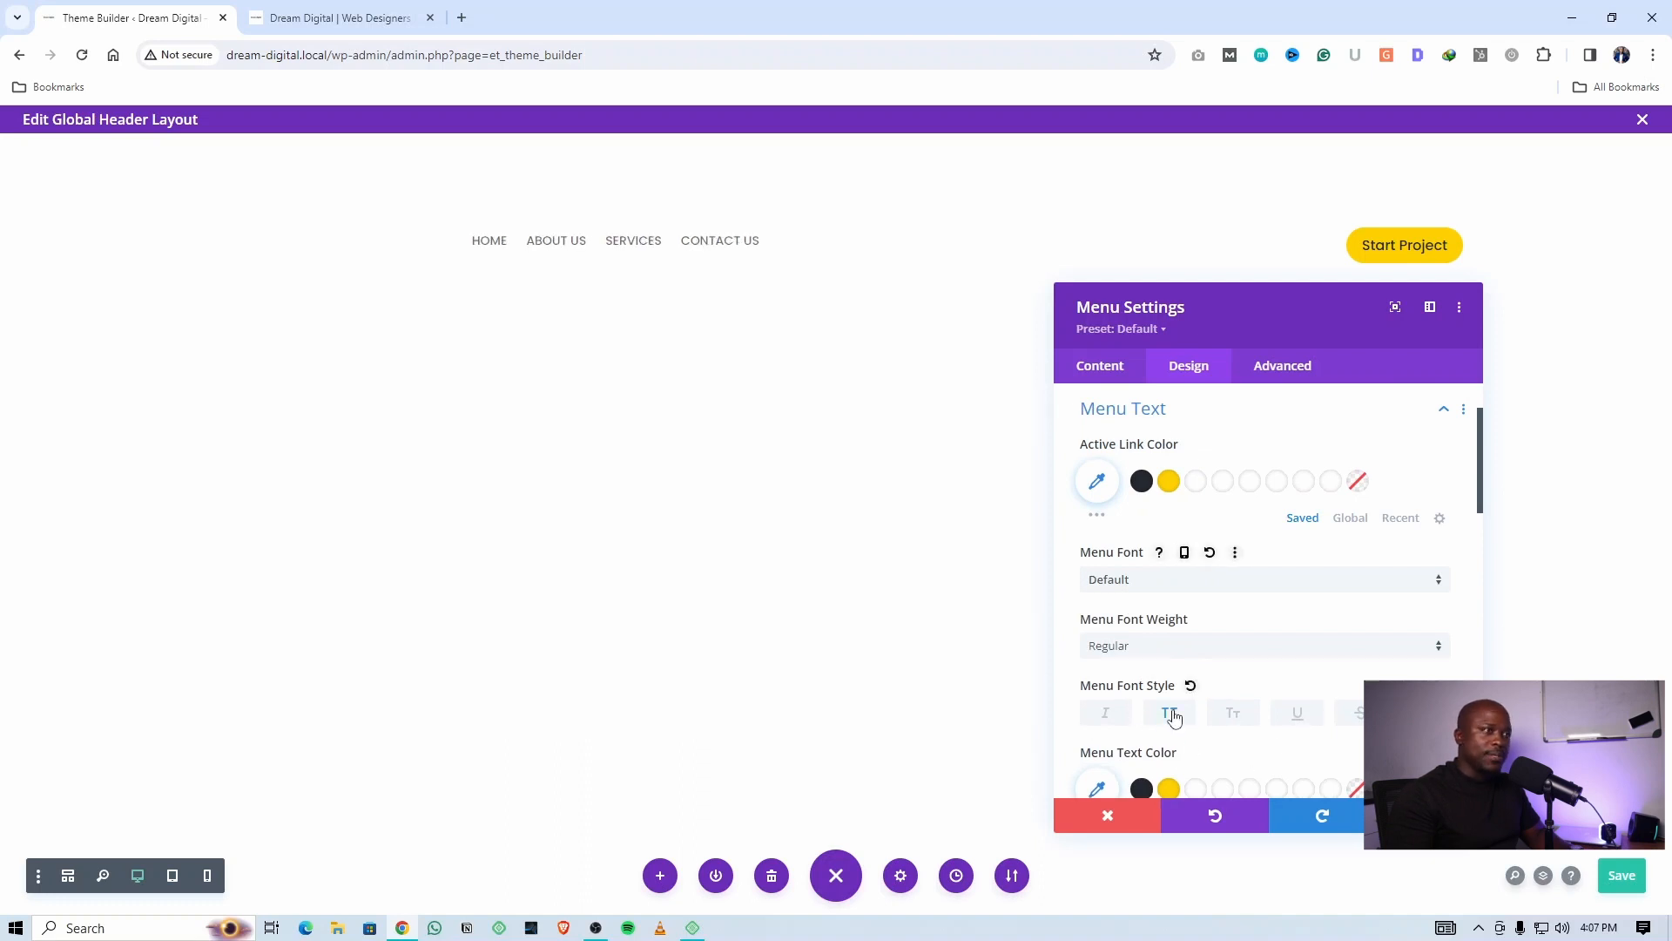
pyautogui.click(1165, 717)
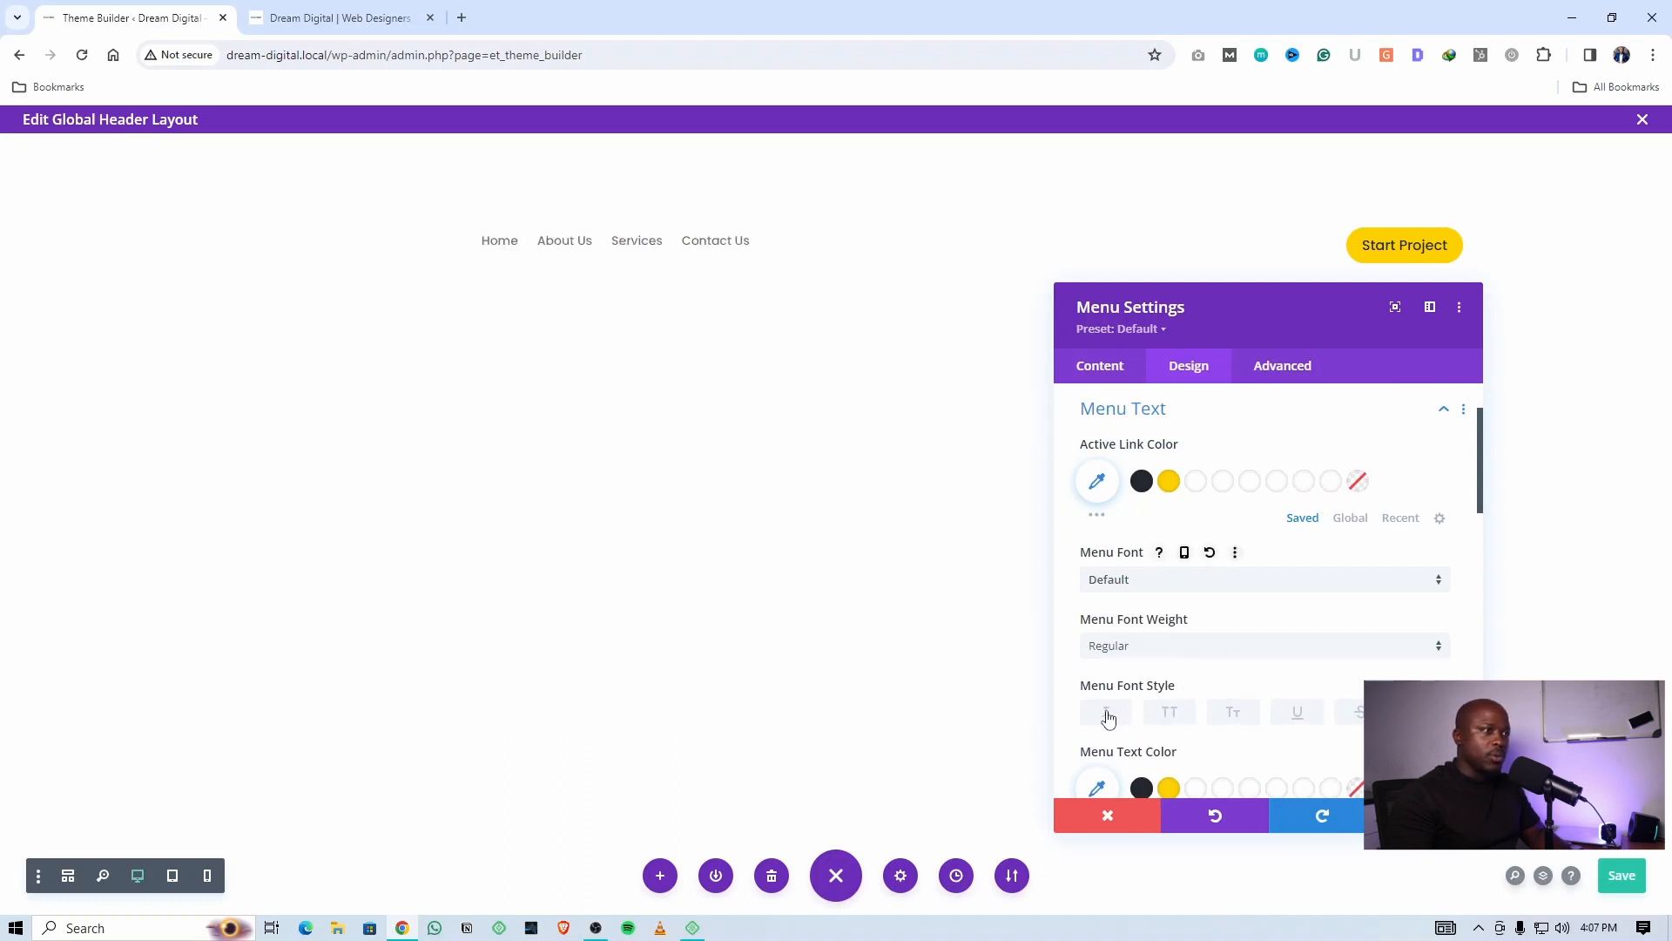
pyautogui.click(1166, 718)
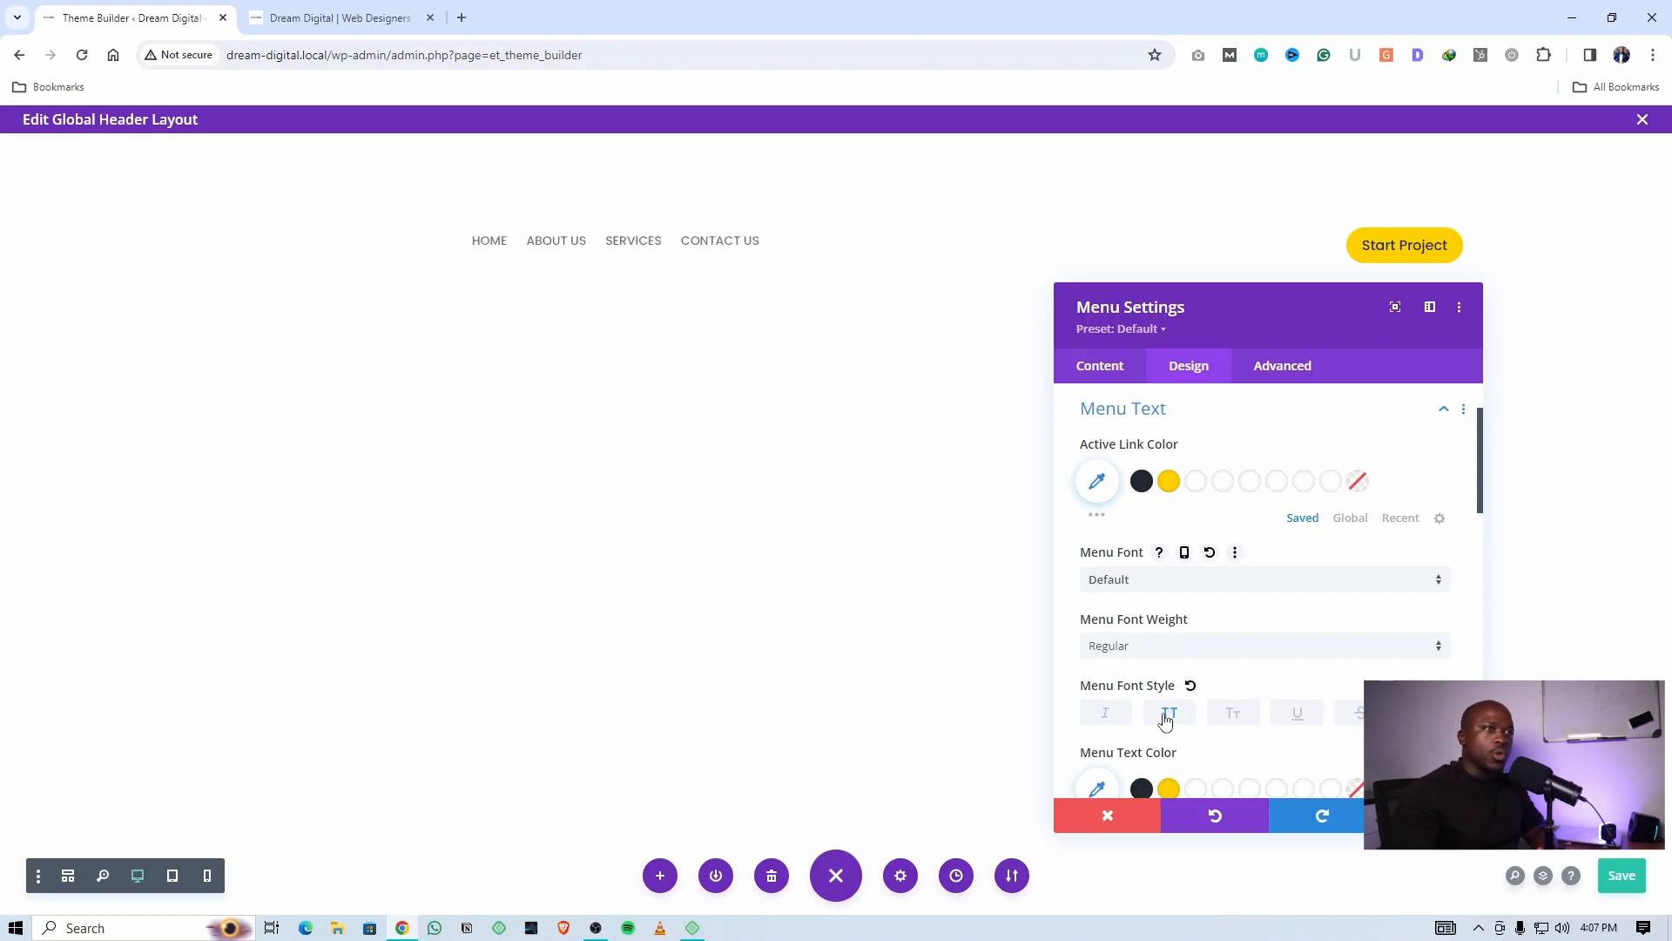
# Set the menu's active link color to the saved yellow swatch and its text color to the saved black swatch, and save the layout
pyautogui.click(1170, 482)
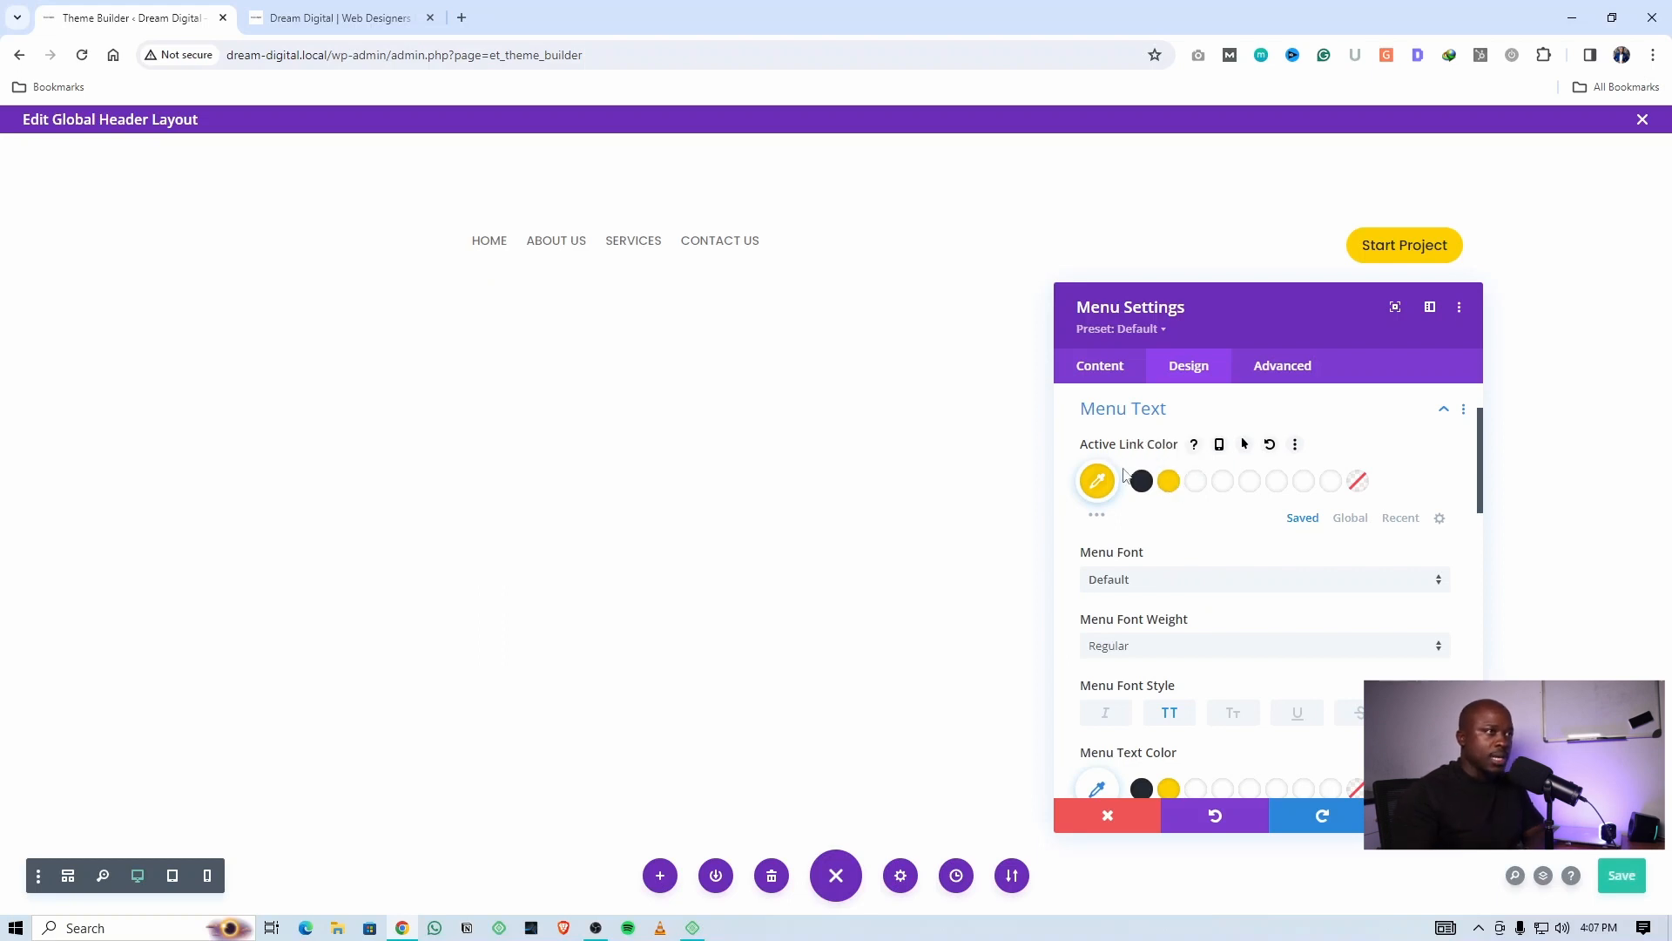
pyautogui.scroll(-2, 1154, 481)
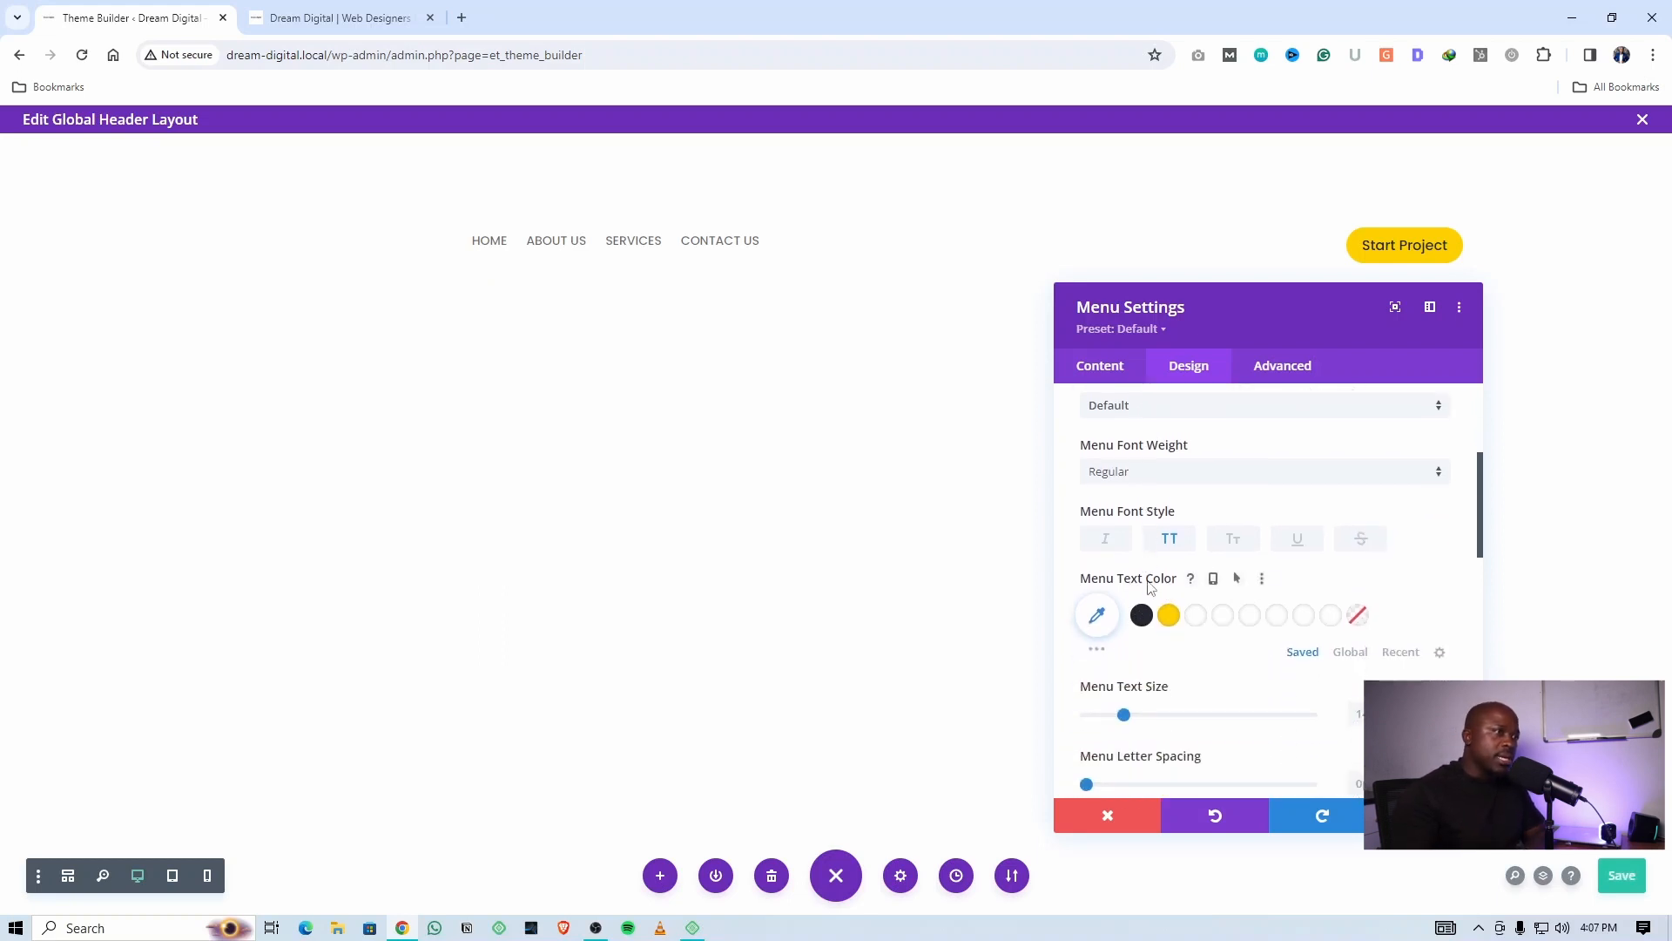
pyautogui.click(1142, 617)
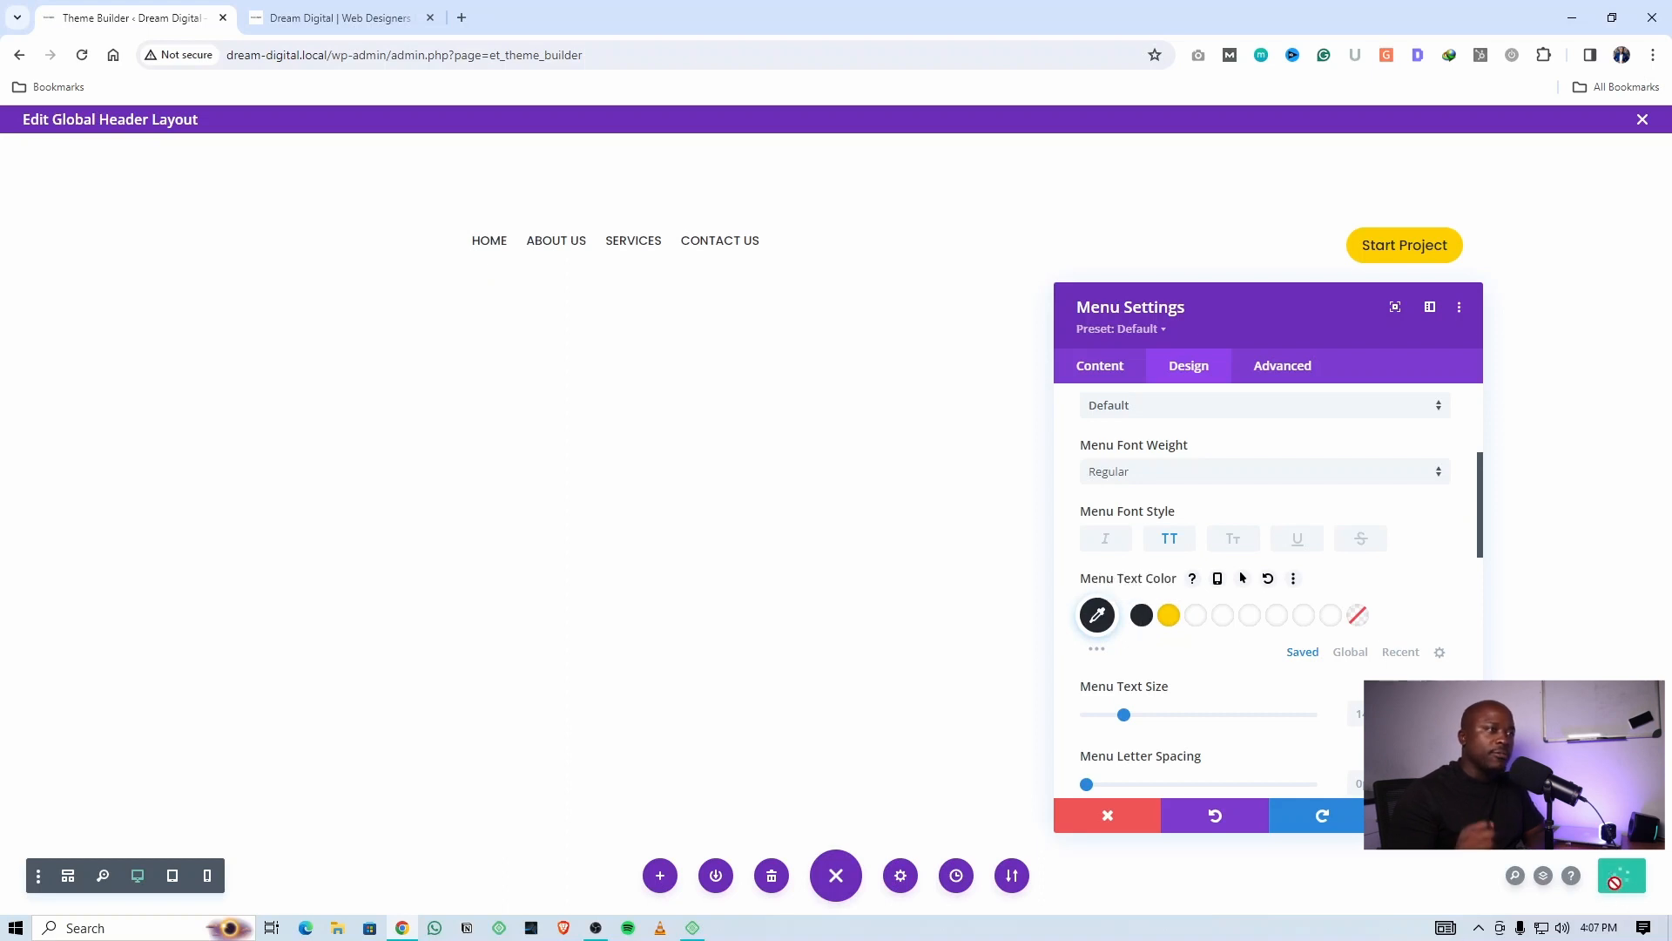
pyautogui.scroll(-1, 1254, 623)
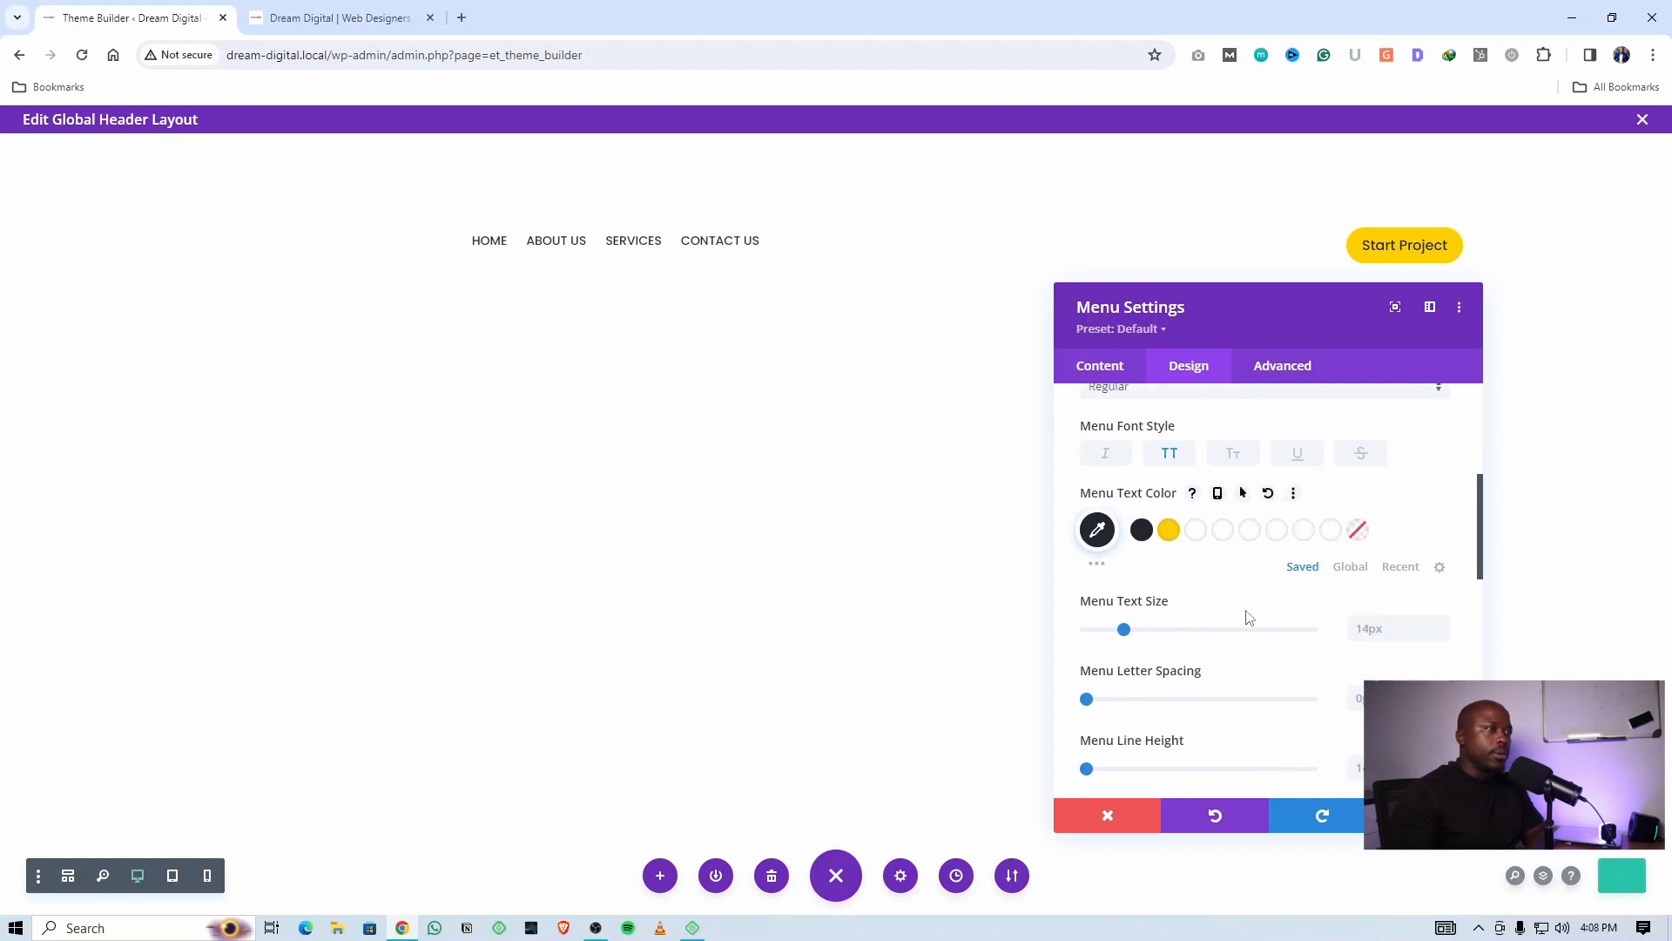
pyautogui.scroll(5, 1249, 616)
pyautogui.click(1168, 514)
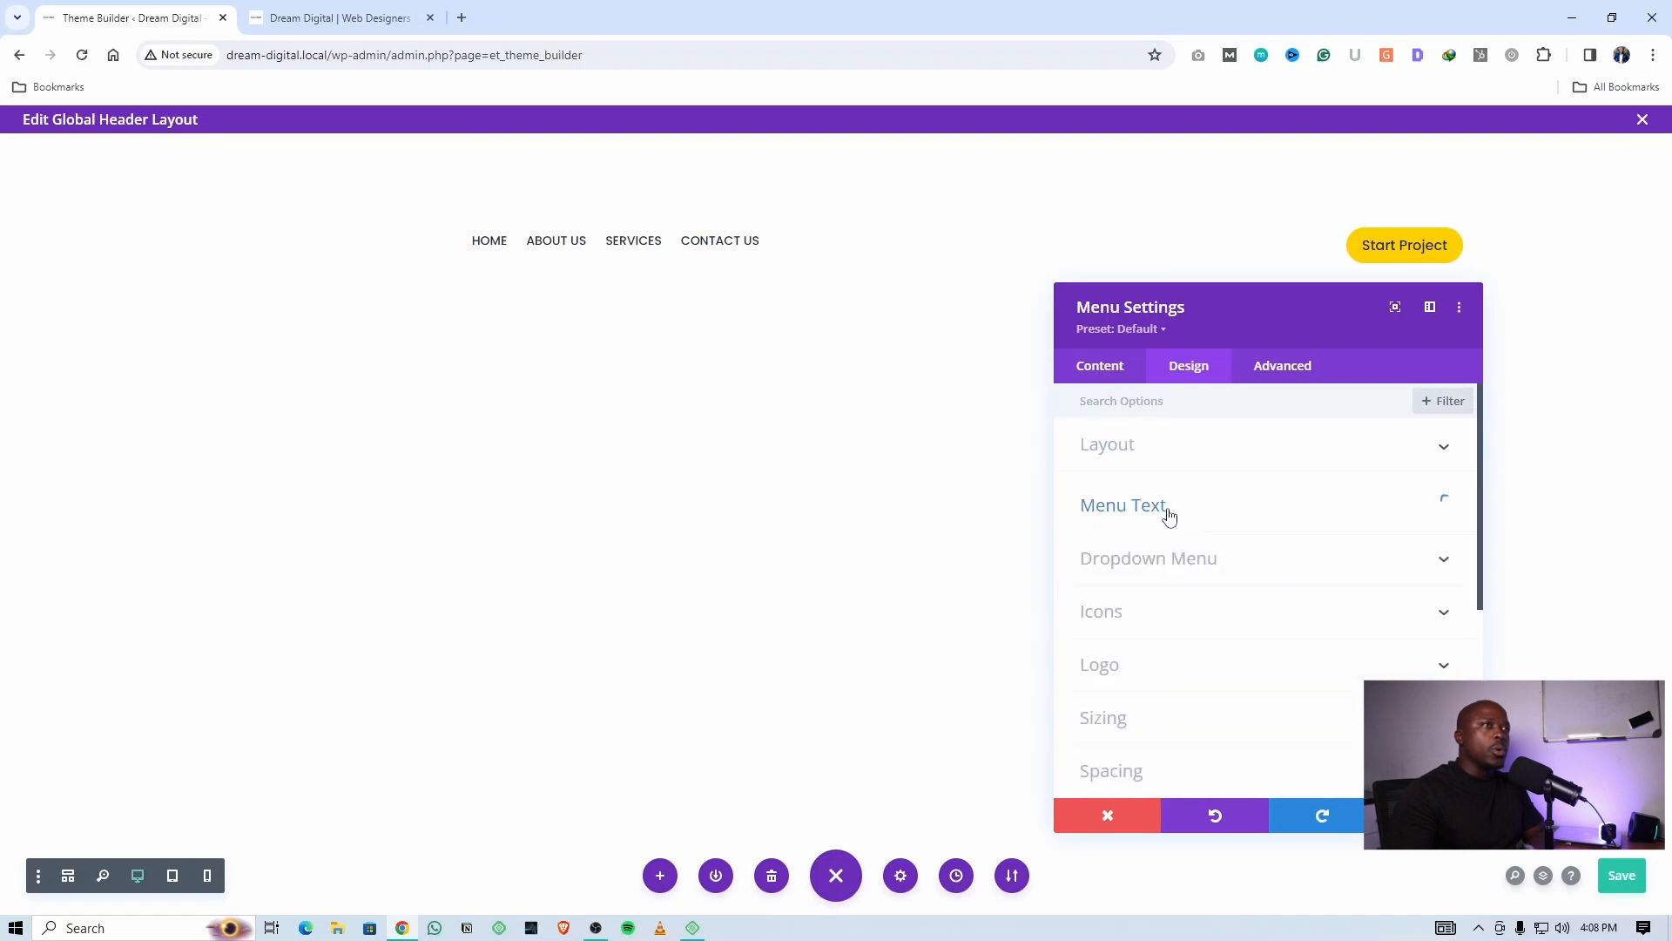
# Add the Dream-Digital.png image from the media library as the menu's logo
pyautogui.click(1109, 369)
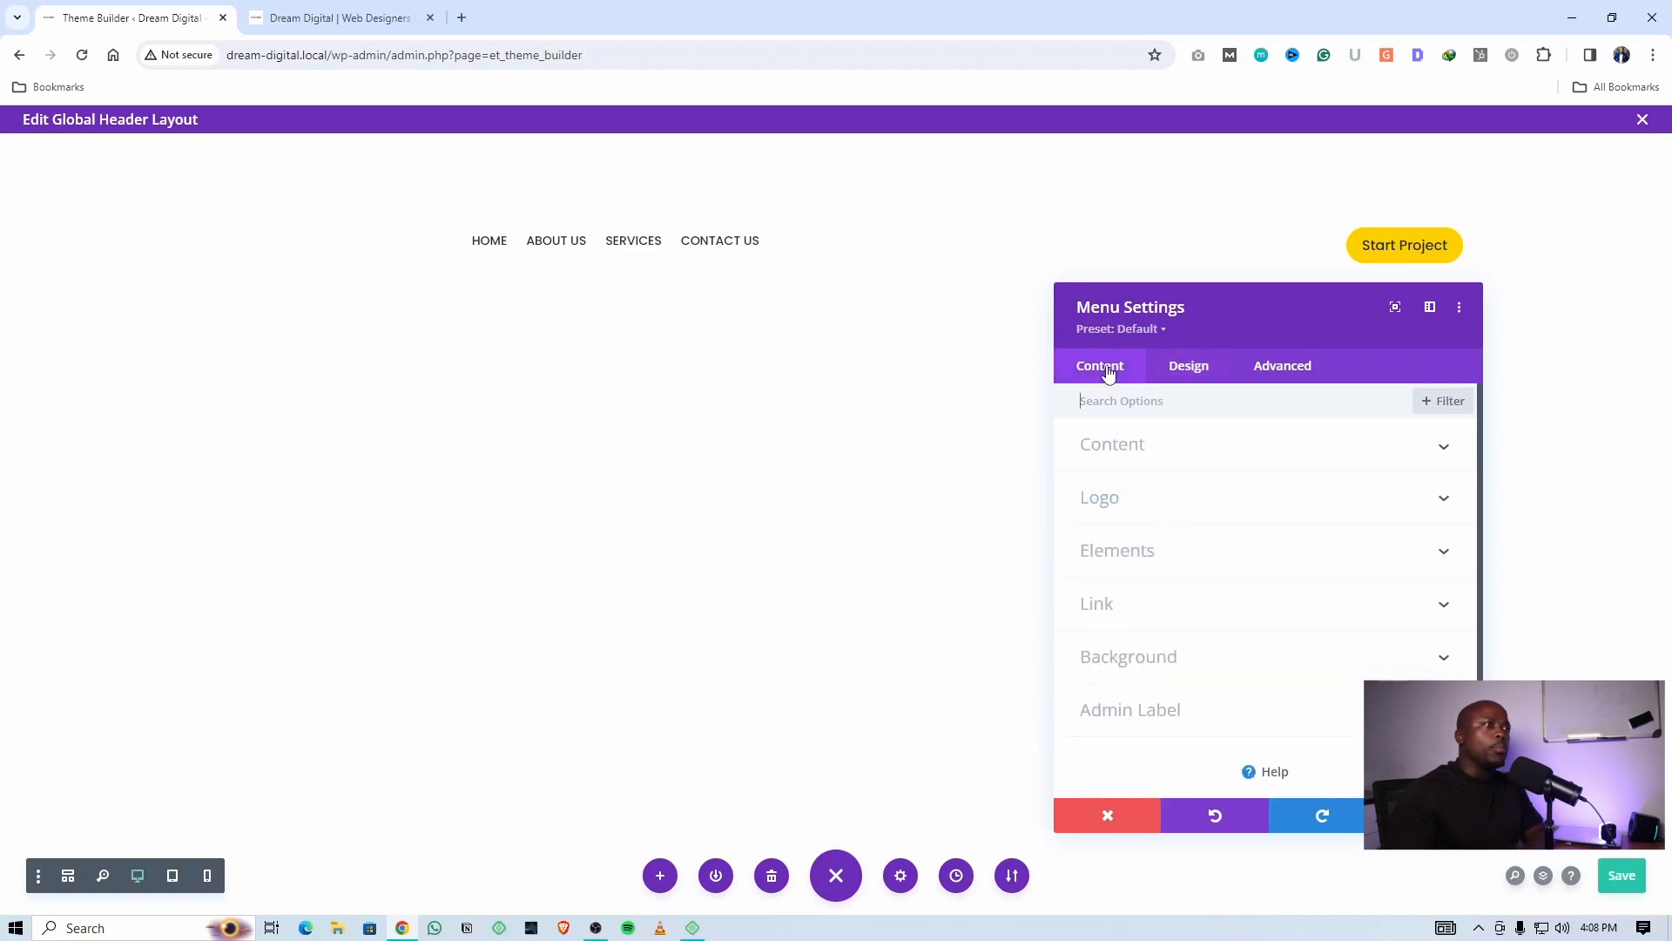
pyautogui.click(1115, 511)
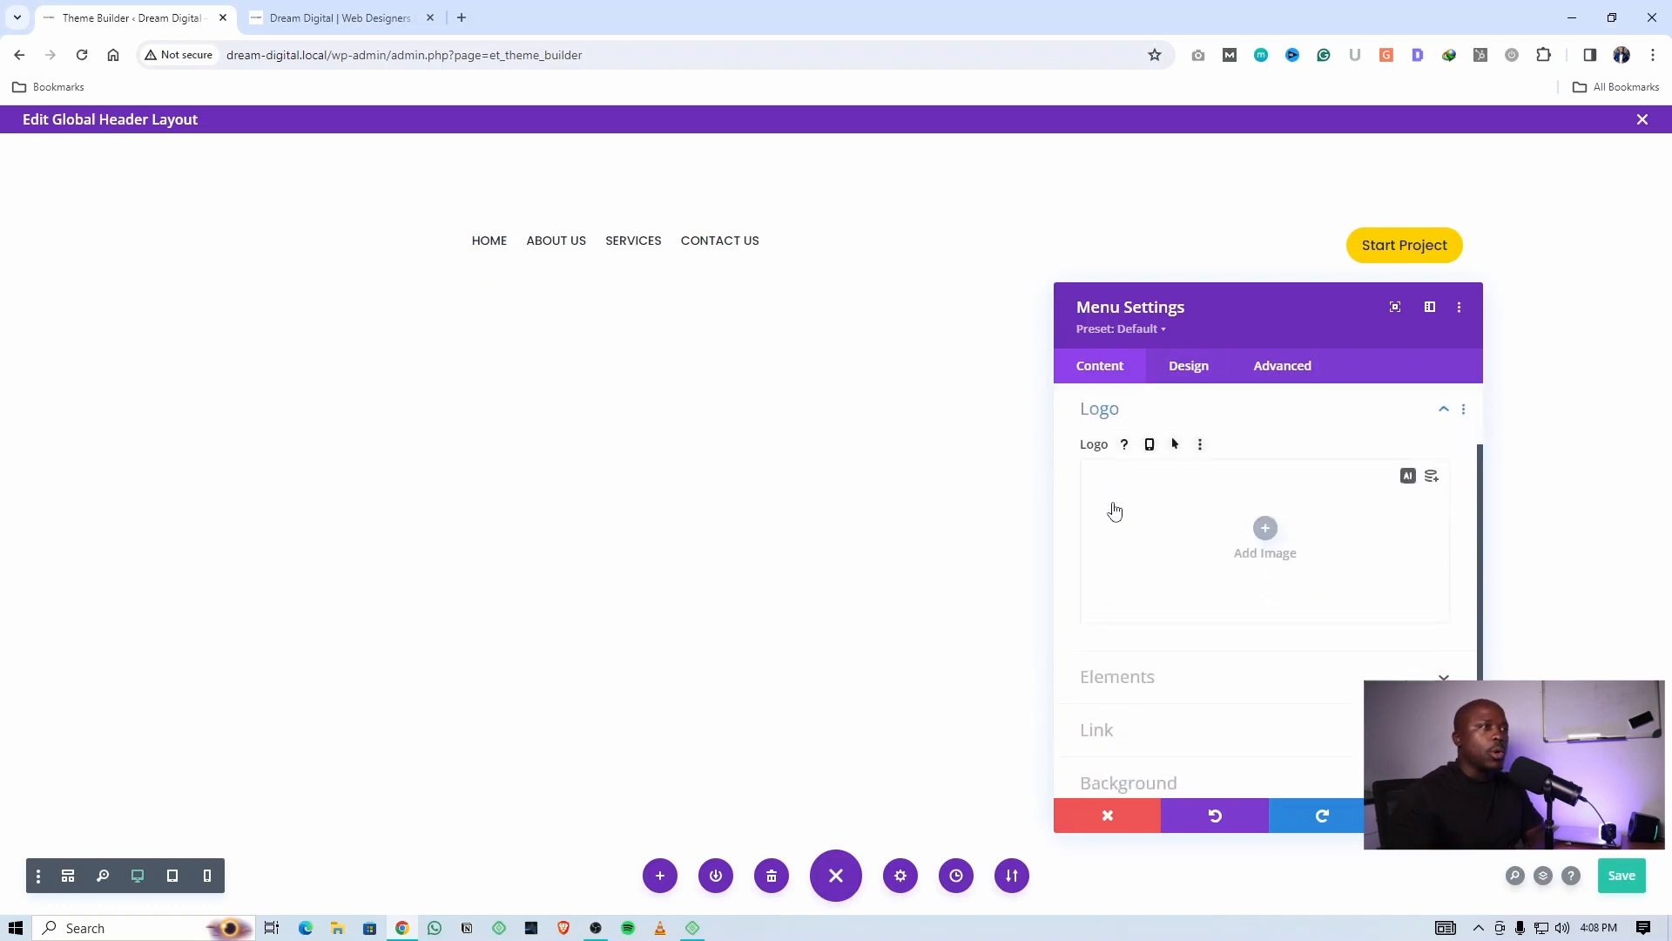
pyautogui.click(1232, 558)
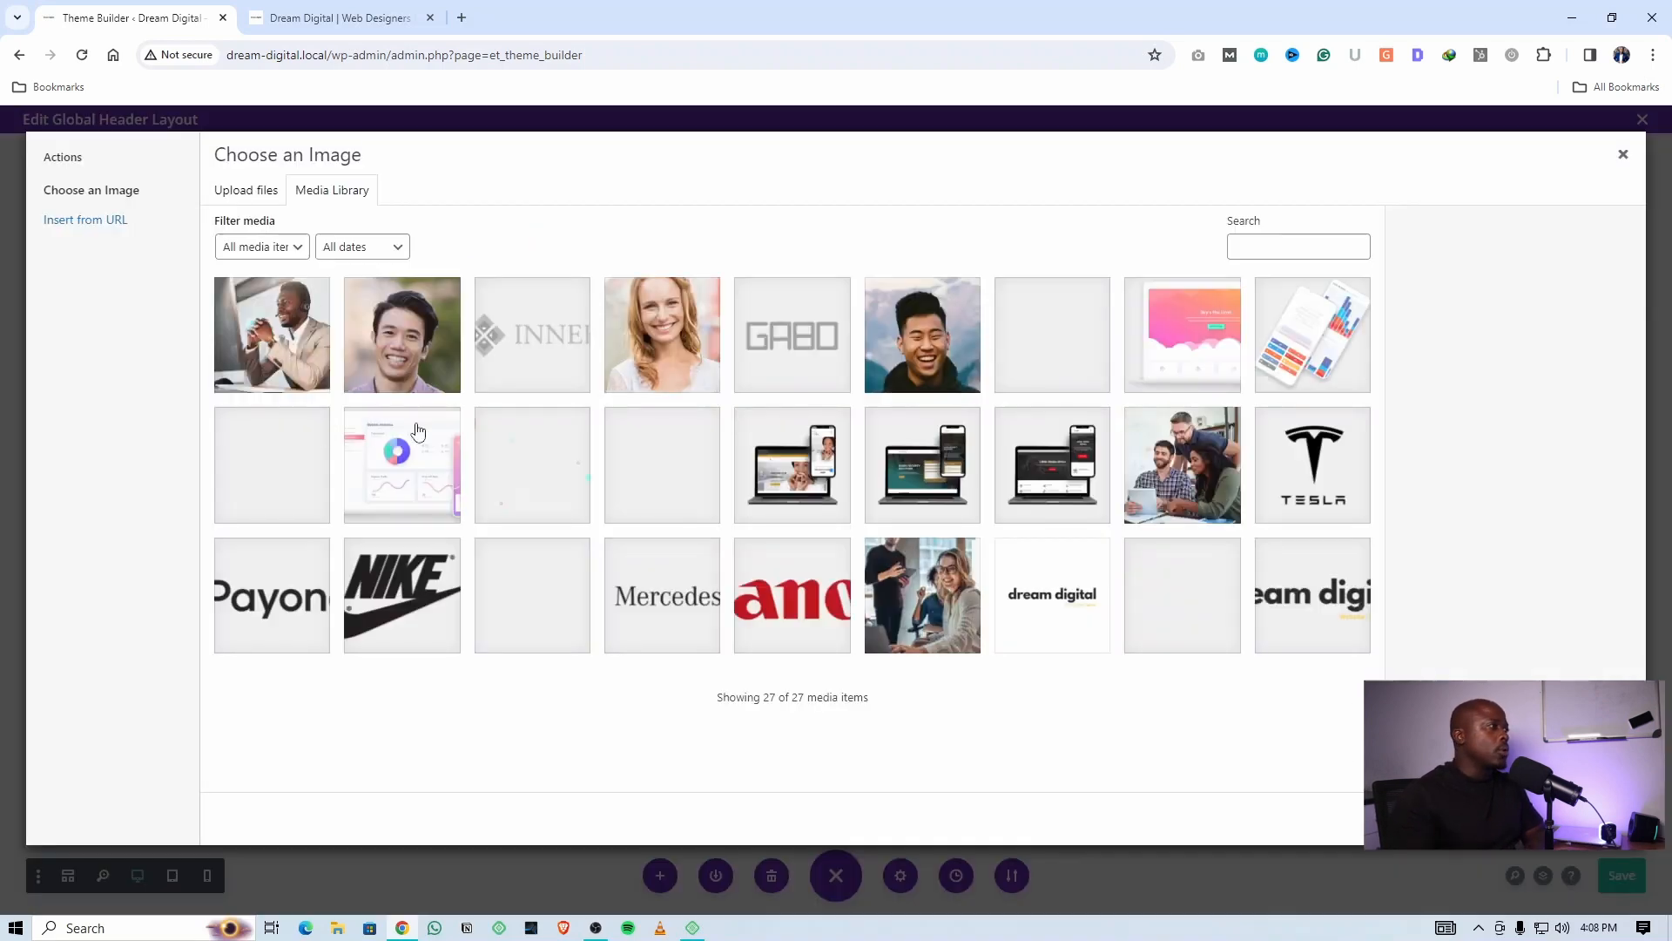
pyautogui.click(1299, 608)
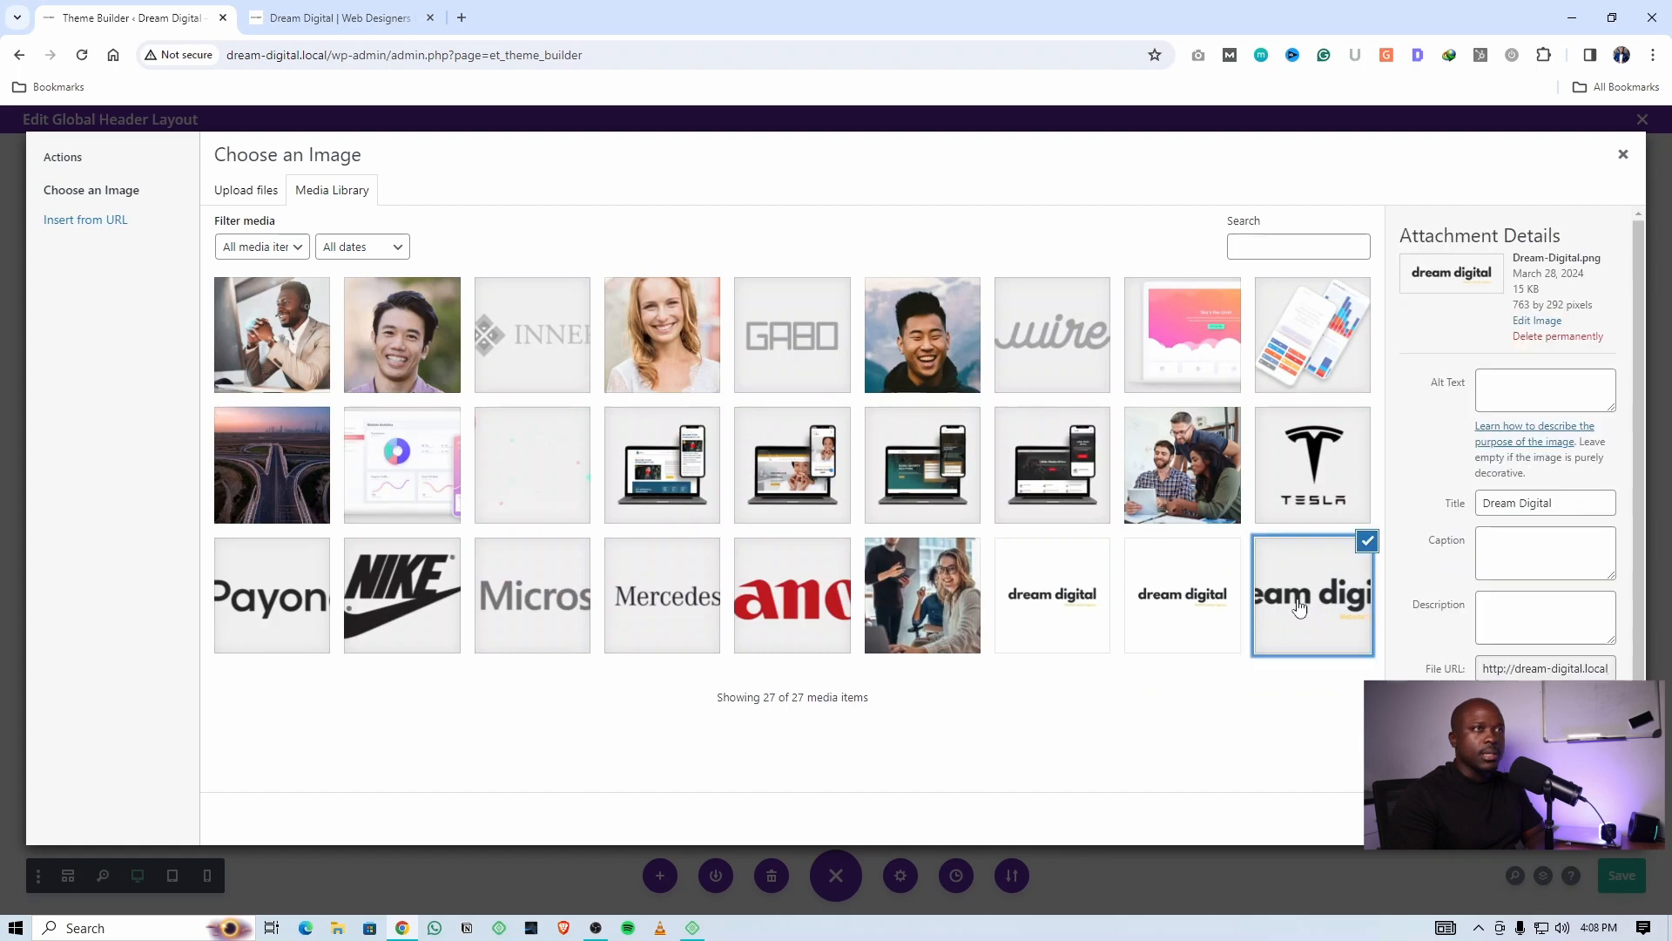
pyautogui.click(1586, 818)
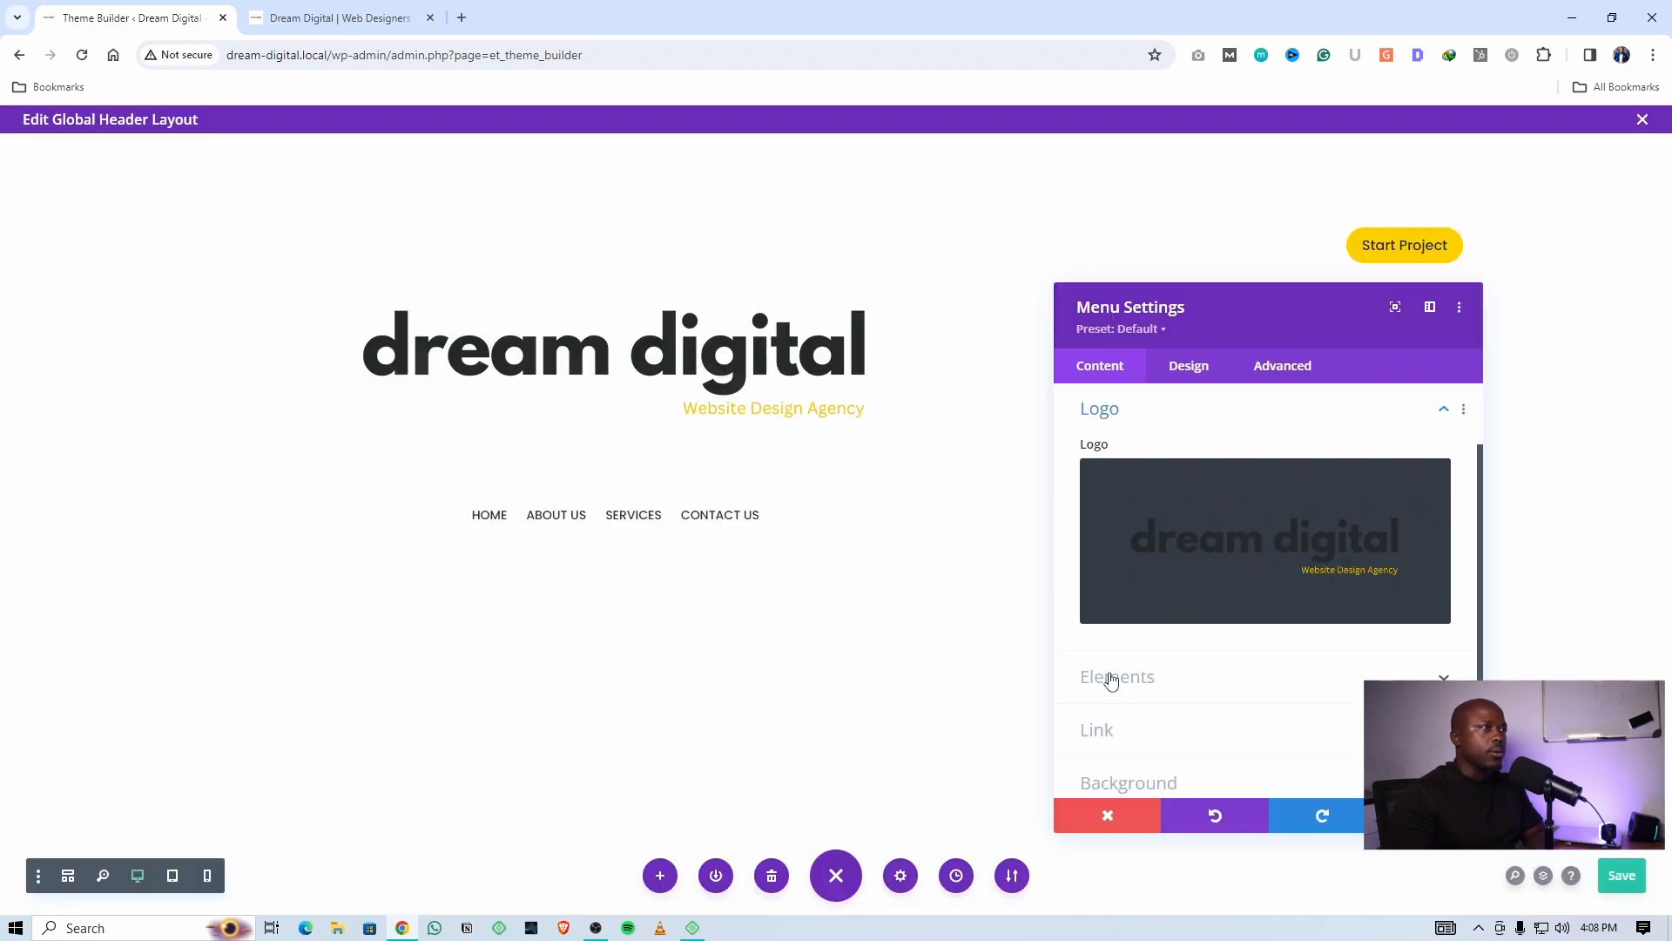
# Set the menu's logo width to 24%
pyautogui.moveTo(1230, 315); pyautogui.dragTo(1354, 268)
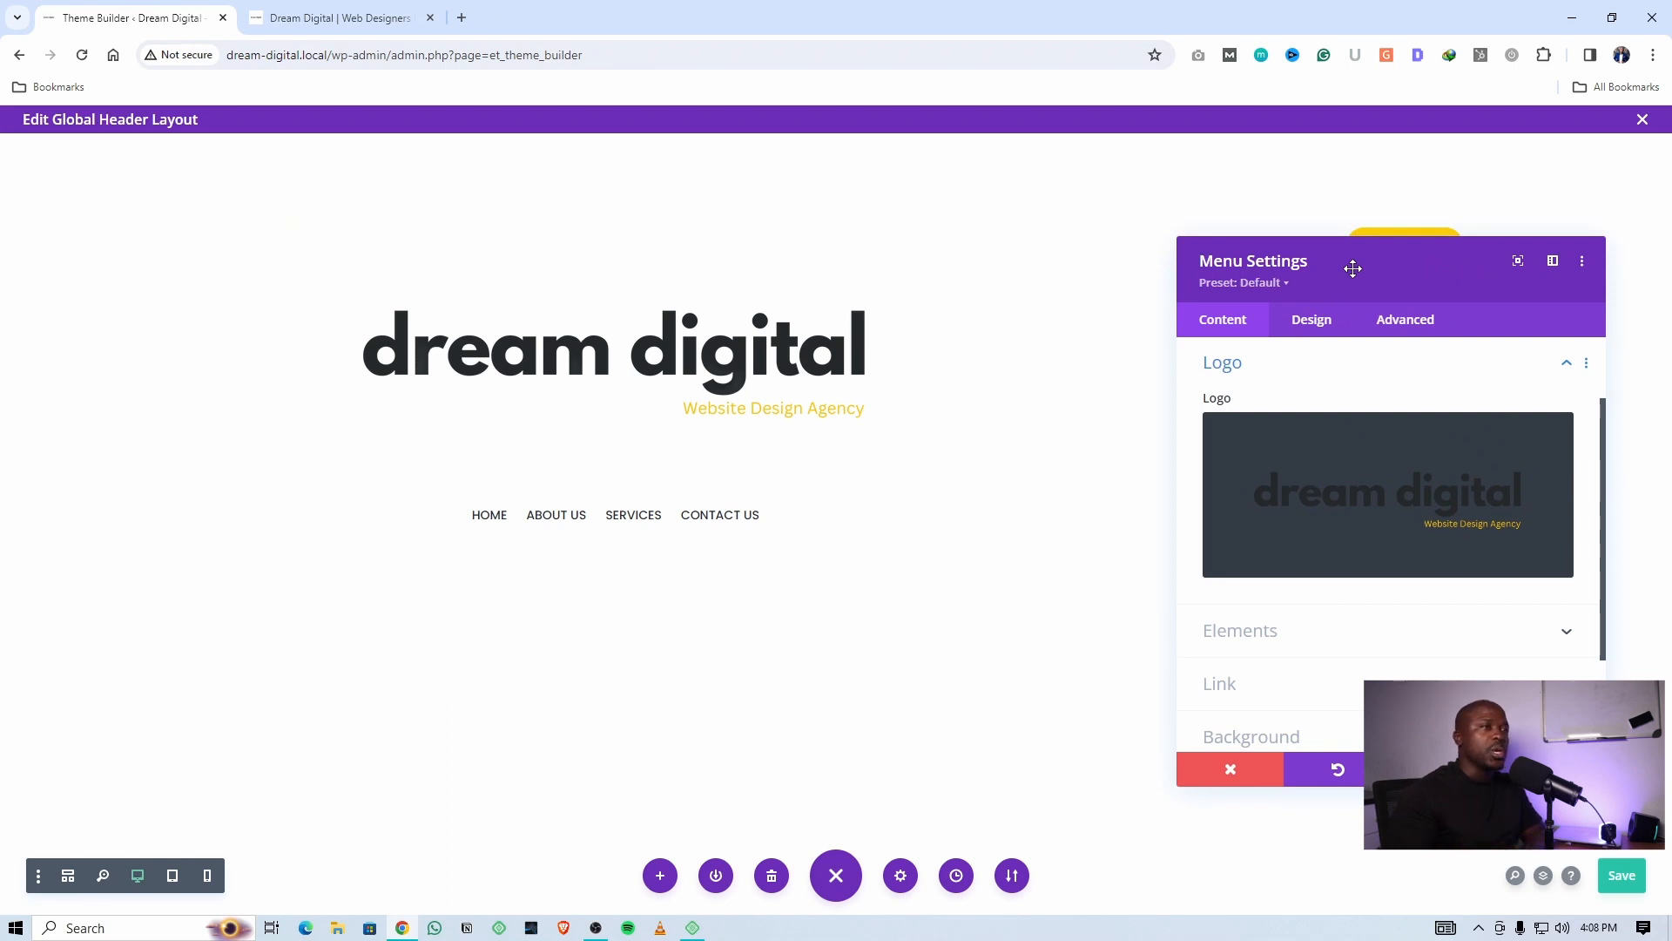
pyautogui.click(1312, 321)
pyautogui.scroll(-2, 1281, 411)
pyautogui.click(1236, 579)
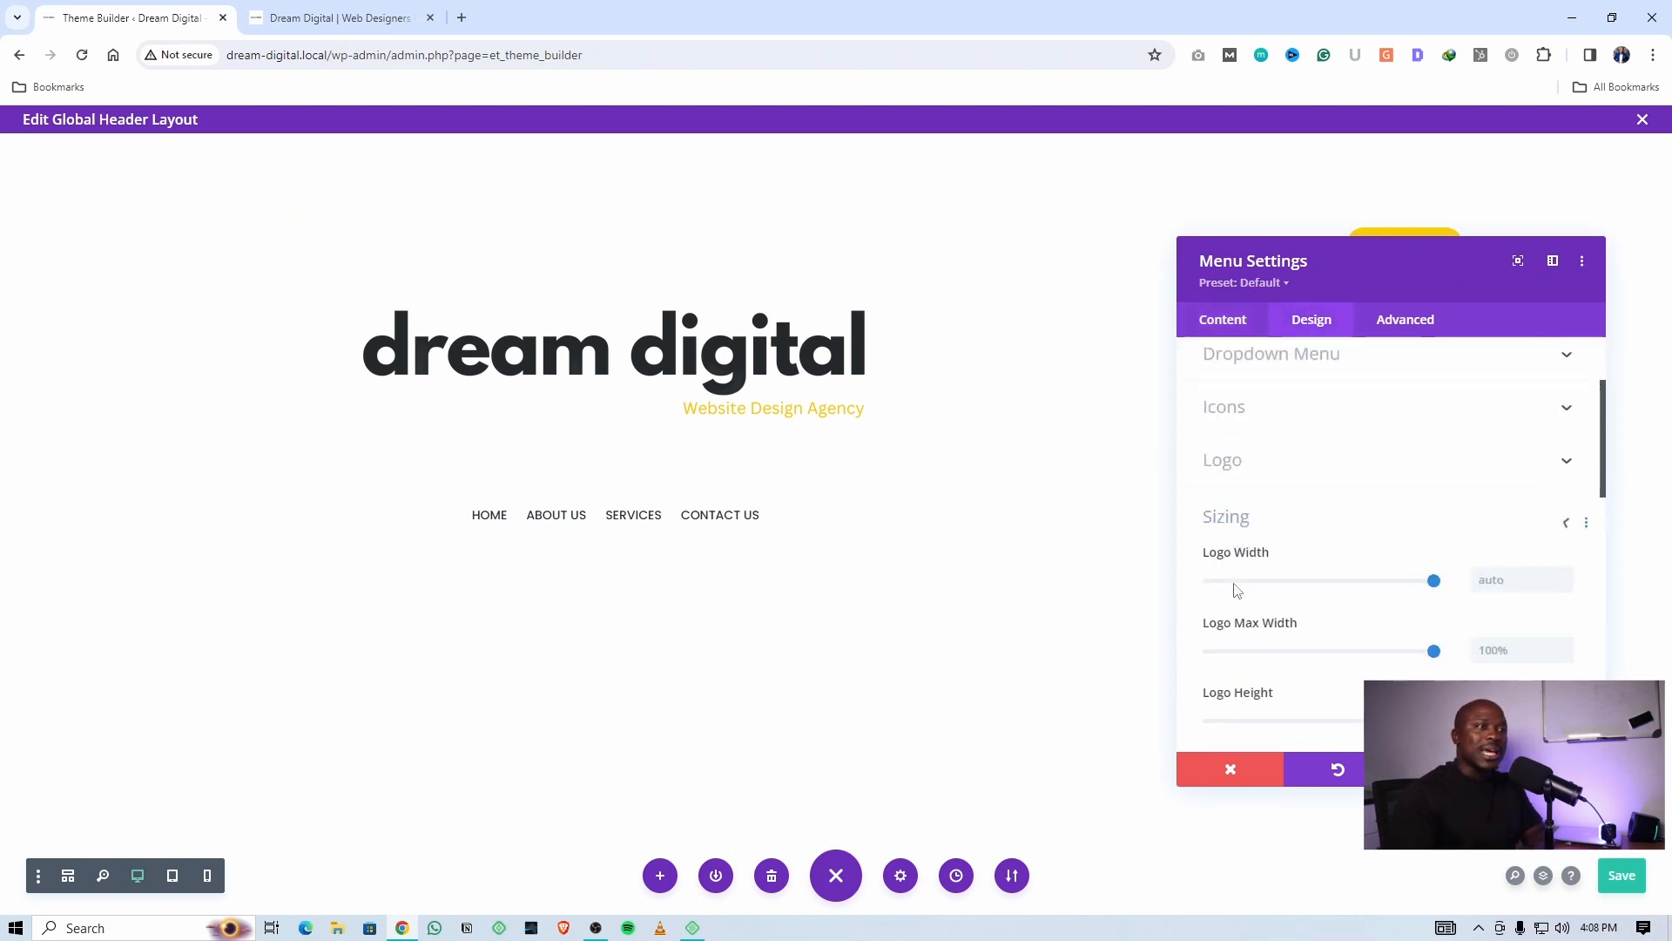
pyautogui.moveTo(1434, 426); pyautogui.dragTo(1266, 448)
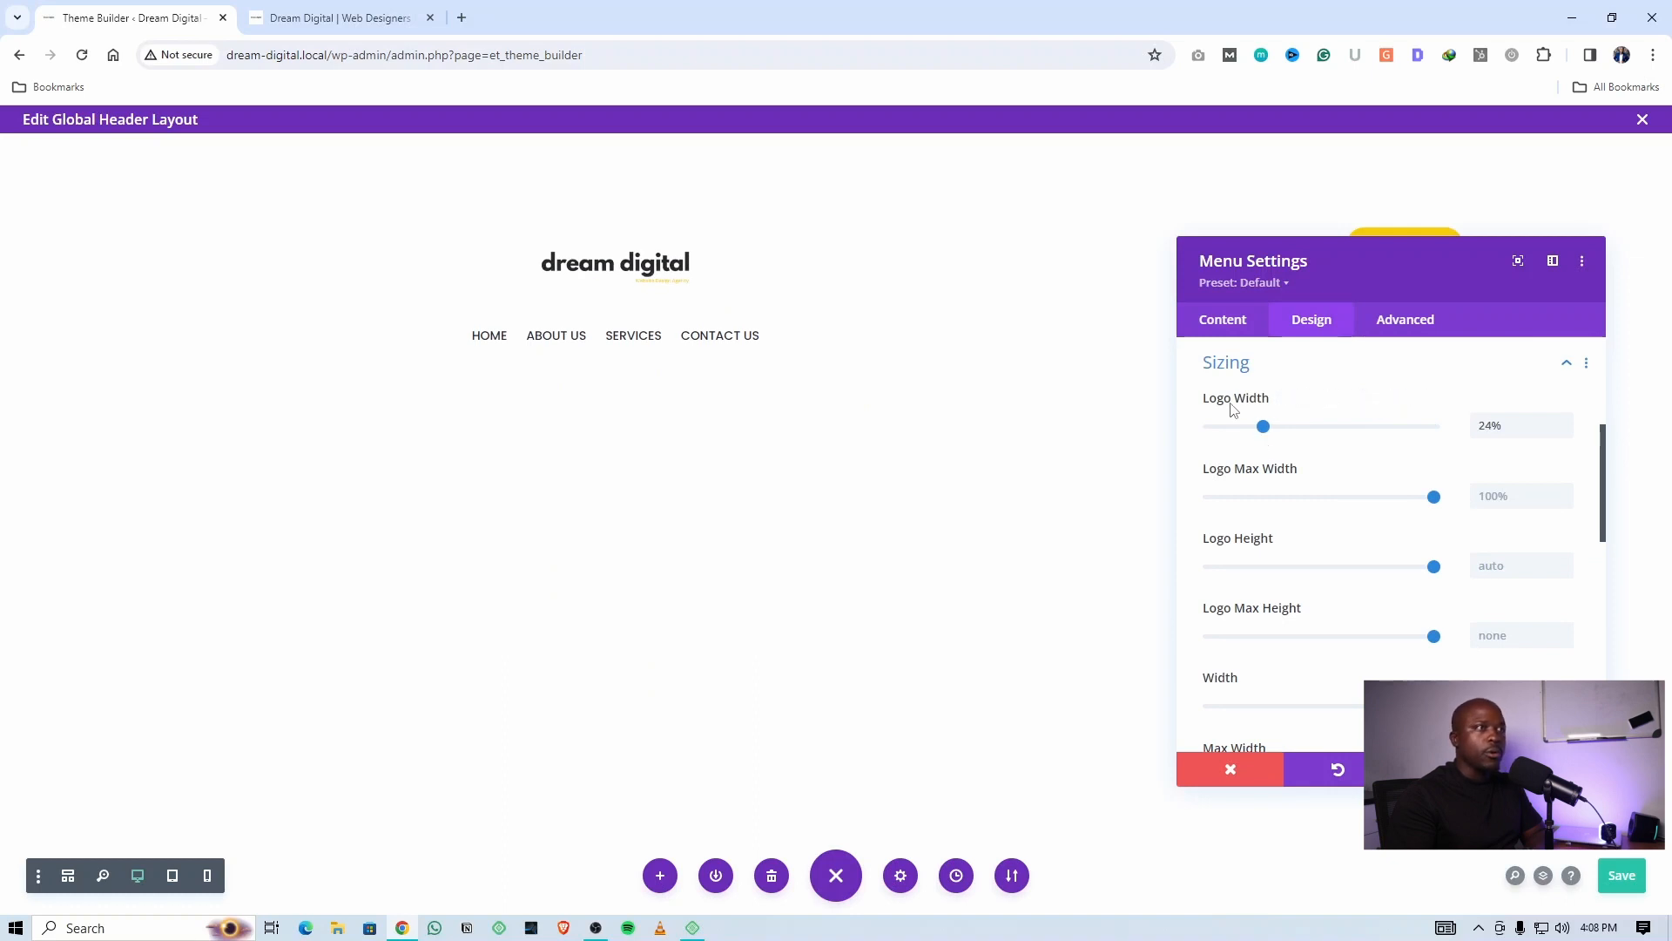
# Look through the menu's sizing design options for a way to align the logo and menu items
pyautogui.click(1259, 373)
pyautogui.scroll(3, 1327, 440)
pyautogui.scroll(-2, 1307, 451)
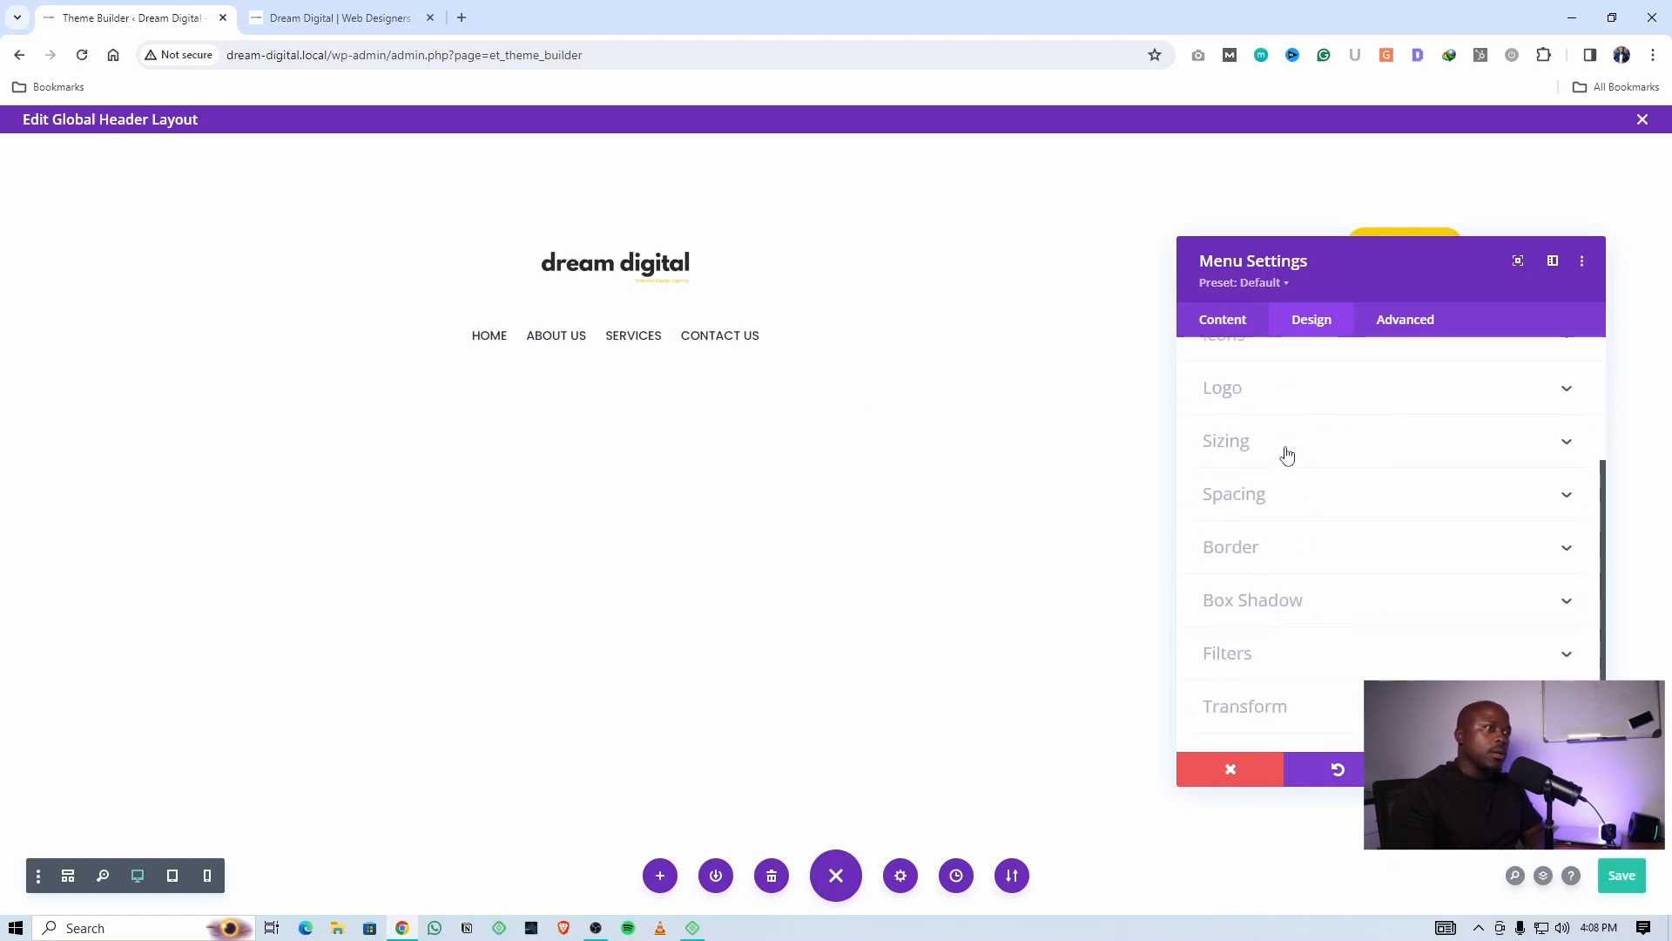
pyautogui.click(1288, 454)
pyautogui.scroll(-5, 1375, 549)
pyautogui.scroll(1, 1376, 548)
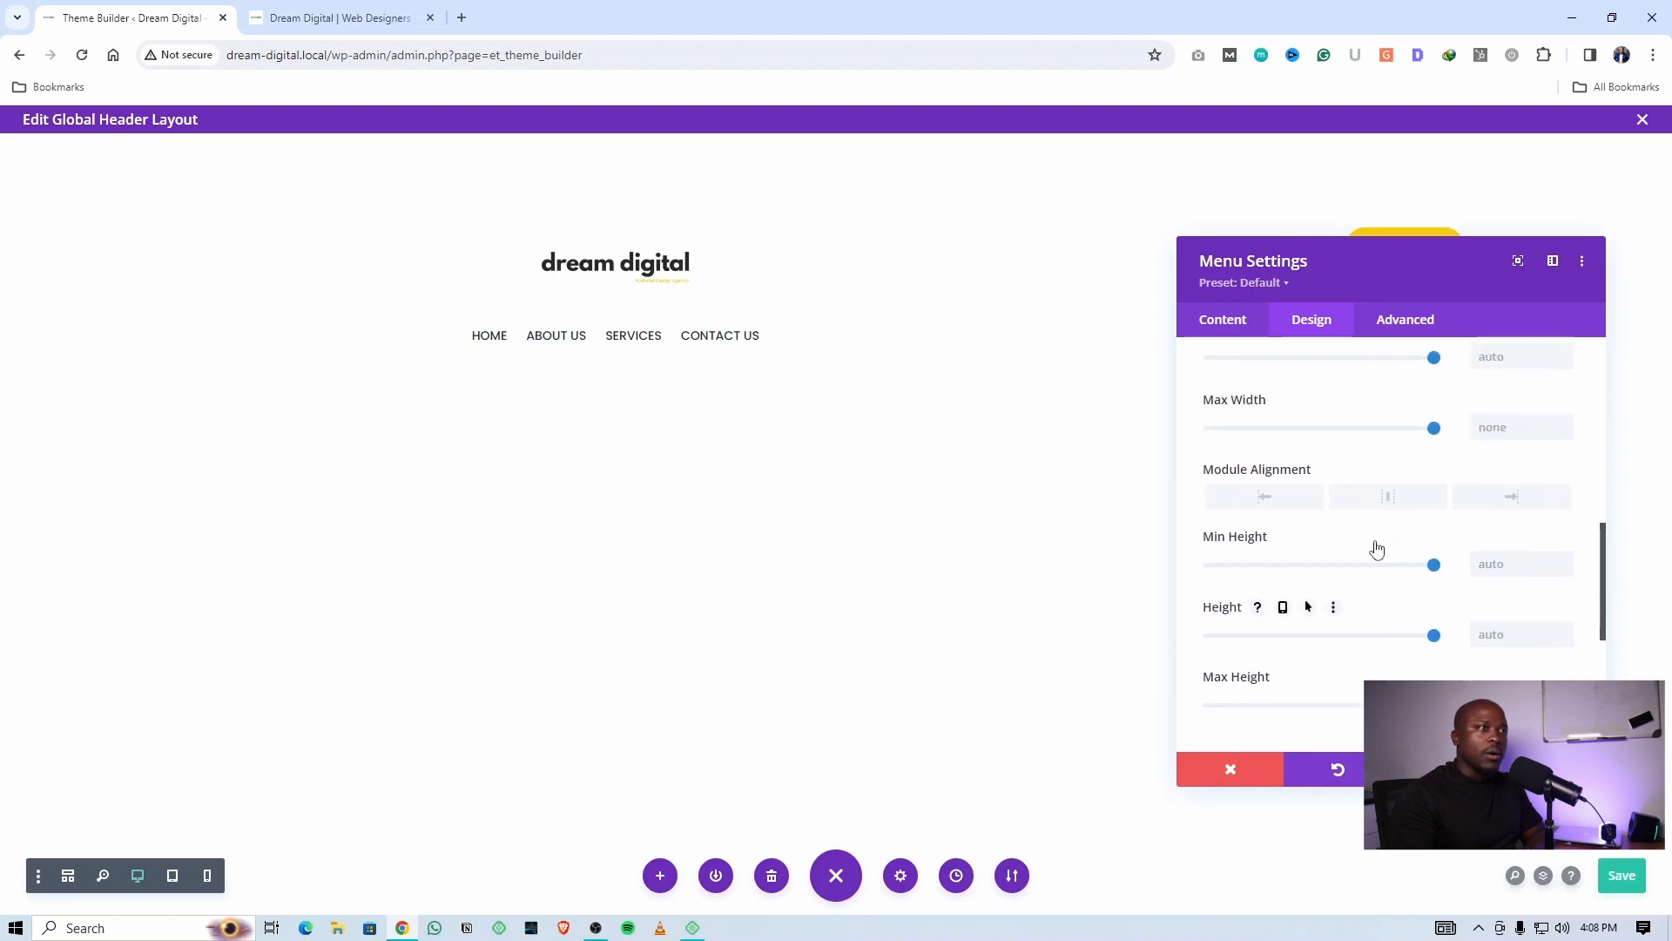
pyautogui.scroll(1, 1376, 548)
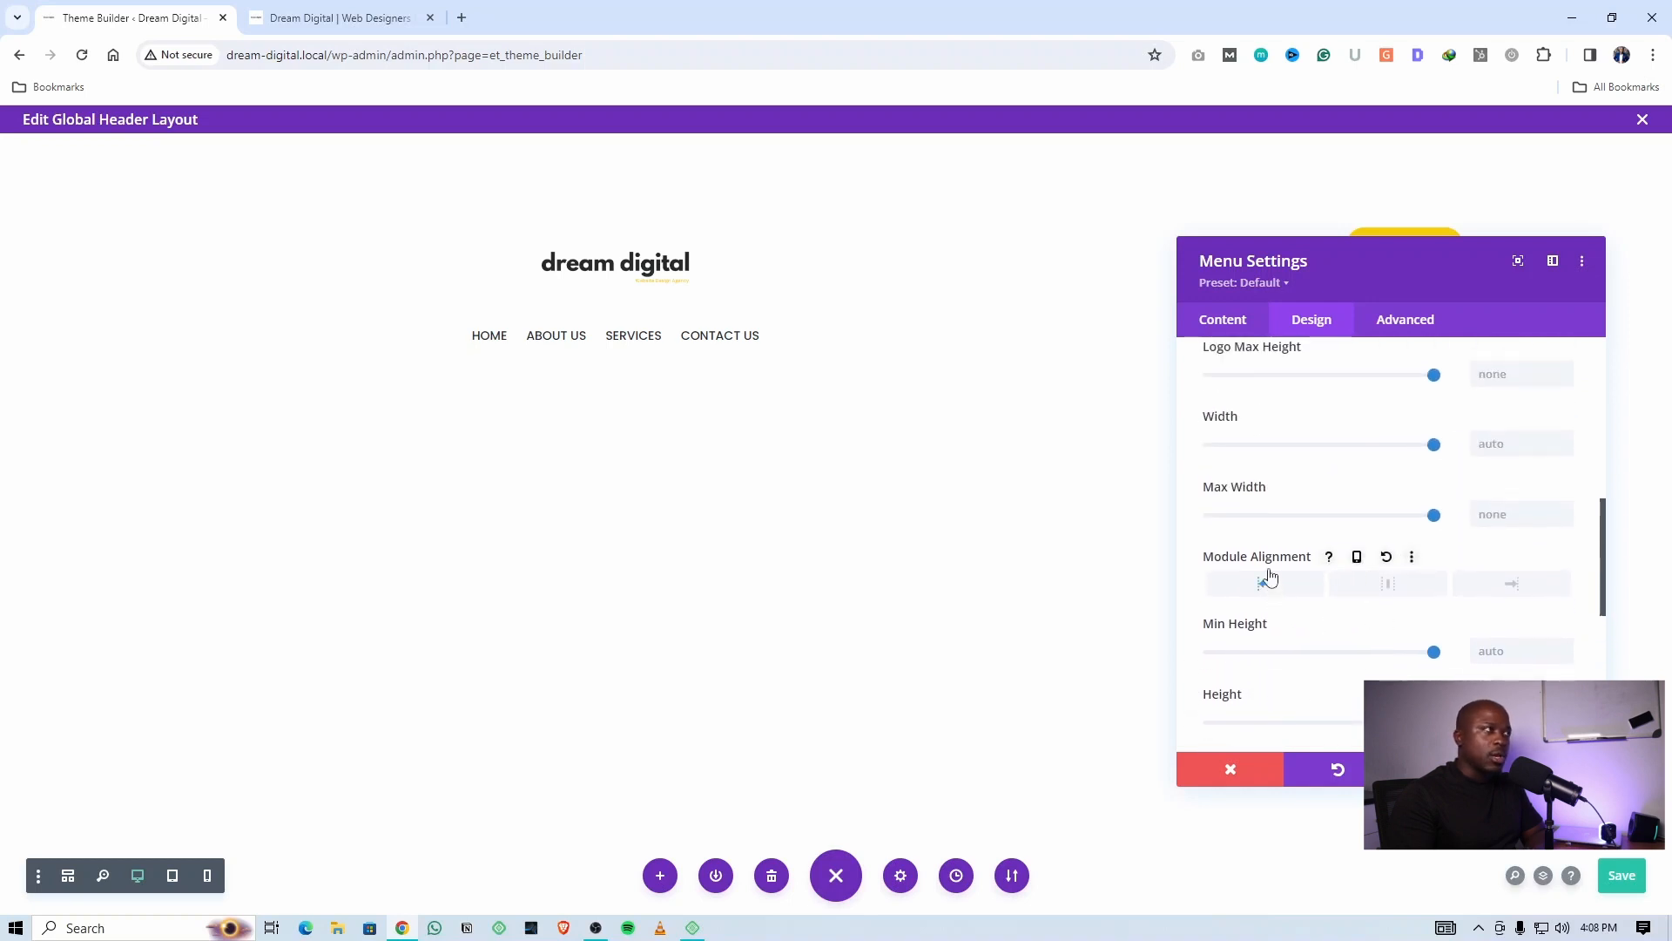
pyautogui.scroll(5, 1351, 534)
pyautogui.click(1268, 536)
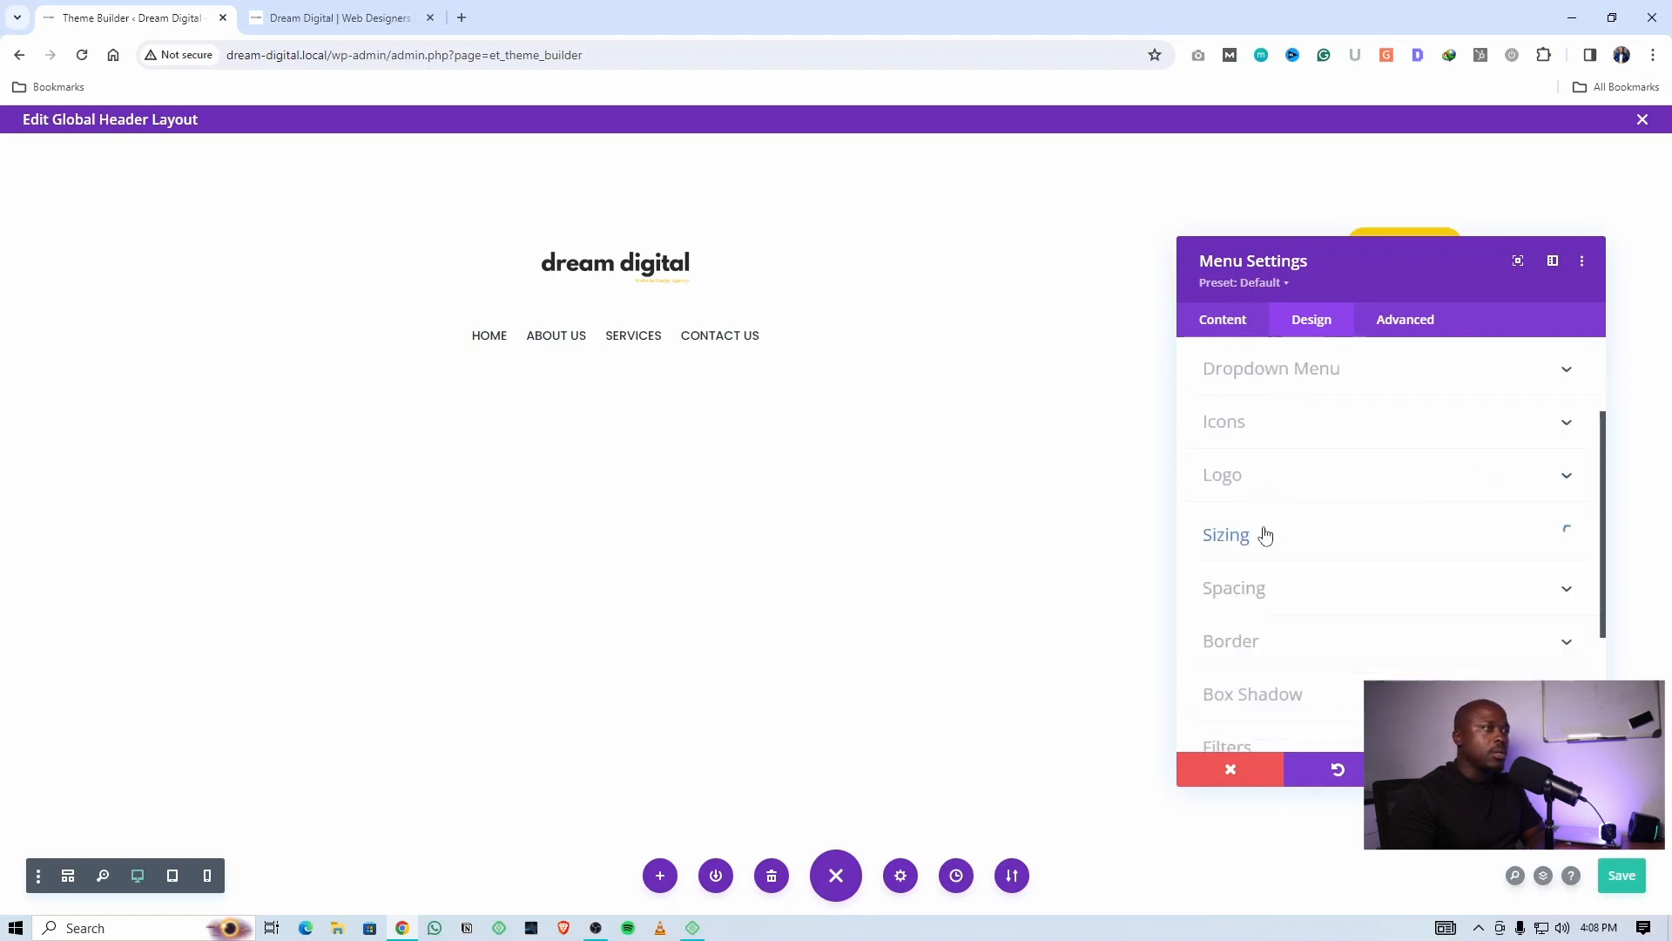
# Change the menu's layout style to Left Aligned
pyautogui.scroll(2, 1267, 535)
pyautogui.click(1276, 408)
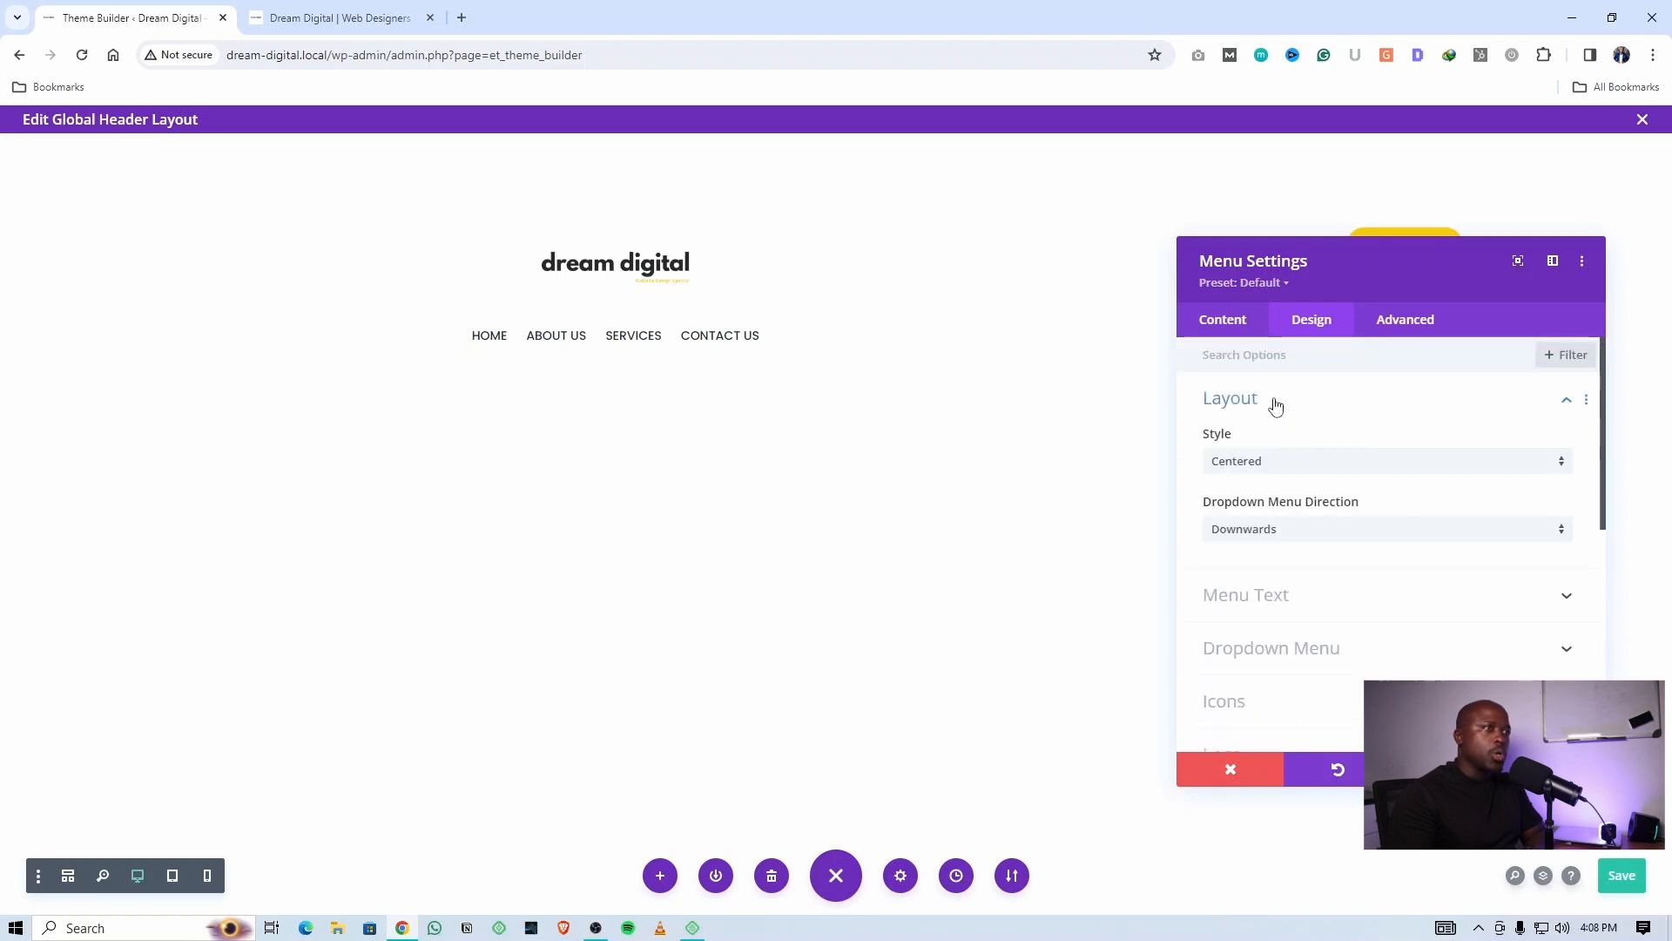
pyautogui.click(1274, 462)
pyautogui.click(1269, 484)
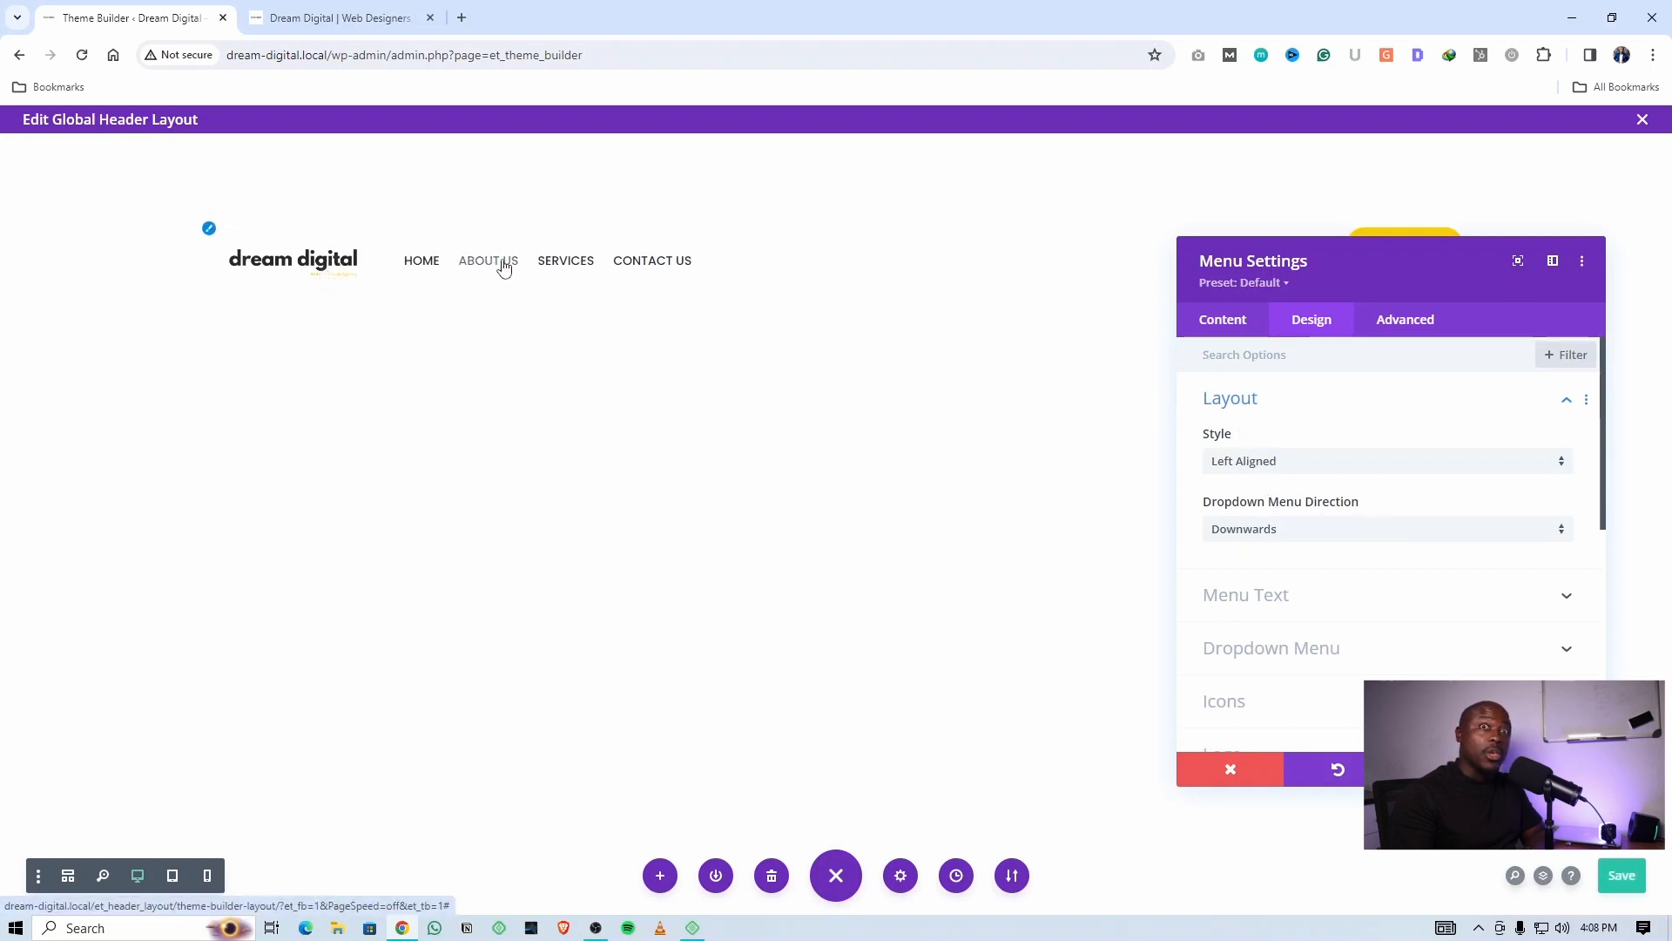
# Set the menu's text alignment to right and apply the menu settings
pyautogui.click(1262, 595)
pyautogui.scroll(-10, 1273, 596)
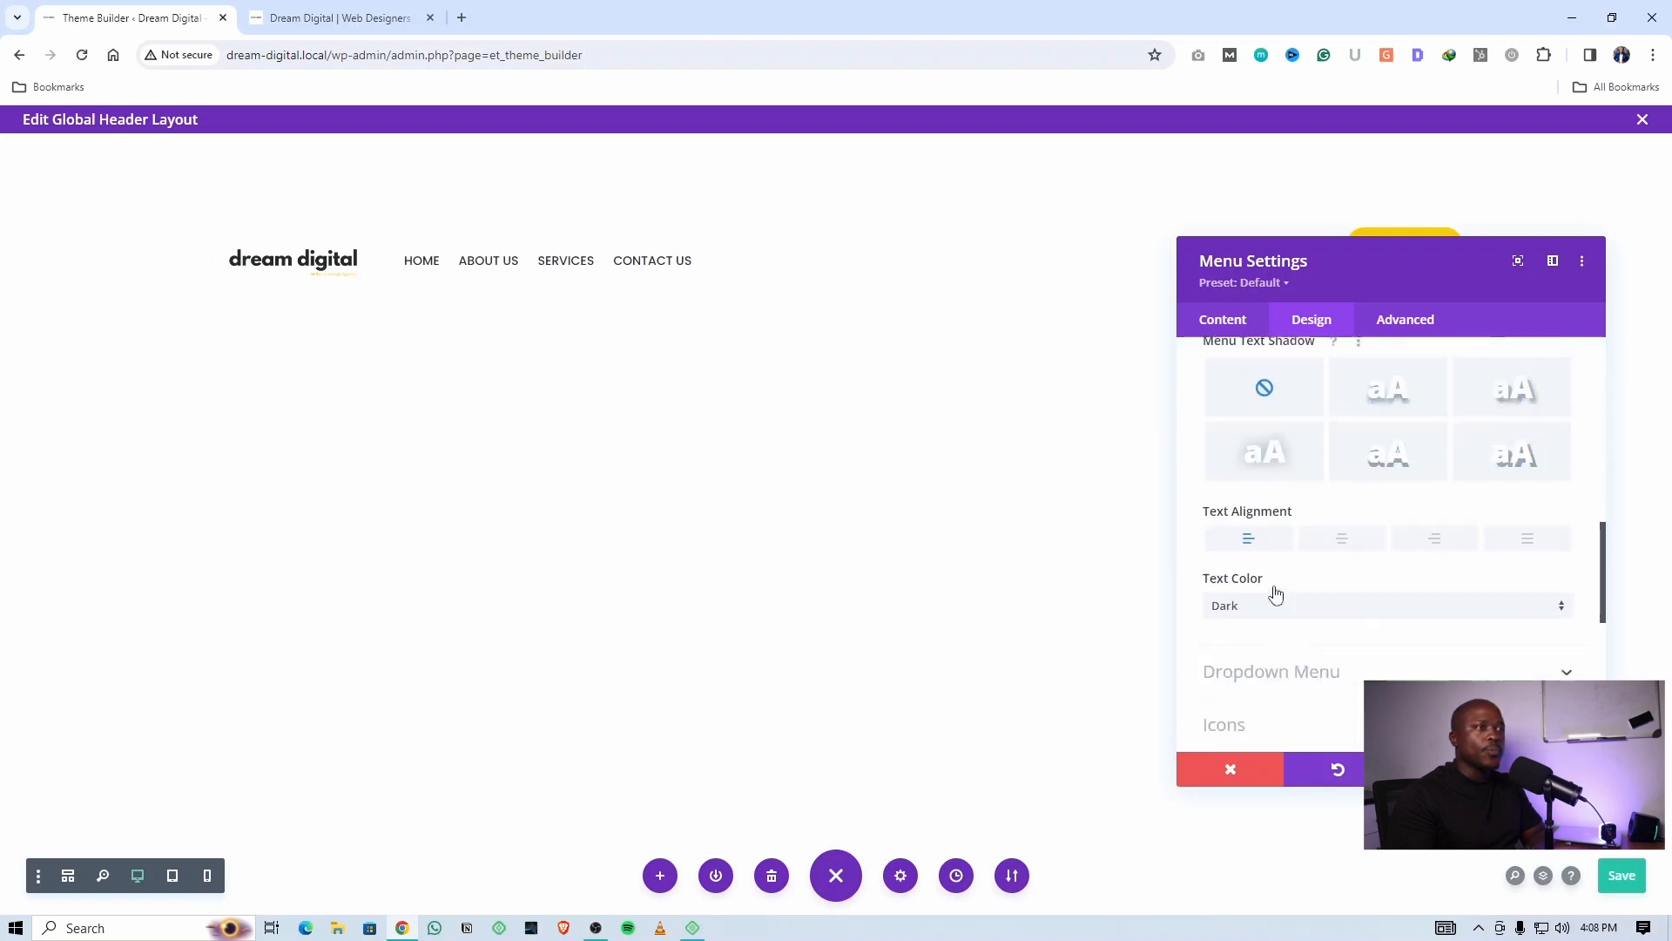
pyautogui.scroll(5, 1273, 592)
pyautogui.scroll(-5, 1275, 592)
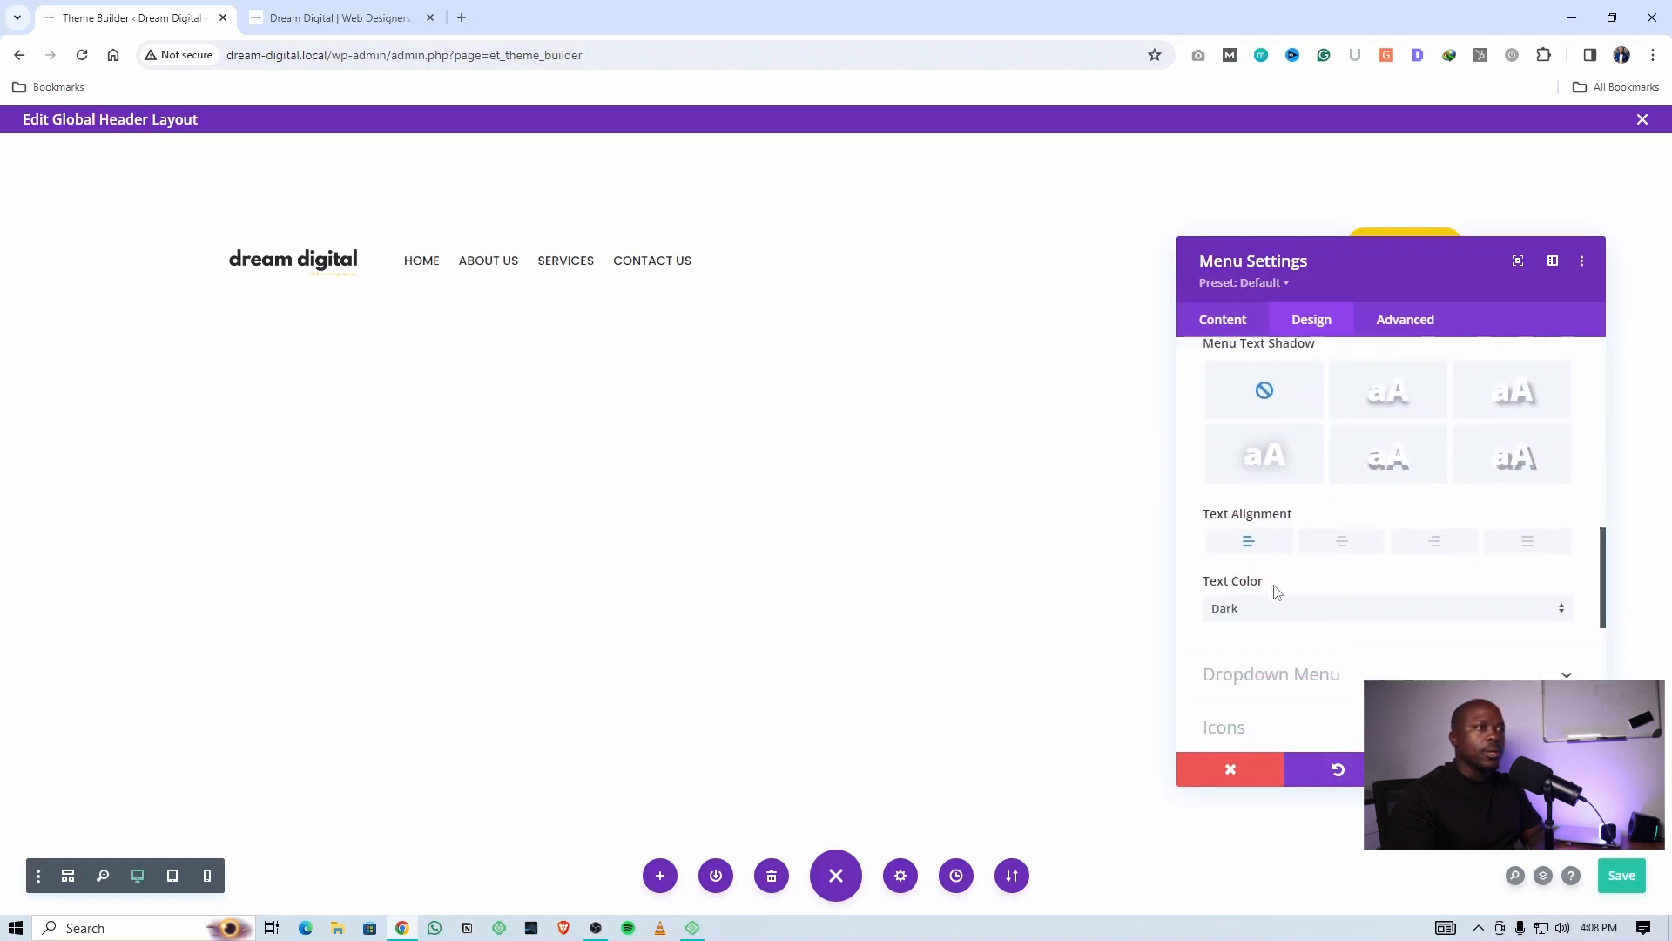
pyautogui.scroll(-3, 1285, 583)
pyautogui.scroll(4, 1254, 601)
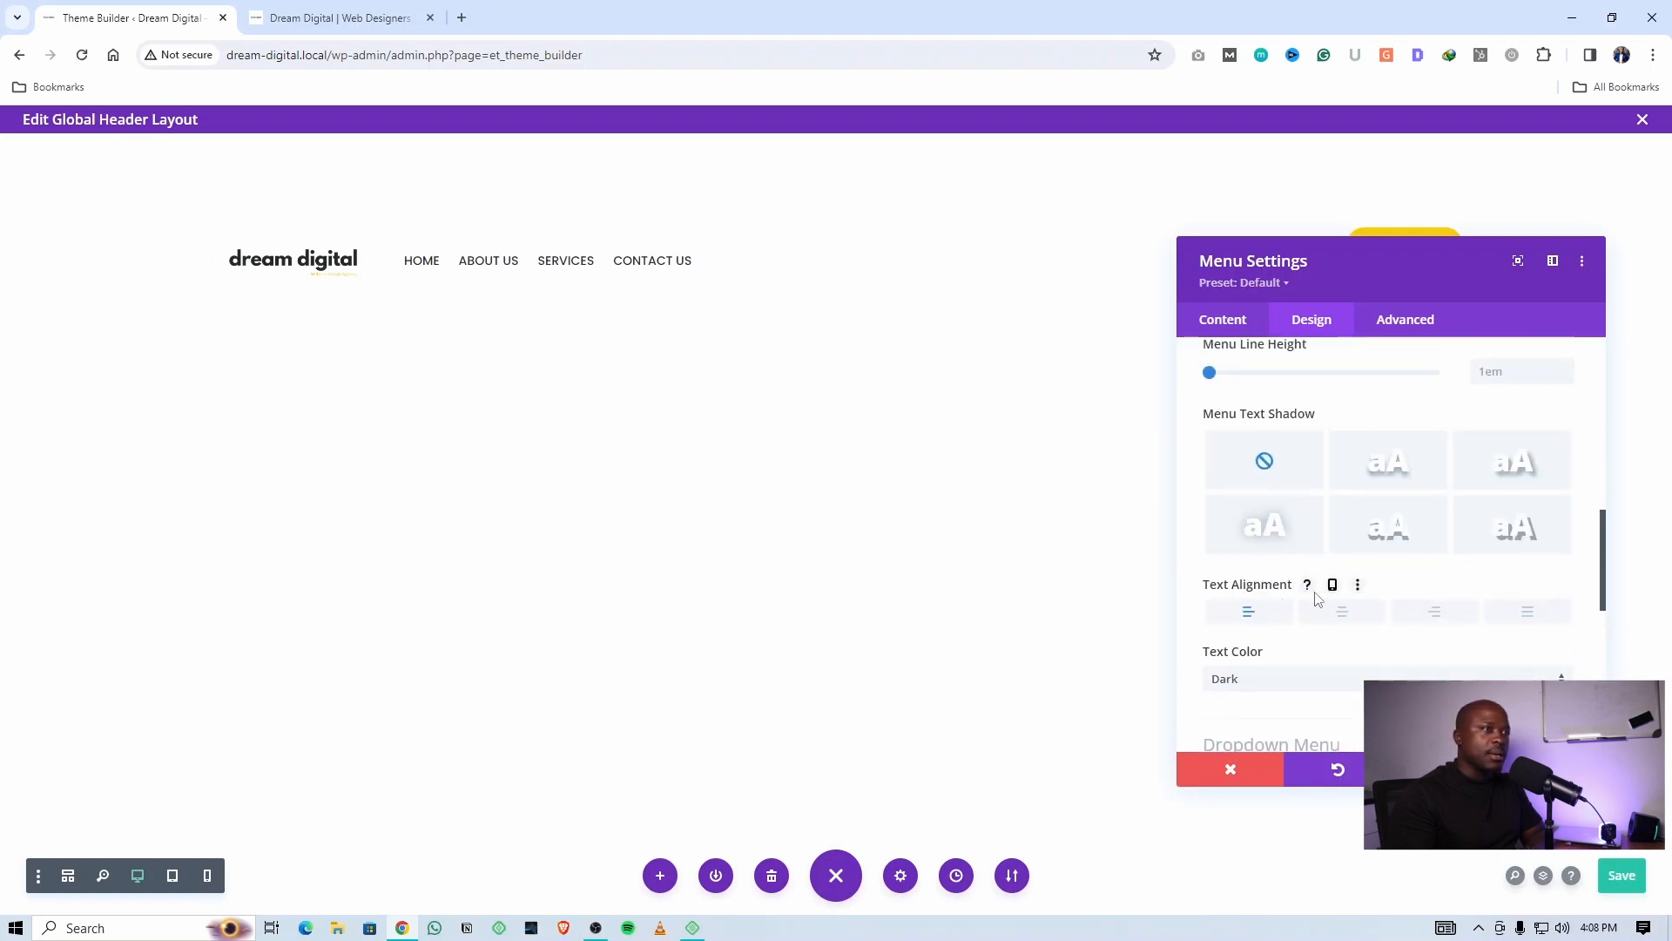
pyautogui.click(1343, 612)
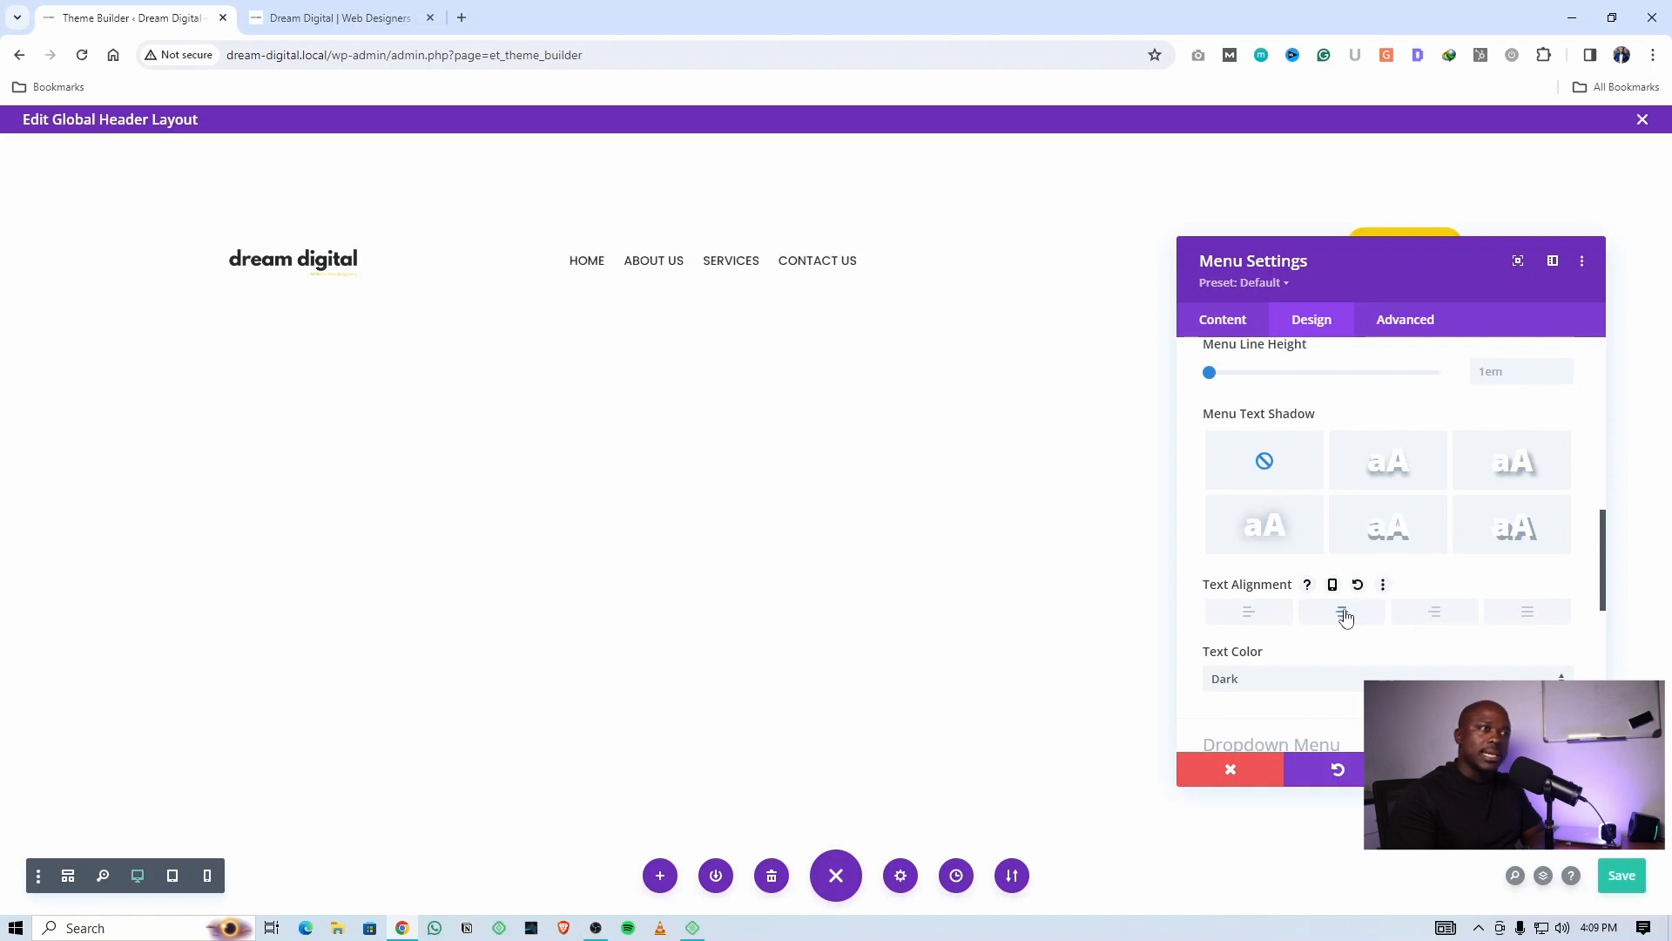
pyautogui.click(1450, 615)
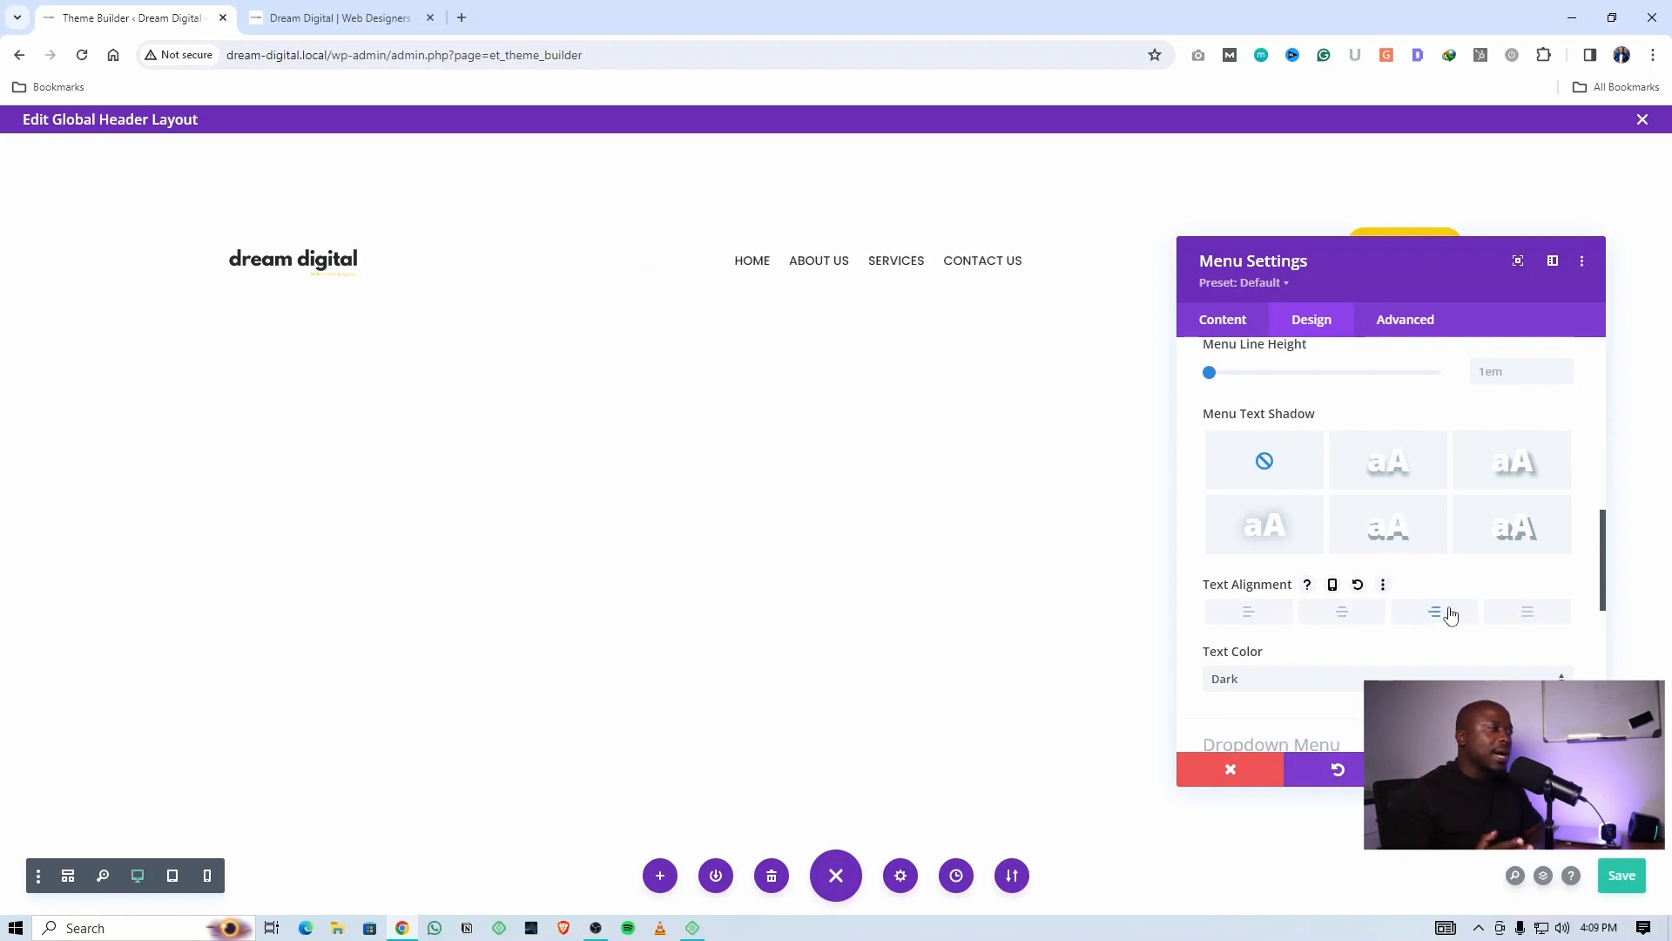
pyautogui.moveTo(1370, 268); pyautogui.dragTo(1320, 275)
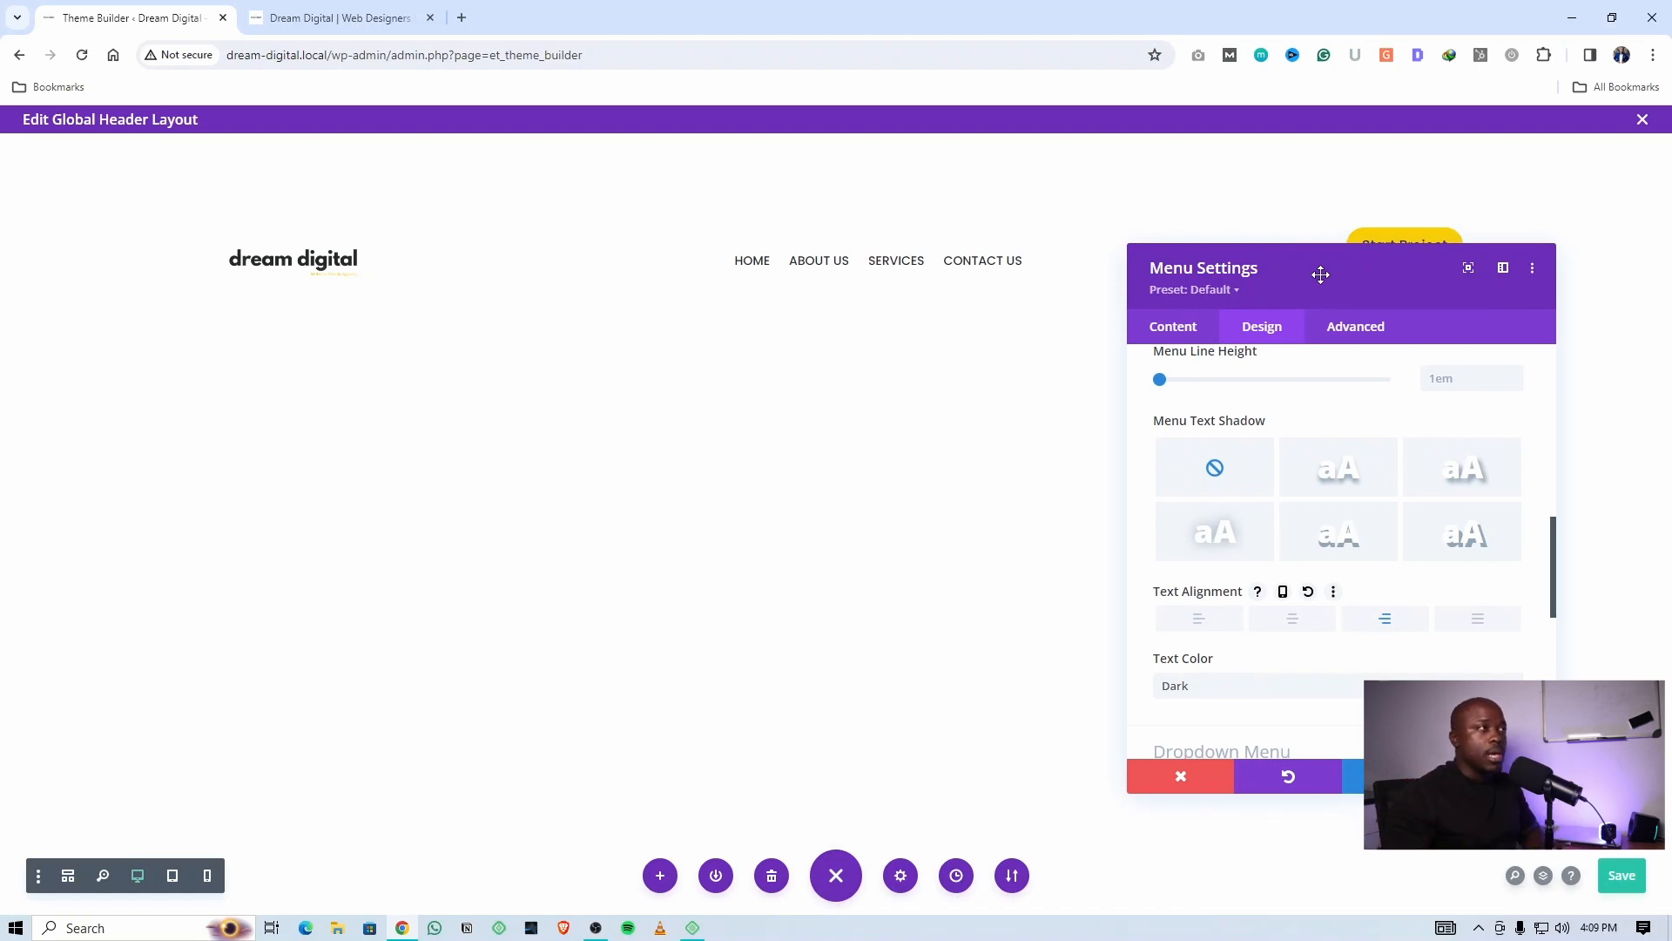
pyautogui.moveTo(1247, 268); pyautogui.dragTo(993, 383)
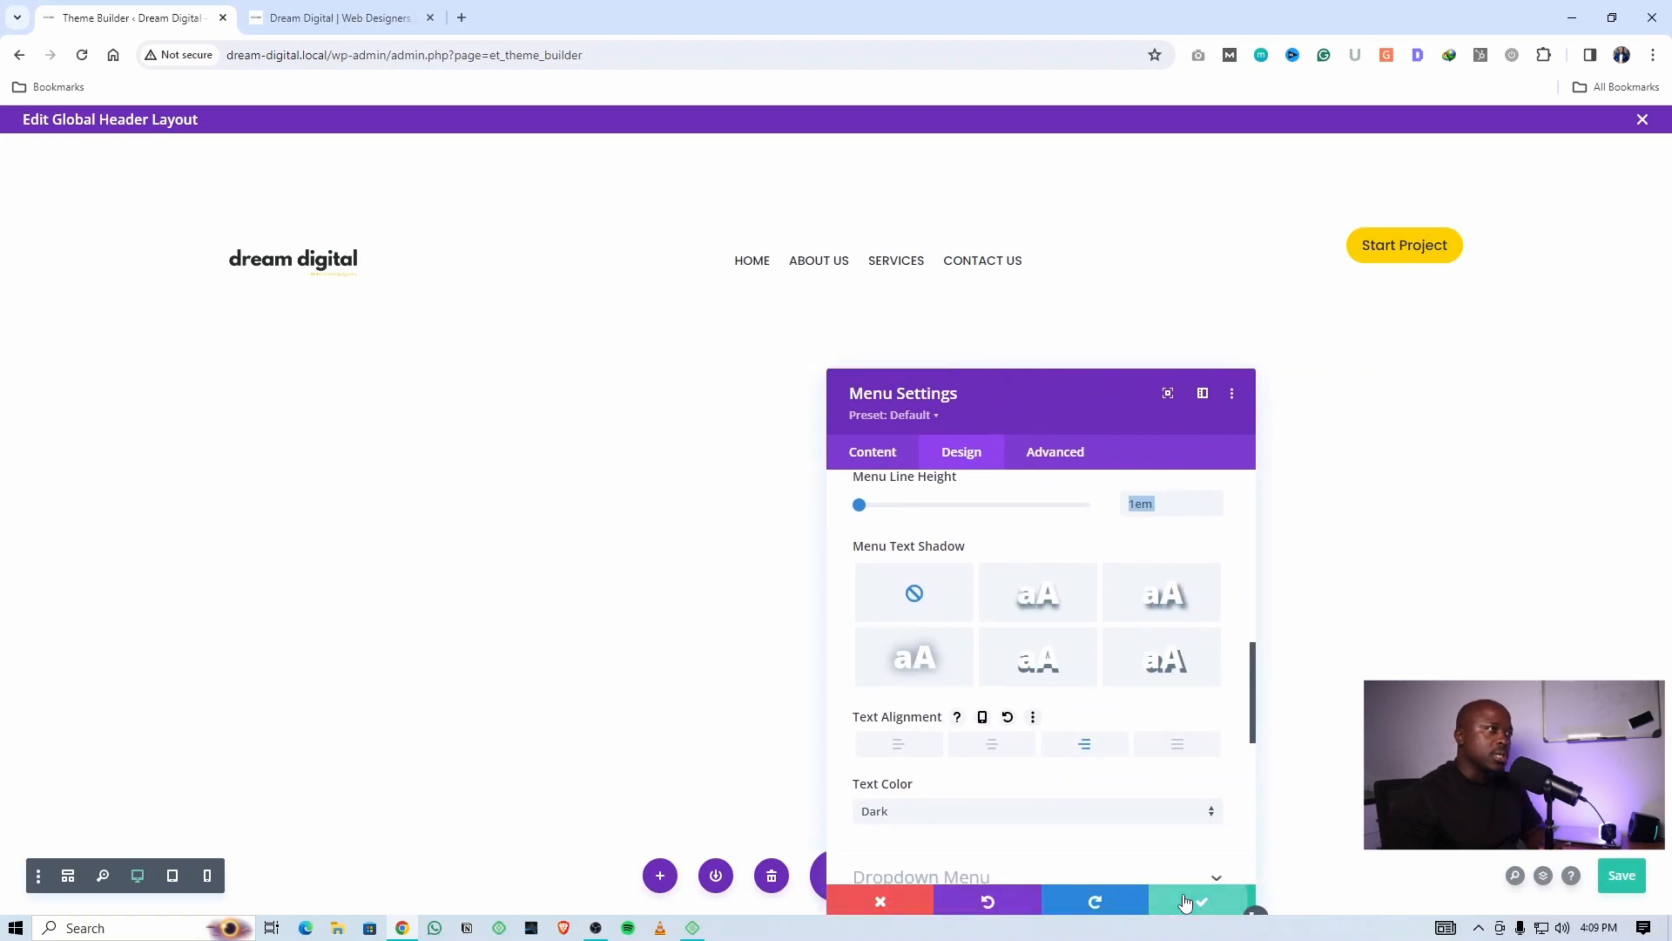
pyautogui.click(1189, 900)
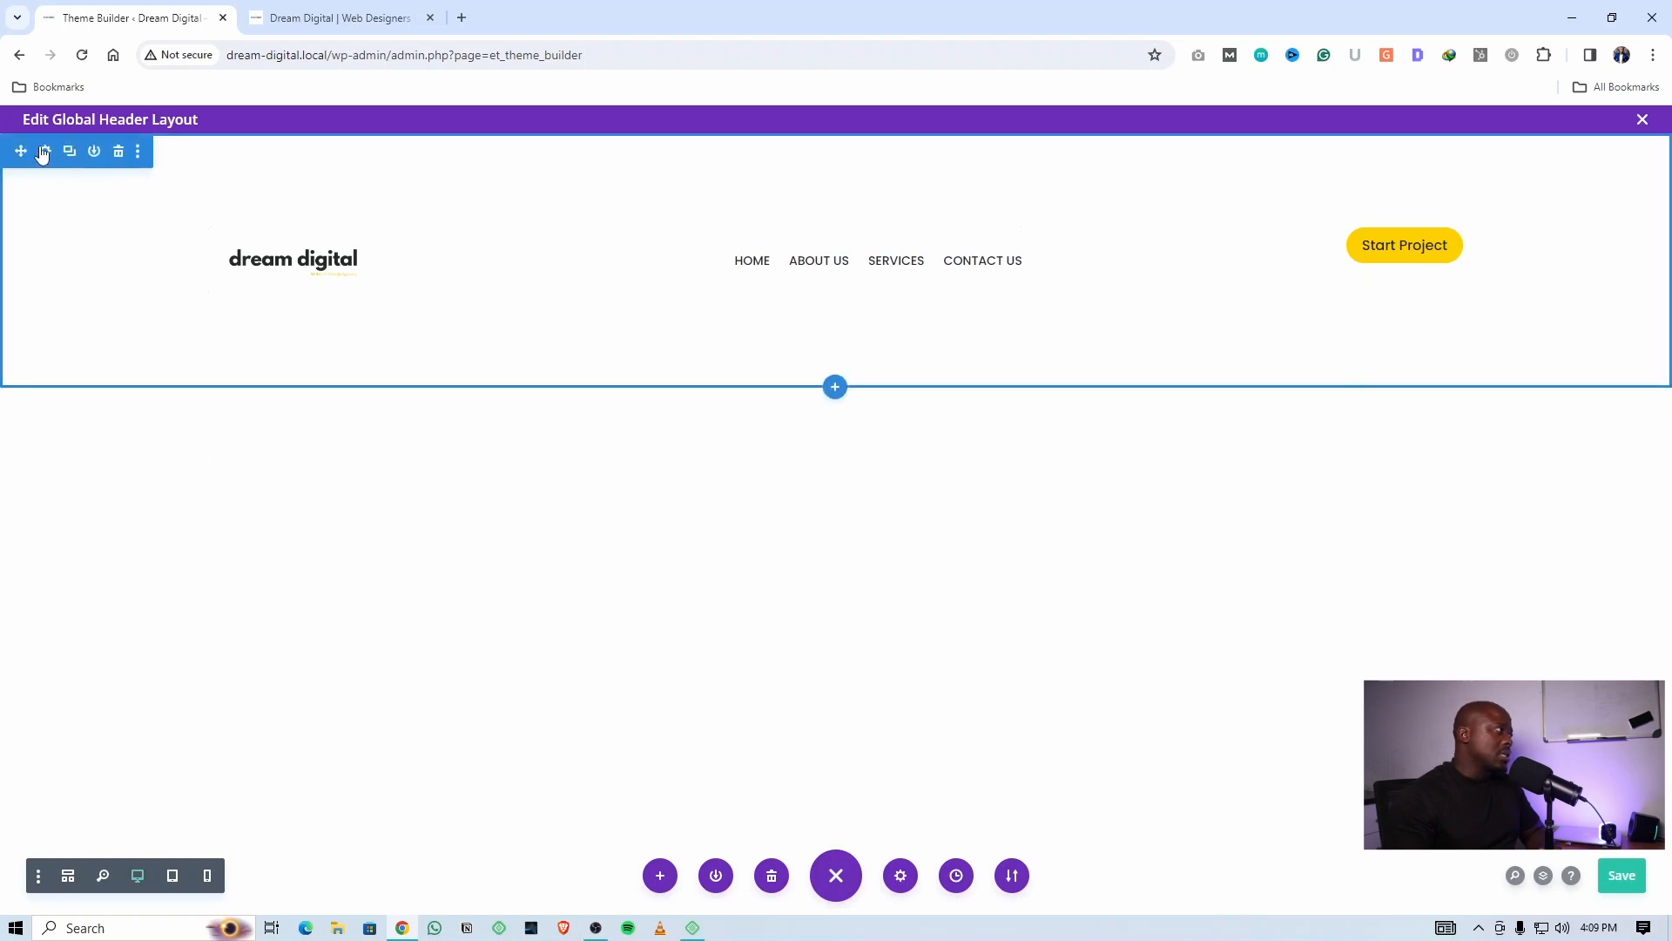
# Link the header section's top and bottom padding, set both to 5, and apply the section settings
pyautogui.click(42, 149)
pyautogui.click(989, 431)
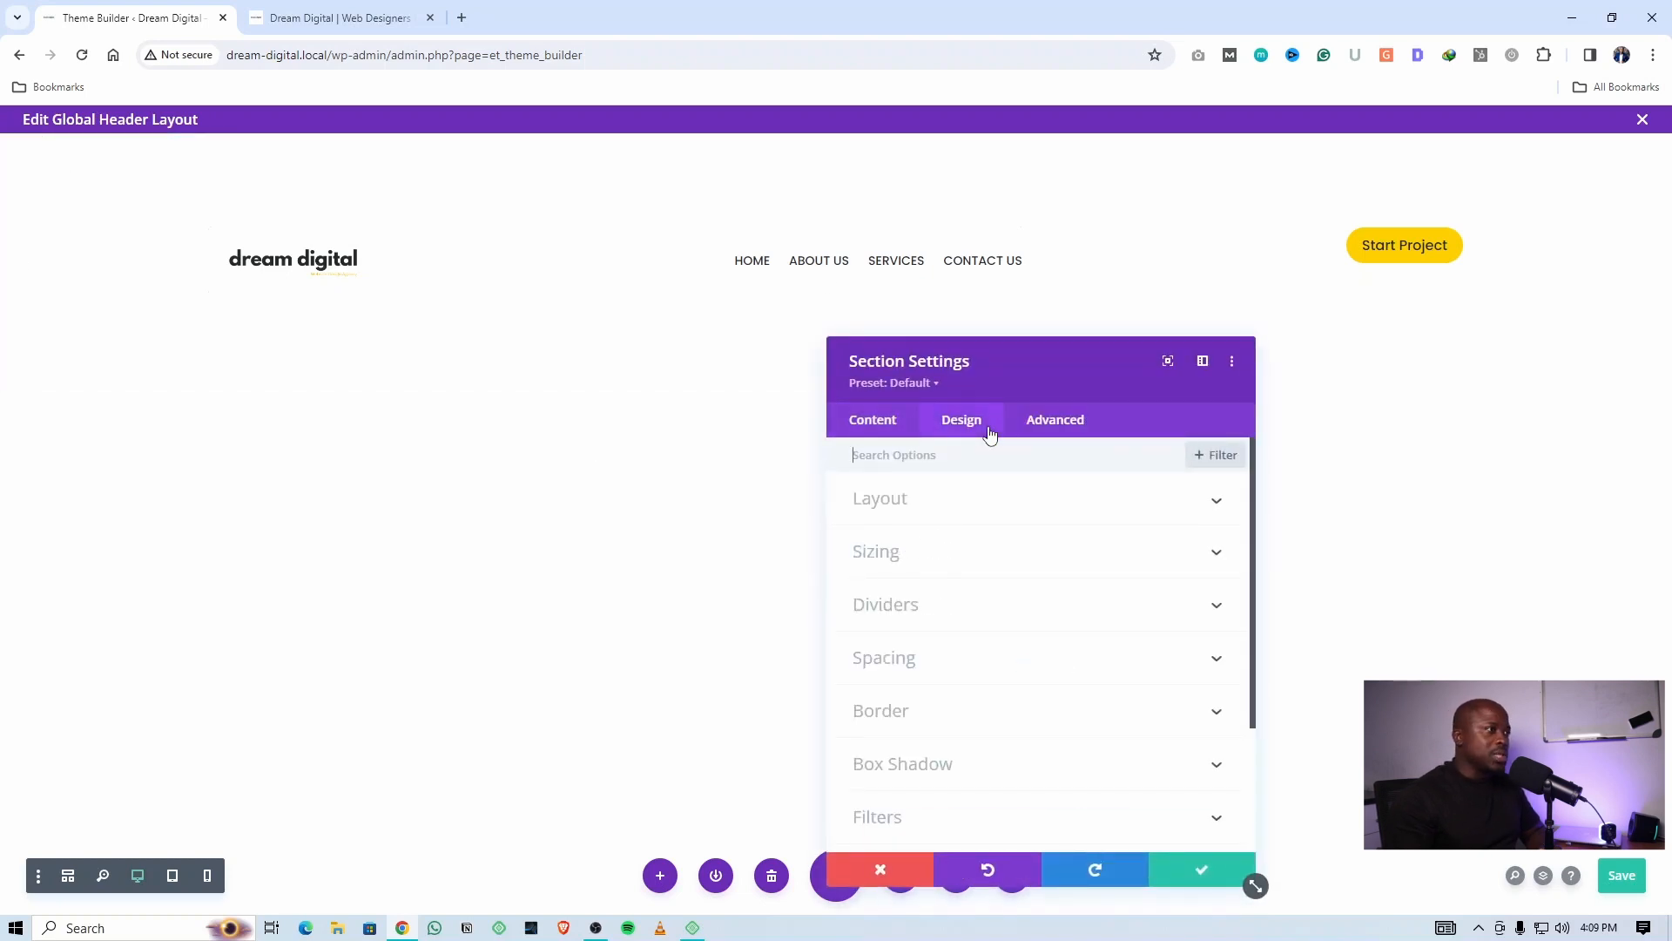
pyautogui.click(905, 620)
pyautogui.click(918, 468)
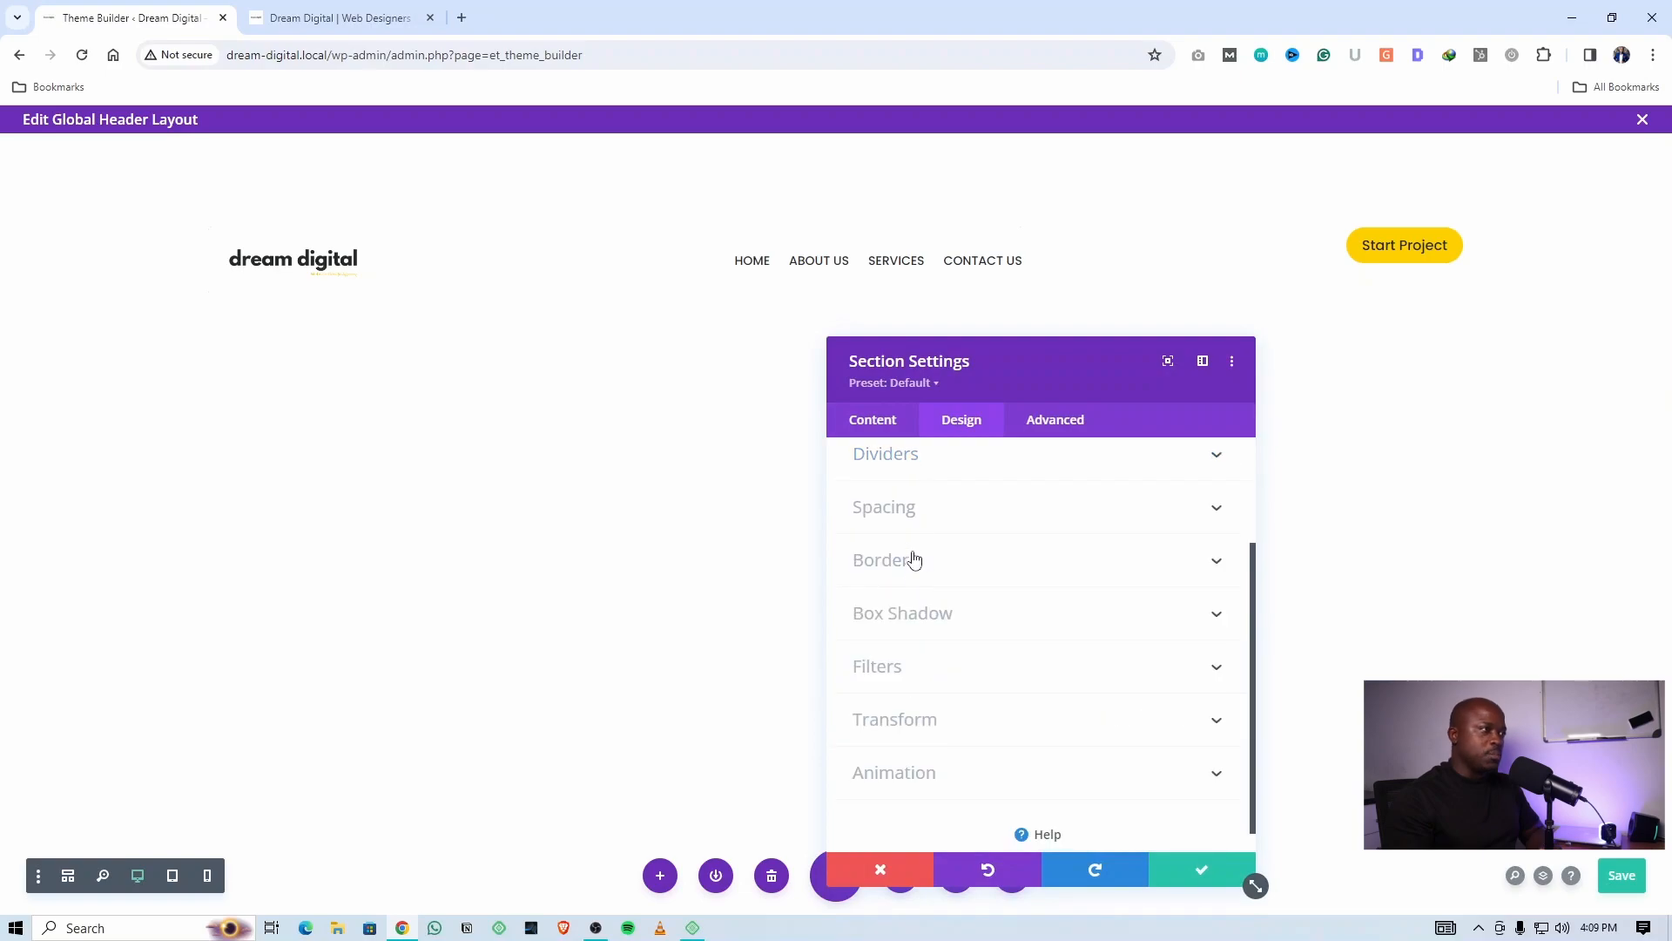
pyautogui.click(923, 520)
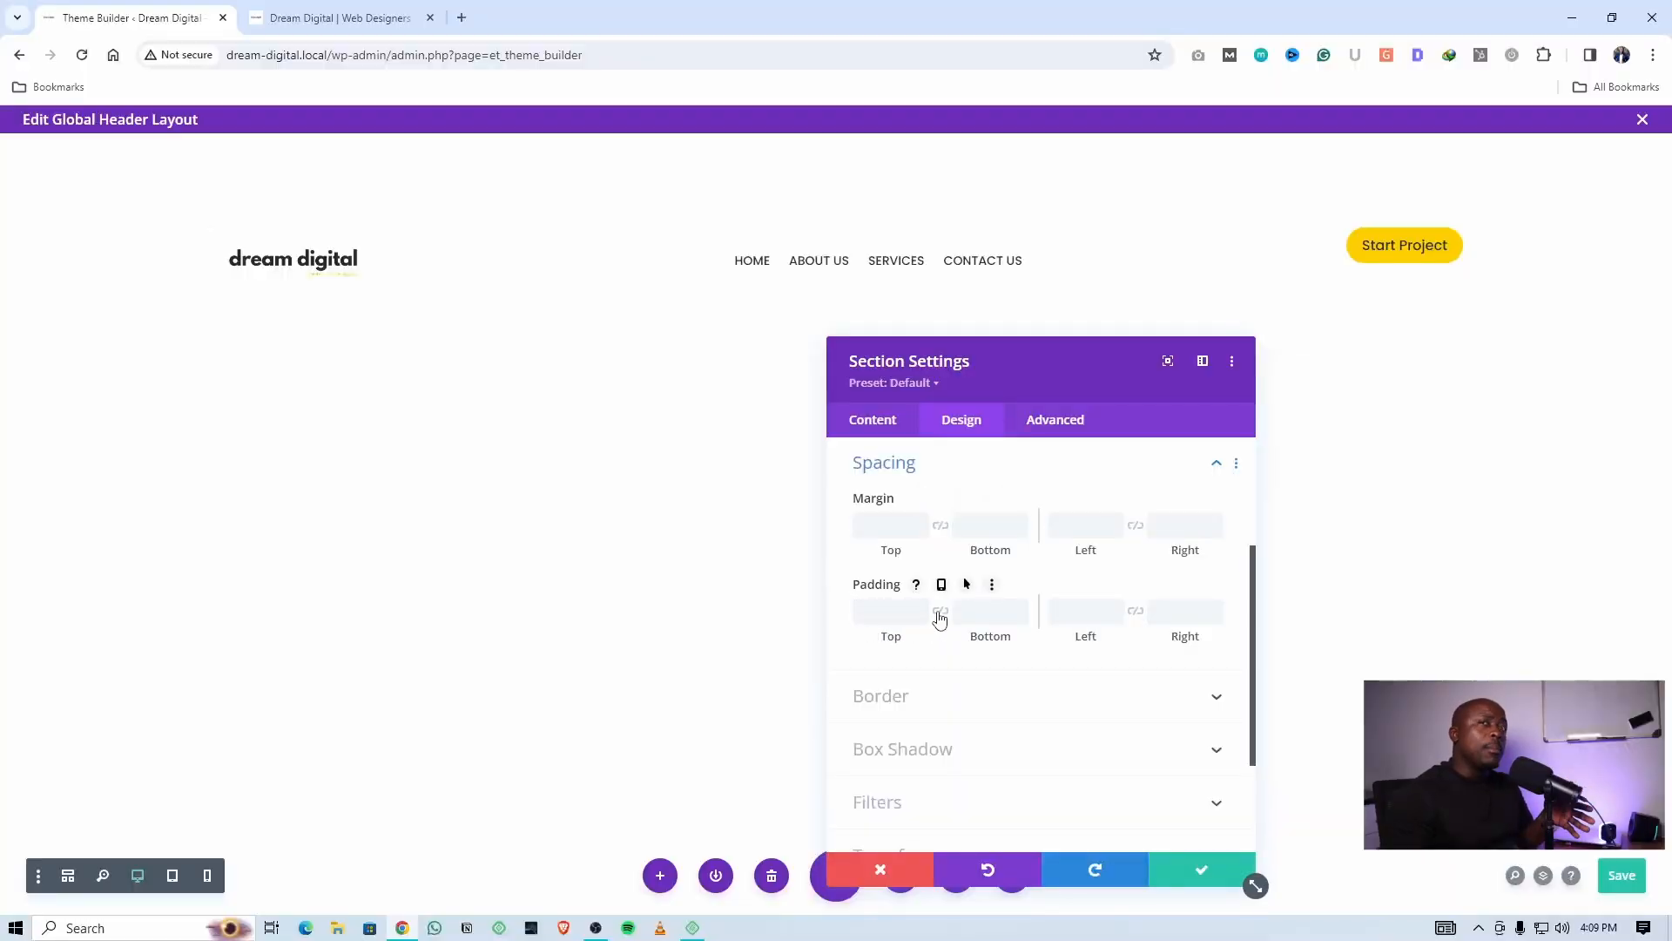
pyautogui.click(939, 613)
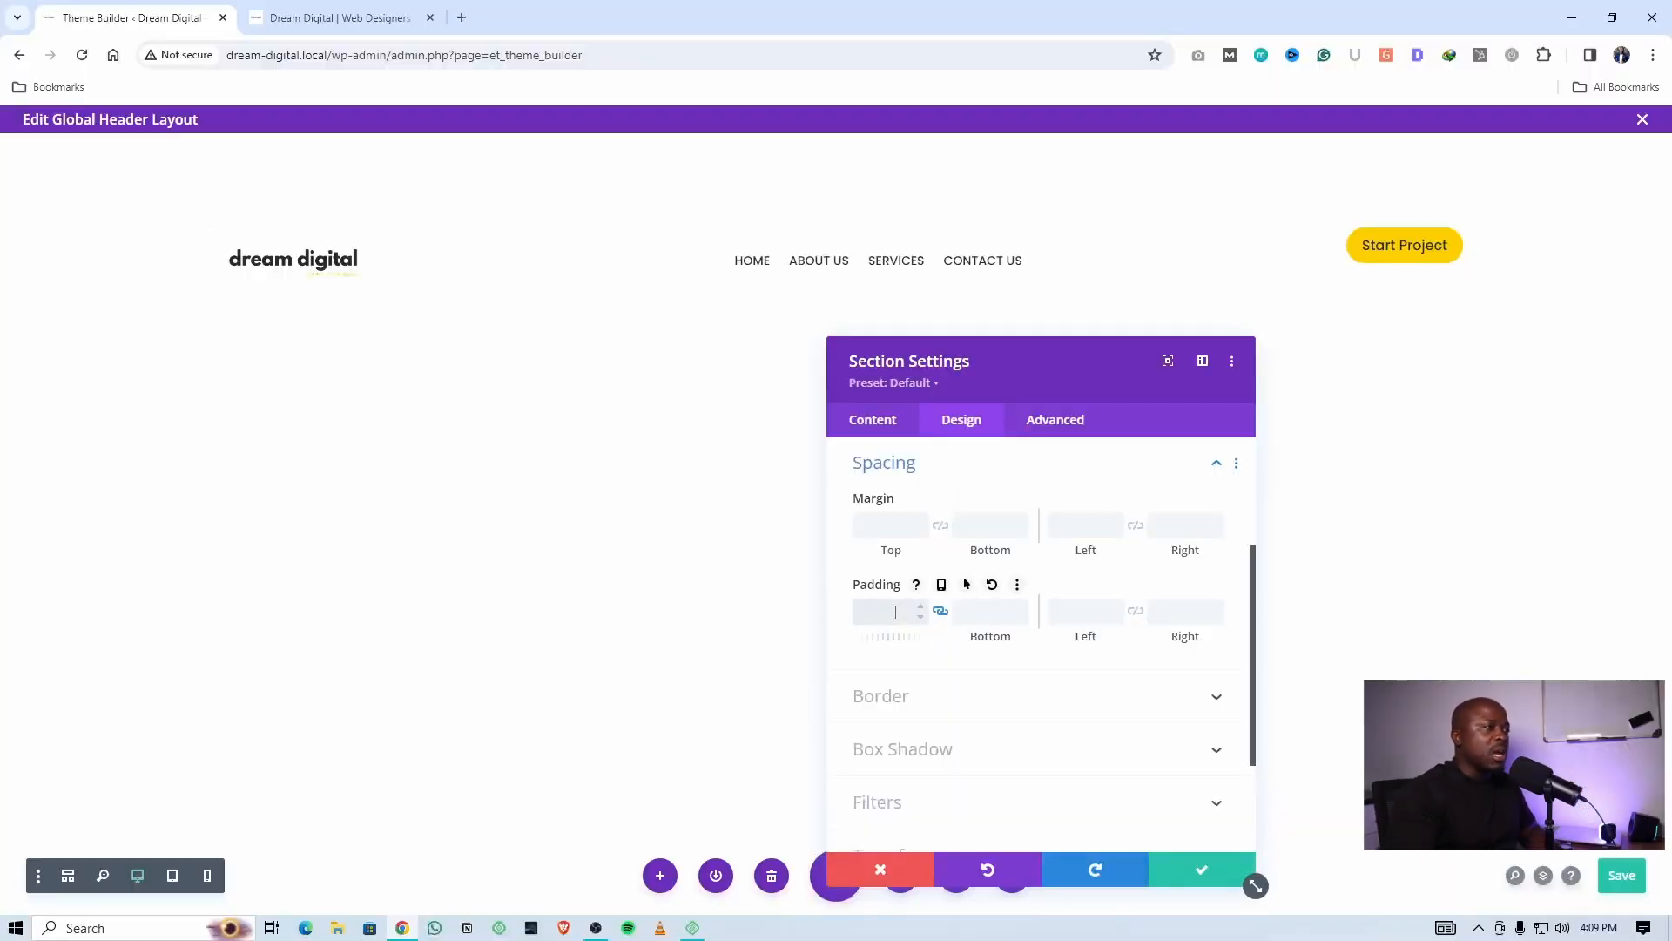
pyautogui.click(894, 613)
pyautogui.write('5')
pyautogui.press('Return')
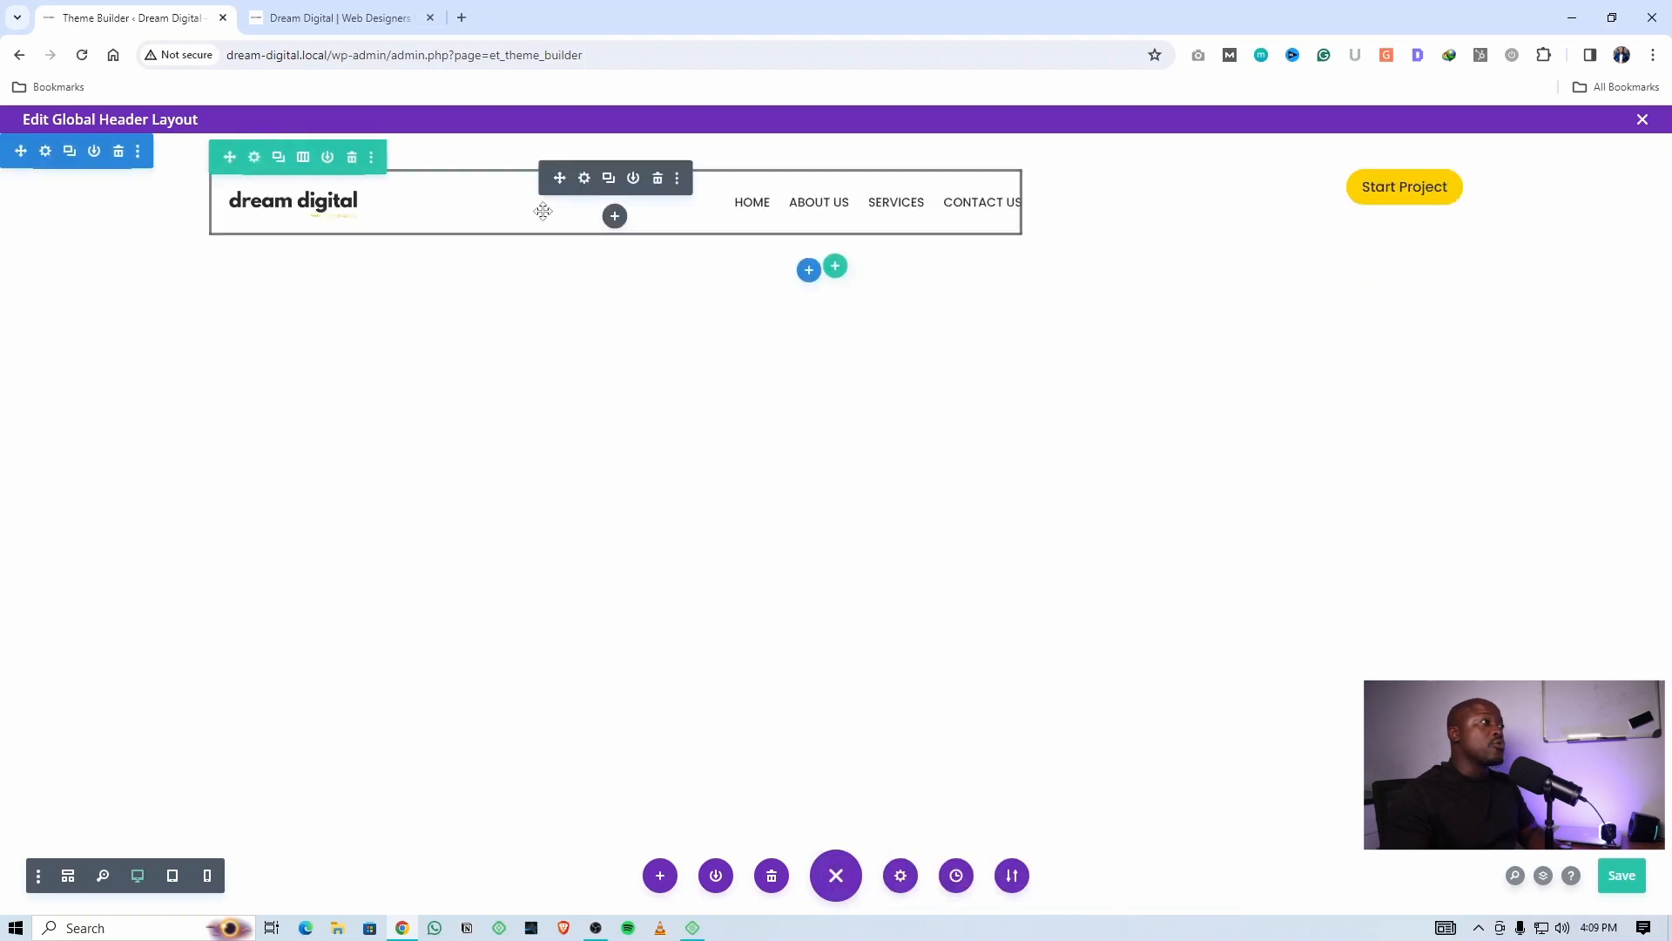
# Set the header row's top and bottom padding to 0 and apply the row settings
pyautogui.click(390, 157)
pyautogui.click(962, 421)
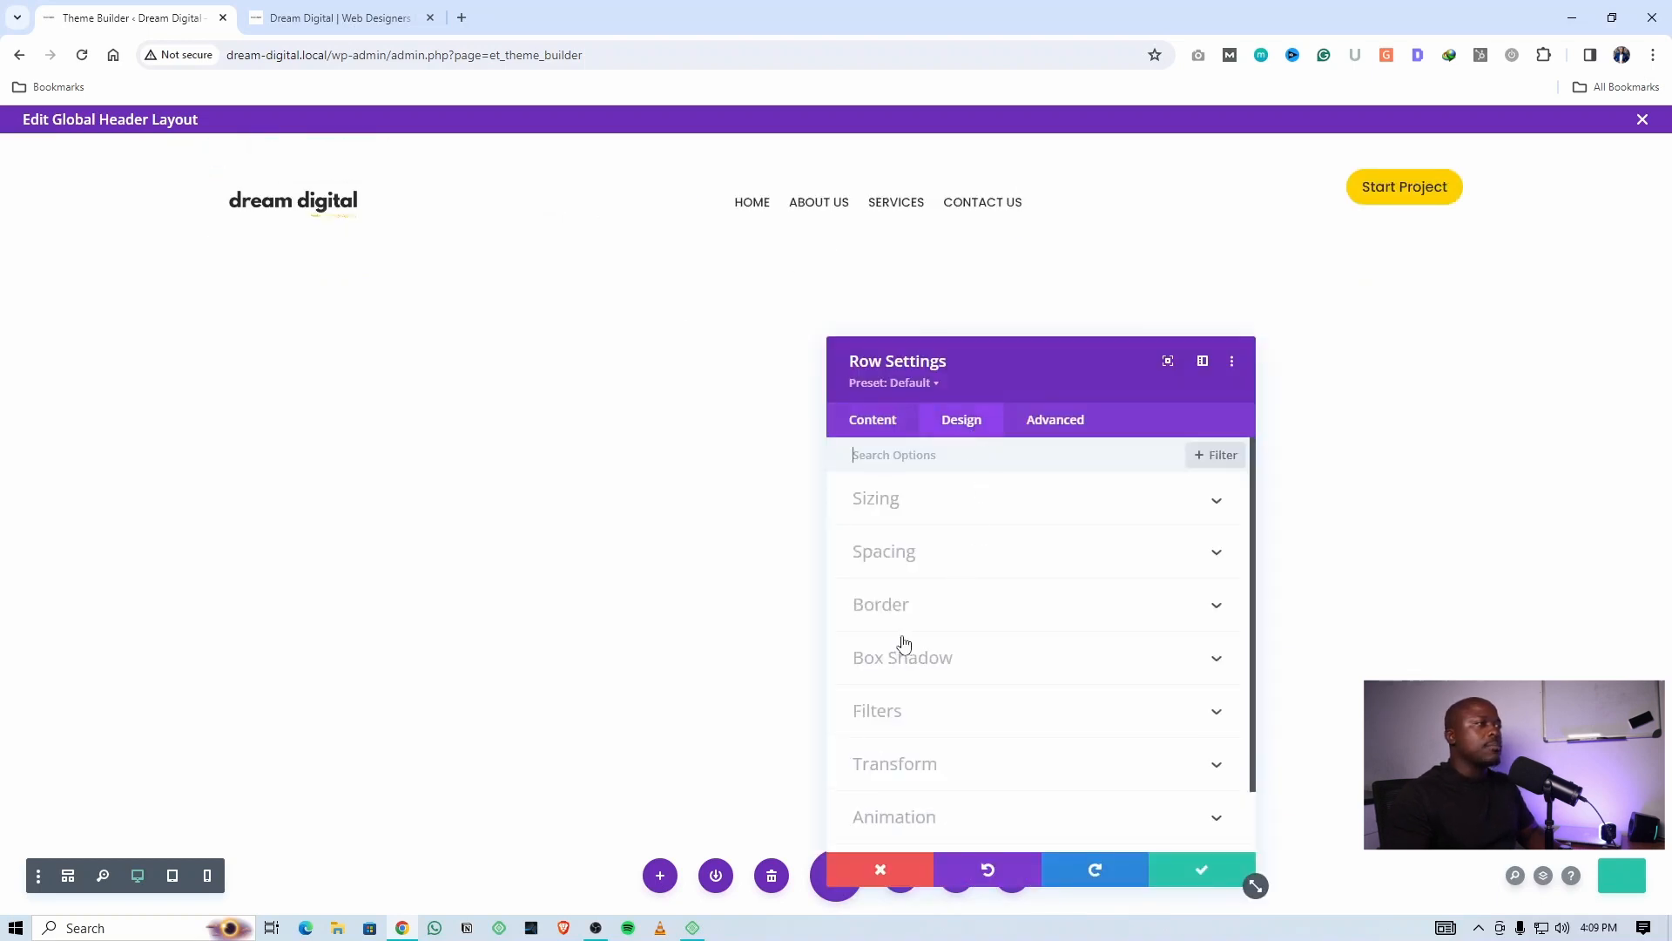
pyautogui.click(903, 553)
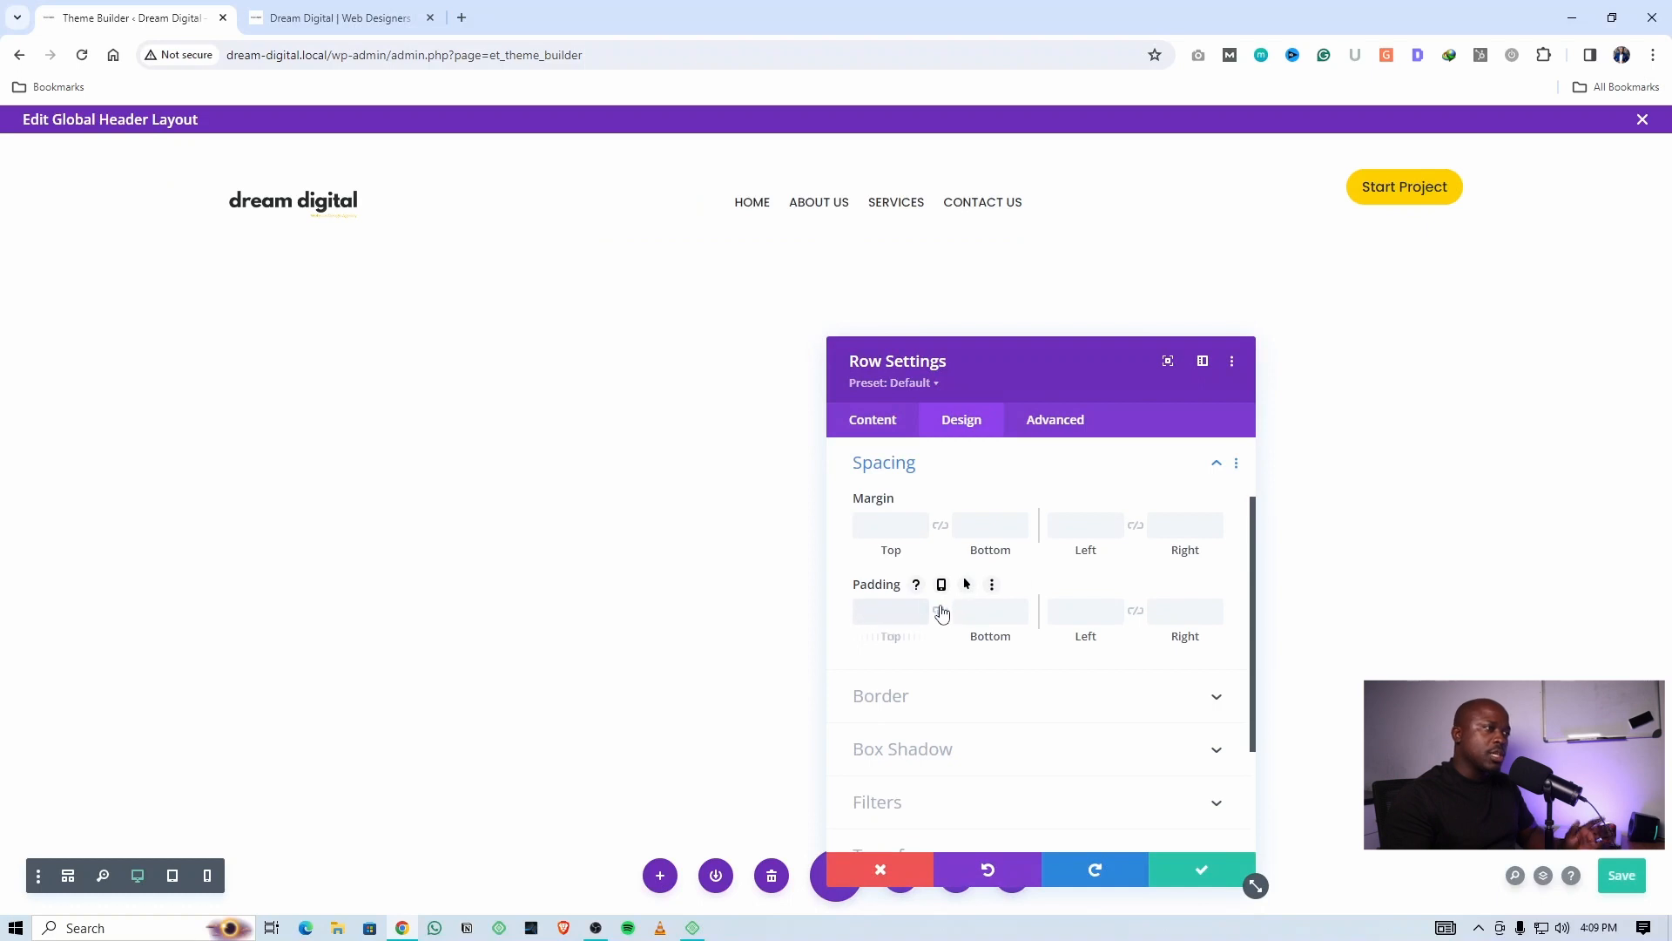
pyautogui.click(892, 611)
pyautogui.write('0')
pyautogui.press('Return')
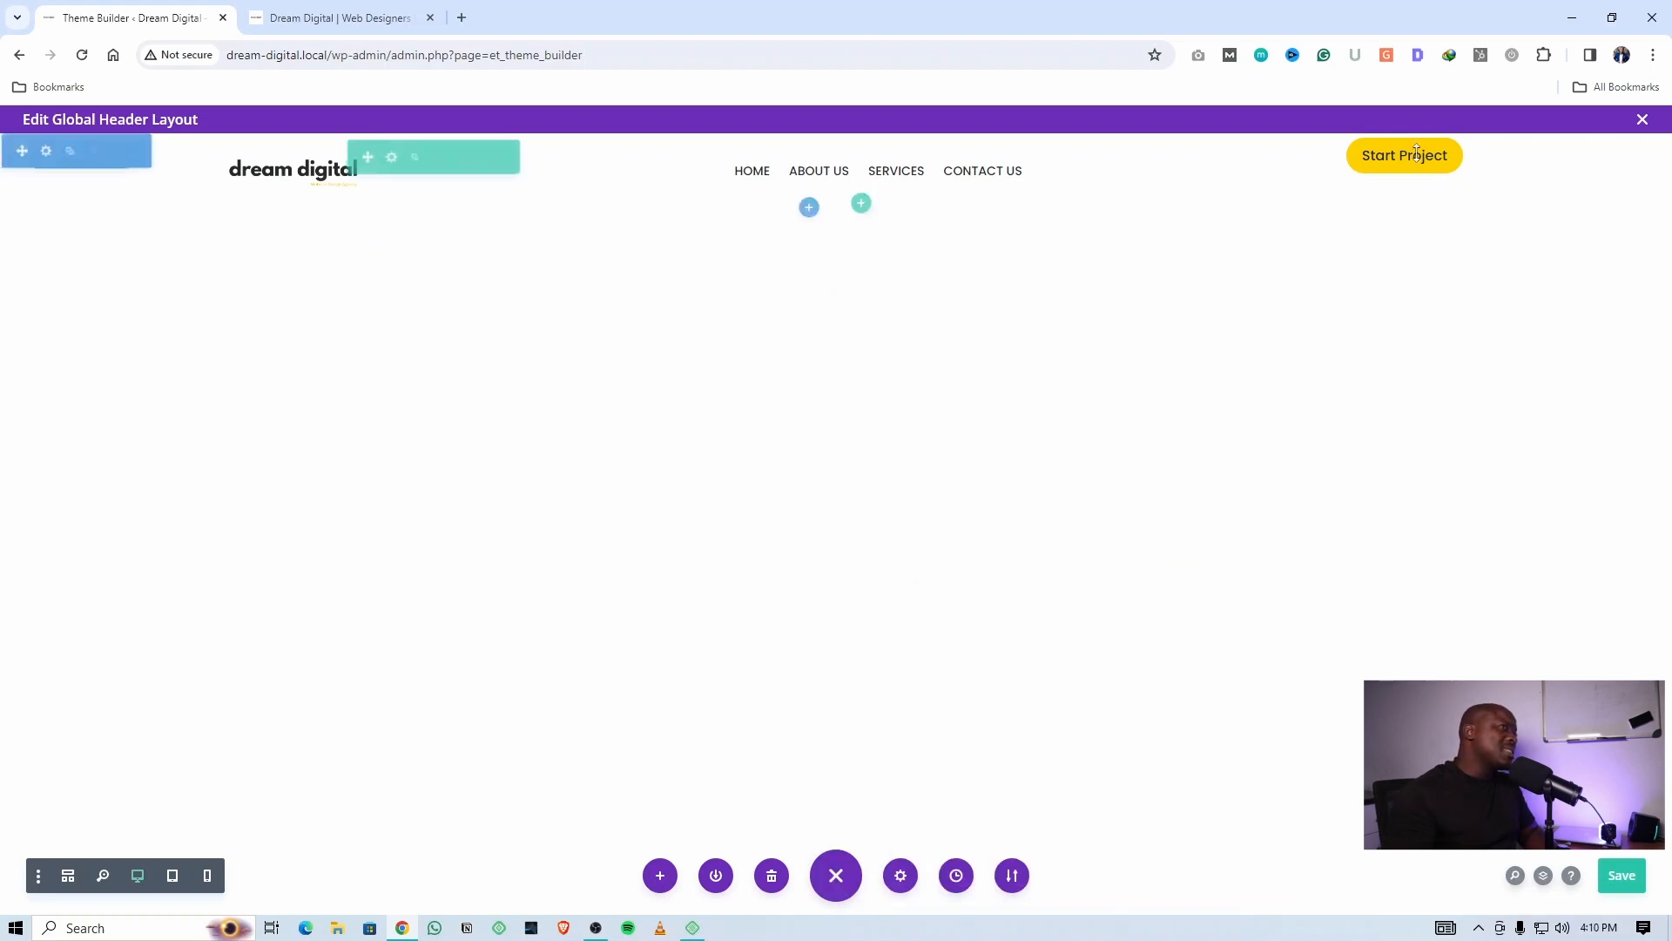
# Give the Start Project button a top margin of 18px to line it up with the menu, and save the changes
pyautogui.moveTo(1418, 164)
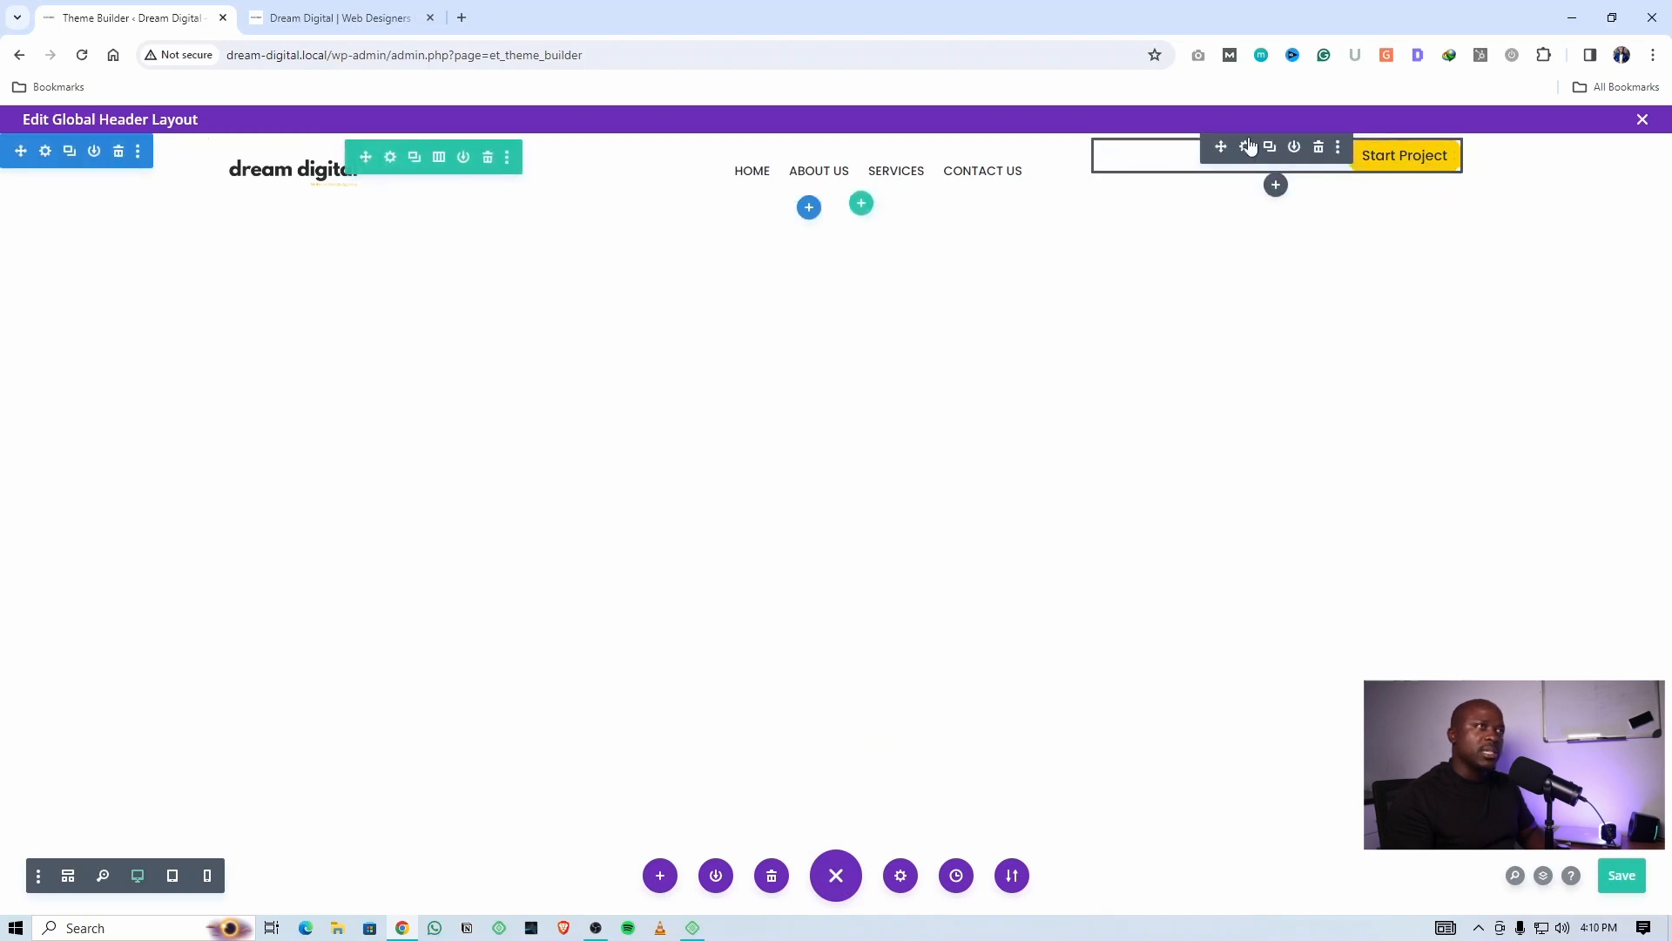
pyautogui.click(1246, 149)
pyautogui.click(962, 420)
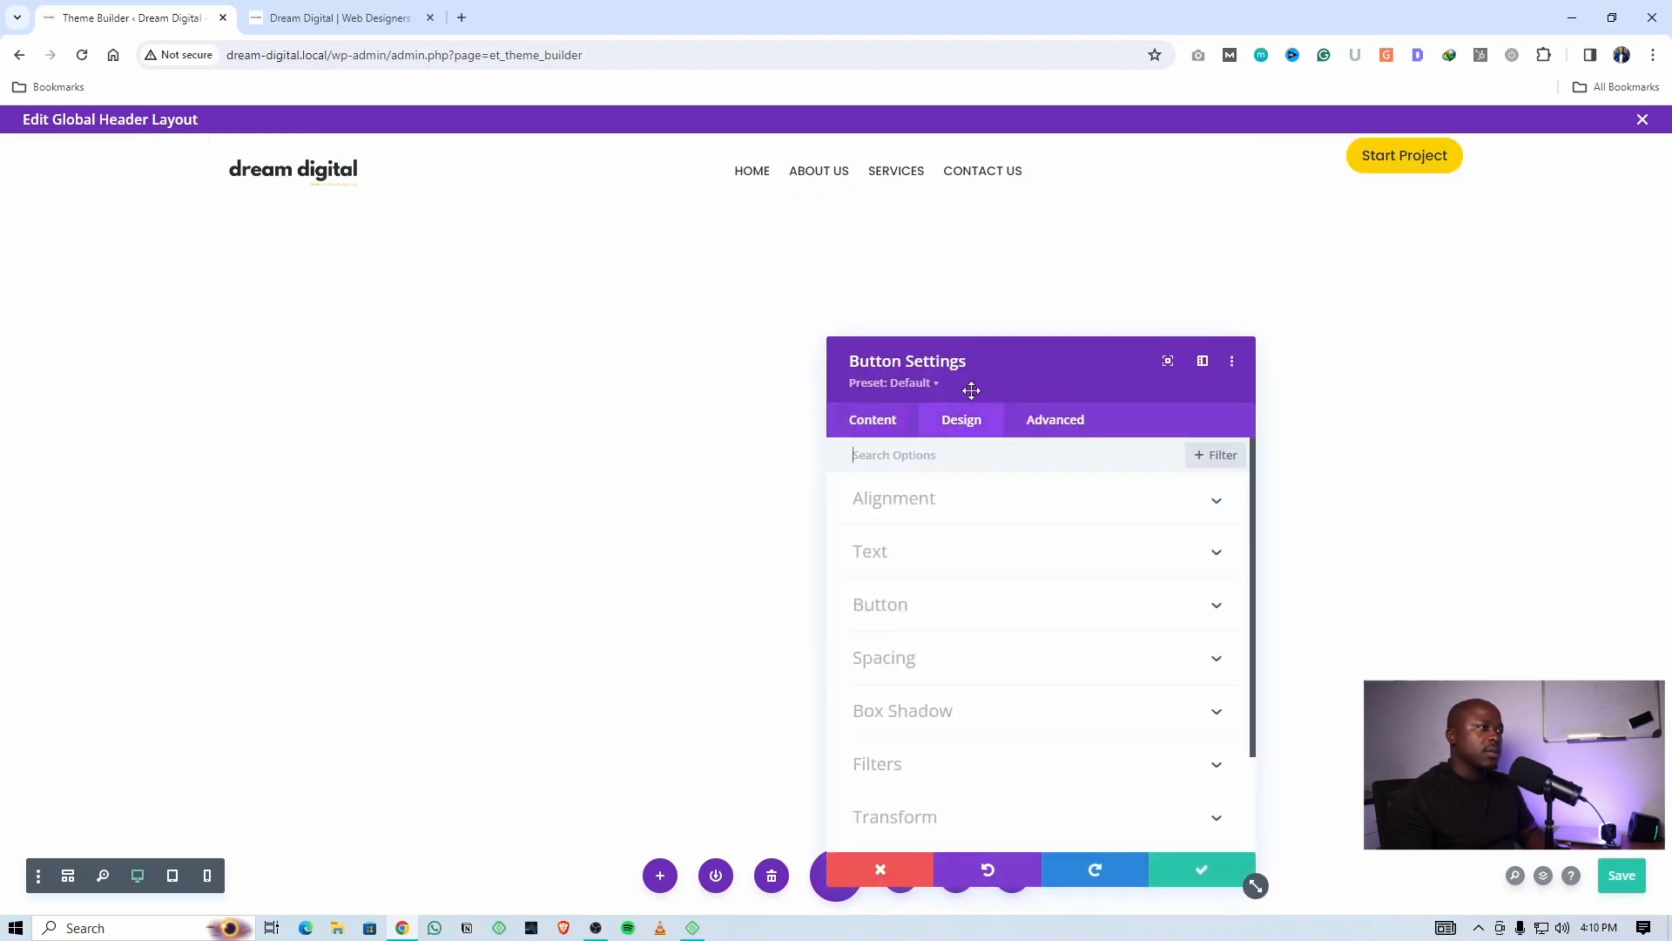
pyautogui.click(884, 647)
pyautogui.click(915, 524)
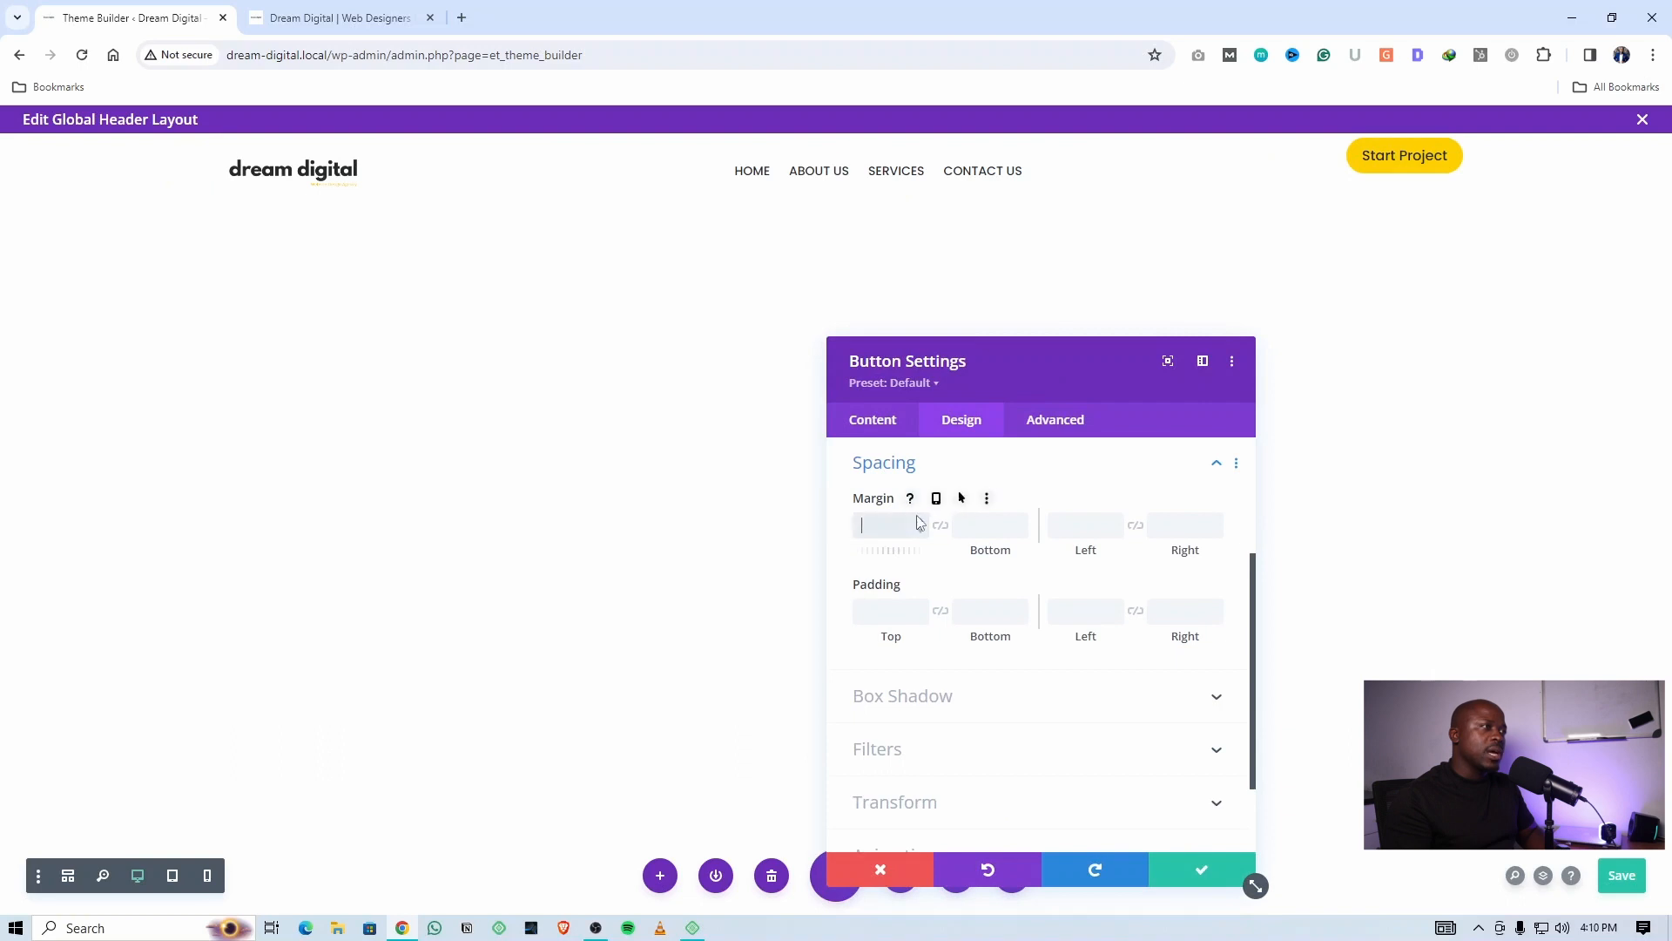
pyautogui.click(920, 518)
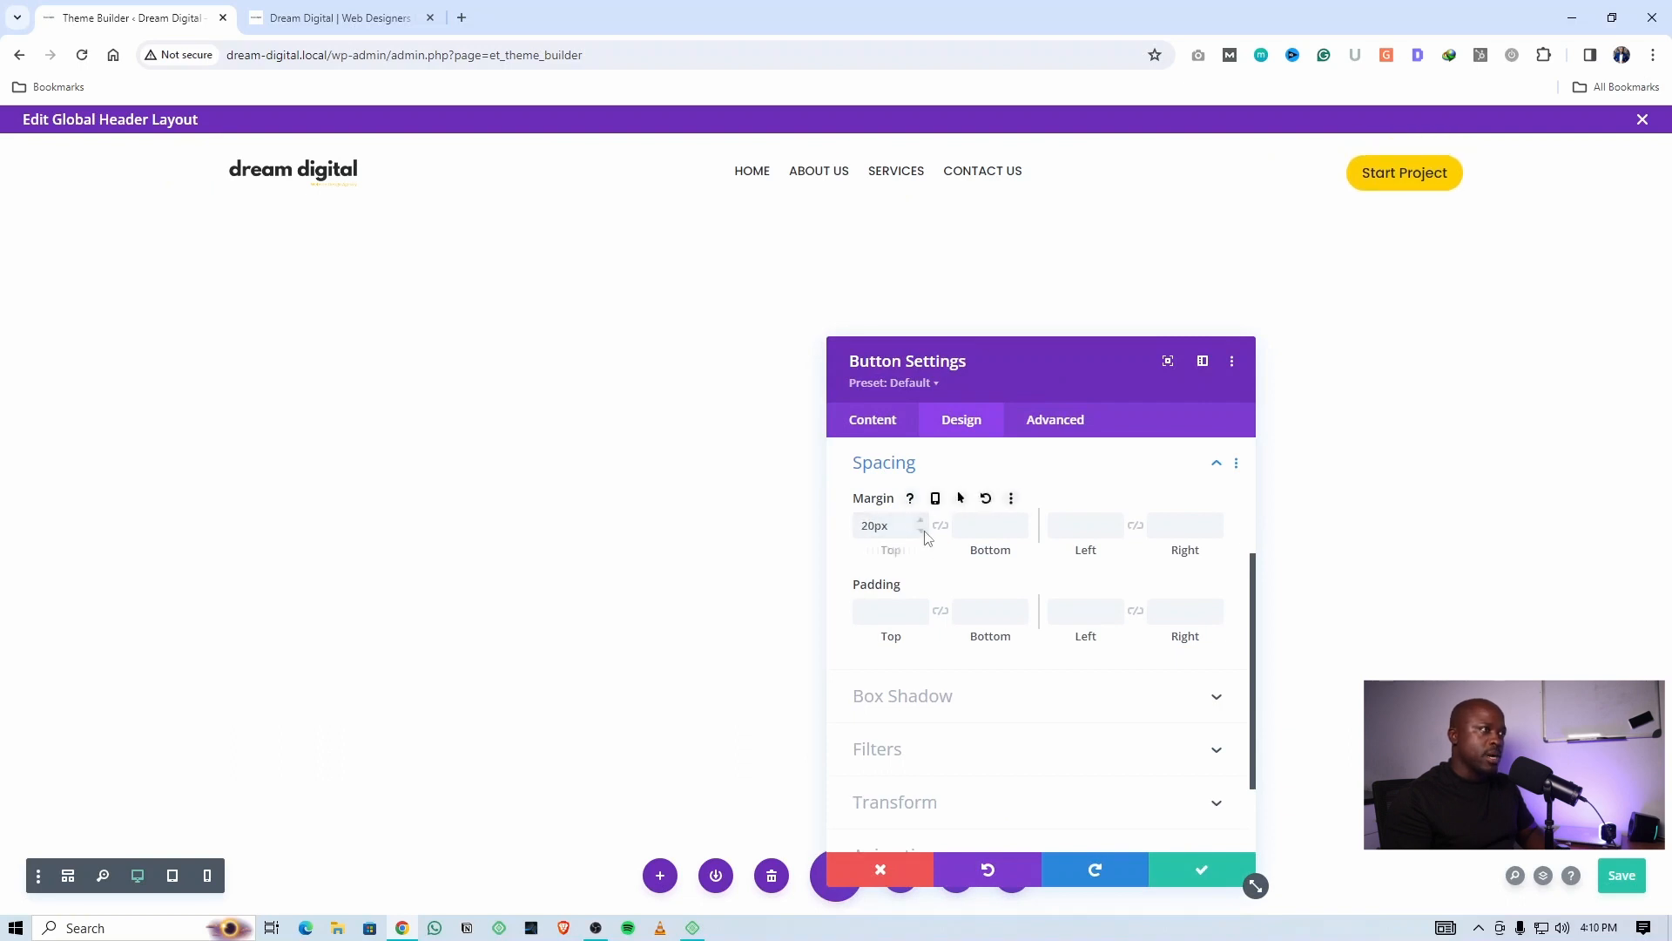
pyautogui.click(923, 529)
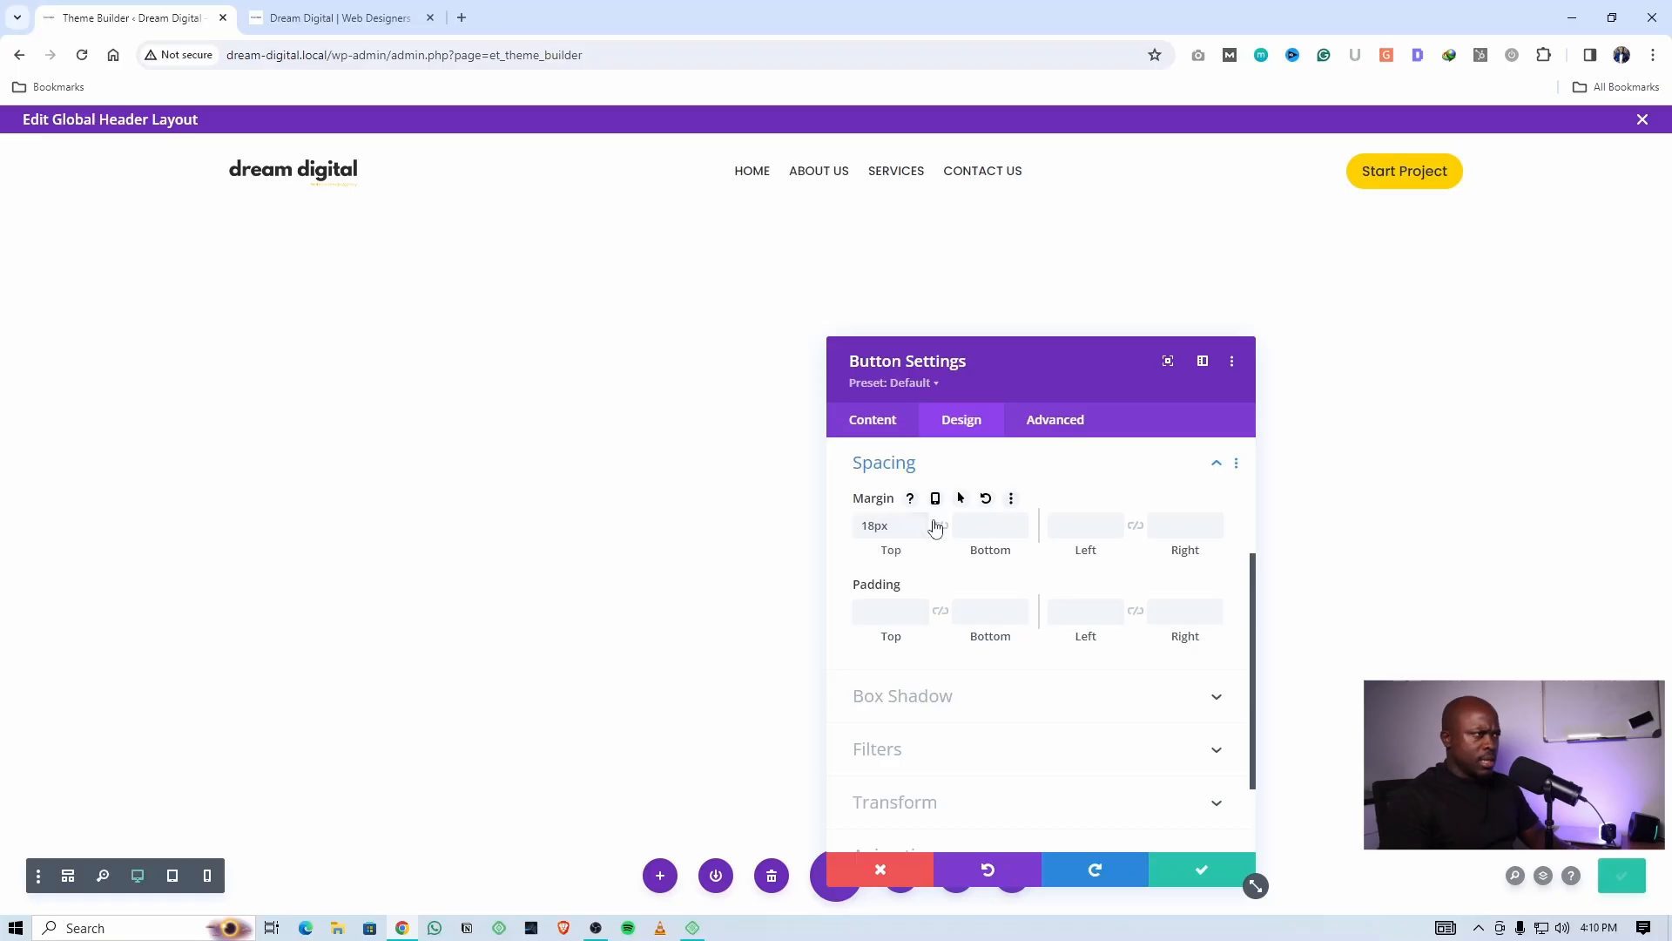
pyautogui.click(919, 519)
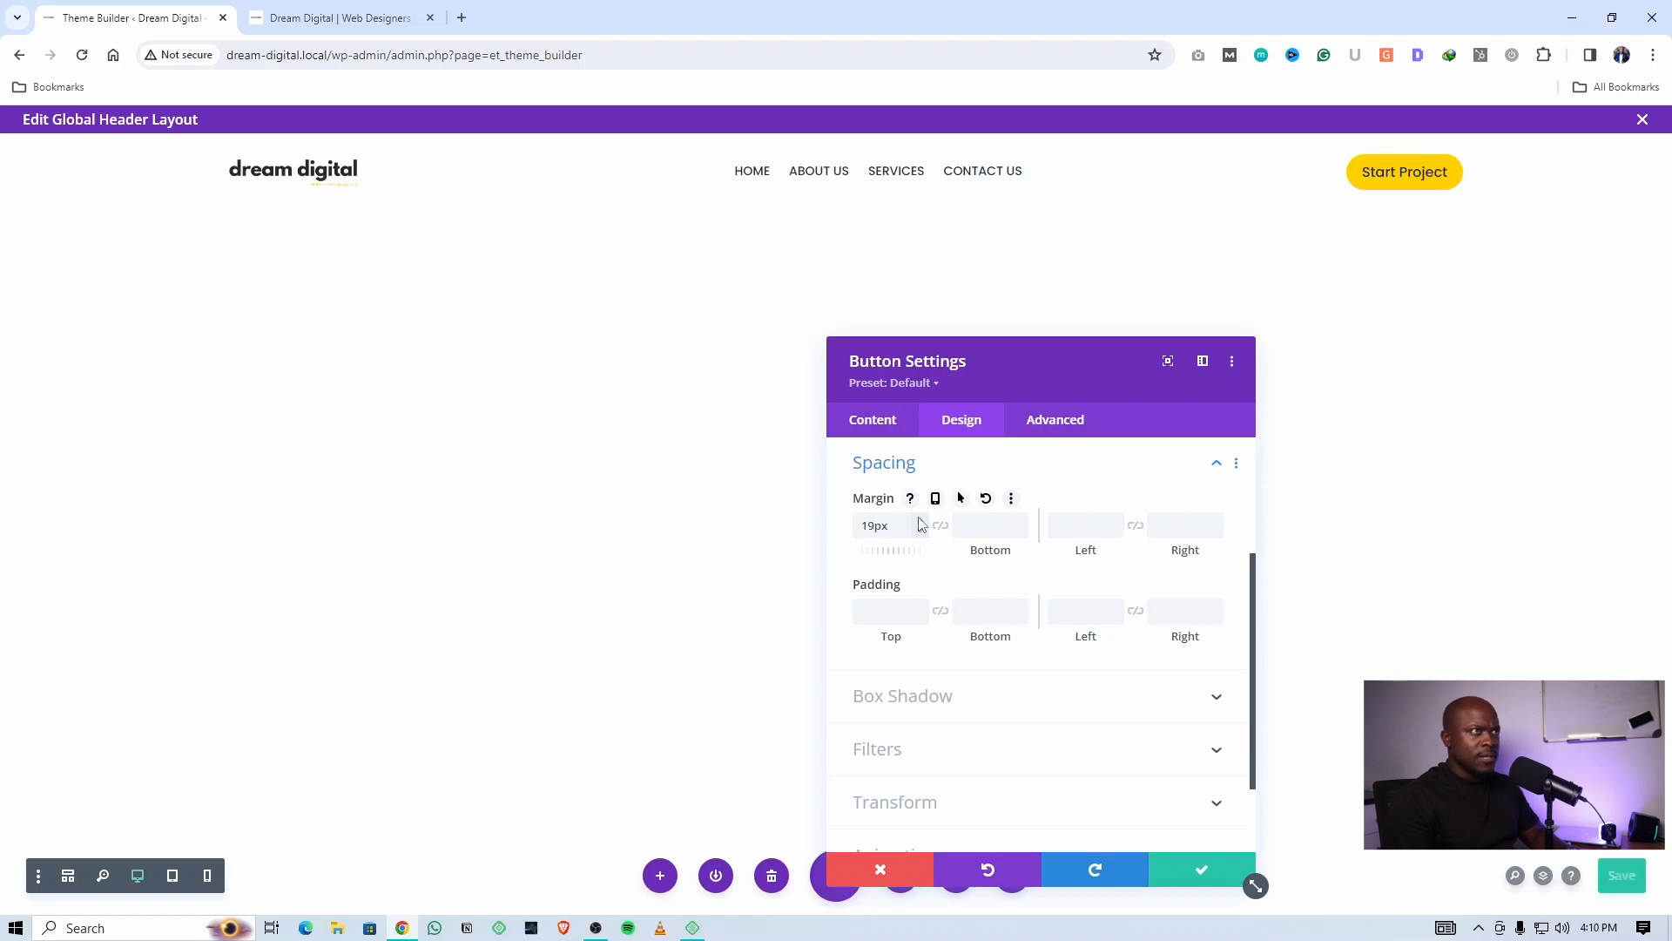
pyautogui.click(919, 522)
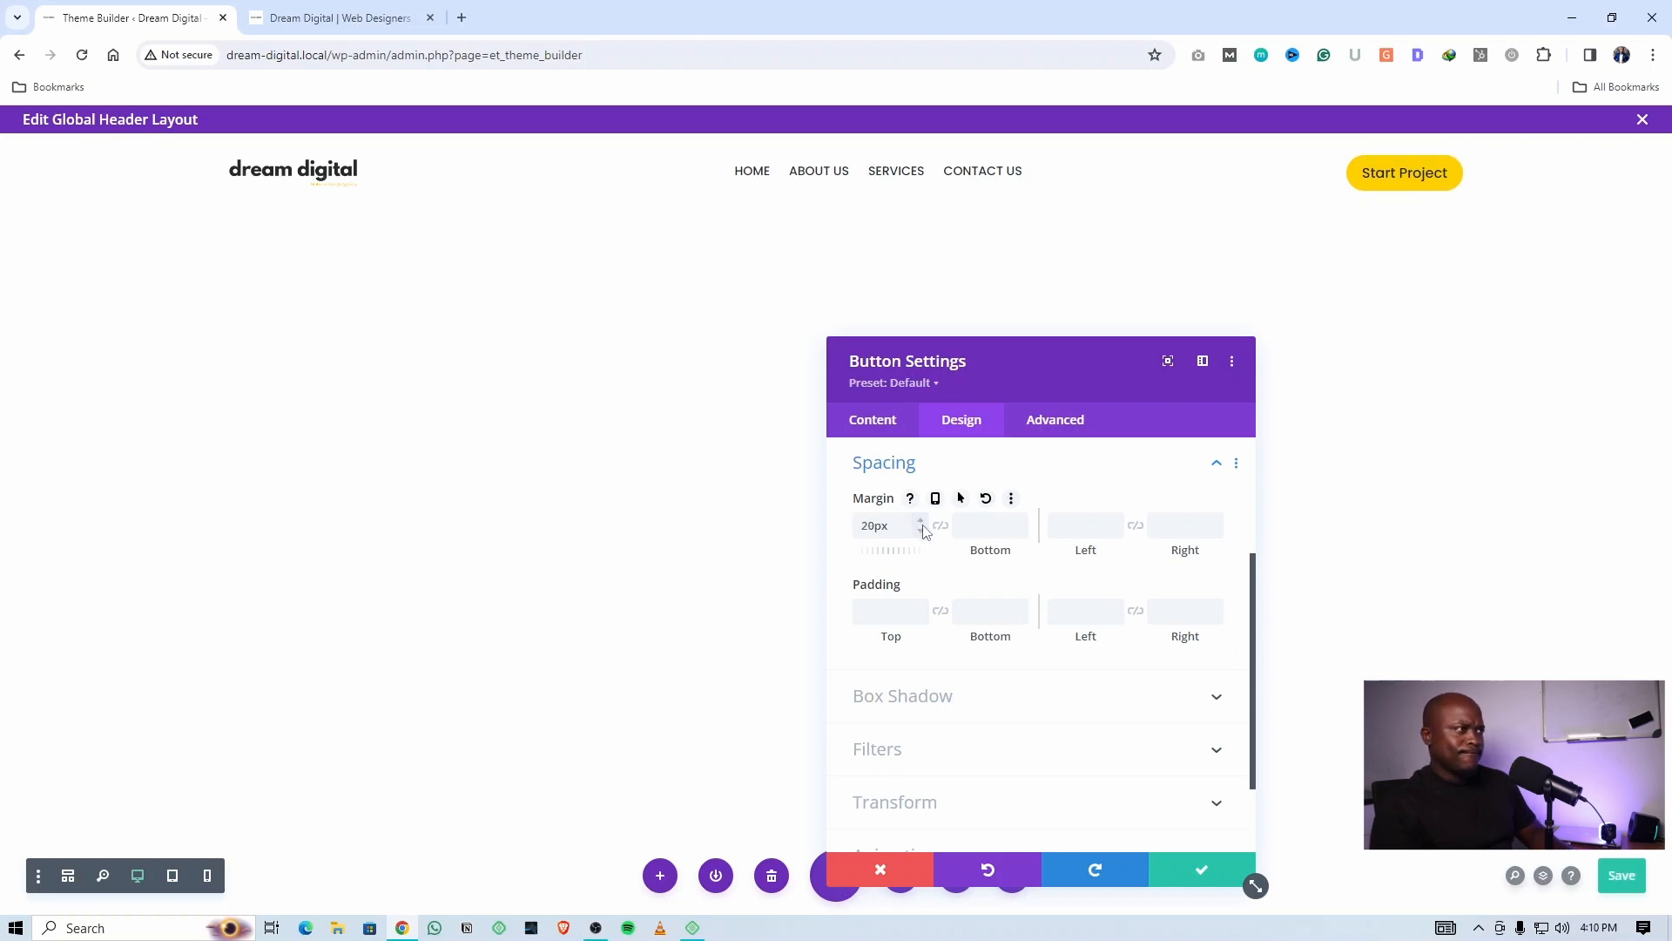
pyautogui.click(920, 532)
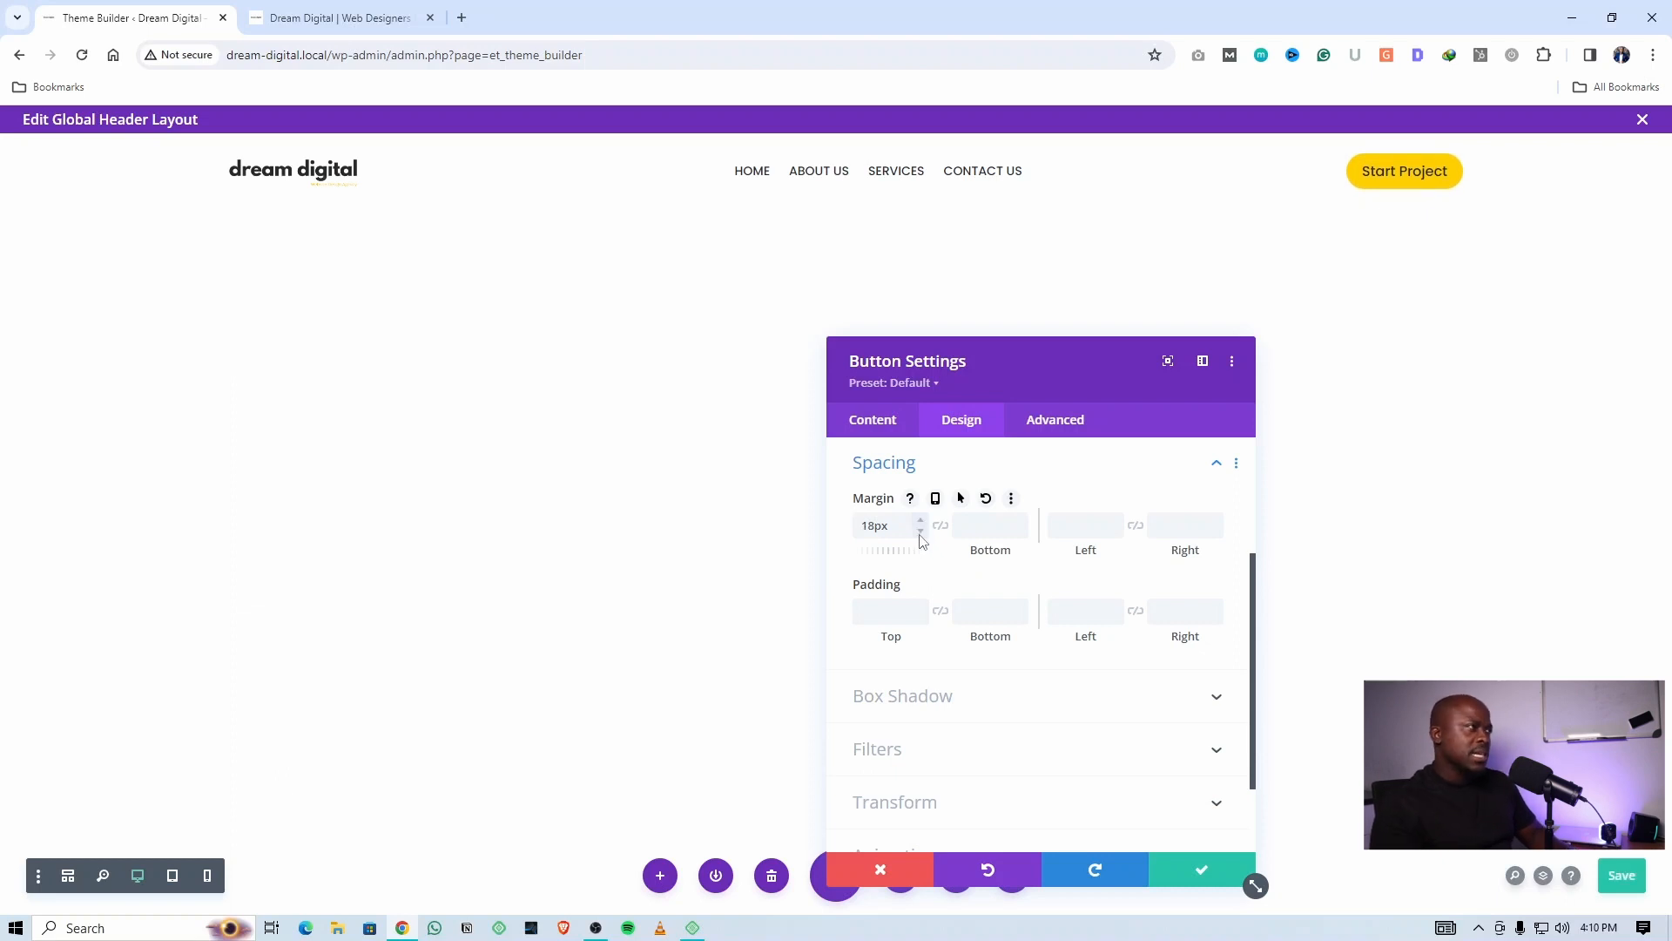
pyautogui.click(1202, 869)
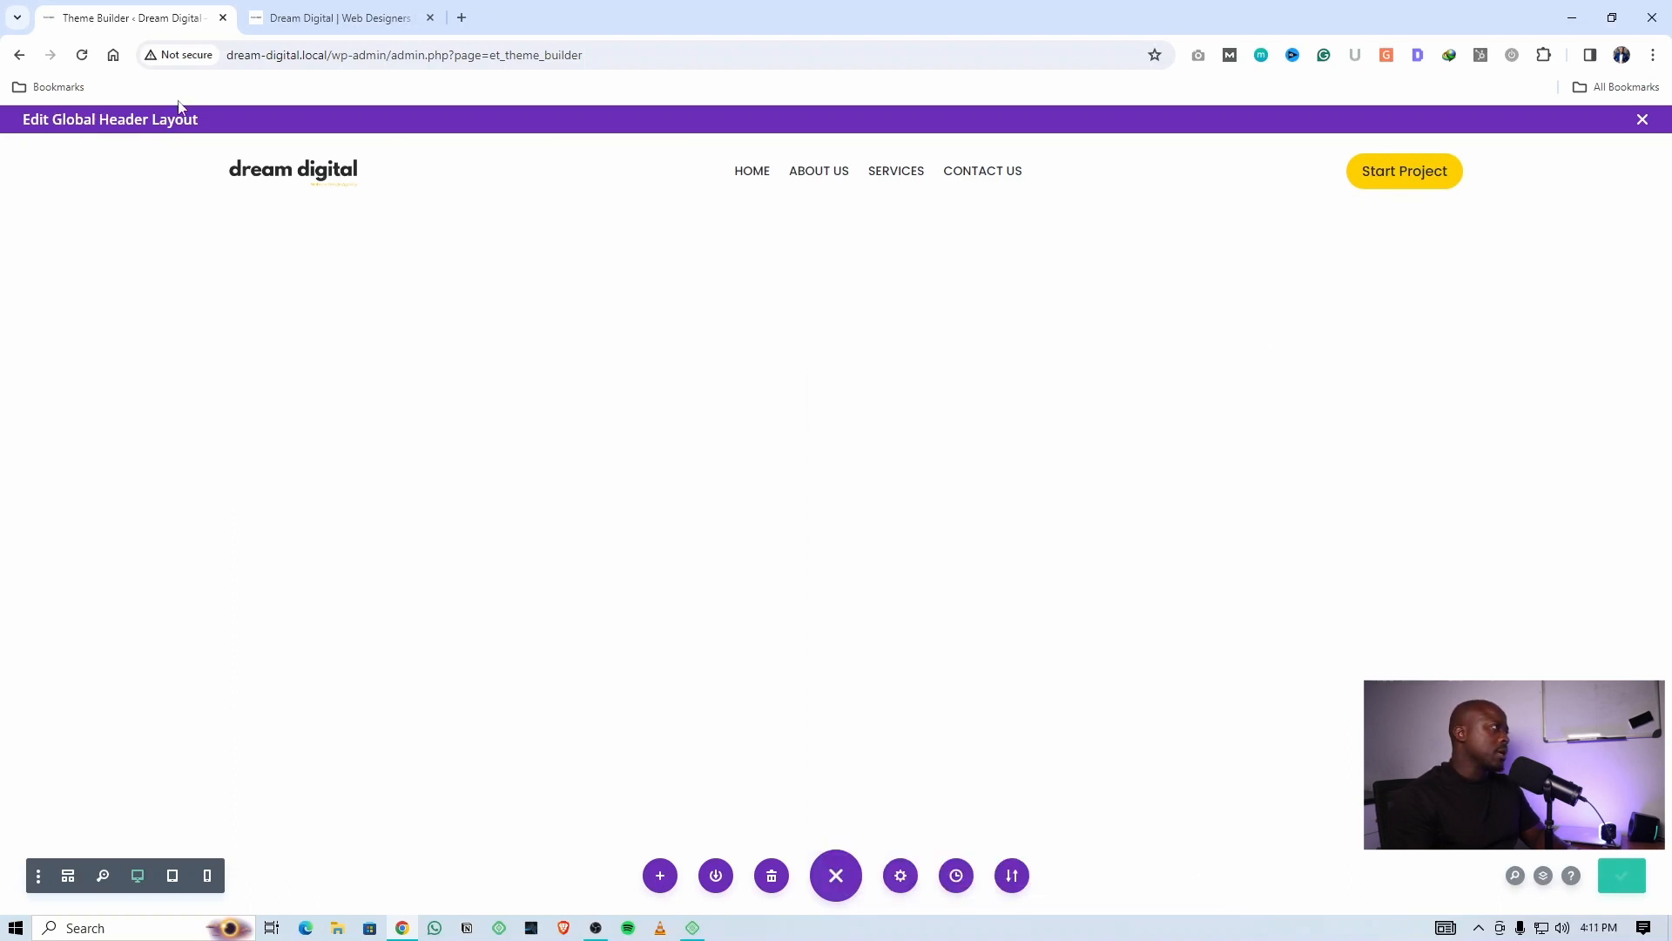
# Reload the live homepage to check whether the new header appears there
pyautogui.click(331, 17)
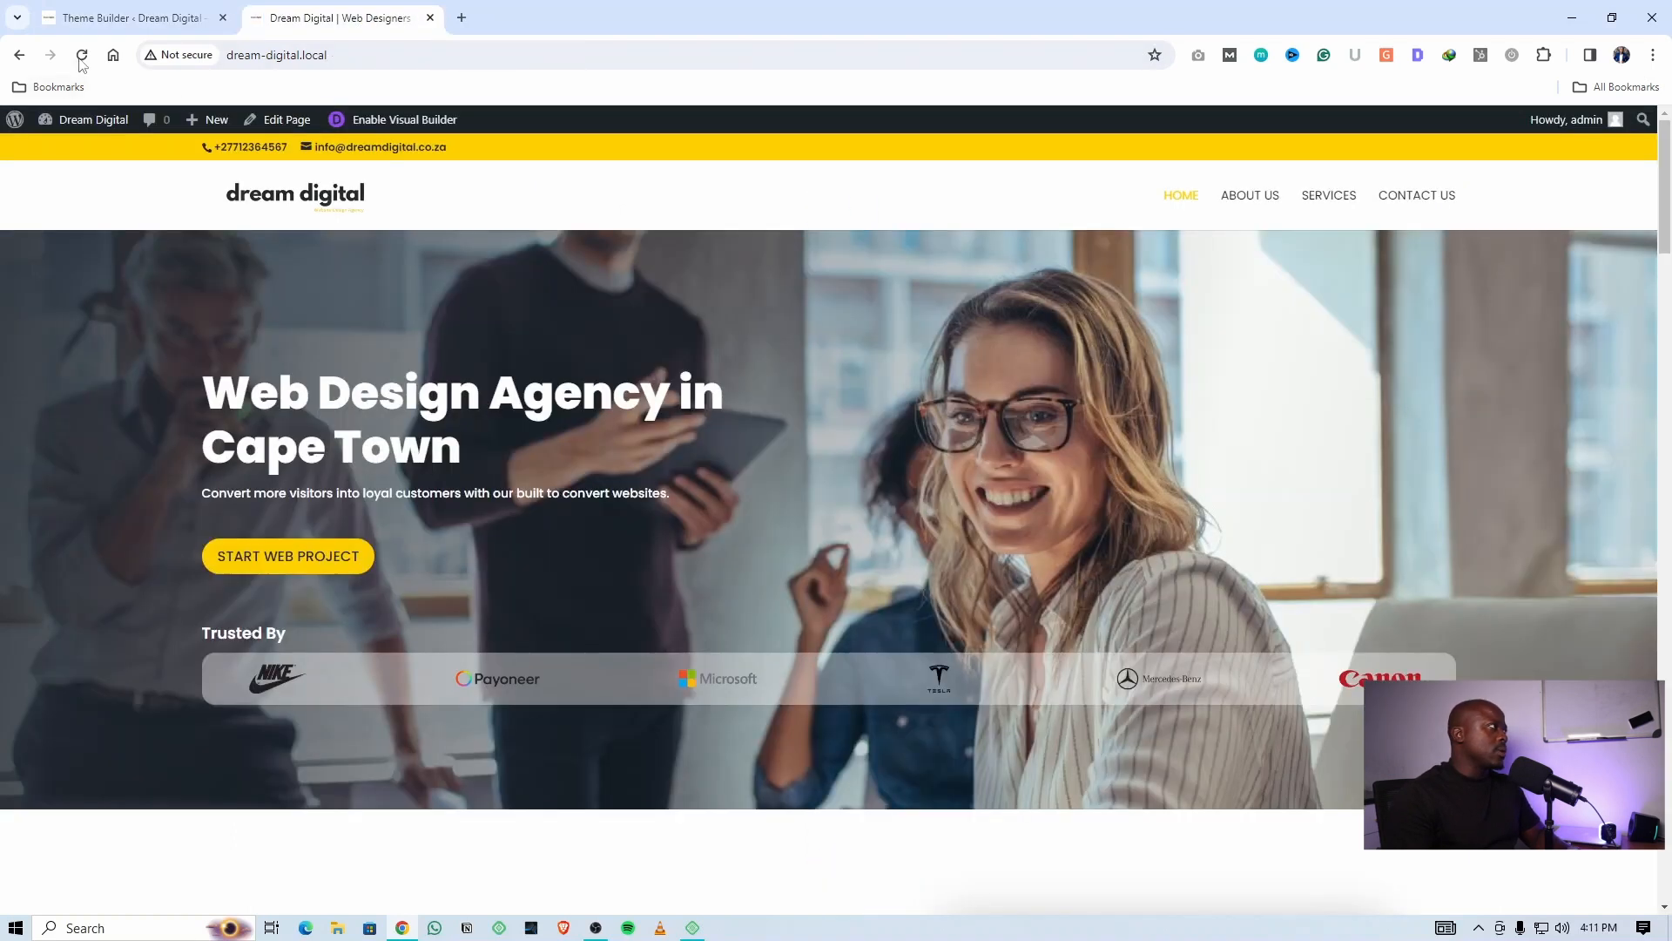
pyautogui.click(81, 56)
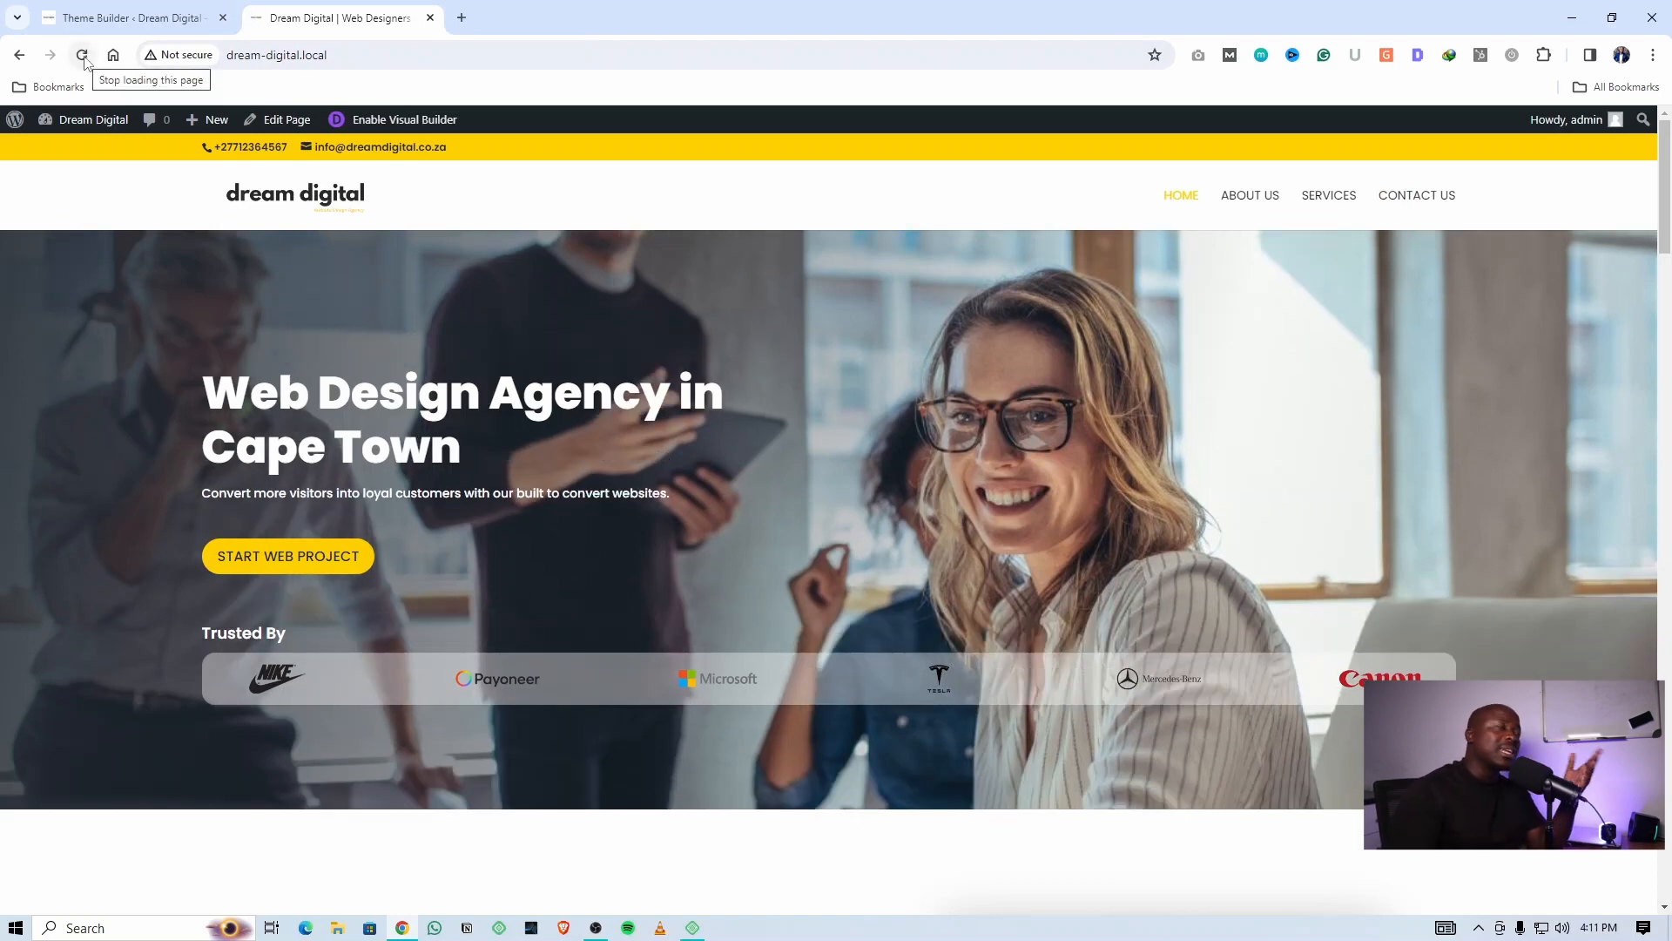
pyautogui.click(138, 18)
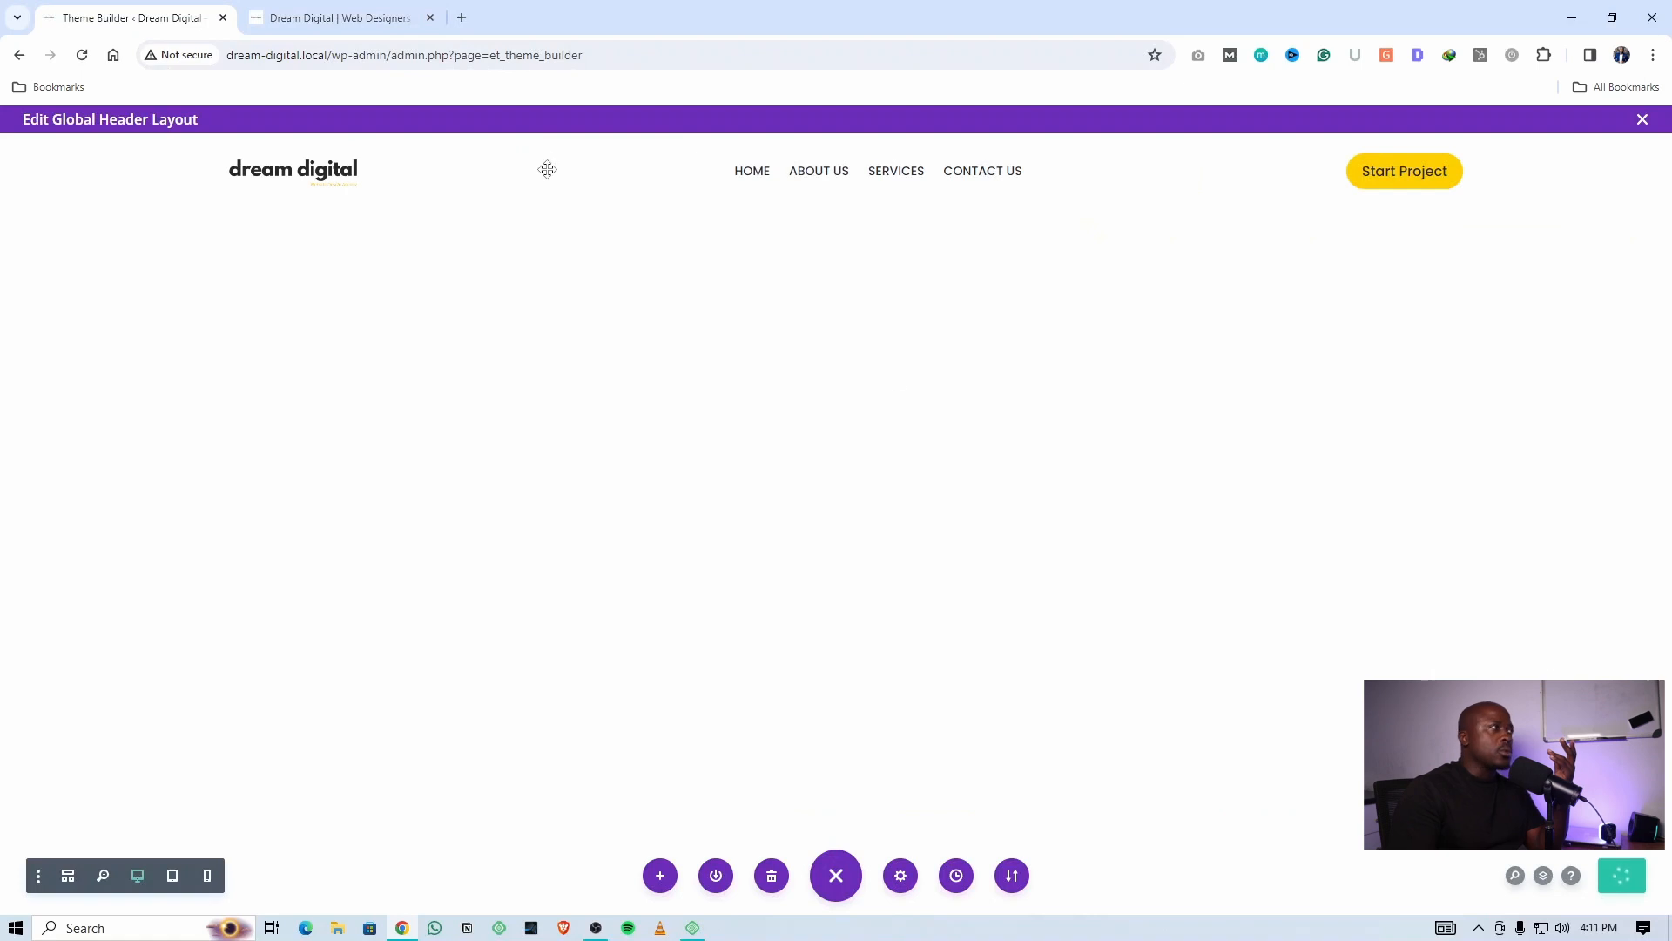
# Close the global header layout editor and save the Theme Builder changes
pyautogui.click(1642, 121)
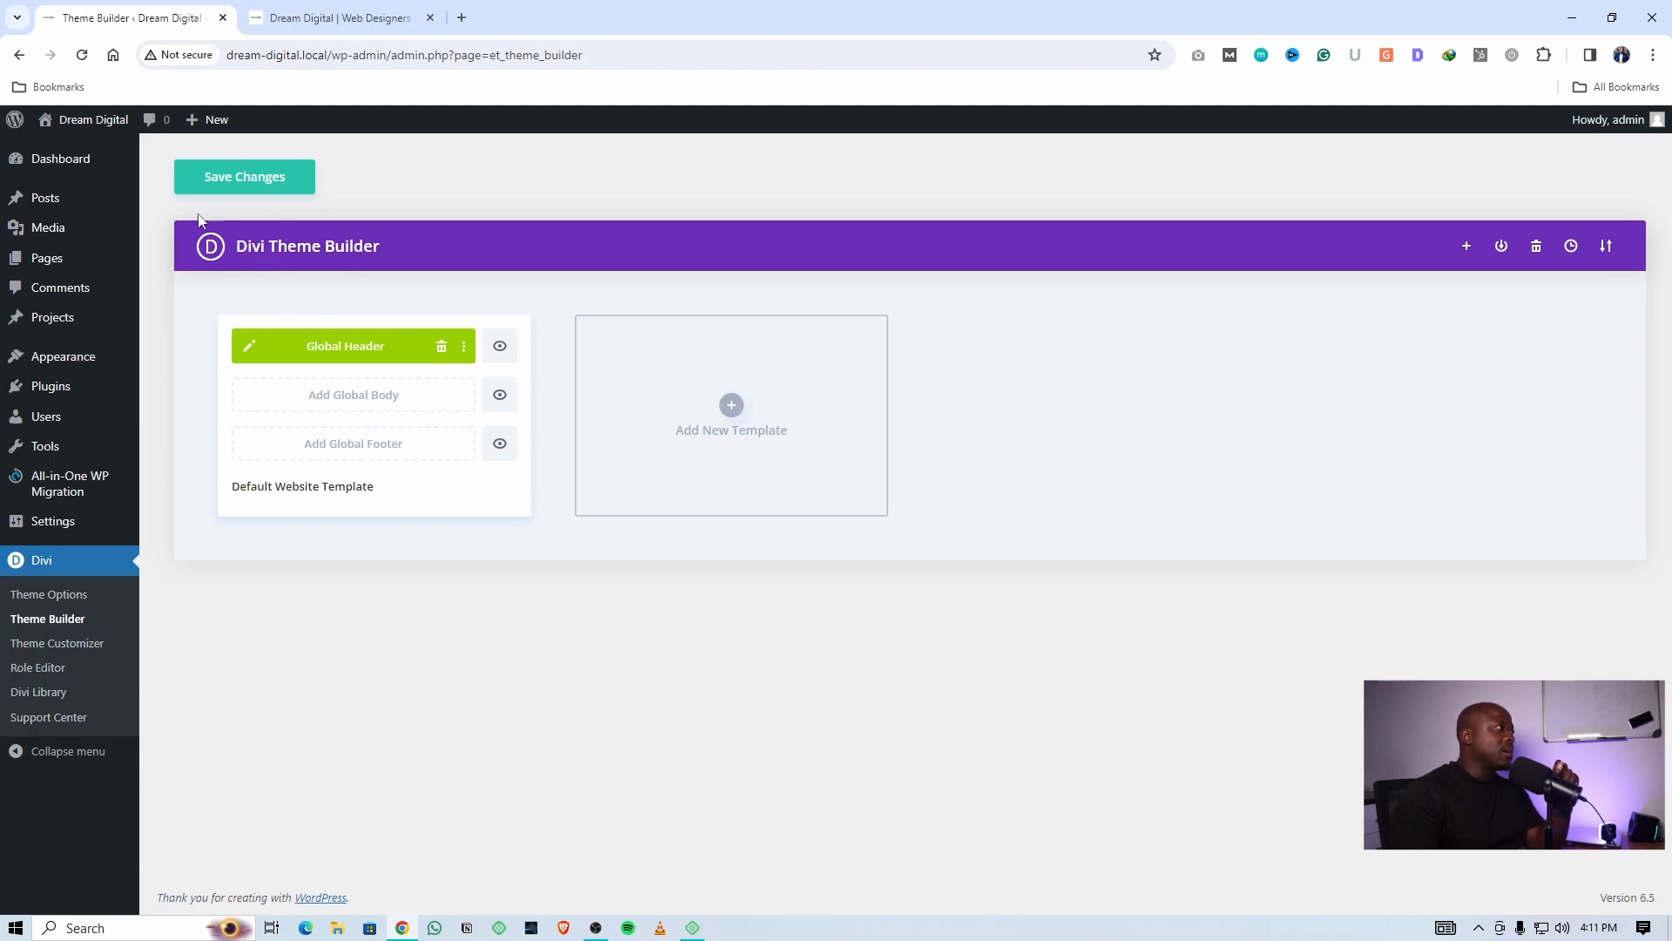
pyautogui.click(246, 180)
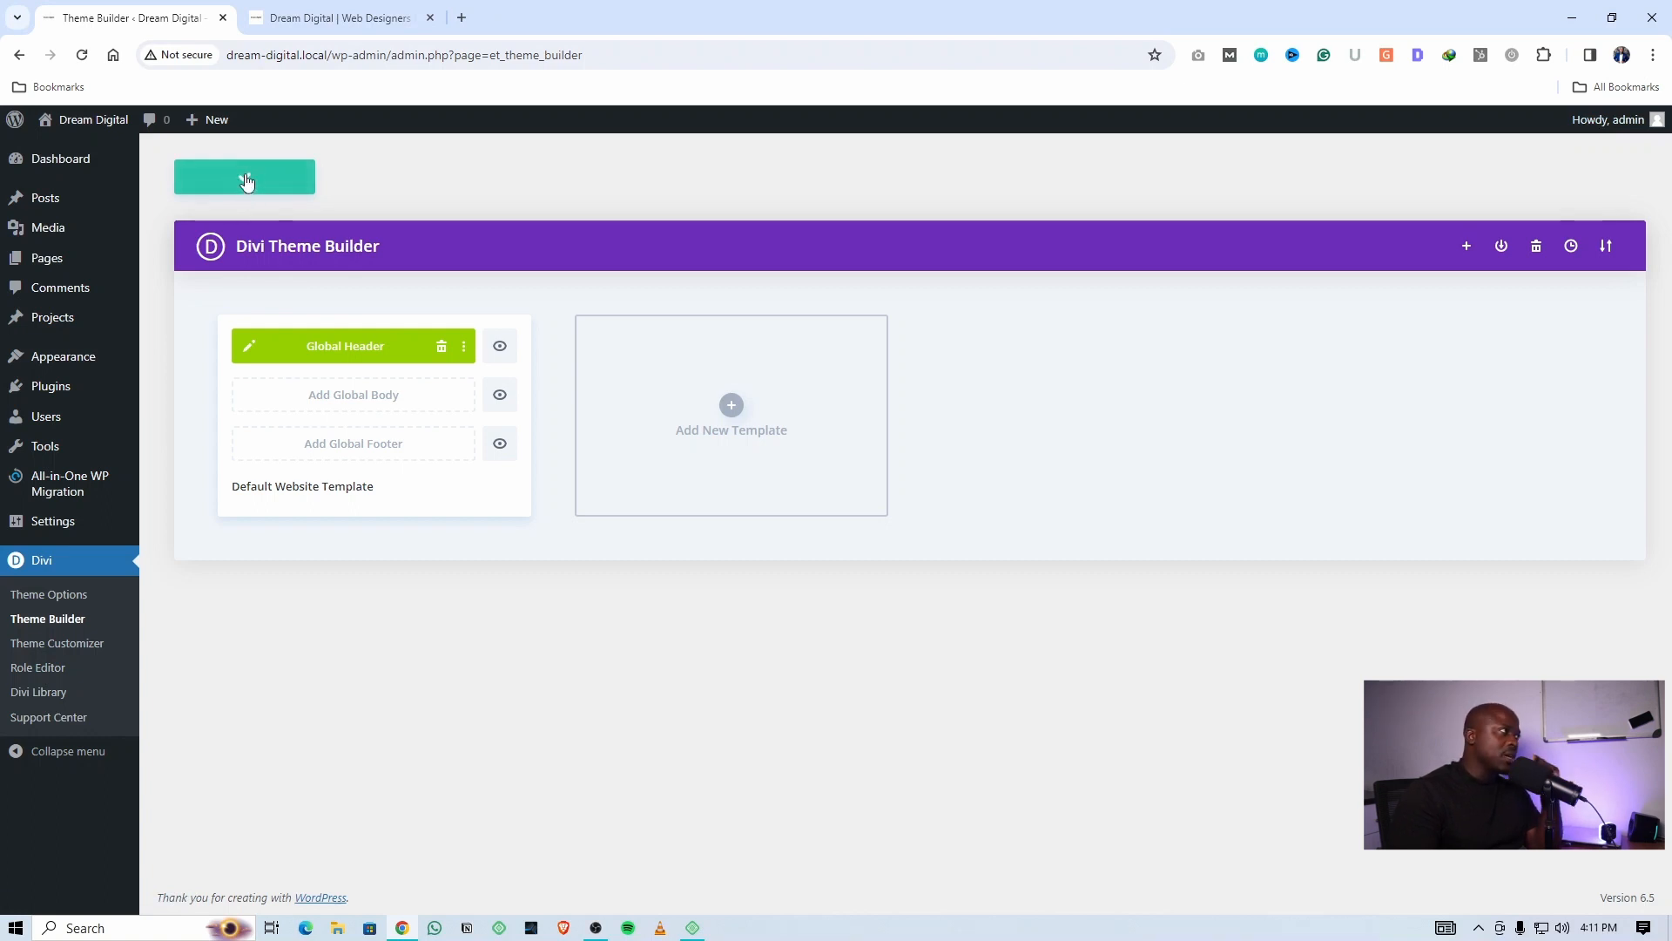
# Reload the live homepage to check the custom header, and try its Start Project button
pyautogui.click(340, 17)
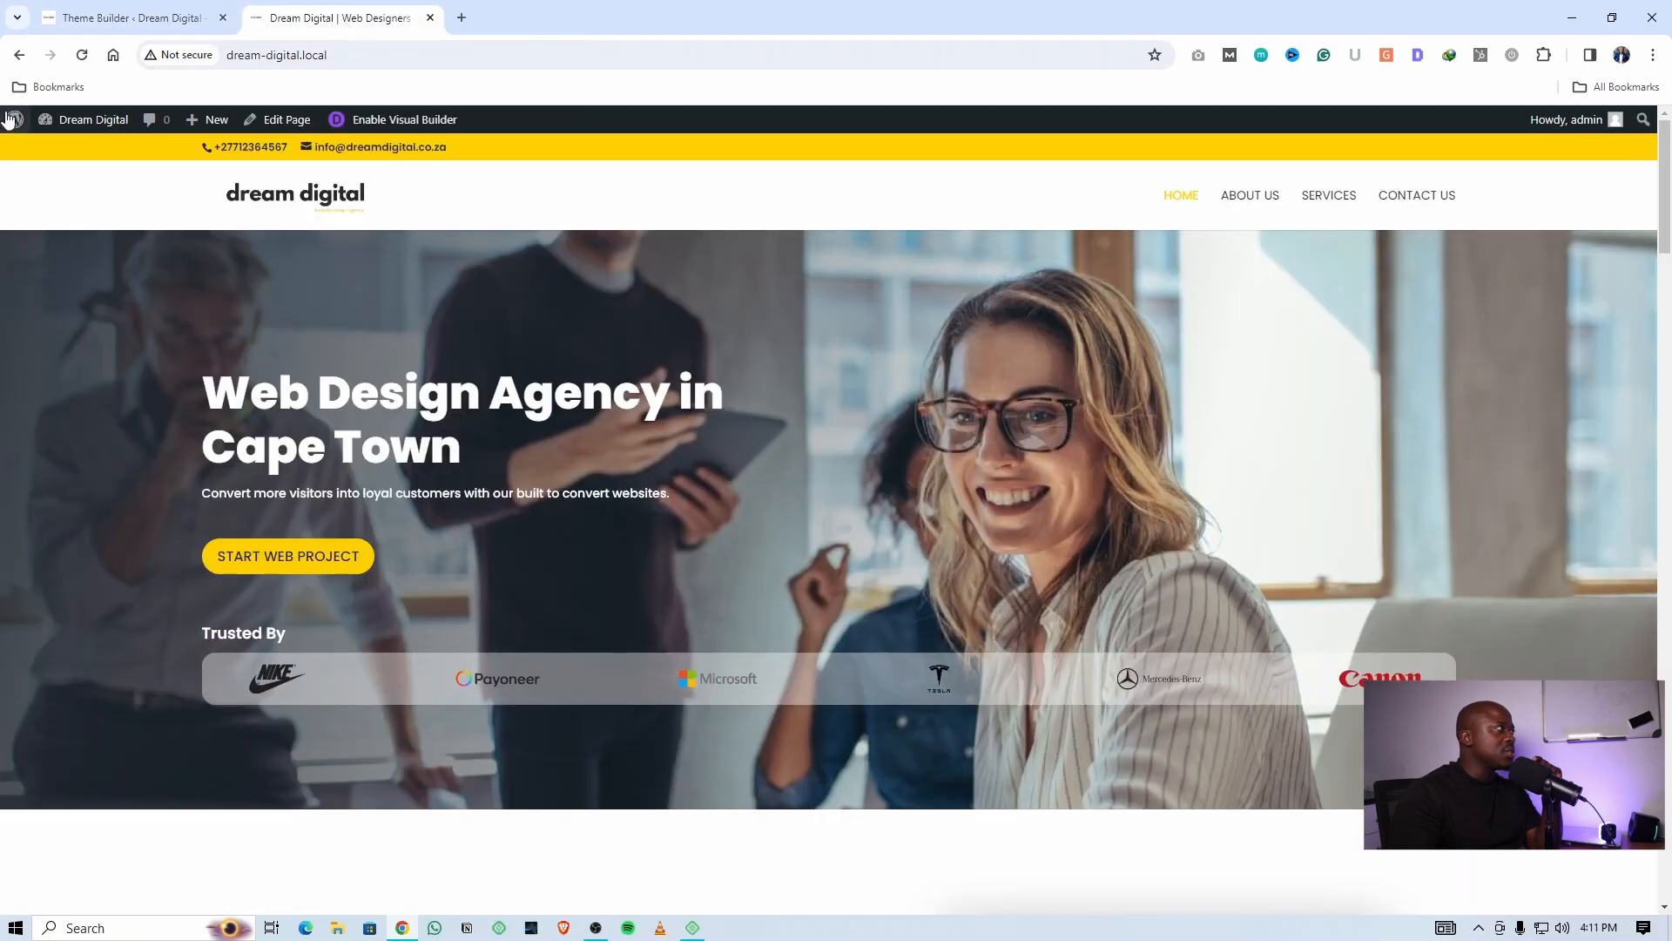
pyautogui.click(82, 55)
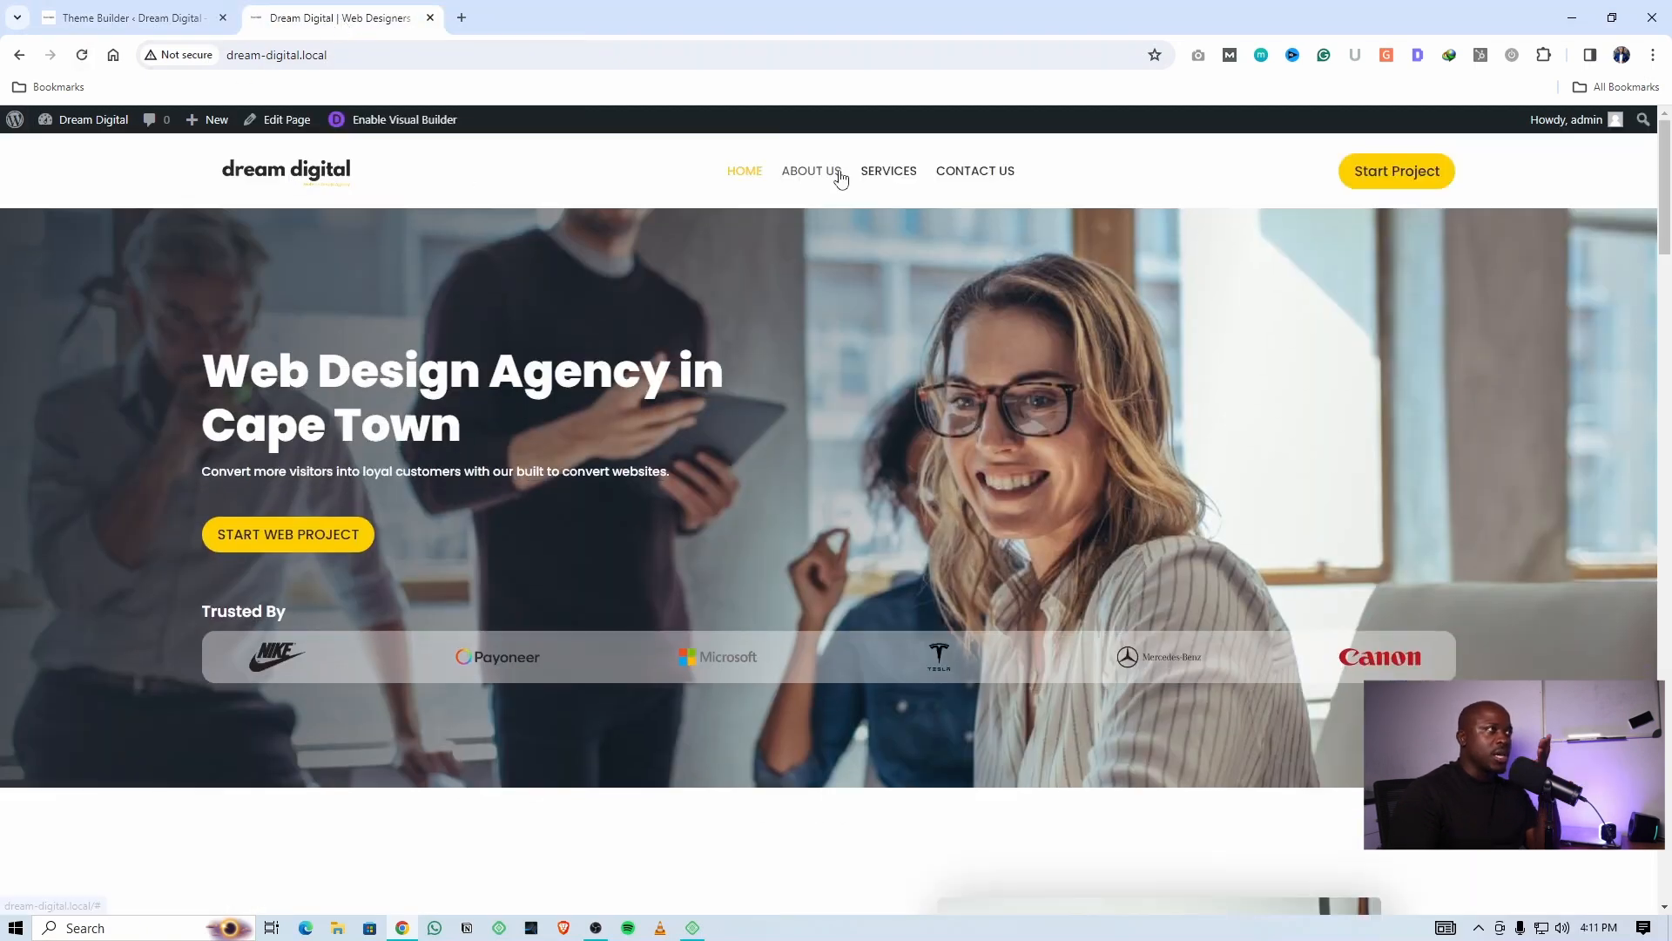
pyautogui.click(1399, 180)
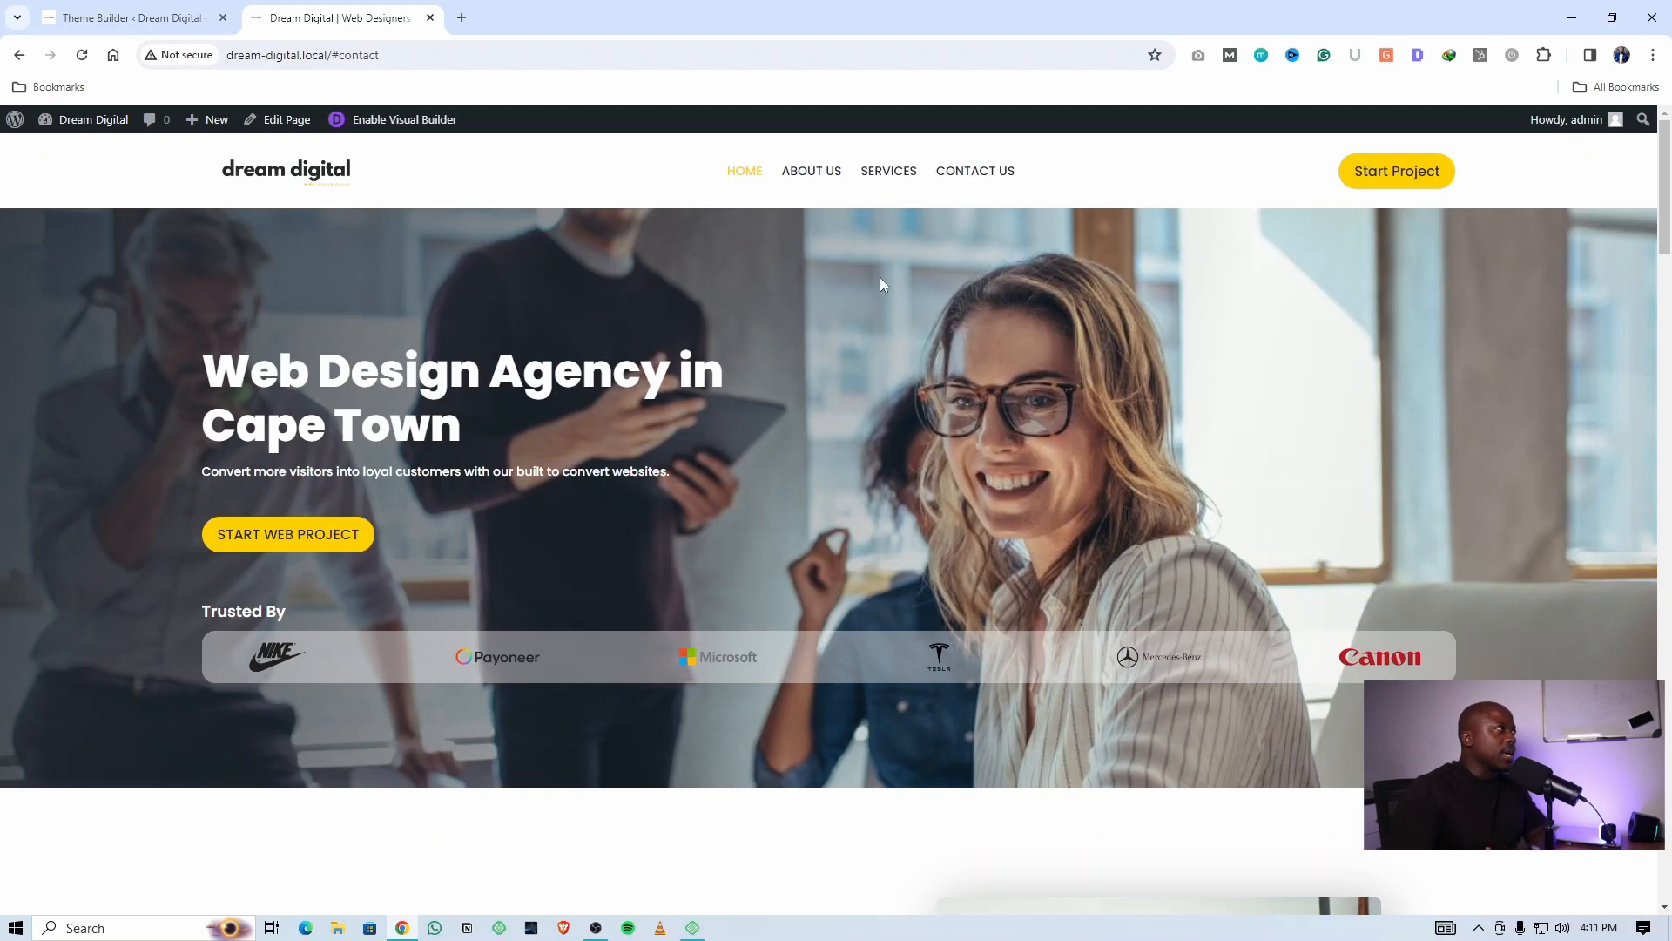
# Return to the Theme Builder and open the global header layout for editing
pyautogui.click(143, 16)
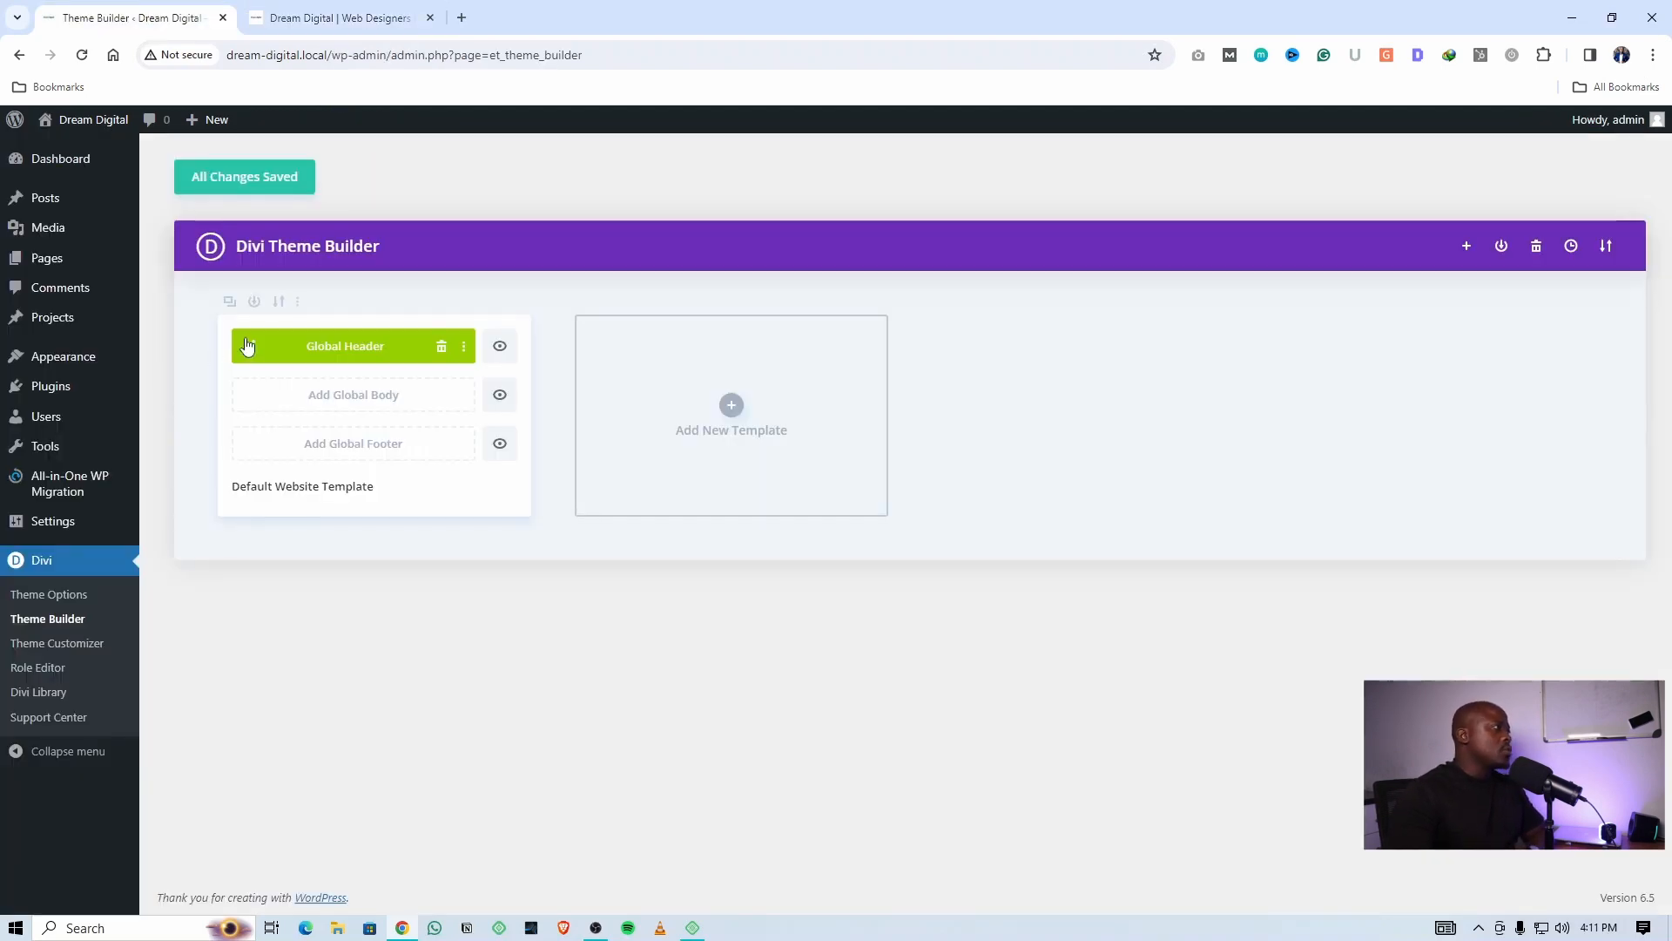
pyautogui.click(247, 346)
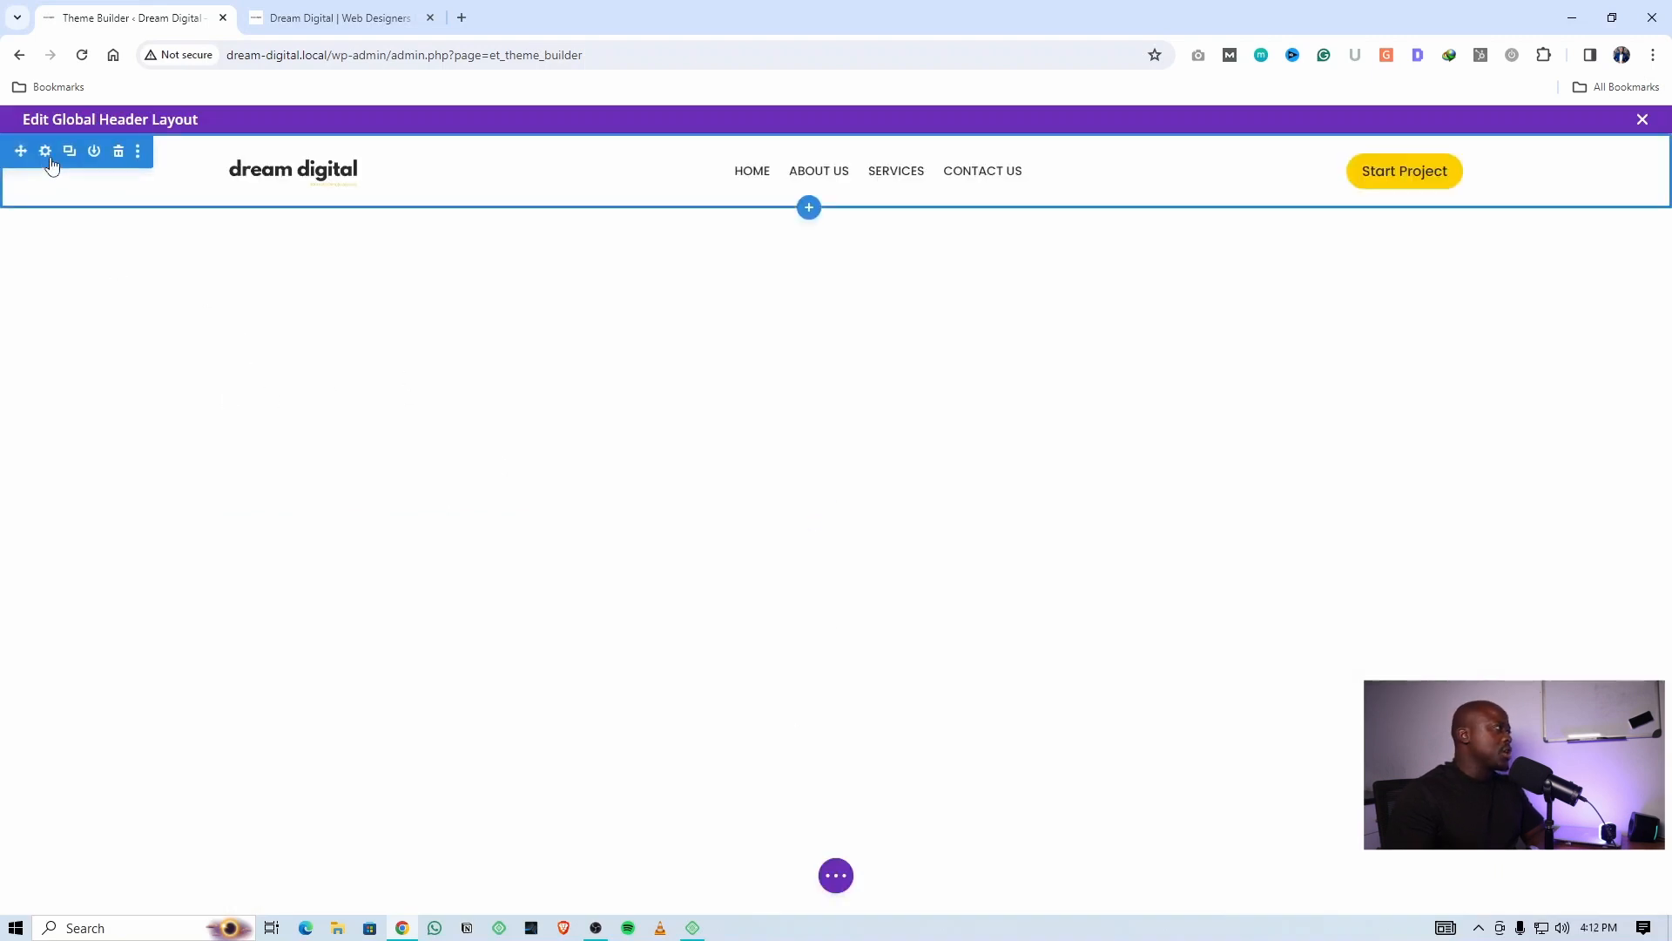
# Set the header section's background color to yellow #ffd000 and apply the section settings
pyautogui.click(45, 154)
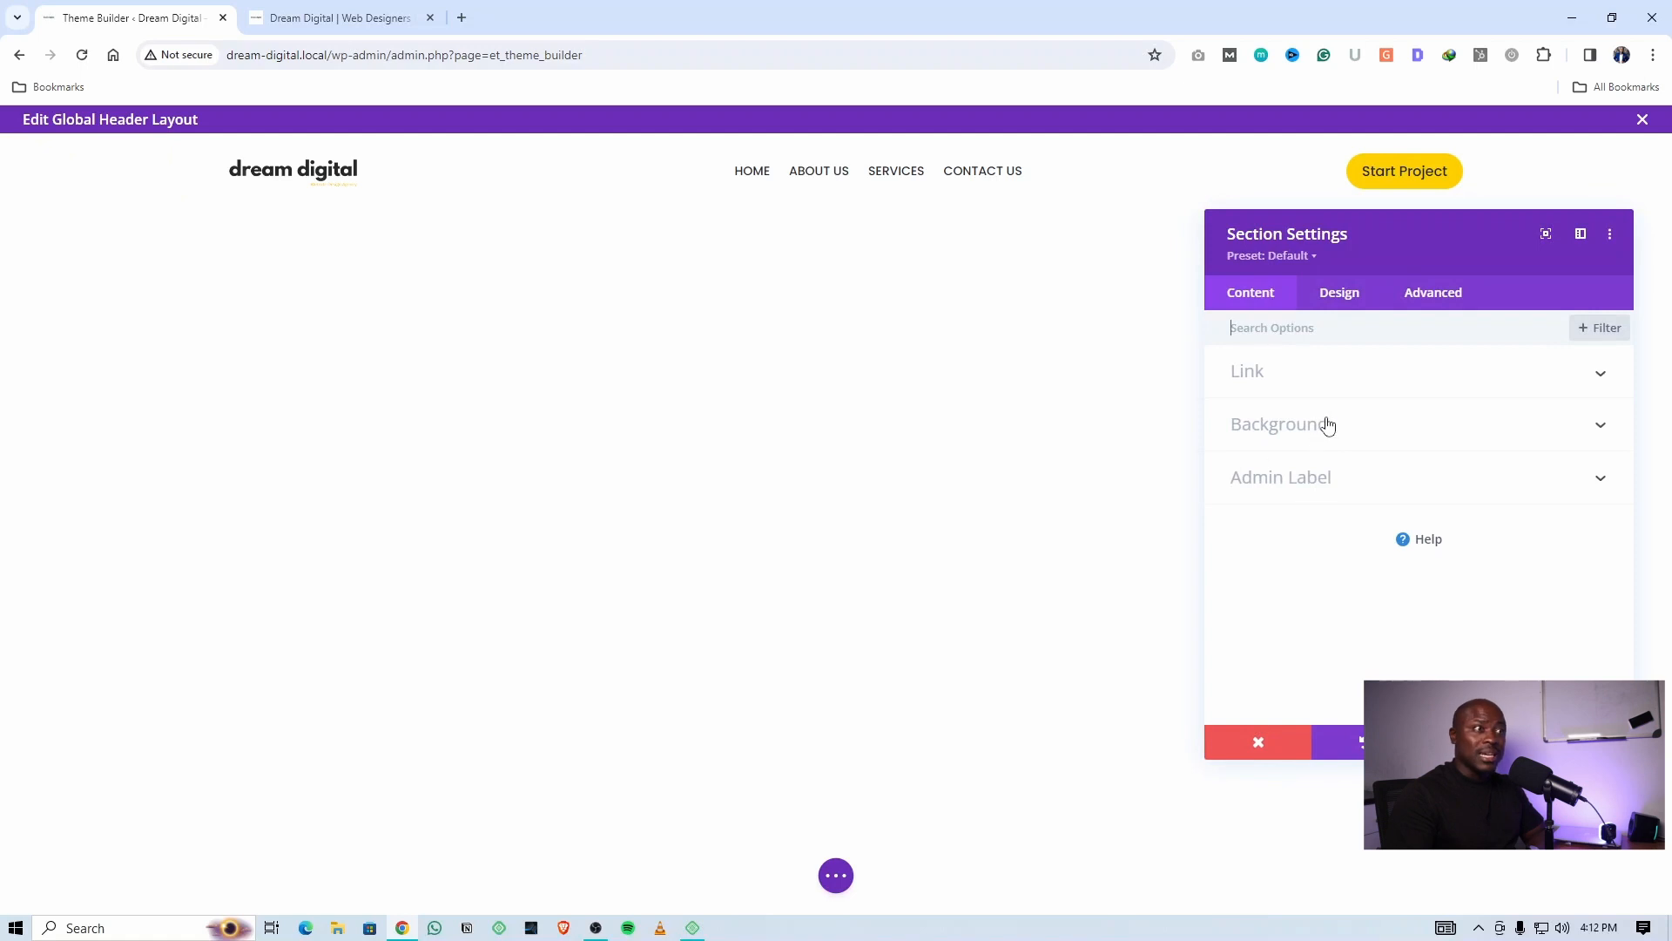
pyautogui.click(1327, 424)
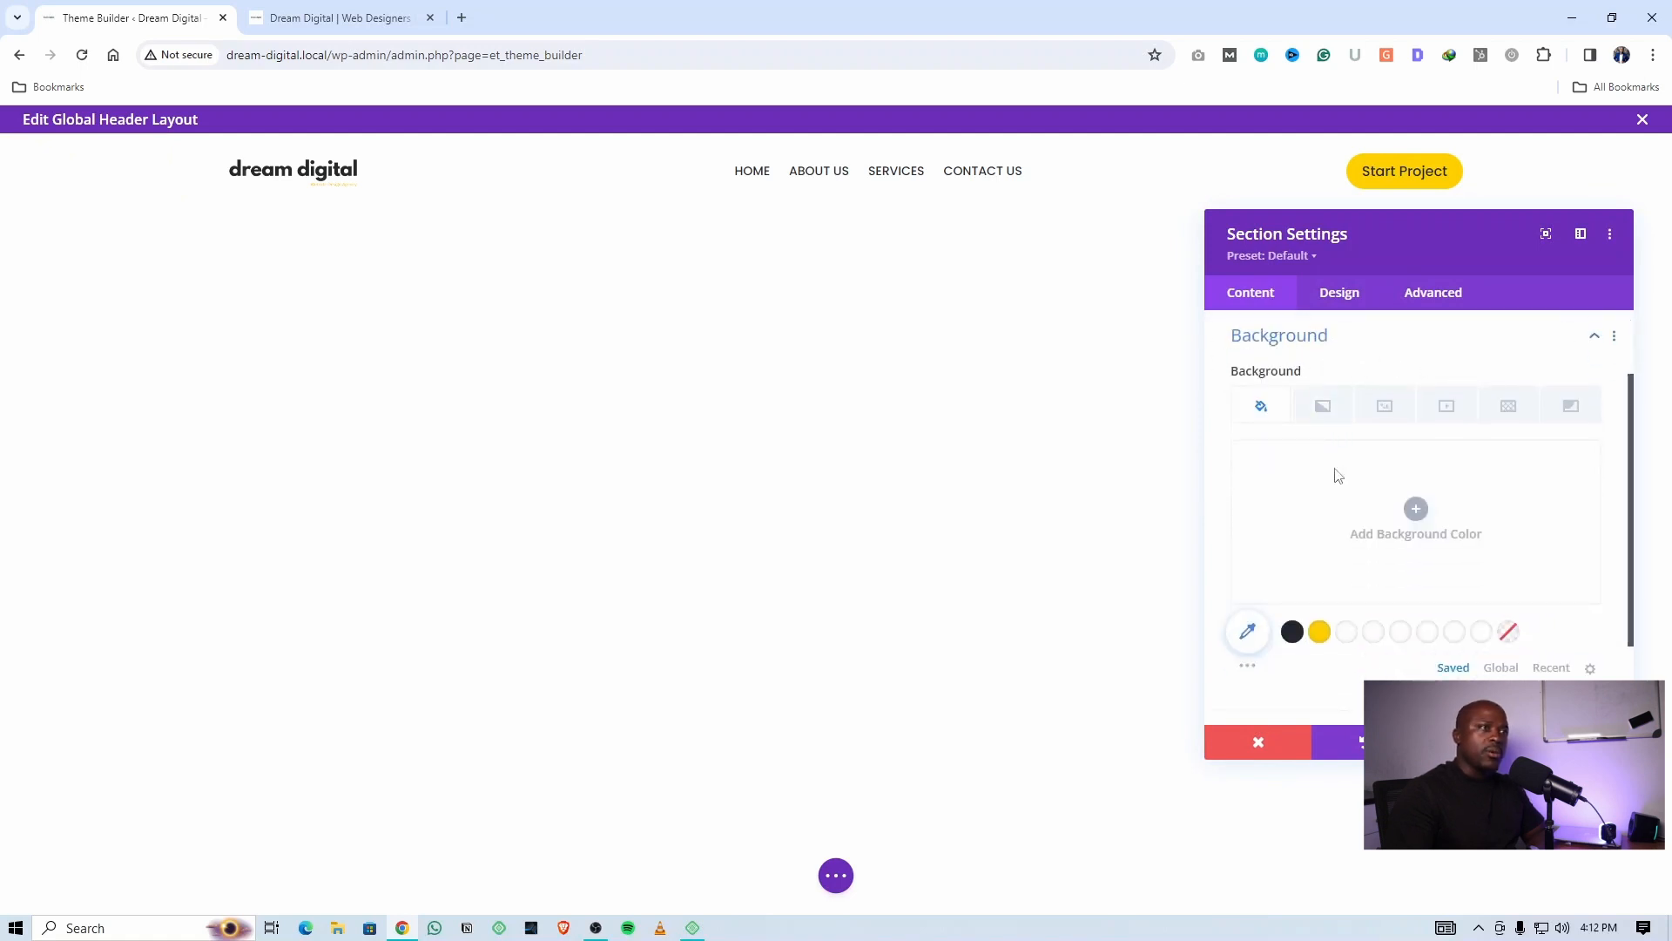
pyautogui.click(1317, 636)
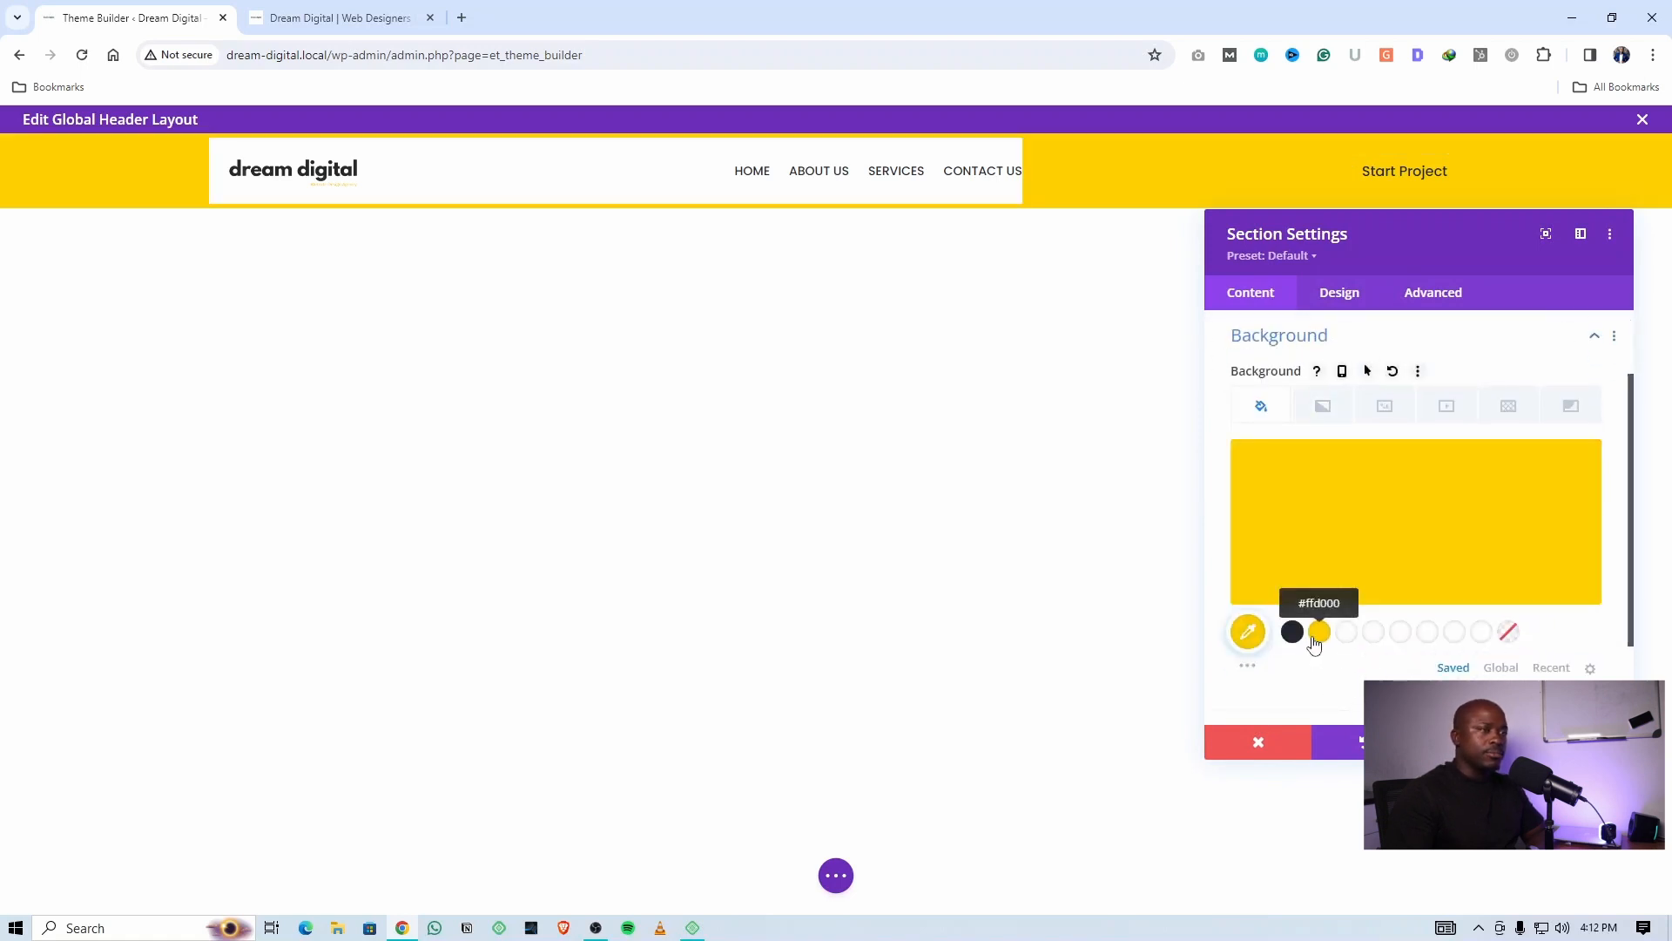
pyautogui.click(1580, 742)
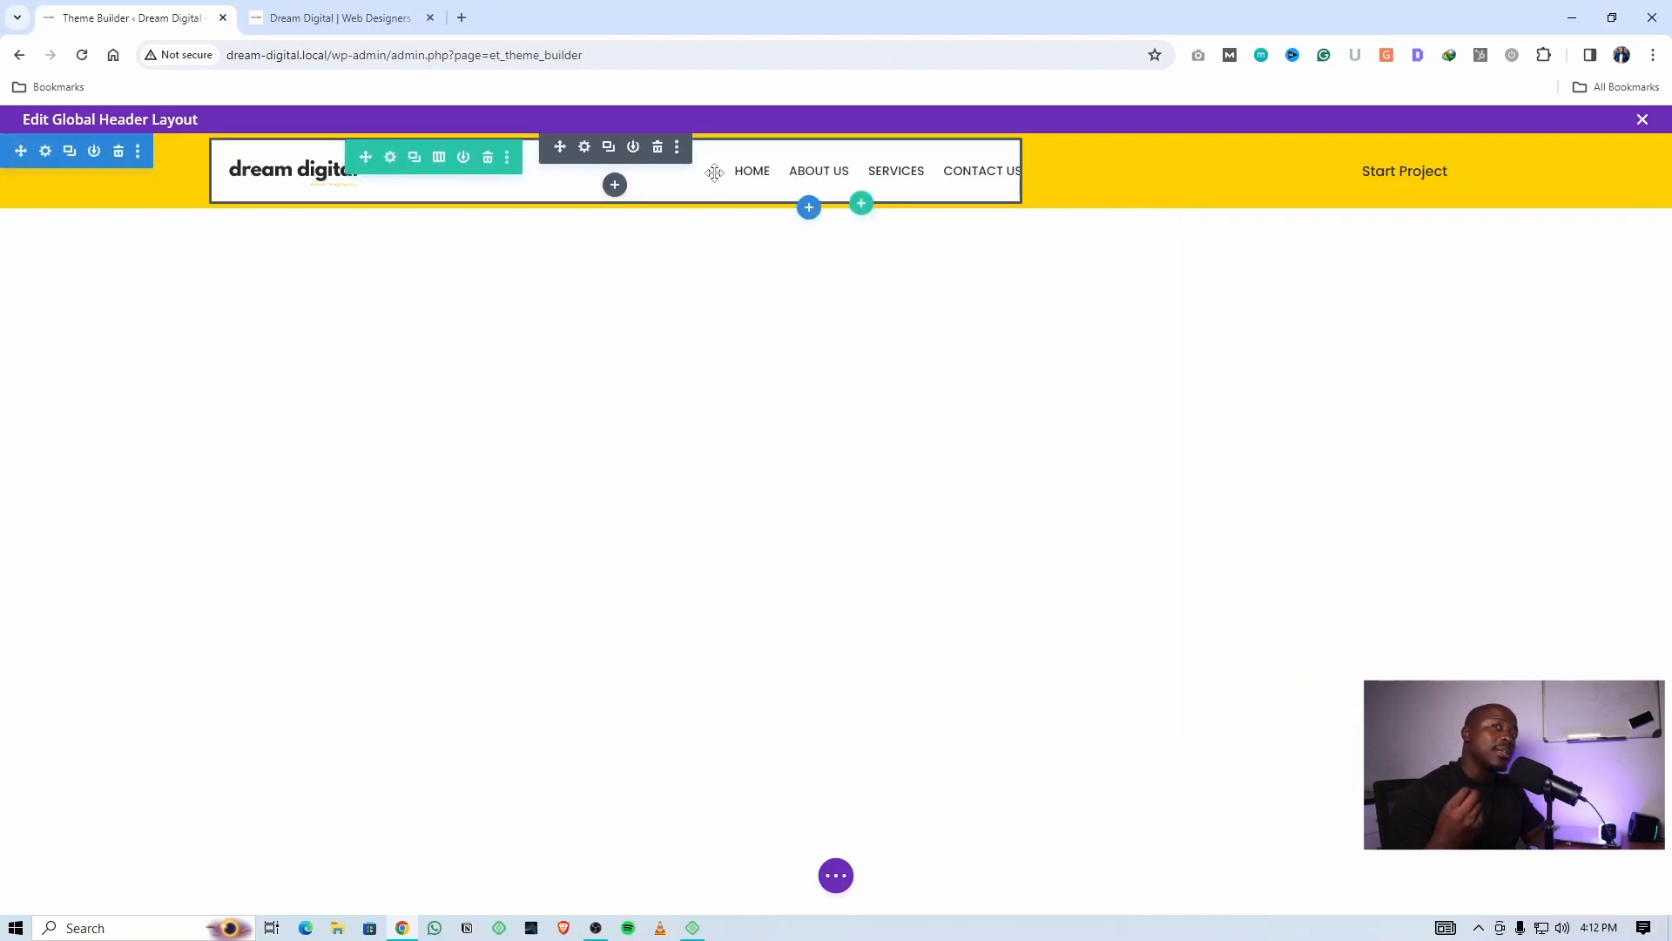
# Remove the background color from the header's menu module and apply the menu settings
pyautogui.click(584, 148)
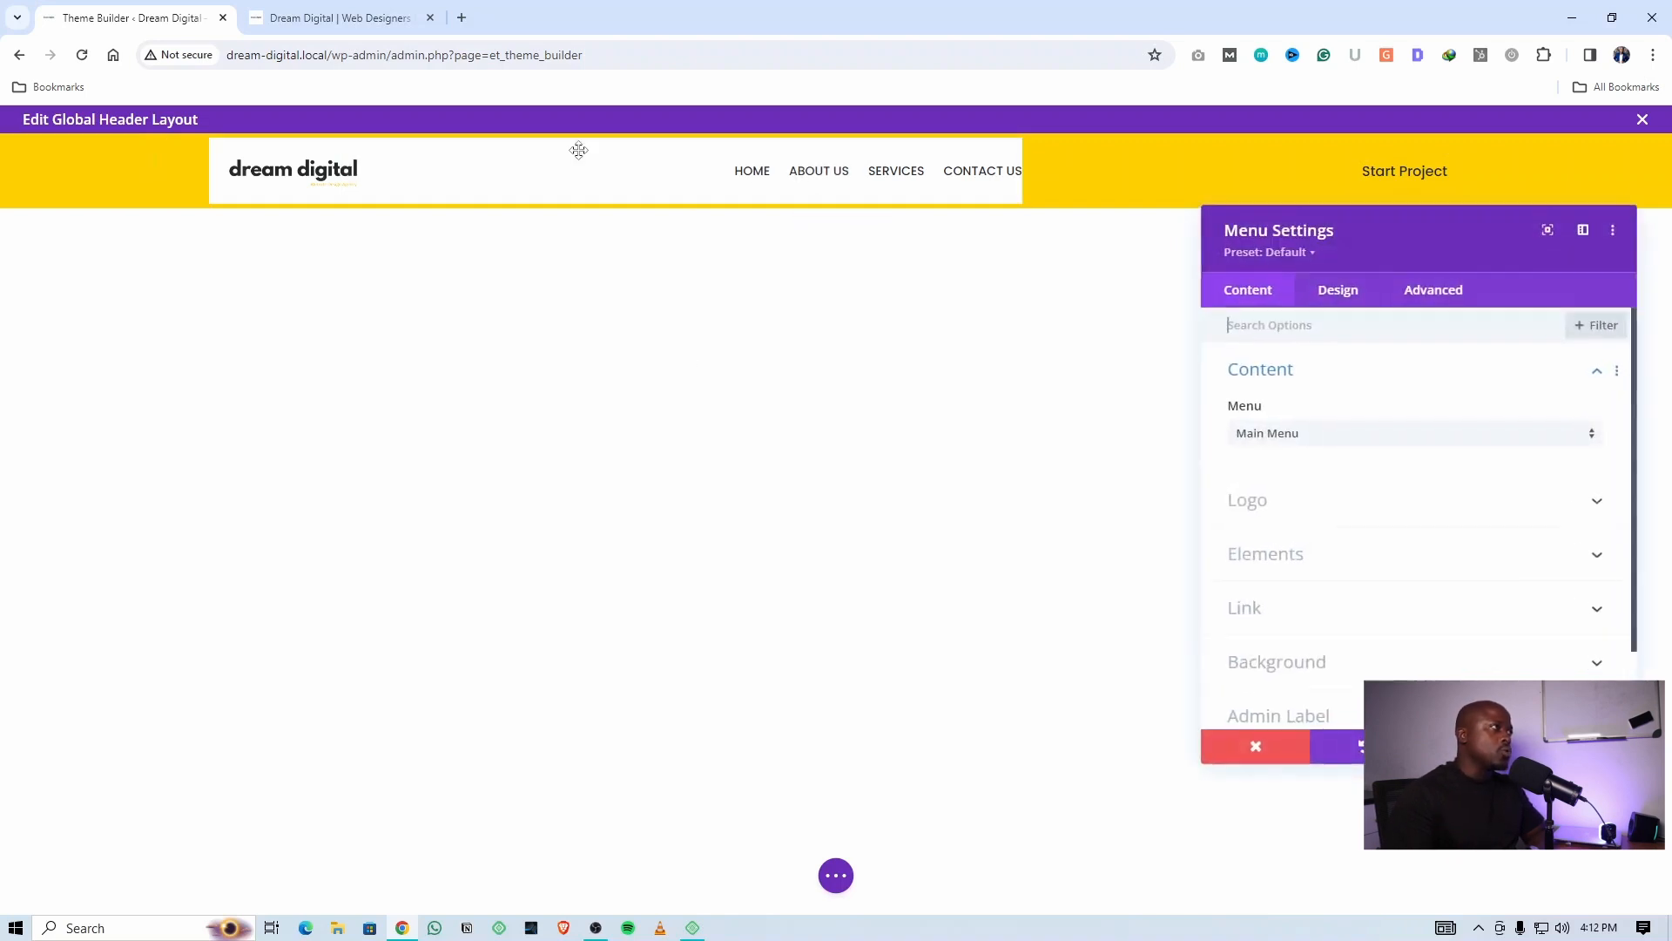
pyautogui.scroll(-2, 1315, 557)
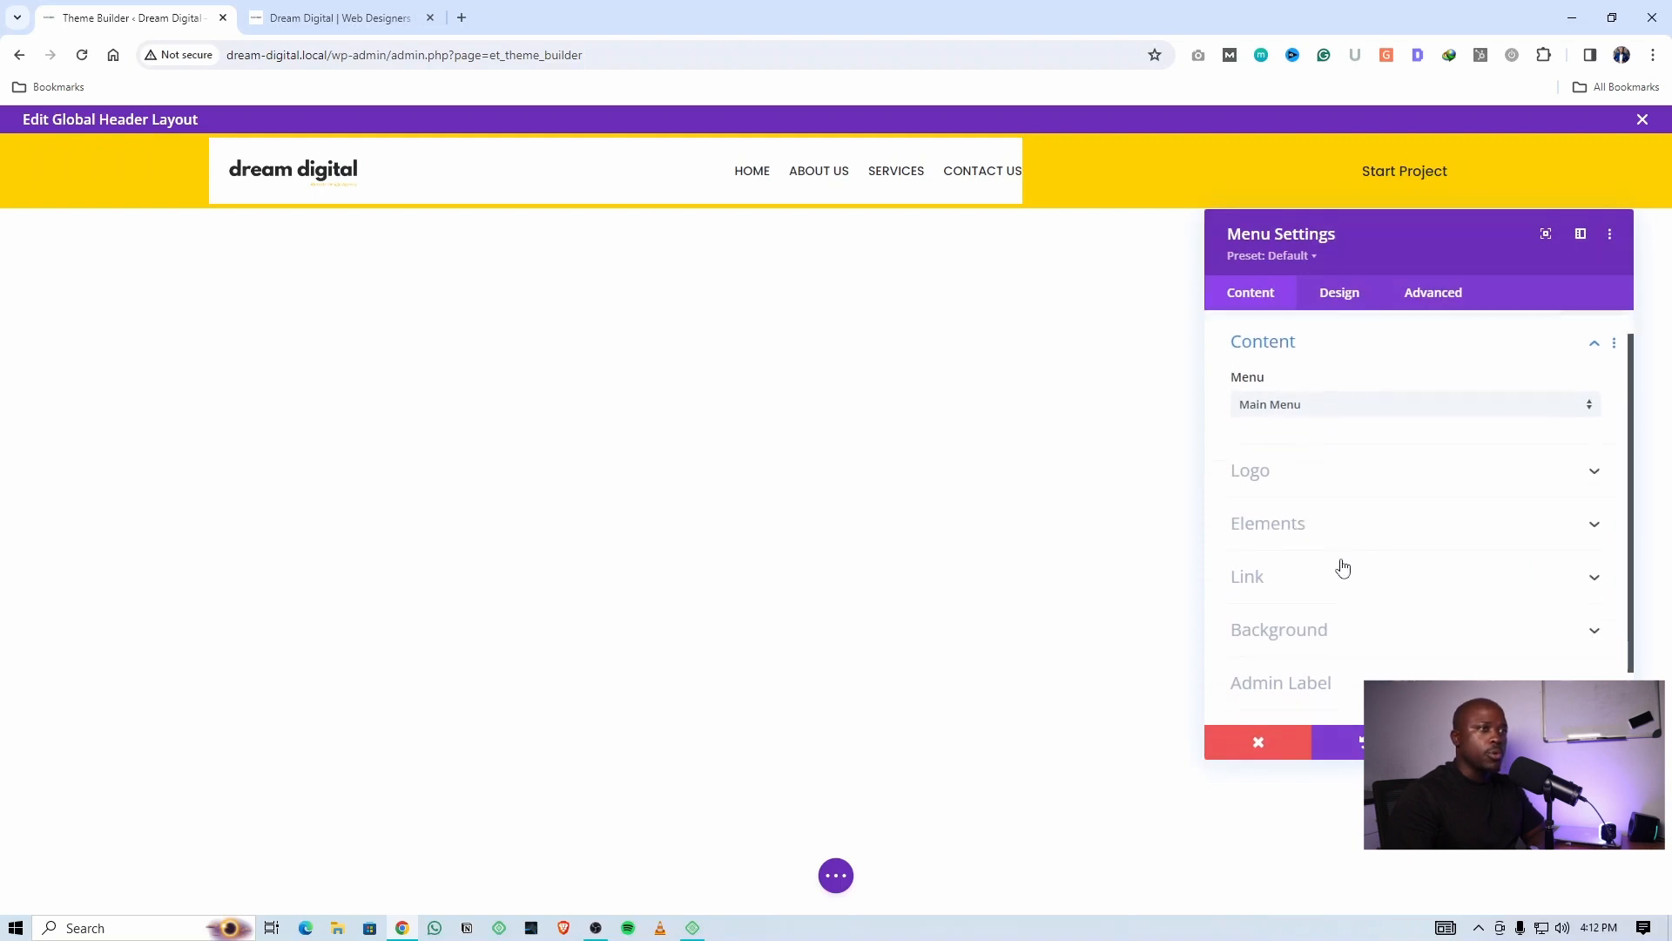
pyautogui.click(1303, 567)
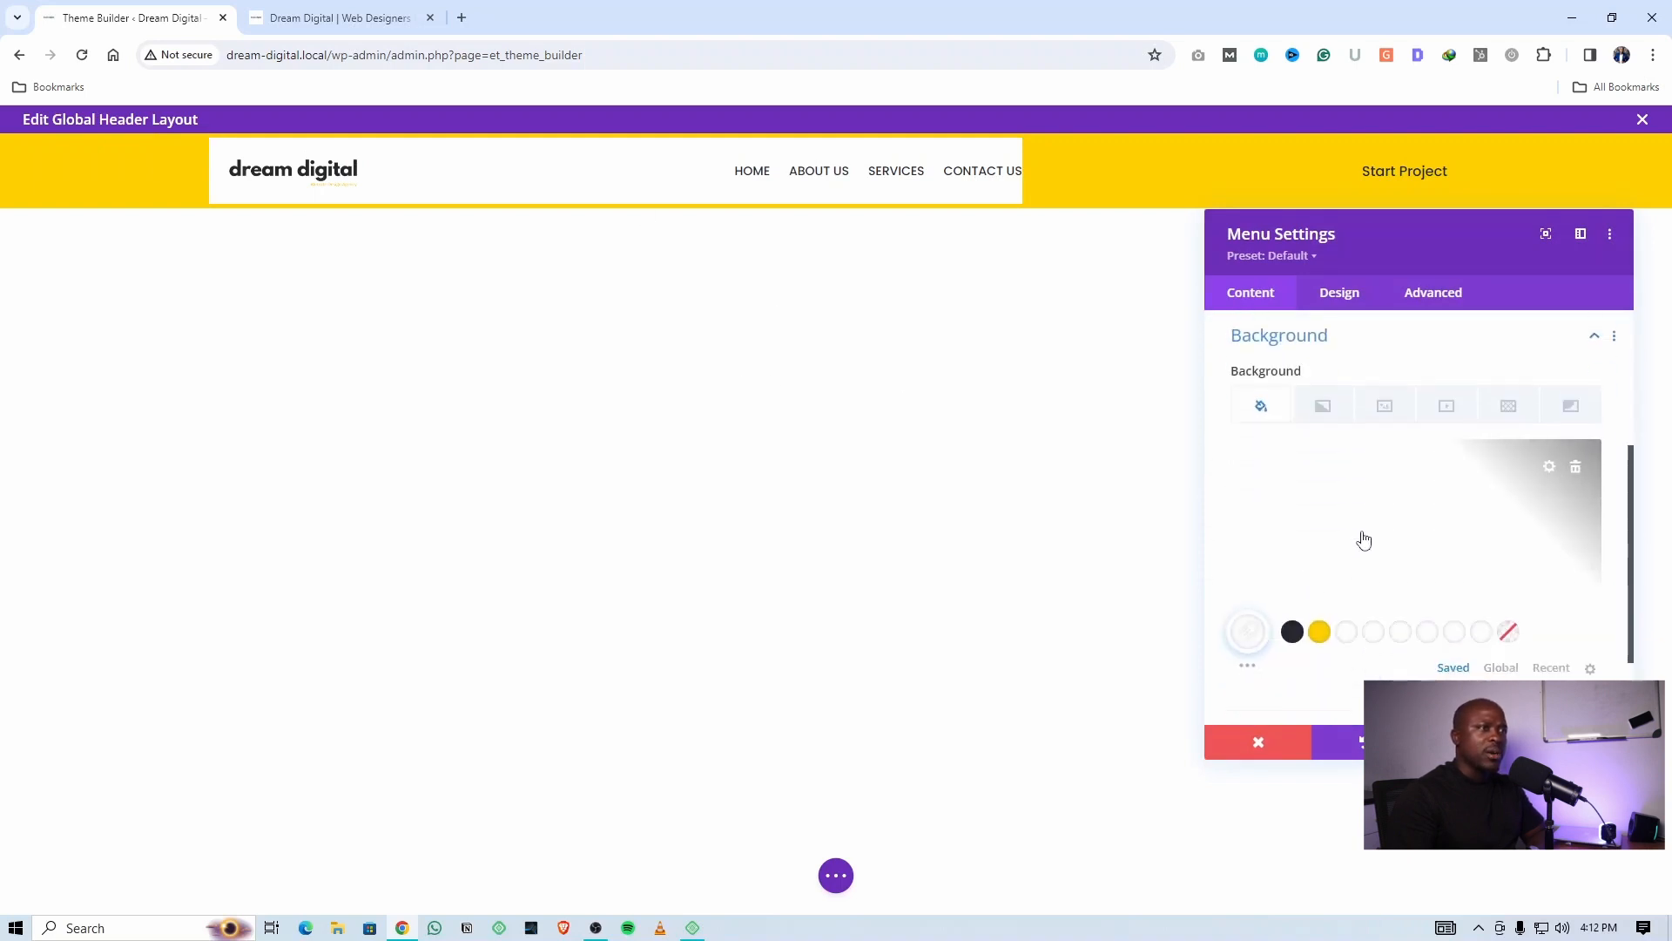
pyautogui.click(1575, 468)
pyautogui.click(1580, 742)
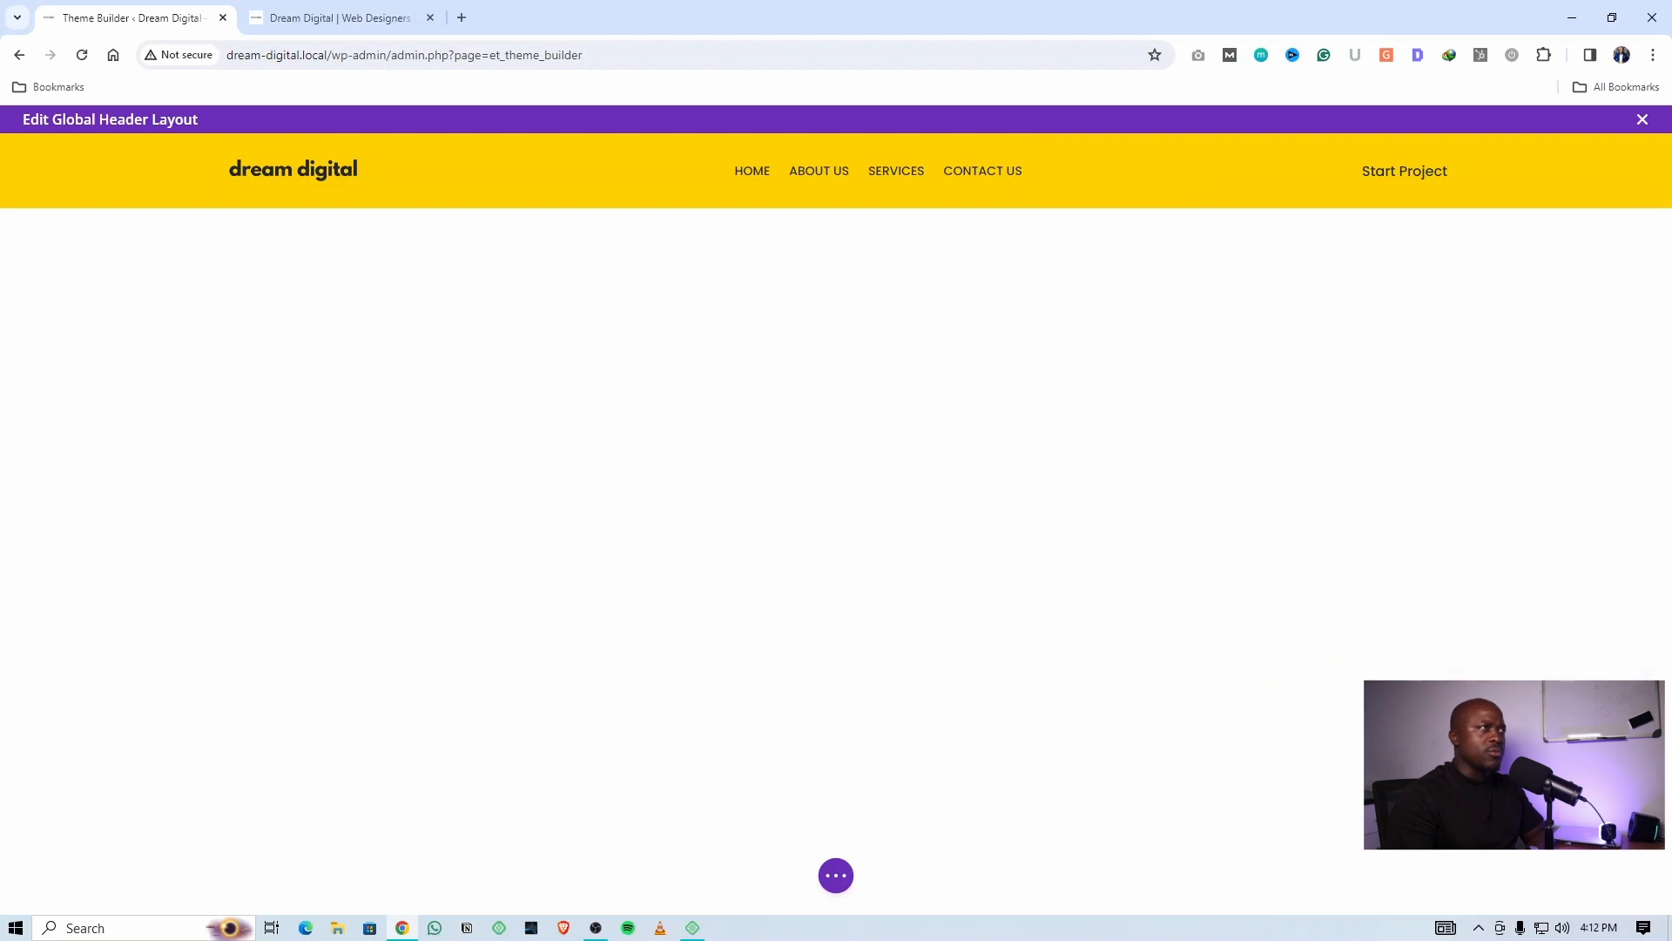
# Set the header section's background to nearly transparent white, rgba(255,255,255,0.1), and apply the section settings
pyautogui.click(48, 157)
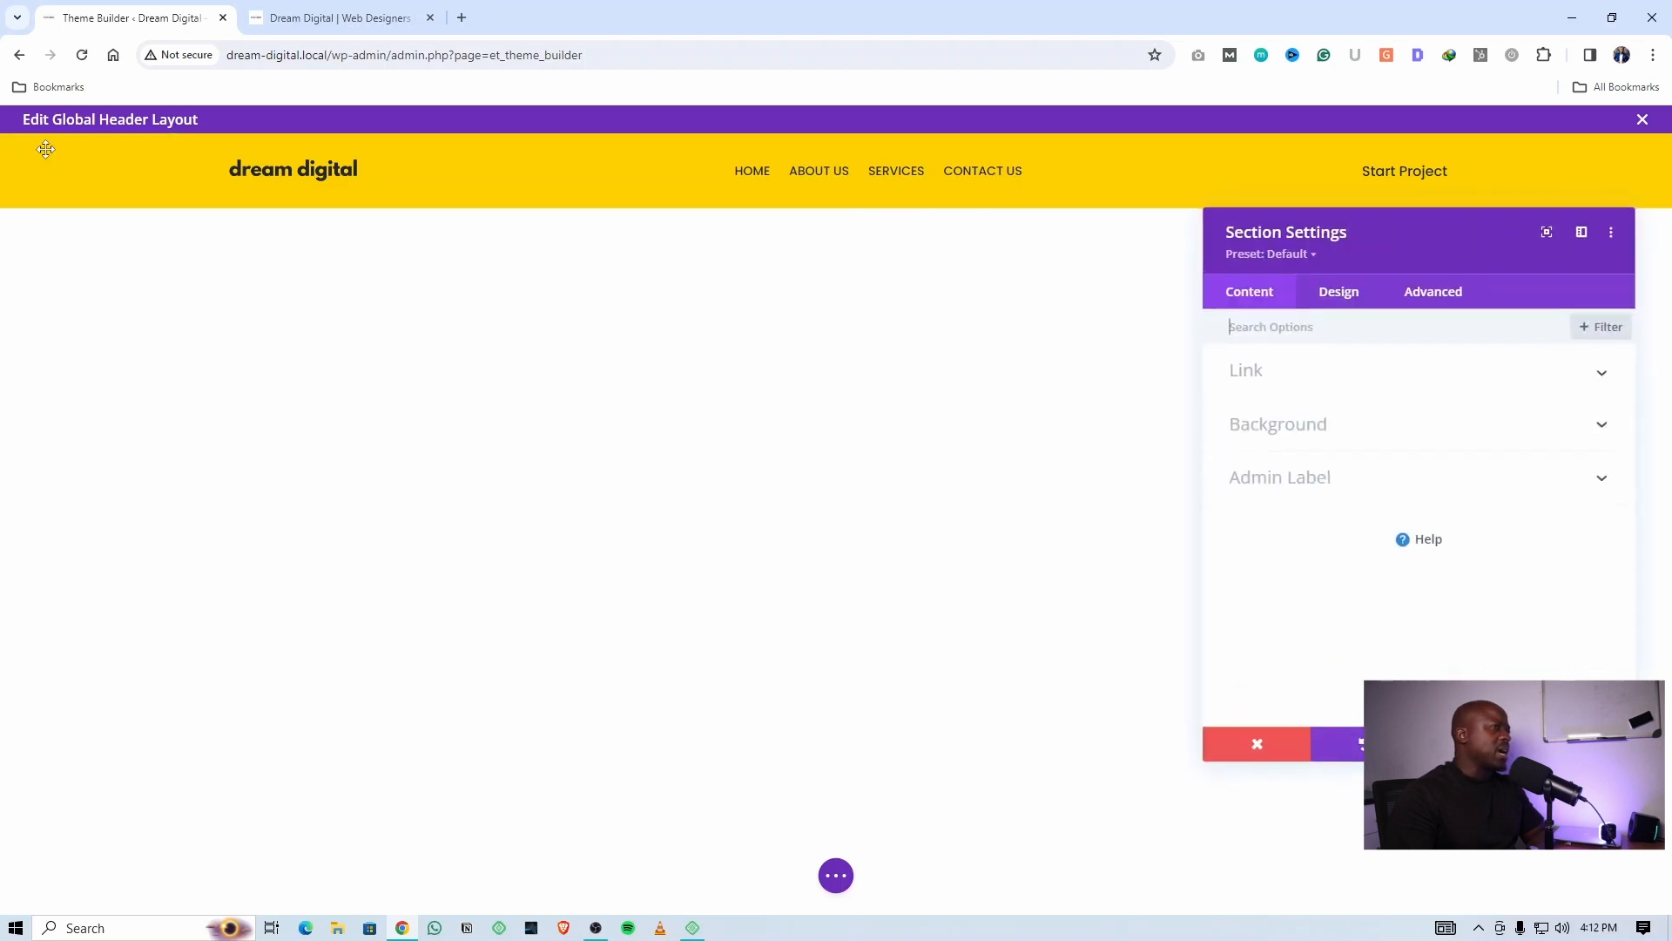
pyautogui.click(1338, 440)
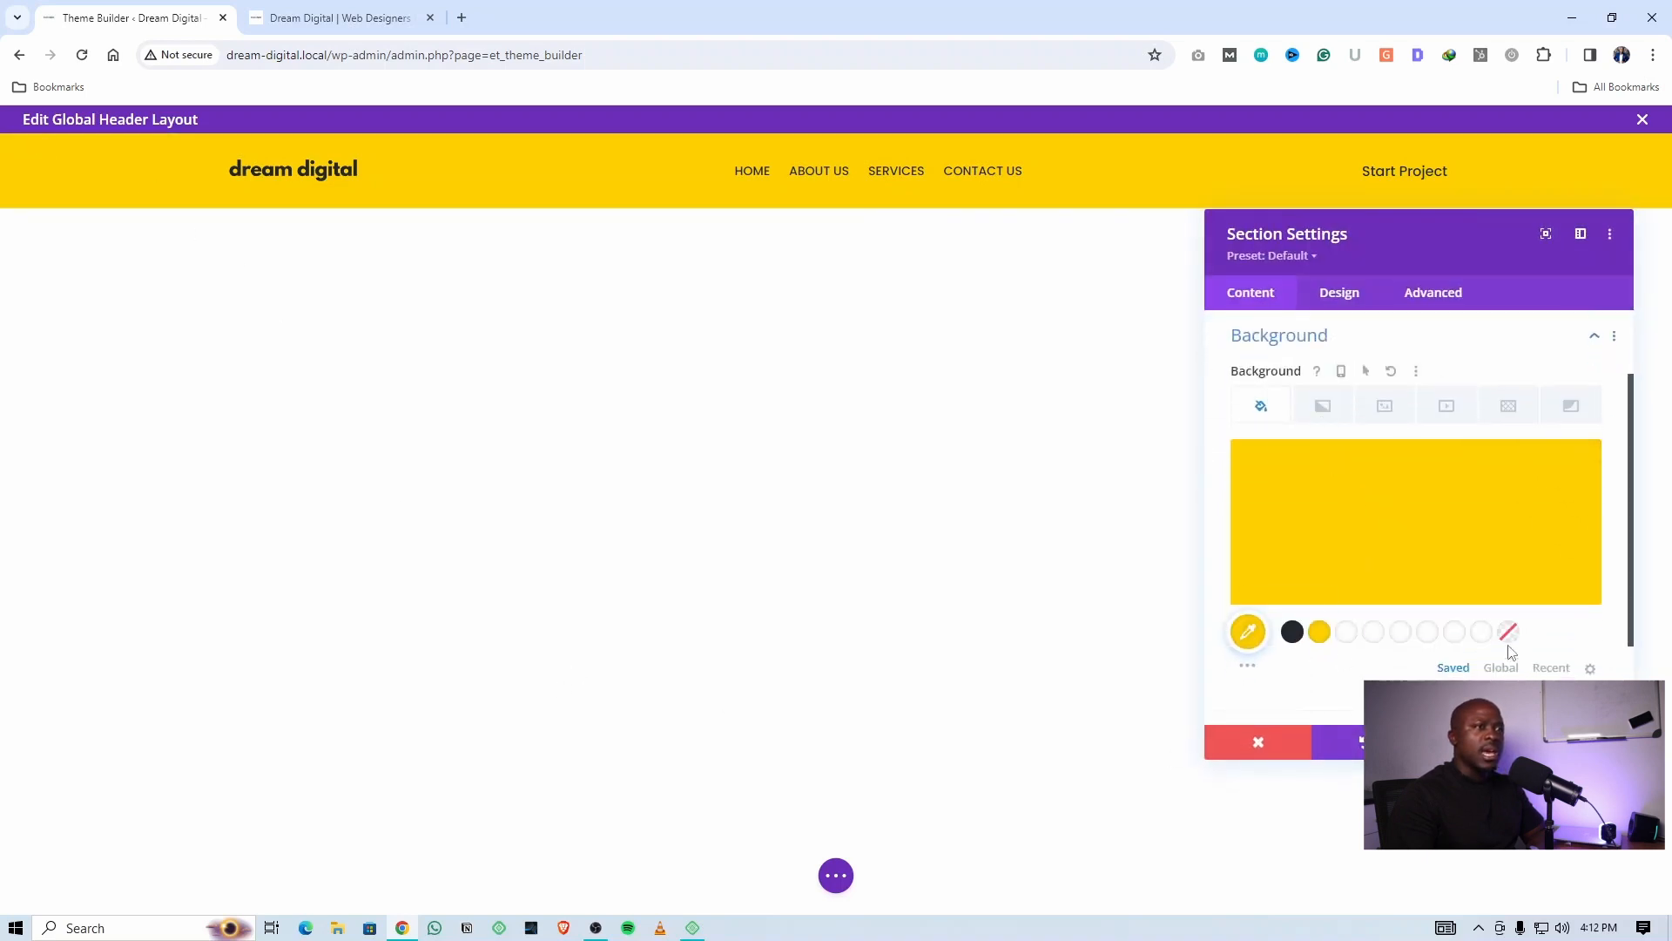
pyautogui.click(1509, 637)
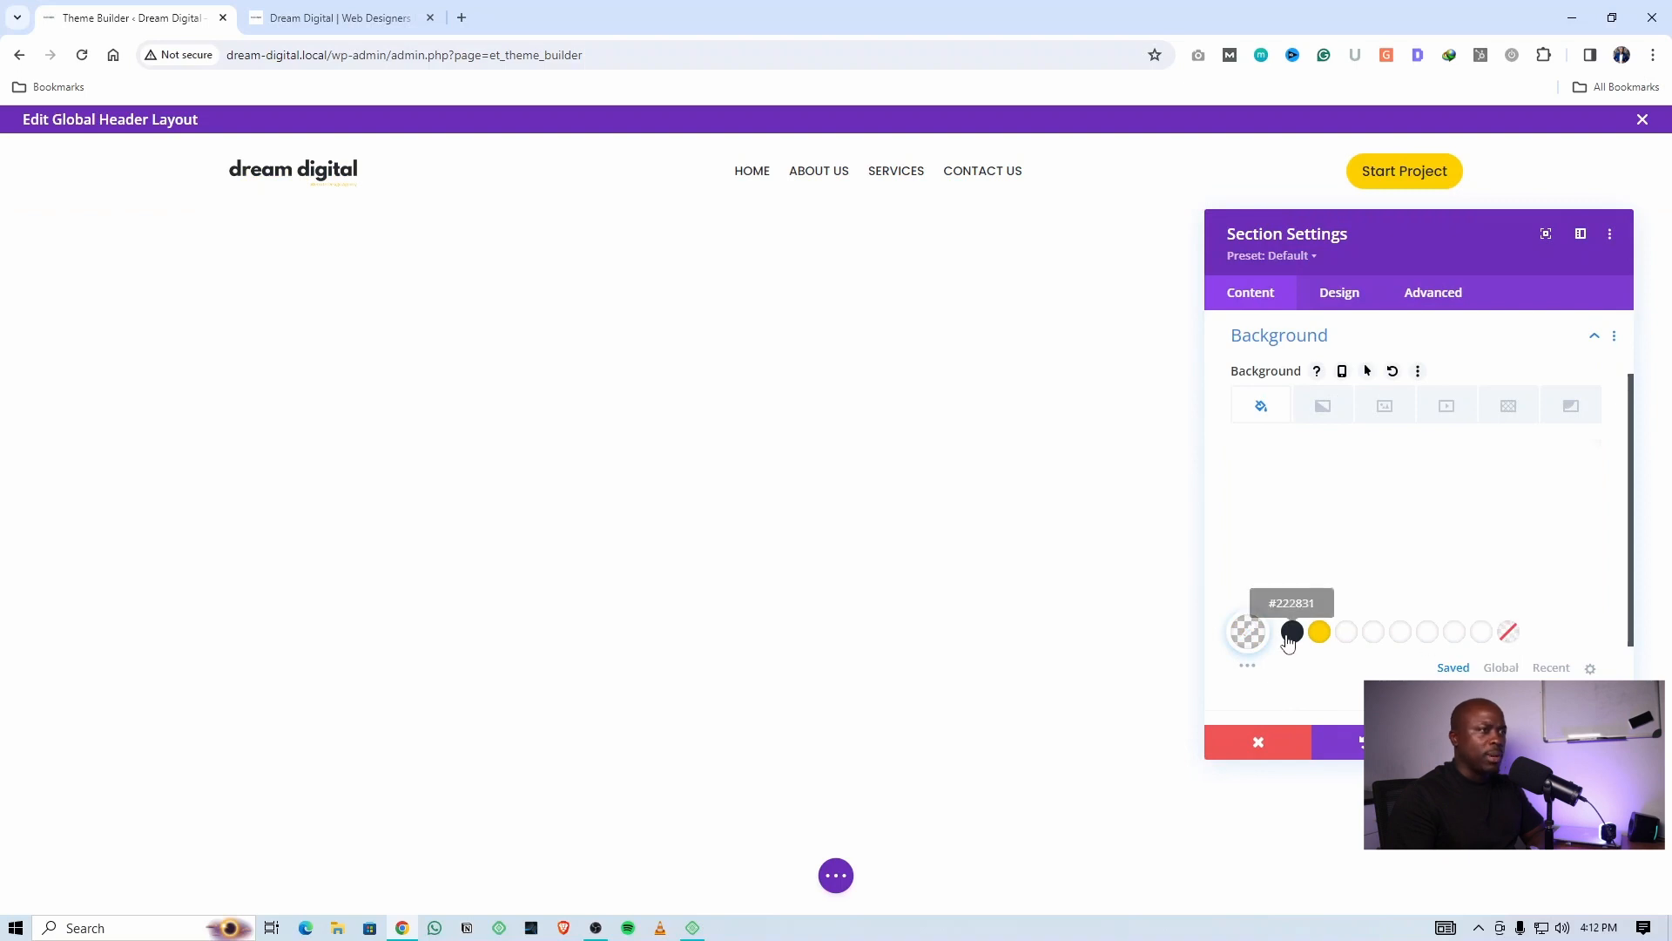
pyautogui.click(1250, 633)
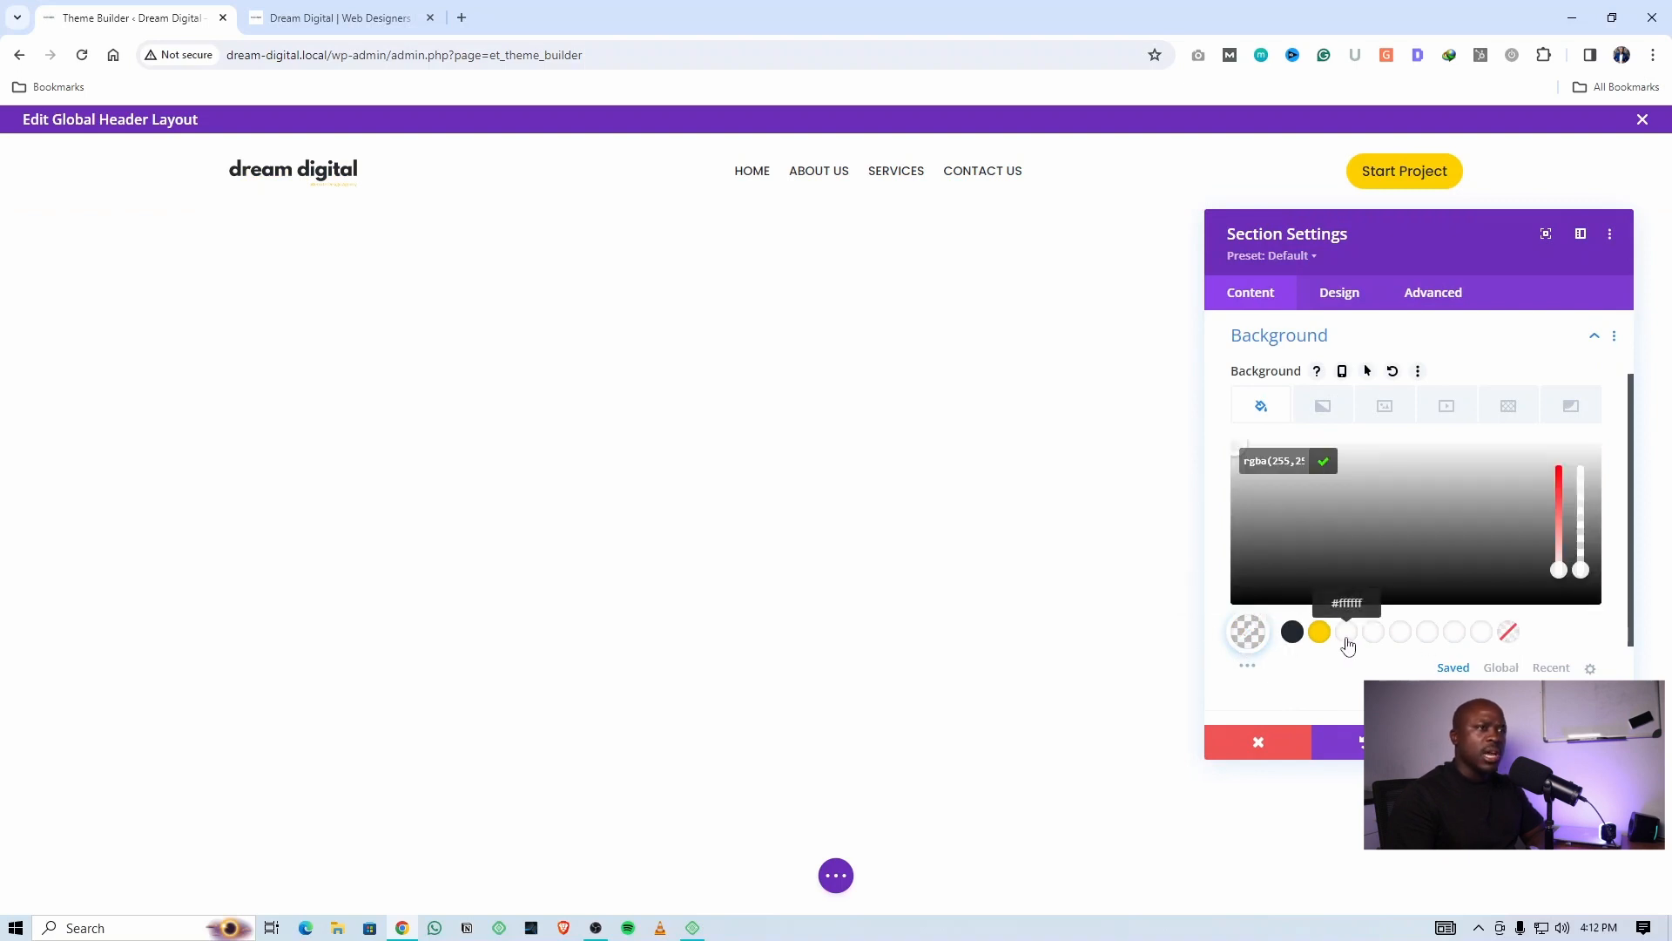
pyautogui.click(1347, 640)
pyautogui.click(1249, 633)
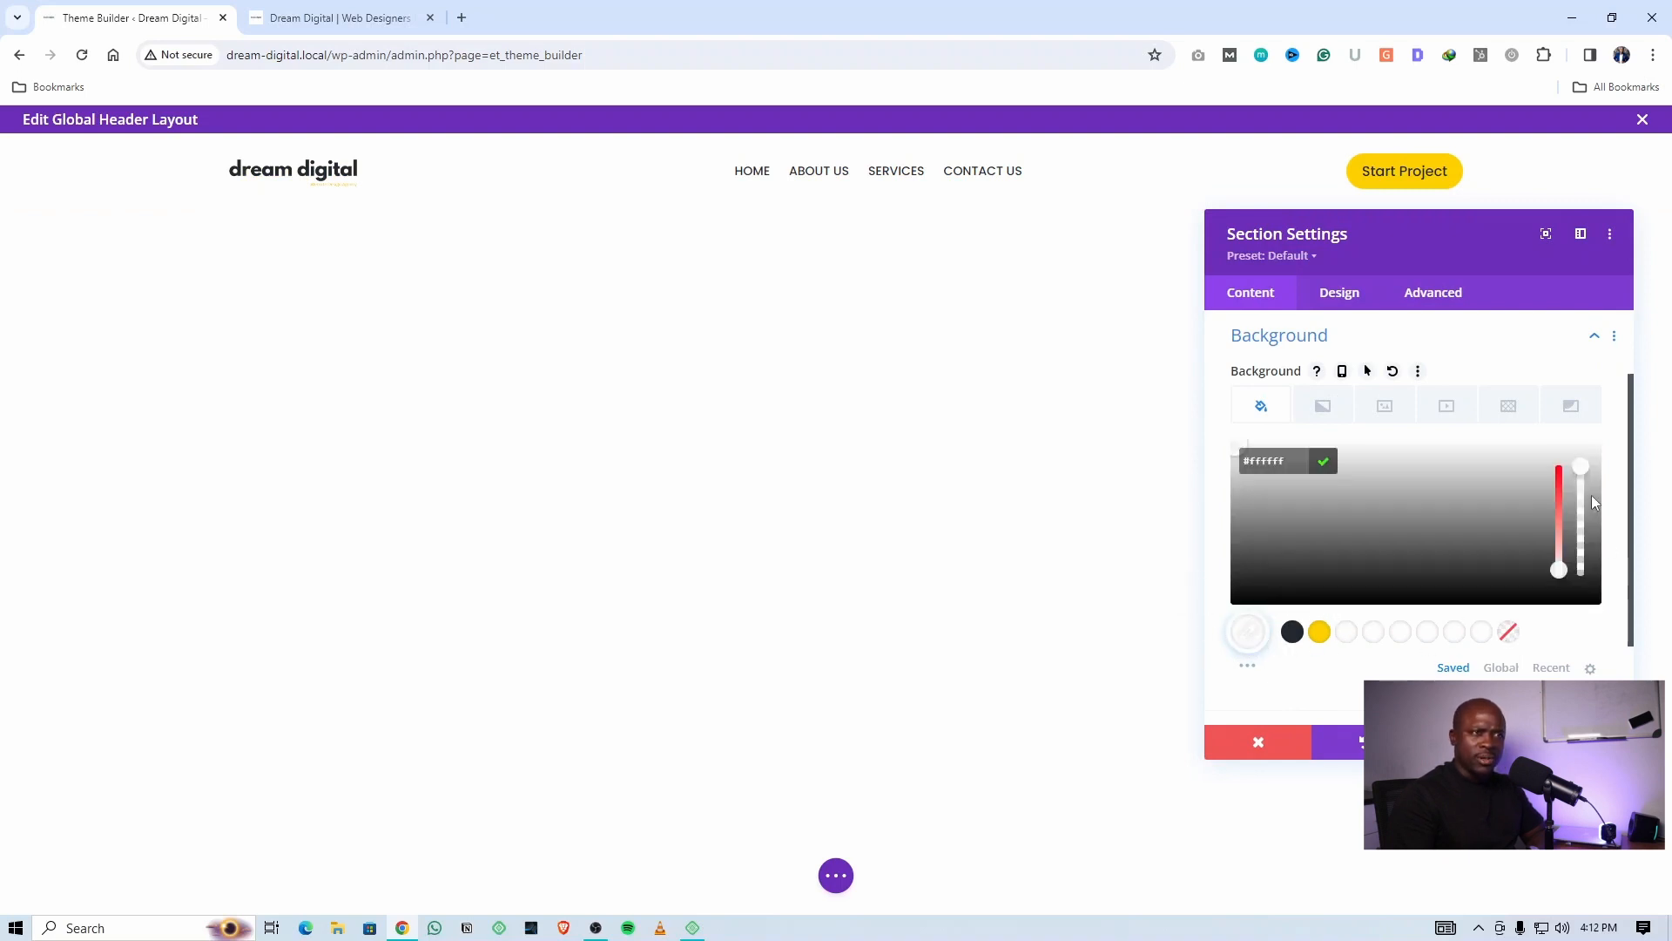
pyautogui.moveTo(1583, 492); pyautogui.dragTo(1580, 566)
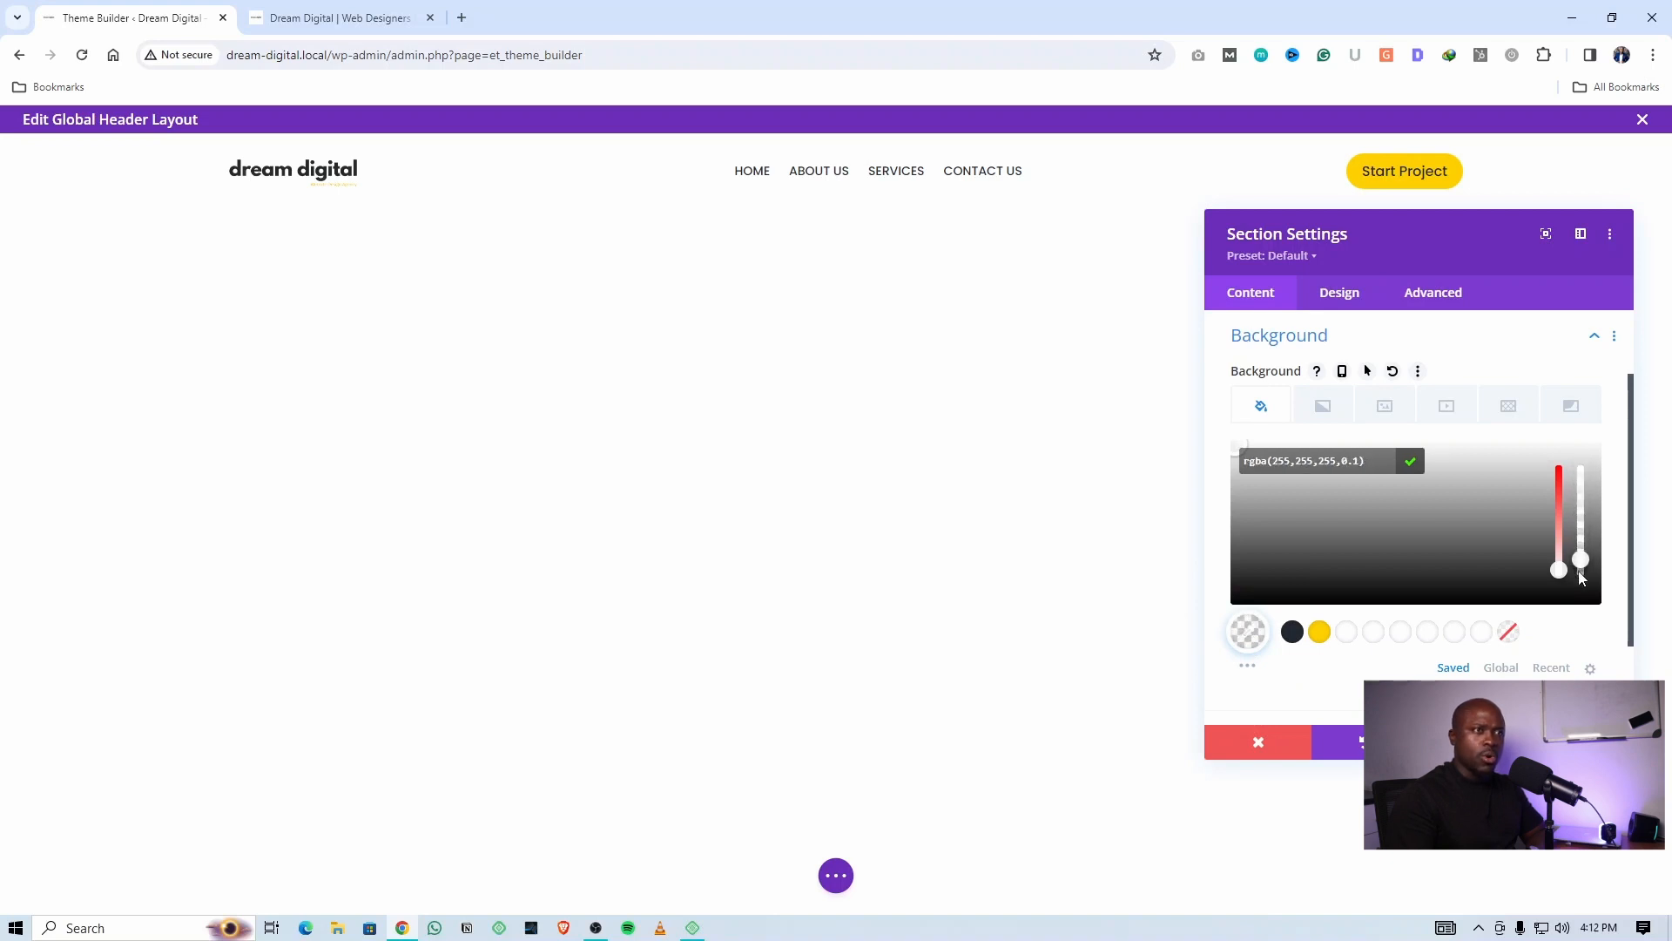
pyautogui.click(1580, 742)
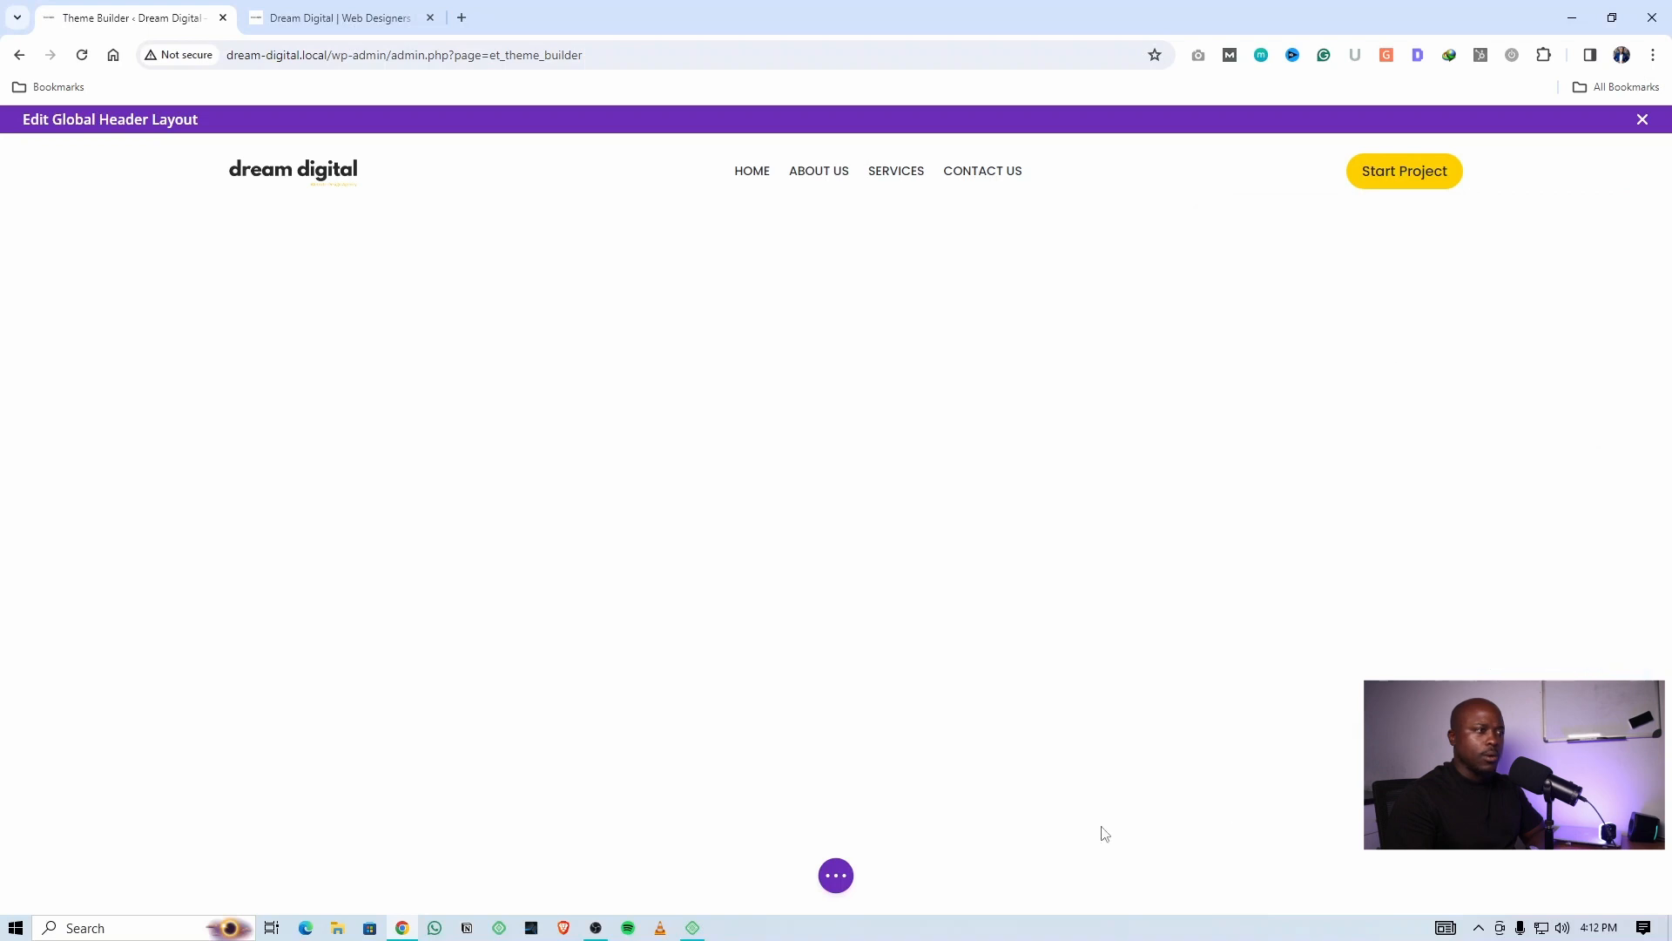
# Save the header changes and open the reloaded live homepage in the Visual Builder
pyautogui.click(836, 875)
pyautogui.click(84, 57)
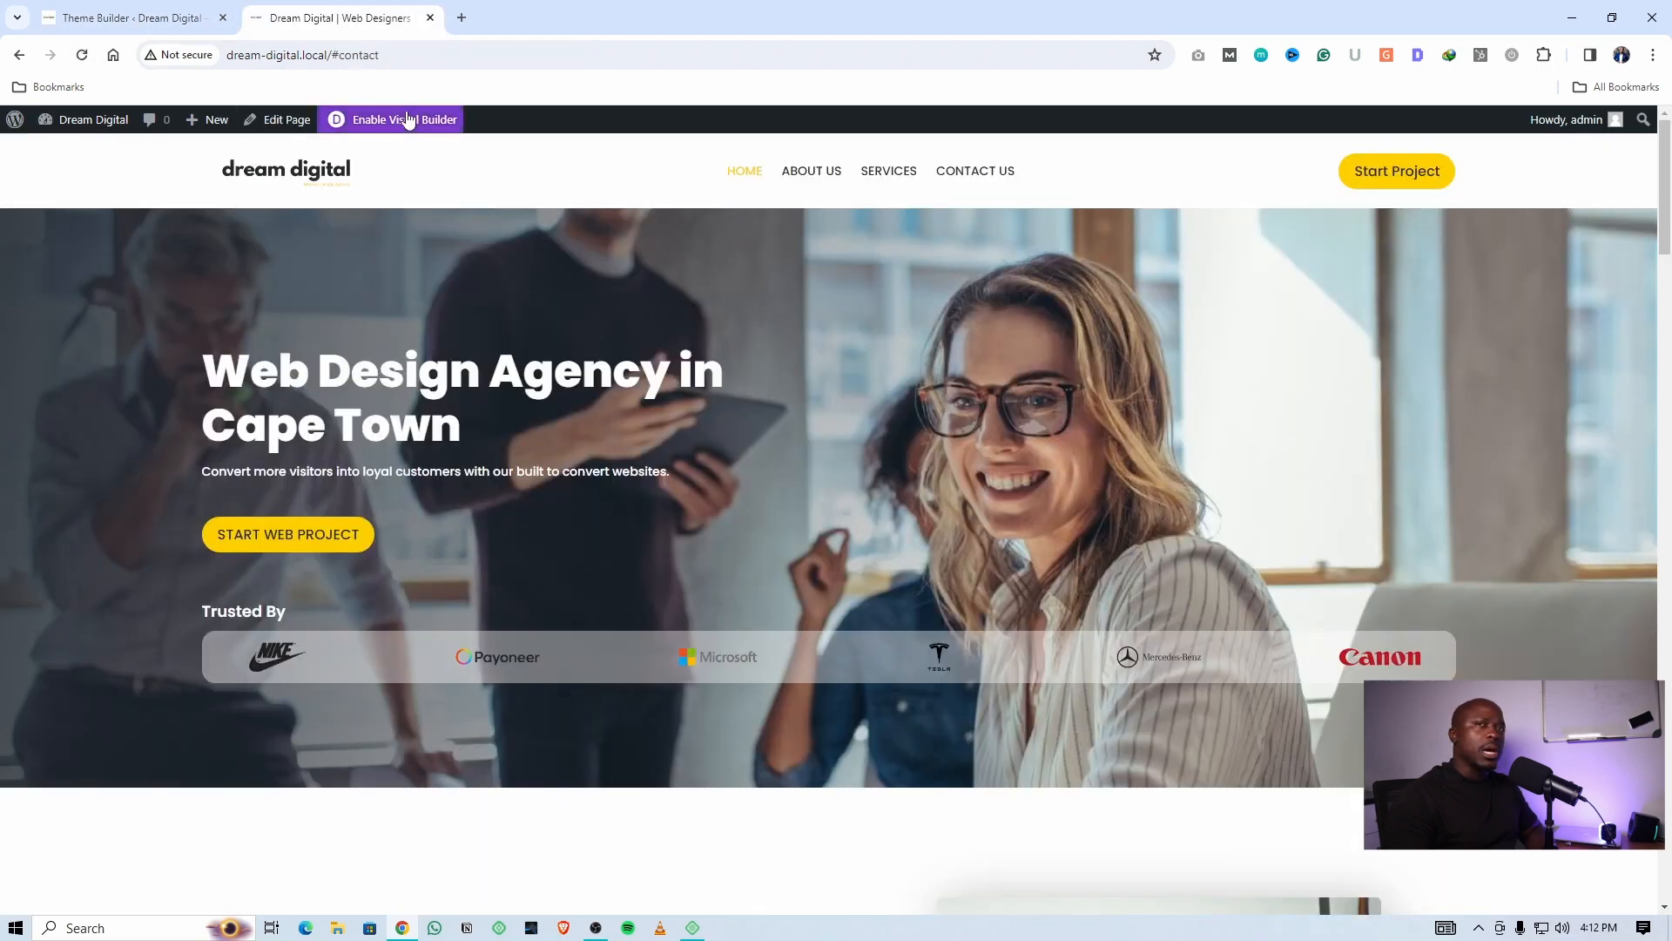
pyautogui.click(410, 120)
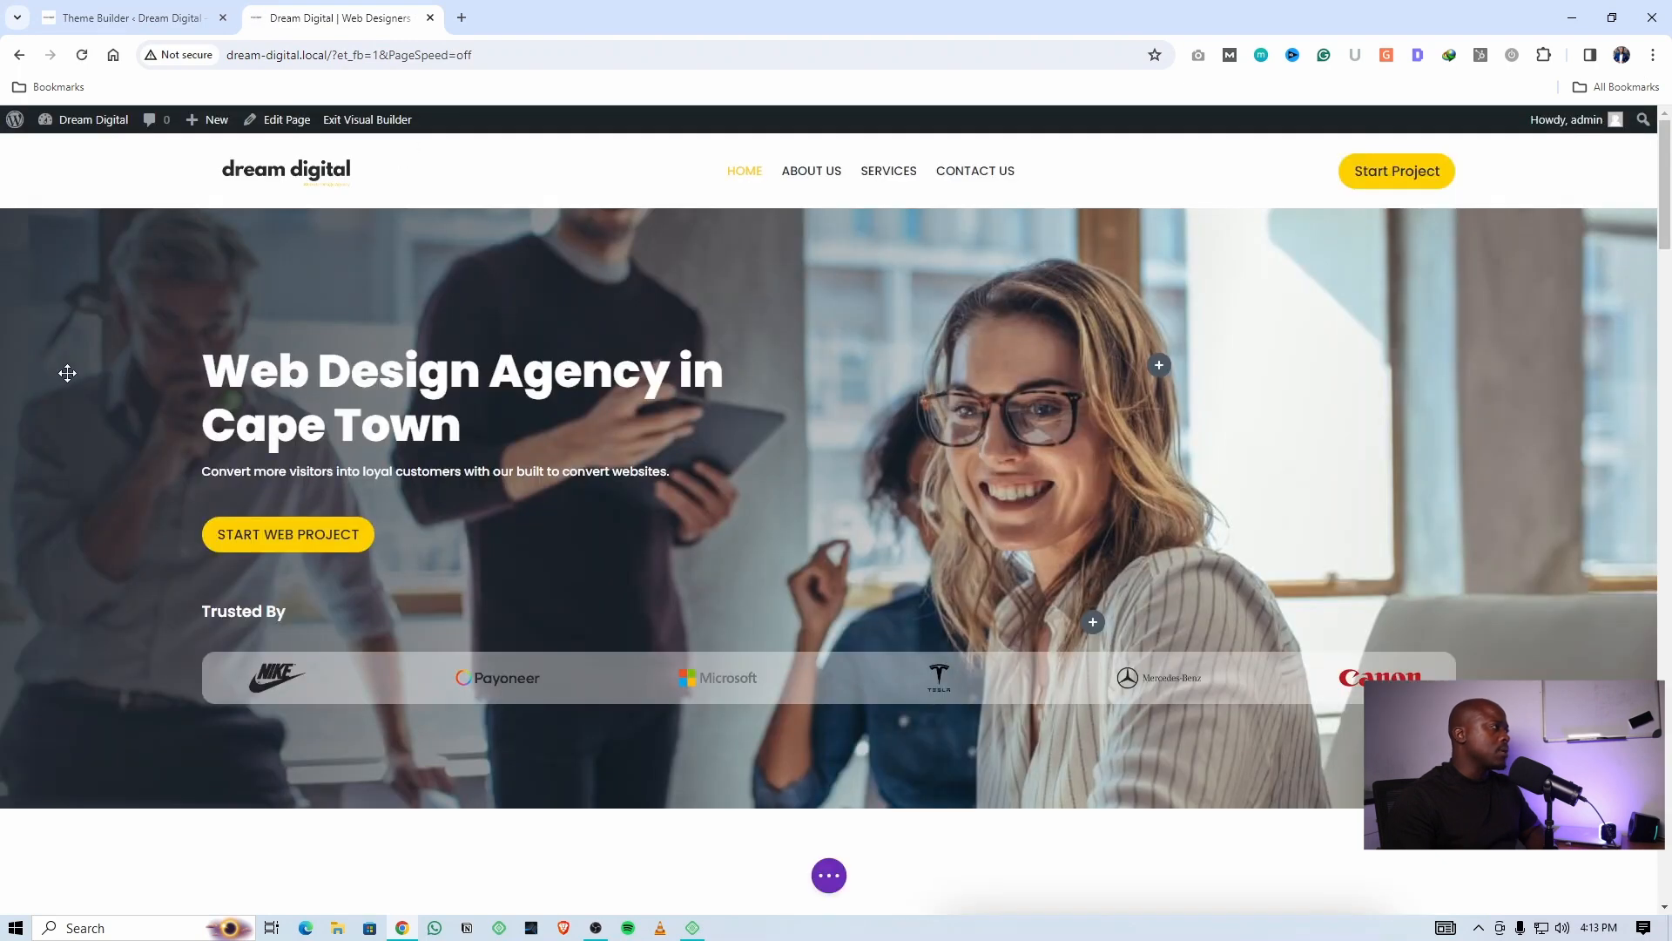
# Open the hero section's spacing settings and unlink the top and bottom values for margin and padding
pyautogui.click(70, 375)
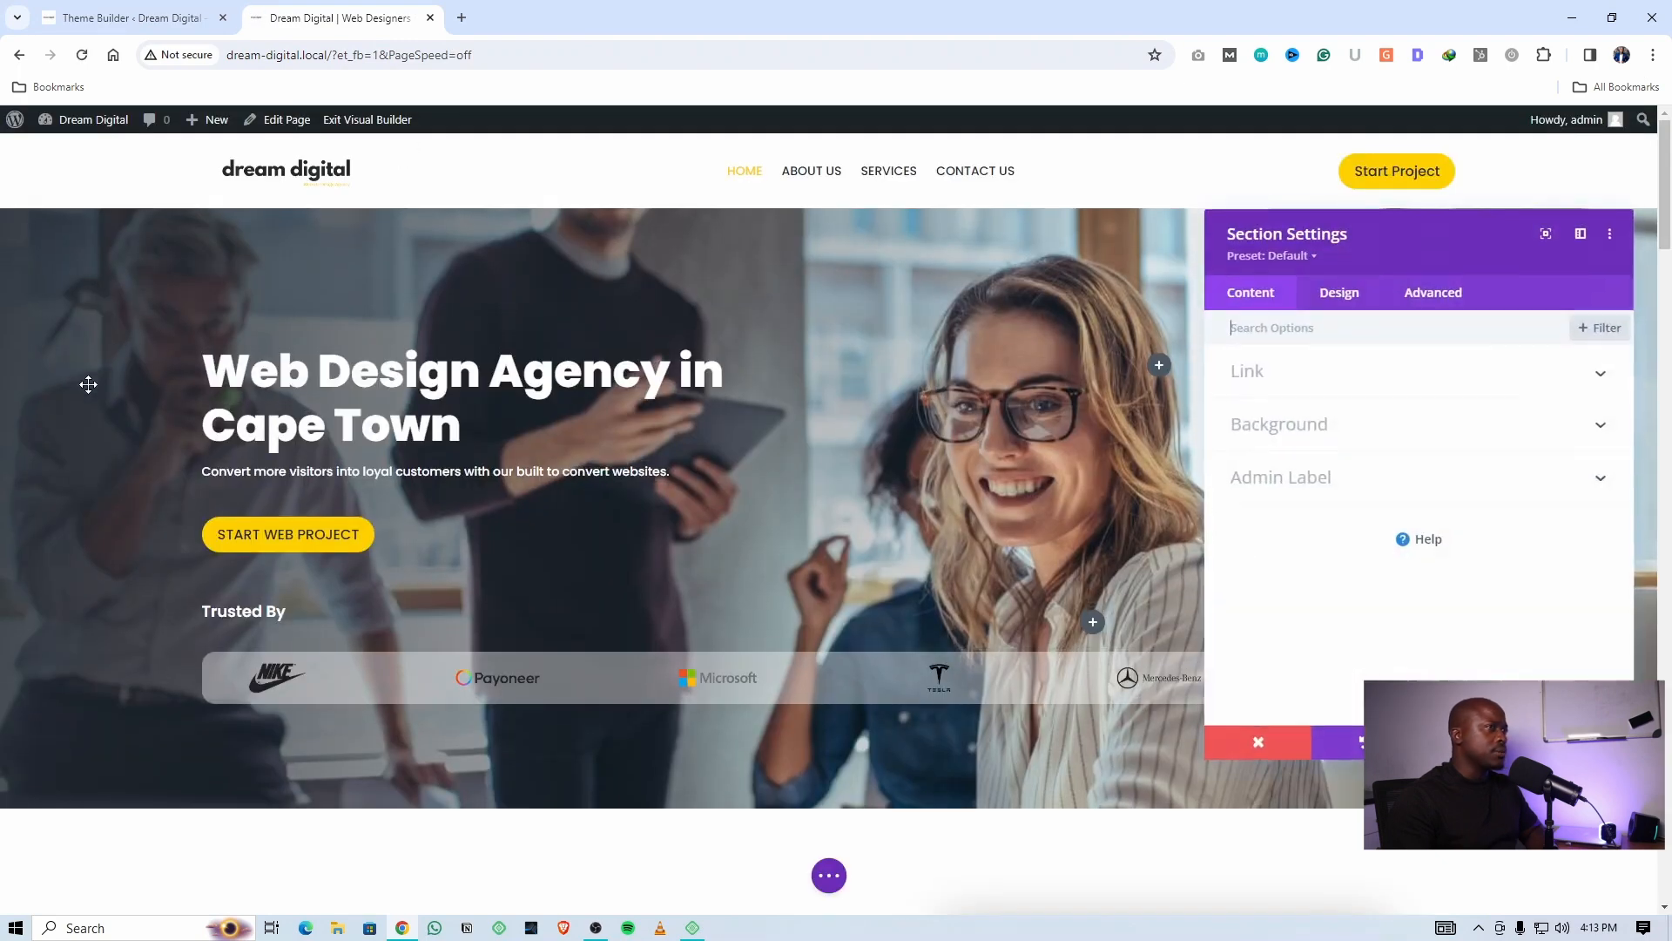
pyautogui.click(1337, 296)
pyautogui.click(1296, 549)
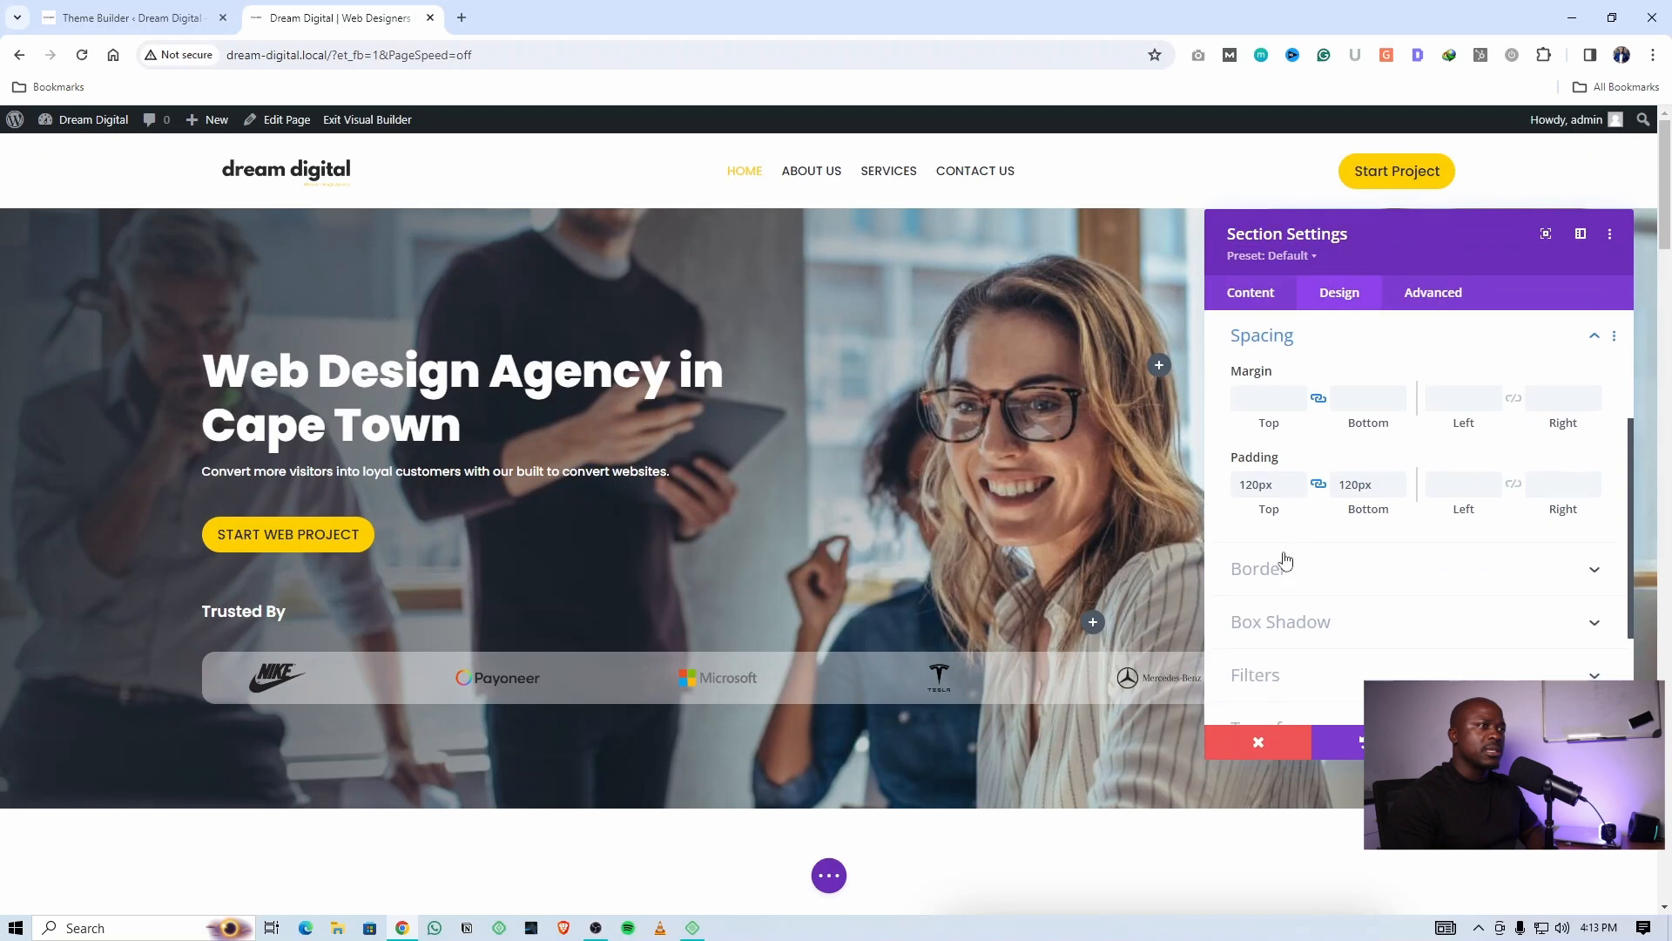
pyautogui.click(1319, 484)
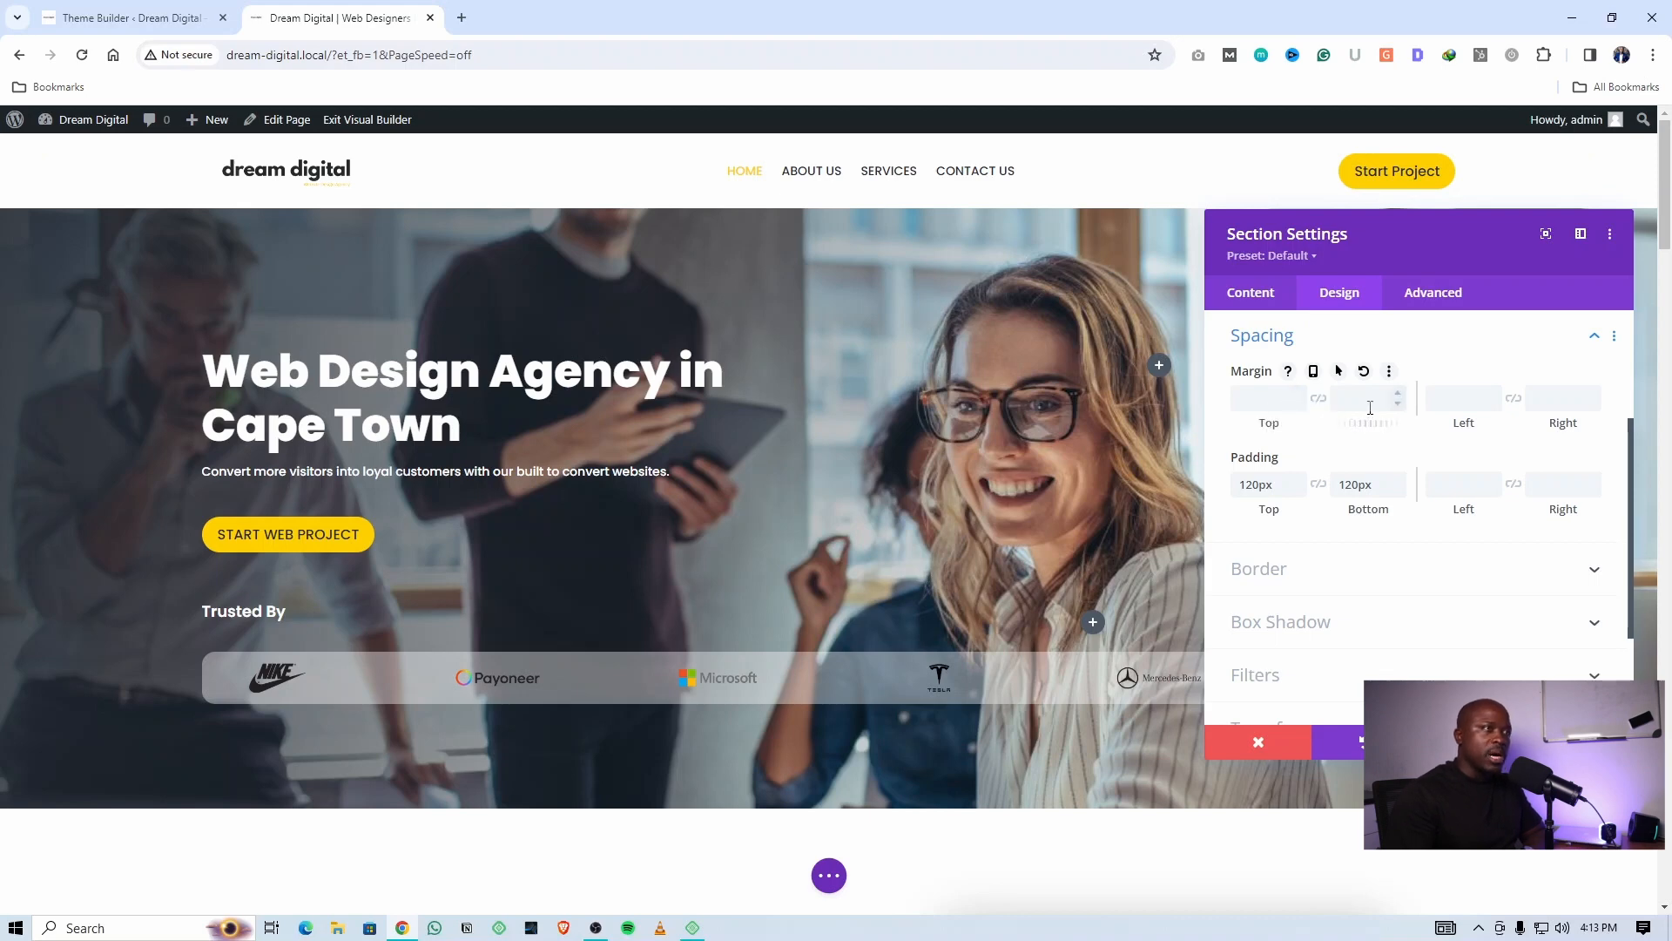
# Set the hero section's top margin to -90px so that it slides up beneath the header
pyautogui.click(1299, 405)
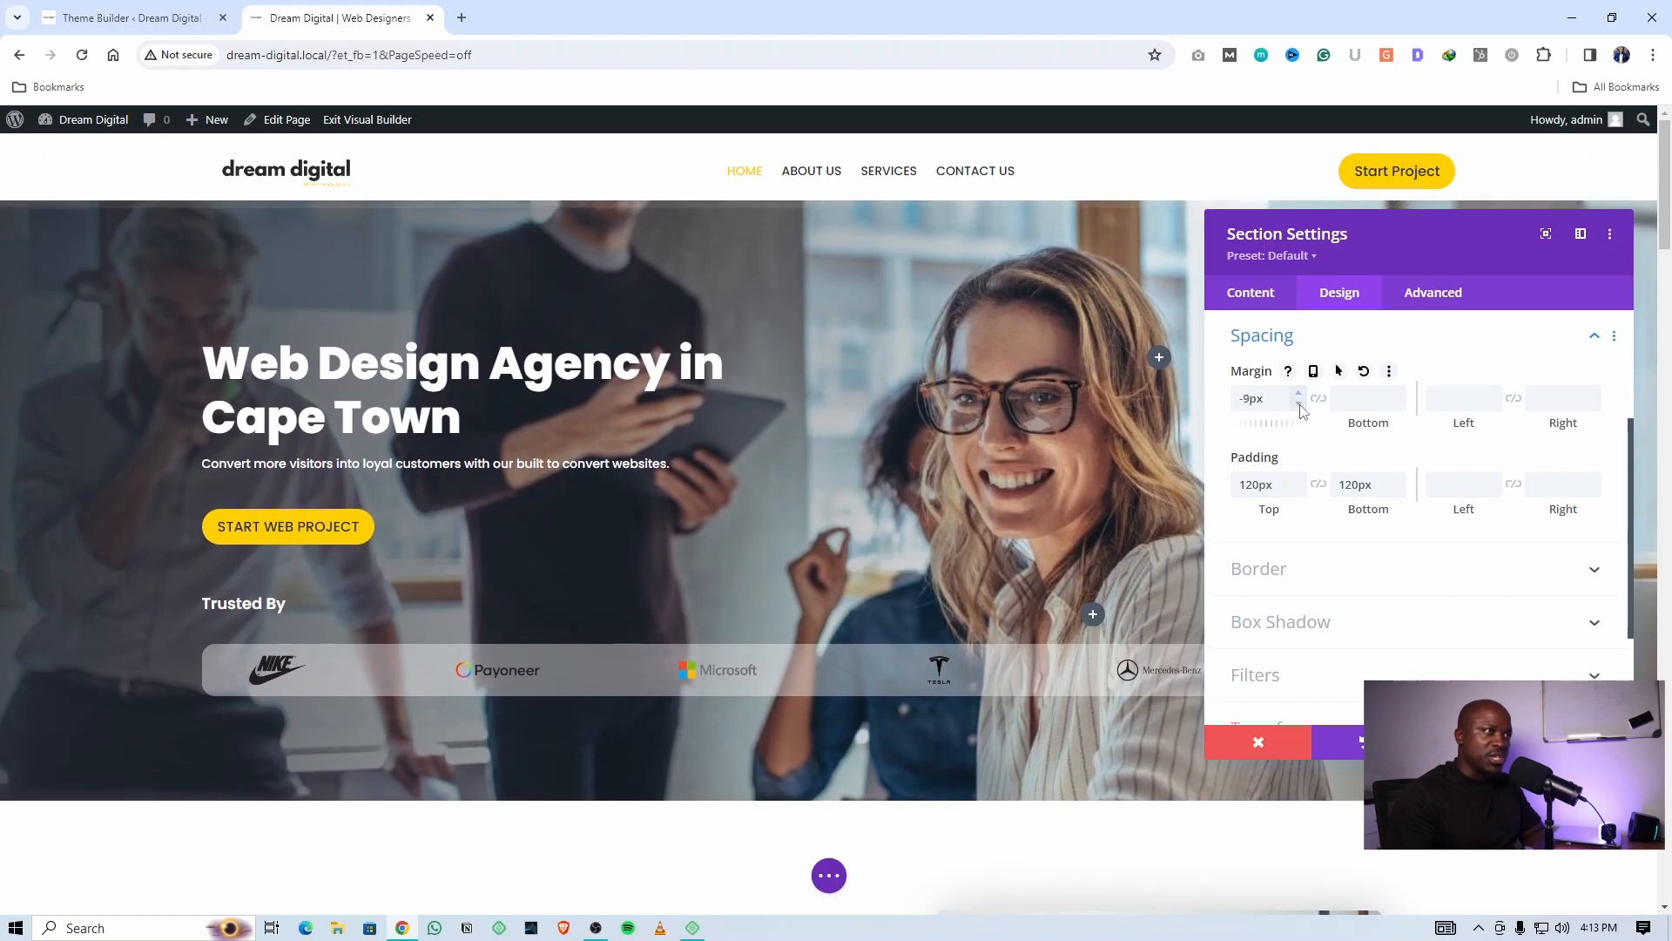
pyautogui.click(1299, 405)
pyautogui.click(1299, 405)
pyautogui.click(1300, 405)
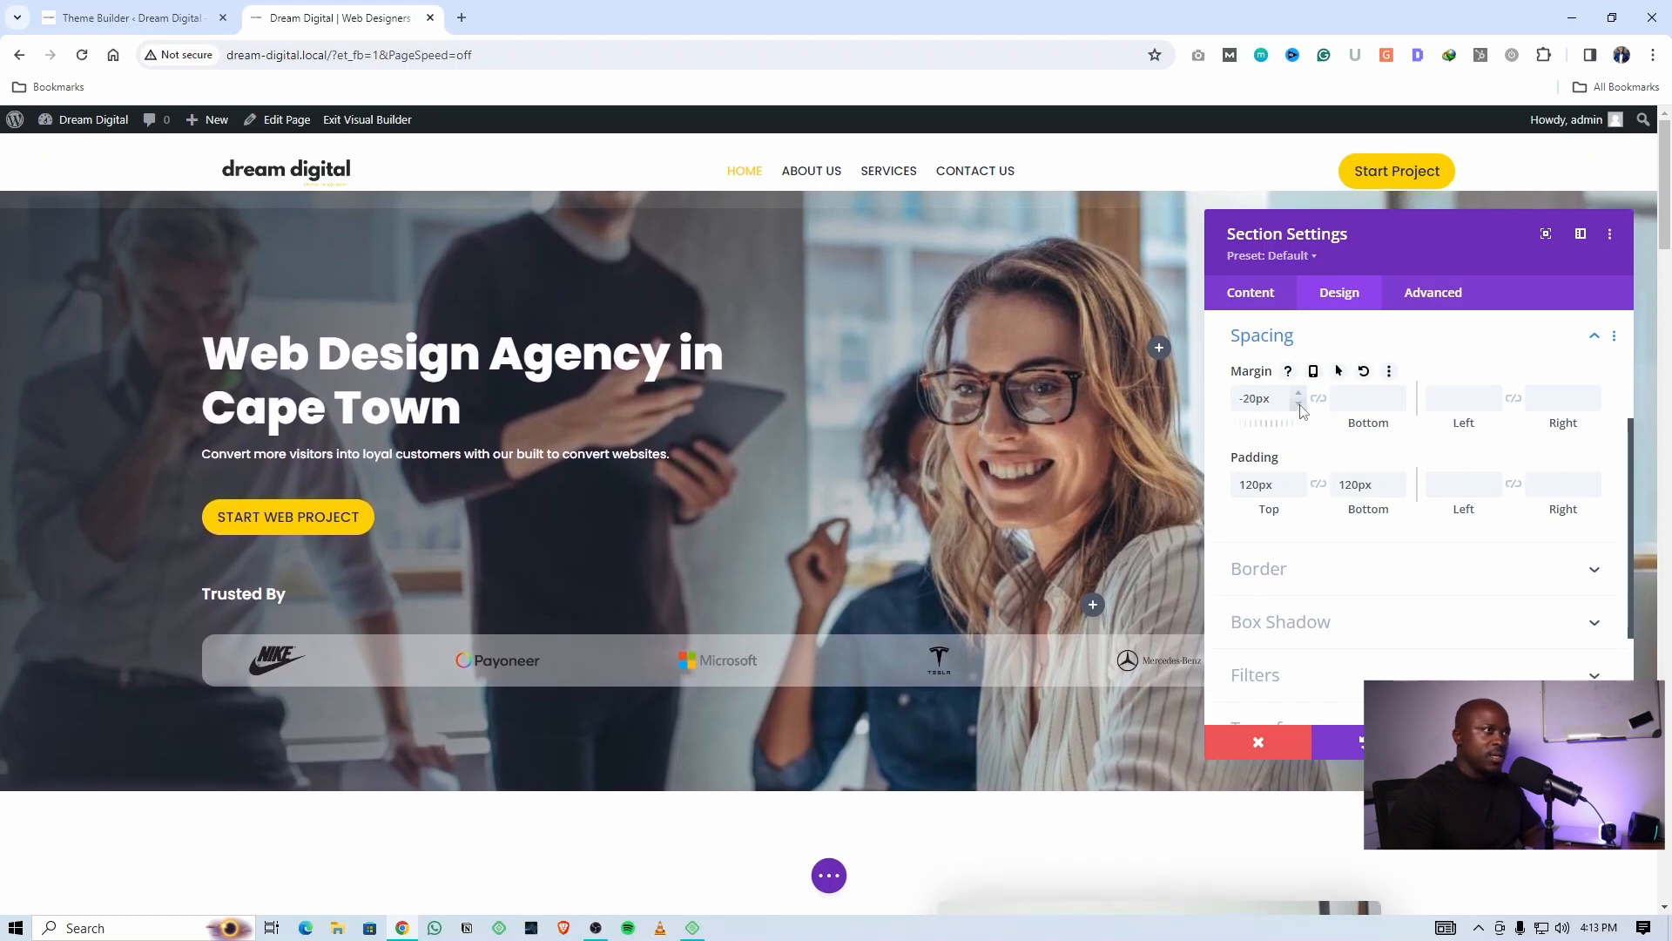
pyautogui.click(1299, 405)
pyautogui.click(1300, 405)
pyautogui.click(1300, 405)
pyautogui.click(1300, 405)
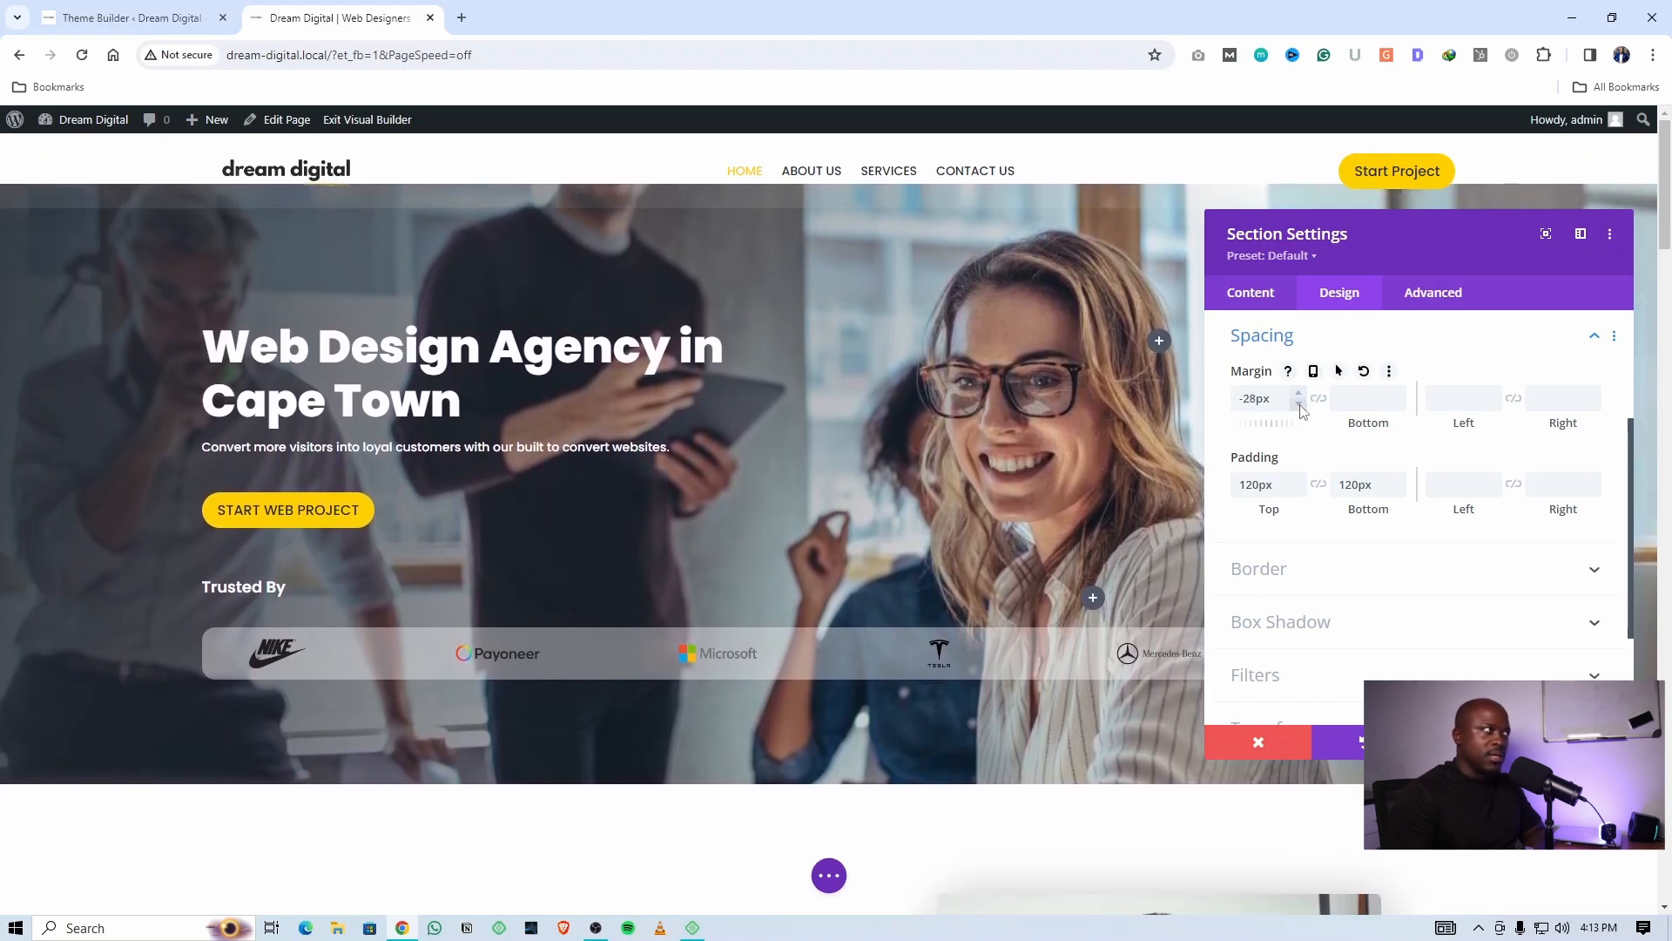
pyautogui.click(1300, 405)
pyautogui.click(1300, 405)
pyautogui.click(1300, 405)
pyautogui.click(1301, 405)
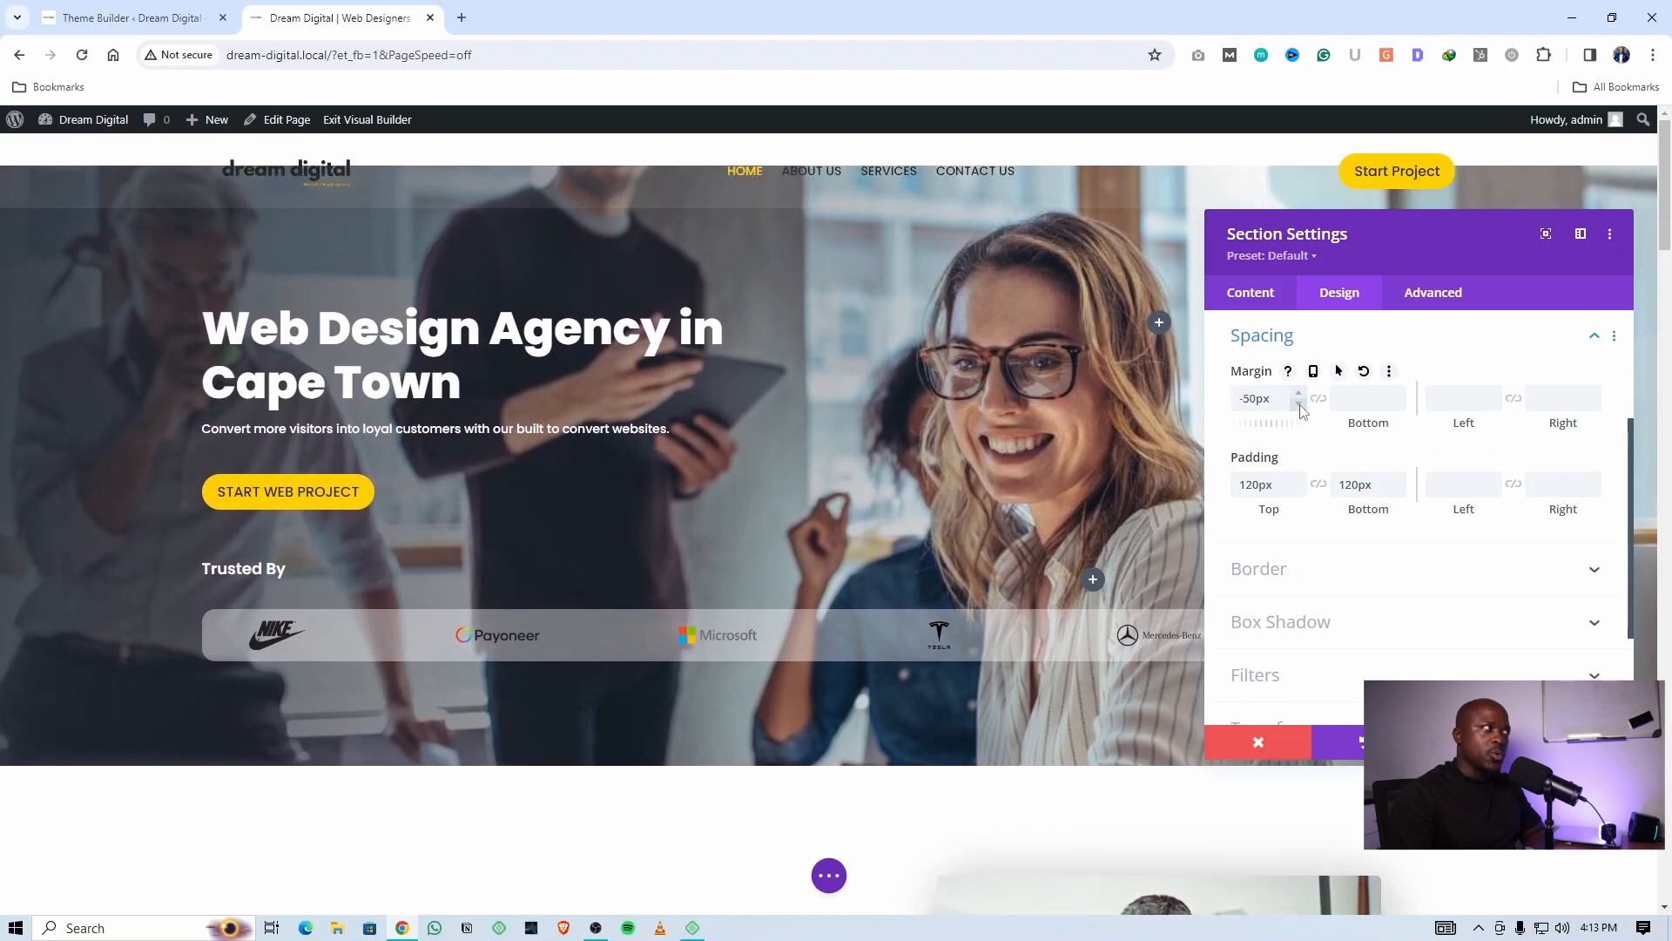
pyautogui.click(1301, 405)
pyautogui.click(1301, 405)
pyautogui.click(1300, 405)
pyautogui.click(1300, 405)
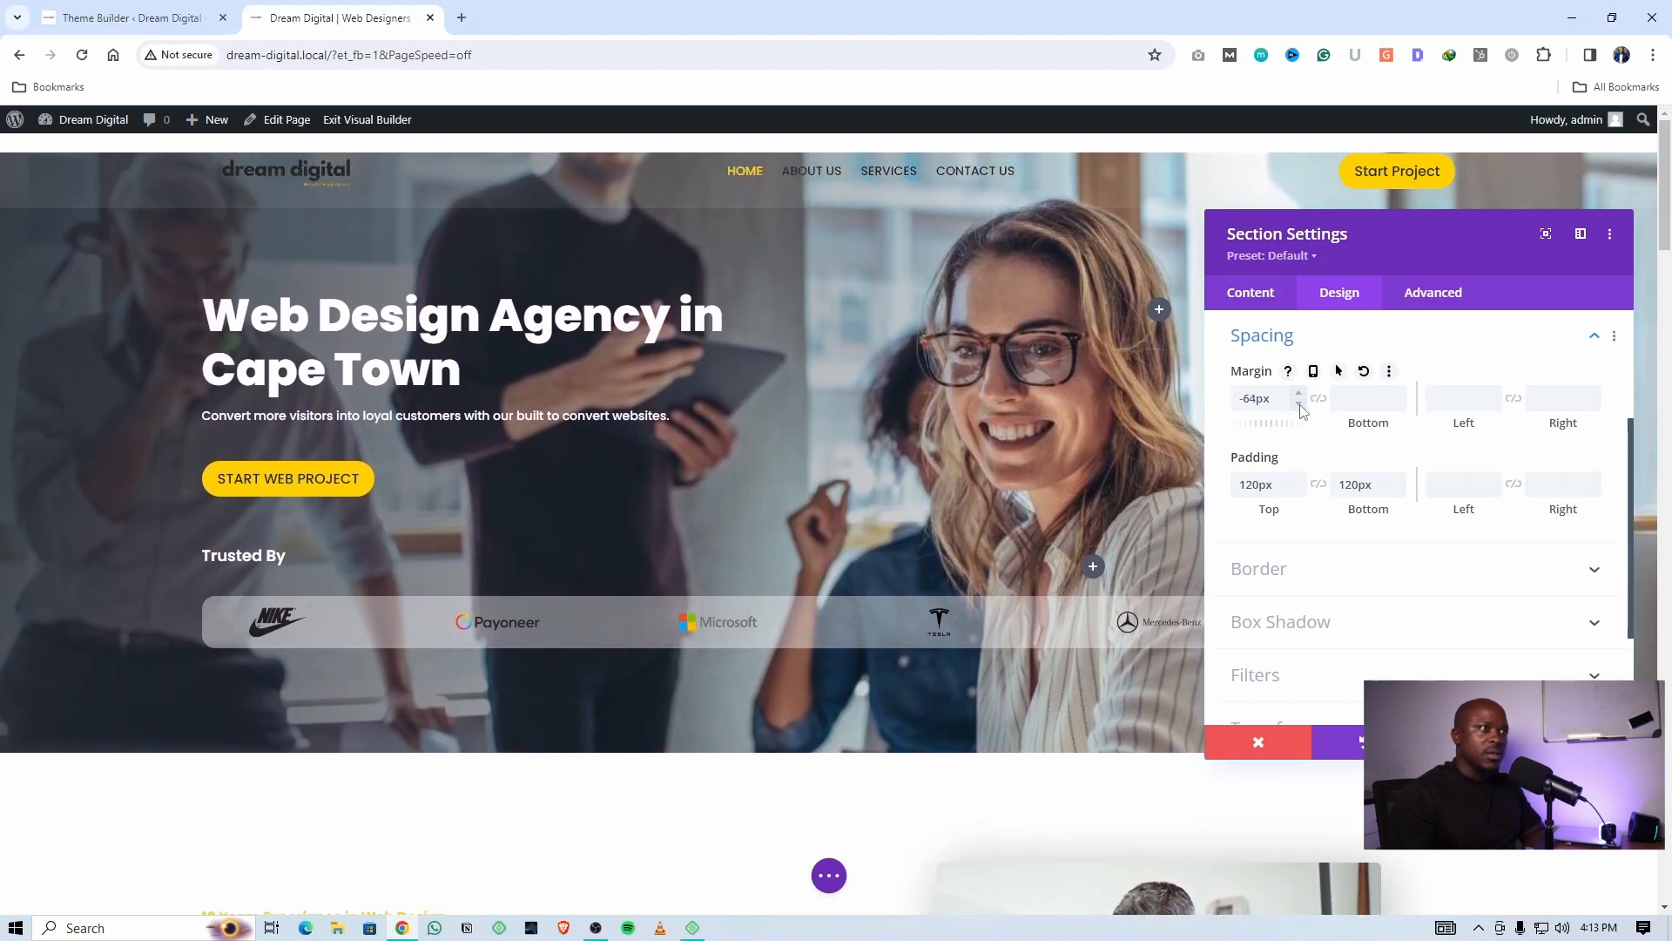
pyautogui.click(1300, 405)
pyautogui.click(1300, 405)
pyautogui.click(1301, 405)
pyautogui.click(1300, 405)
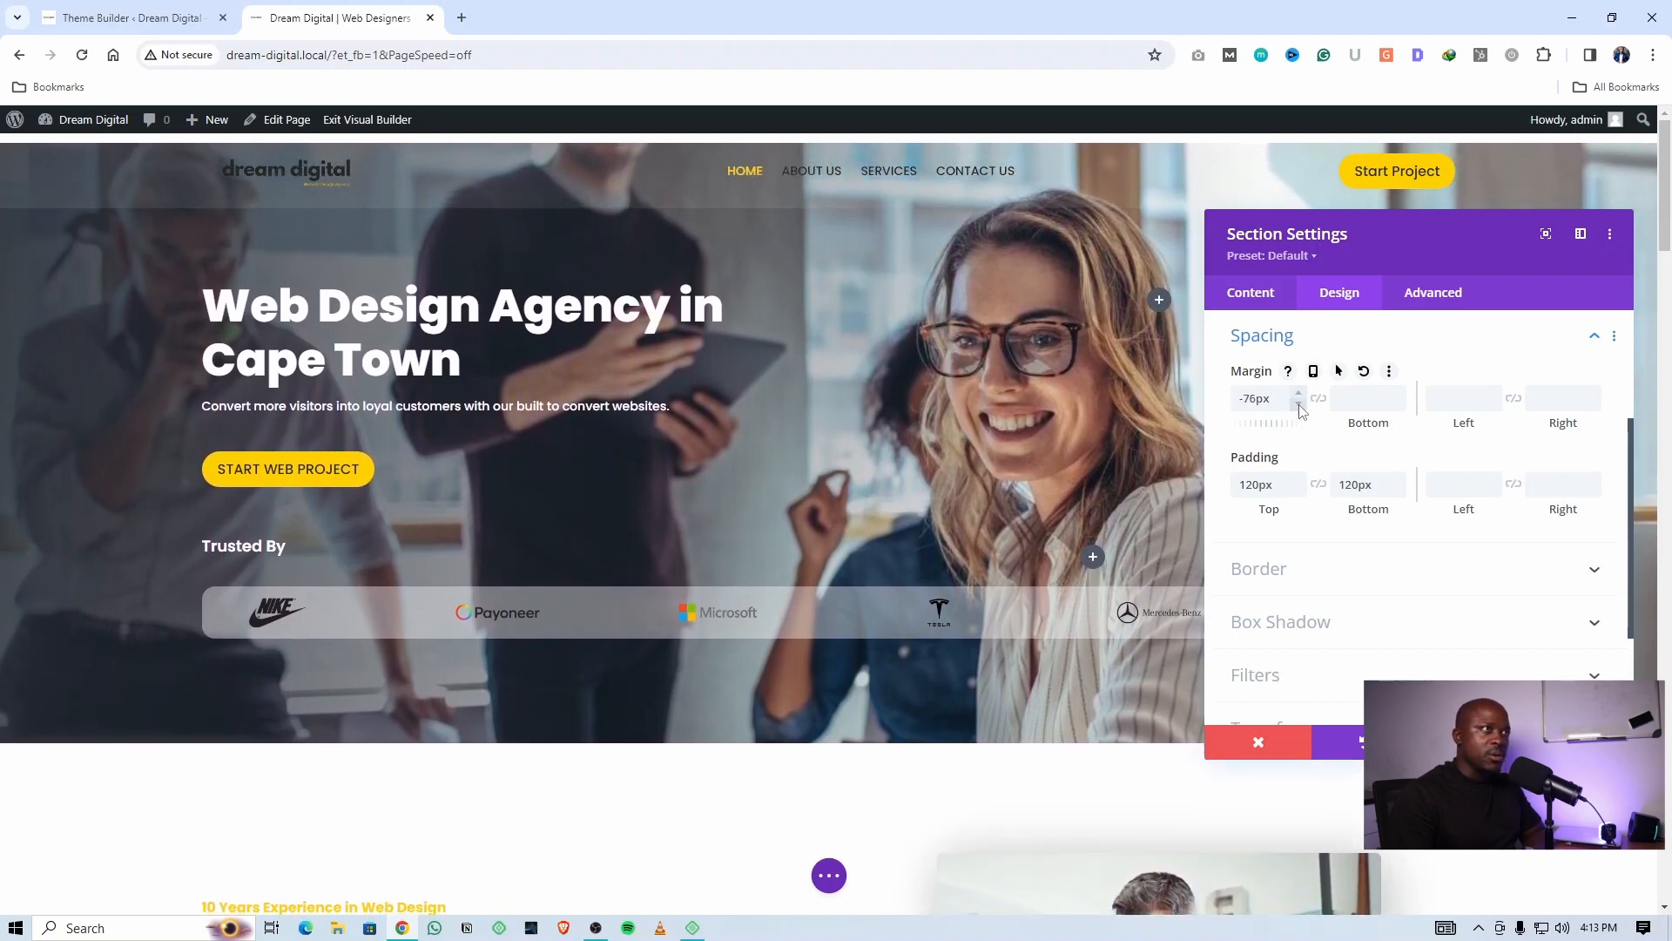
pyautogui.click(1301, 405)
pyautogui.click(1301, 405)
pyautogui.click(1300, 405)
pyautogui.click(1301, 405)
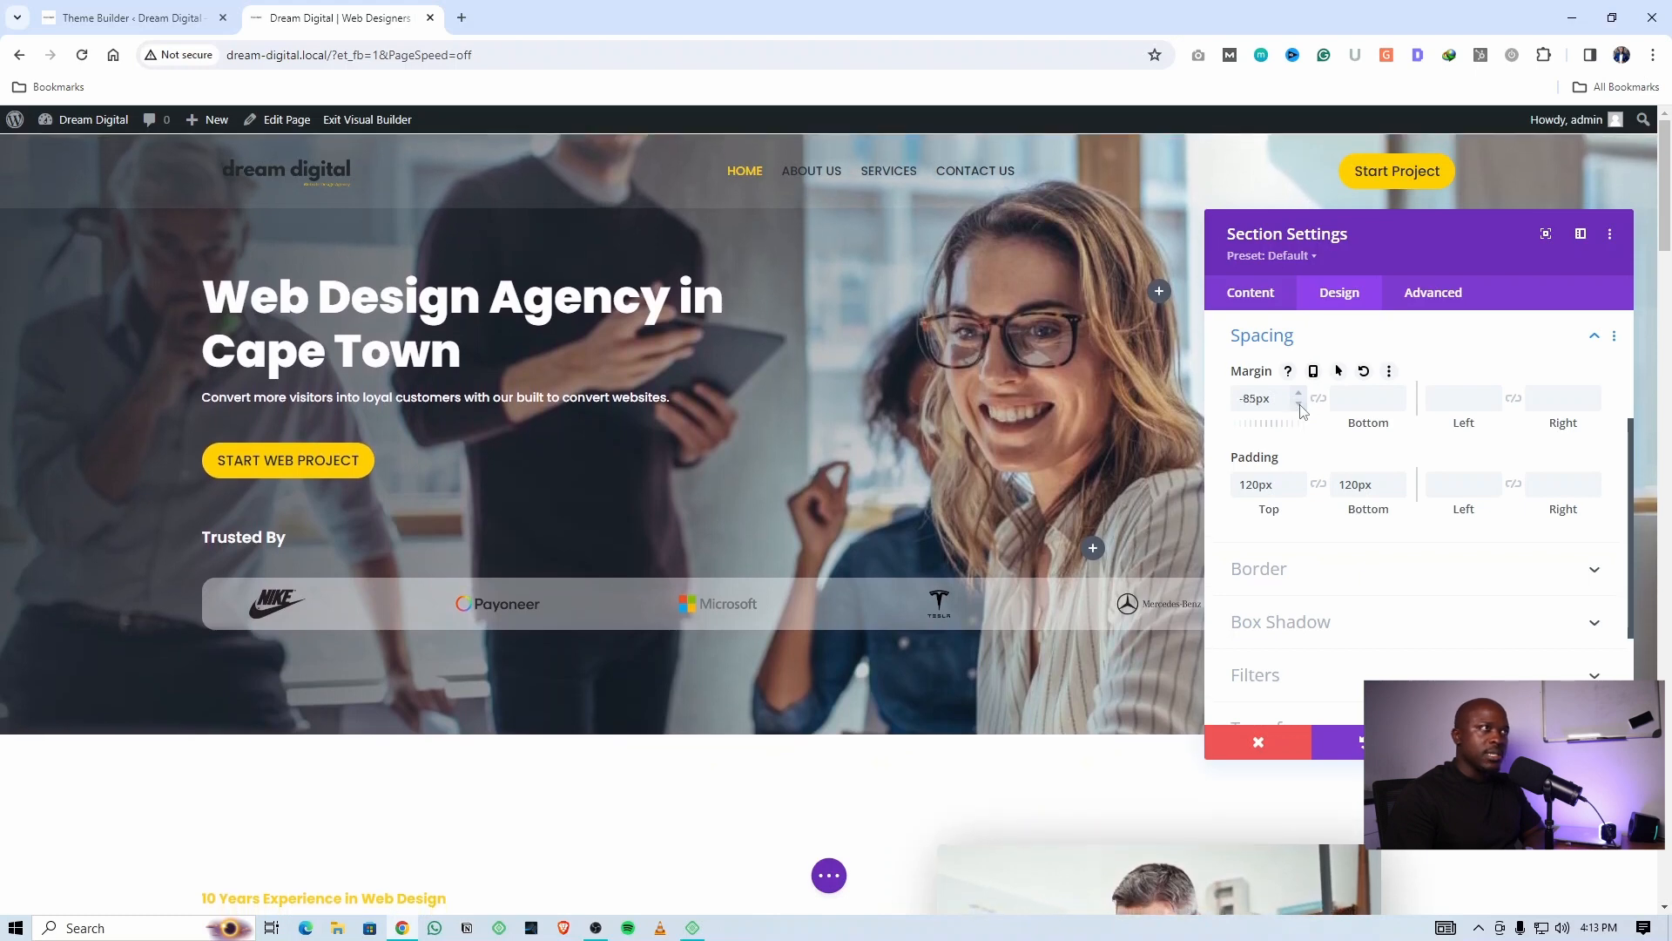
pyautogui.click(1300, 405)
pyautogui.click(1301, 406)
pyautogui.click(1302, 406)
pyautogui.click(1301, 406)
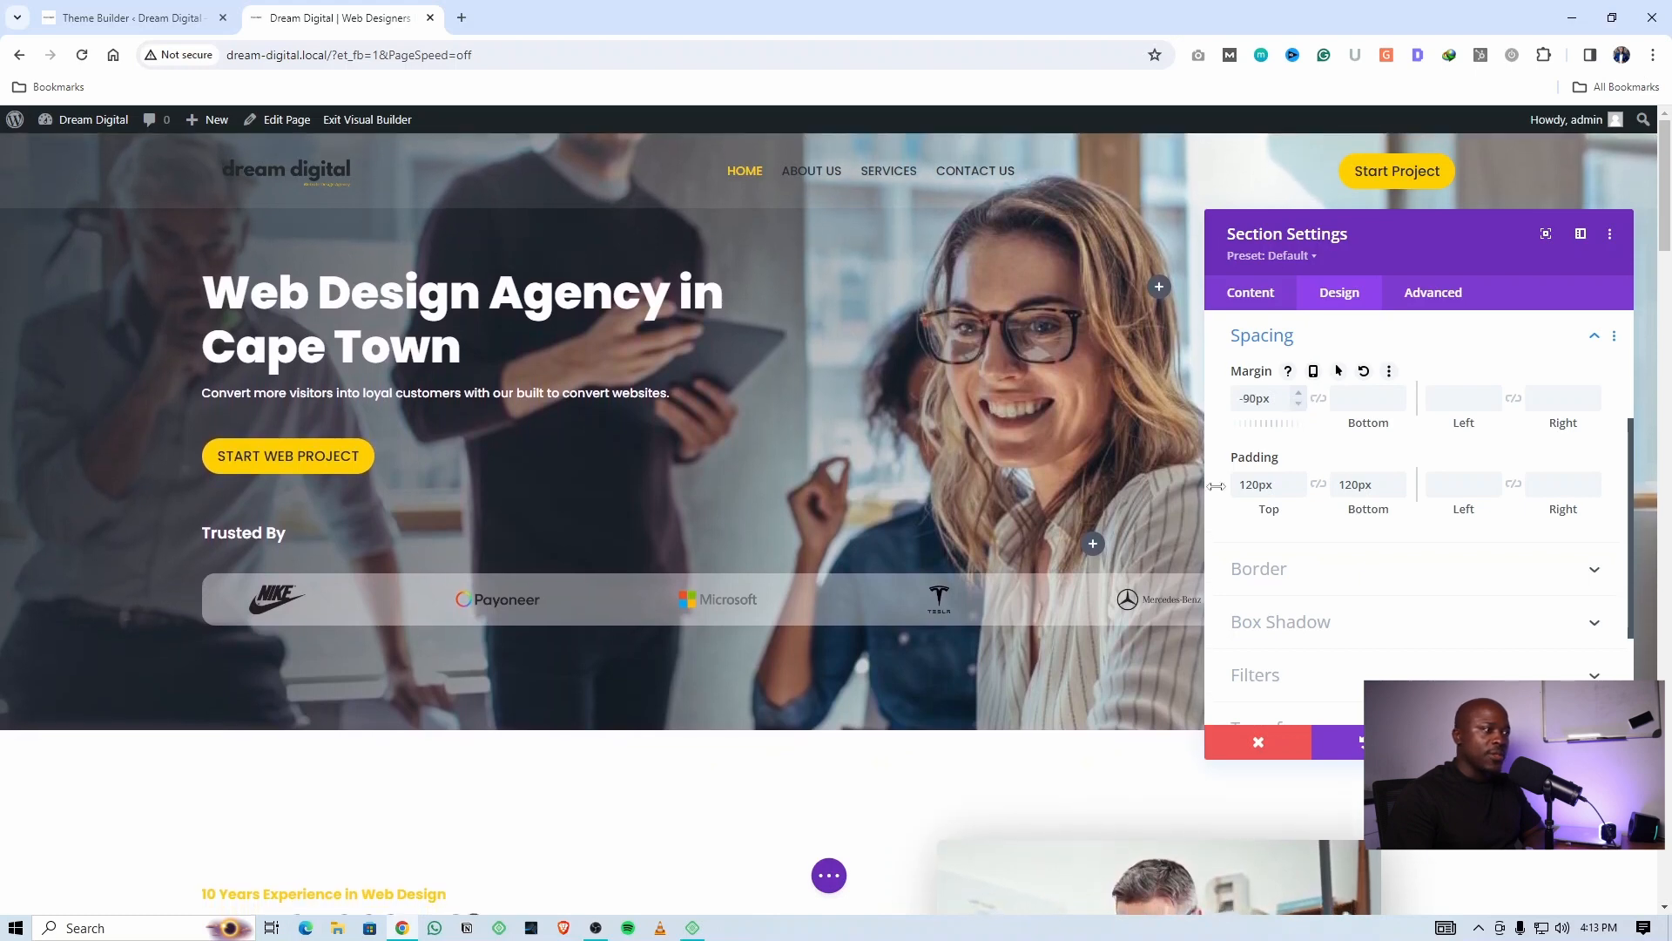
# Save the homepage and check the hero section beneath the transparent header
pyautogui.click(829, 877)
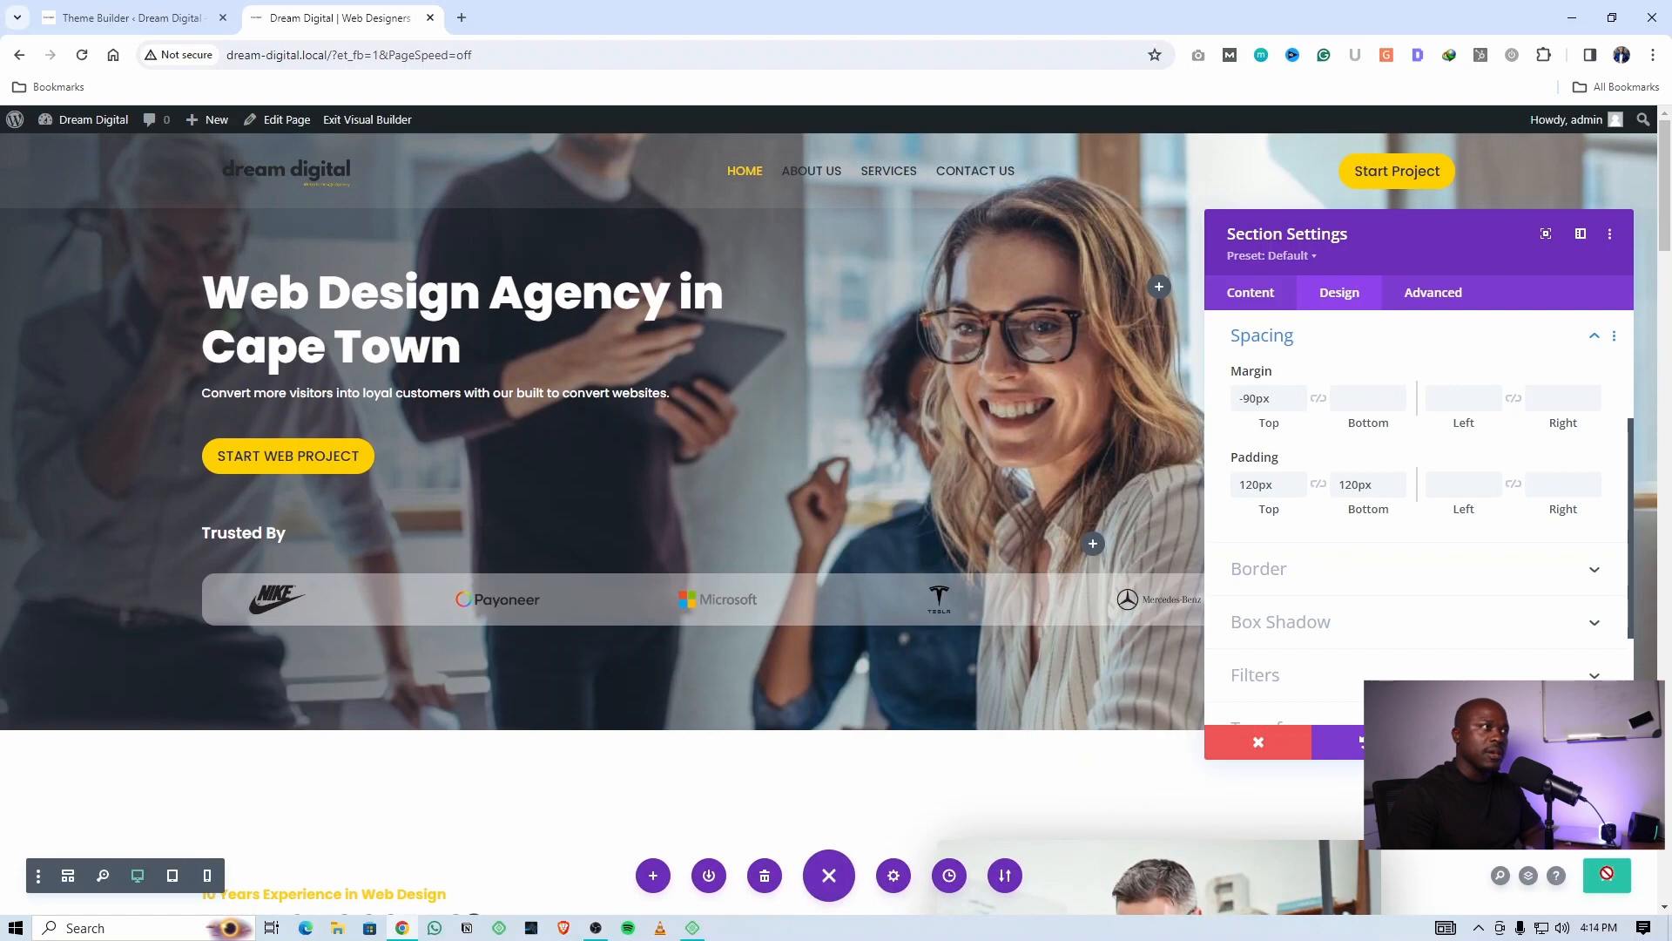
pyautogui.scroll(-3, 846, 700)
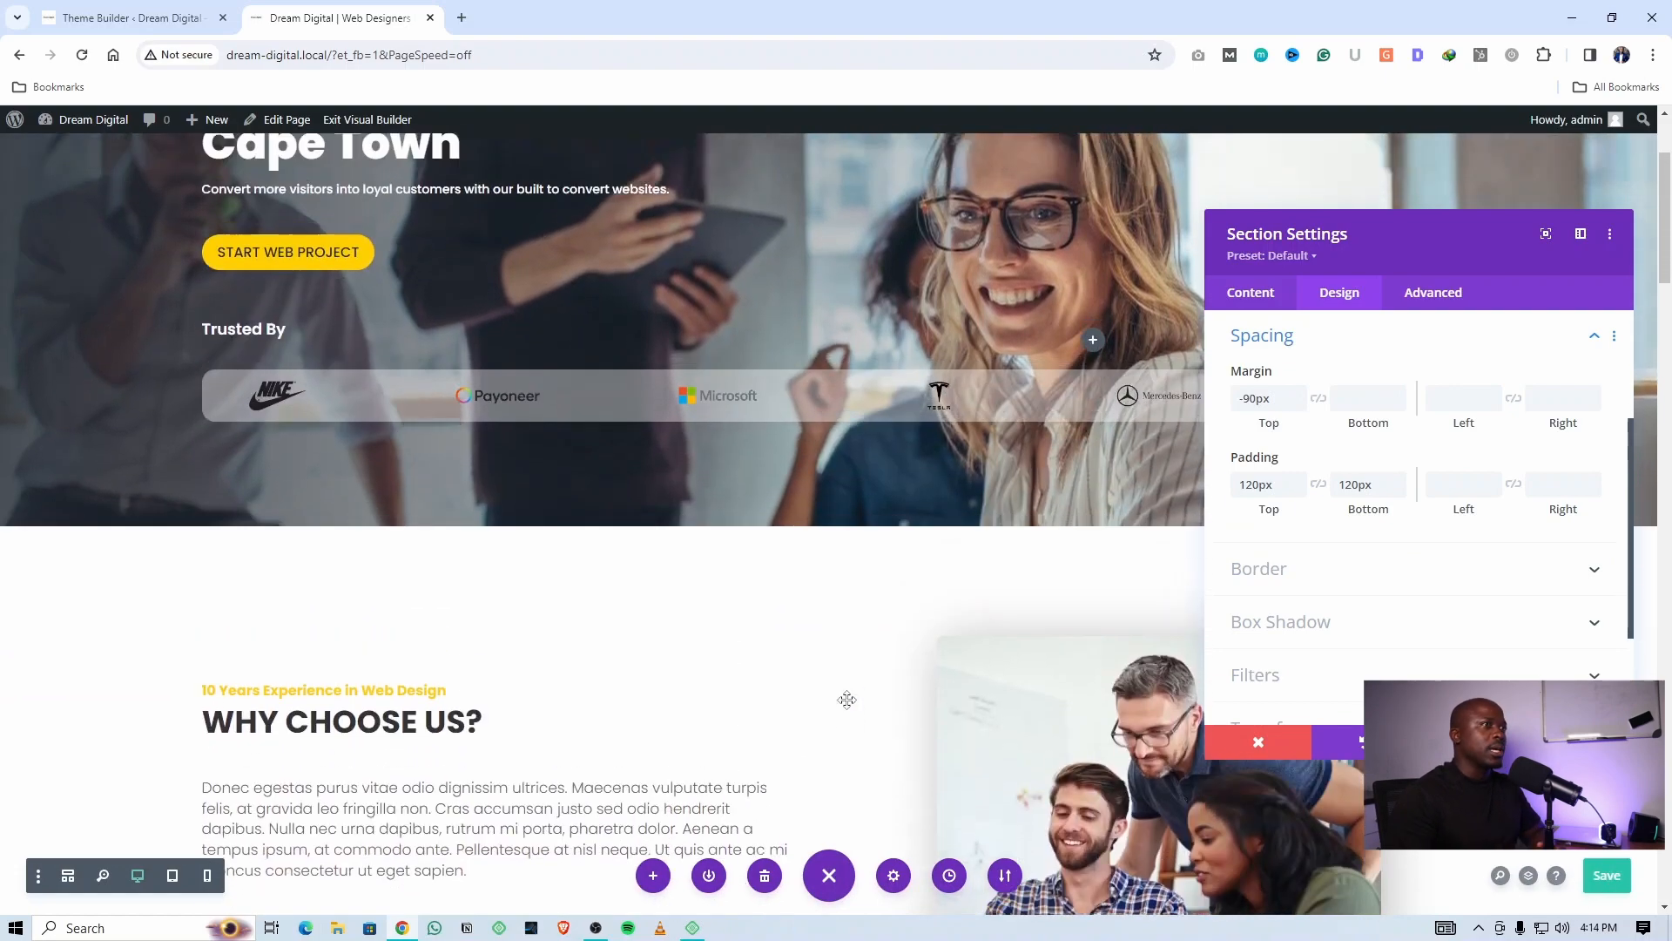
pyautogui.scroll(3, 847, 699)
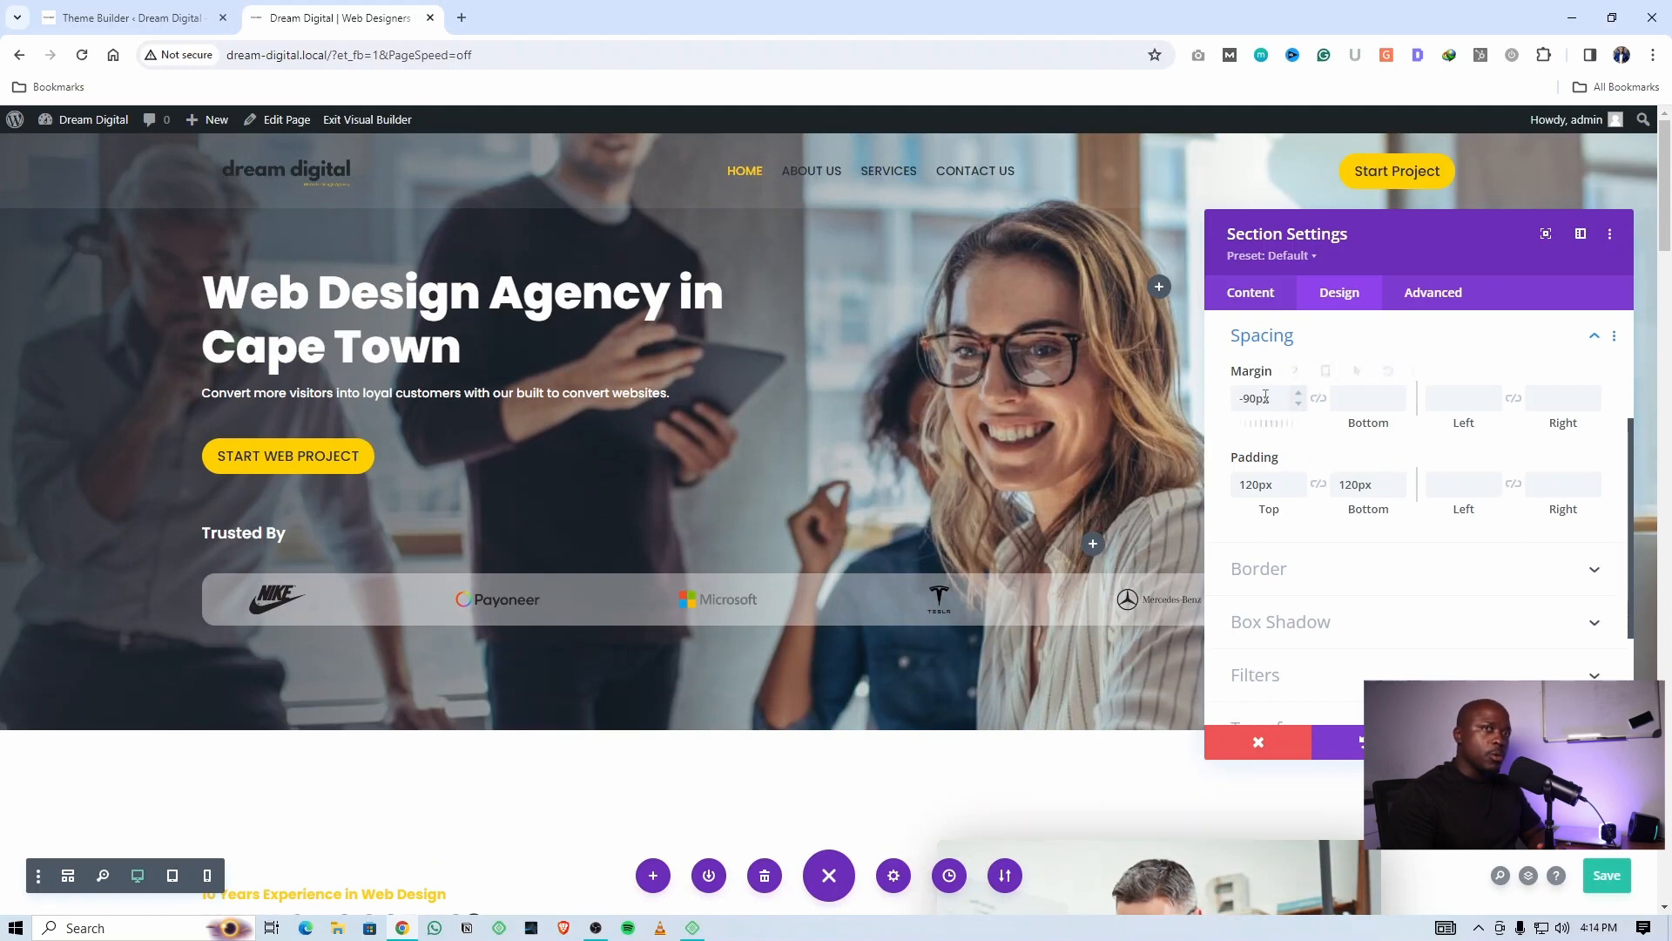
# Enable responsive values for the hero section's margin and set the tablet top margin to -145px
pyautogui.click(1315, 372)
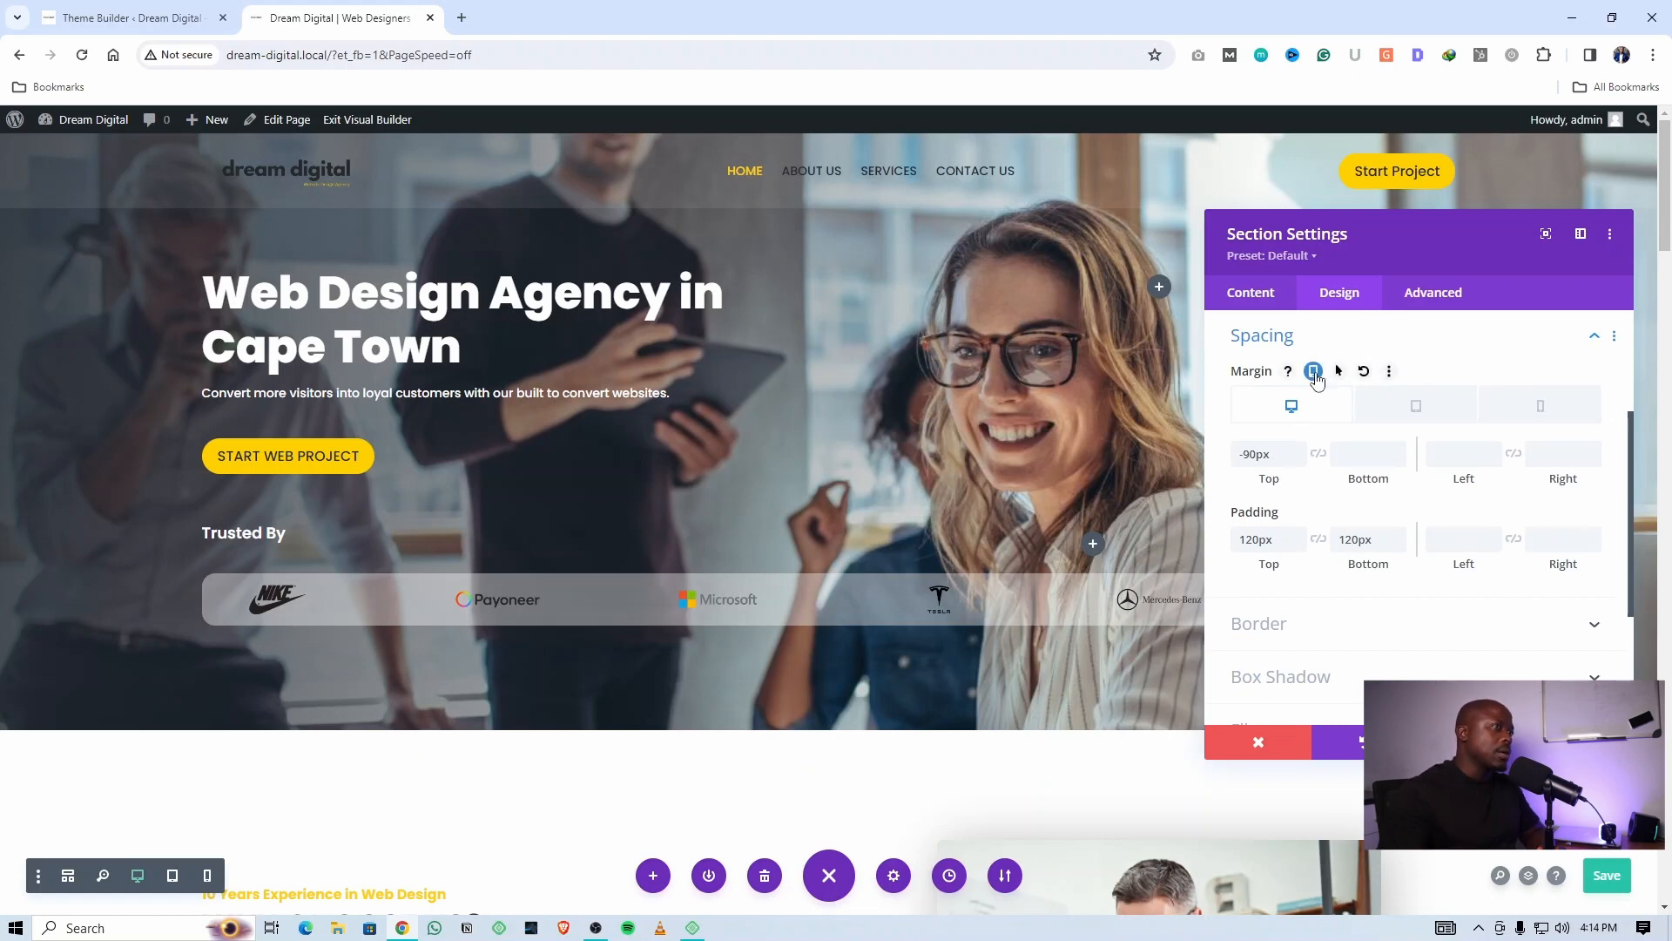
pyautogui.click(1417, 408)
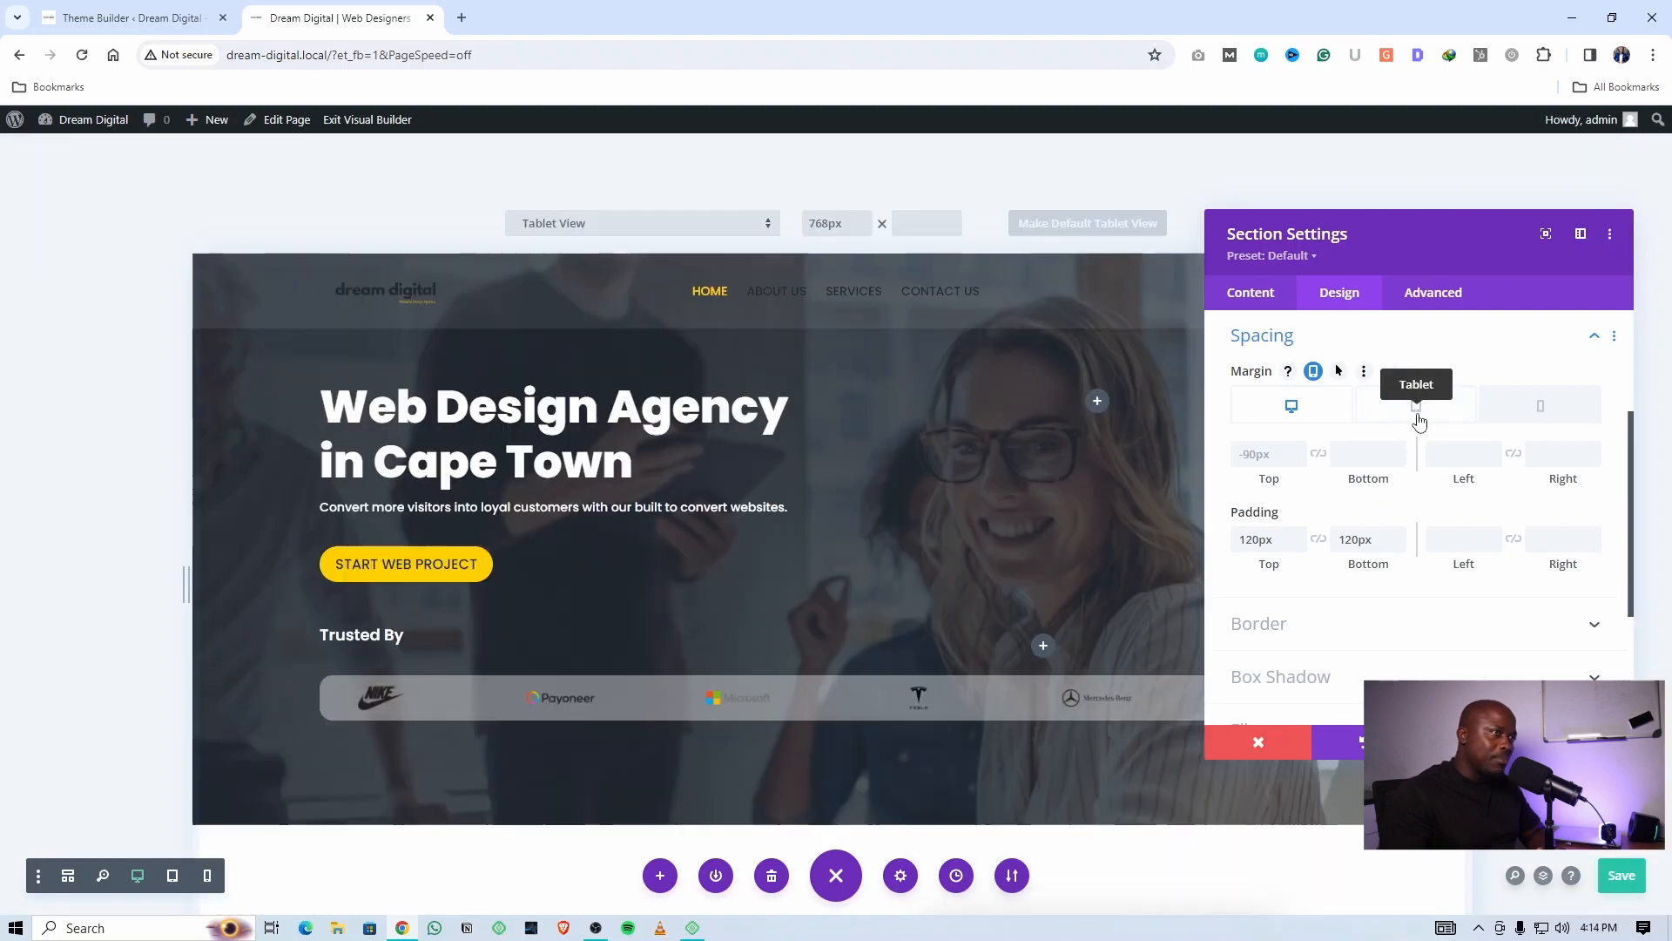
pyautogui.scroll(15, 1049, 493)
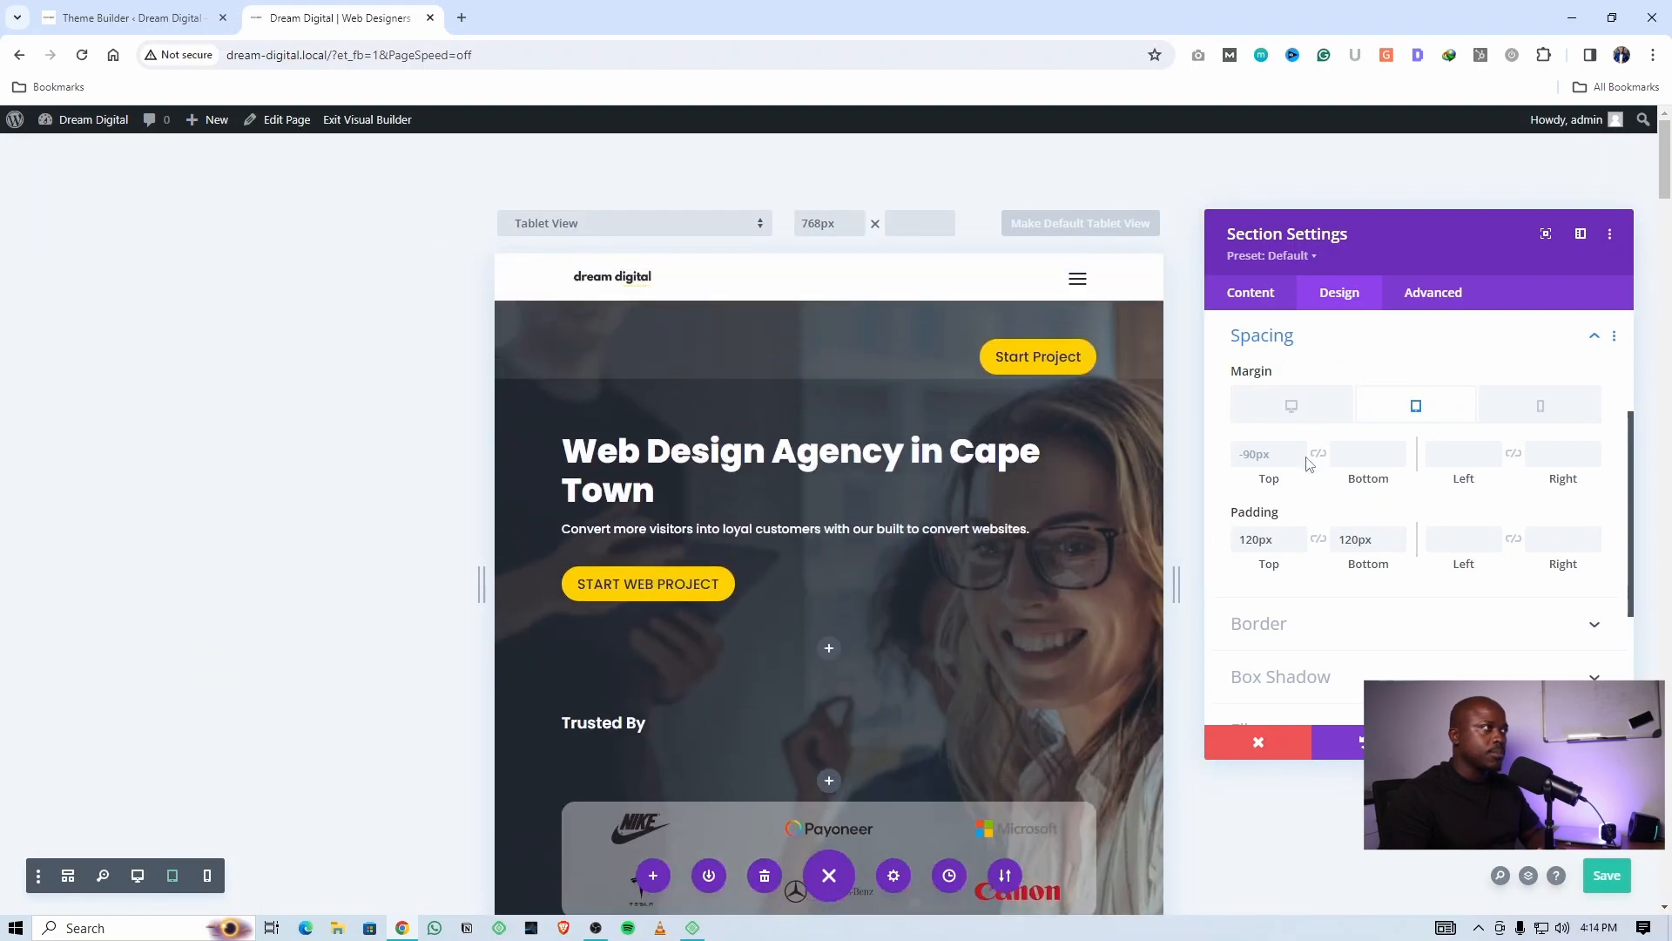
pyautogui.click(1298, 462)
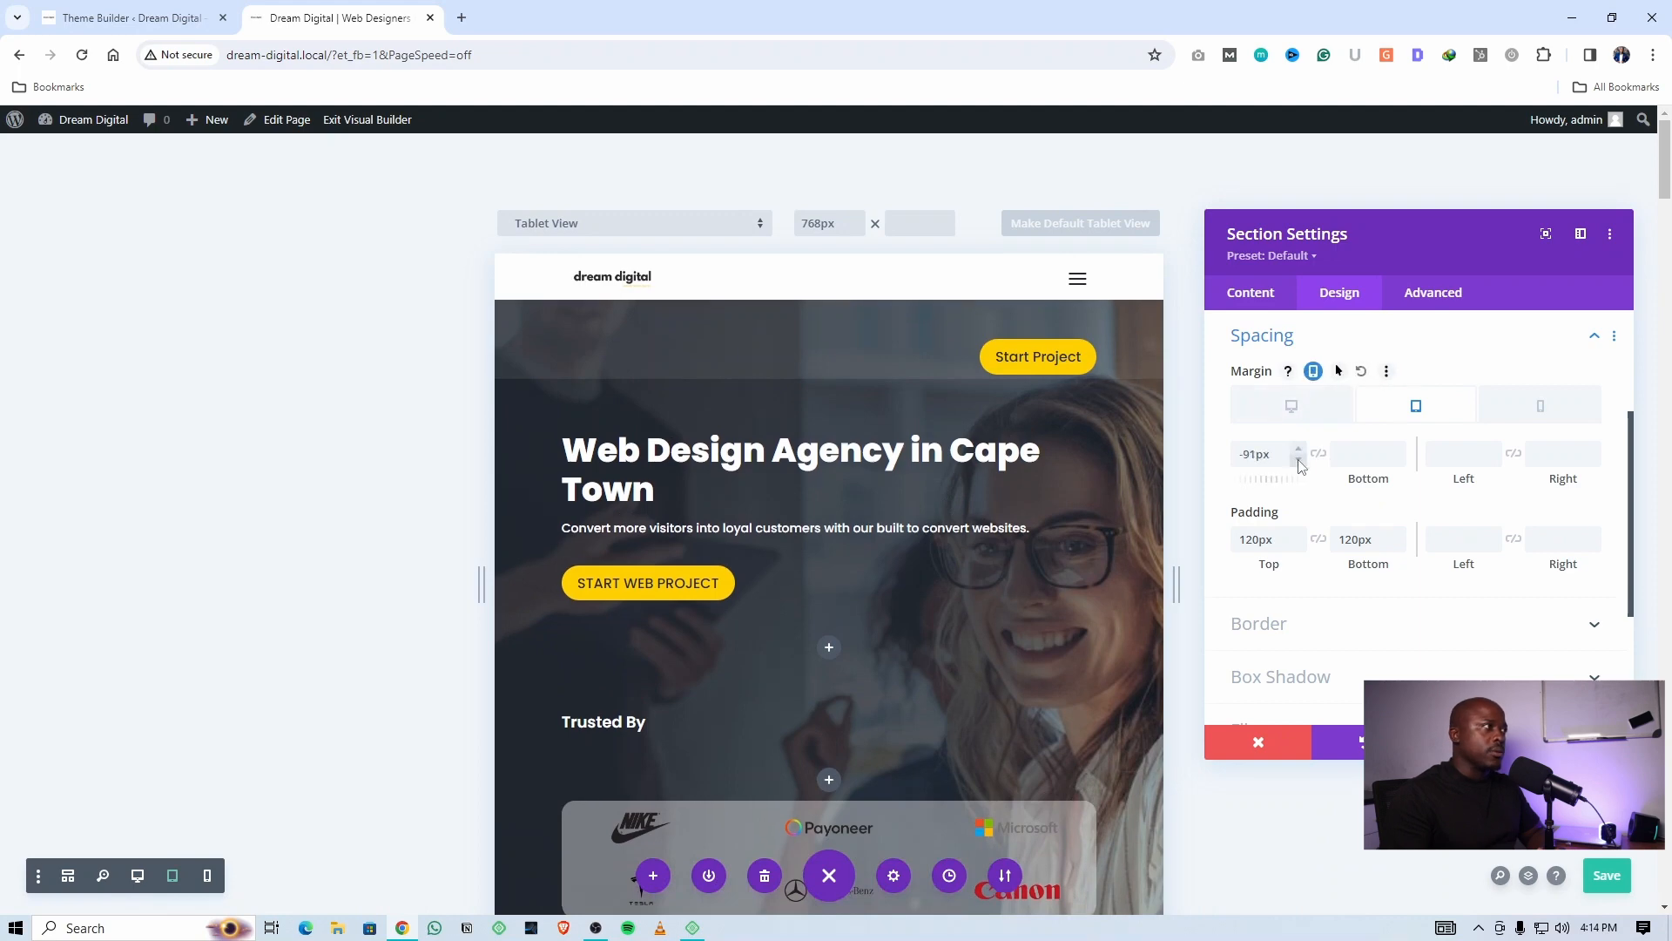
pyautogui.click(1298, 462)
pyautogui.click(1298, 463)
pyautogui.click(1297, 463)
pyautogui.click(1299, 463)
pyautogui.click(1299, 461)
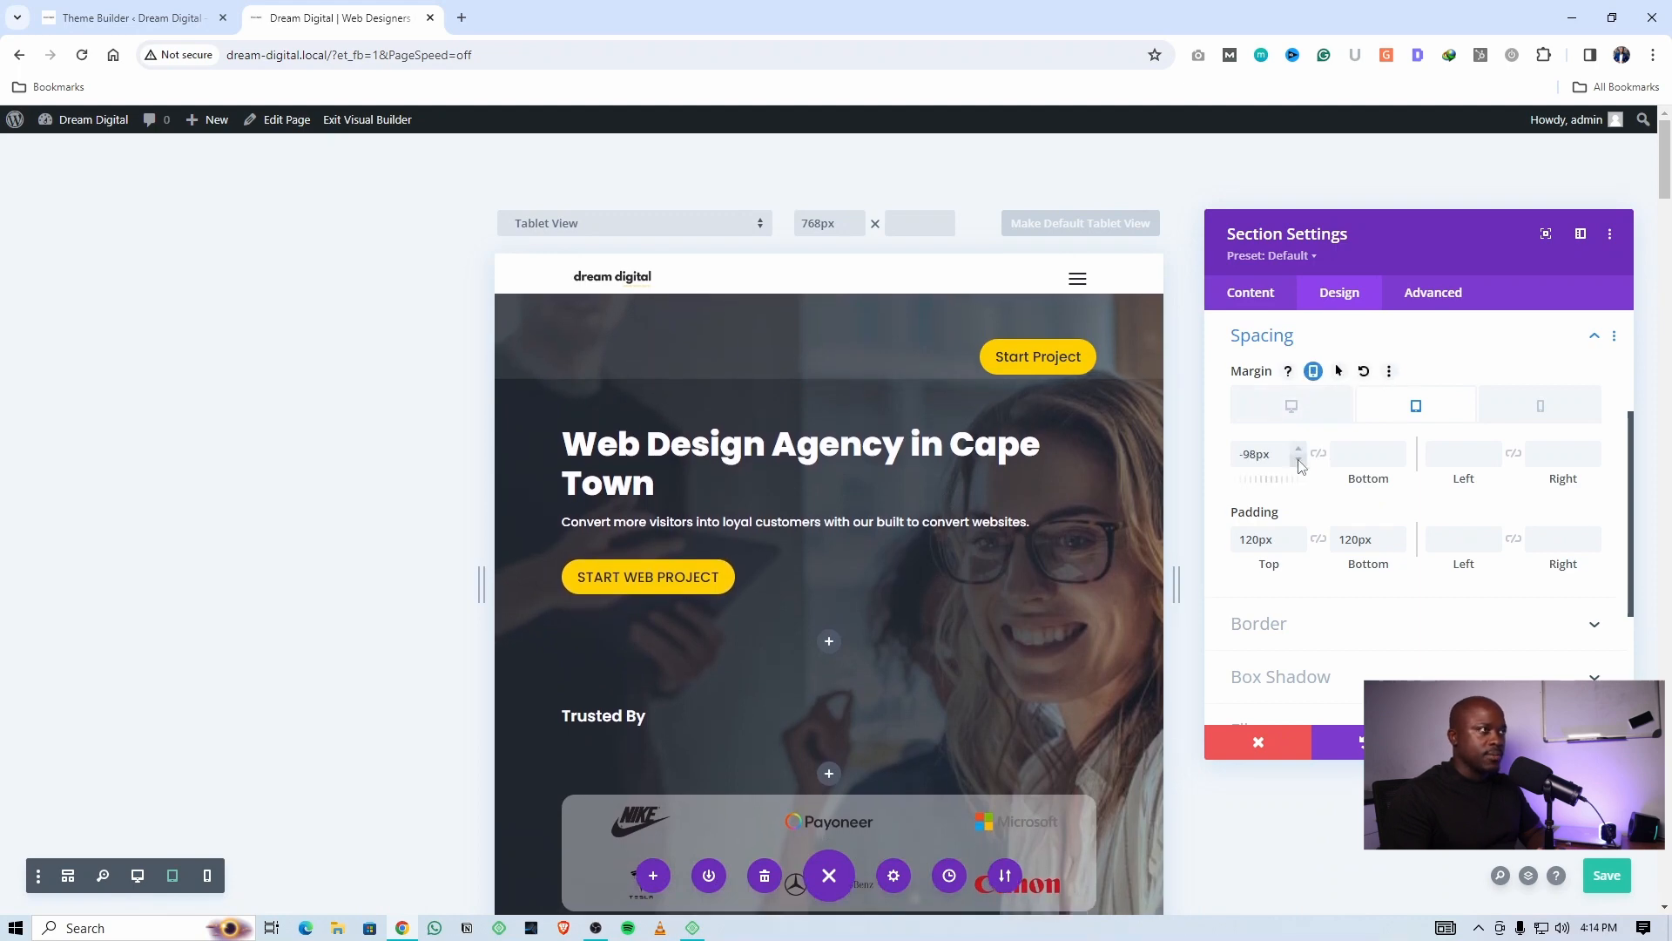
pyautogui.click(1298, 463)
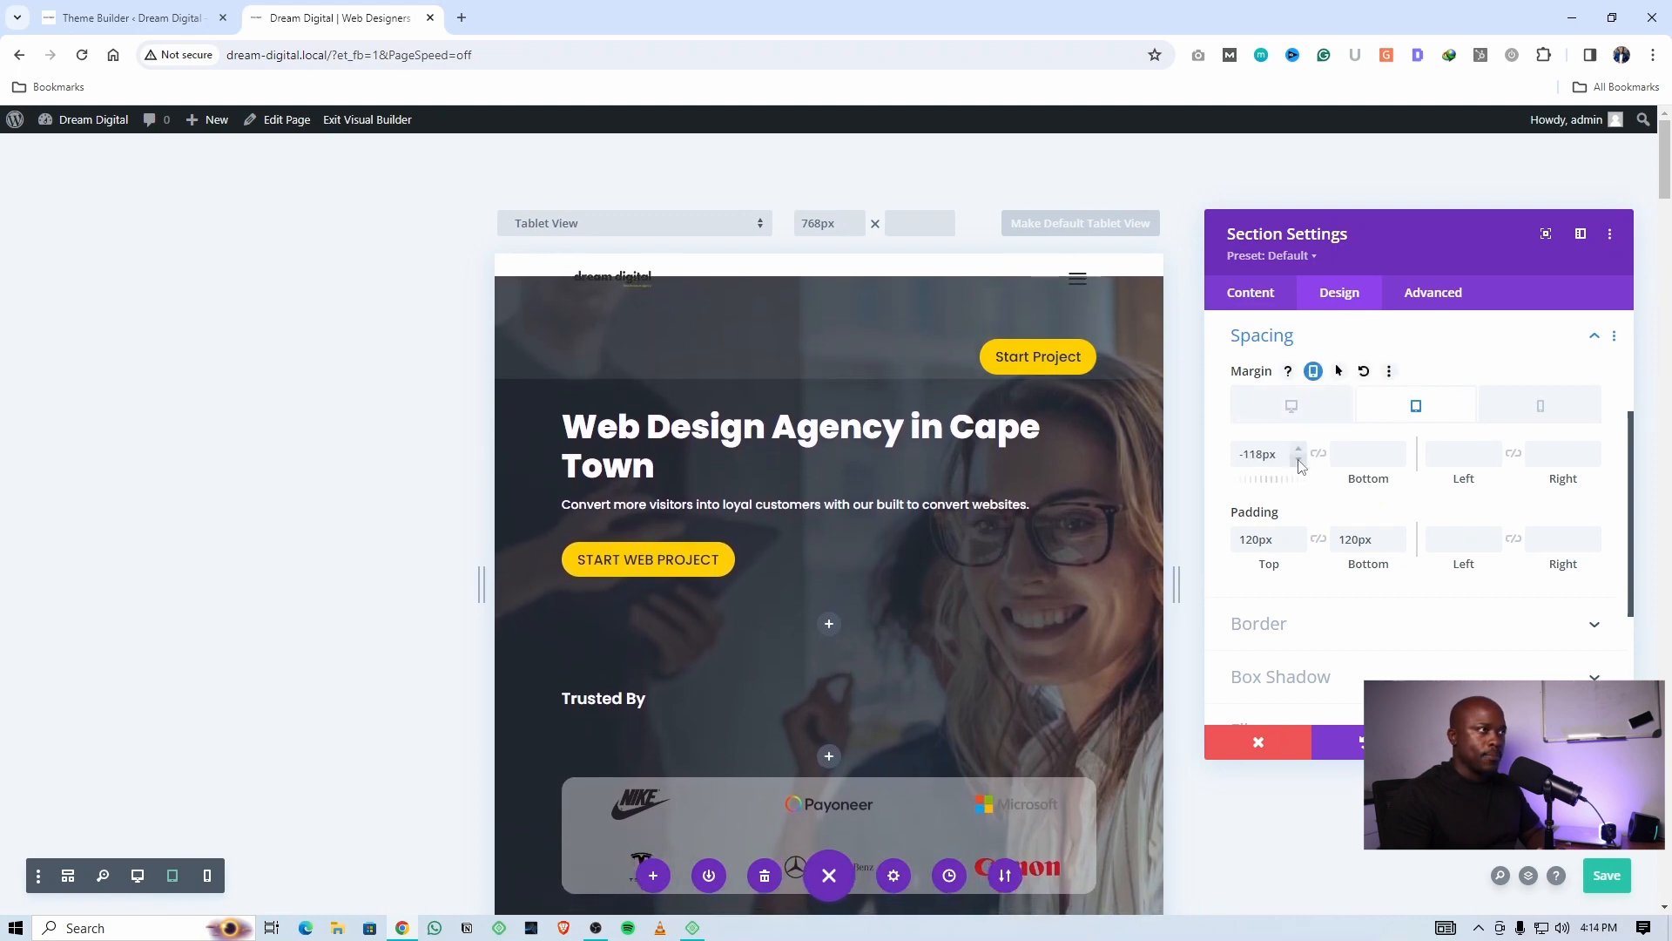
pyautogui.click(1298, 462)
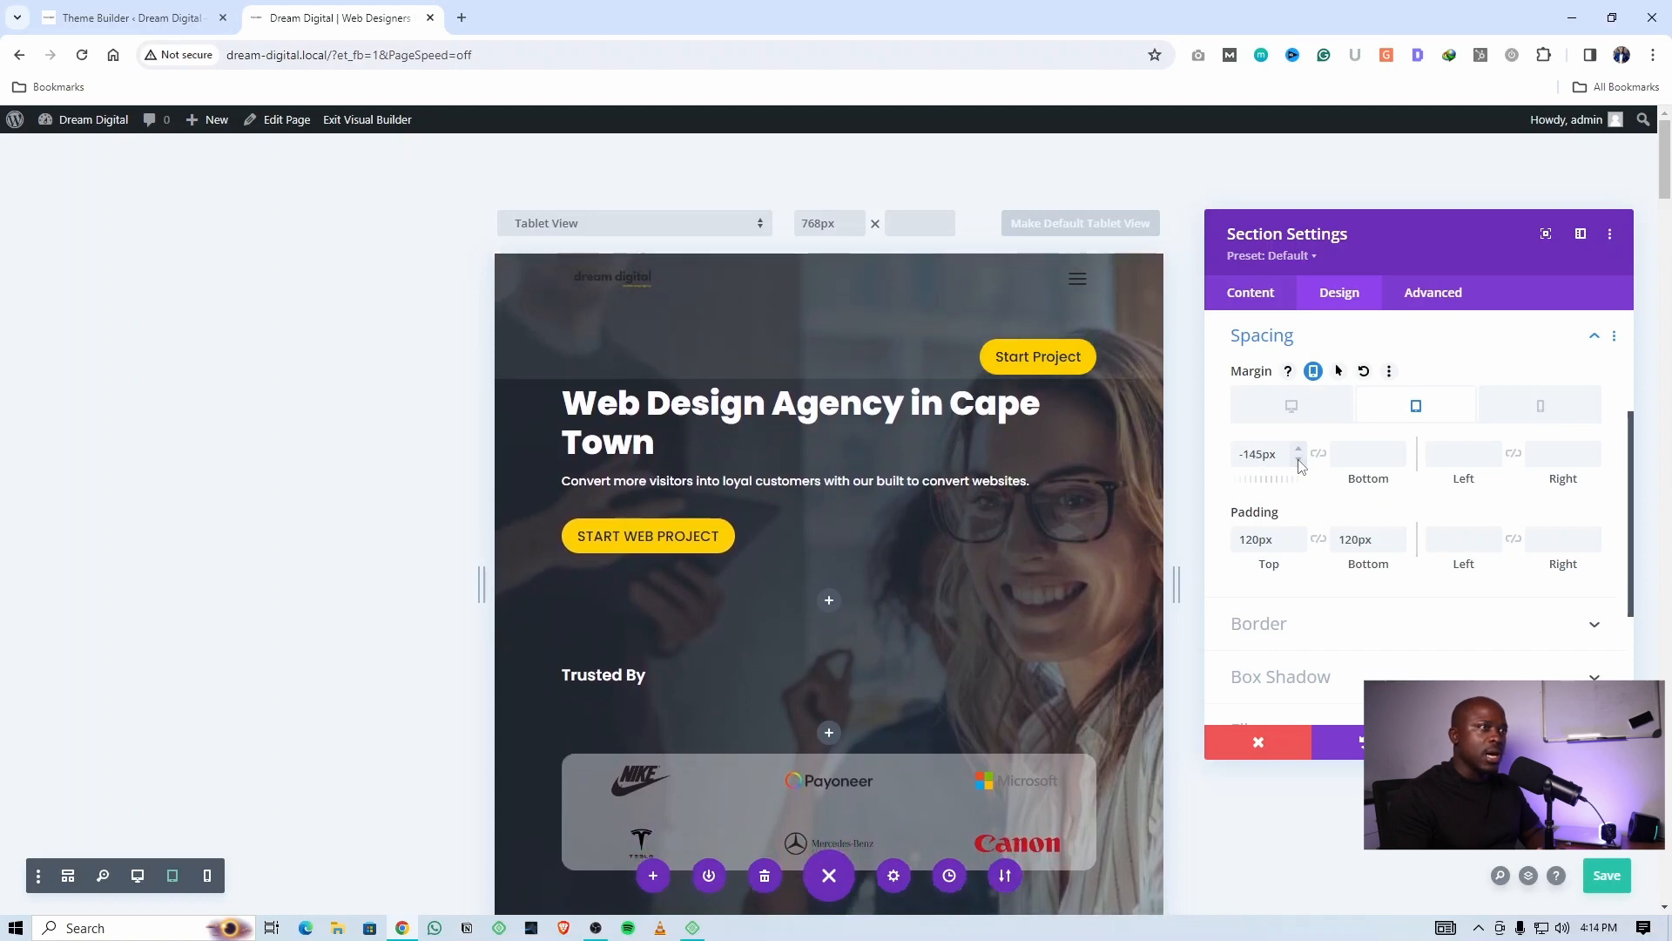
# Set the hero section's top padding to 170px to move the heading below the header's button
pyautogui.click(1299, 534)
pyautogui.click(1299, 534)
pyautogui.click(1299, 534)
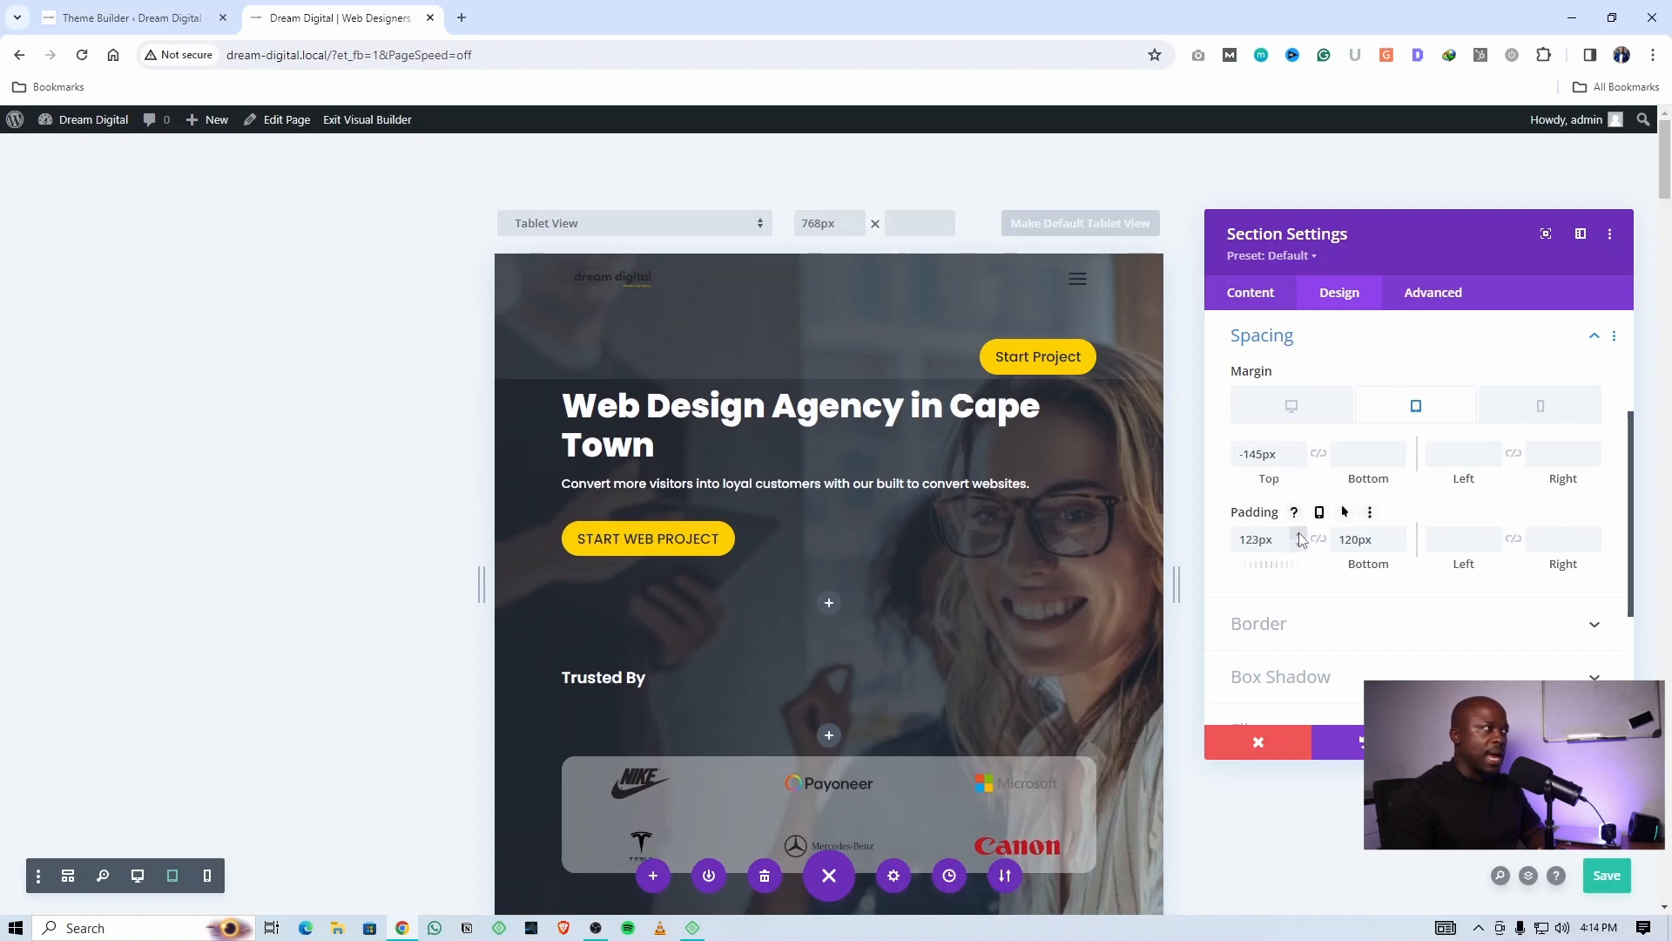
pyautogui.click(1300, 534)
pyautogui.click(1299, 534)
pyautogui.click(1299, 533)
pyautogui.click(1299, 534)
pyautogui.click(1299, 534)
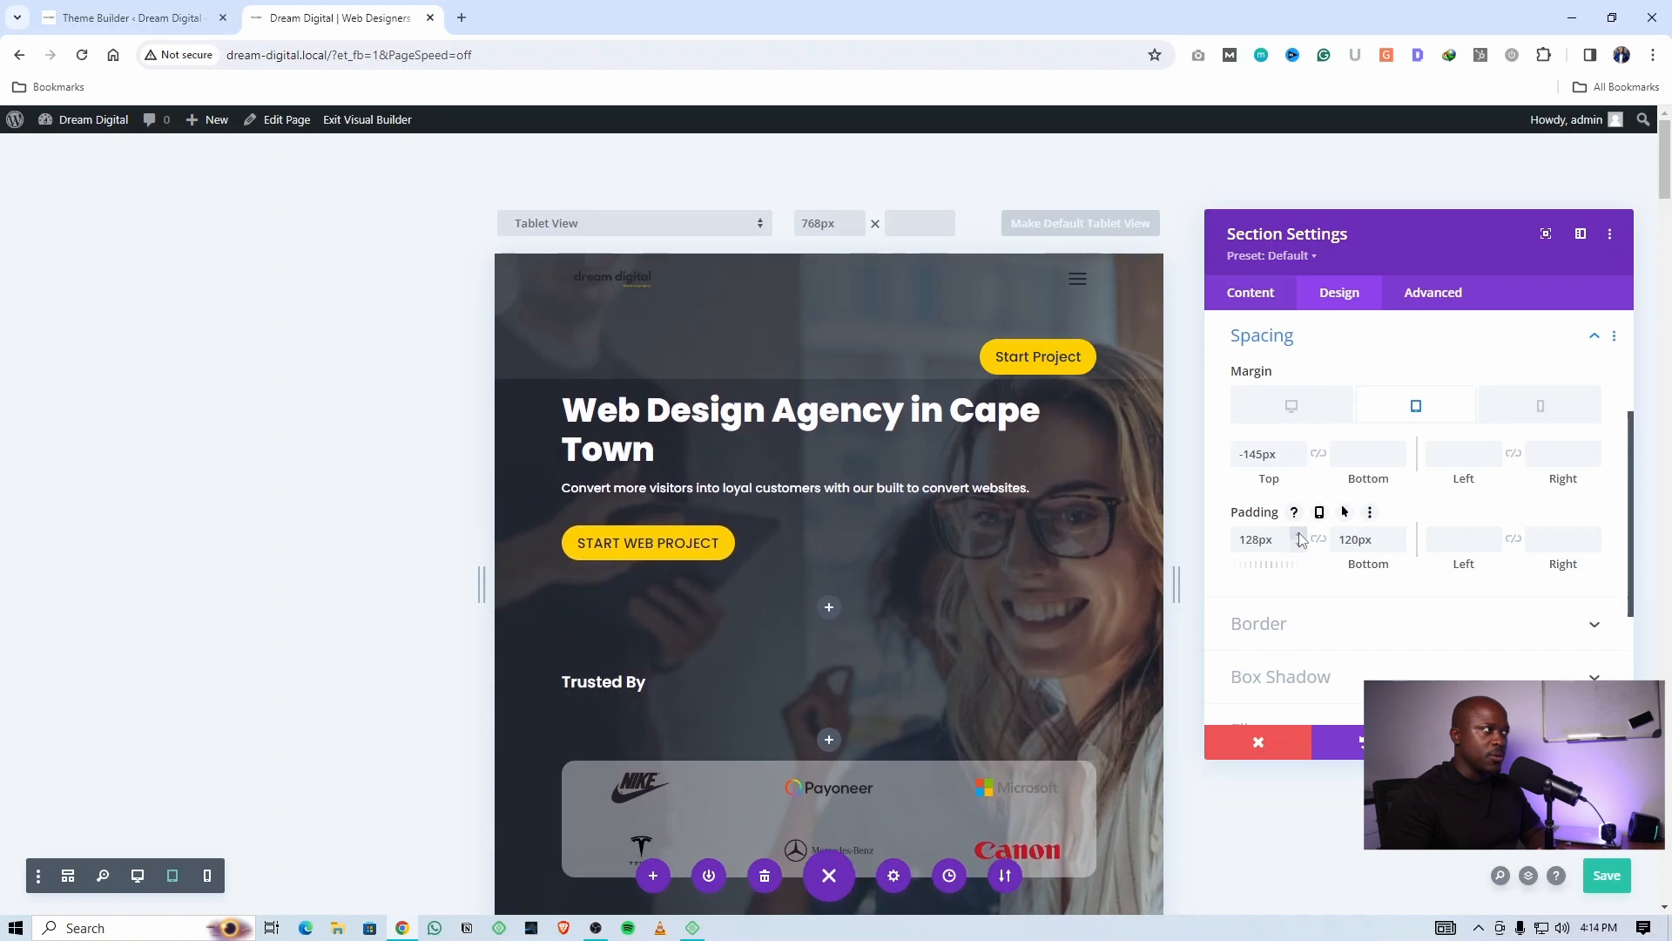
pyautogui.click(1298, 534)
pyautogui.click(1299, 534)
pyautogui.click(1298, 534)
pyautogui.click(1298, 534)
pyautogui.click(1298, 534)
pyautogui.click(1299, 533)
pyautogui.click(1299, 534)
pyautogui.click(1298, 534)
pyautogui.click(1298, 534)
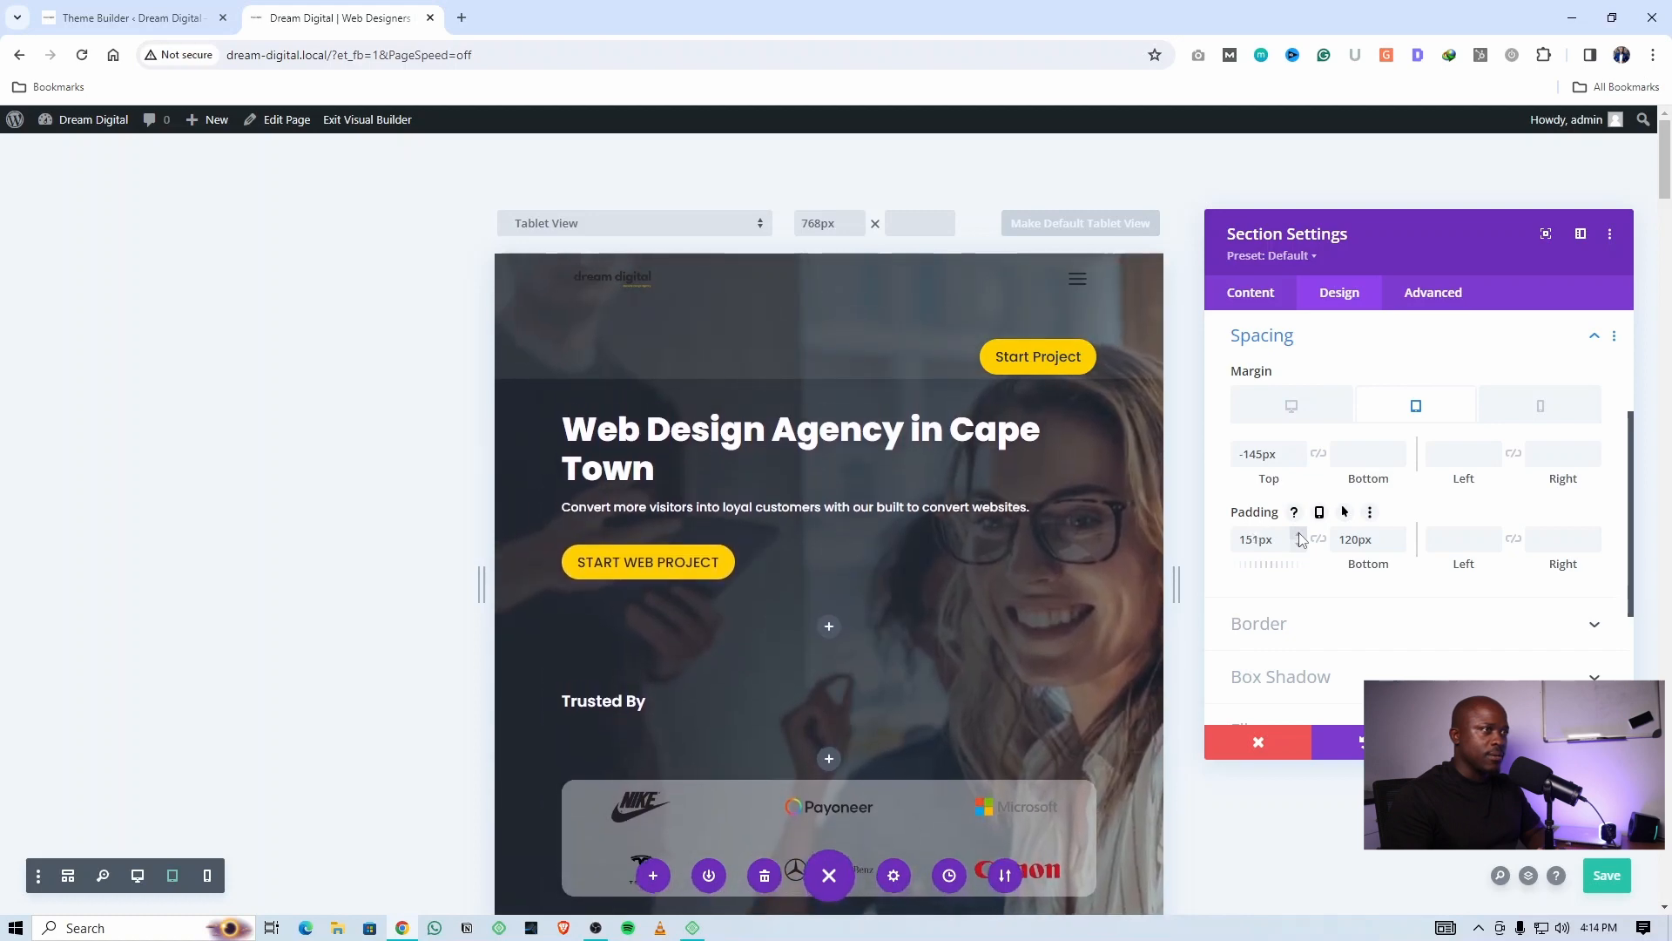
pyautogui.click(1298, 534)
pyautogui.click(1298, 534)
pyautogui.click(1298, 534)
pyautogui.click(1298, 534)
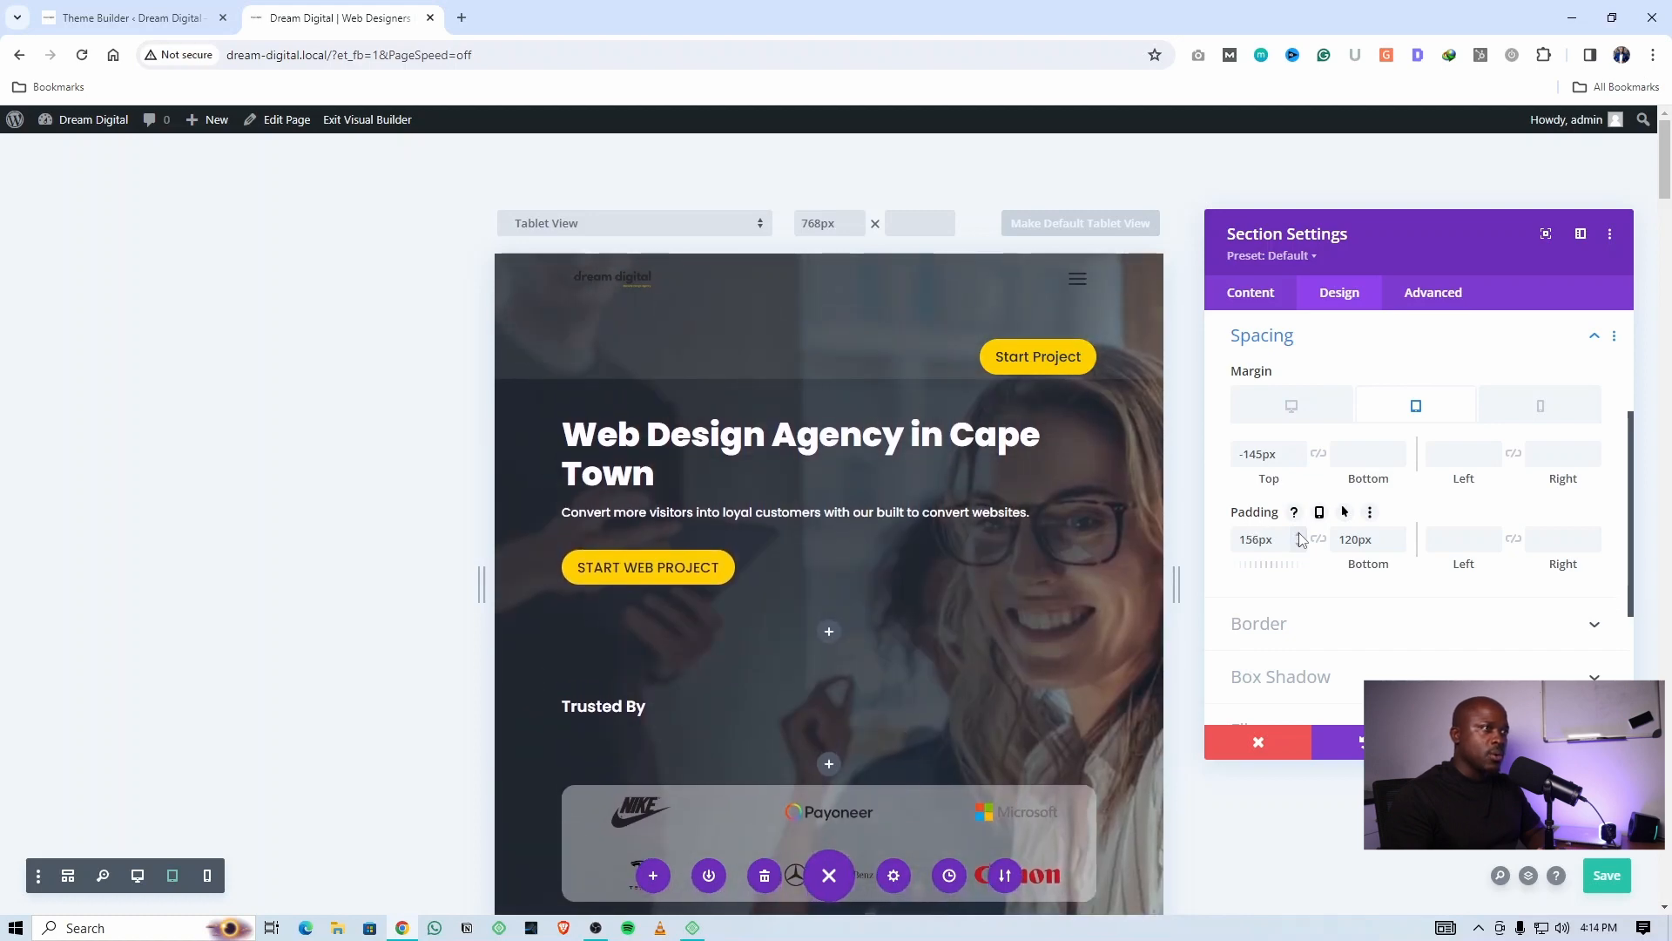
pyautogui.click(1298, 546)
pyautogui.click(1297, 546)
pyautogui.click(1298, 546)
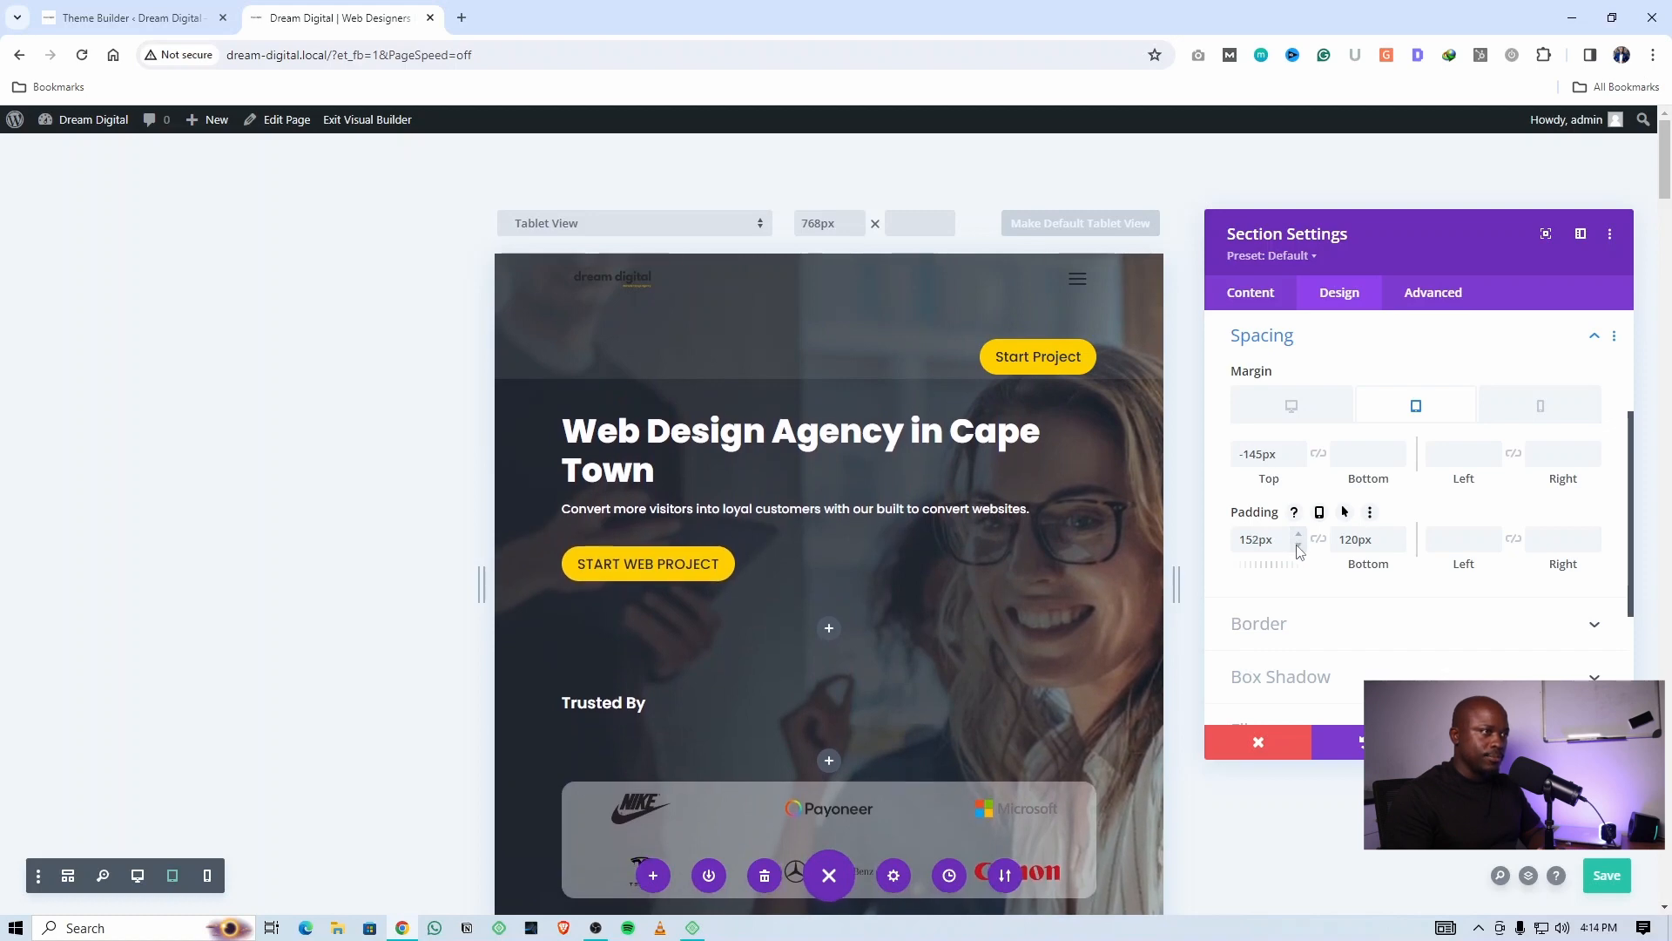
pyautogui.click(1297, 546)
pyautogui.click(1298, 546)
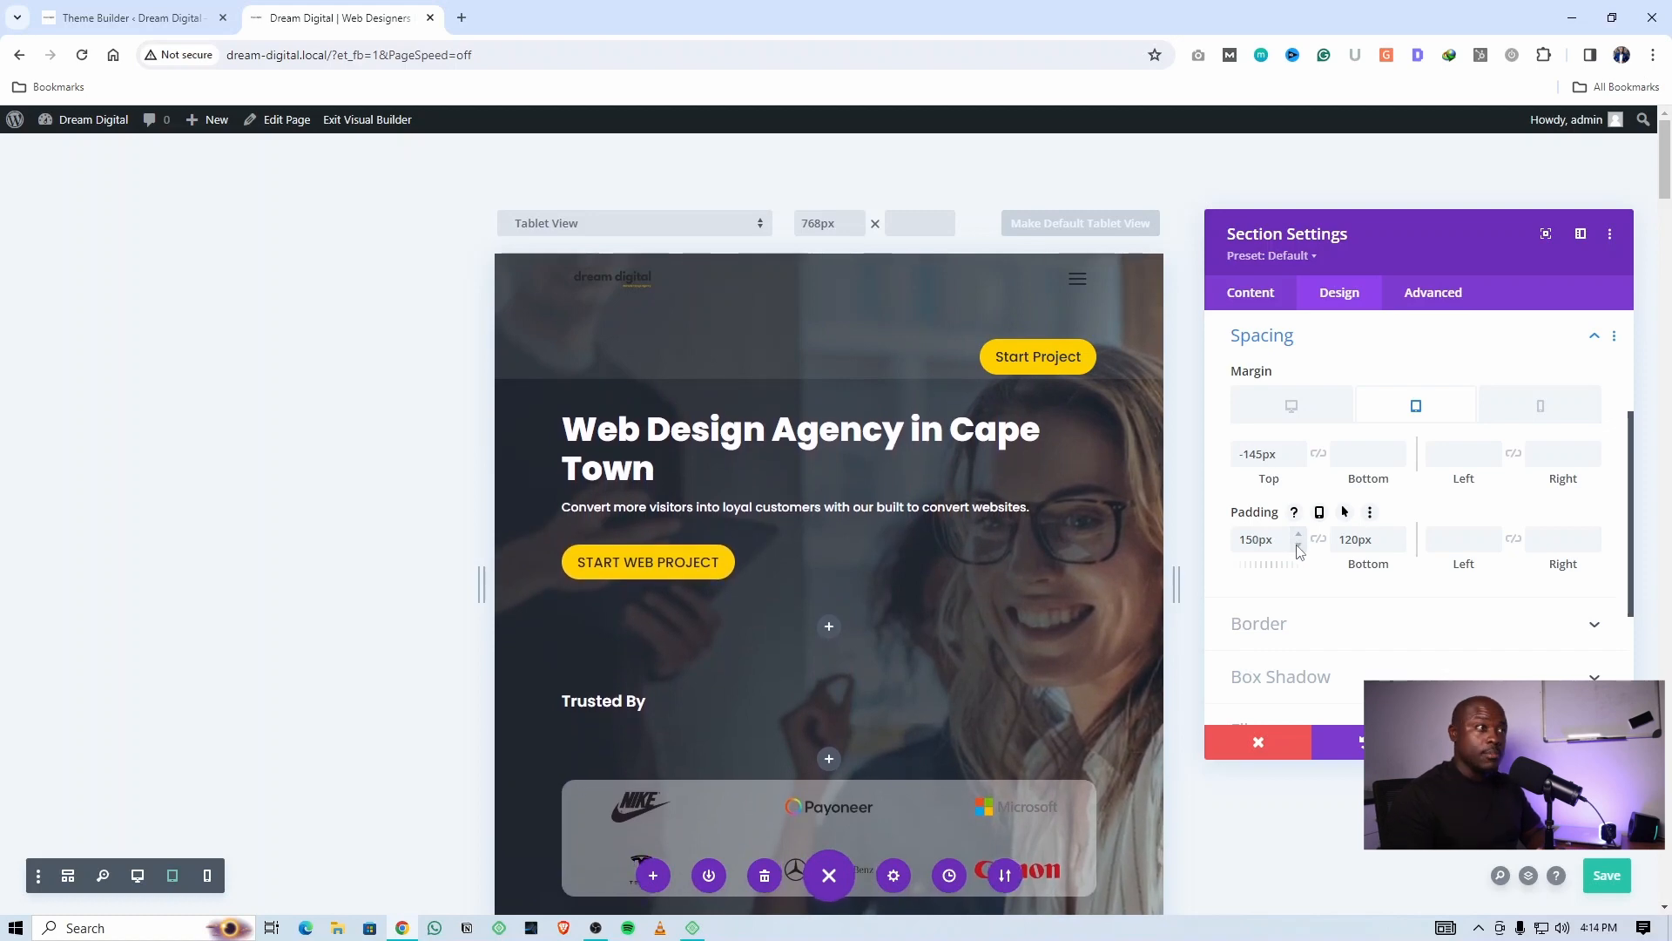
pyautogui.click(1296, 535)
pyautogui.click(1297, 535)
pyautogui.click(1297, 534)
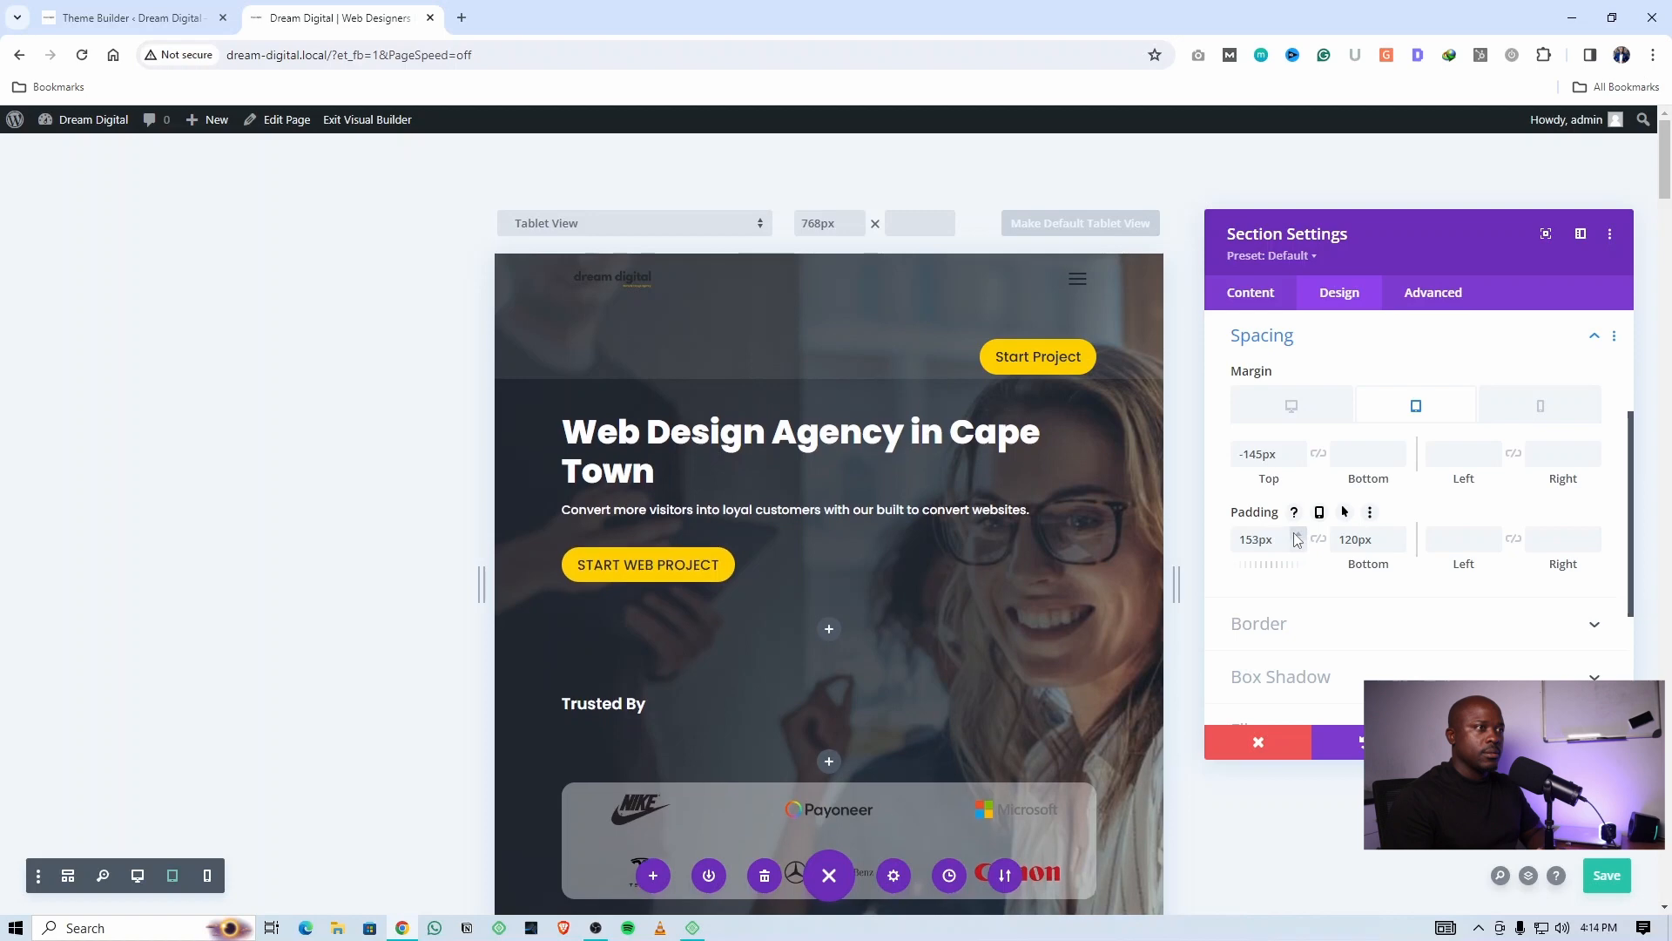
pyautogui.click(1297, 534)
pyautogui.click(1296, 535)
pyautogui.click(1296, 535)
pyautogui.click(1297, 535)
pyautogui.click(1297, 535)
pyautogui.click(1296, 535)
pyautogui.click(1296, 534)
pyautogui.click(1297, 535)
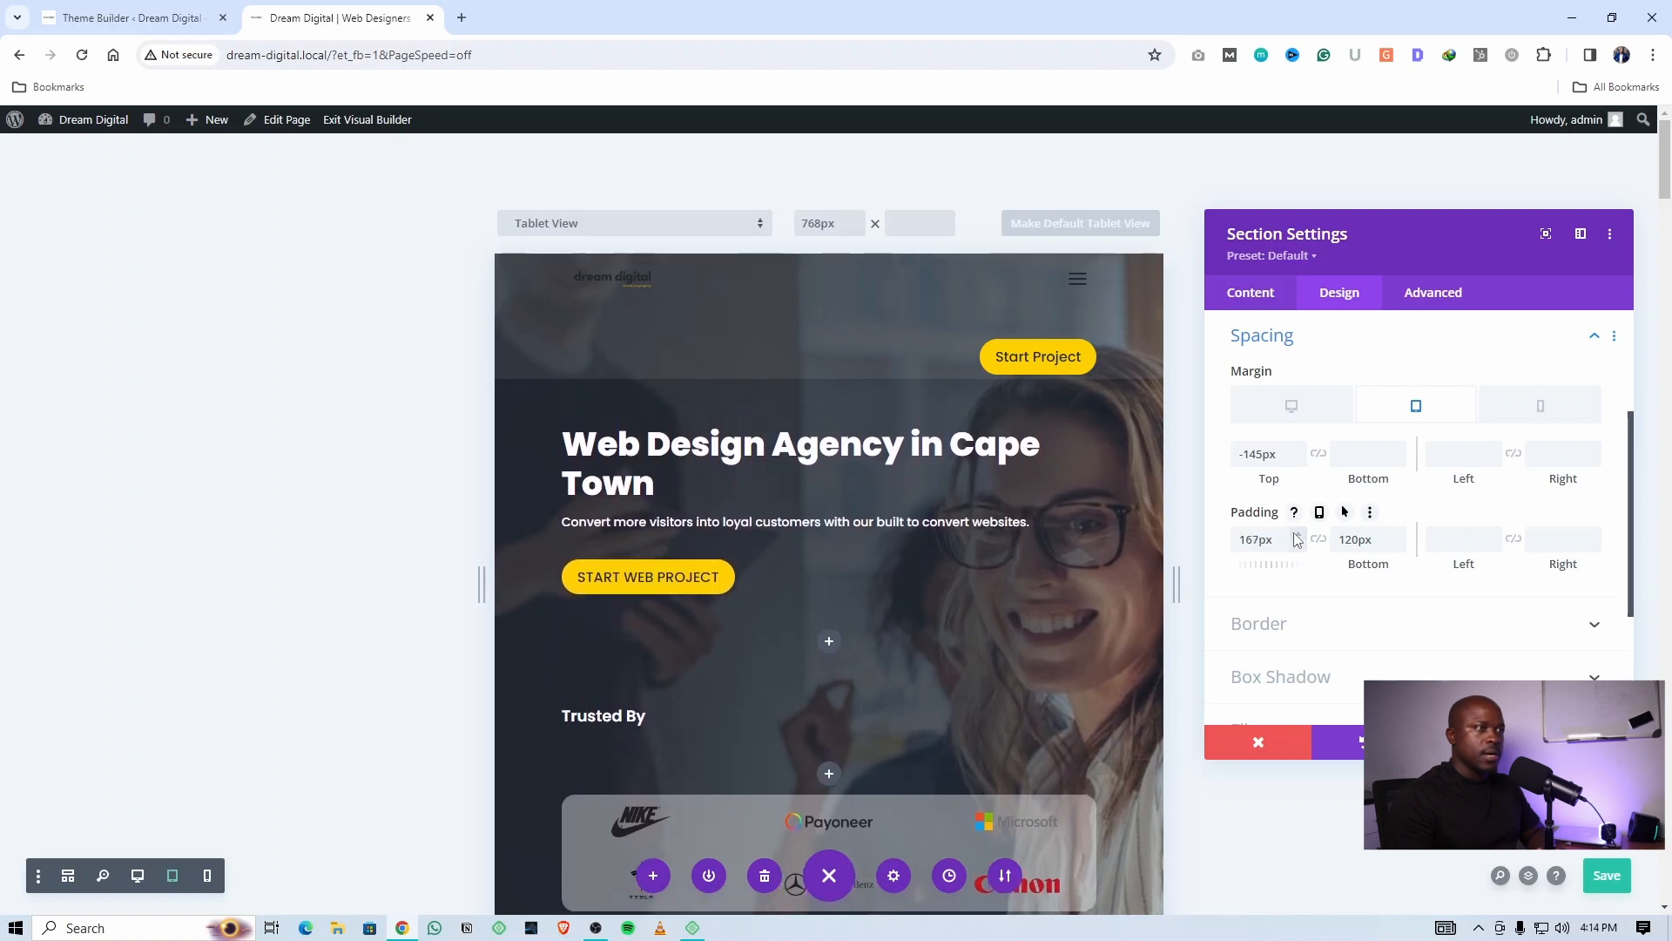
pyautogui.click(1297, 534)
pyautogui.click(1297, 535)
pyautogui.click(1296, 535)
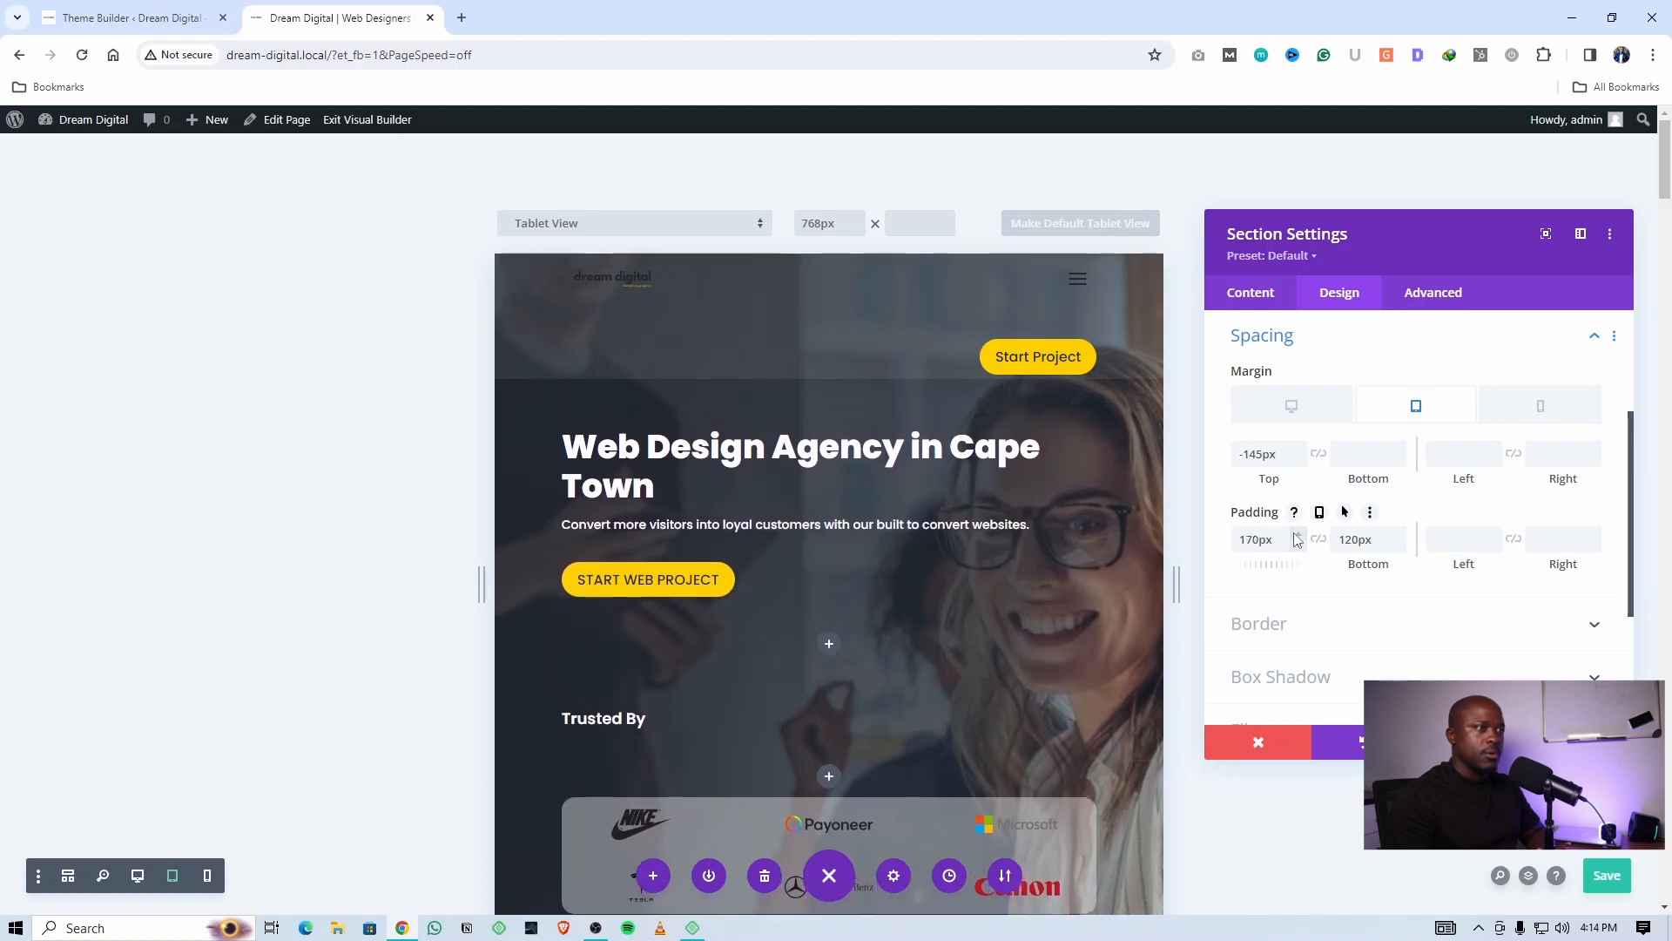
# Check the hero section's spacing at phone size and save the homepage
pyautogui.click(1512, 410)
pyautogui.scroll(10, 951, 432)
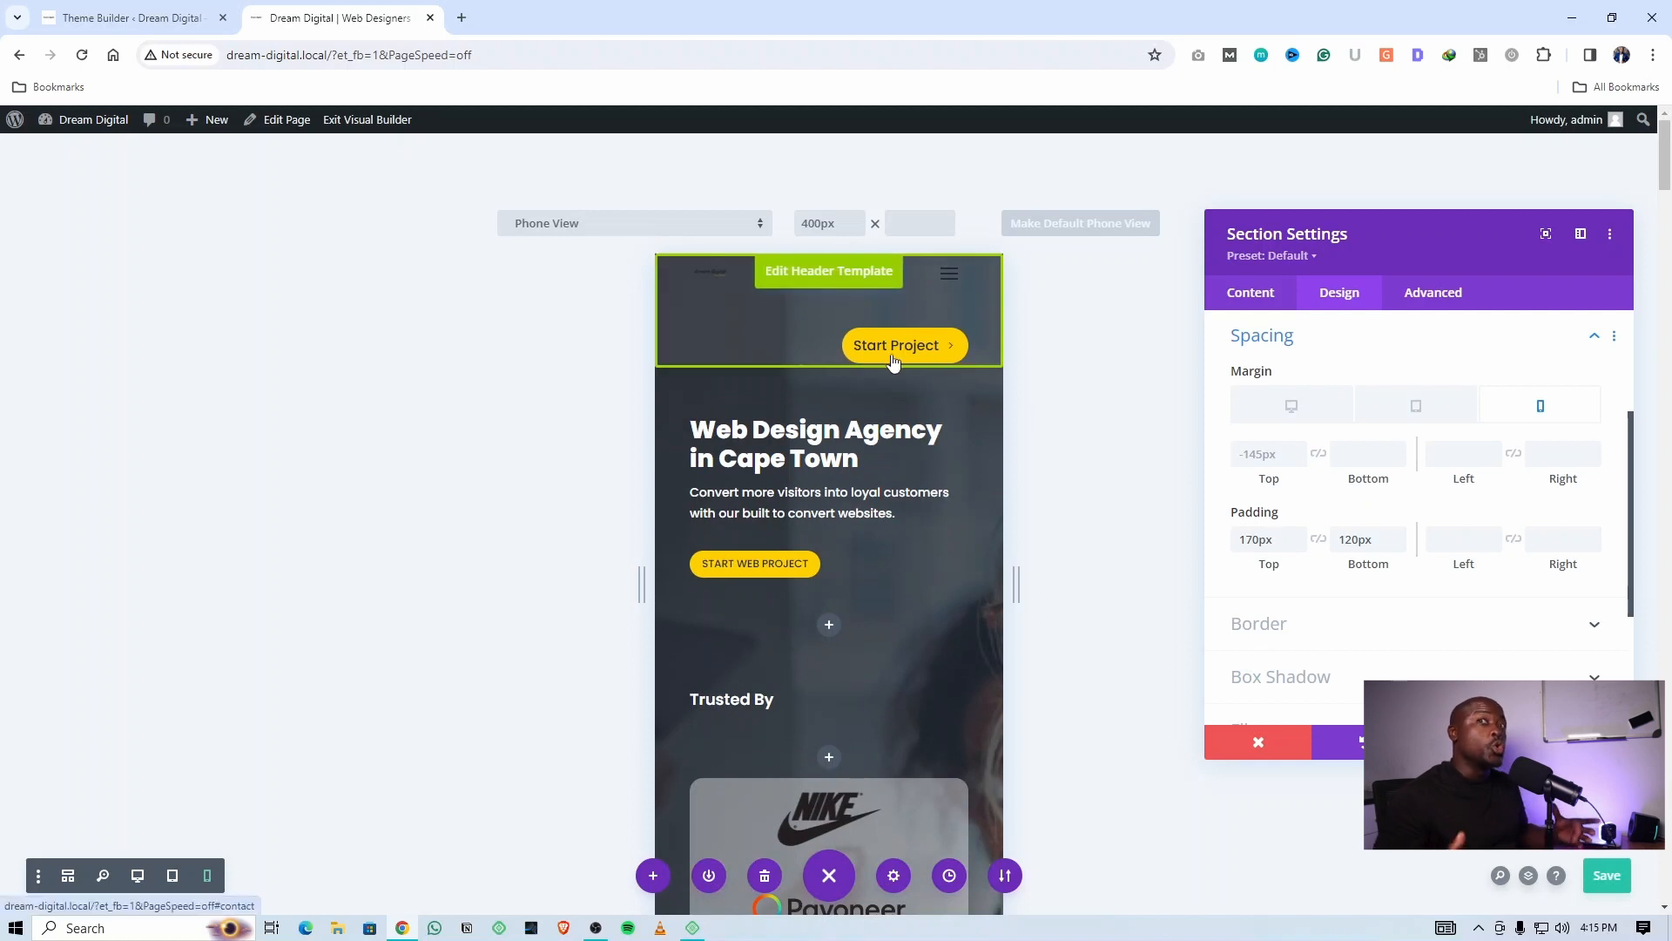
pyautogui.click(1604, 879)
# Switch to the Theme Builder, edit the Global Header layout and open the "Start Project" button's settings
pyautogui.click(165, 19)
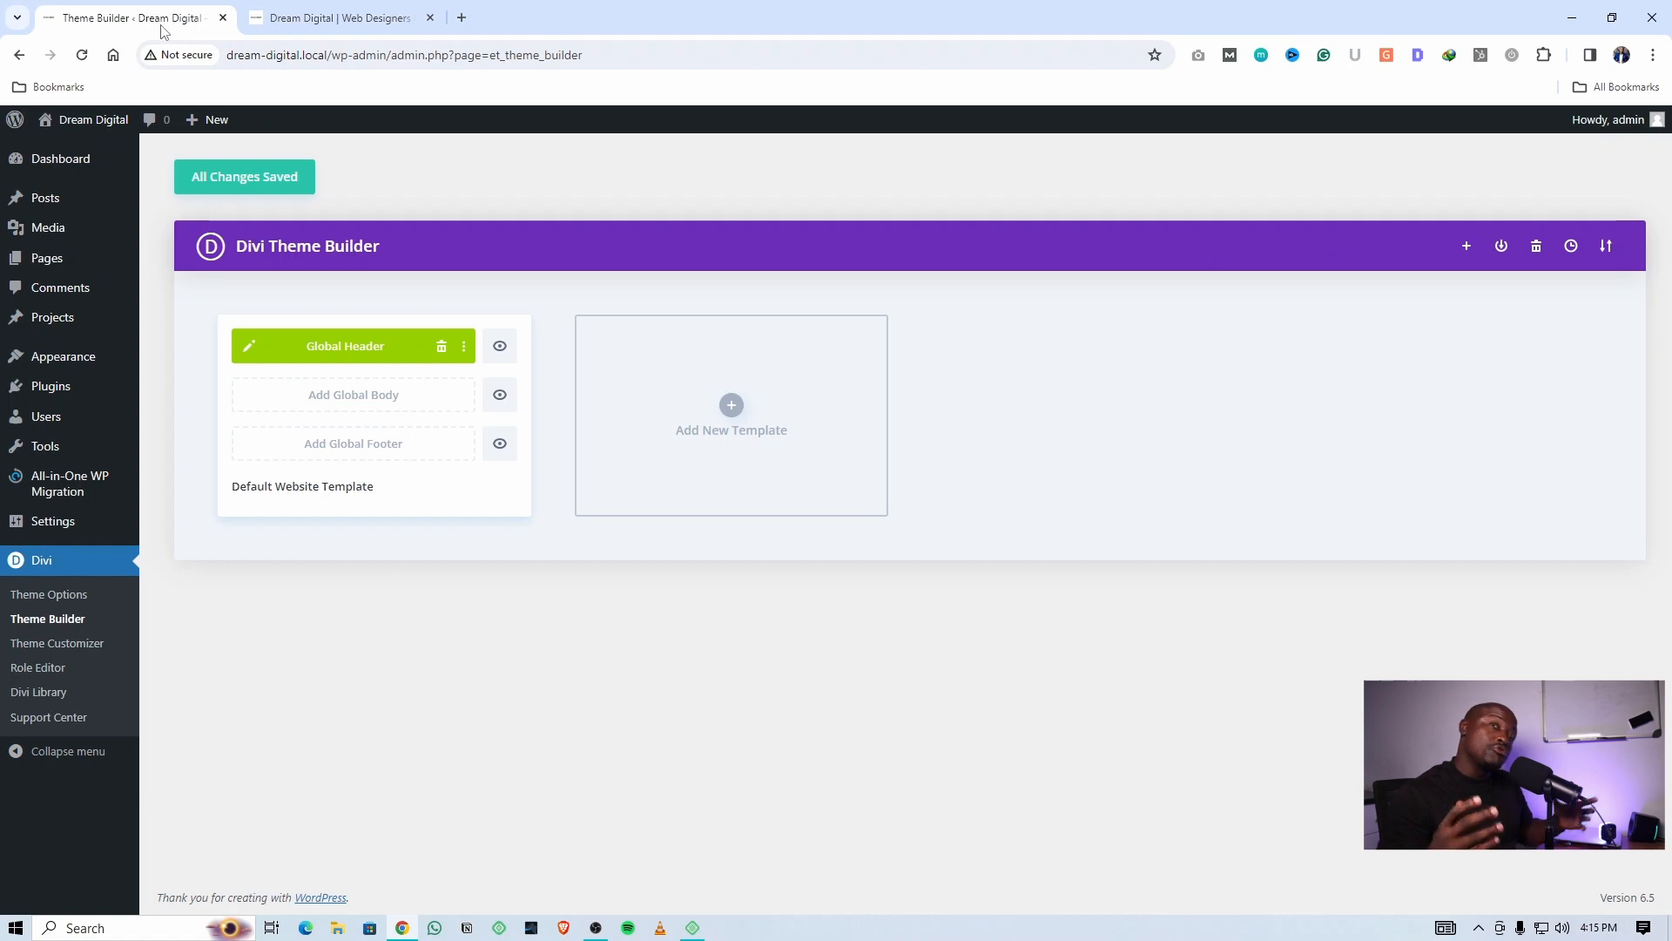
pyautogui.click(249, 348)
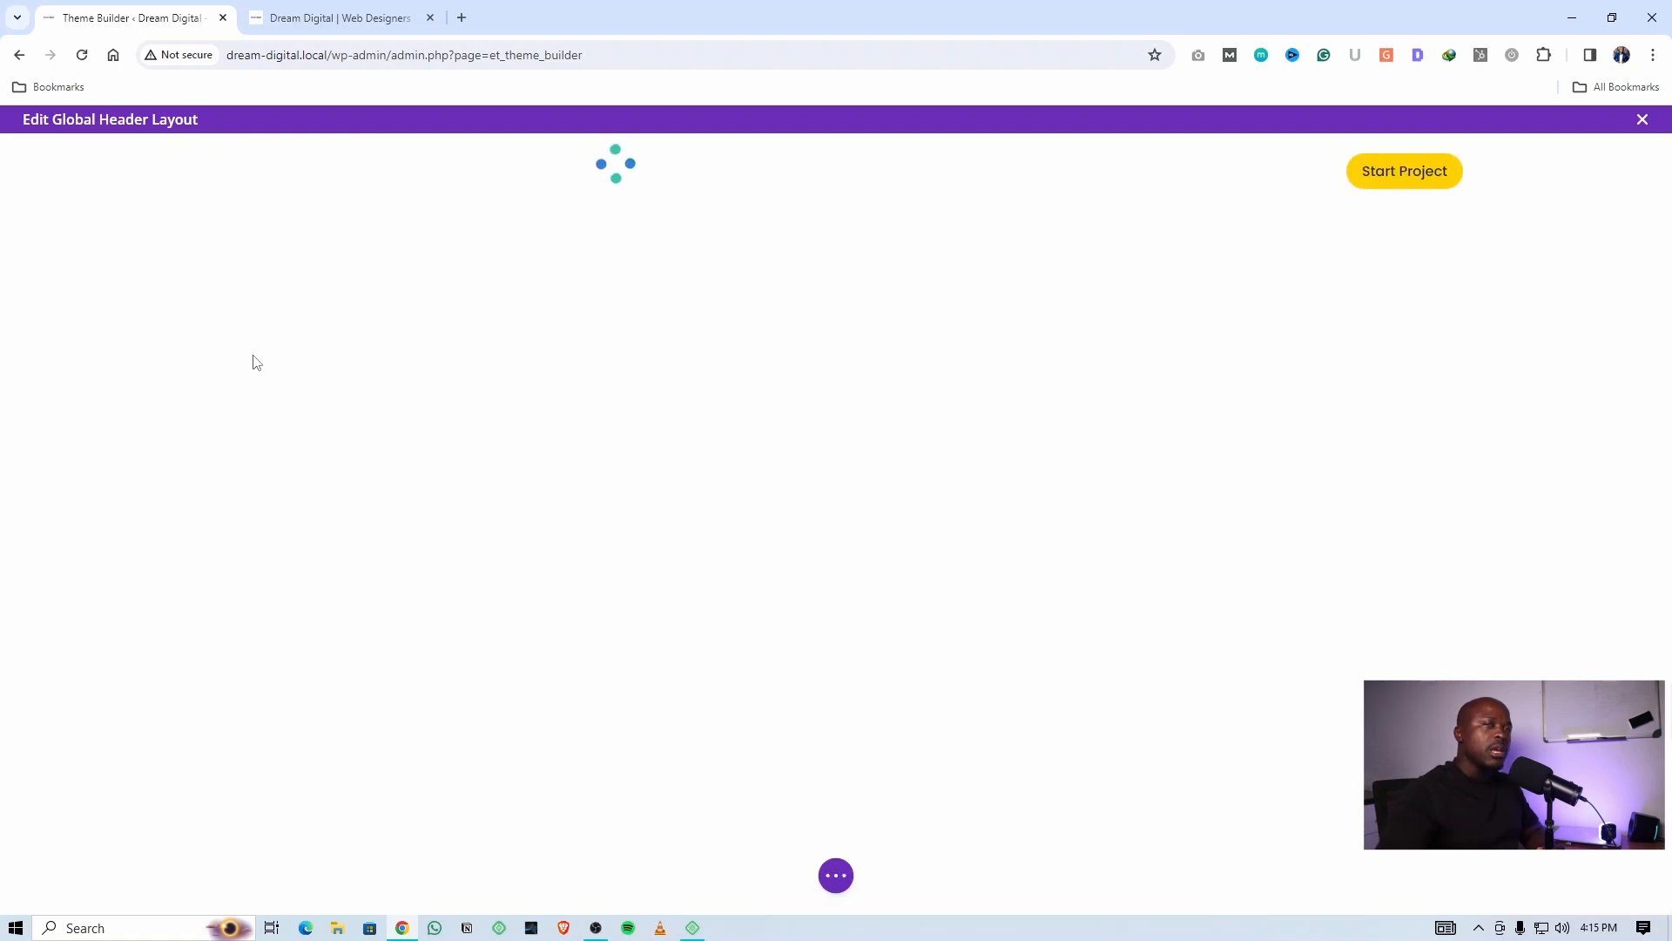
pyautogui.moveTo(1428, 170)
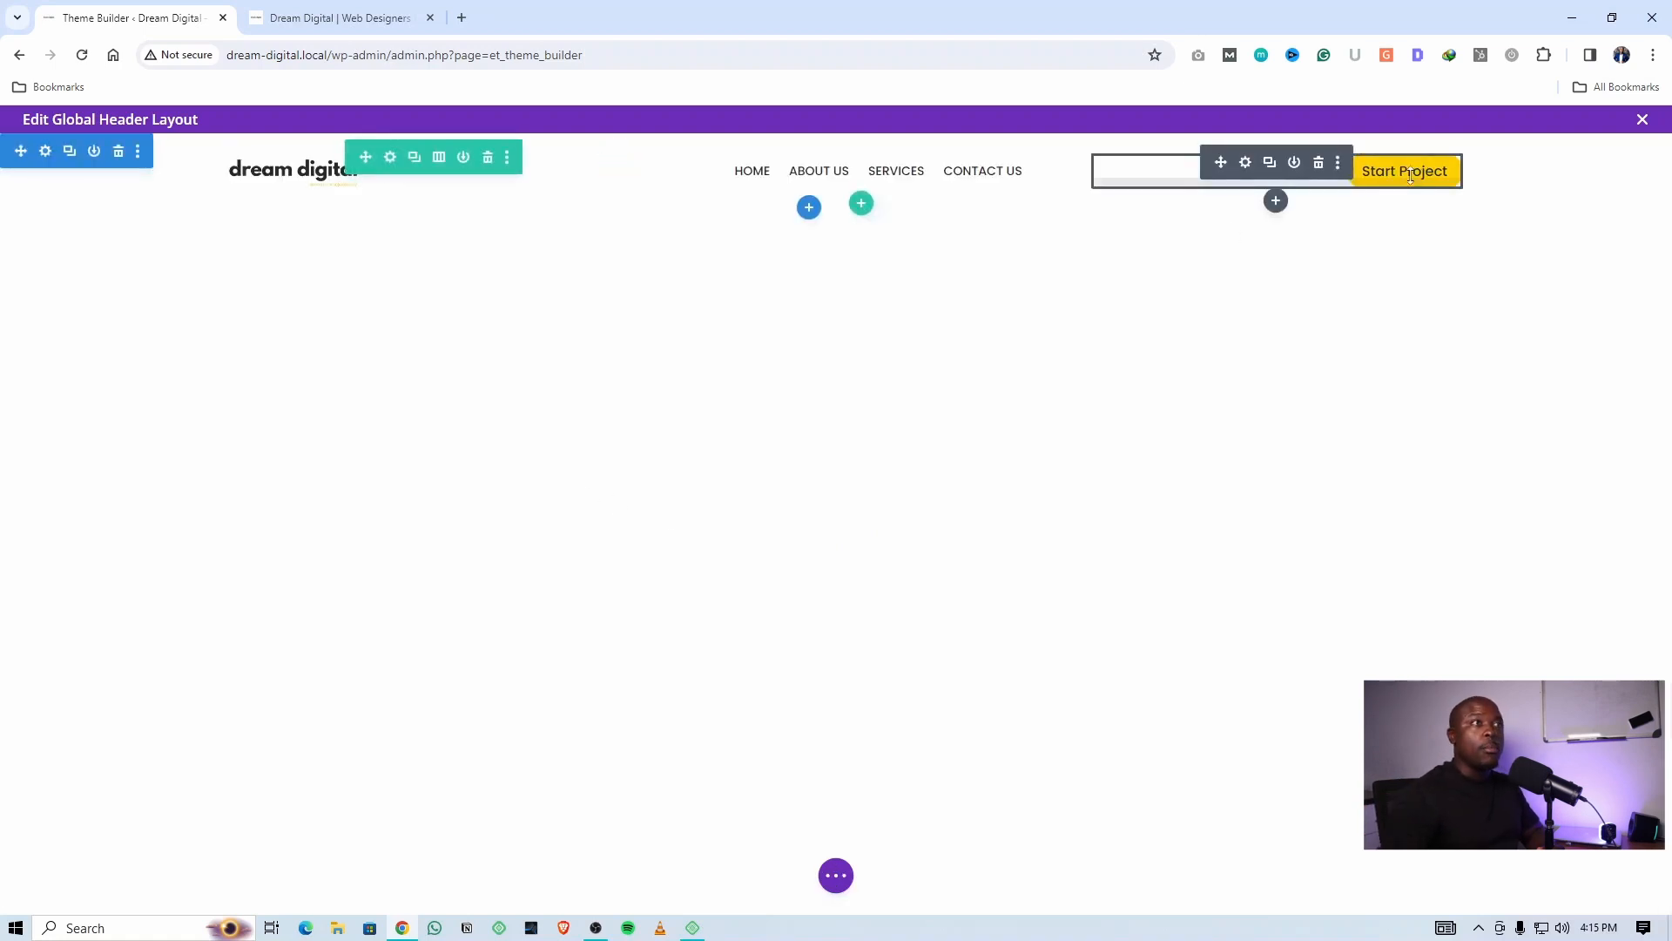
pyautogui.click(1243, 168)
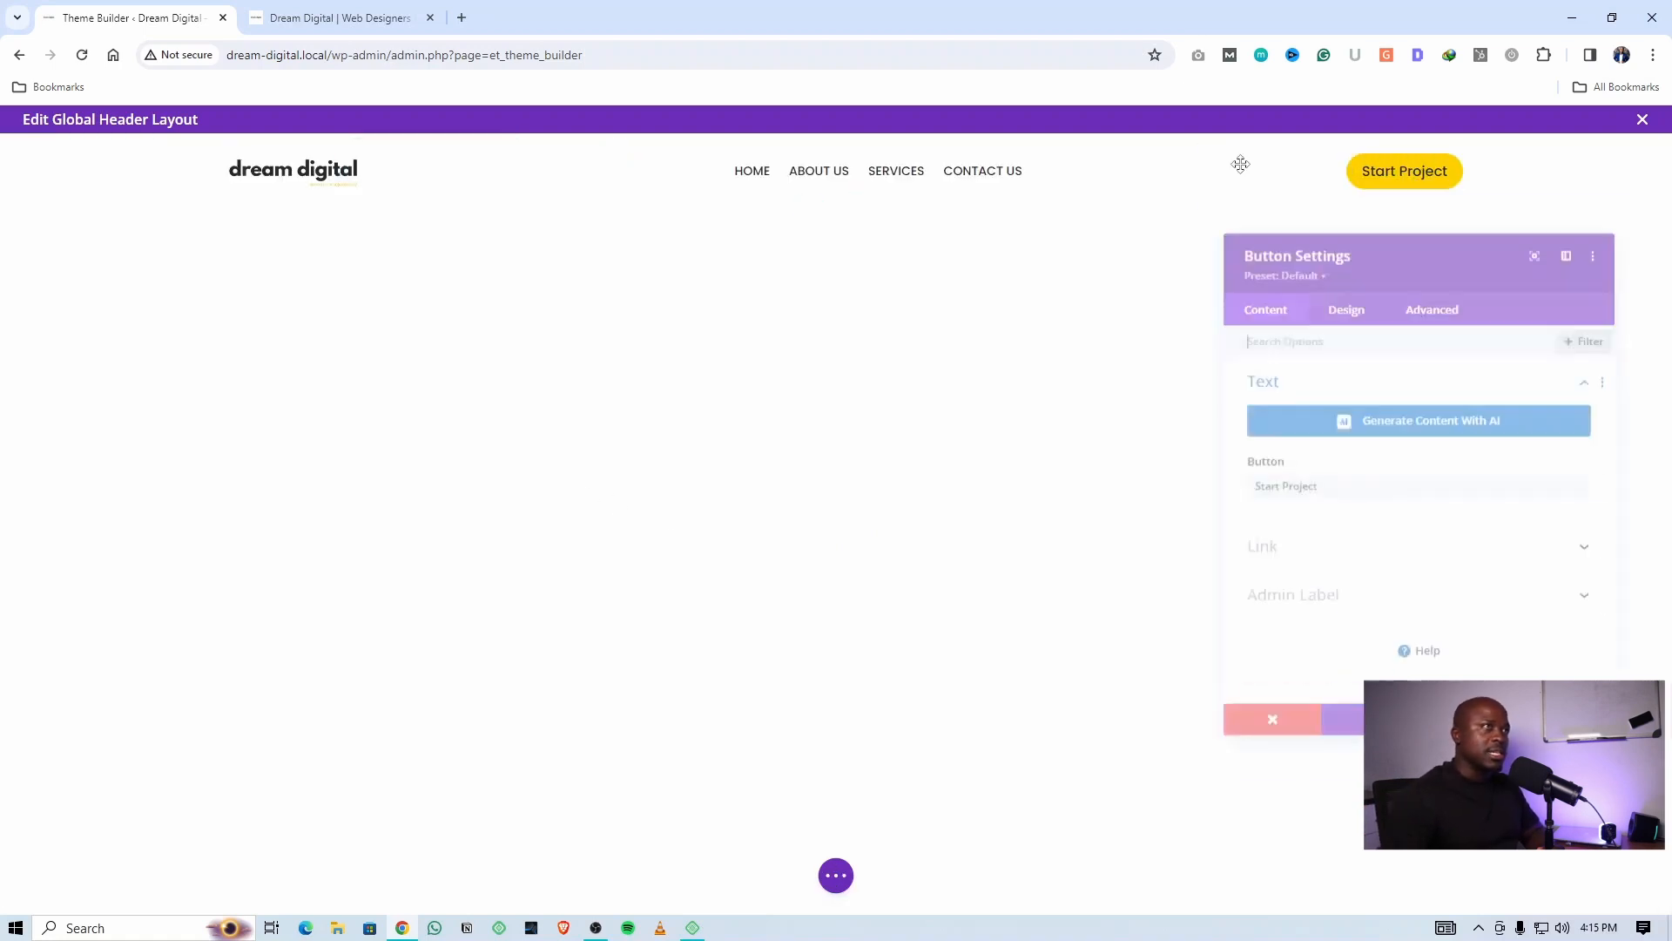
# Enable responsive values for the "Start Project" button's alignment and center it for tablet and phone
pyautogui.moveTo(1367, 234); pyautogui.dragTo(1107, 245)
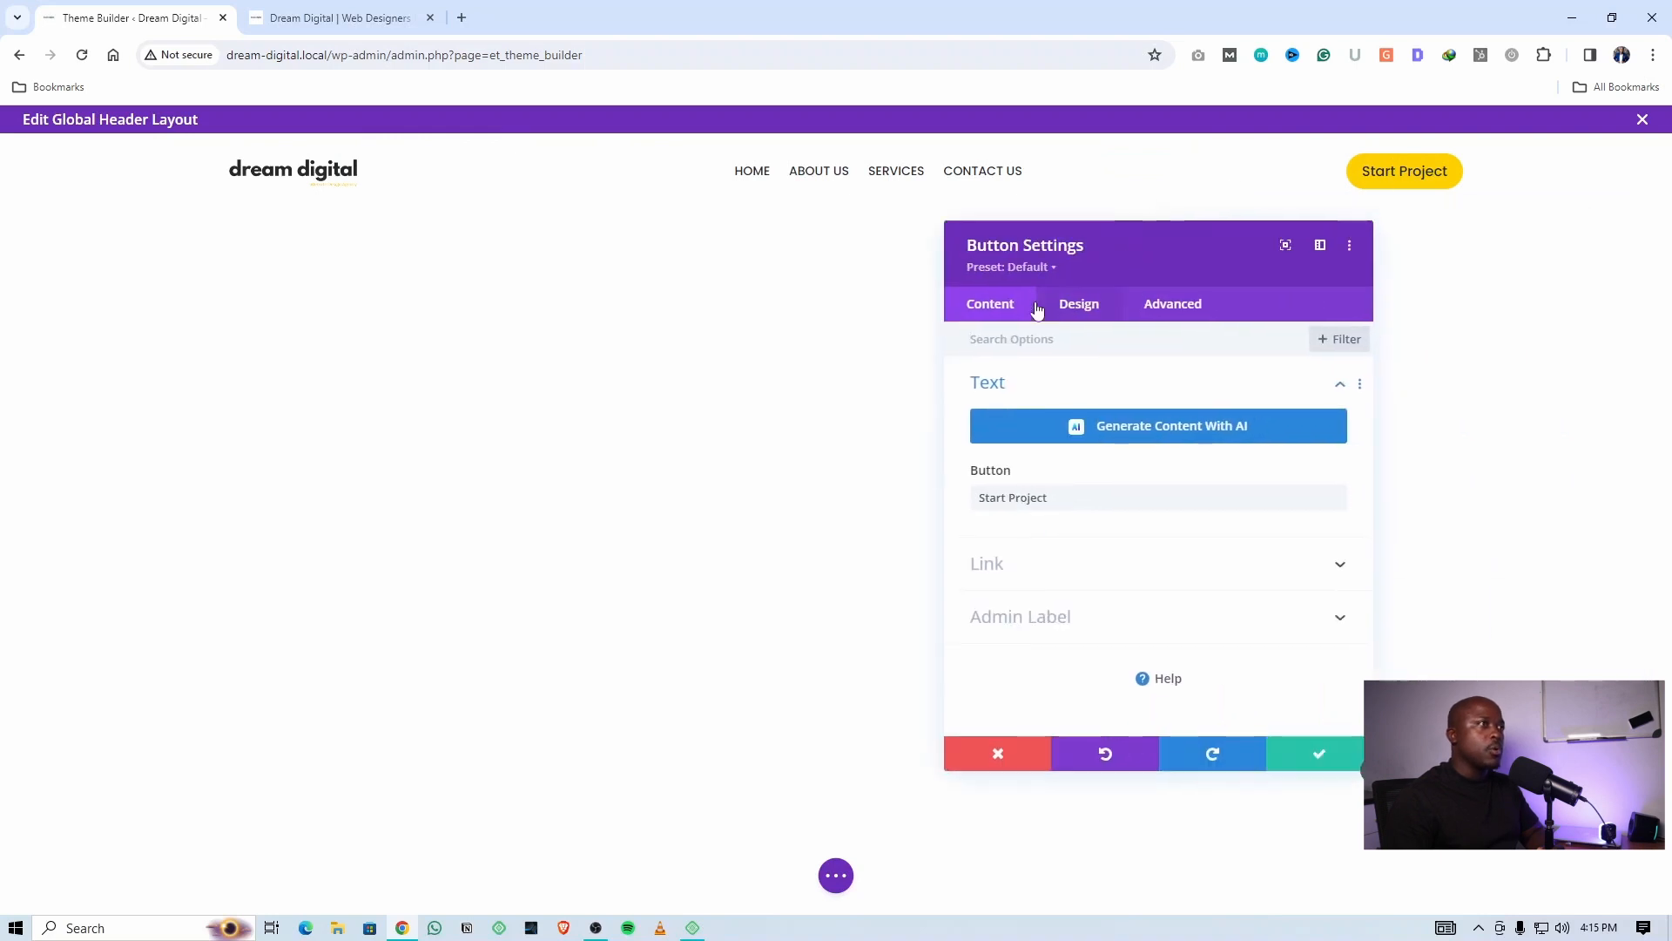
pyautogui.click(1080, 303)
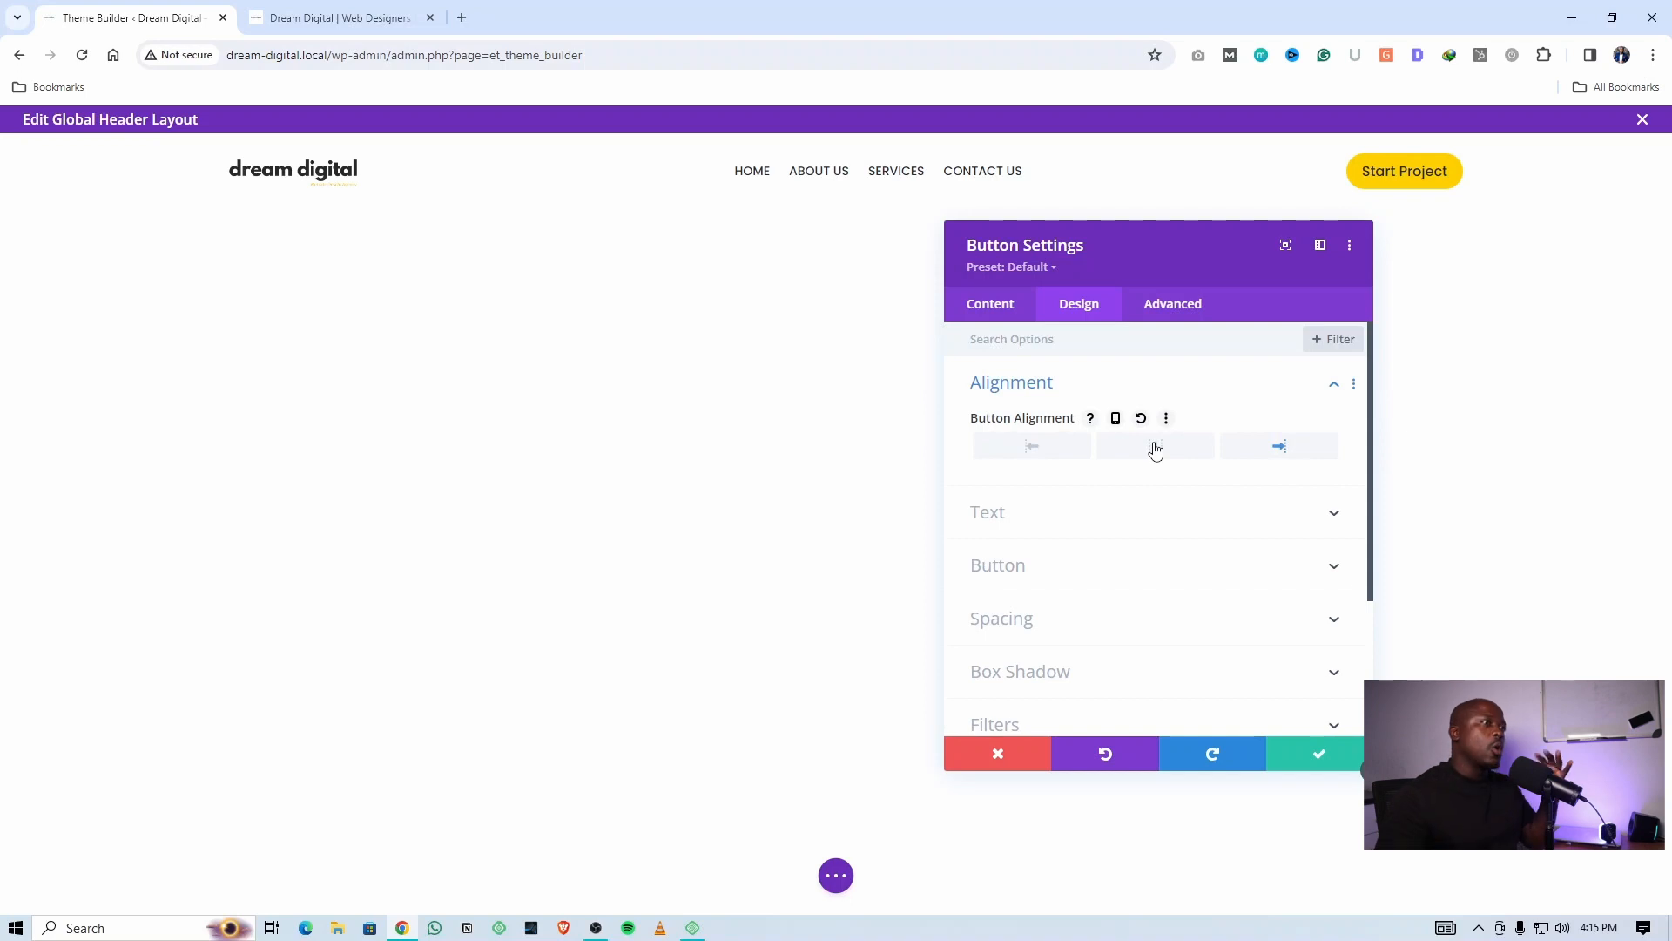
pyautogui.click(1115, 419)
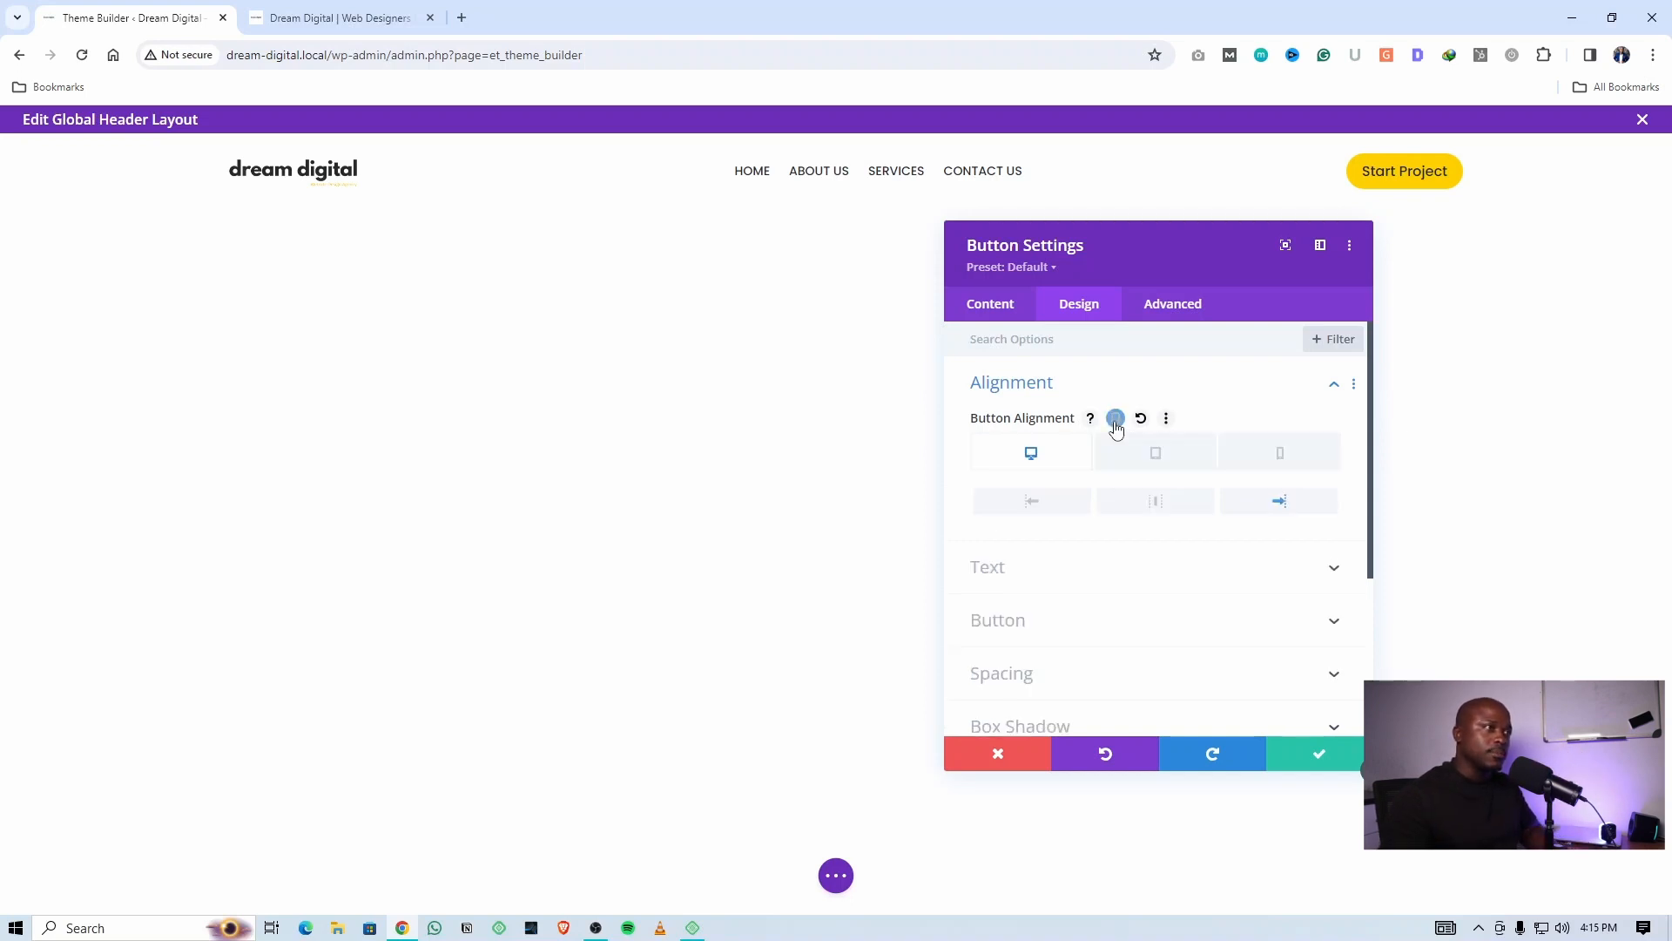
pyautogui.click(1117, 457)
pyautogui.moveTo(1164, 248); pyautogui.dragTo(1422, 215)
pyautogui.click(1413, 470)
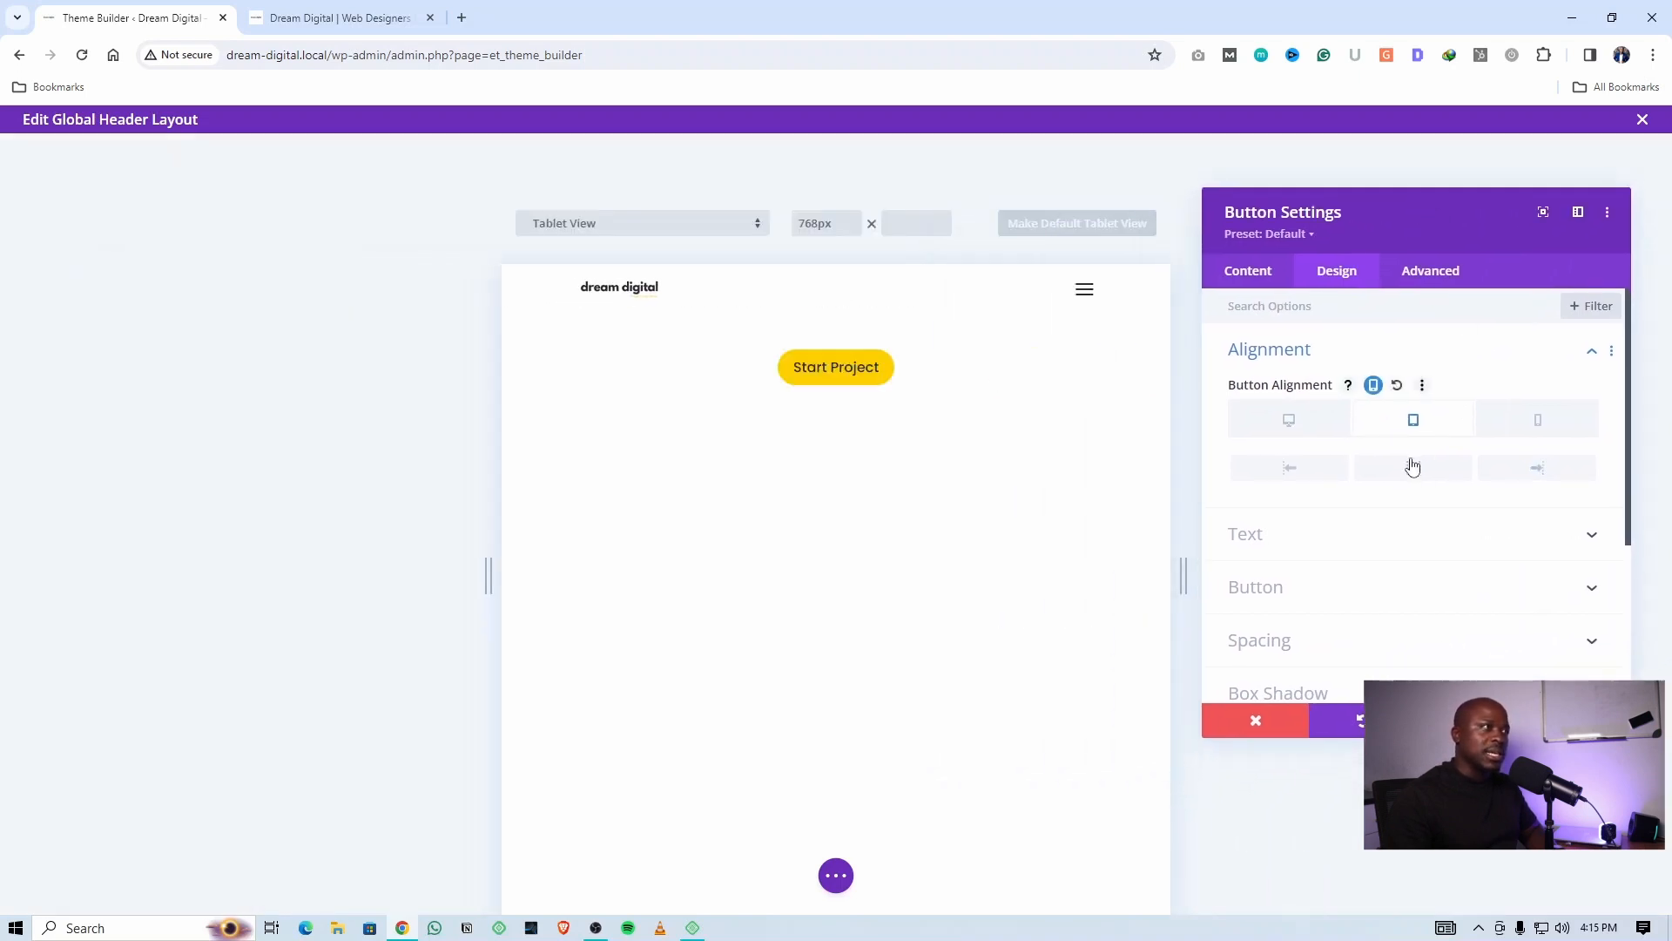
pyautogui.click(1509, 428)
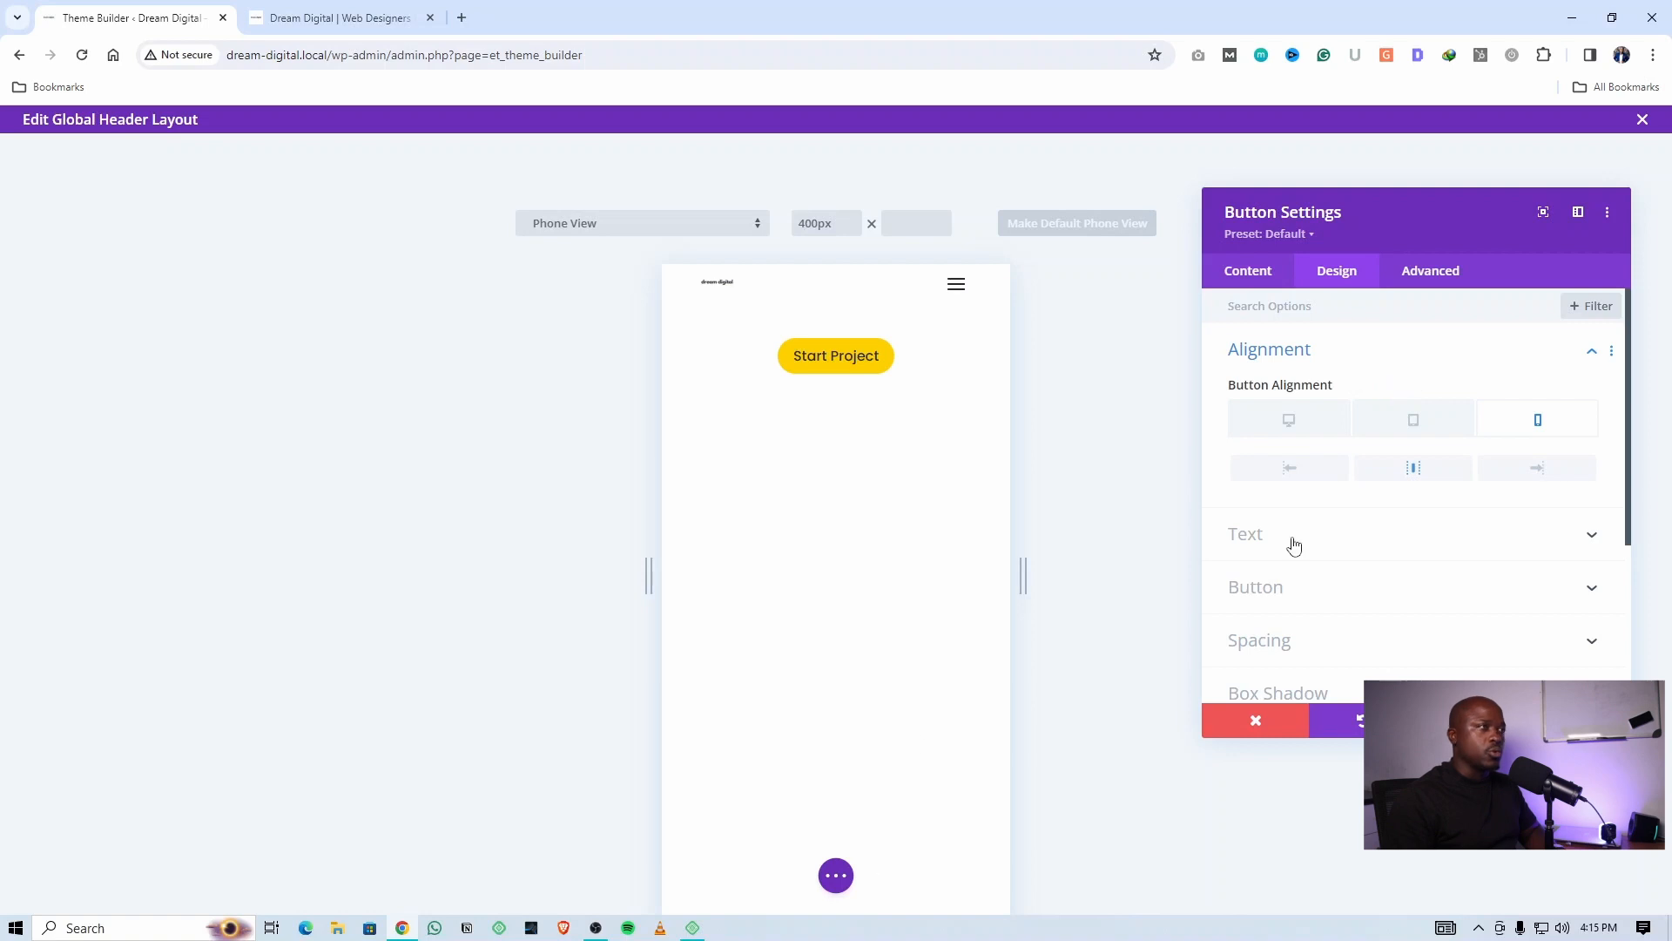
# Enable responsive button text size and set it to 14px for tablet and 12px for phone
pyautogui.click(1292, 597)
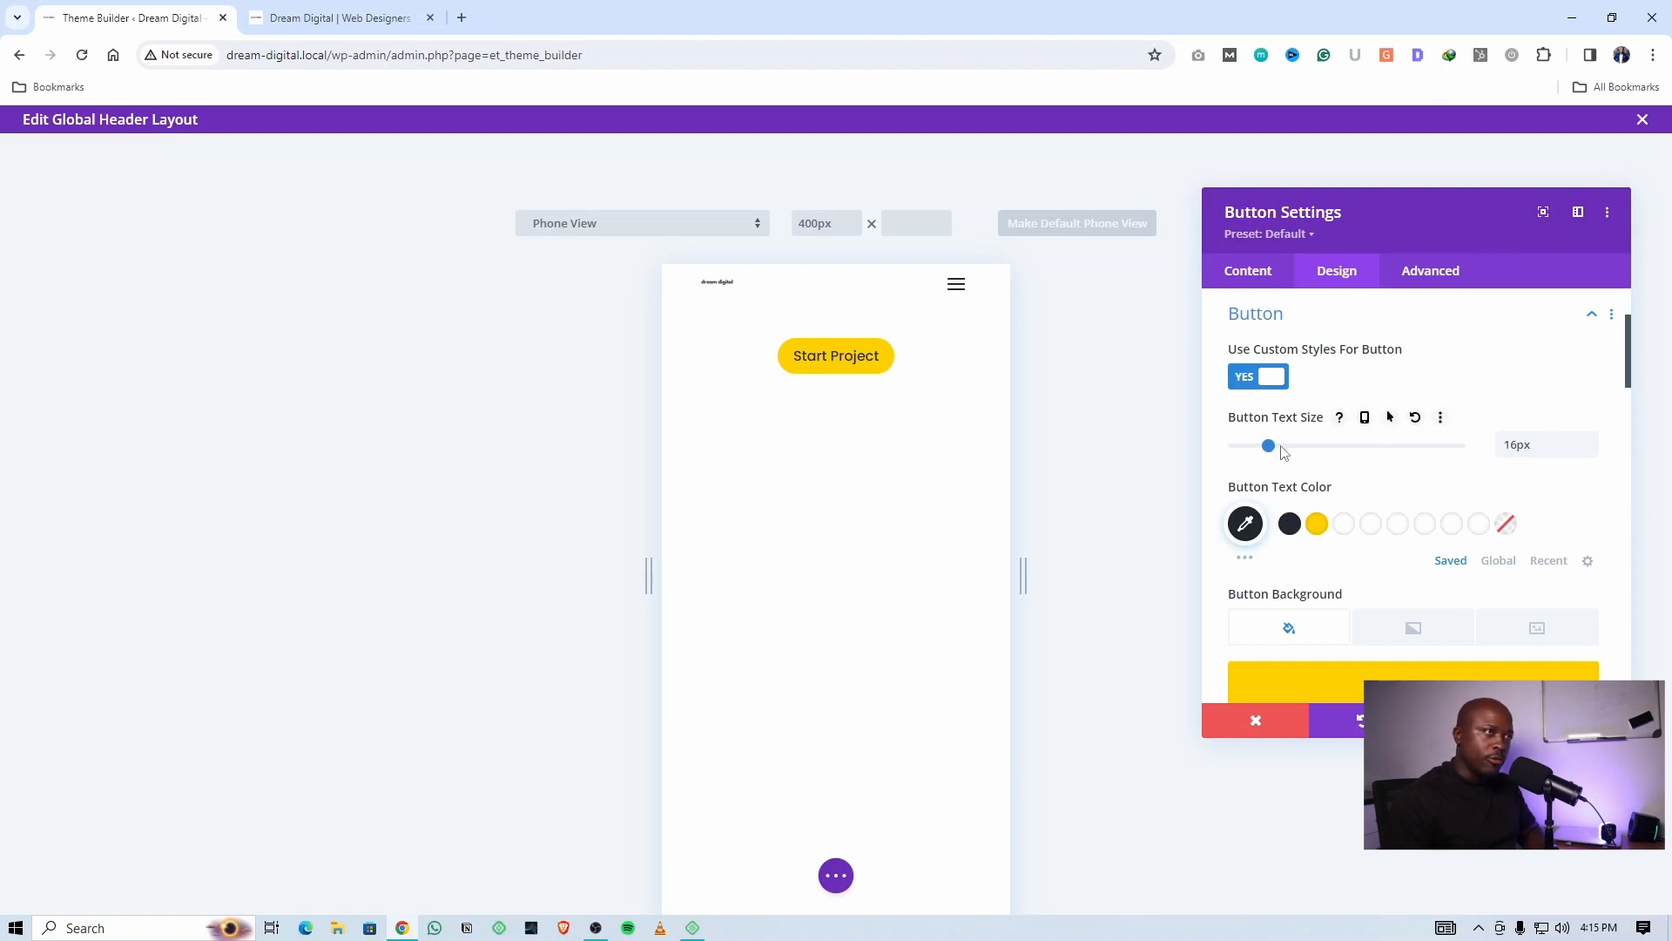
pyautogui.click(1364, 418)
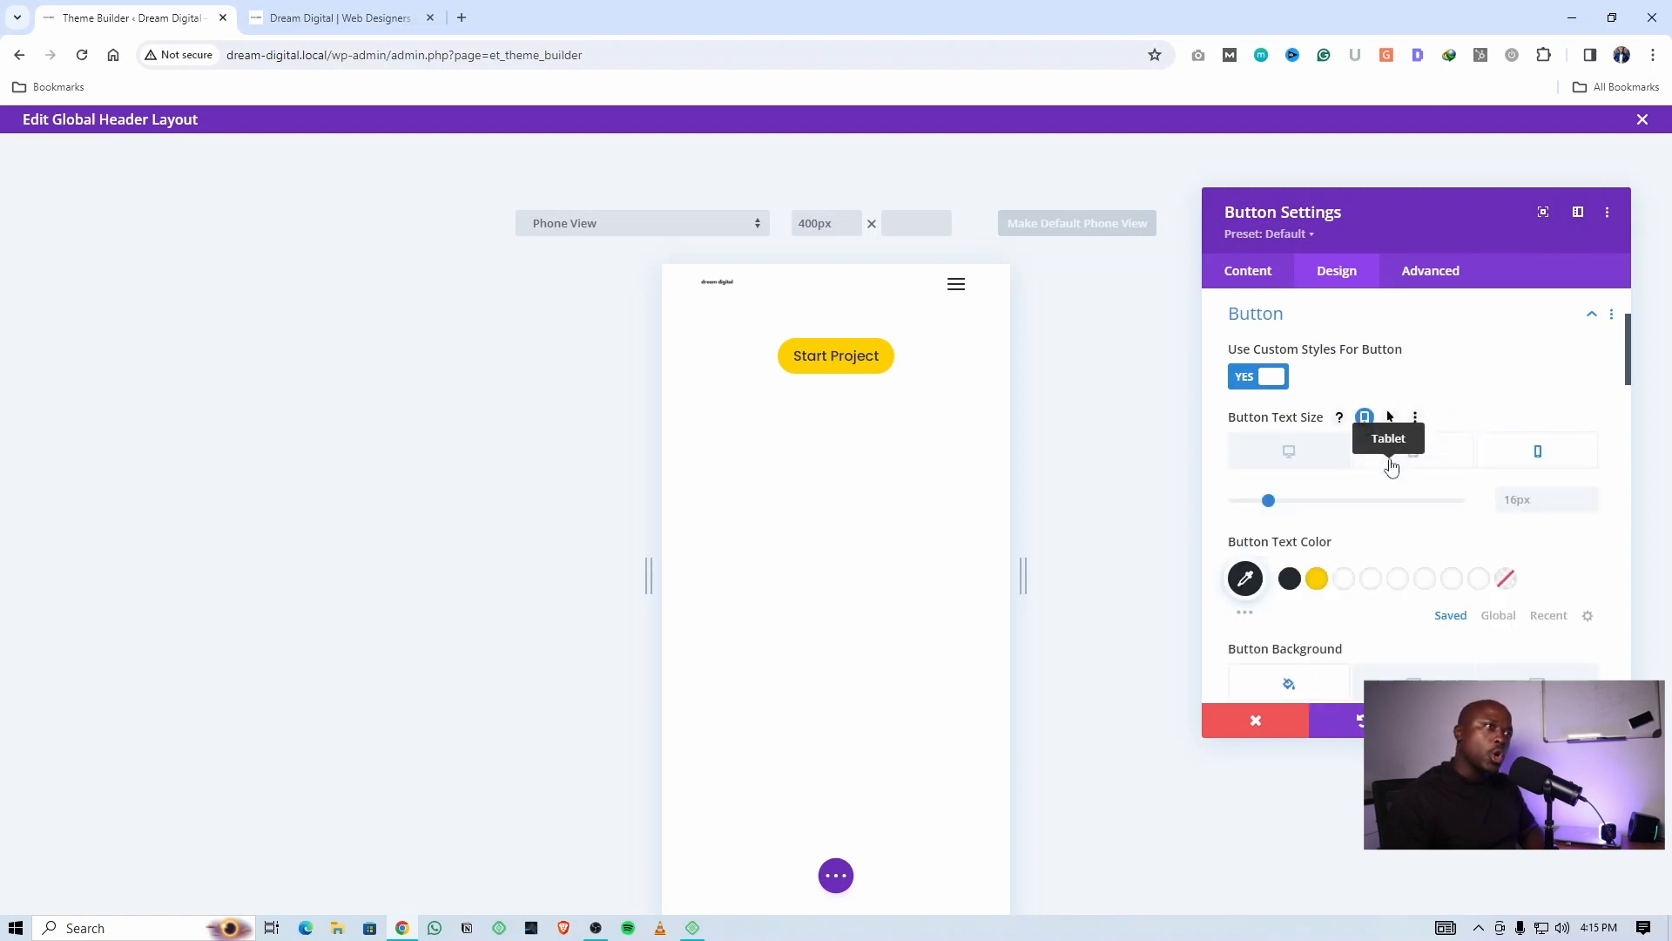
pyautogui.click(1393, 453)
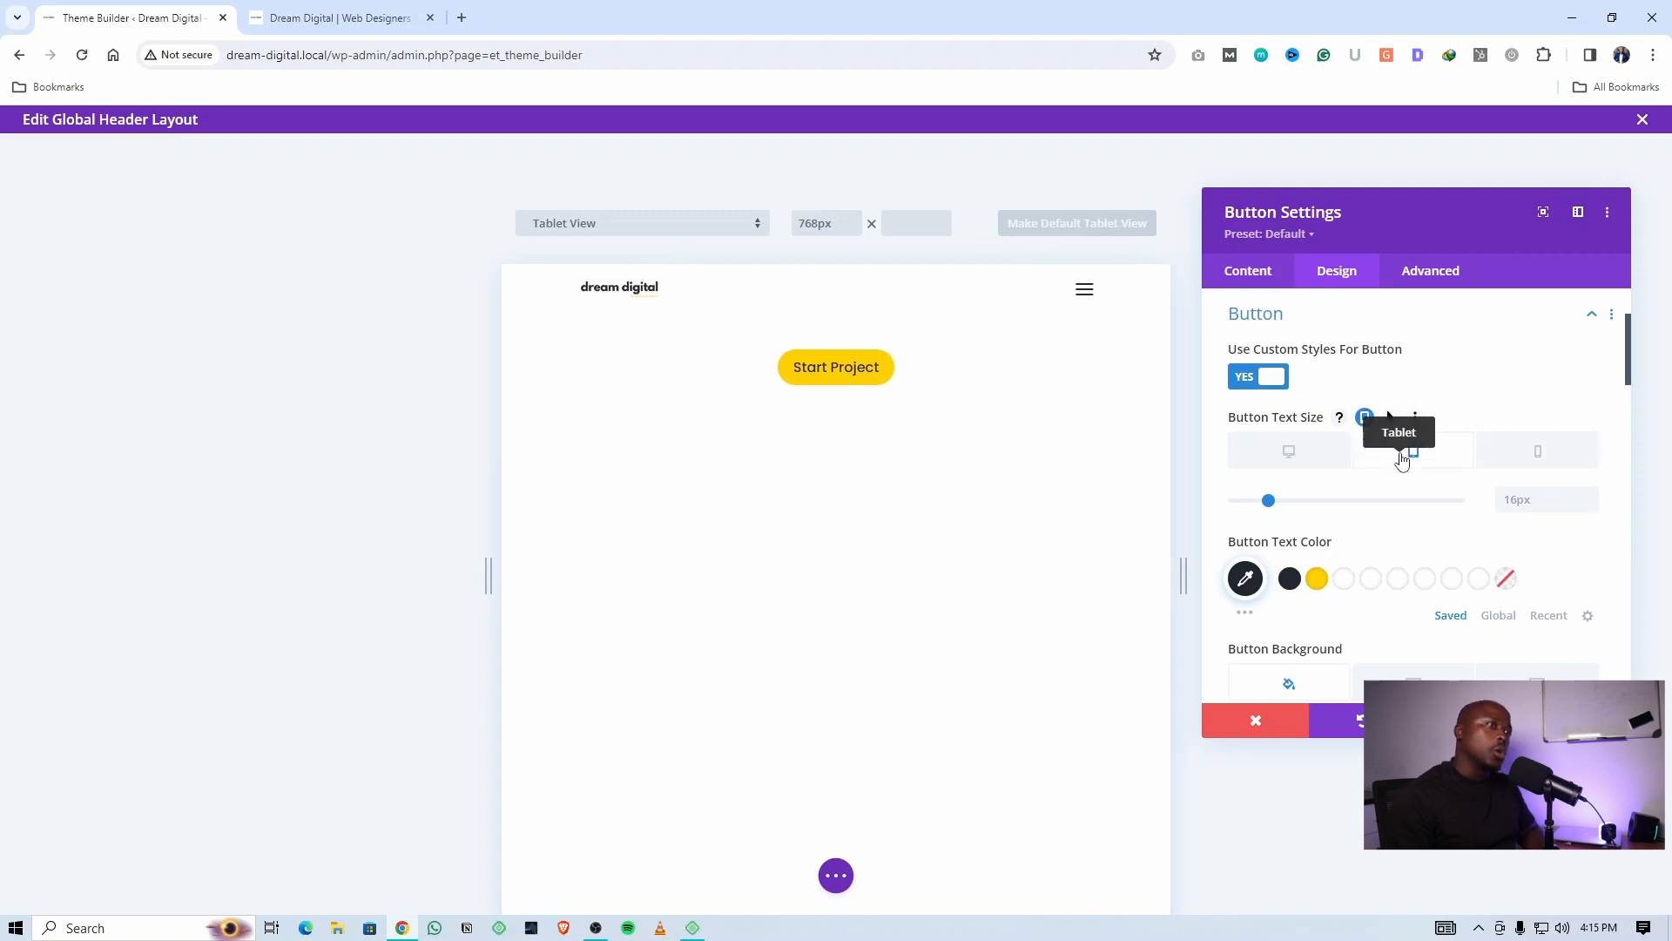
pyautogui.moveTo(1269, 504); pyautogui.dragTo(1260, 503)
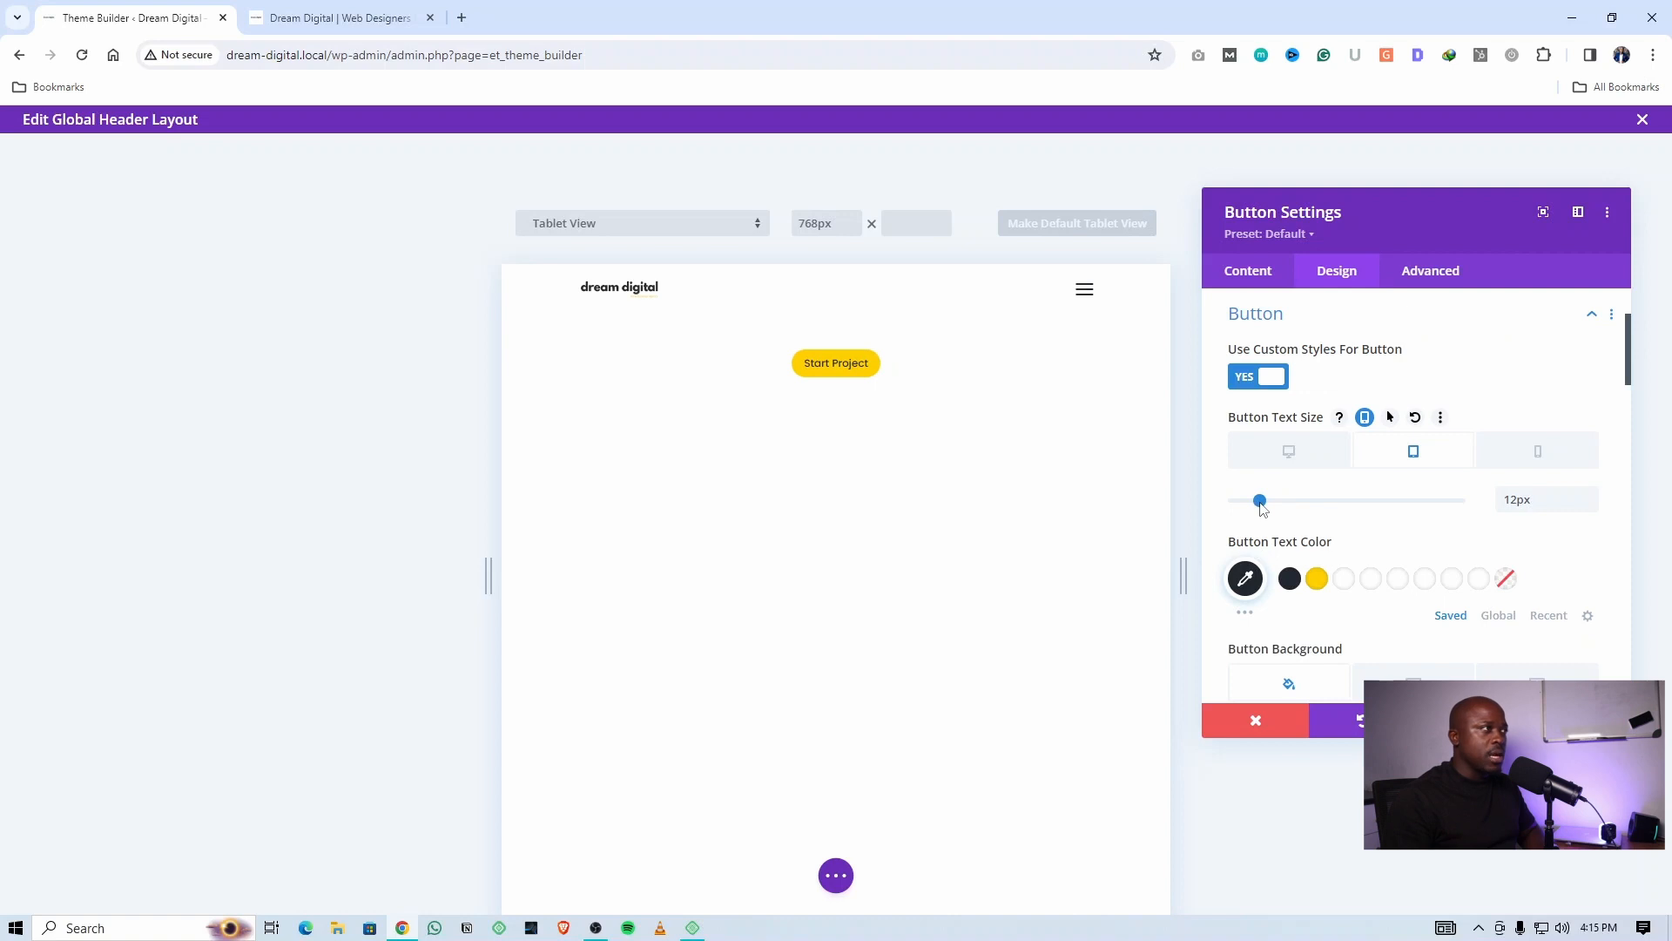
pyautogui.moveTo(1260, 502); pyautogui.dragTo(1265, 502)
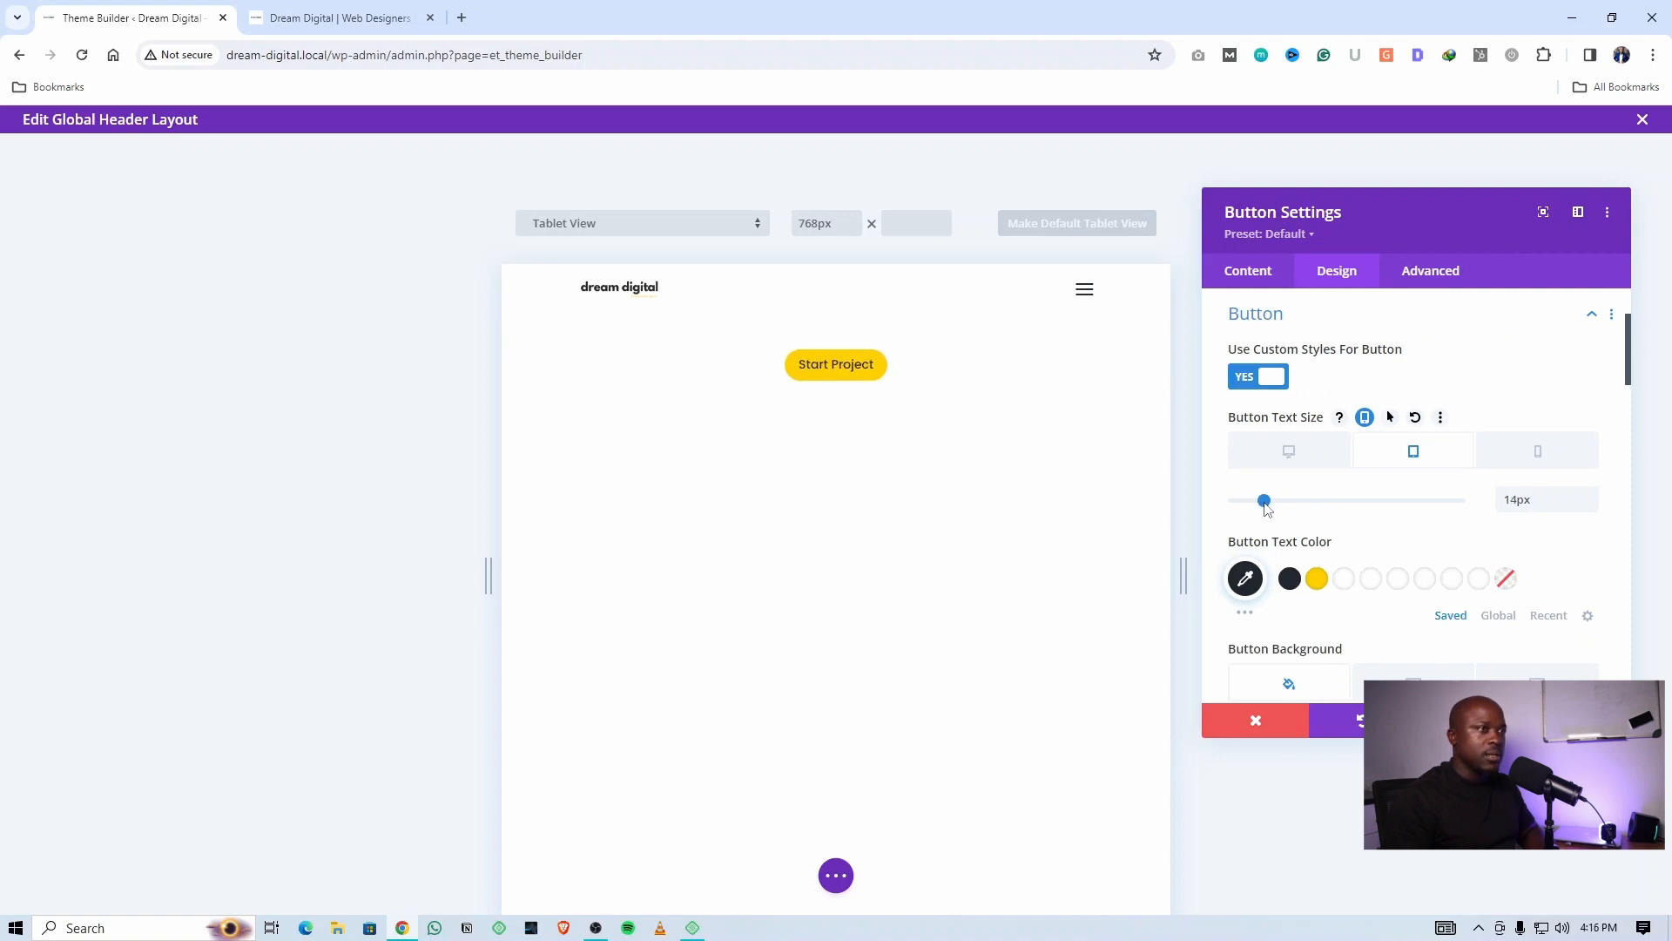
pyautogui.click(1538, 450)
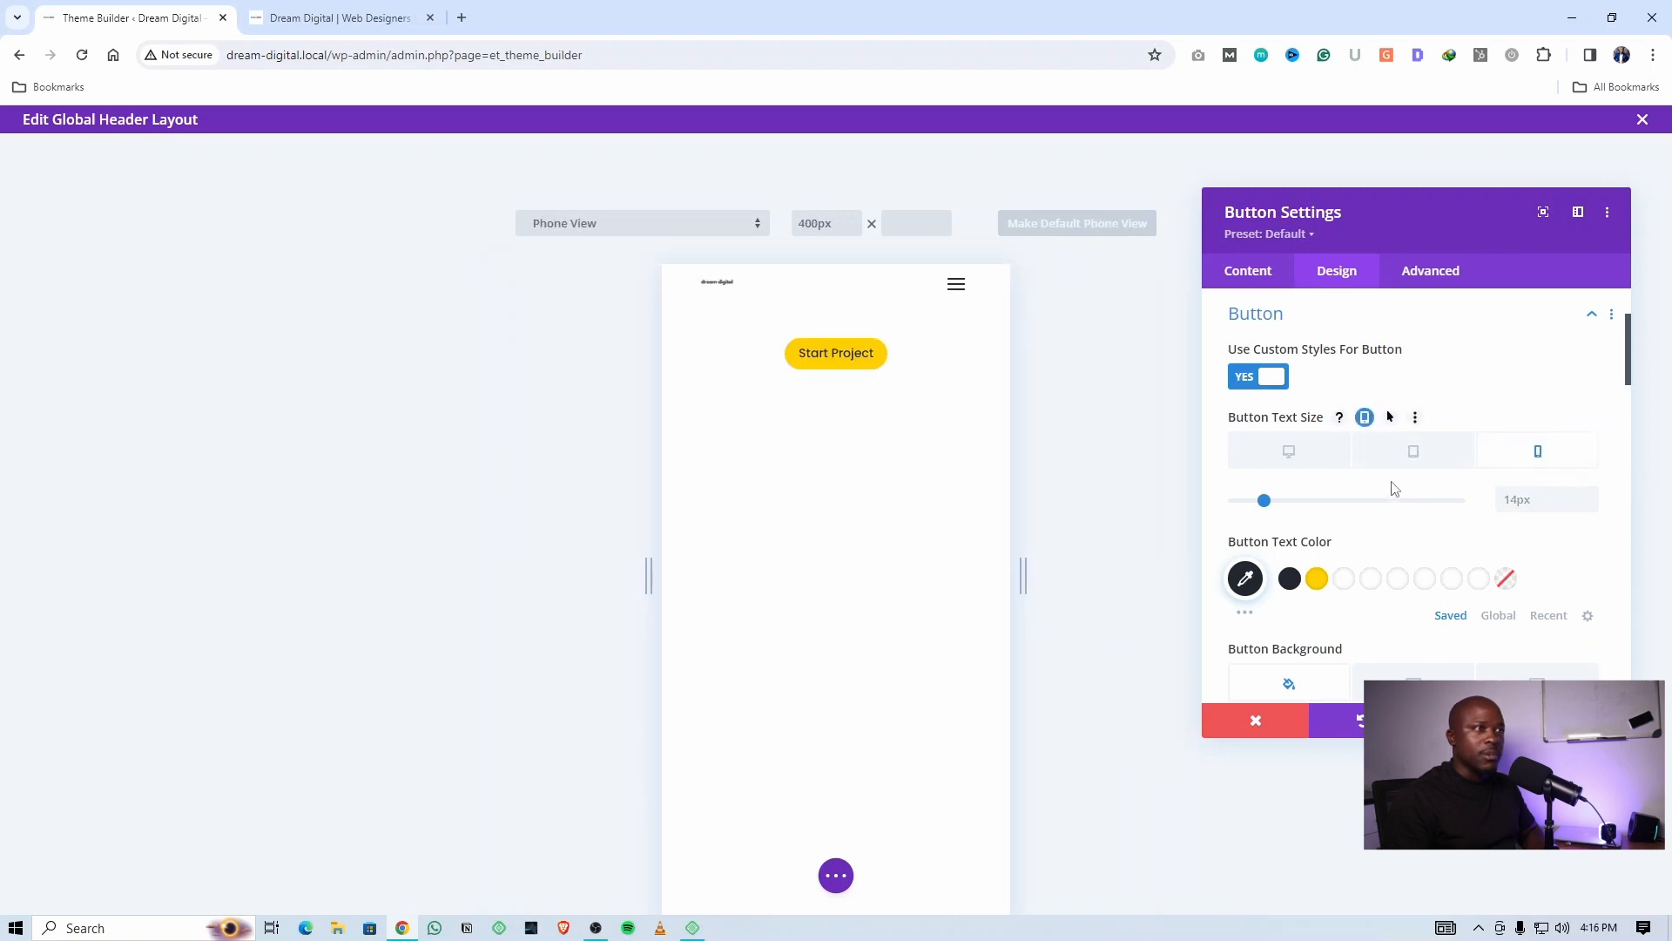
pyautogui.moveTo(1262, 502); pyautogui.dragTo(1259, 501)
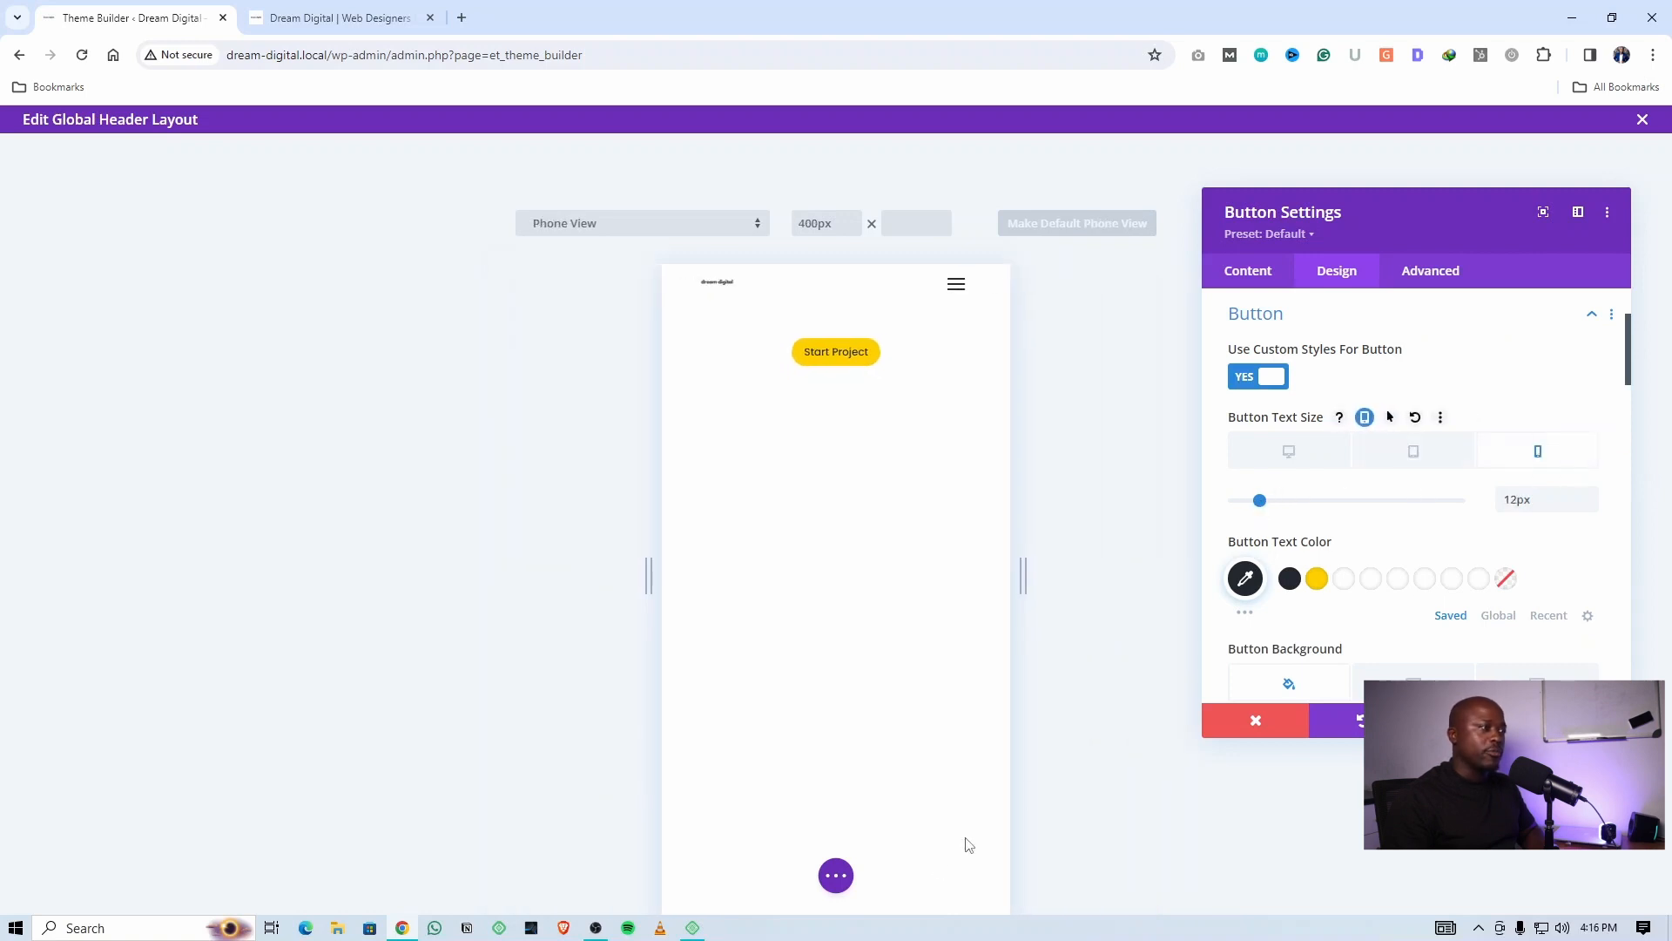
# Save the header layout and return the preview to desktop view
pyautogui.click(842, 883)
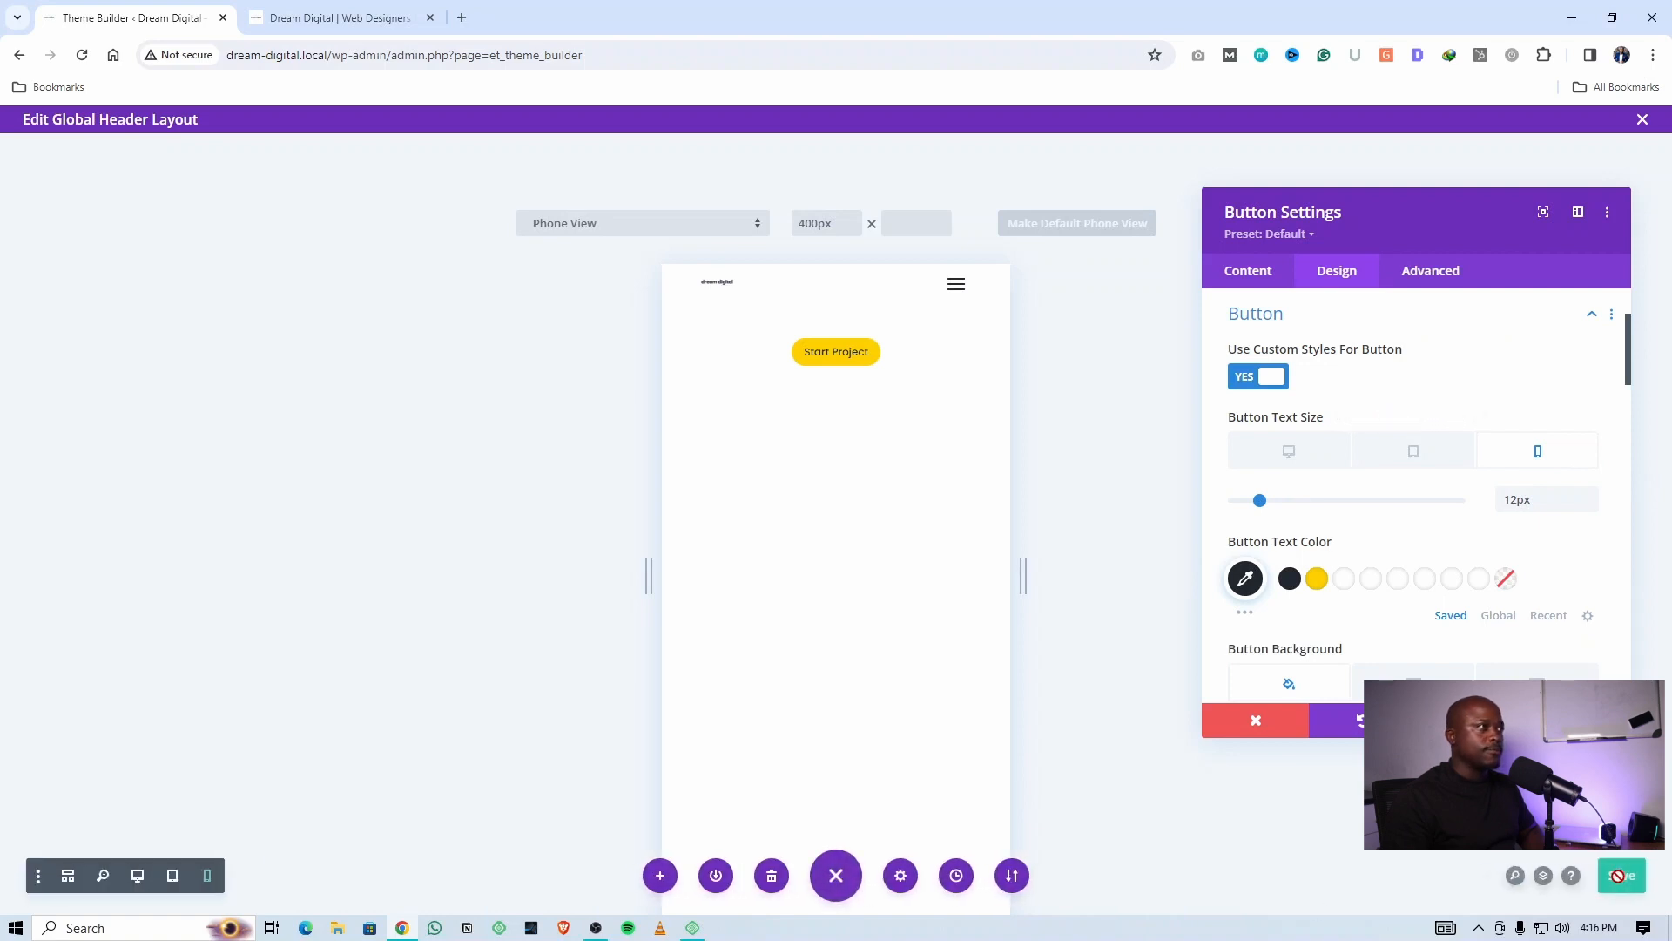
pyautogui.click(1618, 875)
pyautogui.click(137, 876)
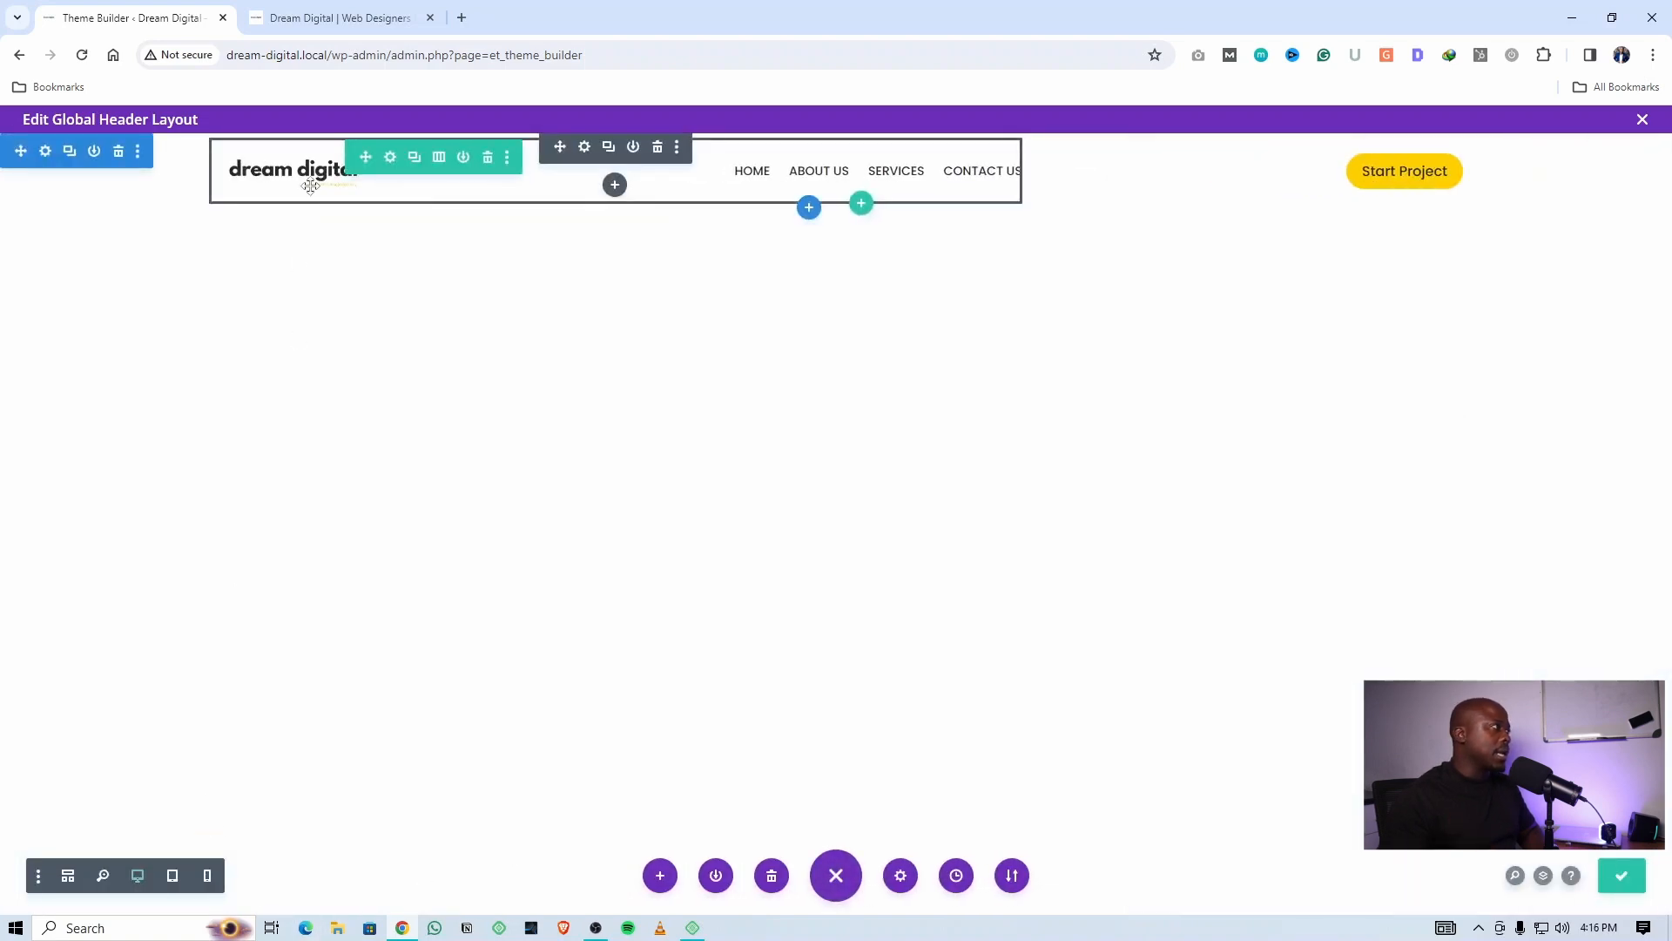
# Enable responsive values for the menu module's logo width and set 32% for tablet and 48% for phone
pyautogui.click(584, 146)
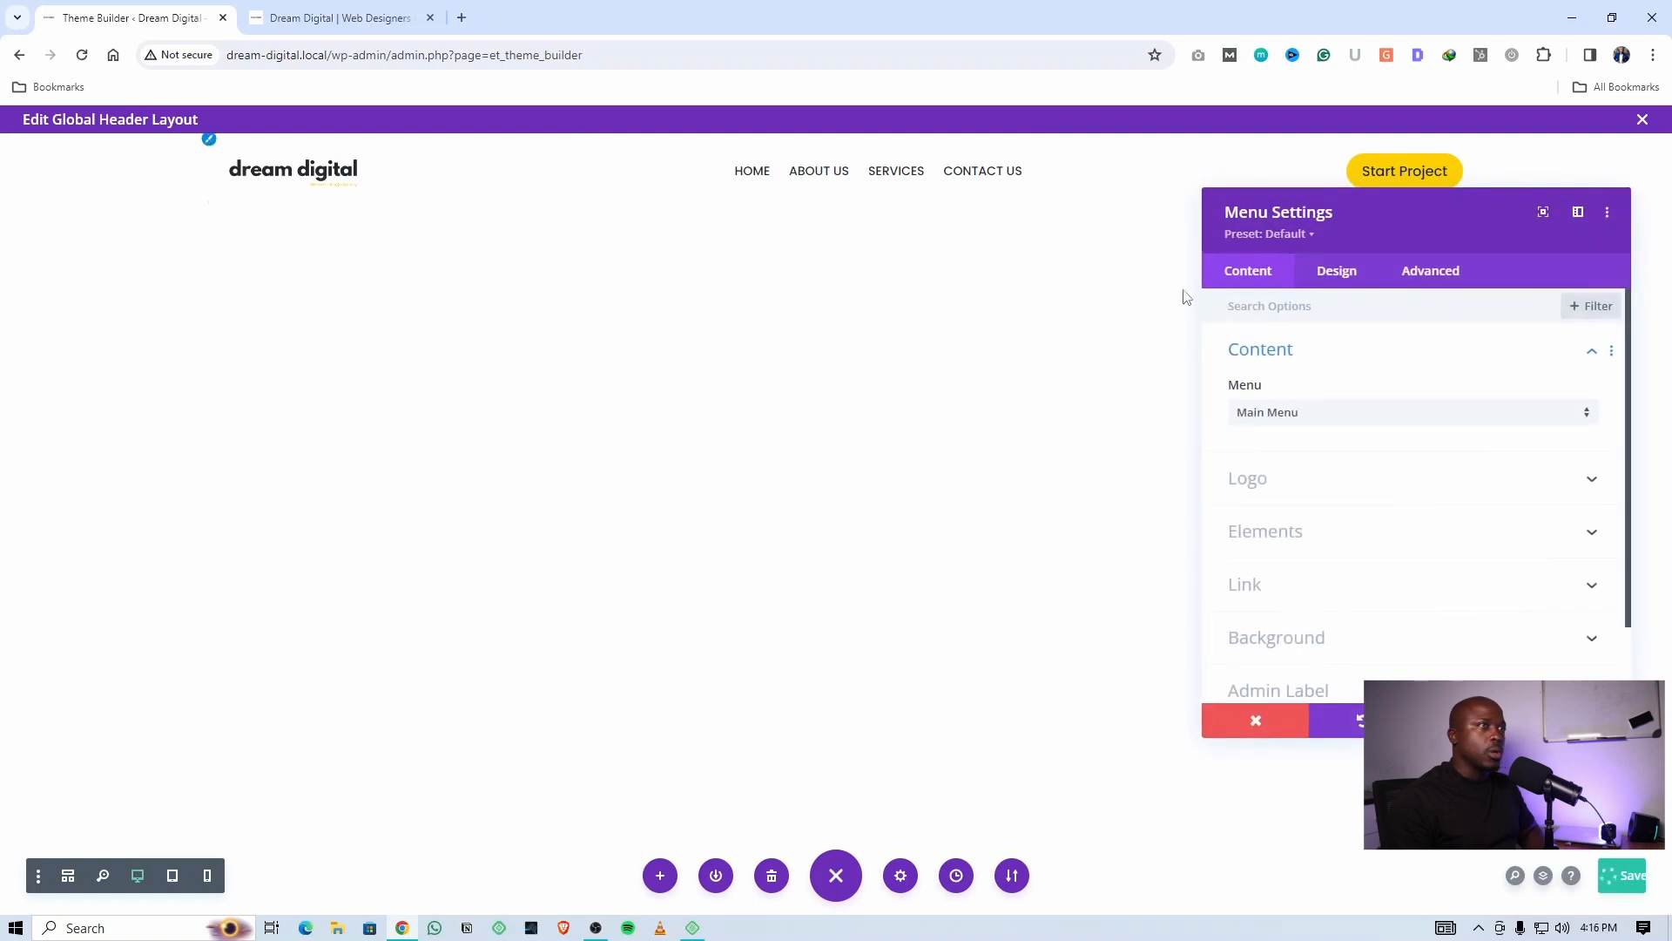
pyautogui.click(1326, 275)
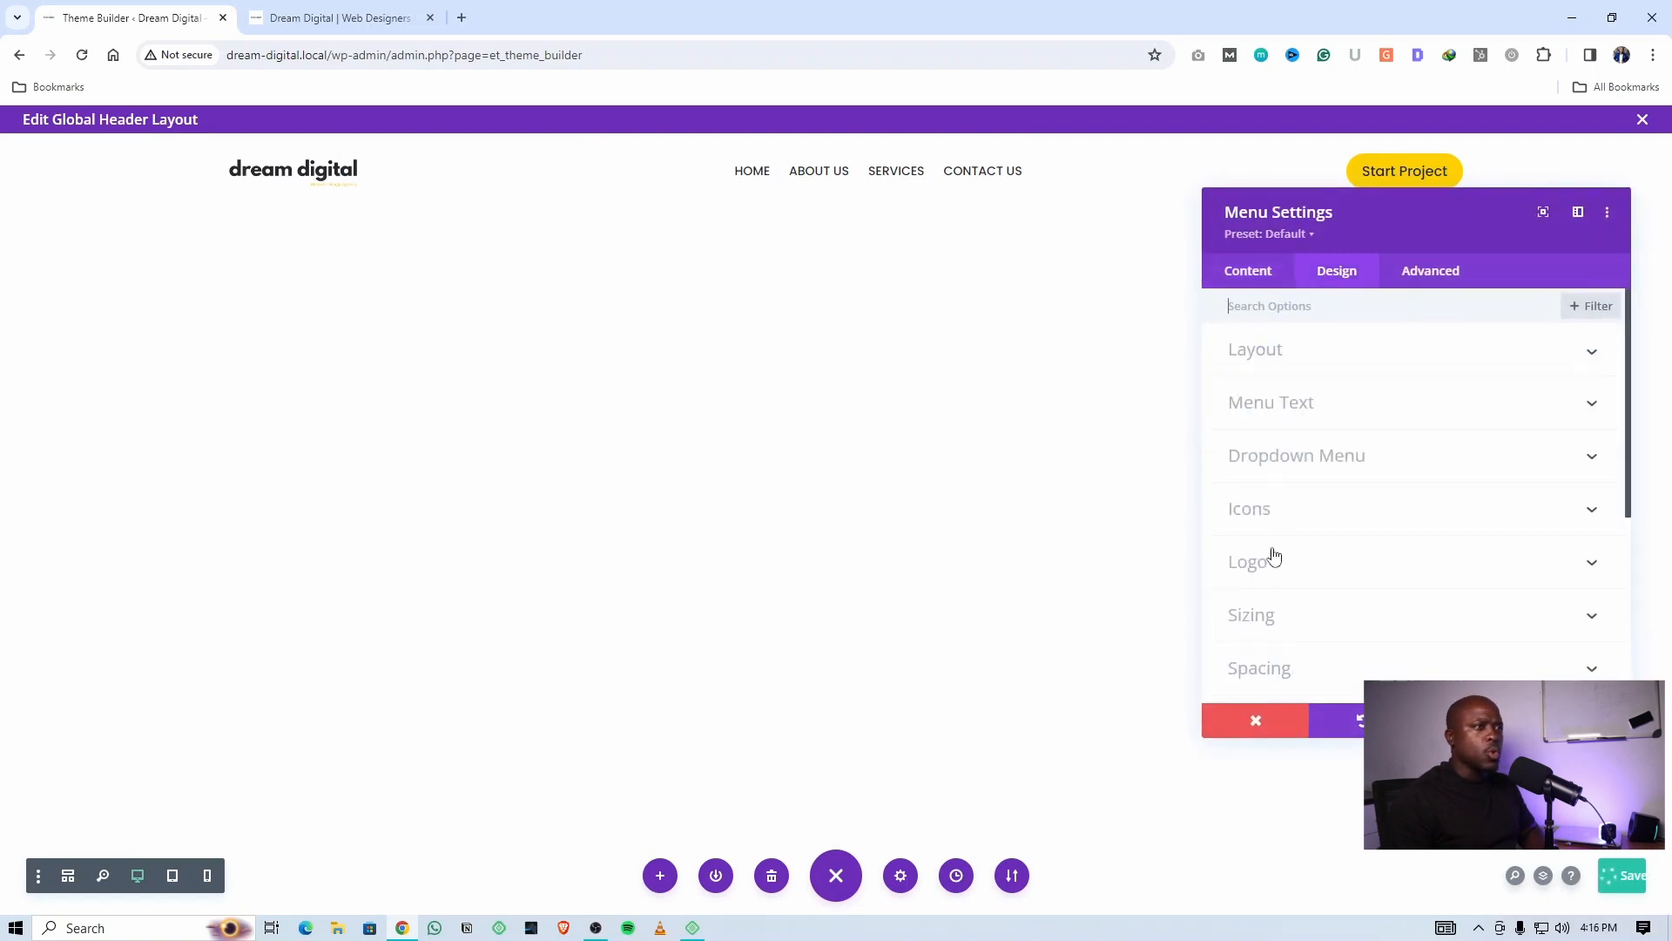
pyautogui.click(1279, 627)
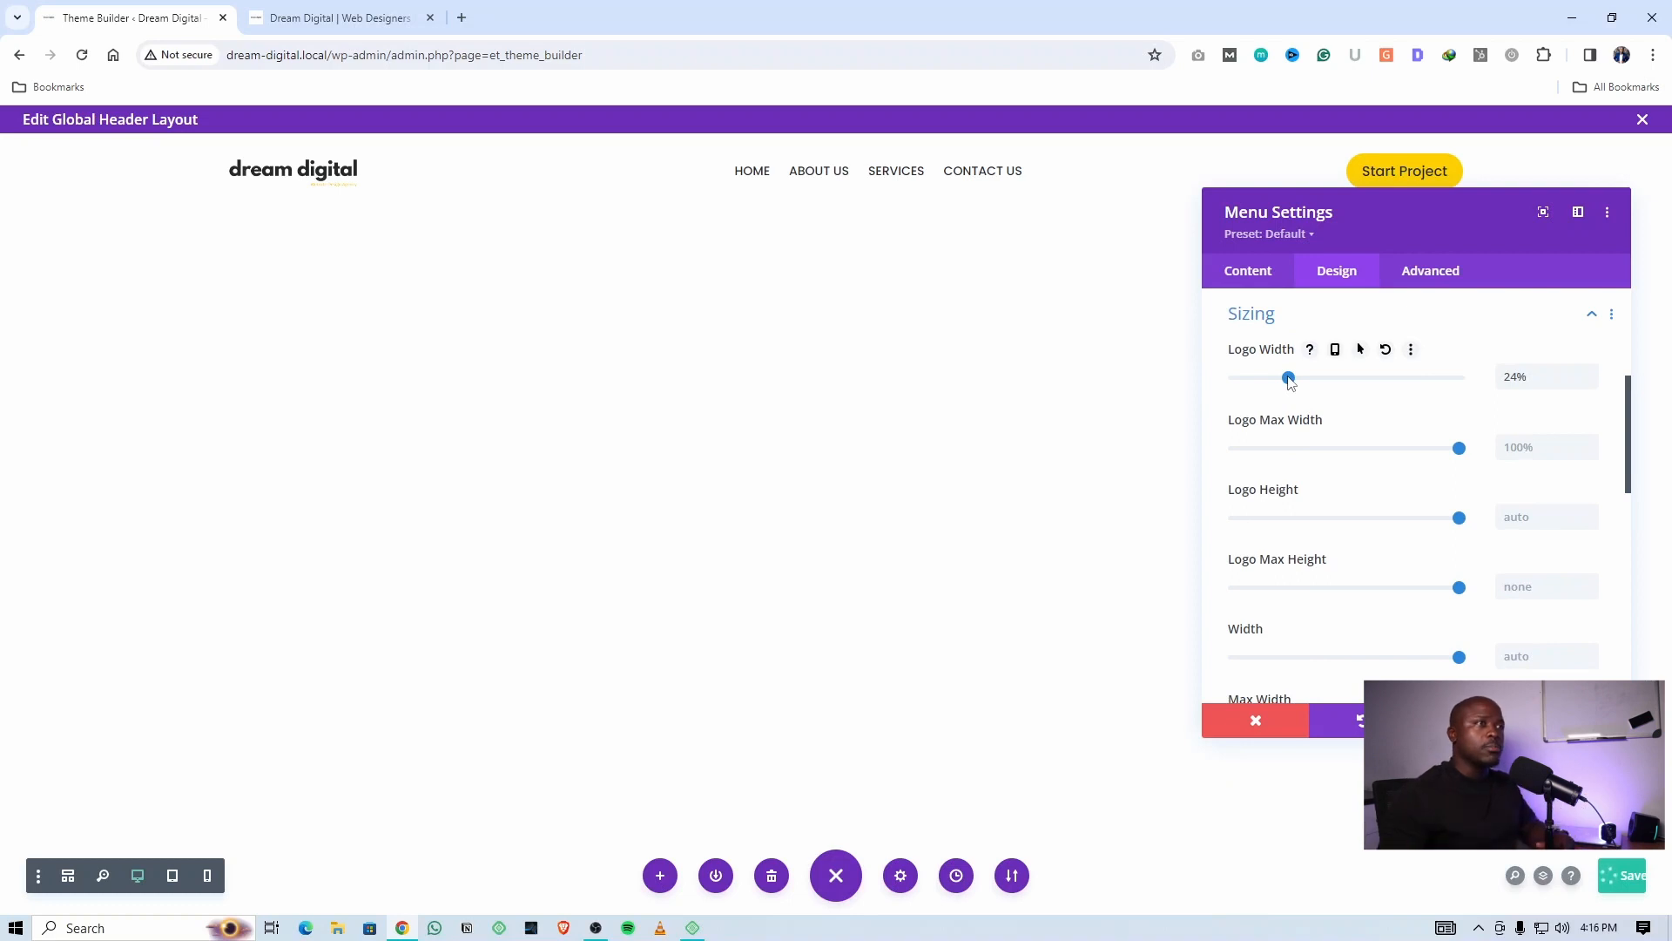
pyautogui.click(1335, 350)
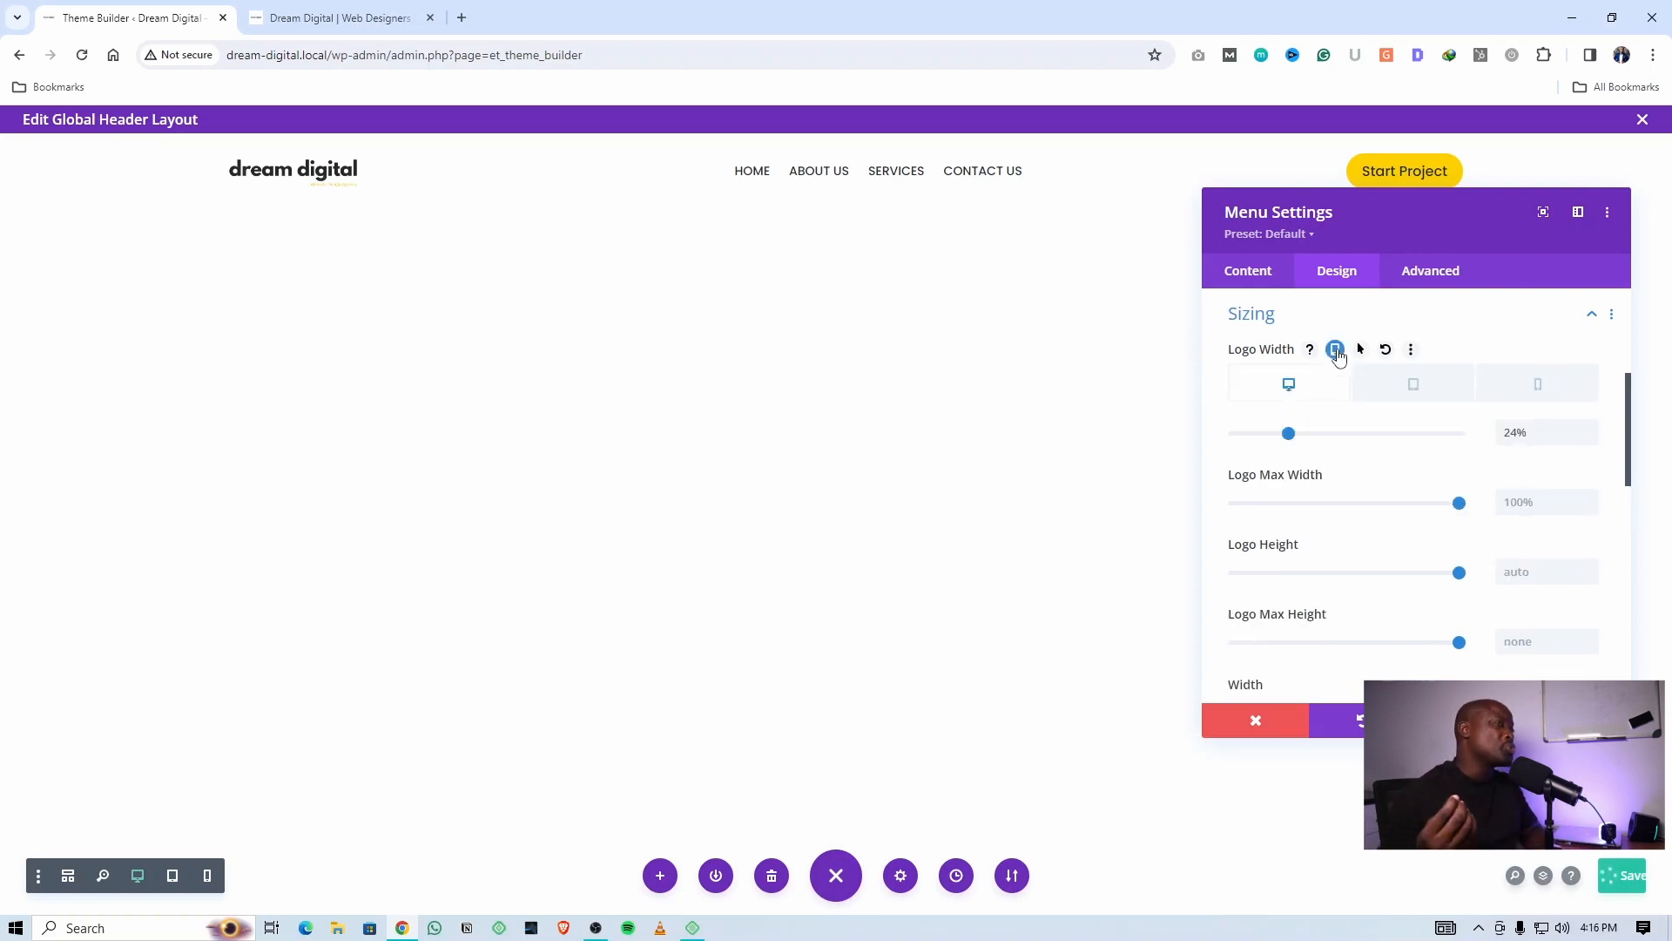
pyautogui.click(1405, 385)
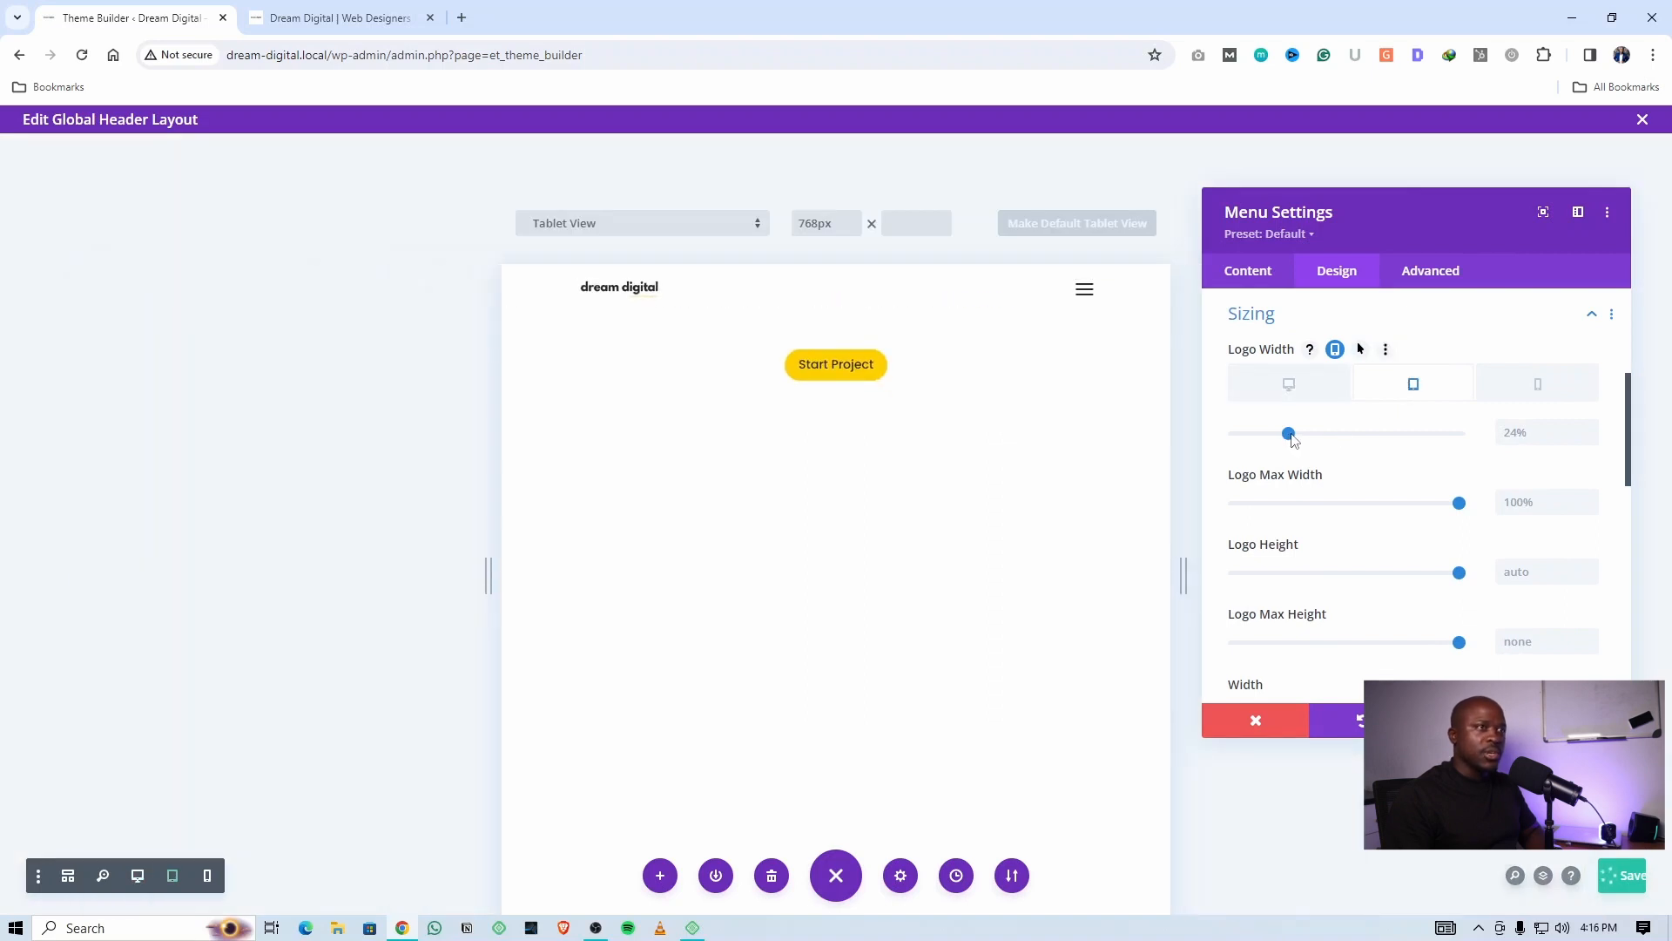
pyautogui.moveTo(1292, 437); pyautogui.dragTo(1310, 438)
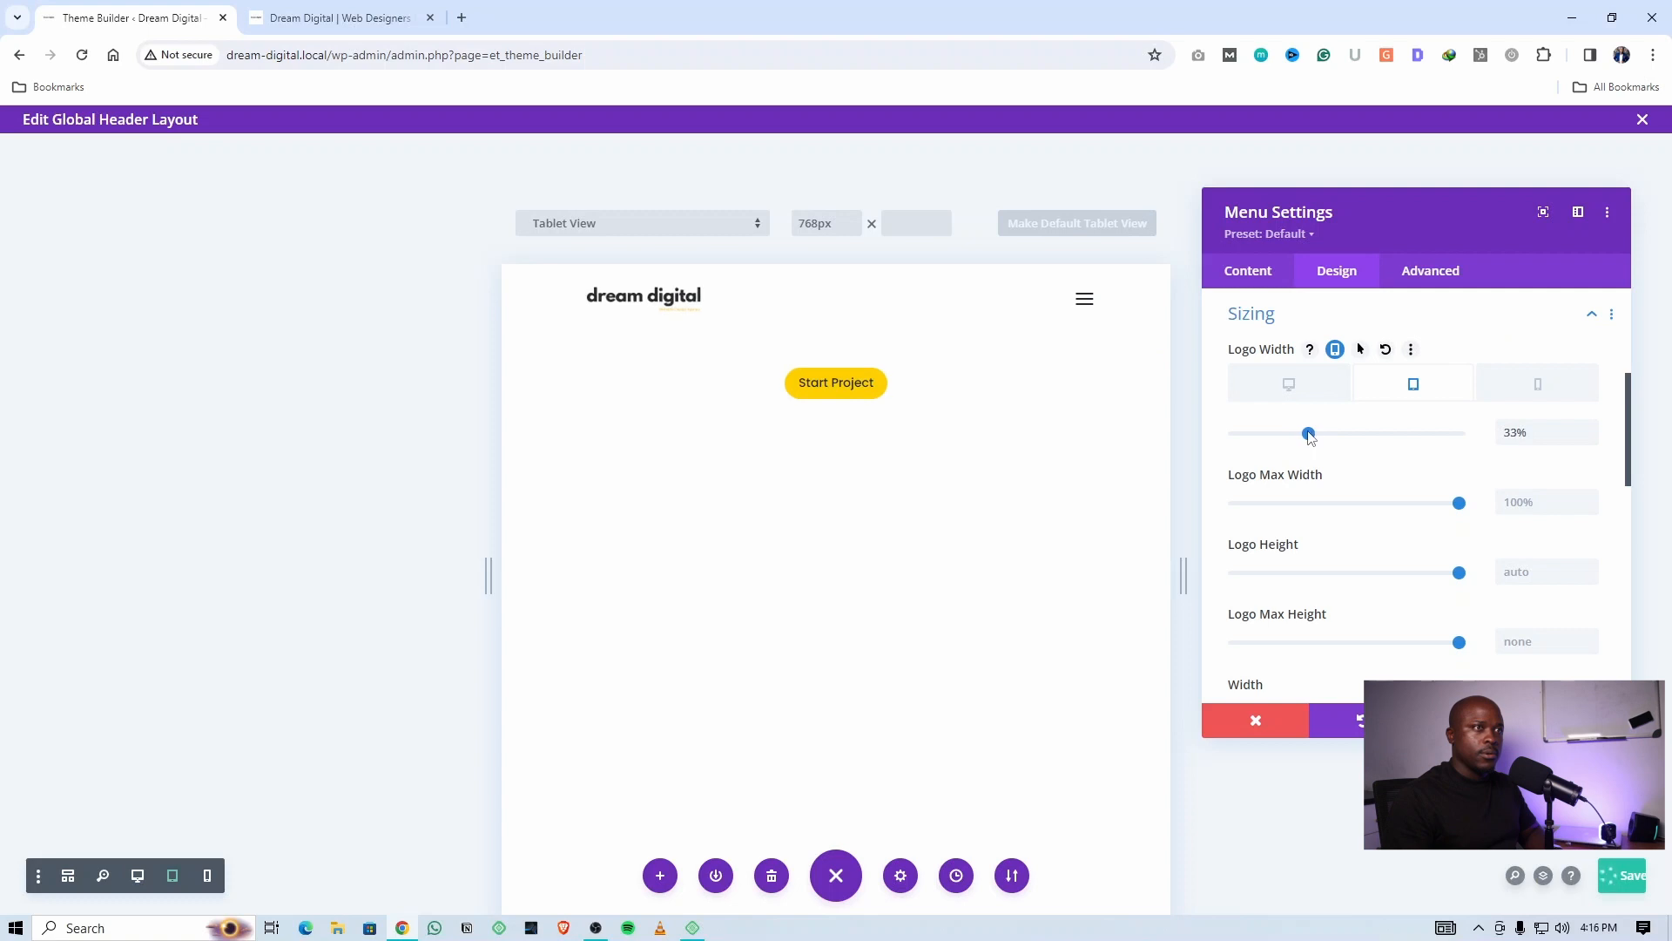
pyautogui.click(1571, 382)
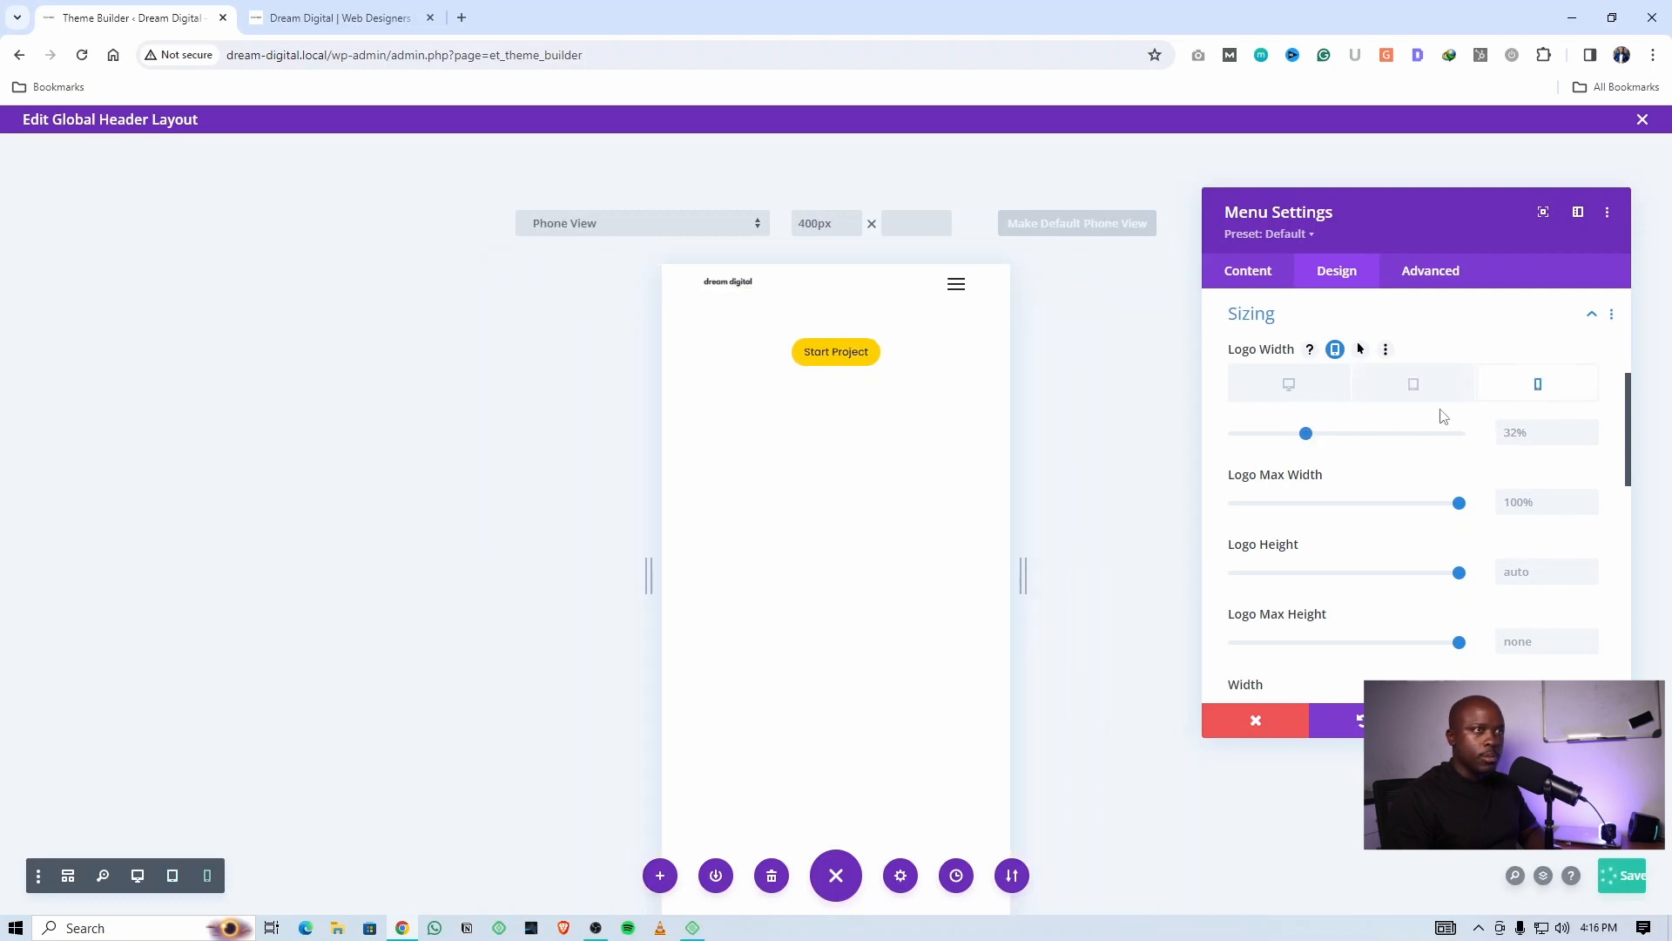
pyautogui.moveTo(1309, 440); pyautogui.dragTo(1346, 438)
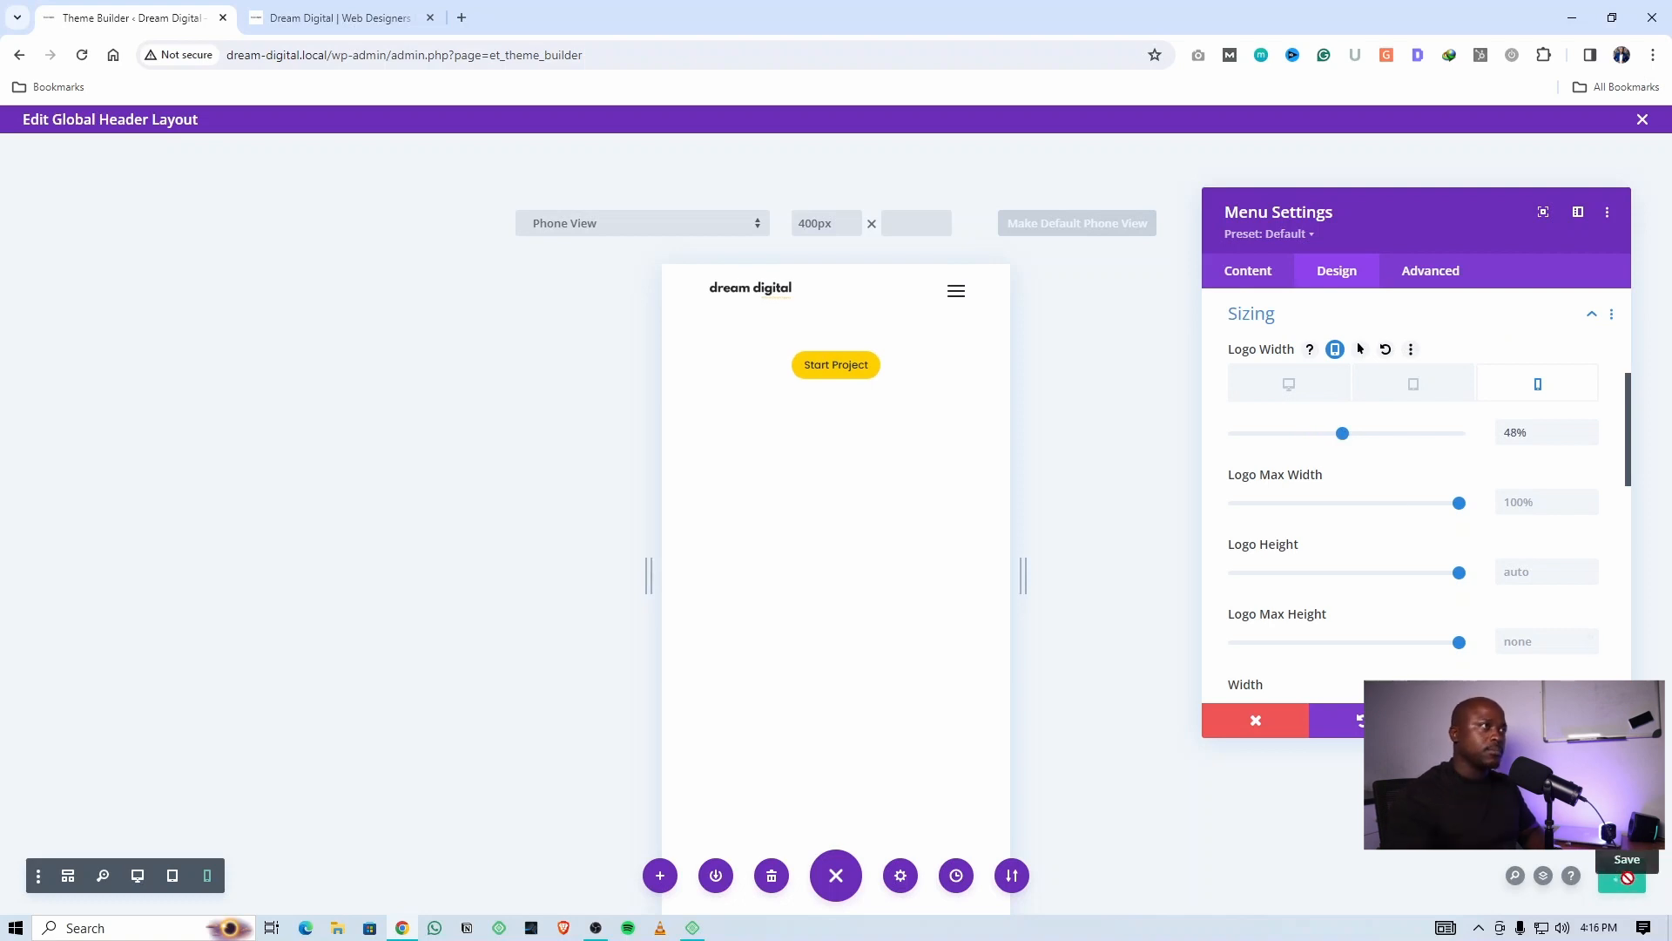
# Expand the mobile menu in the preview and set the dropdown menu background to semi-transparent white, rgba(255,255,255,0.47)
pyautogui.click(955, 296)
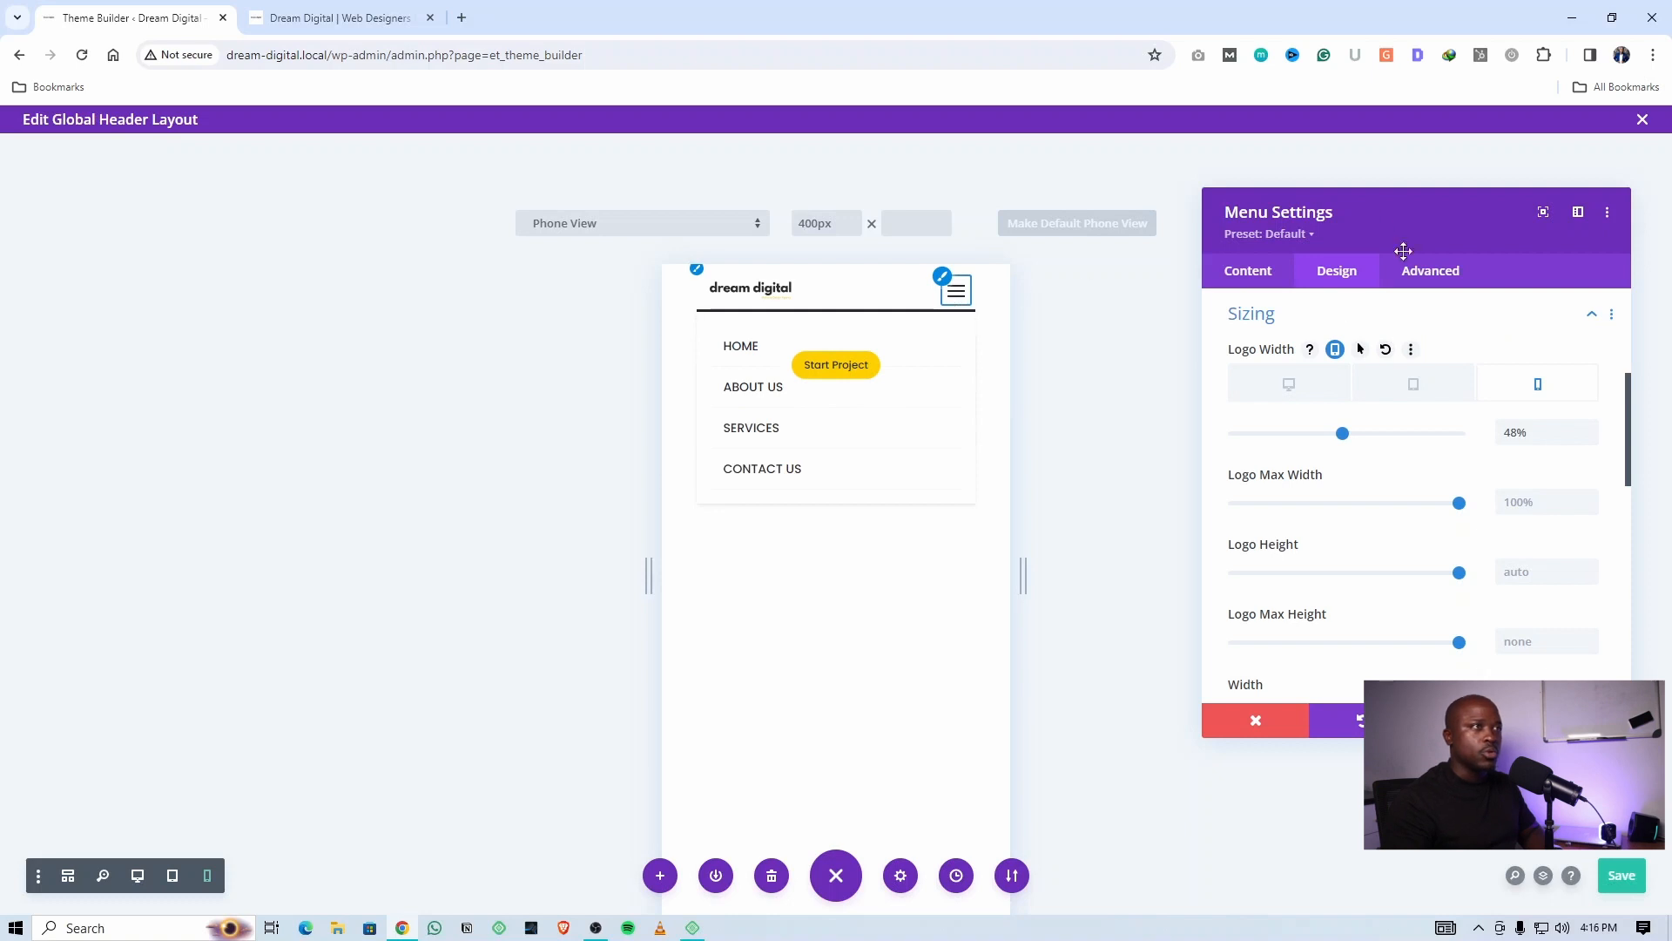
pyautogui.click(1269, 313)
pyautogui.scroll(3, 1310, 399)
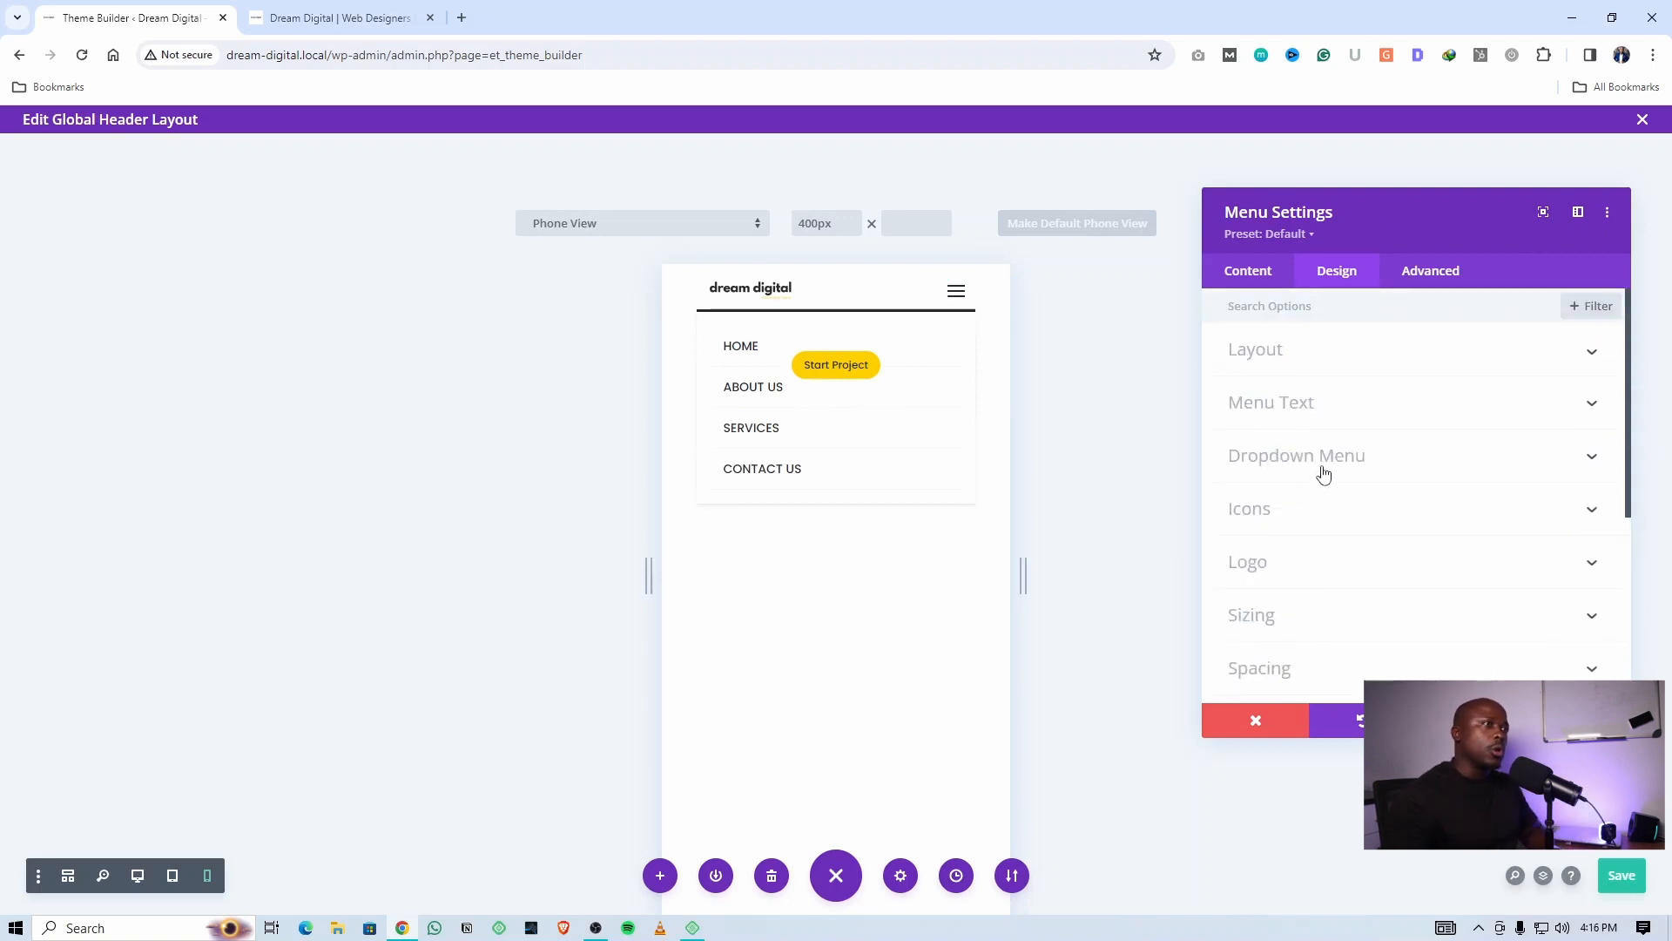
pyautogui.click(1323, 473)
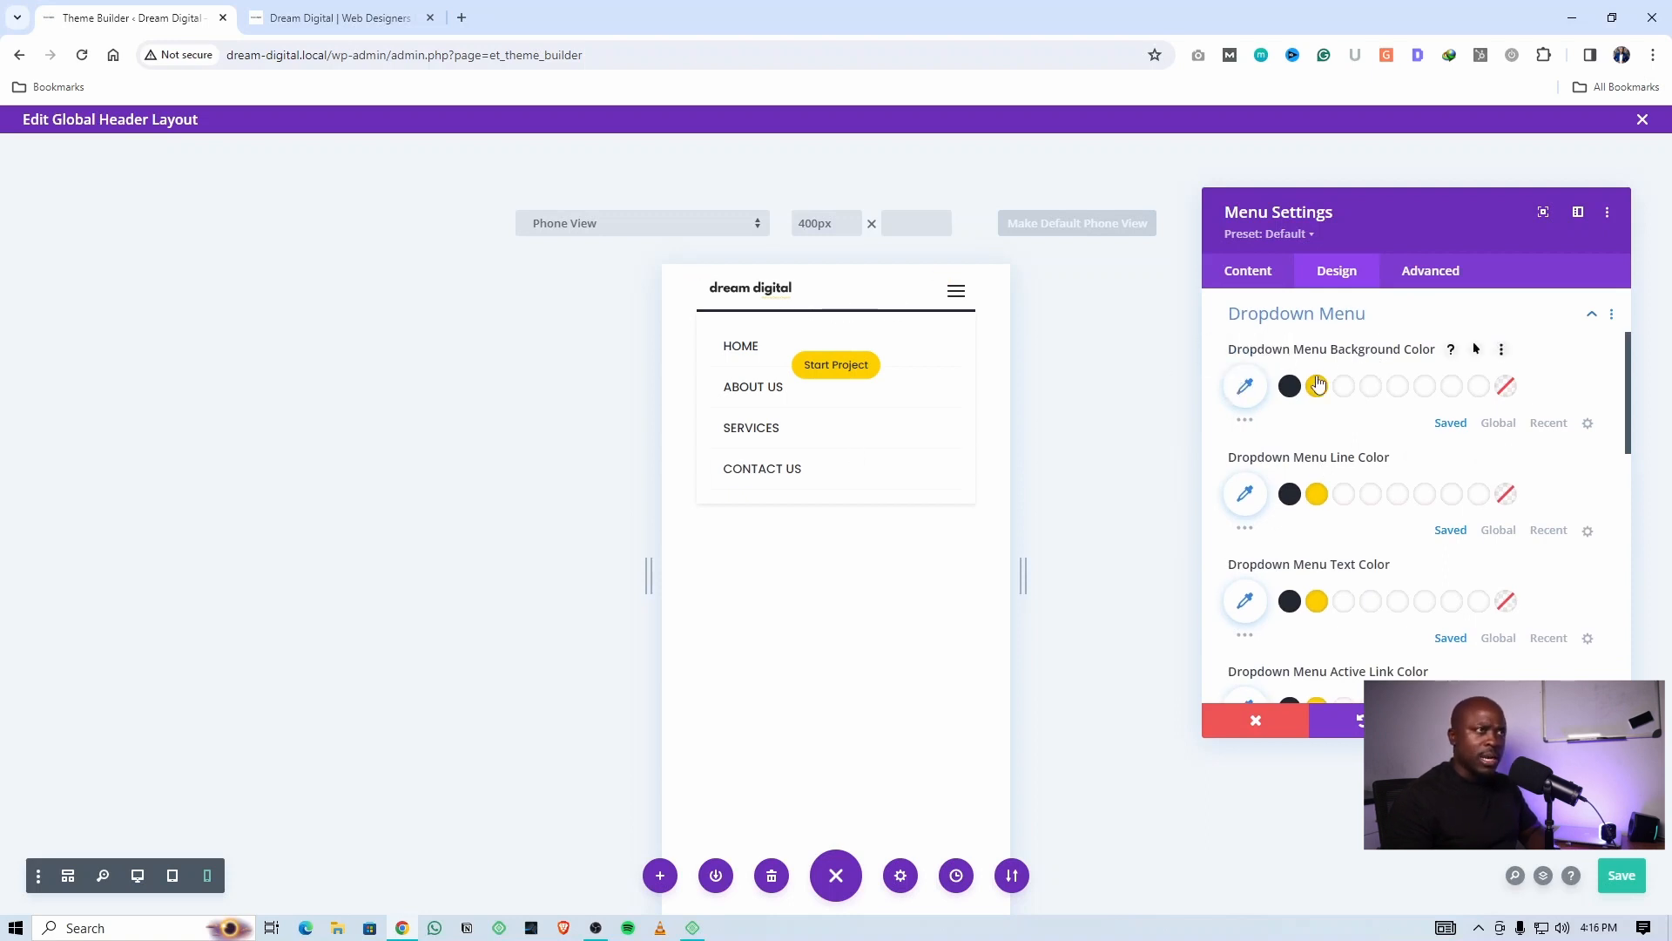
pyautogui.click(1290, 386)
pyautogui.click(1317, 386)
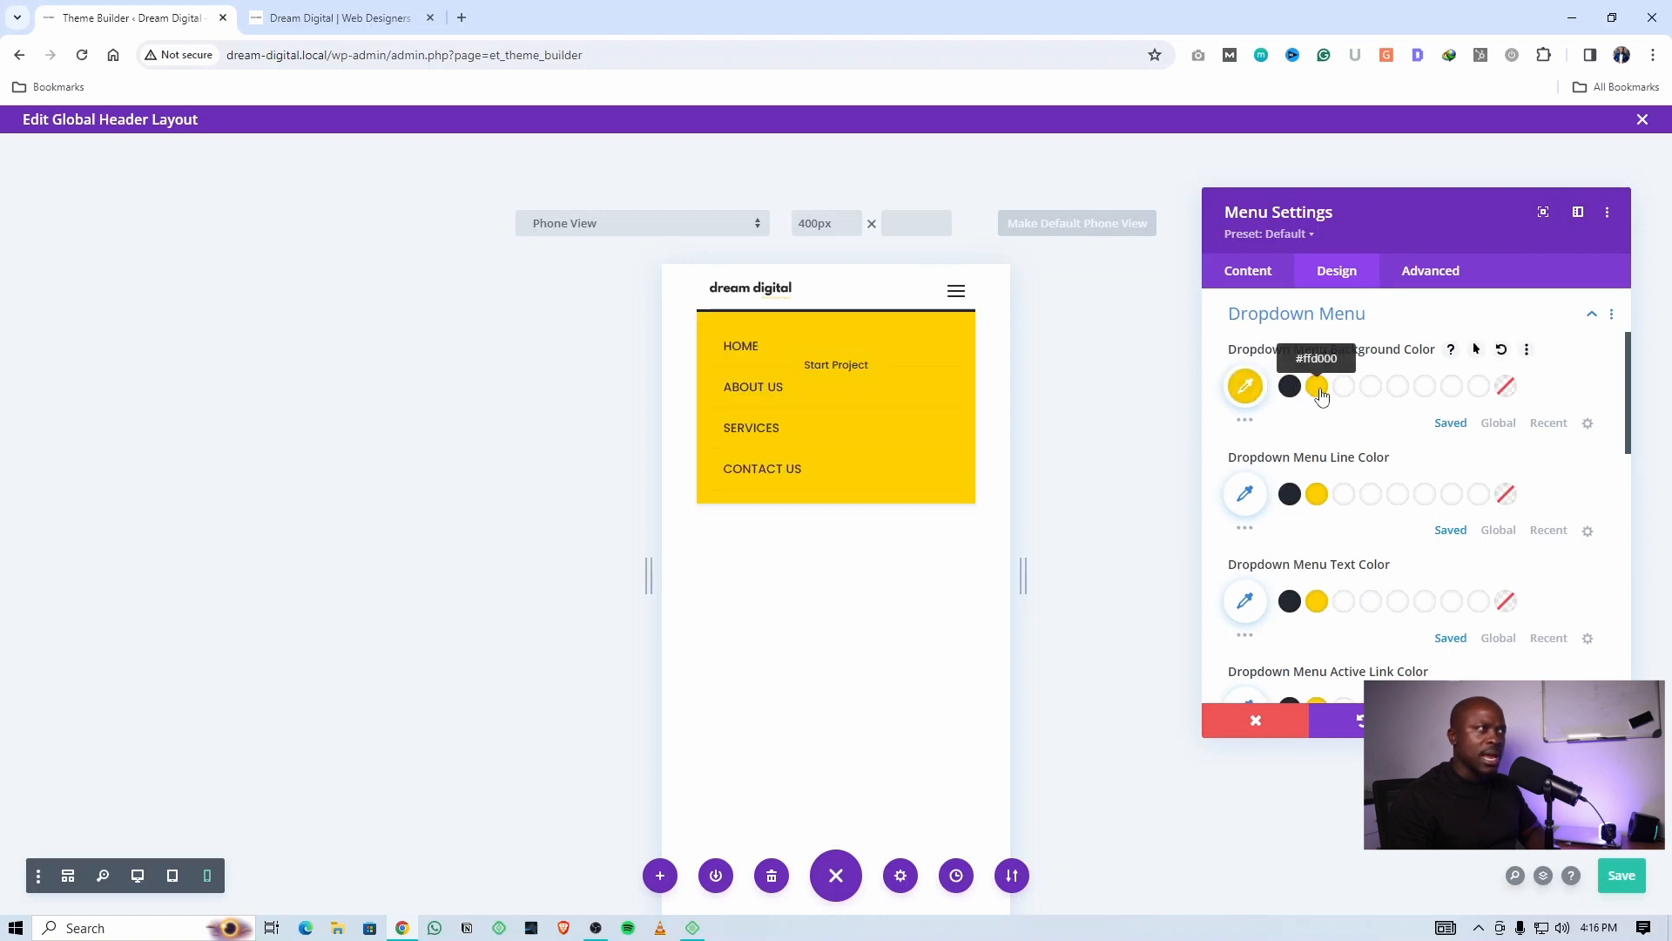
pyautogui.click(1340, 394)
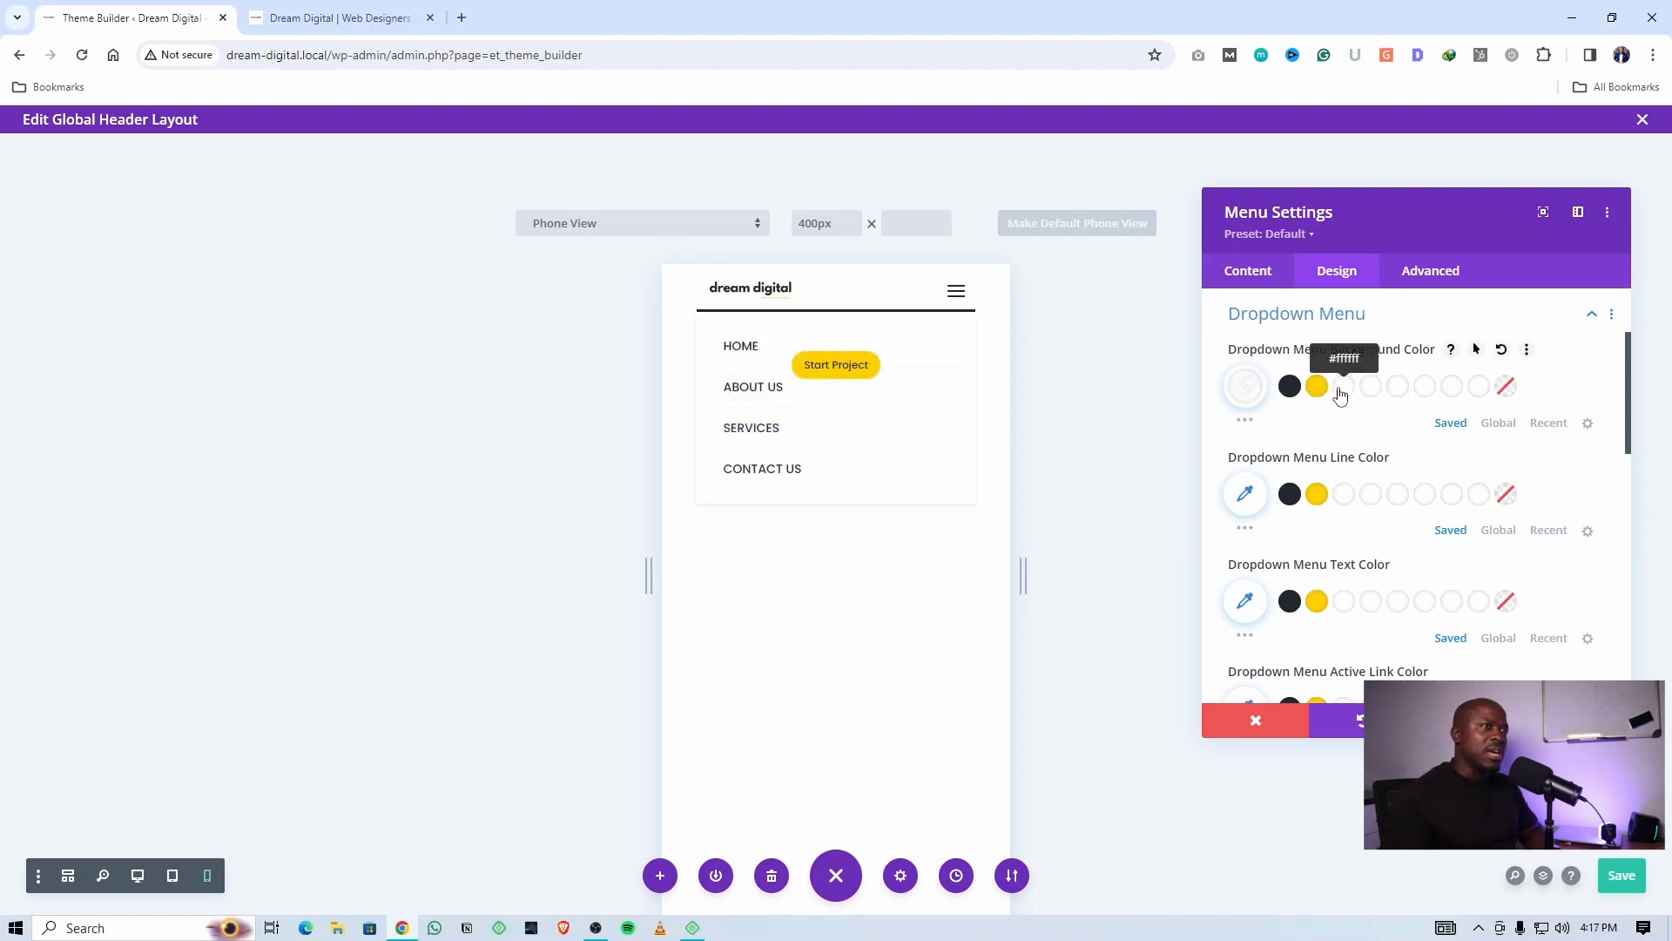
pyautogui.click(1246, 390)
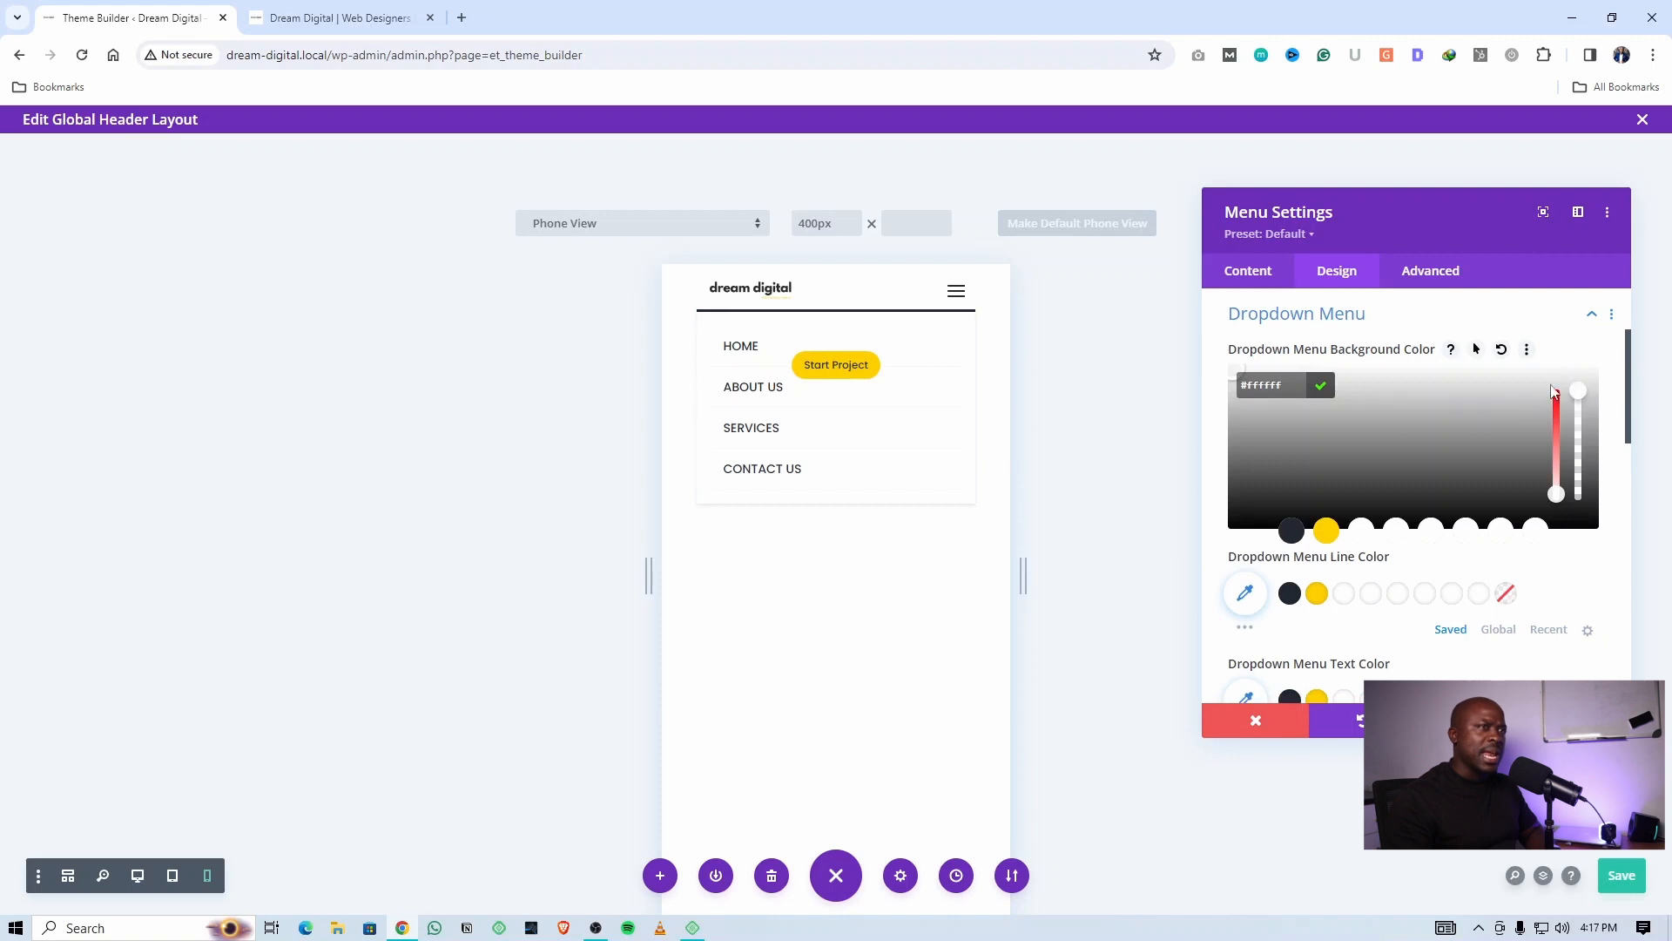
pyautogui.moveTo(1581, 391); pyautogui.dragTo(1580, 410)
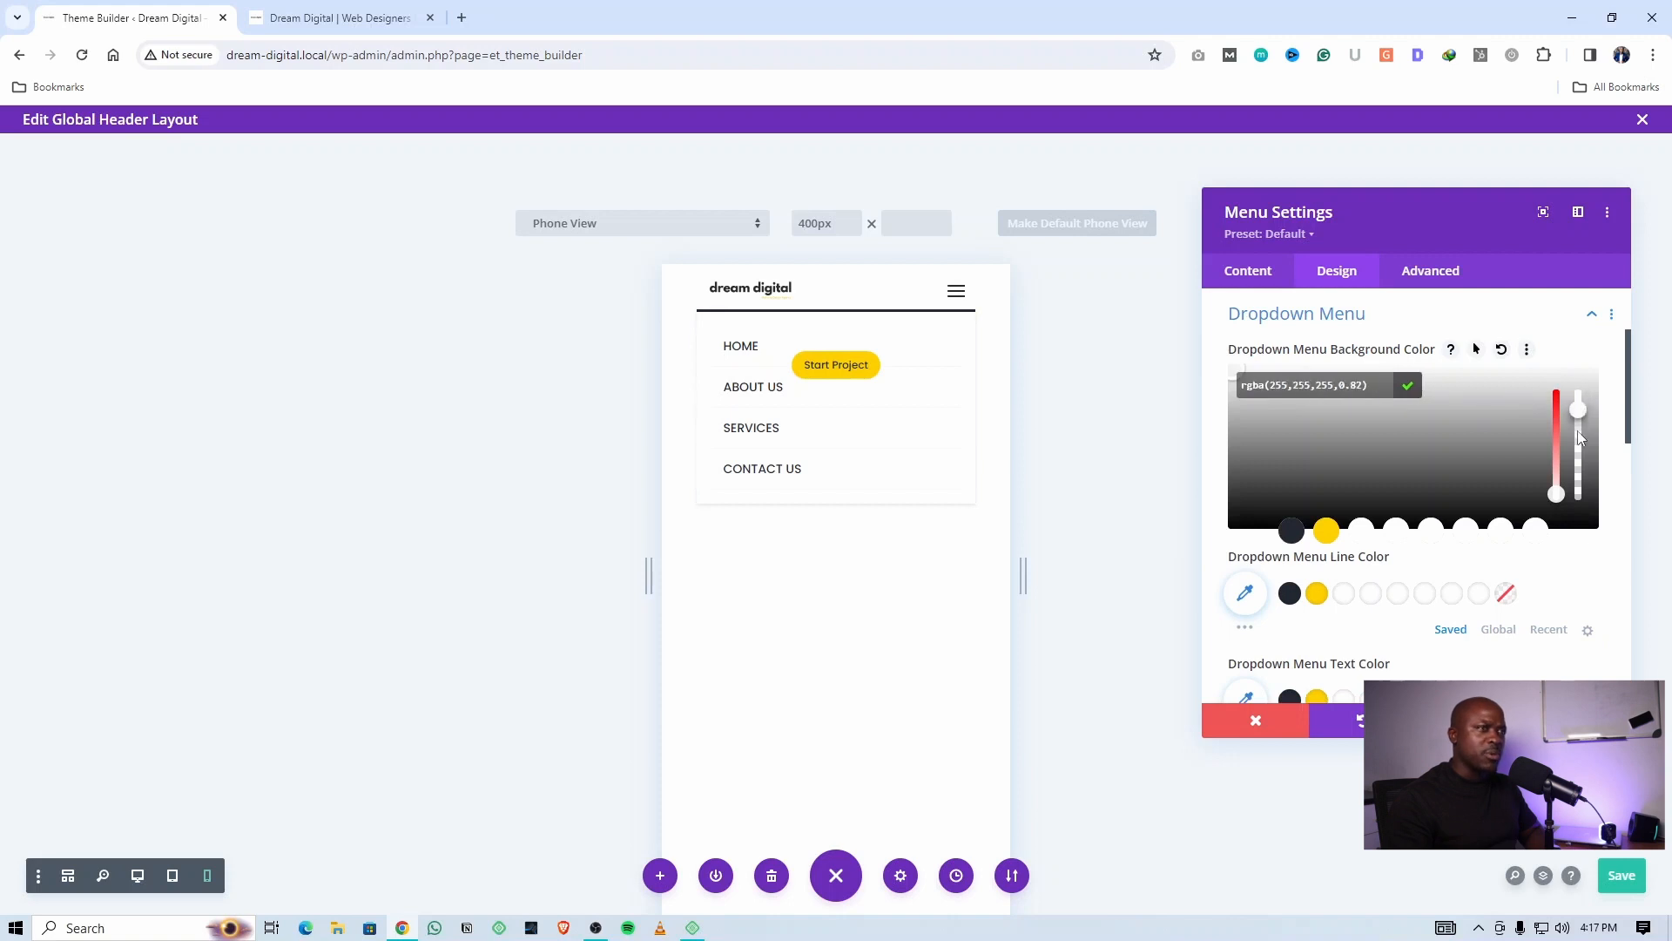
pyautogui.click(1407, 388)
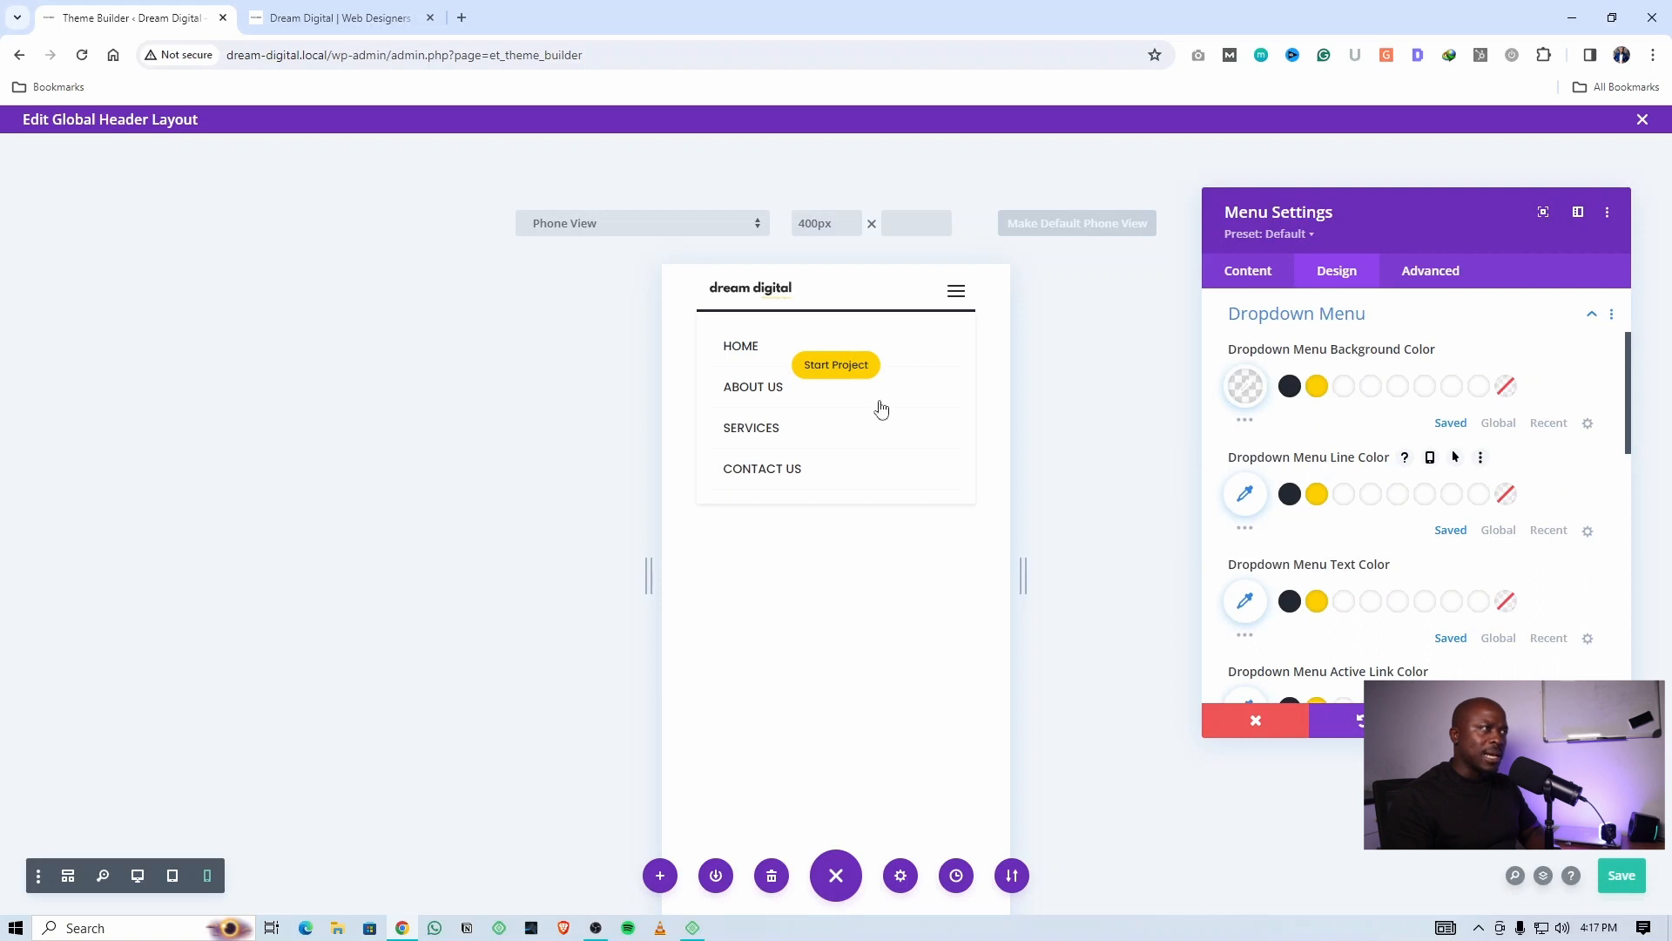
# Set the dropdown menu line color to yellow #ffd000 and the dropdown background color to rgba(255,255,255,0.67)
pyautogui.click(1317, 495)
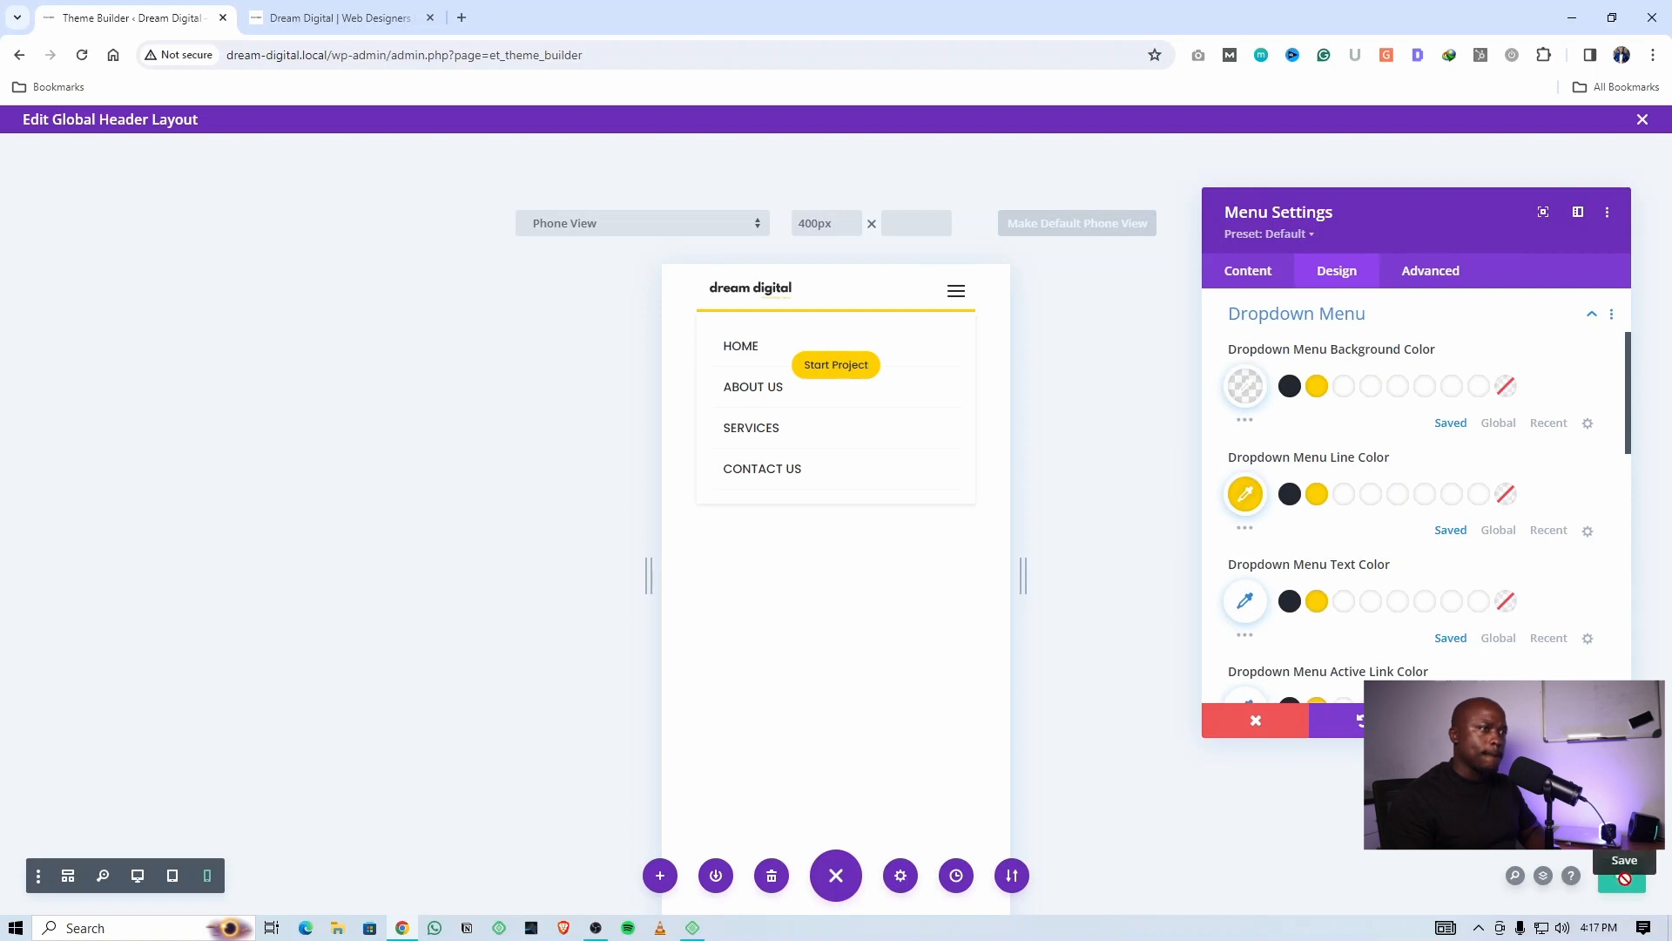
pyautogui.click(1247, 386)
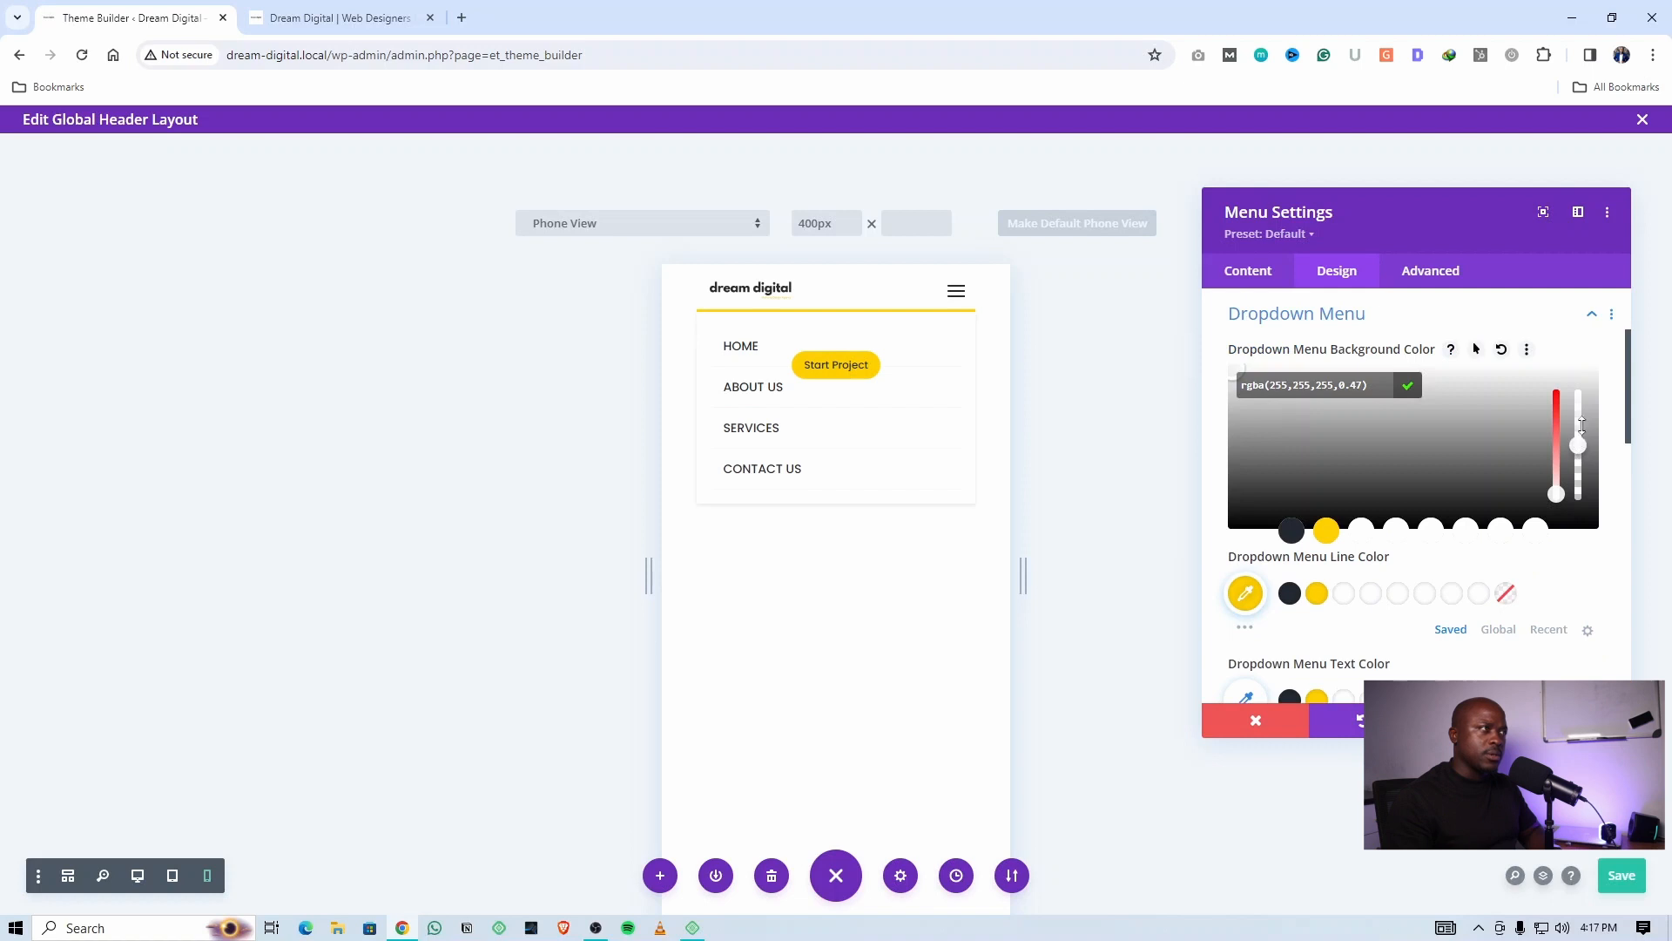
pyautogui.moveTo(1582, 424)
pyautogui.mouseDown()
pyautogui.moveTo(1585, 395)
pyautogui.moveTo(1581, 429)
pyautogui.mouseUp()
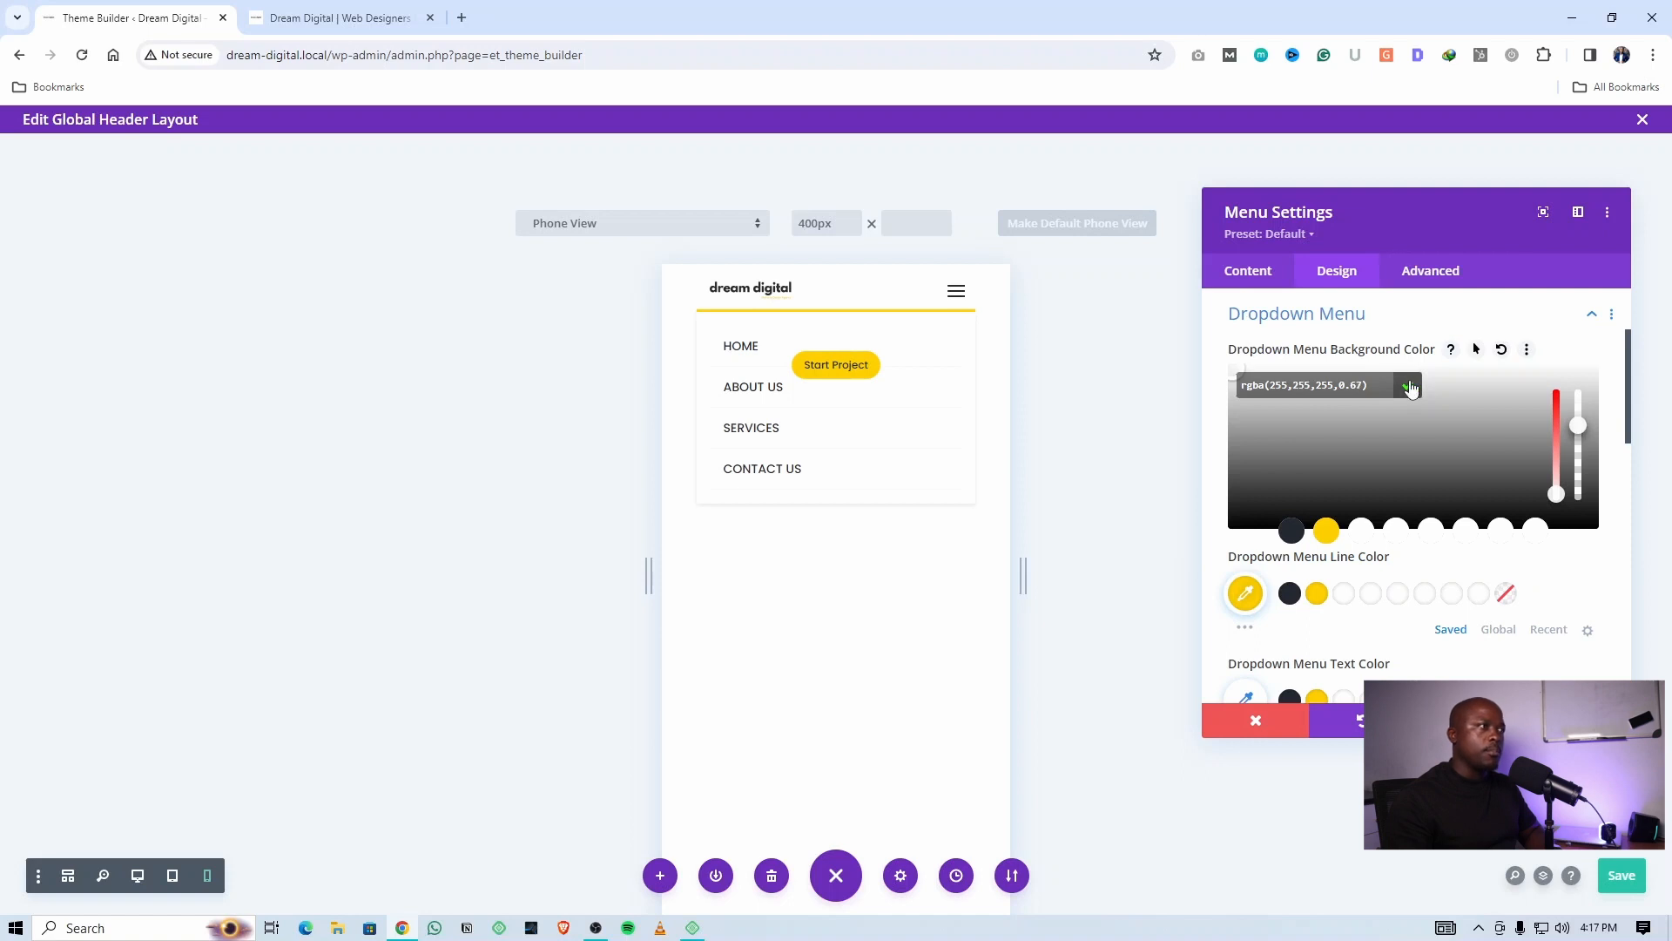
pyautogui.click(1408, 386)
# Save the menu changes in the header layout and switch to the homepage's browser tab
pyautogui.click(1577, 721)
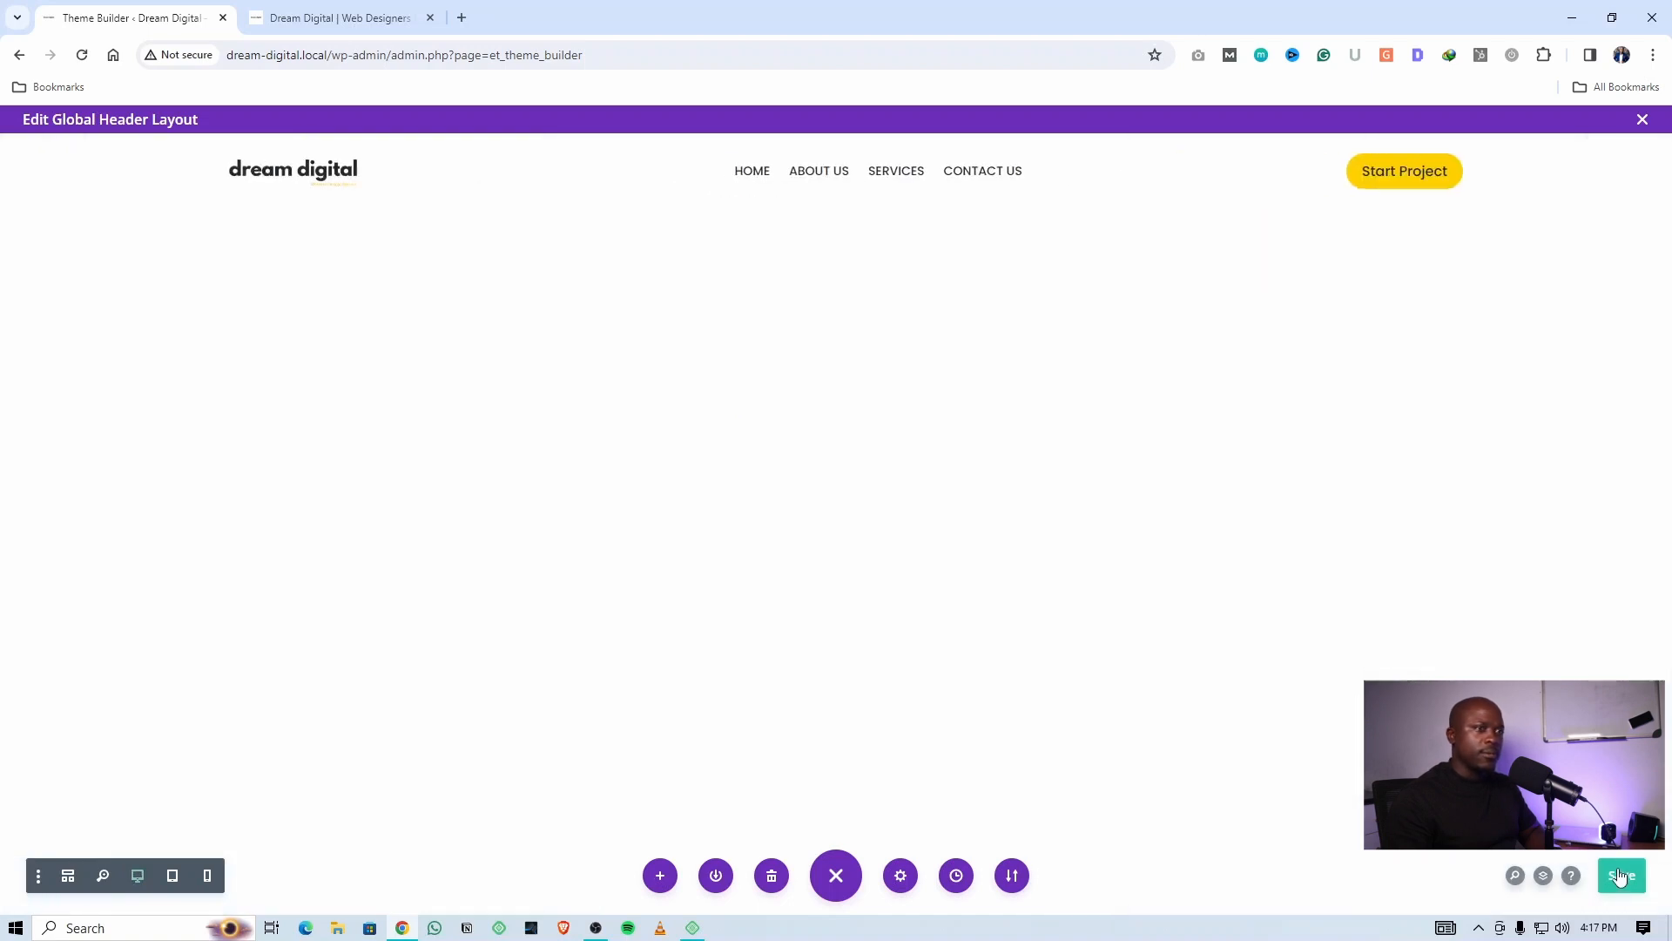
pyautogui.click(339, 17)
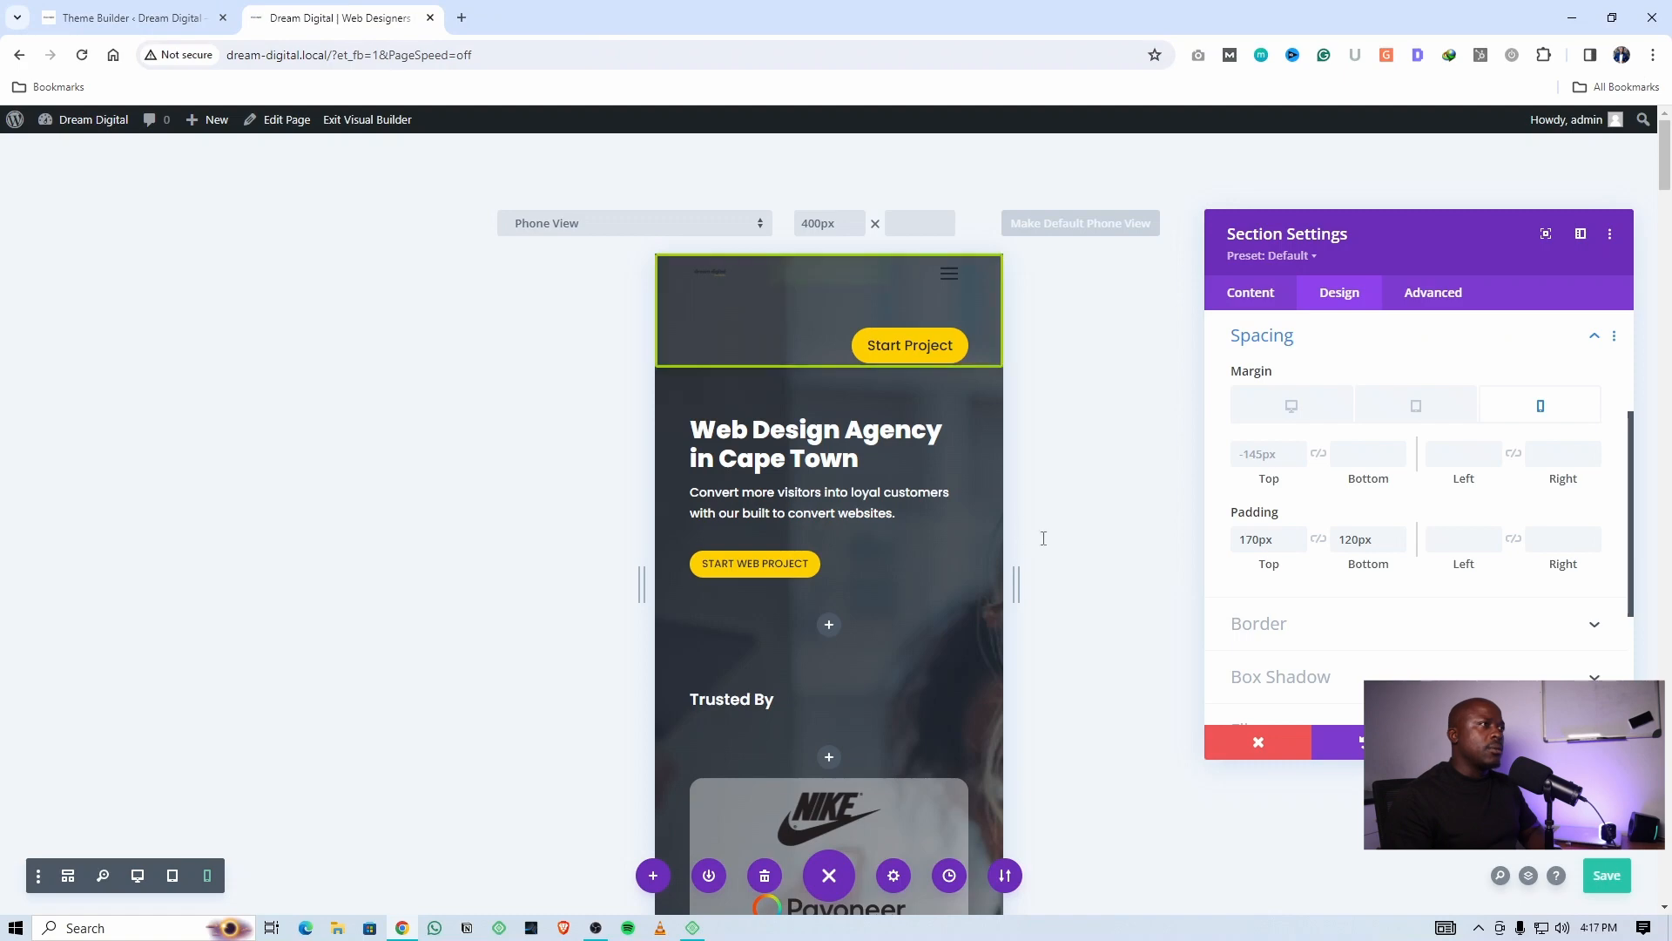
# Return the homepage to desktop view, exit the Visual Builder and review the live page's header, hero and sections below
pyautogui.click(138, 876)
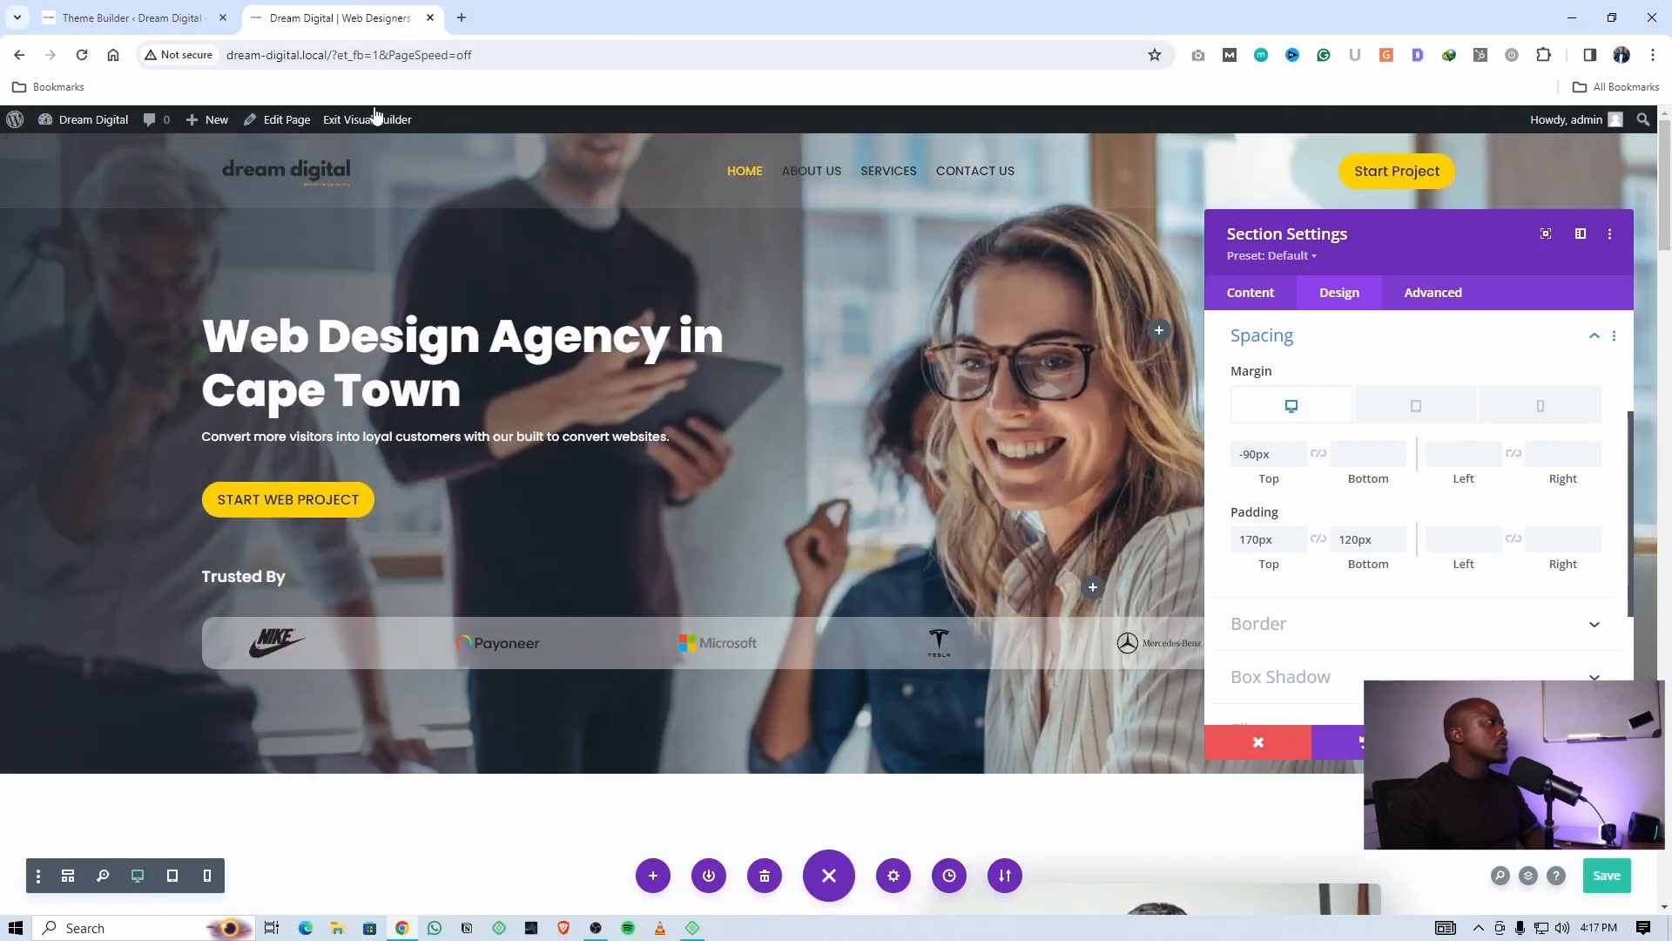
pyautogui.click(375, 119)
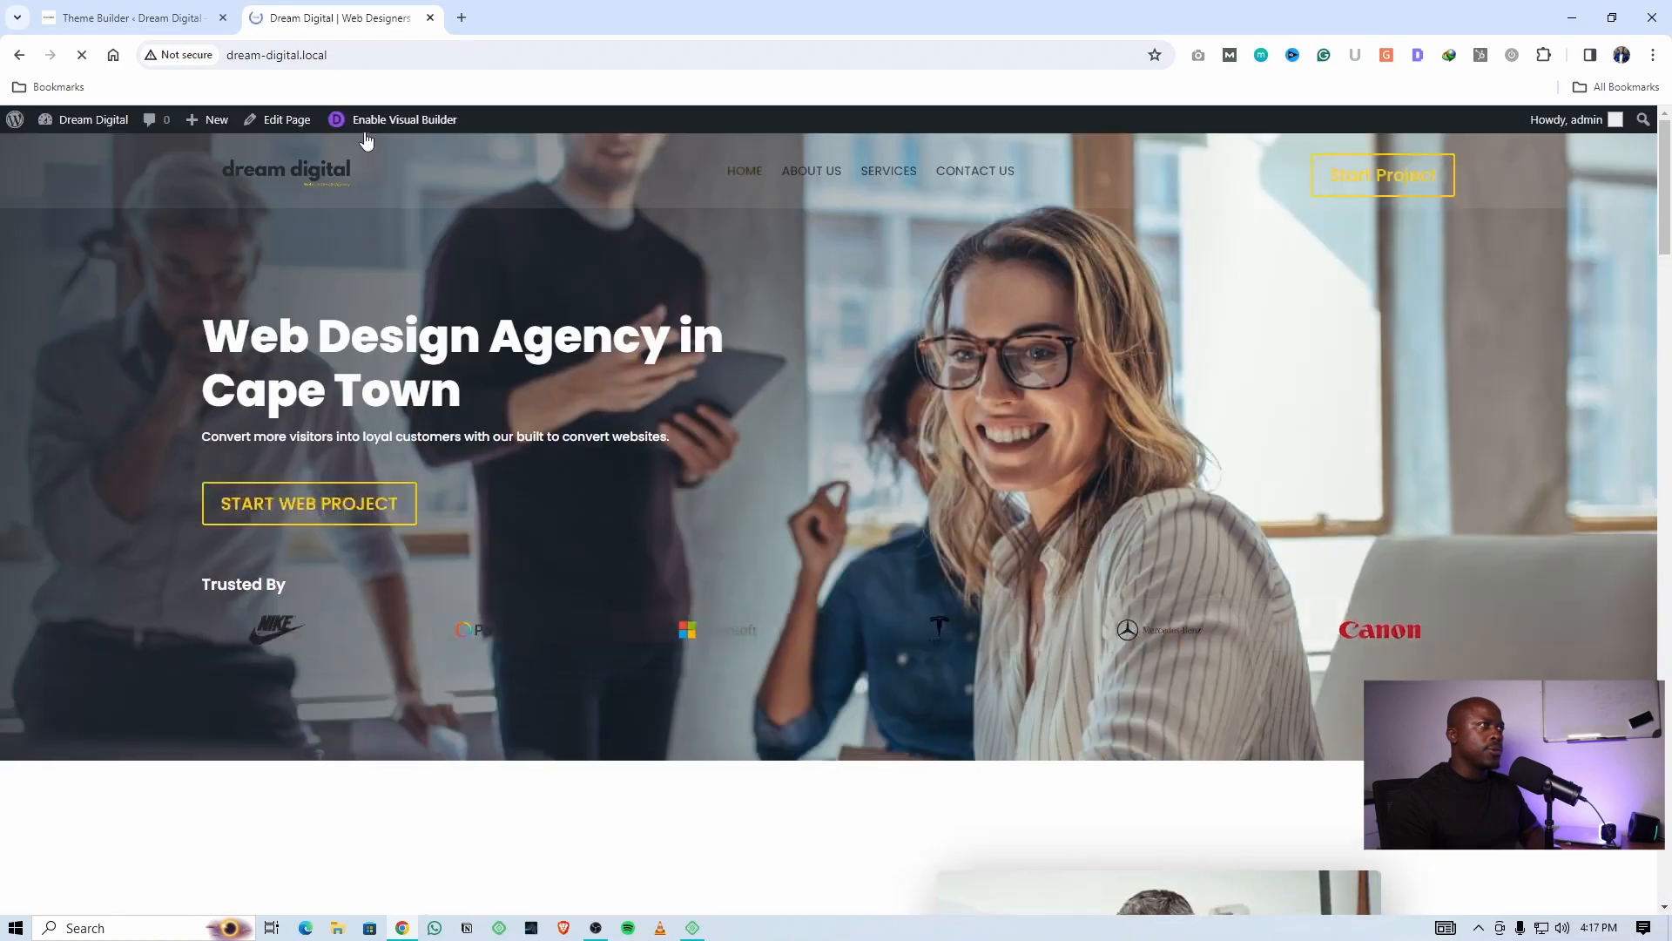
pyautogui.scroll(-4, 735, 519)
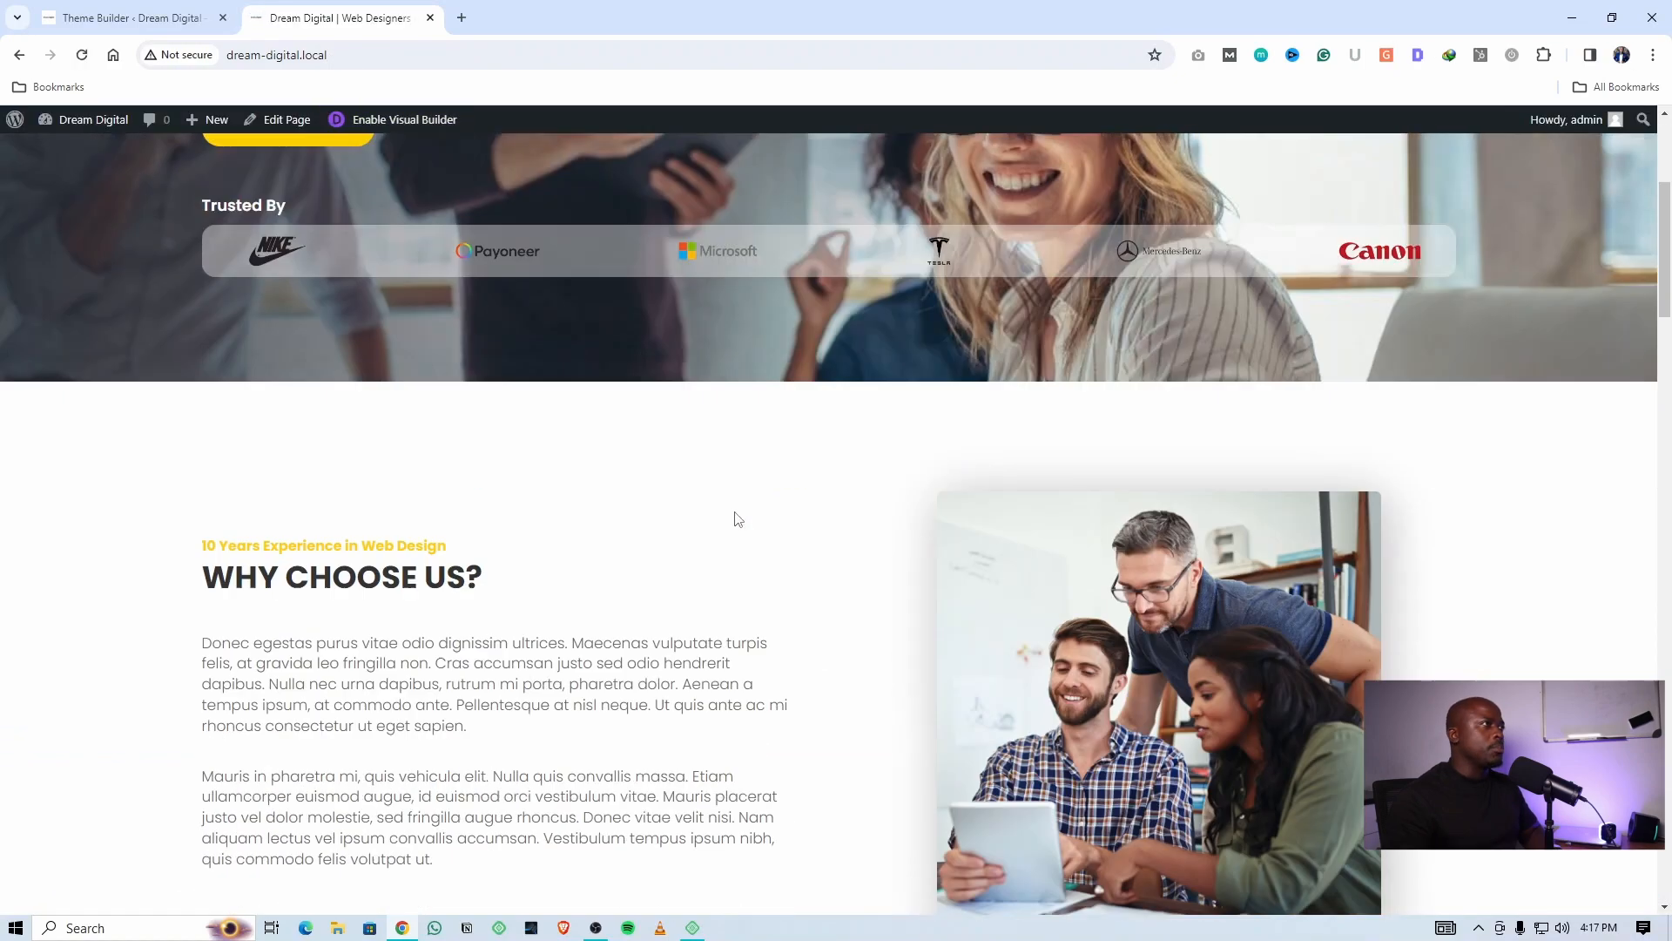
pyautogui.scroll(4, 736, 517)
pyautogui.scroll(-10, 747, 512)
pyautogui.scroll(10, 749, 512)
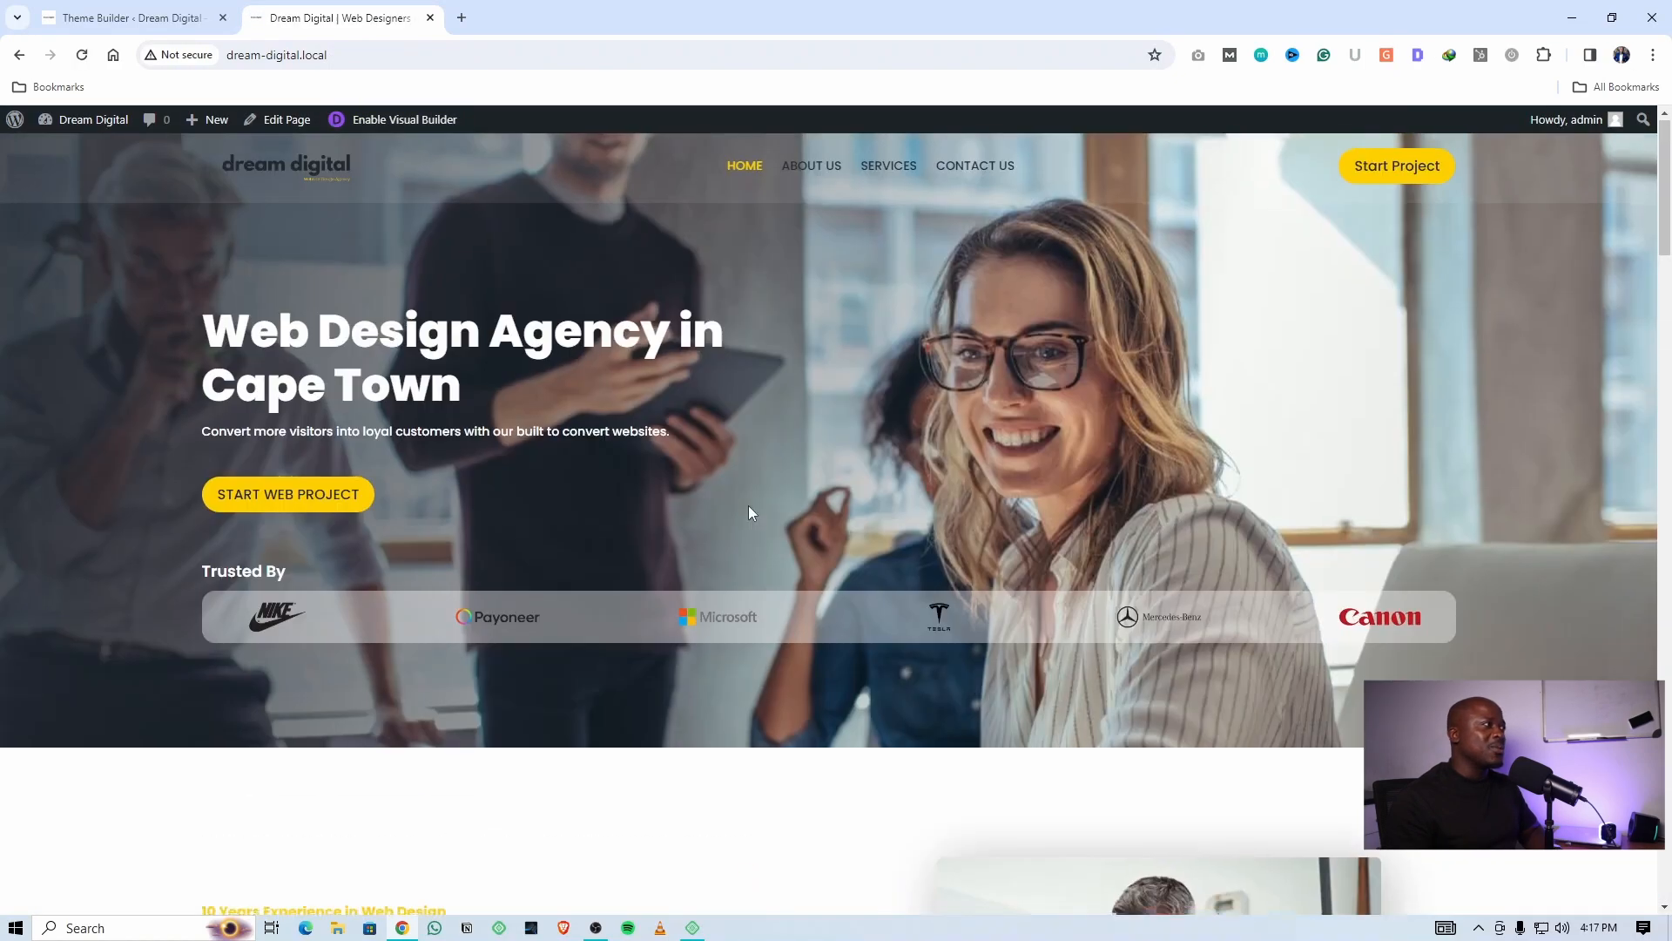
pyautogui.click(305, 504)
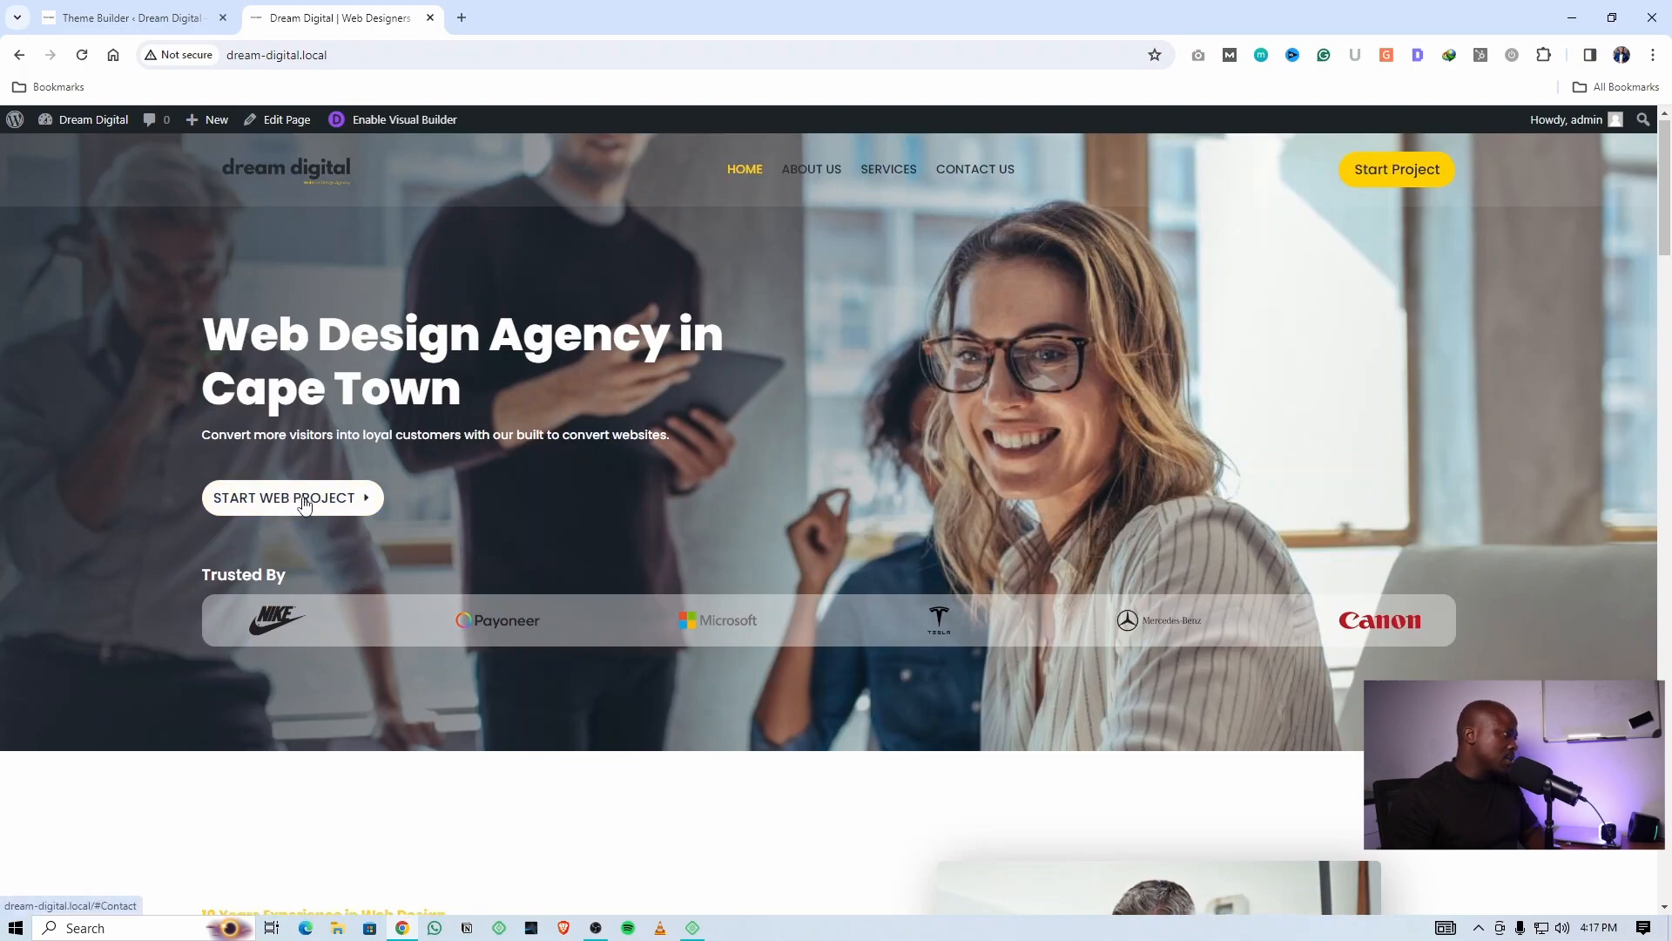
pyautogui.scroll(20, 572, 478)
pyautogui.scroll(10, 540, 448)
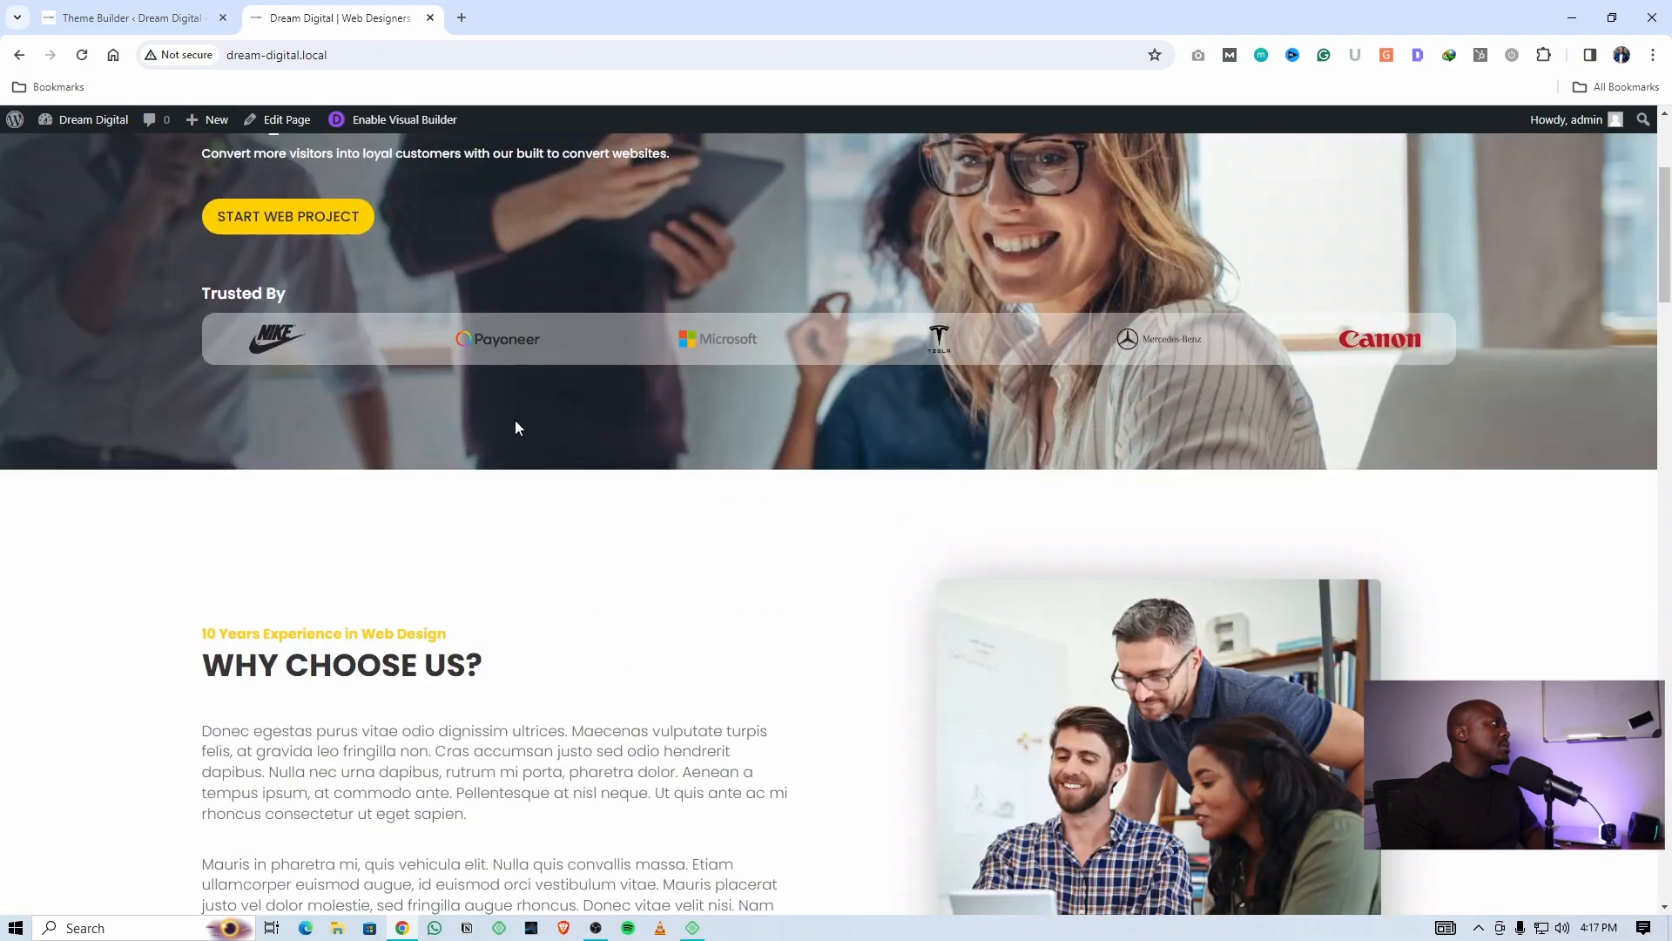
# Restyle the header's Start Project button with uppercase text like the homepage's hero button and apply the settings
pyautogui.click(131, 17)
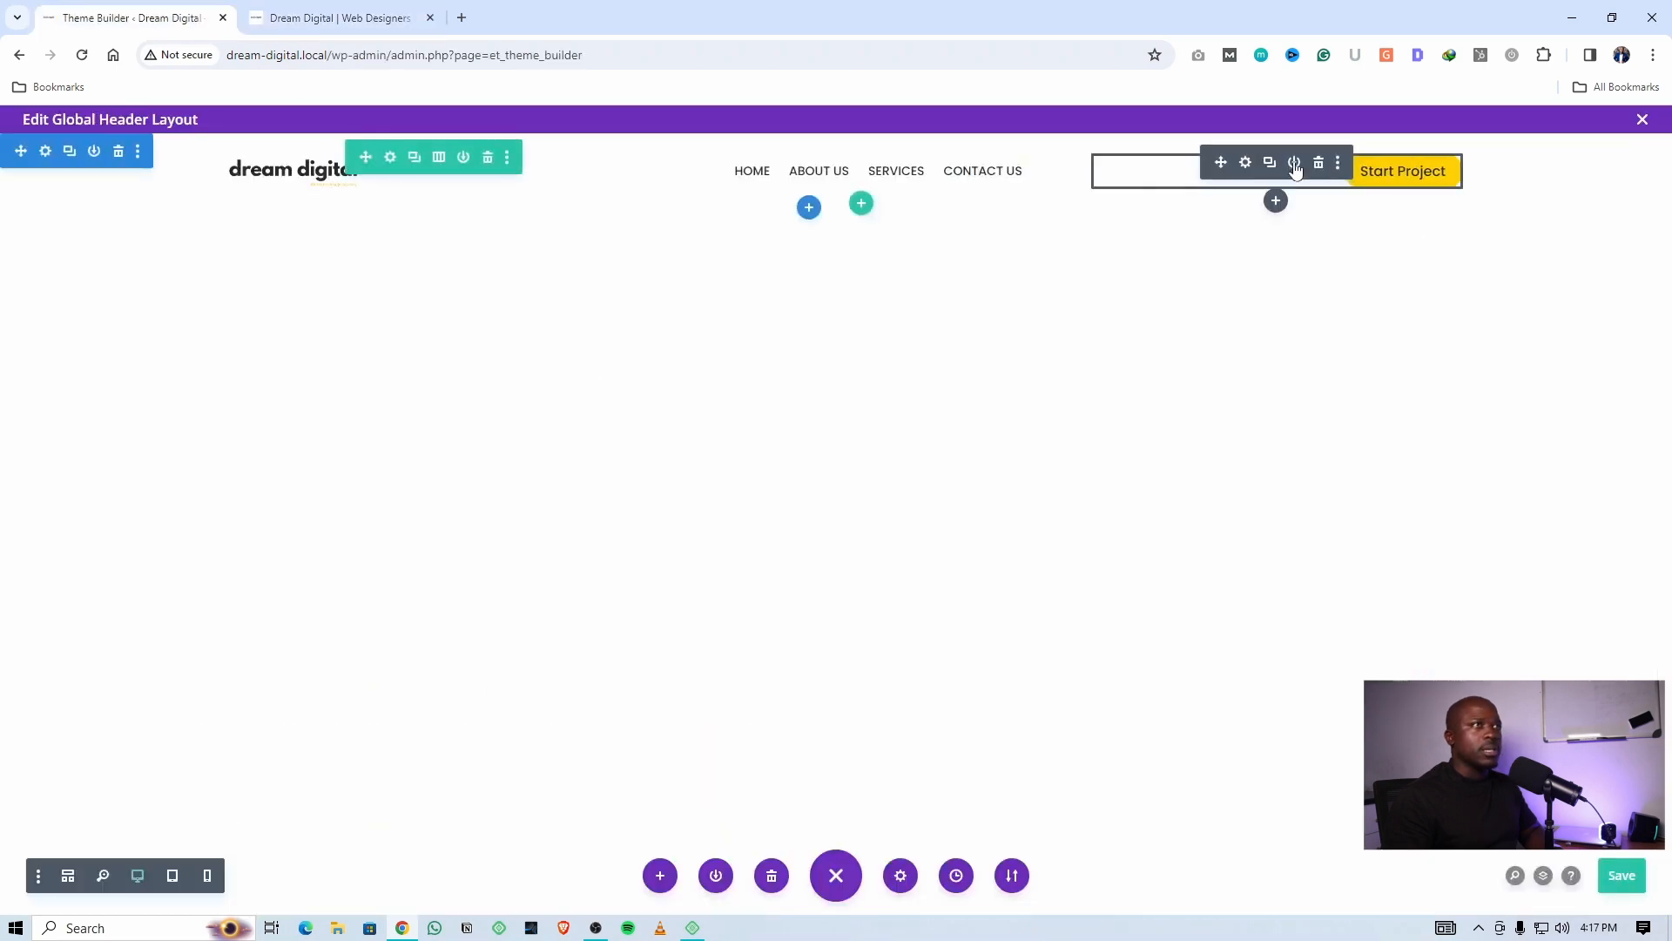
pyautogui.click(383, 18)
pyautogui.click(103, 10)
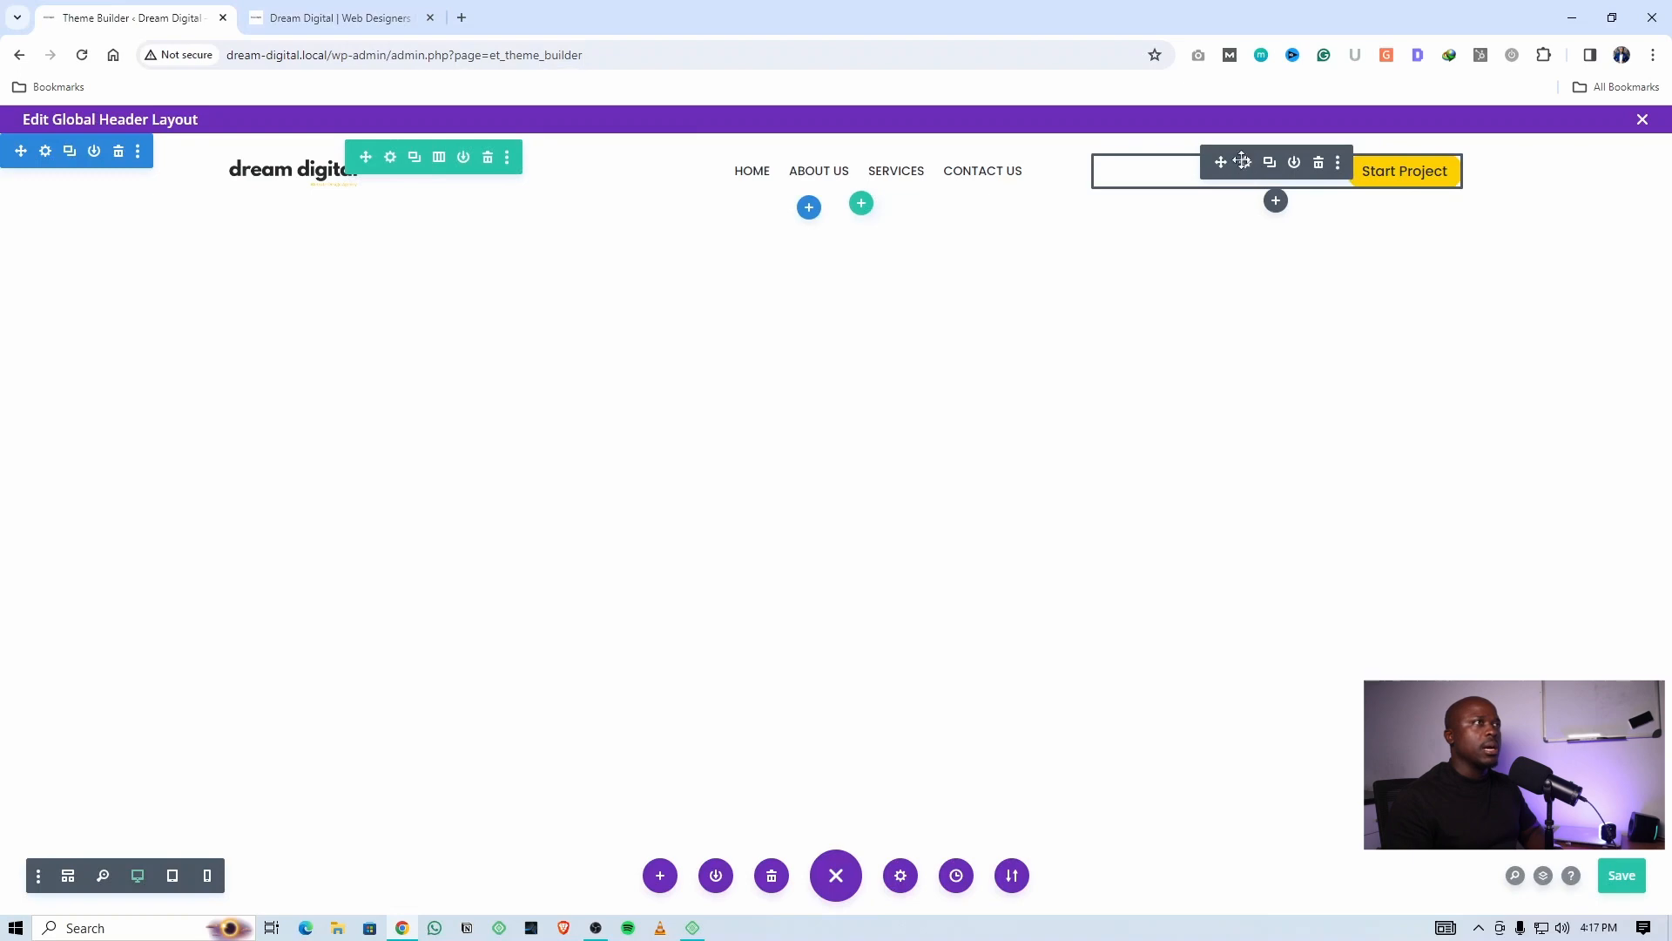
pyautogui.click(1242, 161)
pyautogui.click(331, 17)
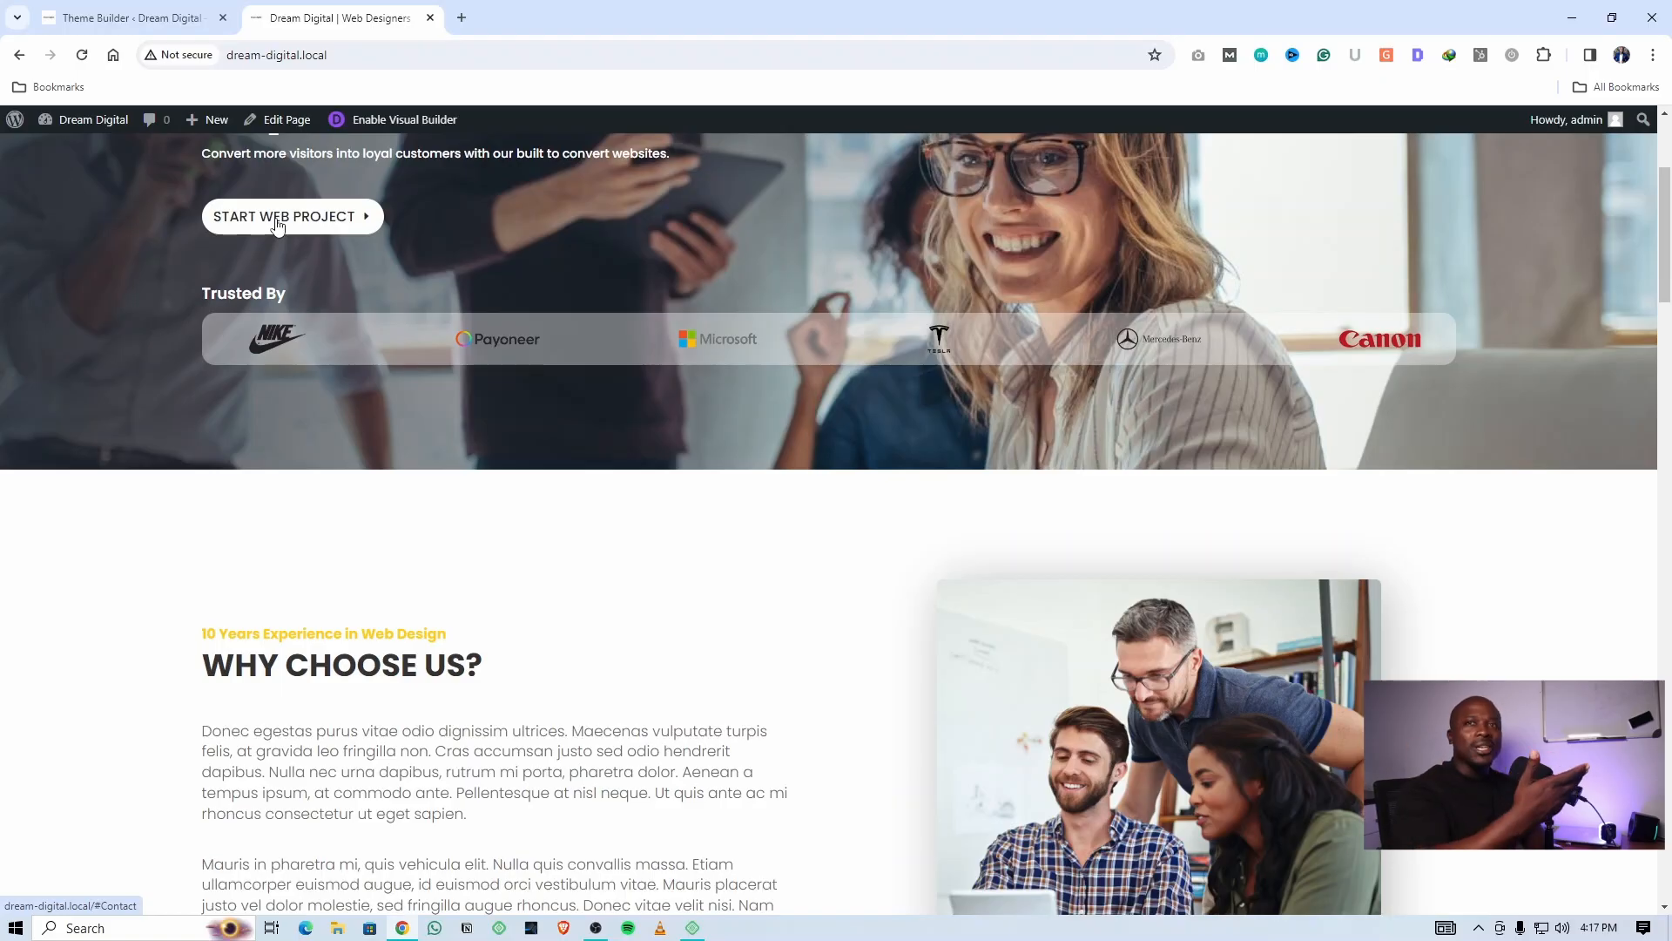
pyautogui.hotkey('ctrl', 'shift', 'Tab')
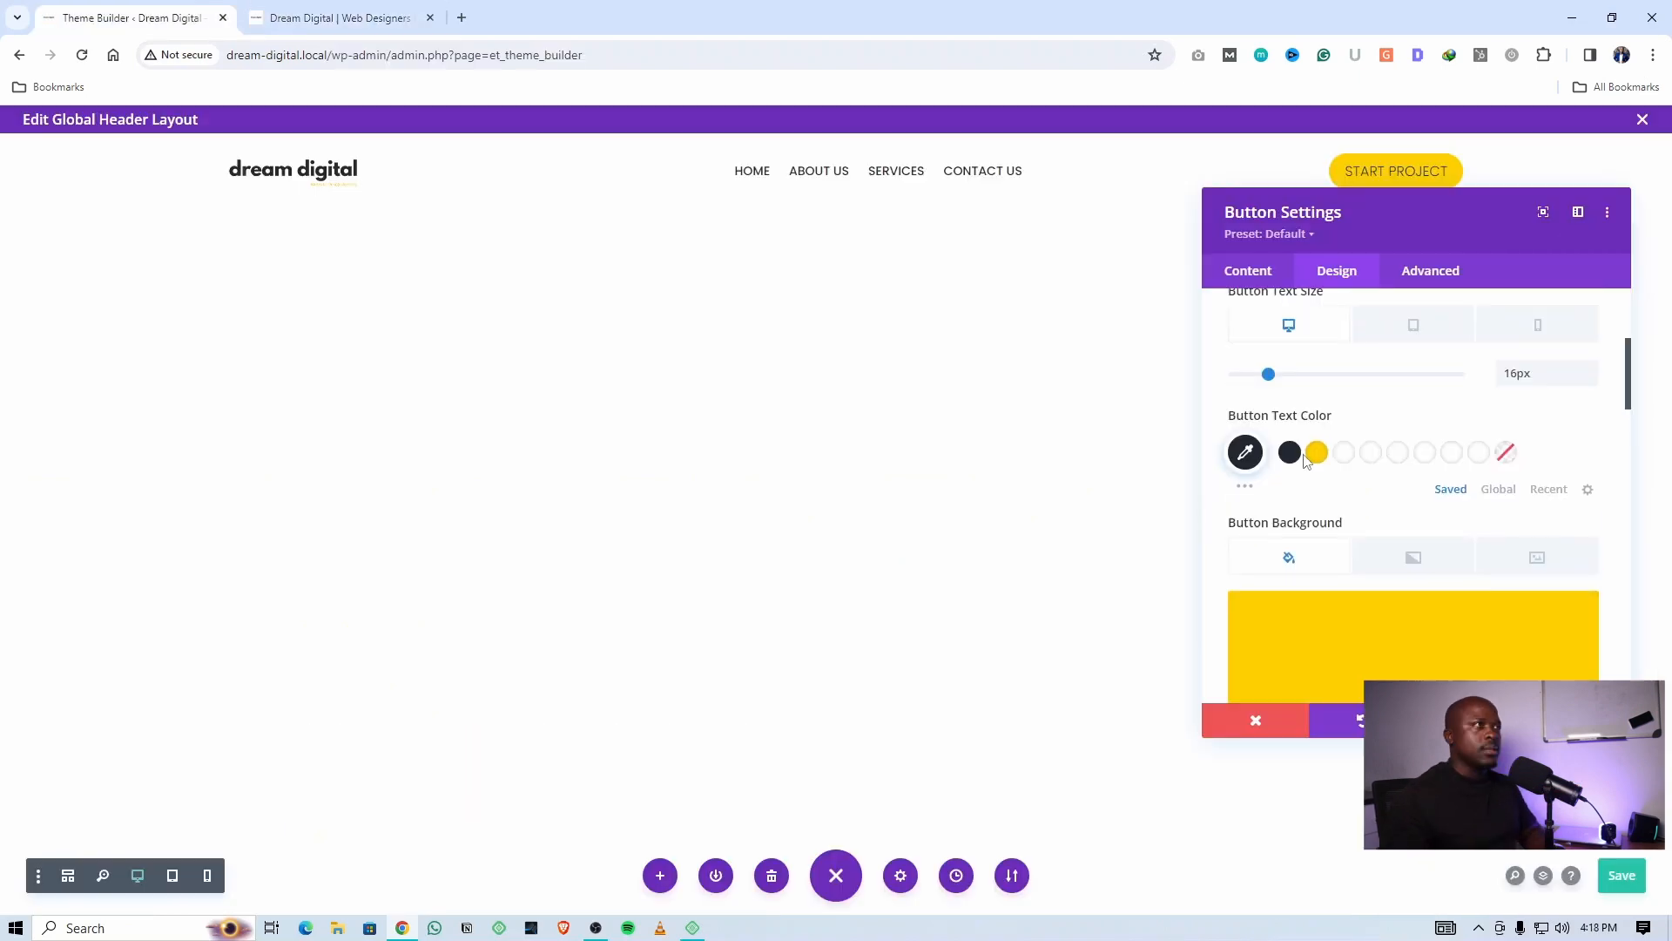
pyautogui.moveTo(1387, 206); pyautogui.dragTo(806, 168)
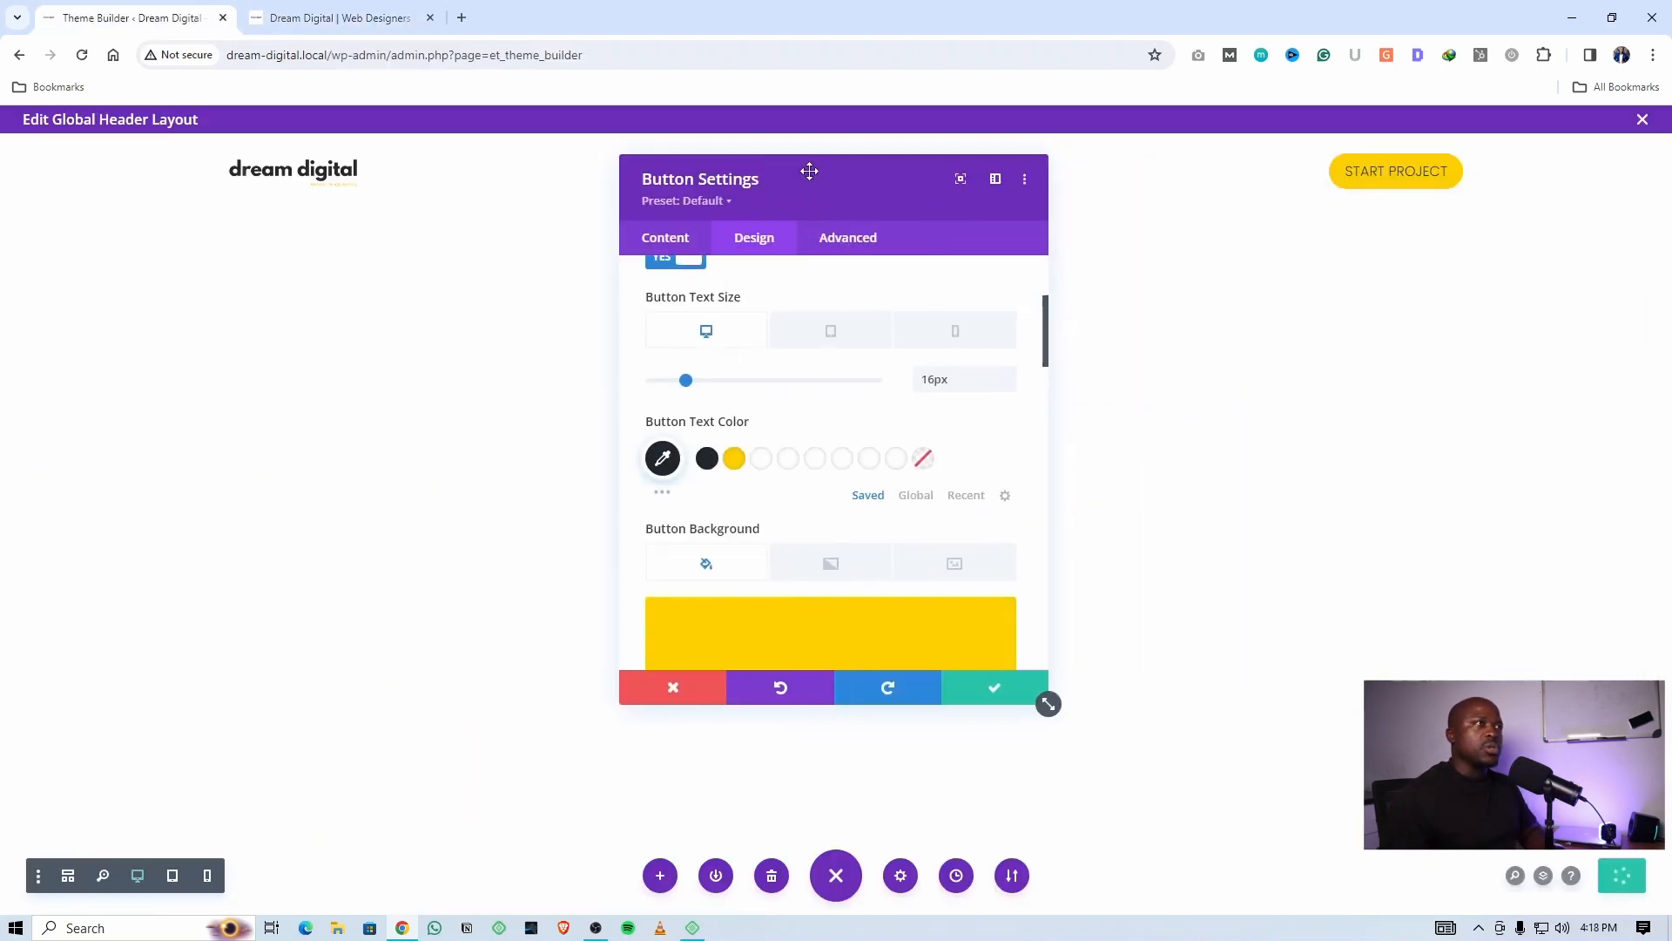
pyautogui.click(982, 692)
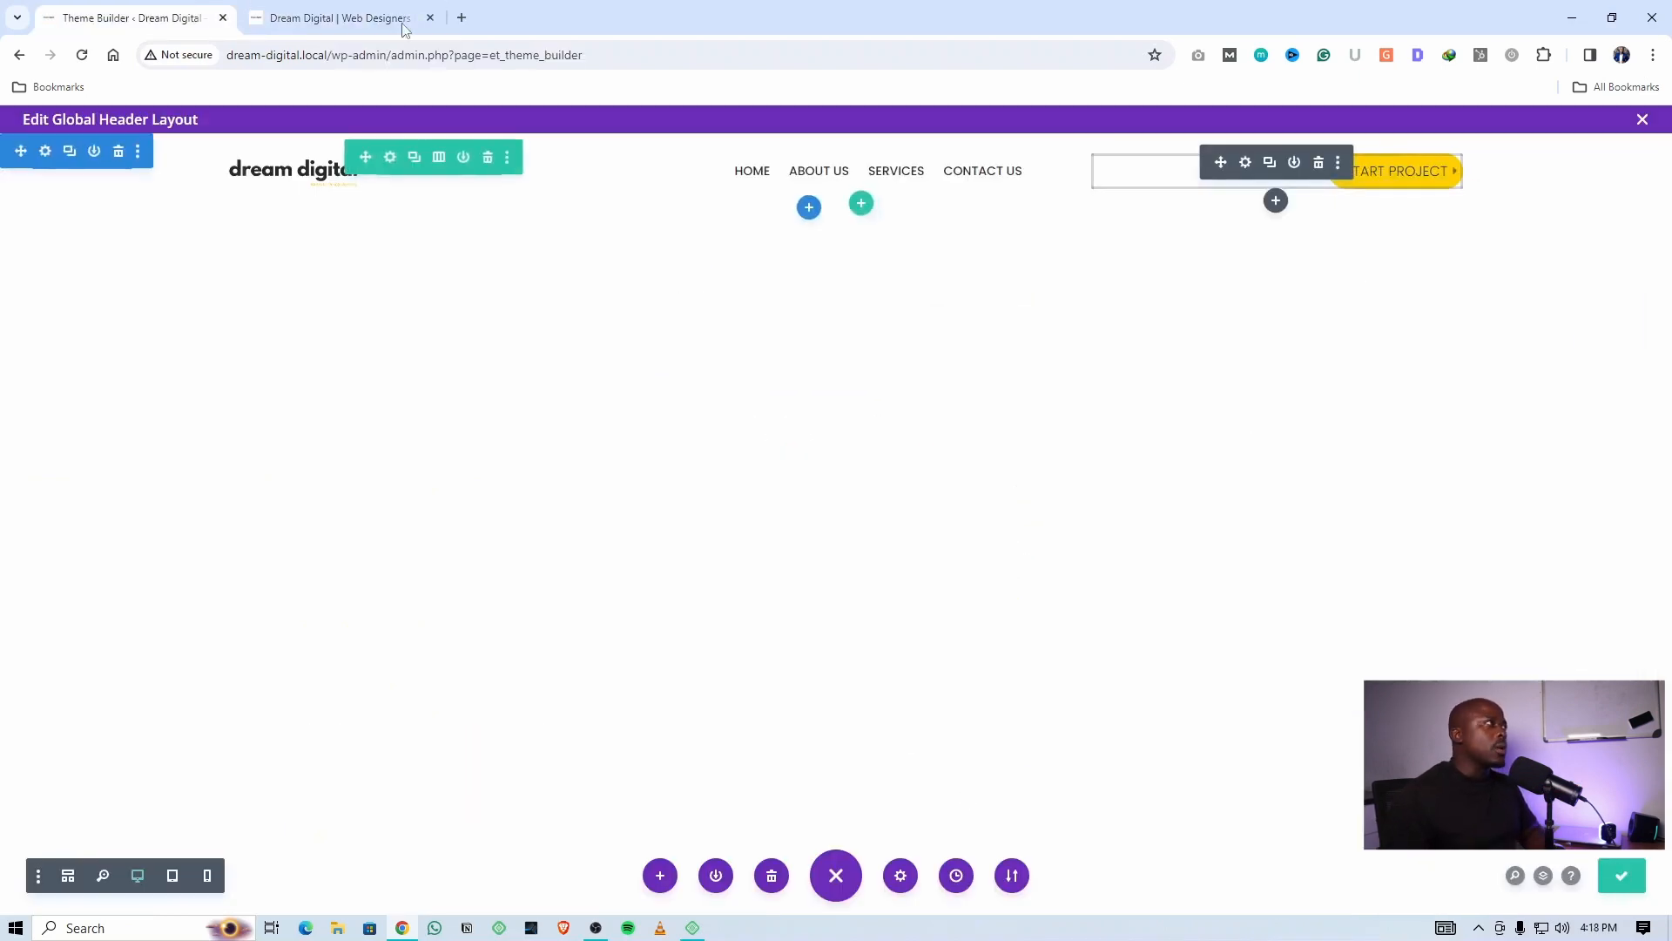
# Insert the saved CTA Button module from the library below the Start Project button in the header
pyautogui.click(340, 17)
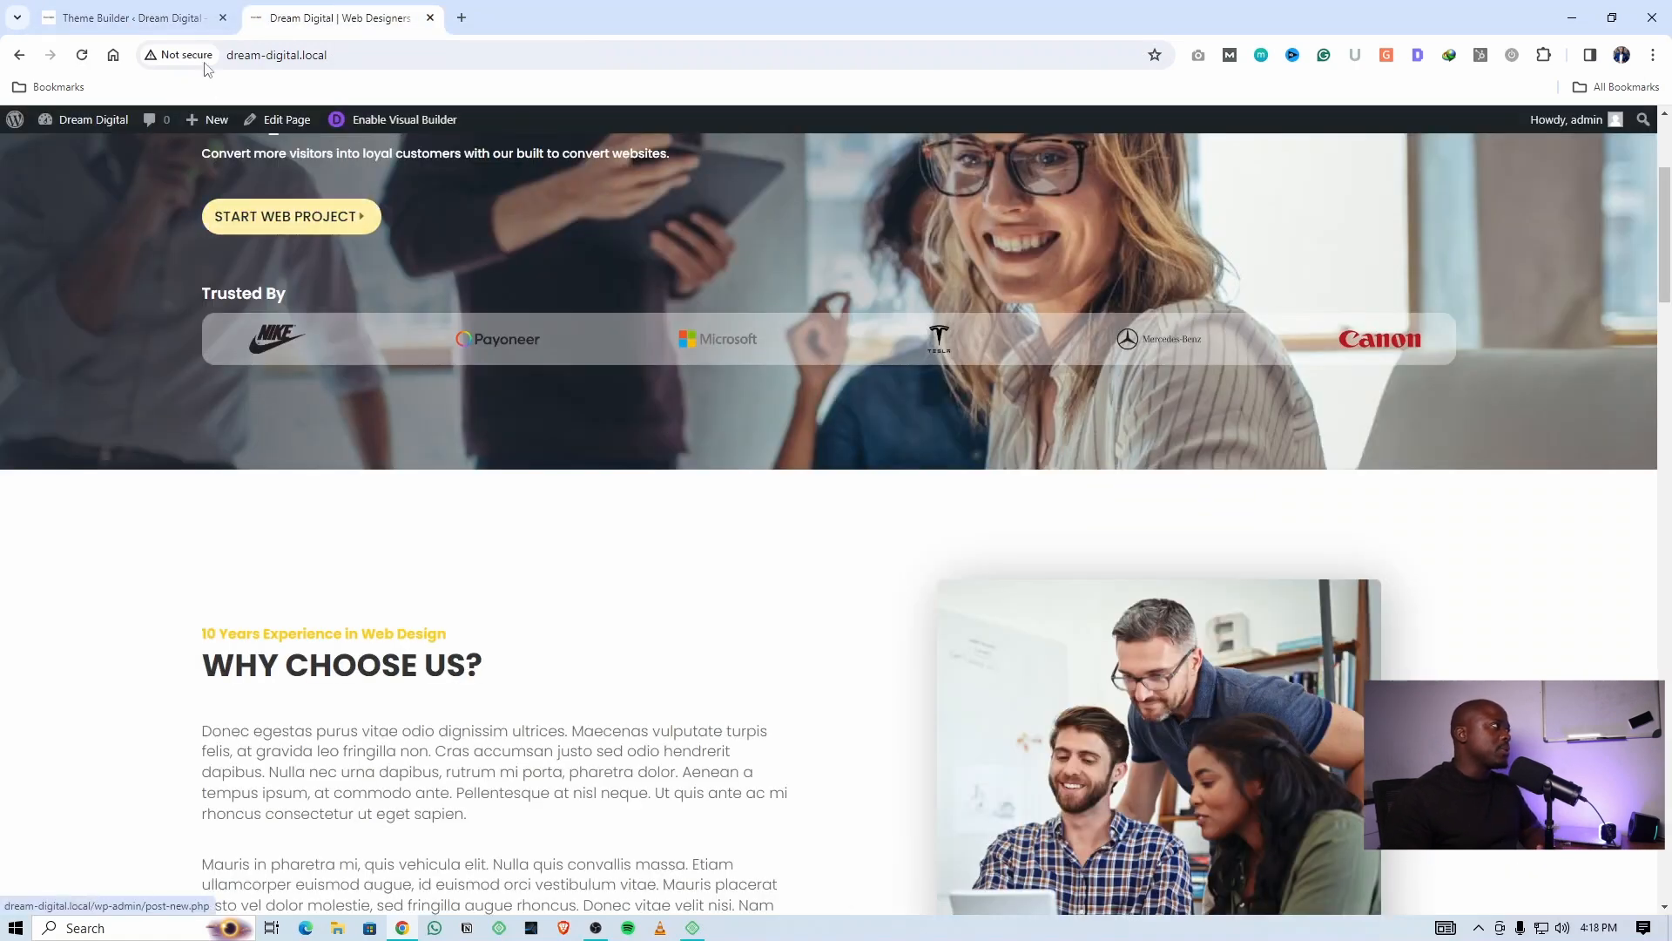
pyautogui.click(131, 18)
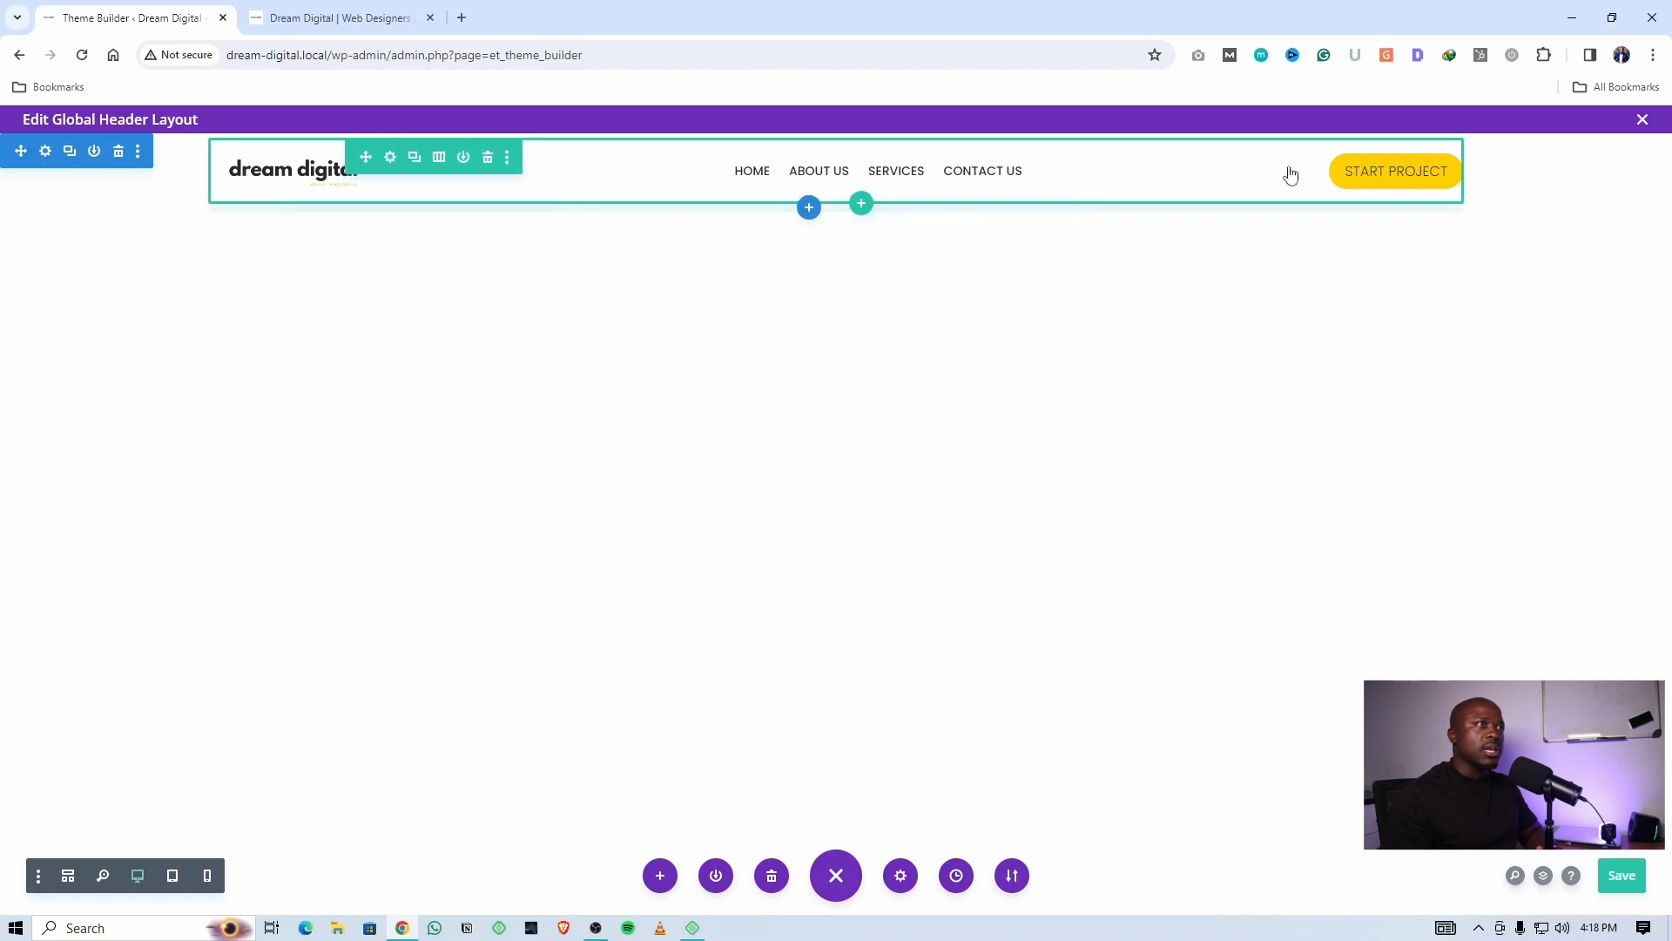
pyautogui.click(1275, 200)
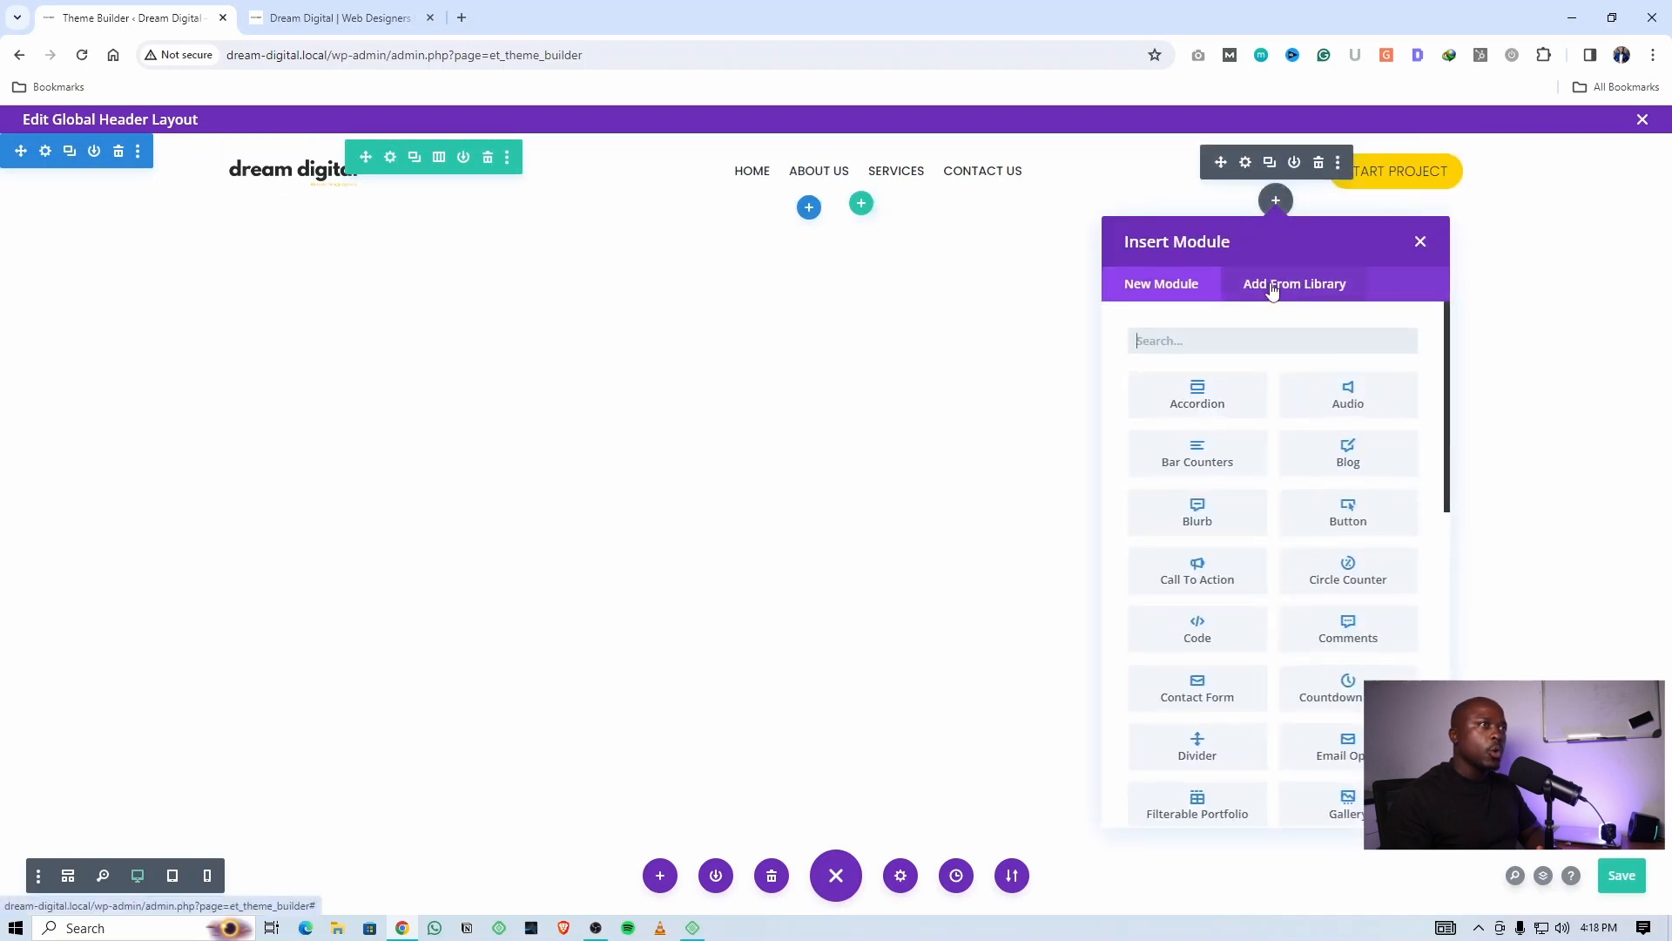
pyautogui.click(1272, 286)
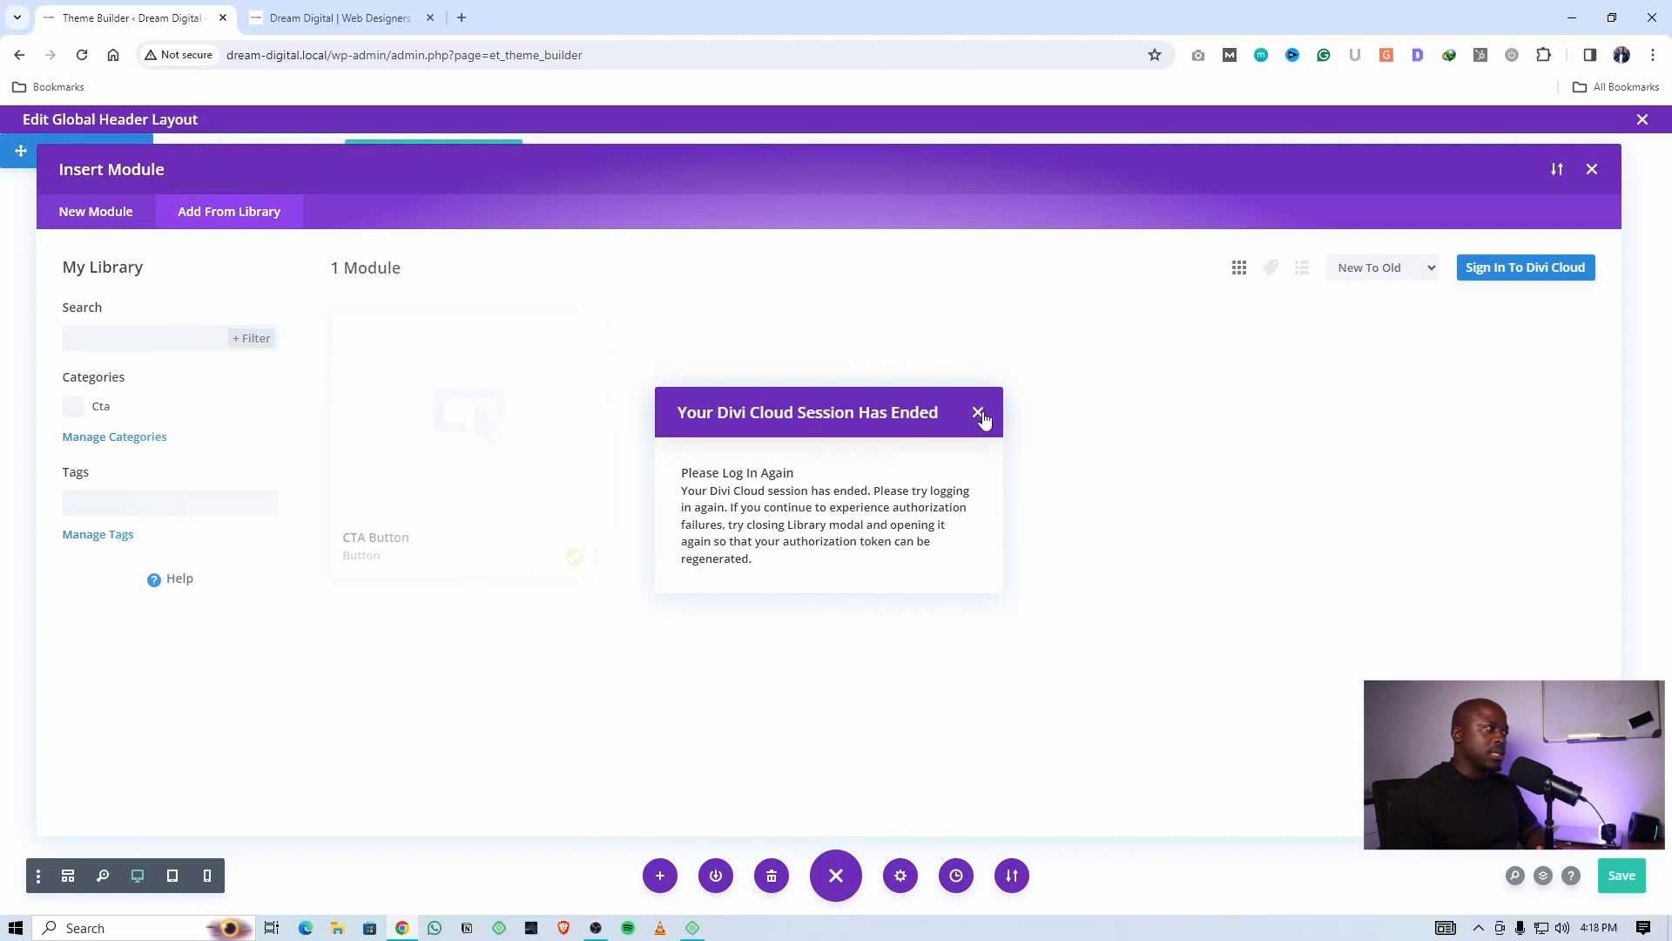
pyautogui.click(978, 413)
pyautogui.click(445, 433)
pyautogui.click(424, 751)
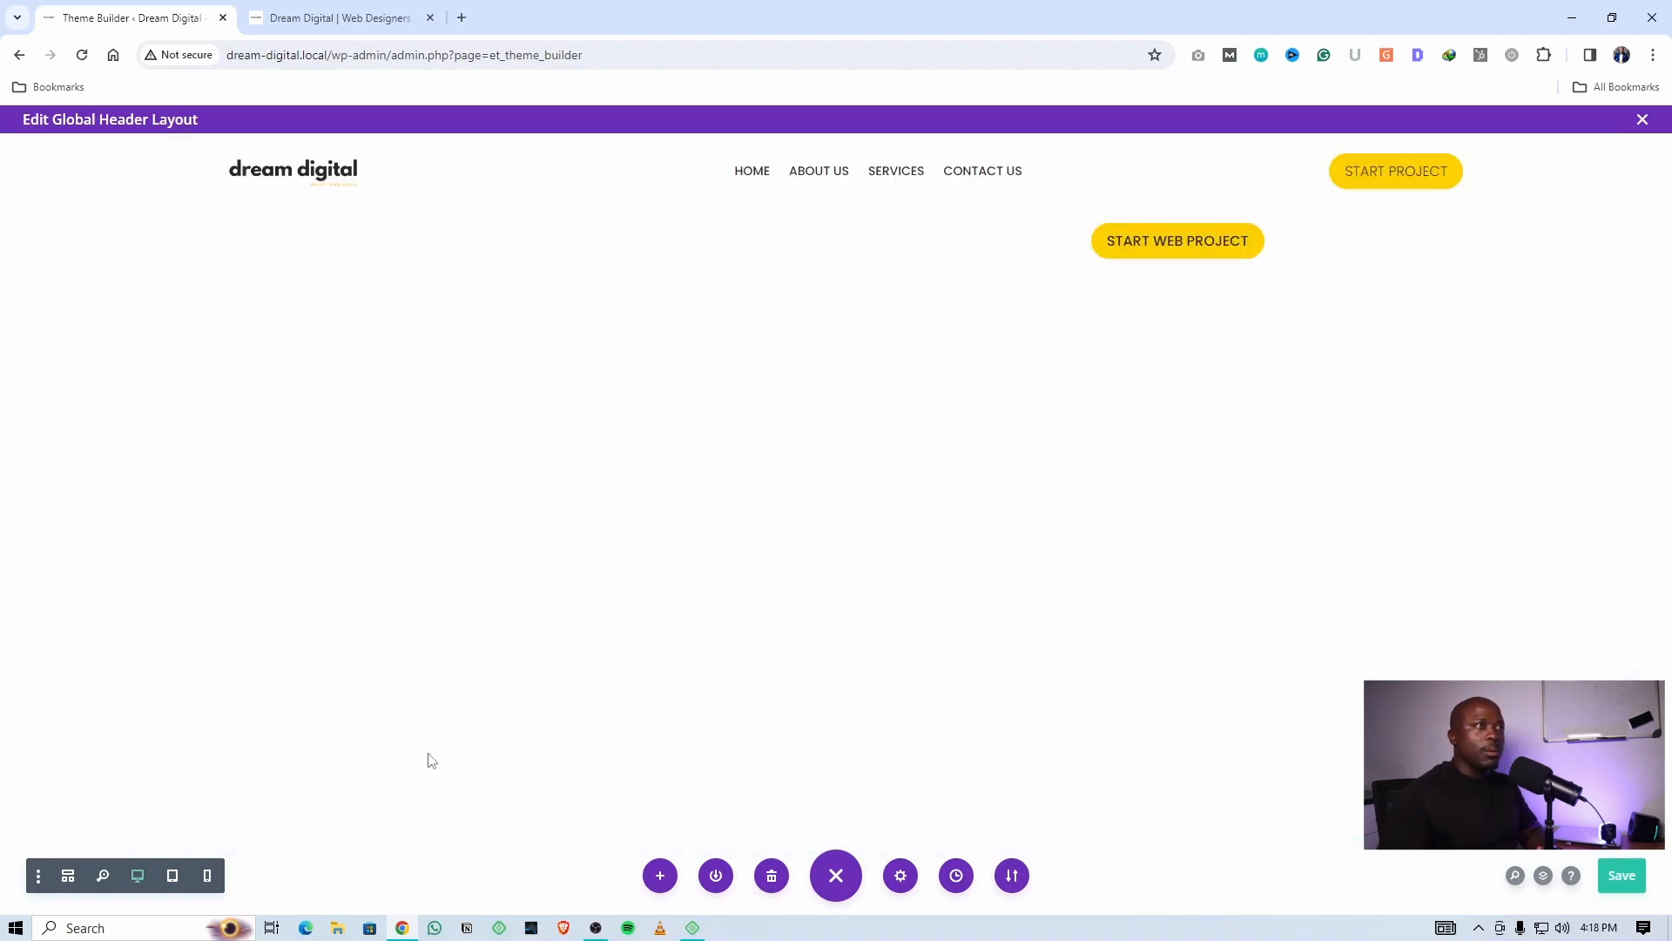
# Center-align the new Start Web Project button and delete the old Start Project button from the header
pyautogui.moveTo(1152, 228)
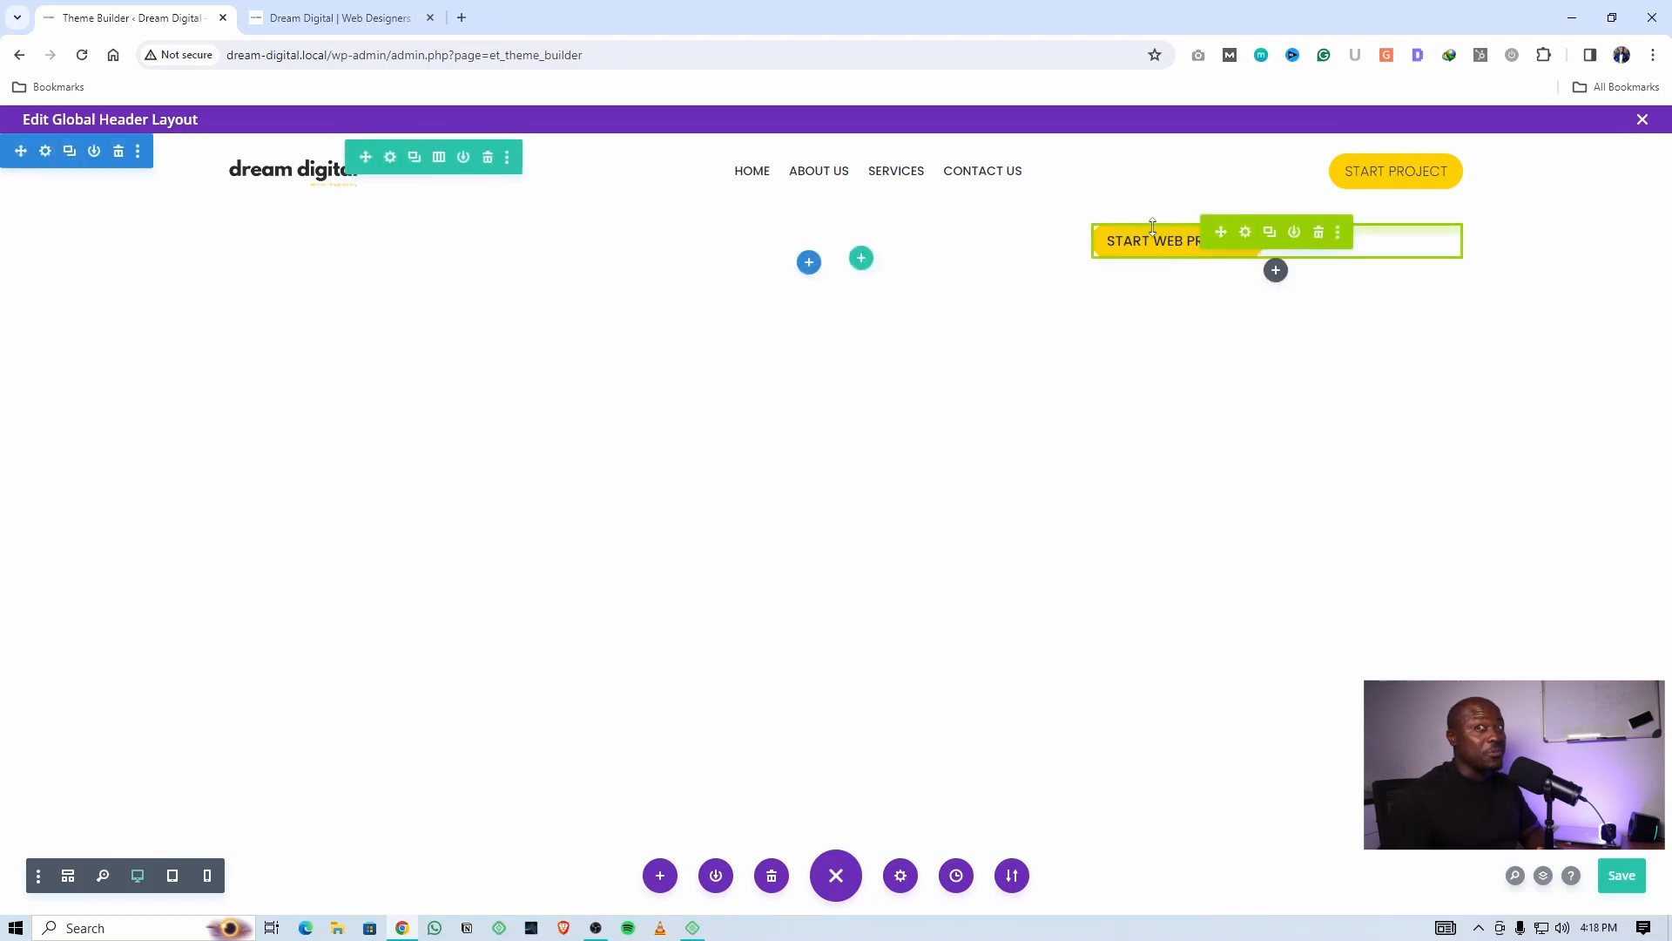
pyautogui.click(1247, 233)
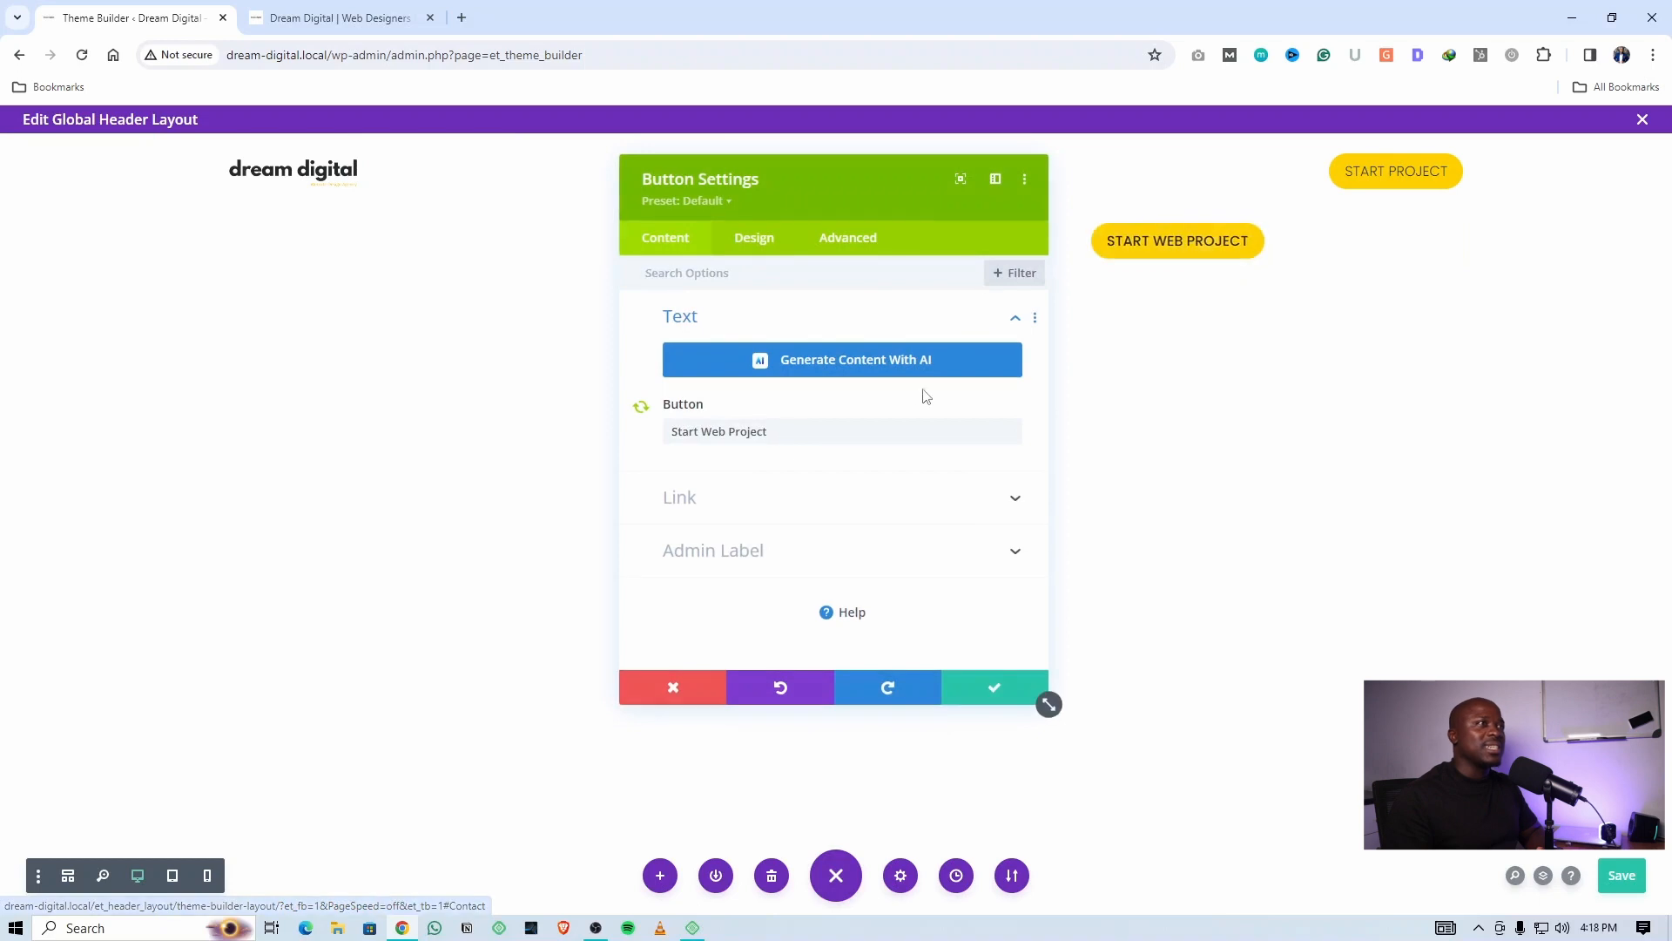
pyautogui.click(752, 239)
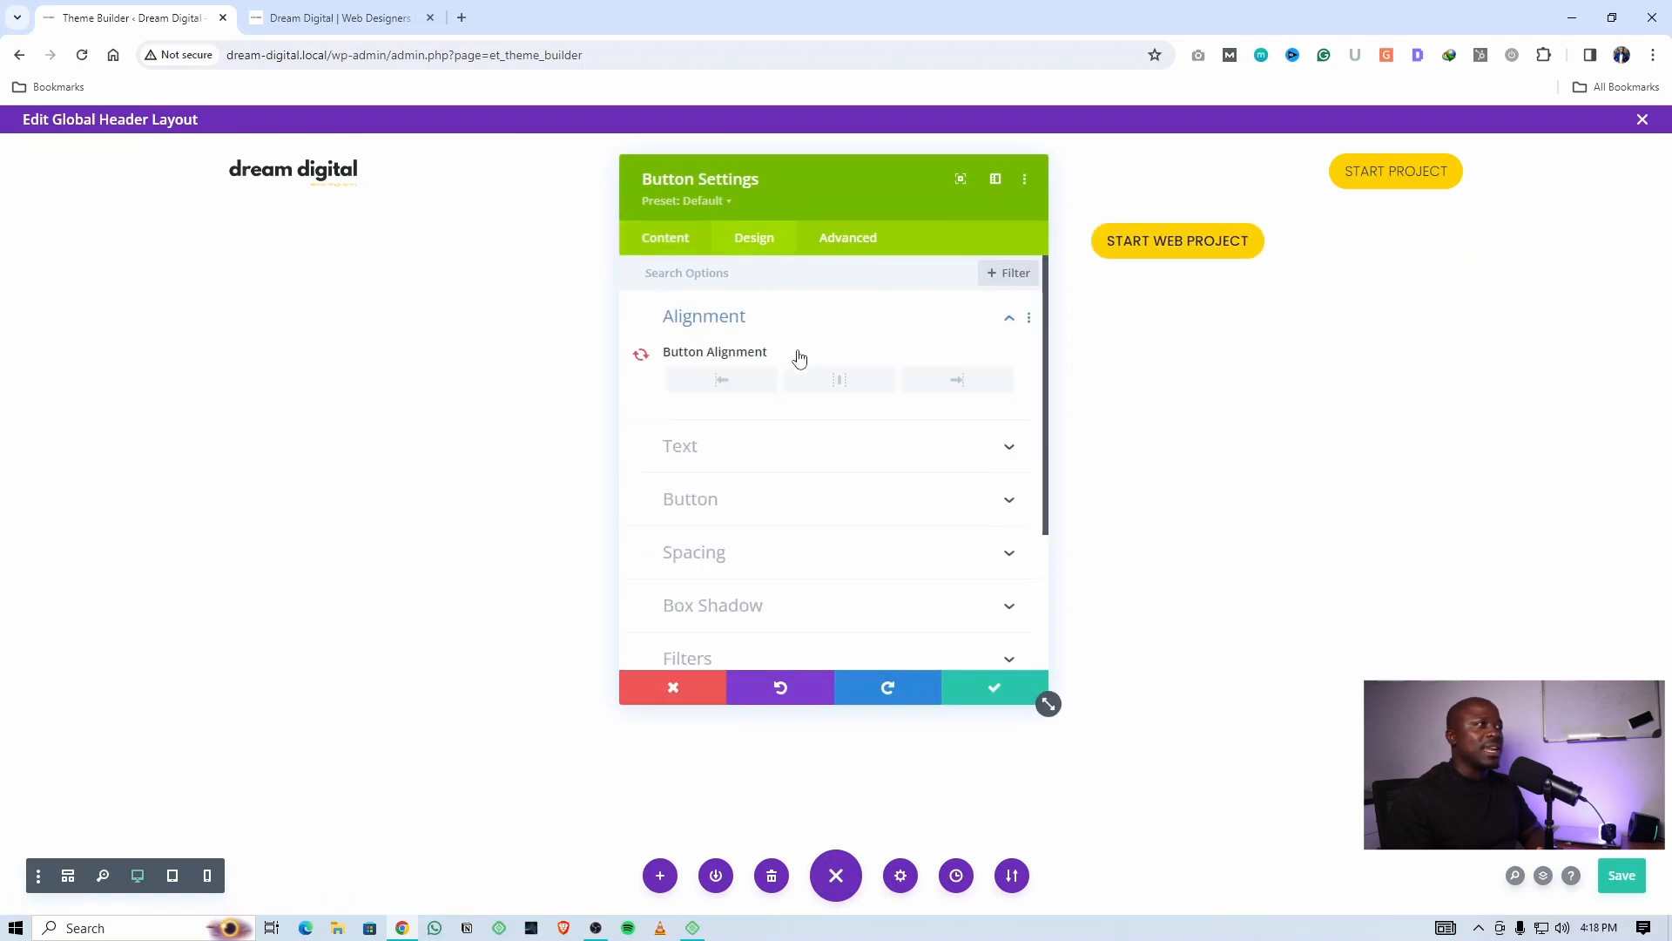
pyautogui.click(829, 381)
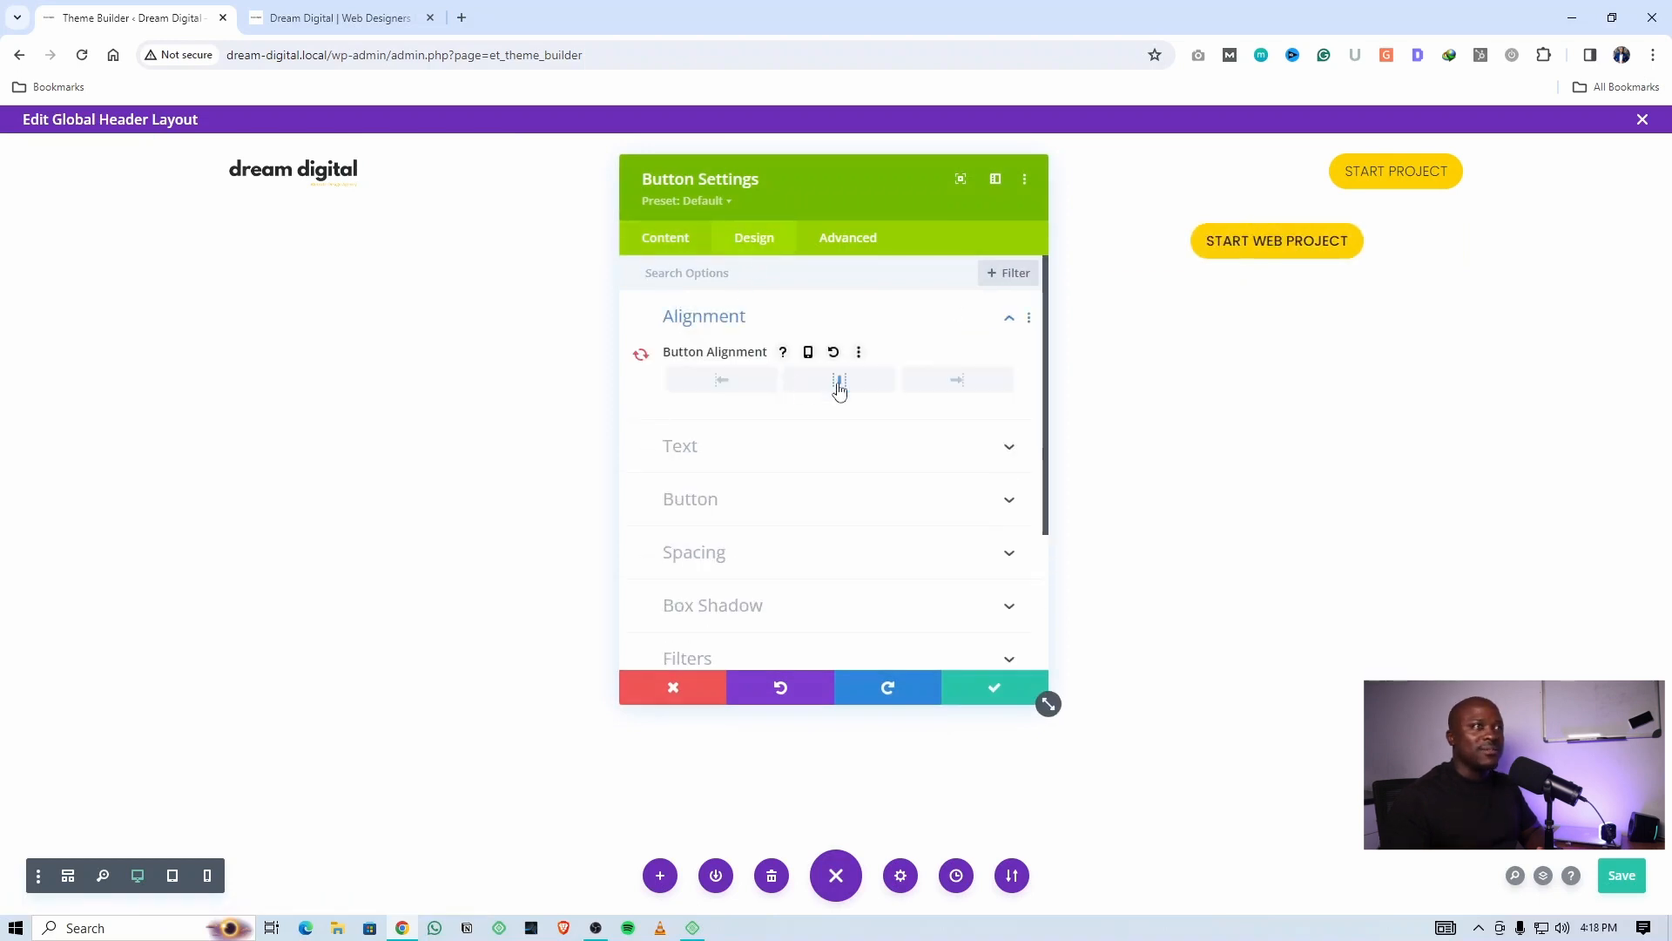
pyautogui.press('Escape')
pyautogui.click(1319, 168)
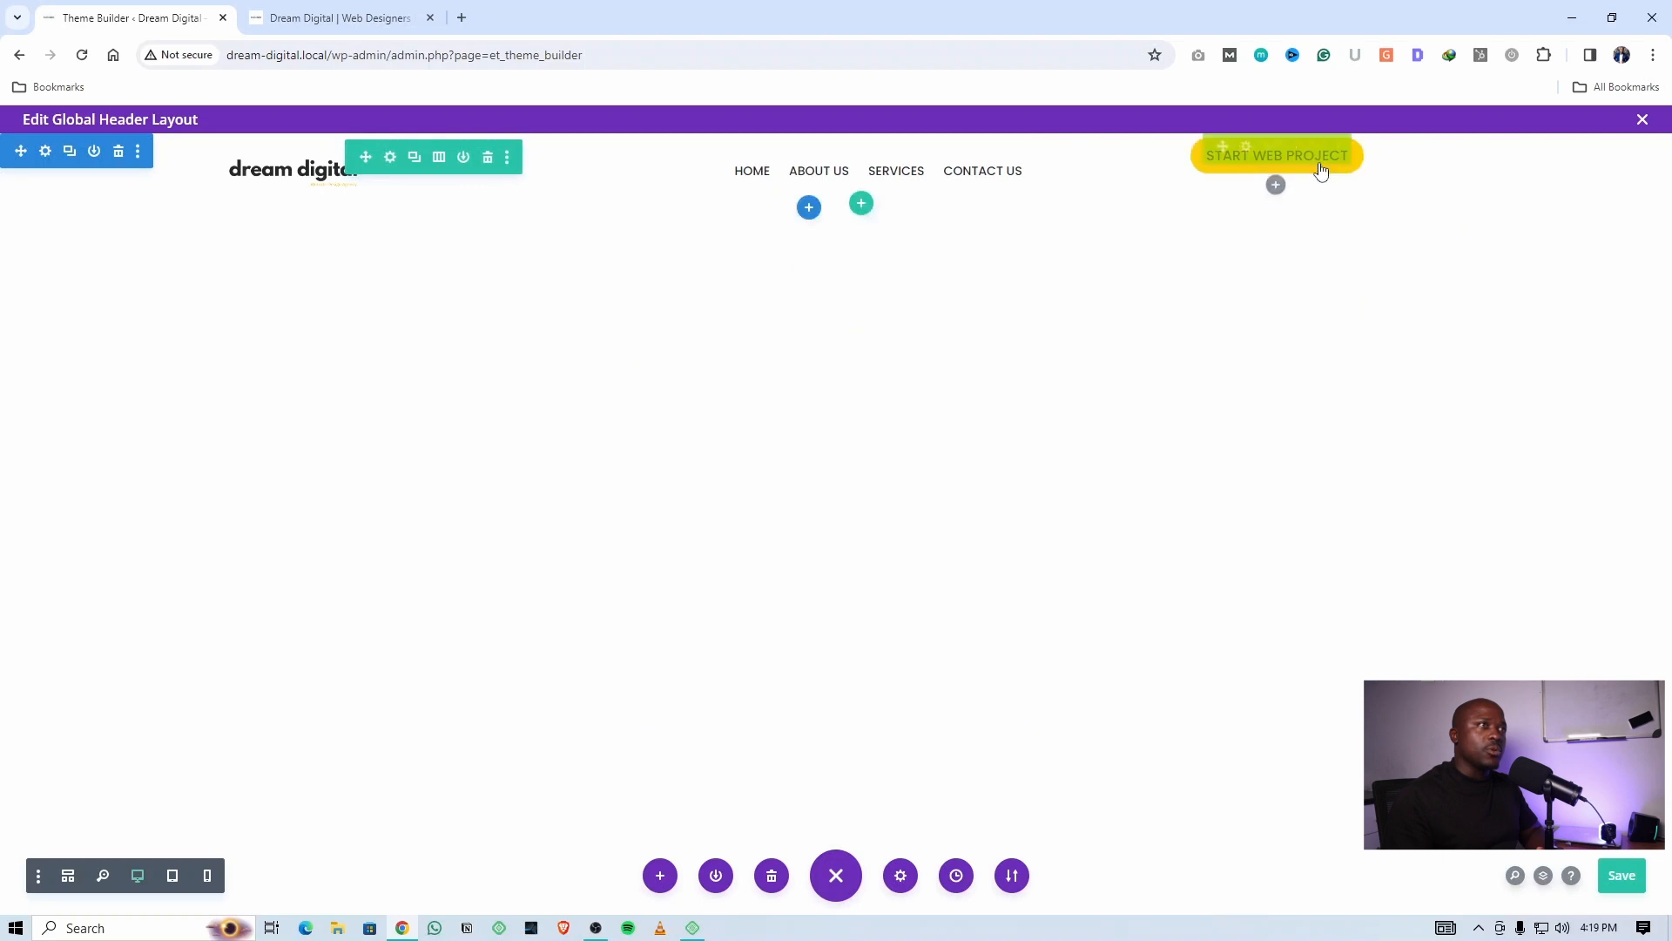
# Increase the Start Web Project button's top margin to line it up vertically with the header menu
pyautogui.click(1246, 149)
pyautogui.click(750, 238)
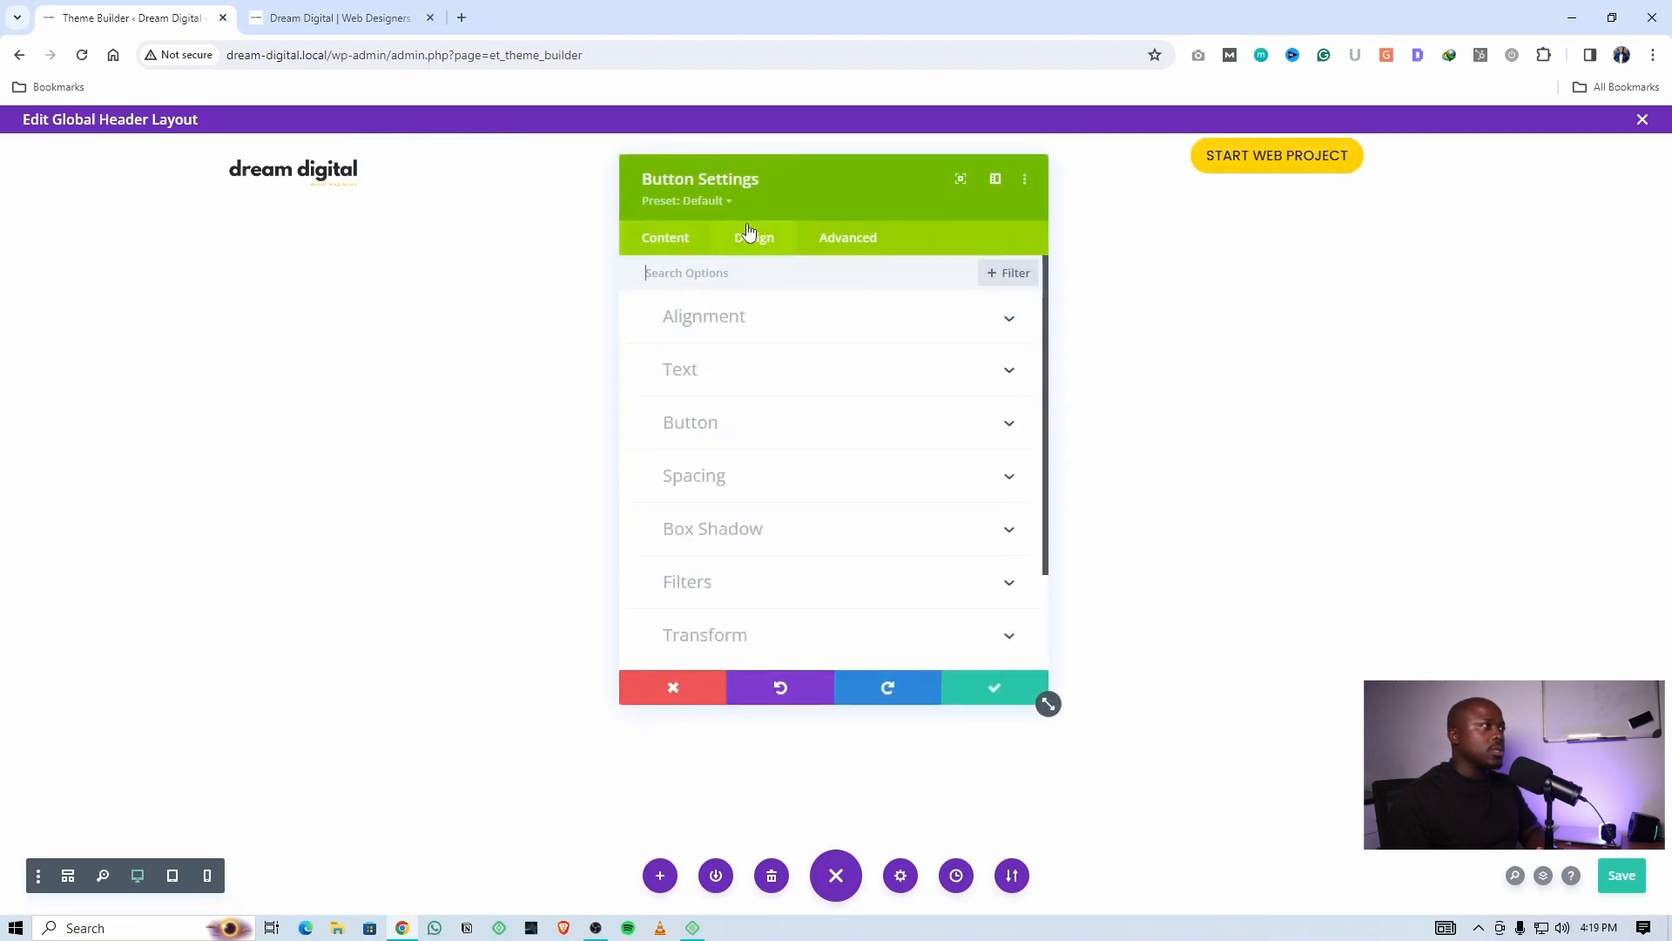
pyautogui.click(716, 486)
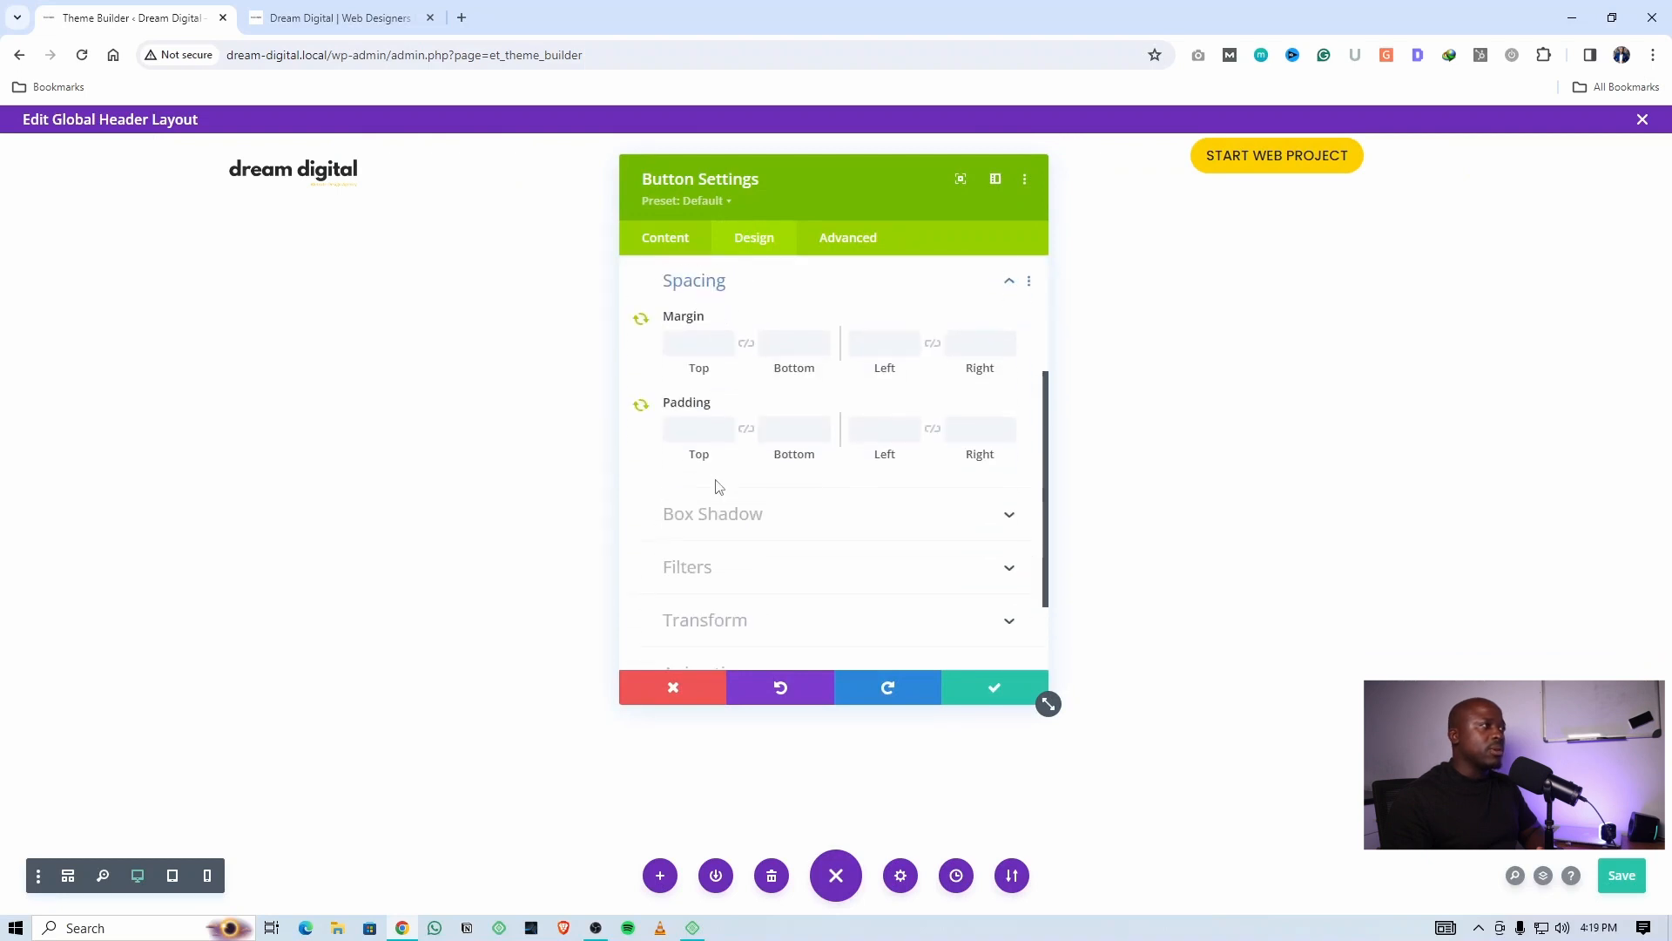
pyautogui.click(727, 339)
pyautogui.click(728, 338)
pyautogui.click(727, 339)
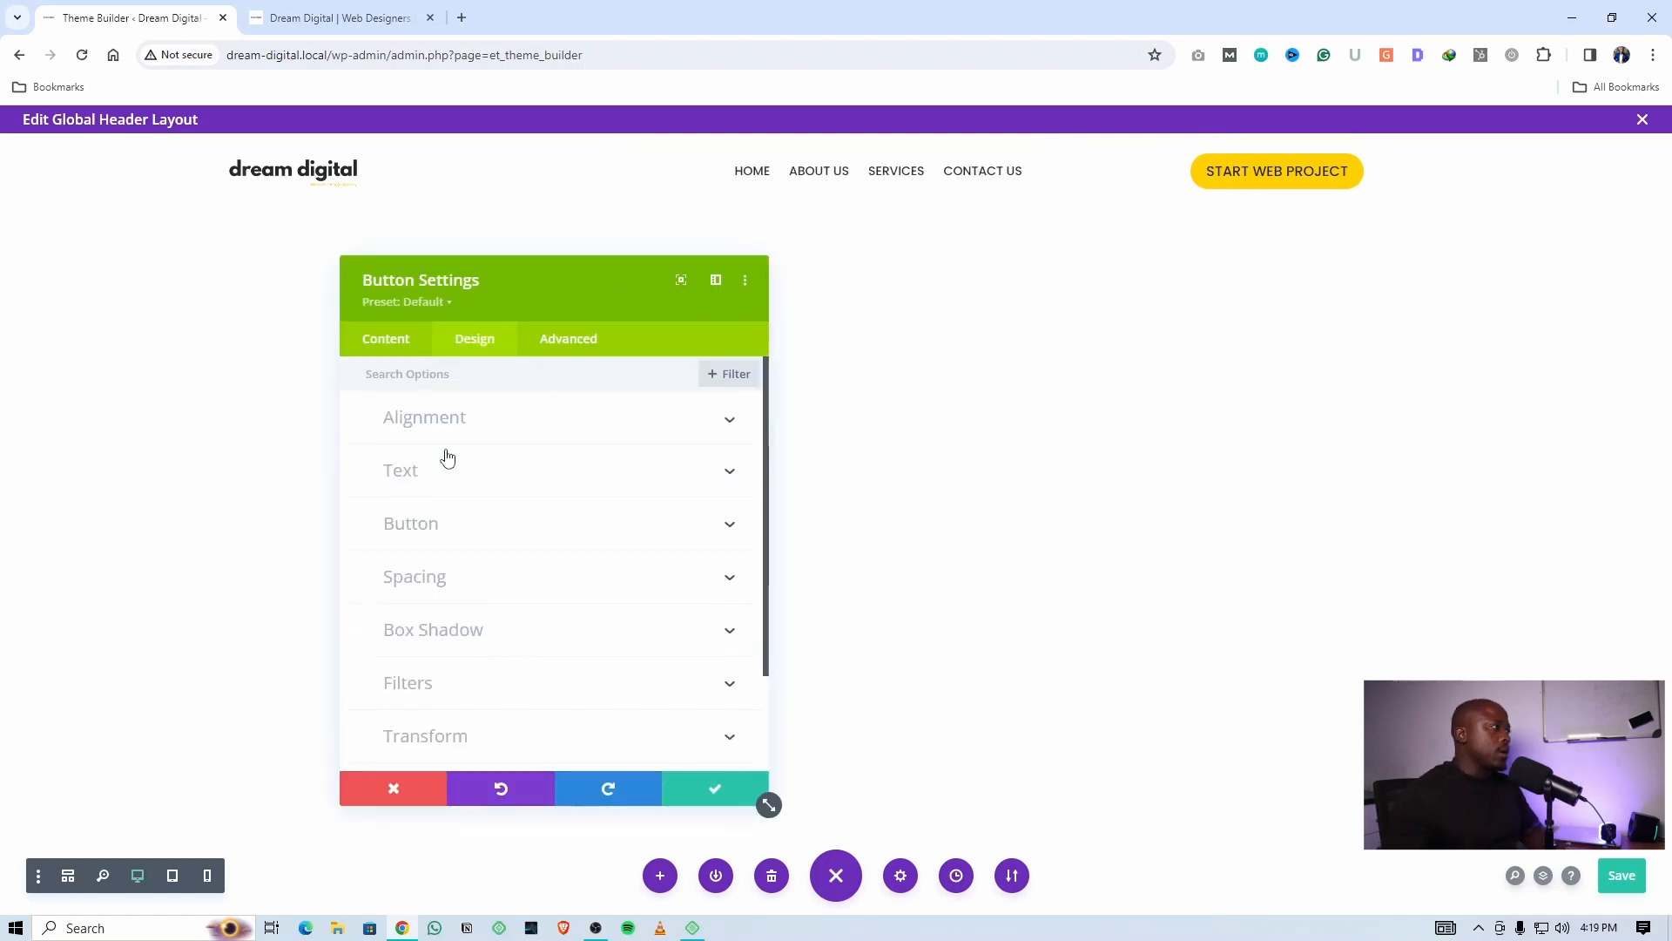
# Enable responsive values for the Start Web Project button's alignment and preview the centered alignment on tablet and phone
pyautogui.click(515, 428)
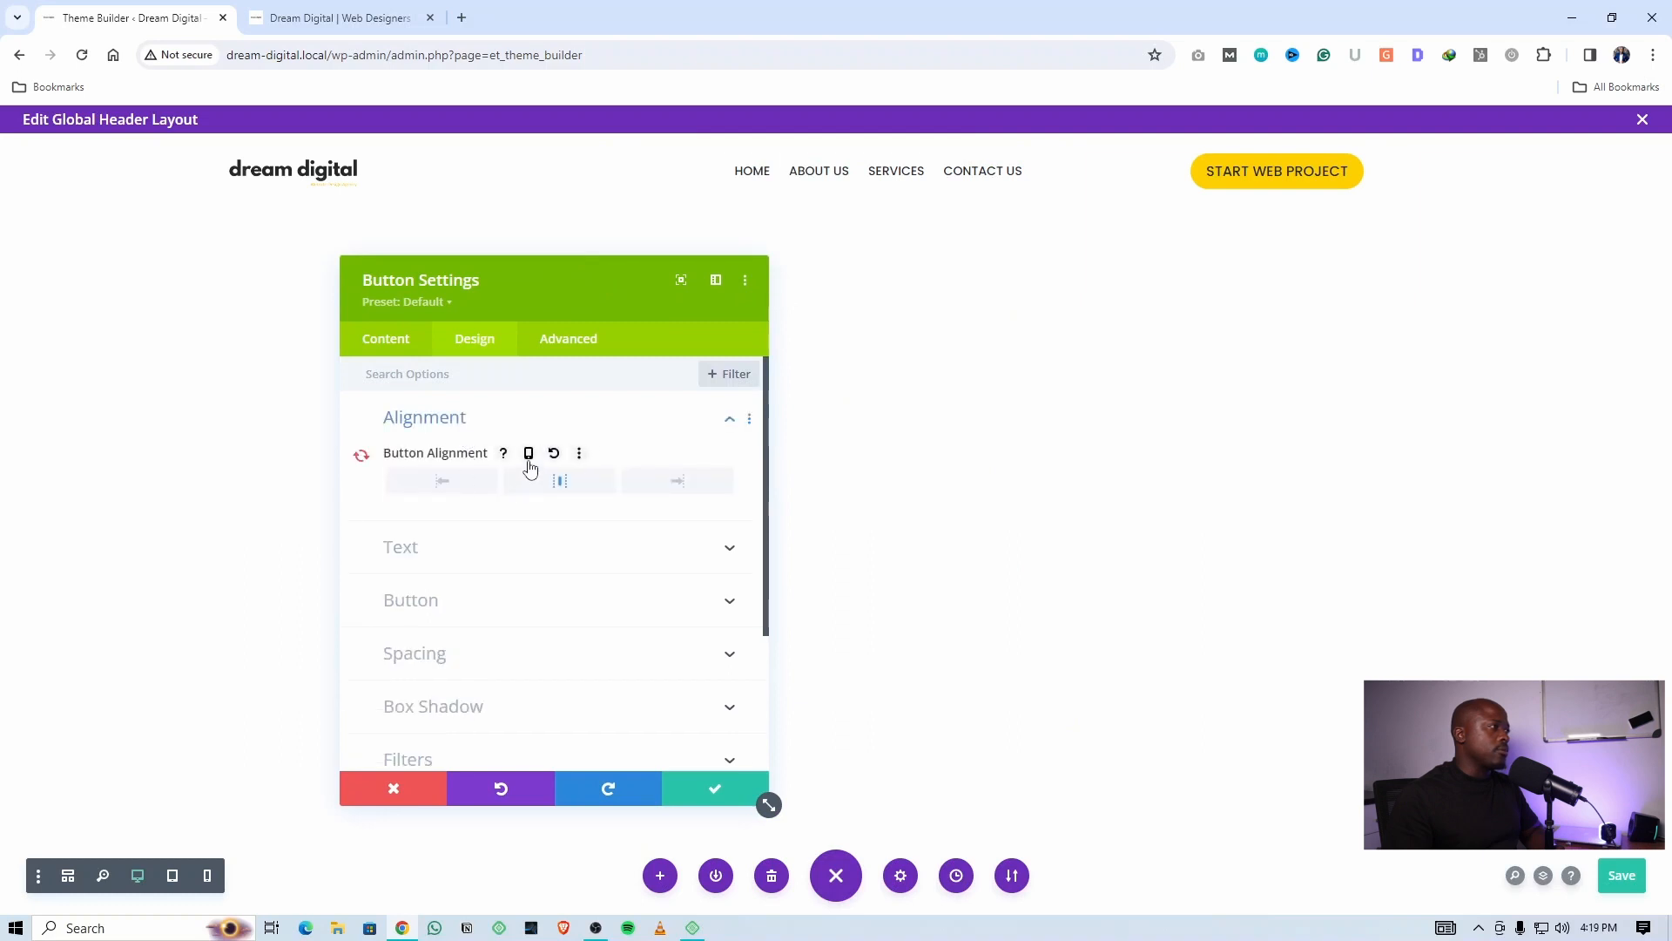
pyautogui.click(528, 452)
pyautogui.click(543, 497)
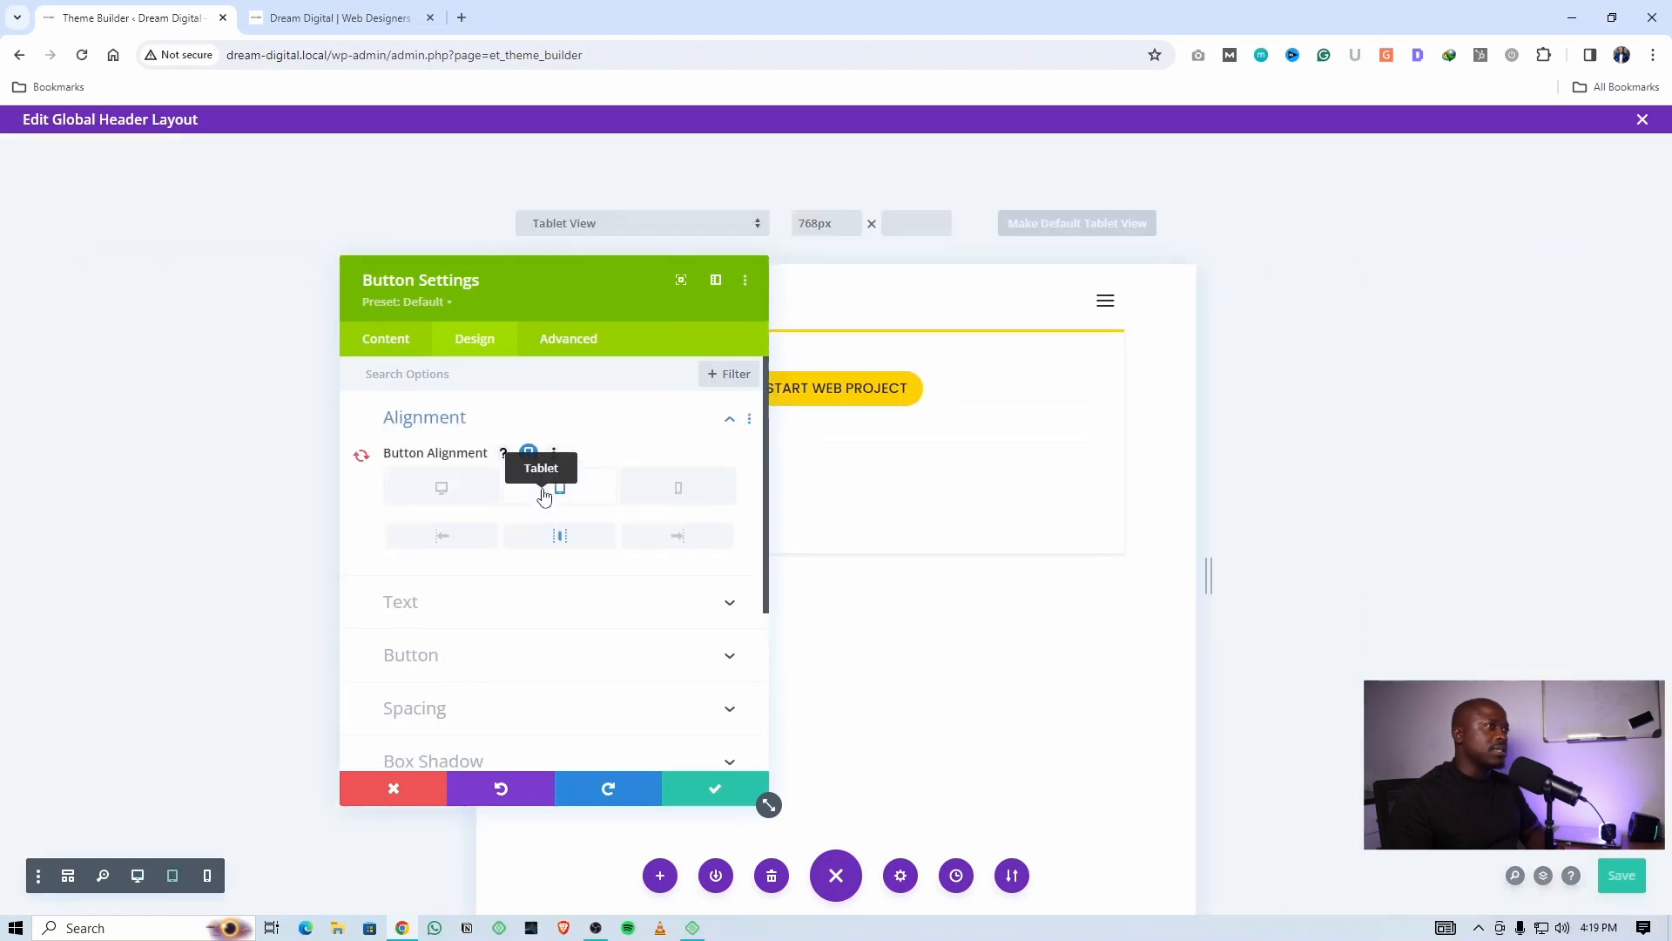
pyautogui.moveTo(614, 293); pyautogui.dragTo(1431, 266)
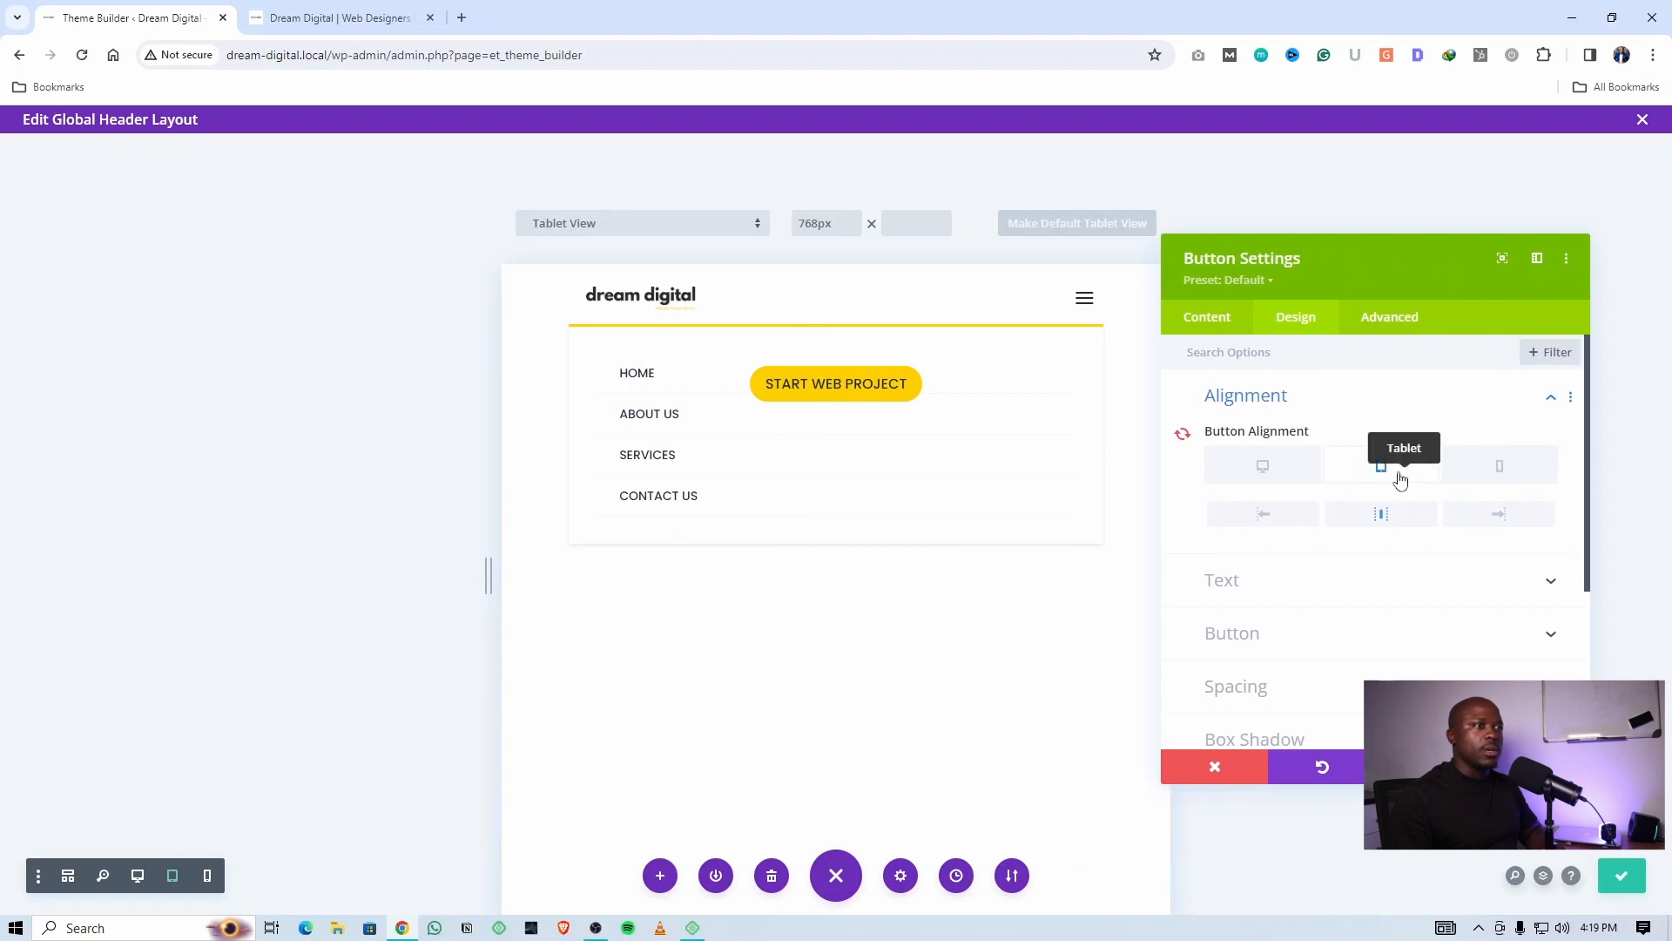
pyautogui.click(1481, 466)
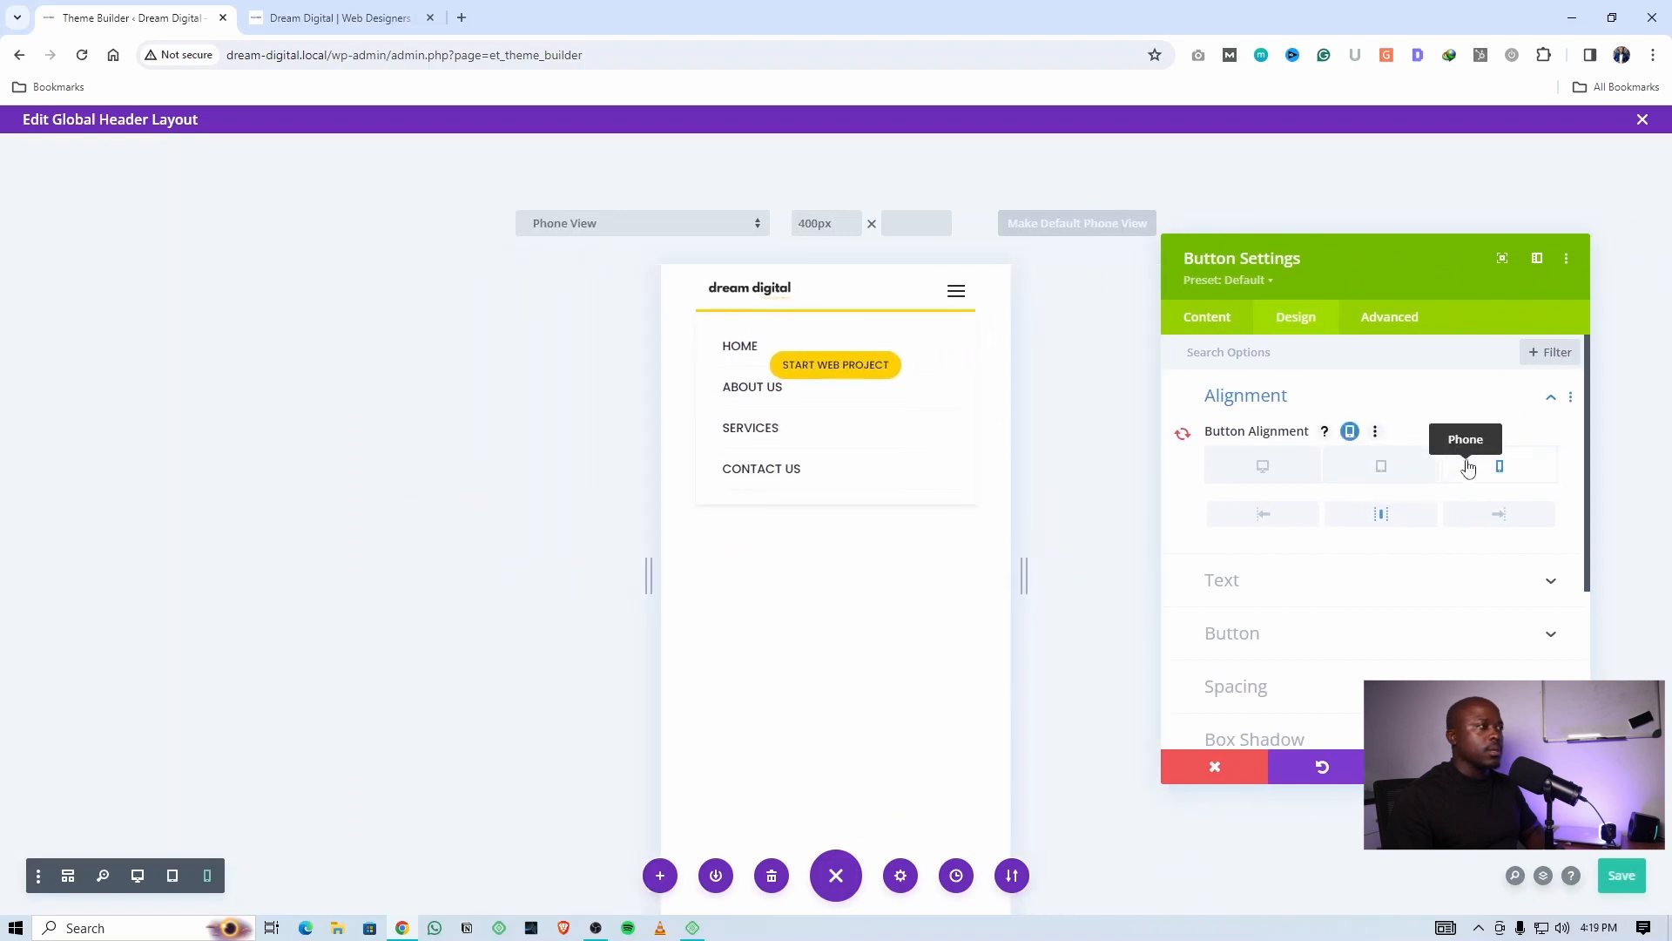
# Examine the Start Web Project button's text size settings for tablet and phone
pyautogui.click(1260, 394)
pyautogui.click(1237, 502)
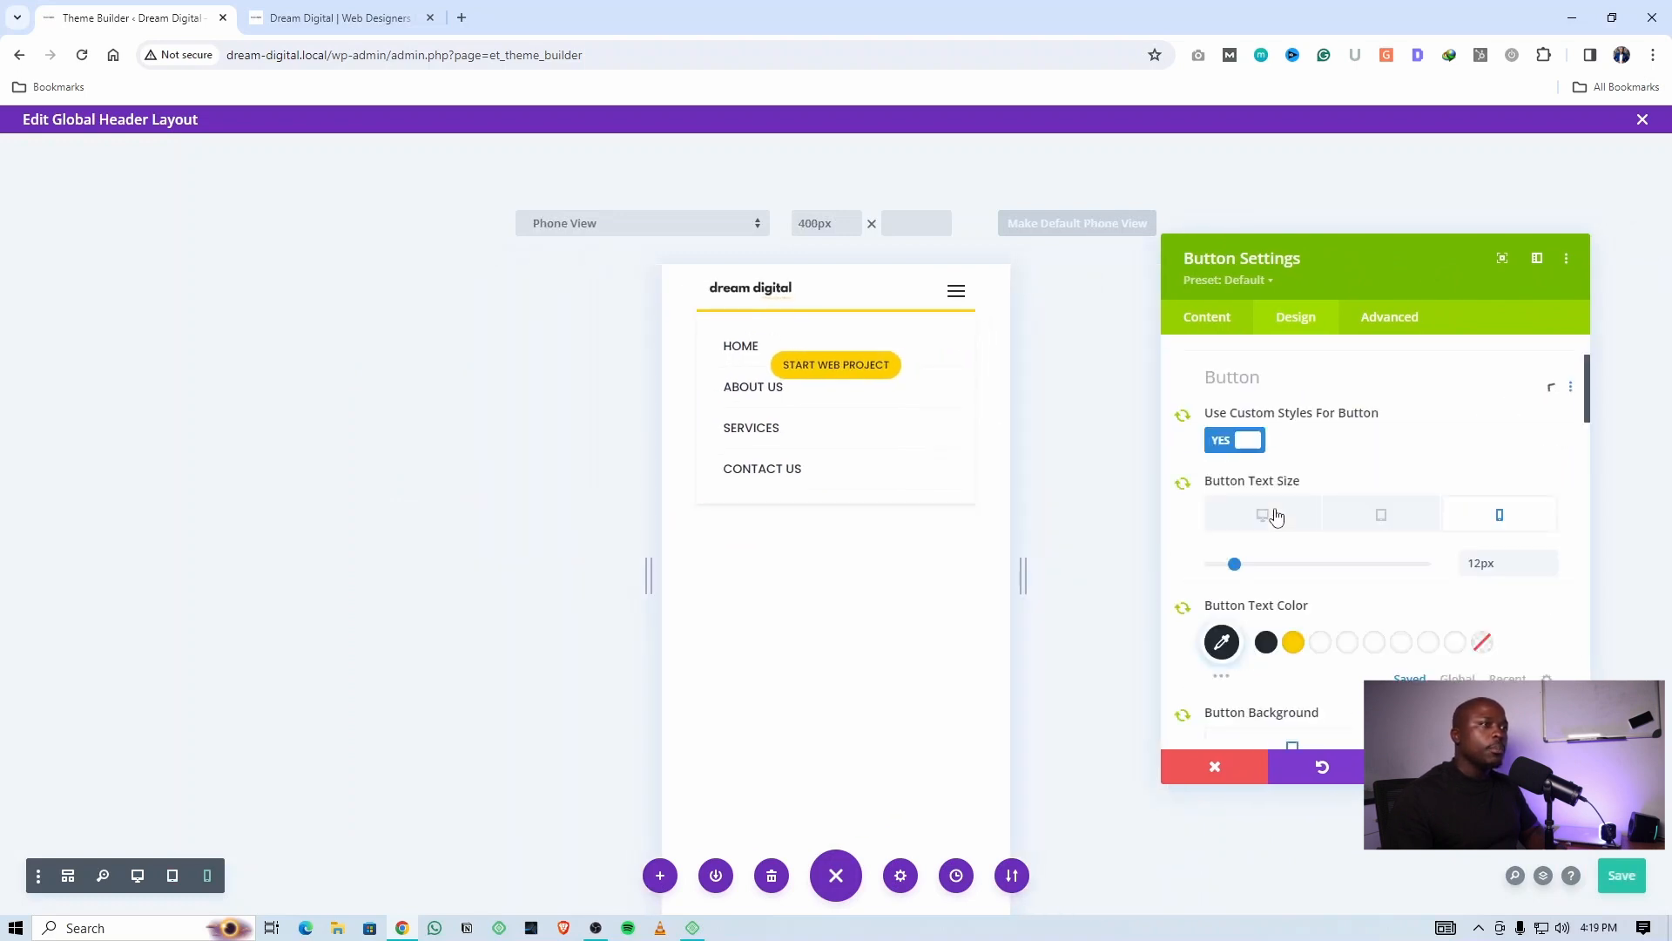
pyautogui.scroll(-3, 1269, 511)
pyautogui.scroll(4, 1269, 514)
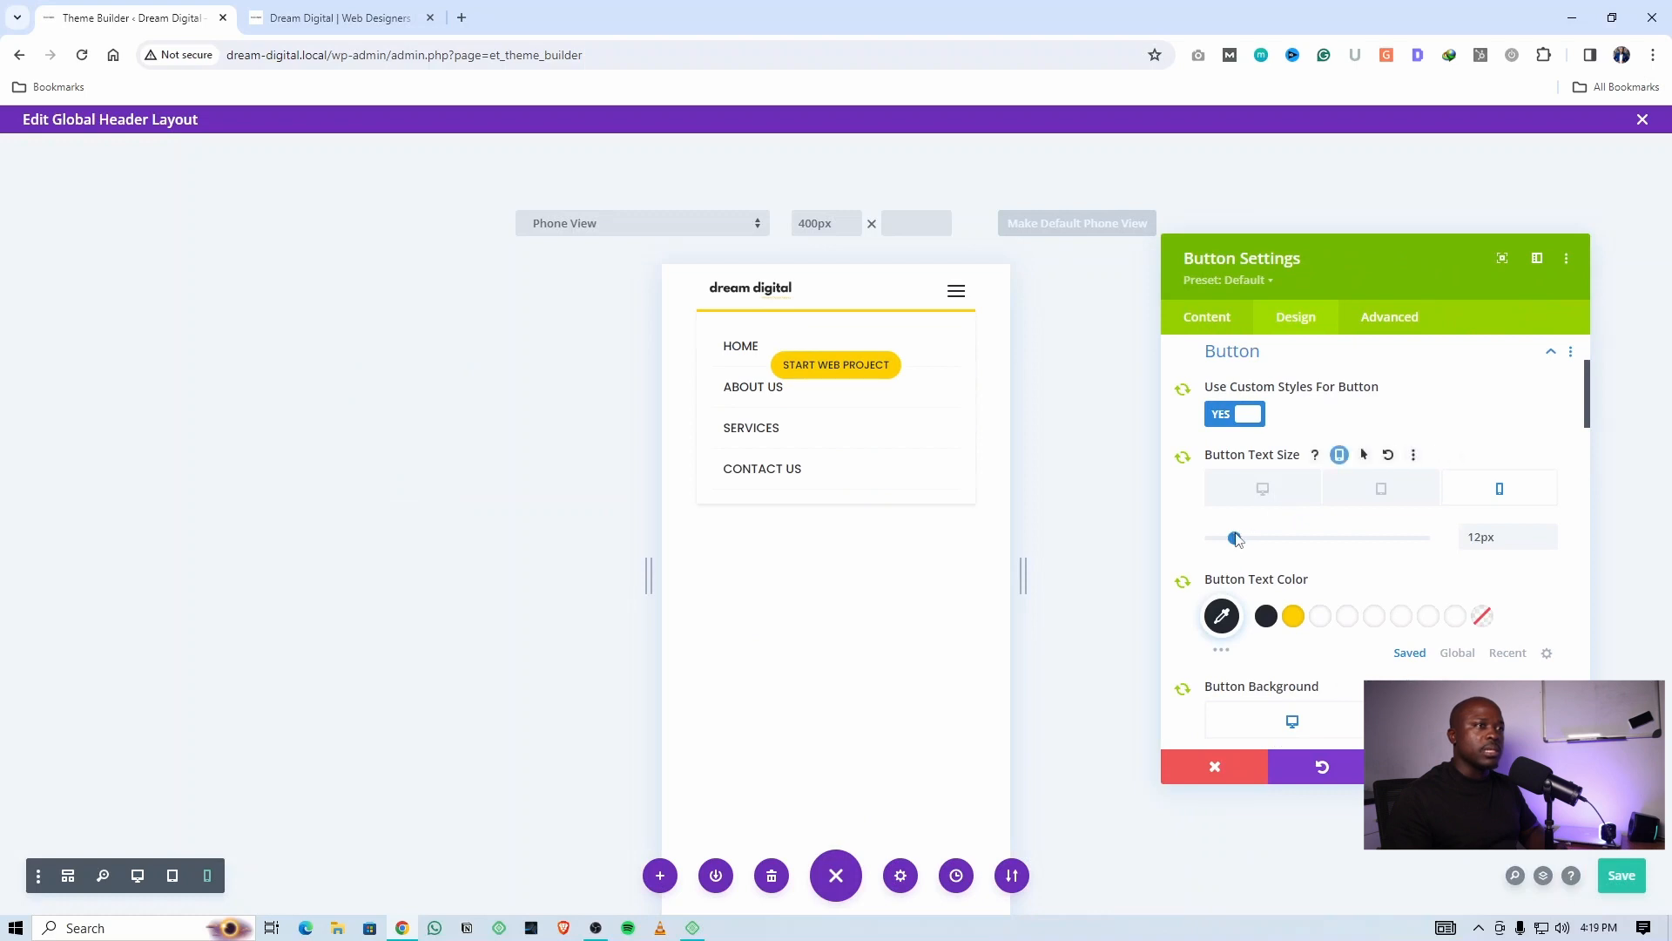
pyautogui.click(1342, 453)
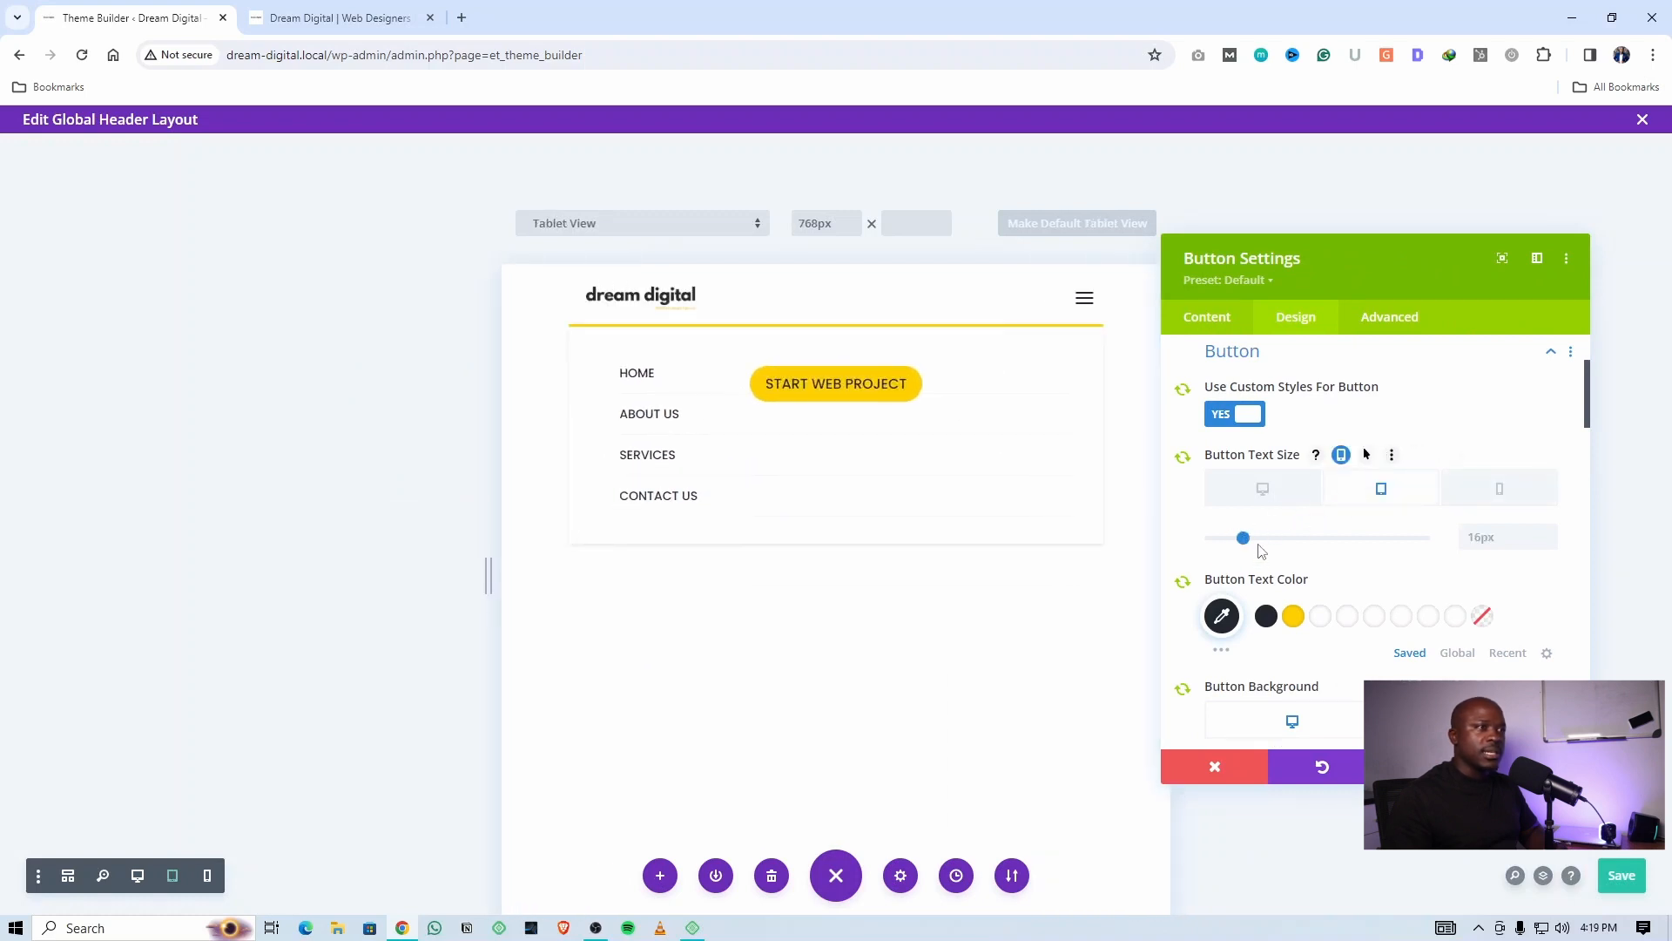
pyautogui.moveTo(1244, 540); pyautogui.dragTo(1242, 543)
pyautogui.click(1500, 489)
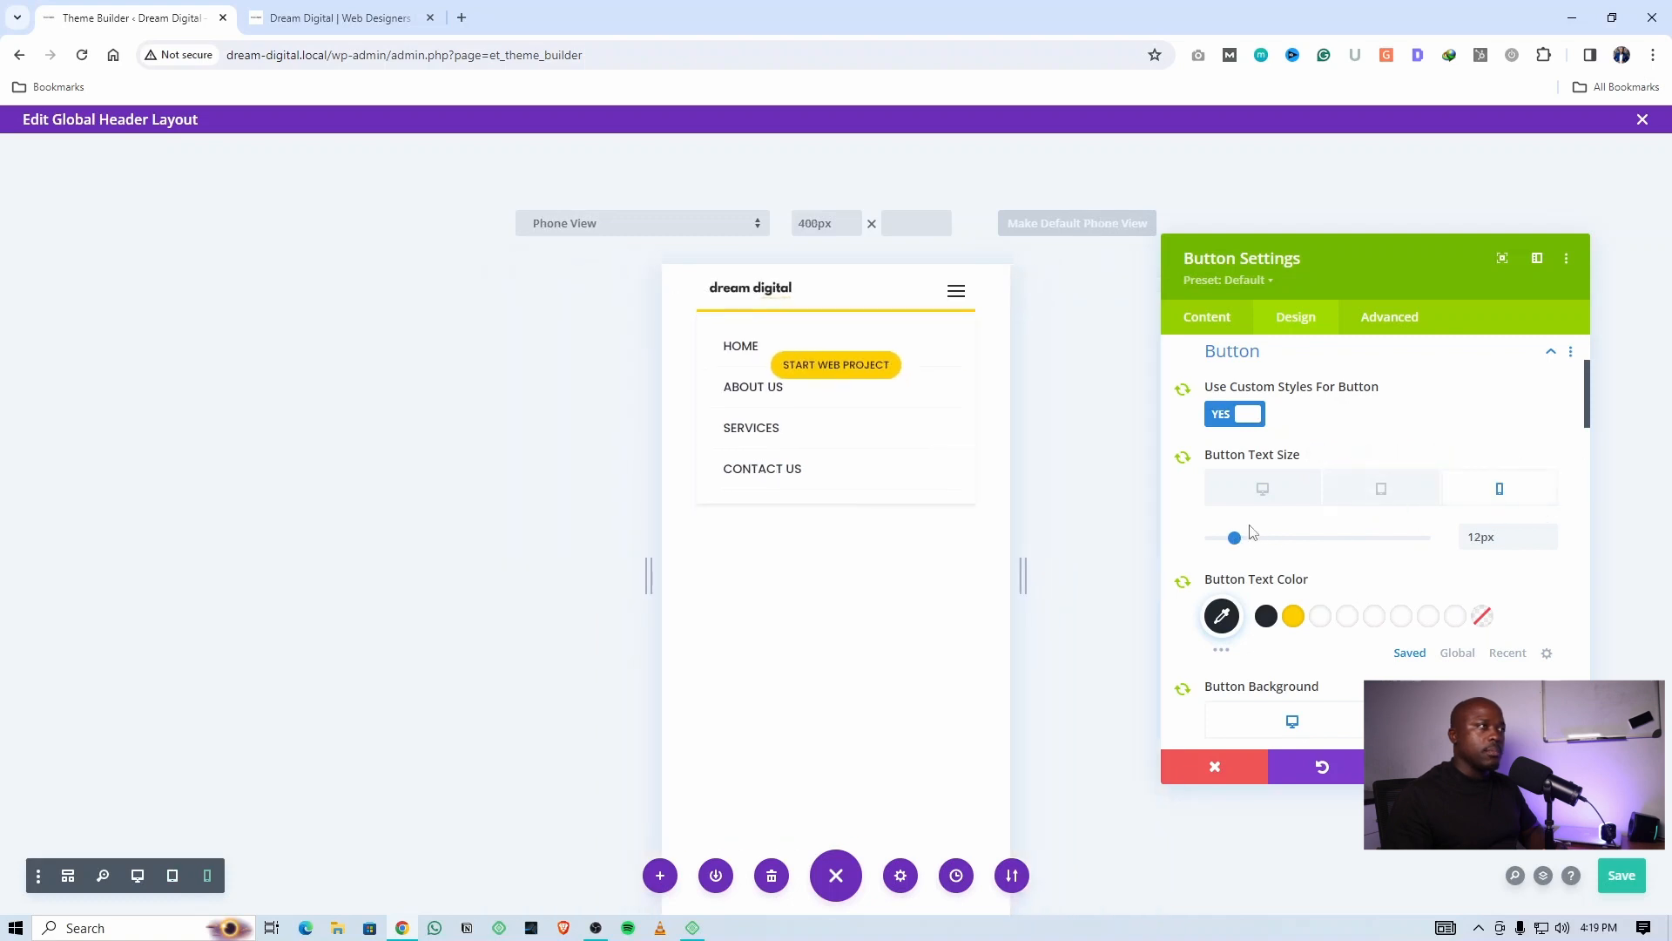
# Save the header layout with the replaced button and switch to the homepage's browser tab
pyautogui.click(1635, 879)
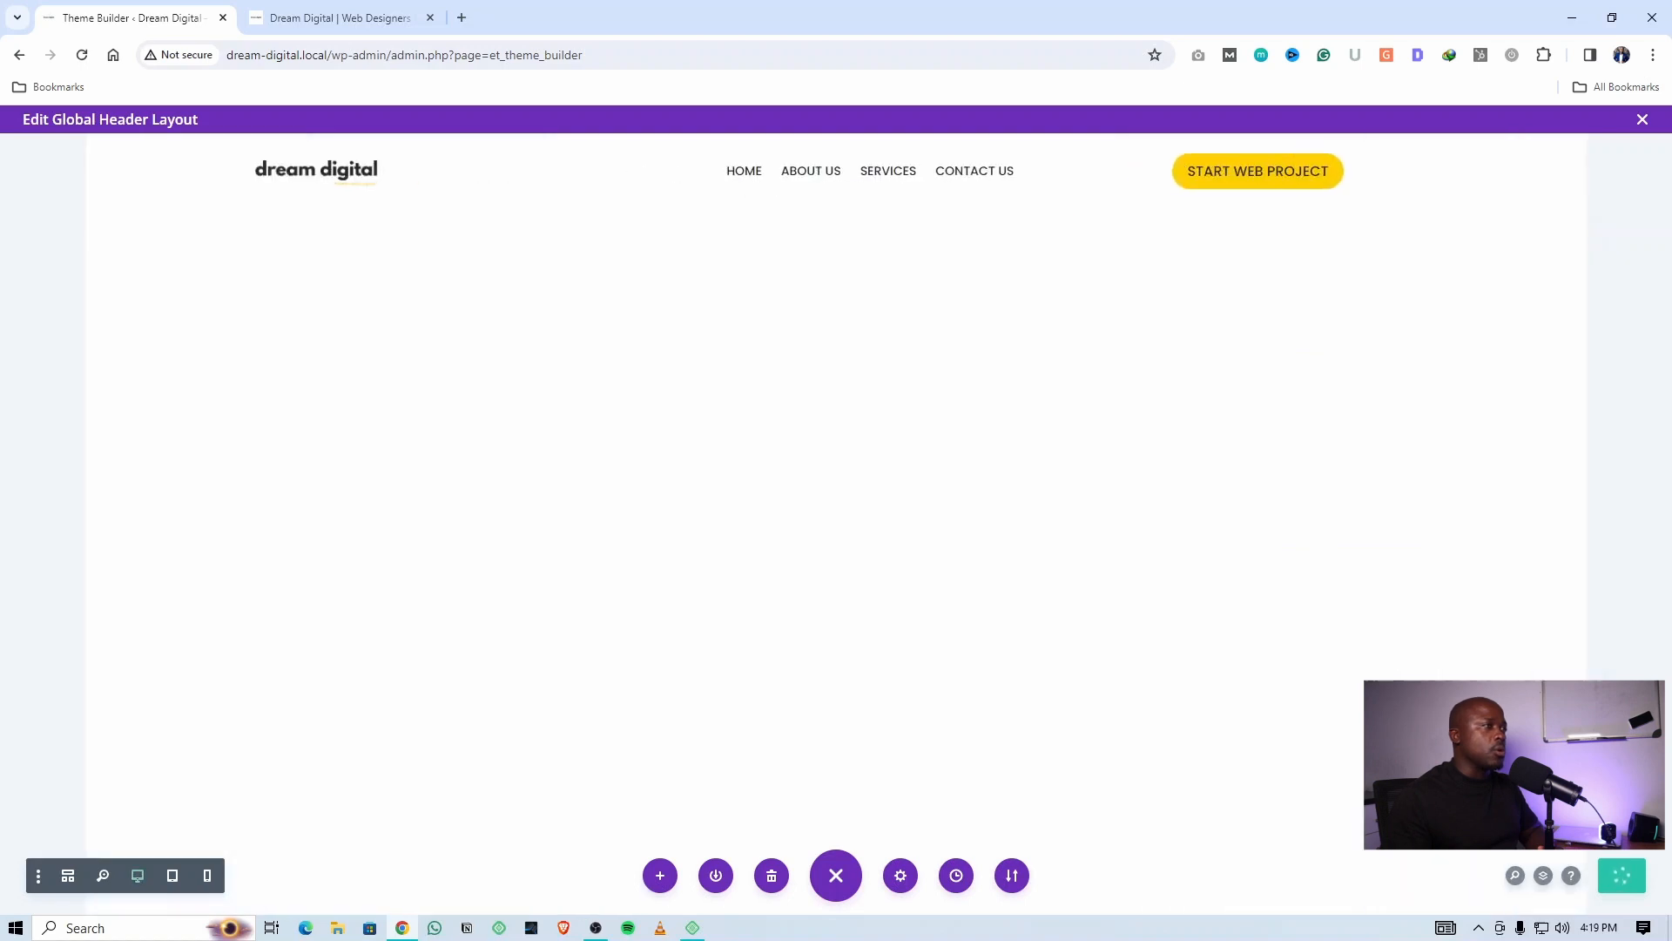
pyautogui.click(378, 21)
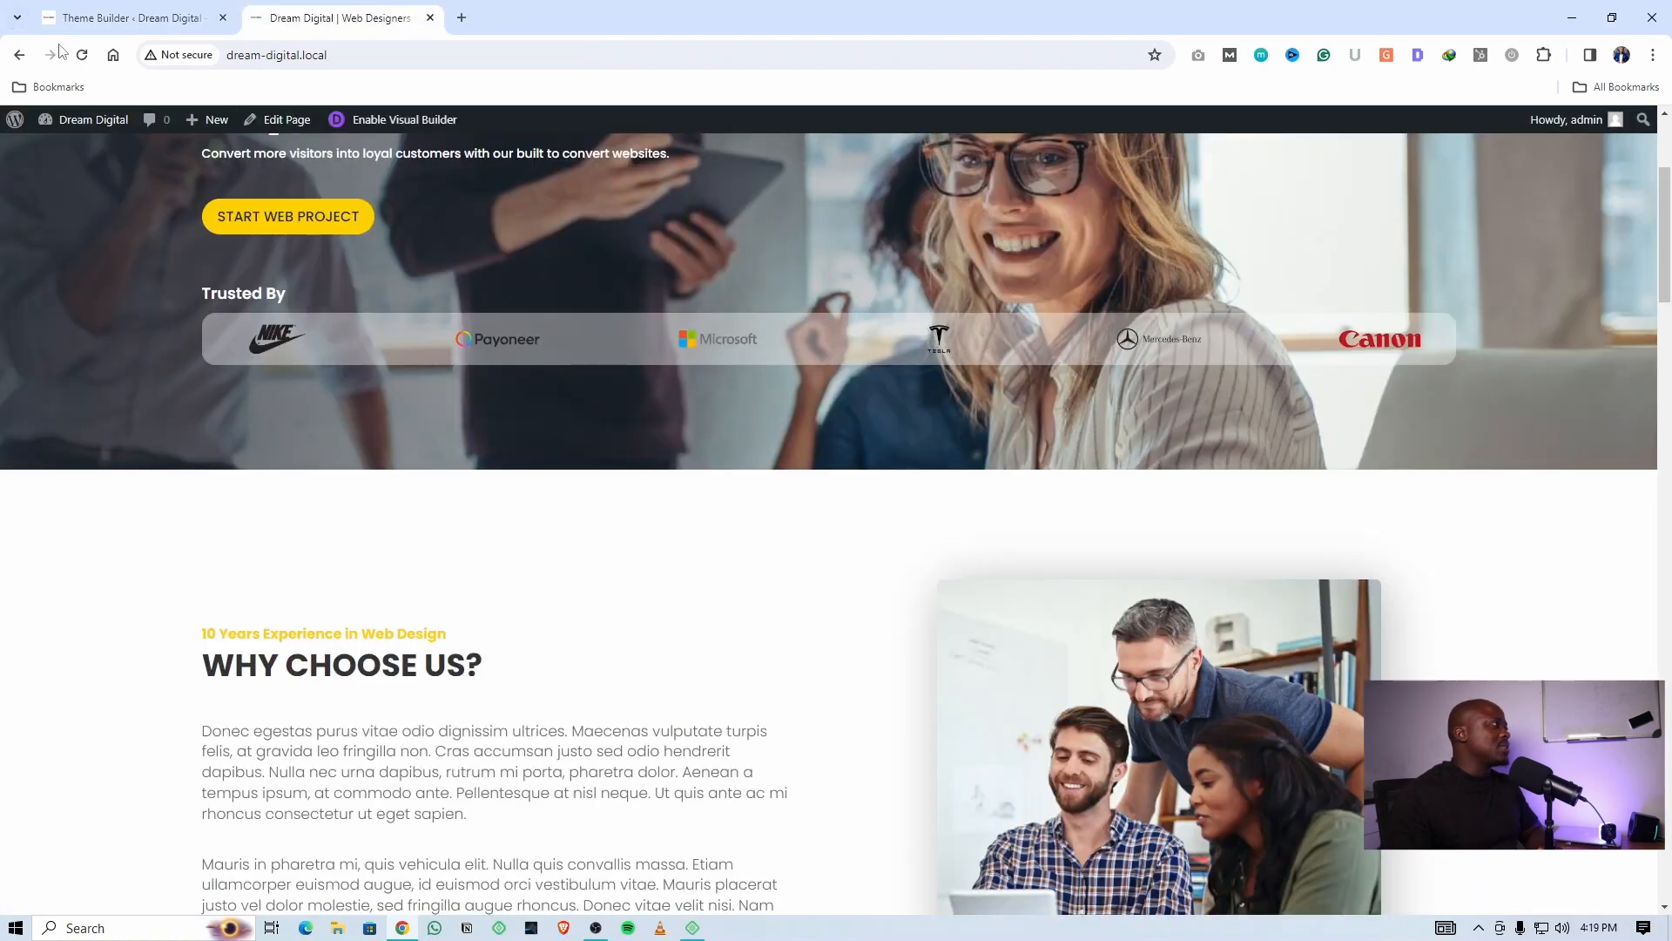
# Reload the homepage and narrow the browser window to phone width to check the header's responsiveness
pyautogui.click(88, 56)
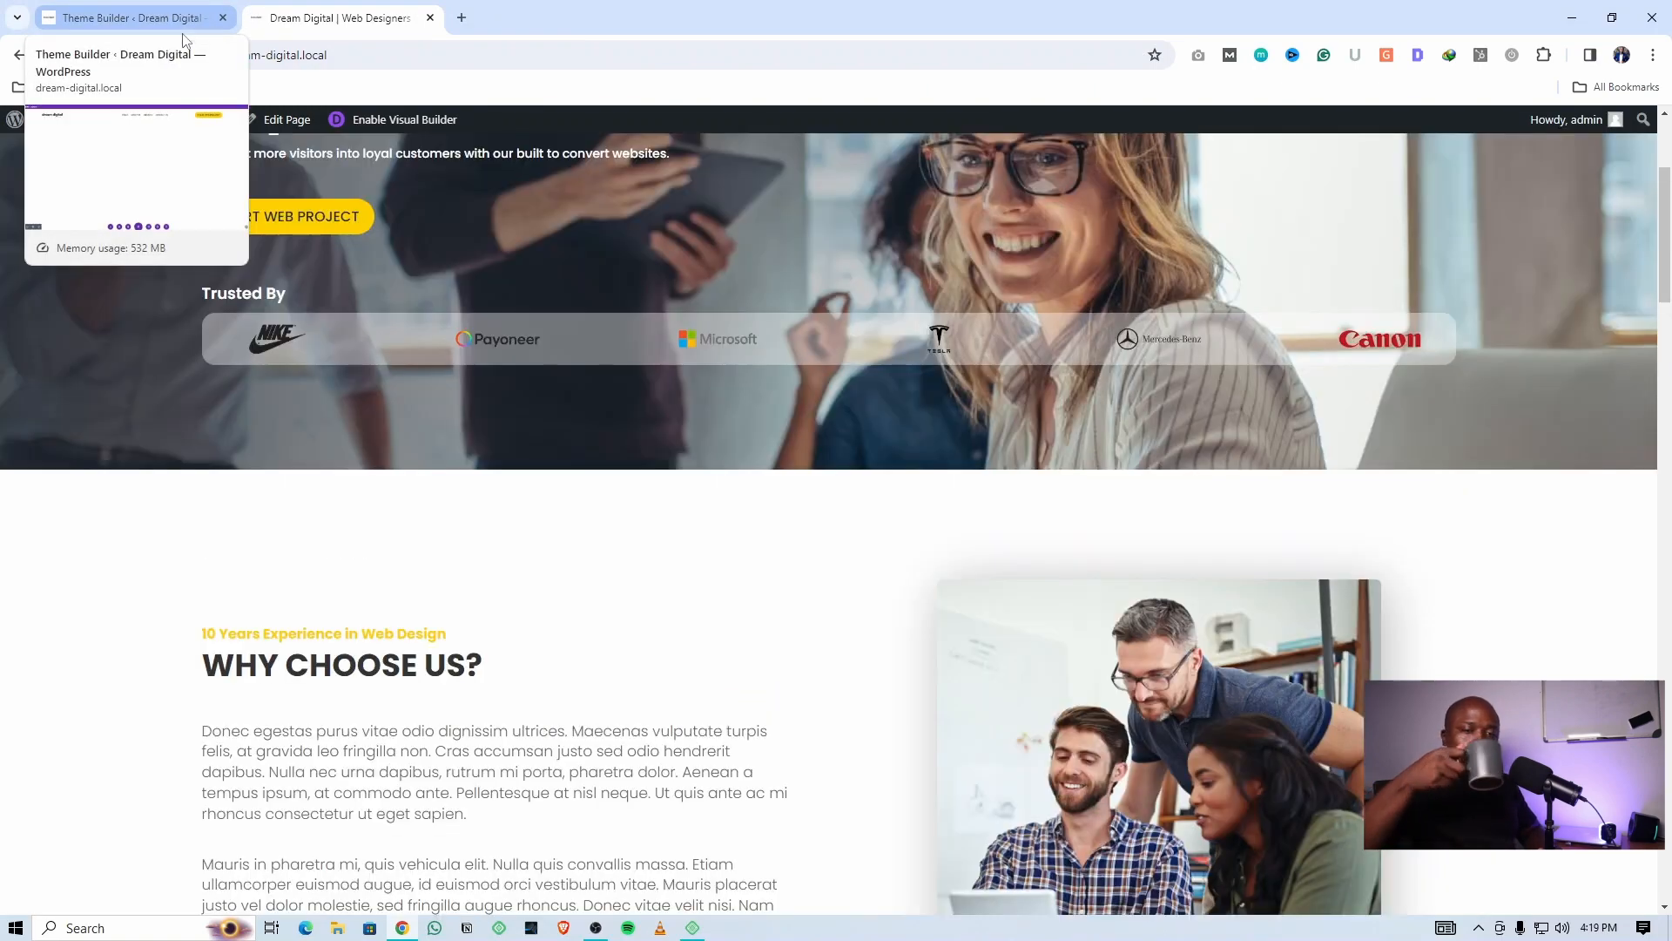
pyautogui.scroll(3, 501, 465)
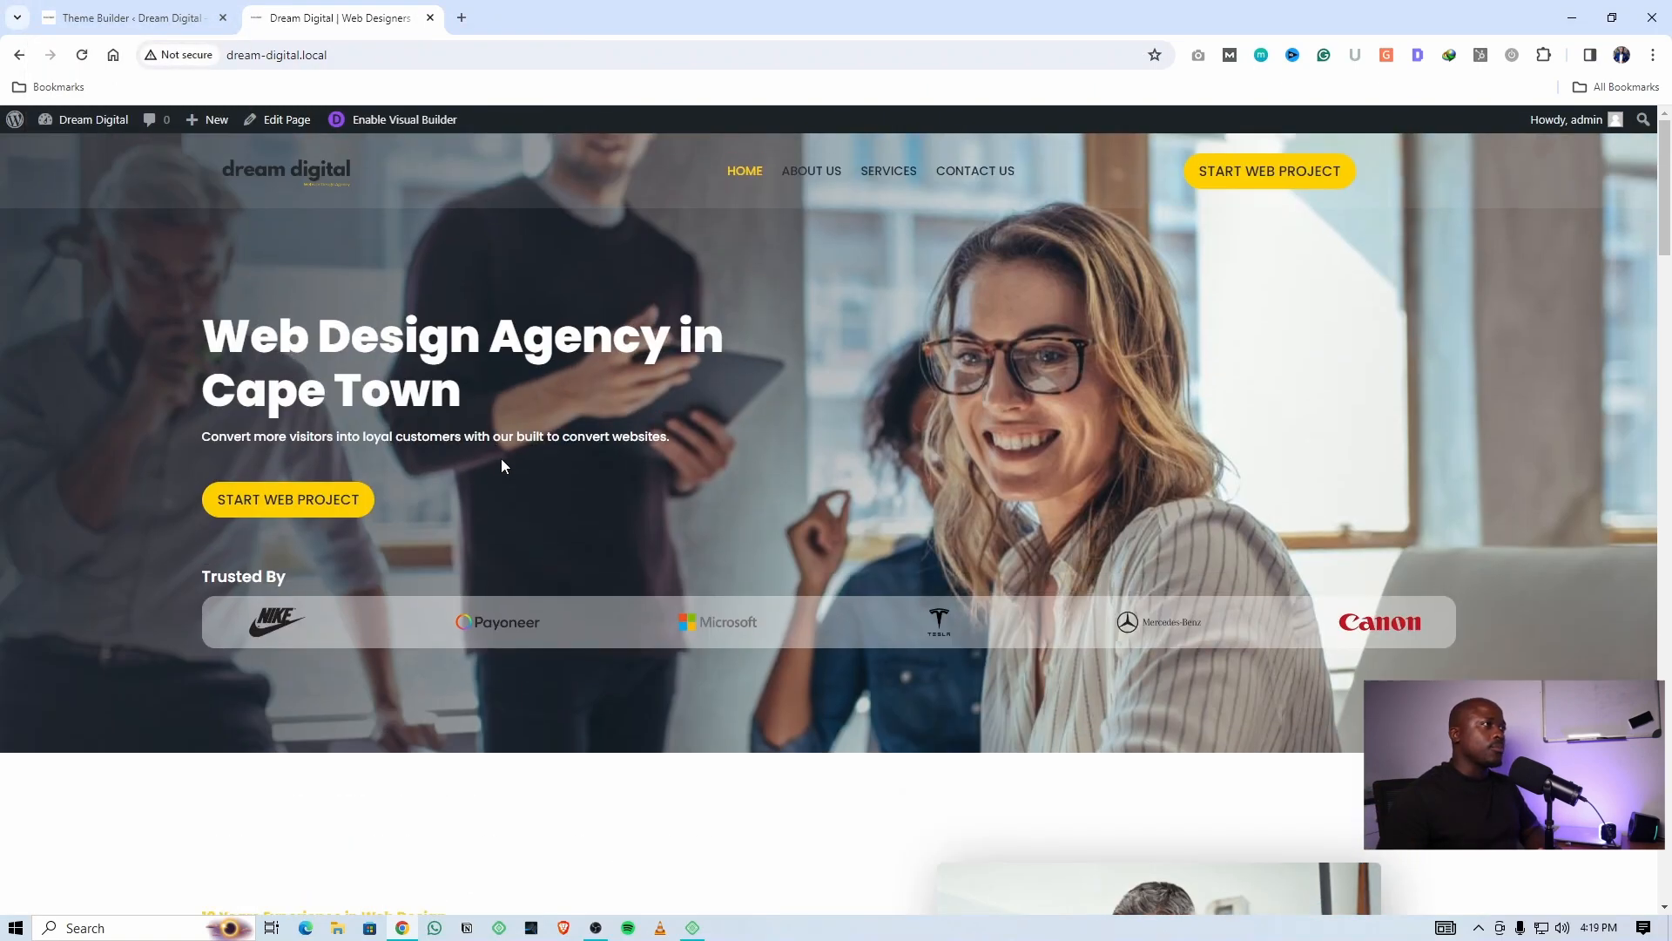
pyautogui.press('super+Down')
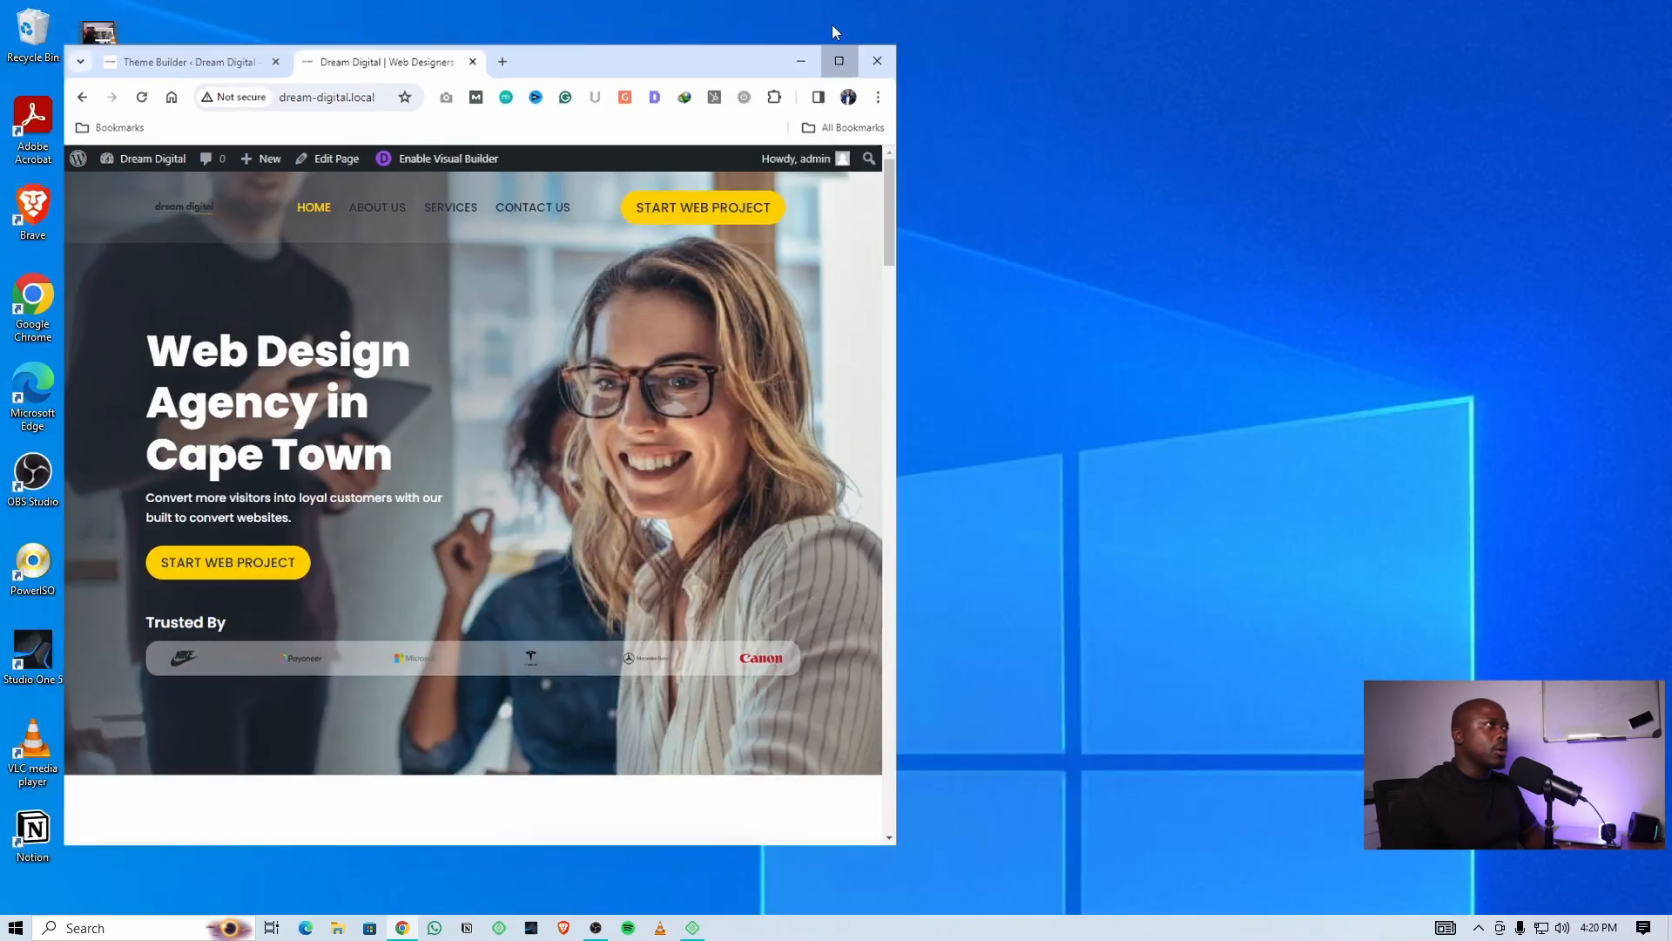
pyautogui.click(828, 22)
pyautogui.click(1612, 18)
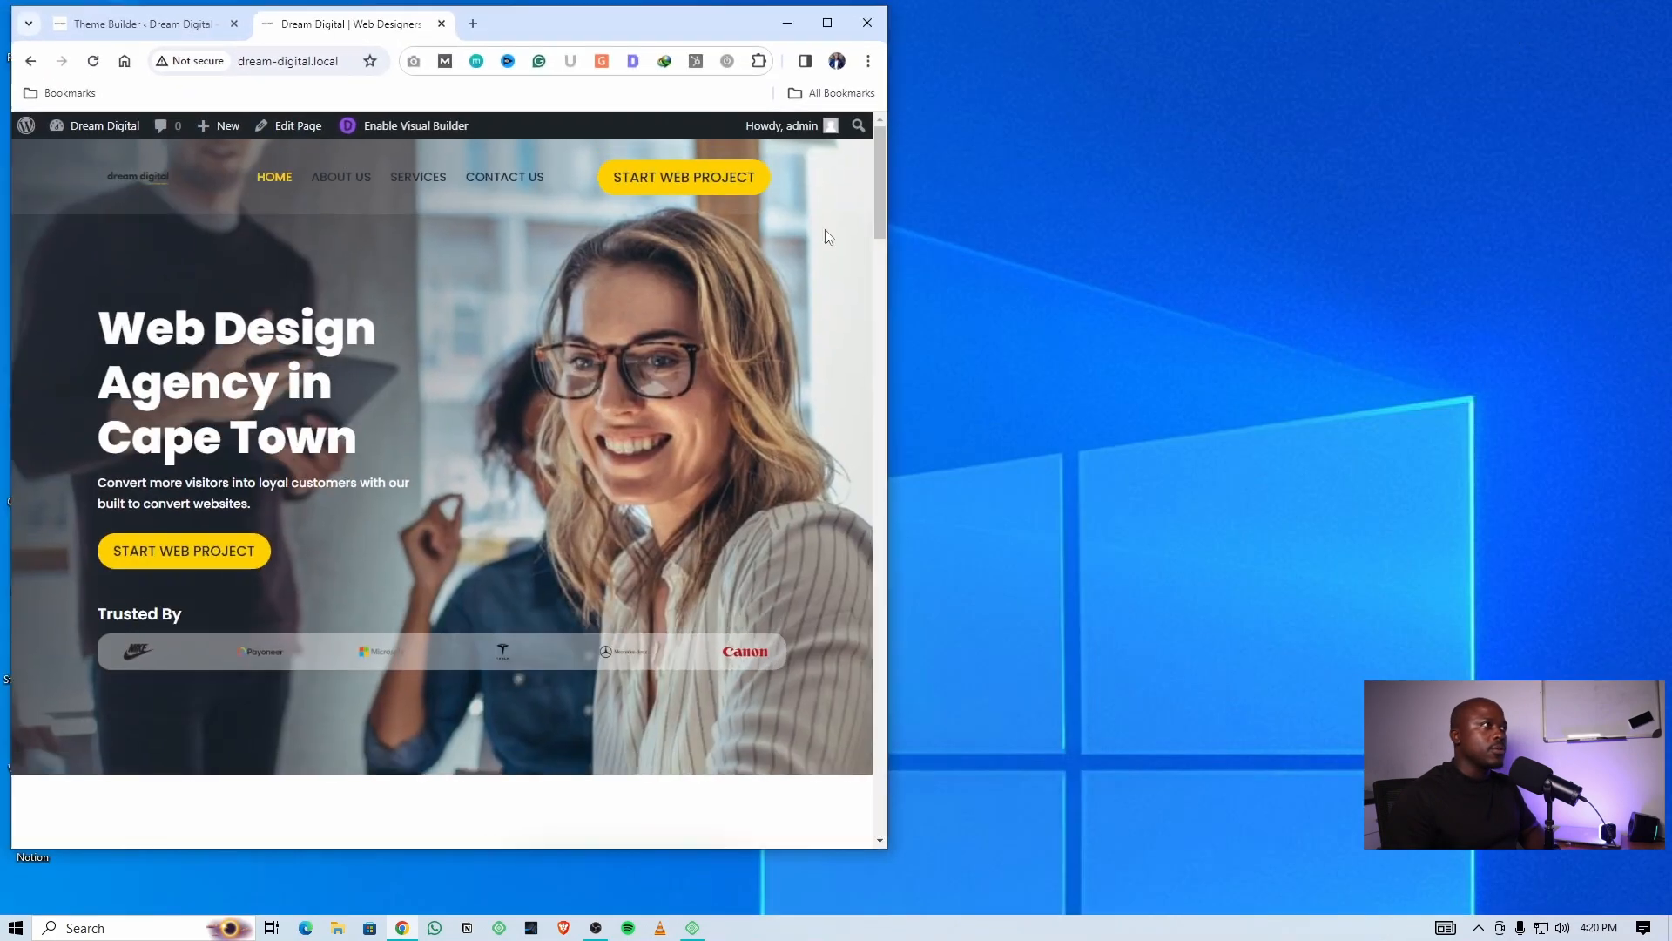
pyautogui.moveTo(888, 291); pyautogui.dragTo(287, 292)
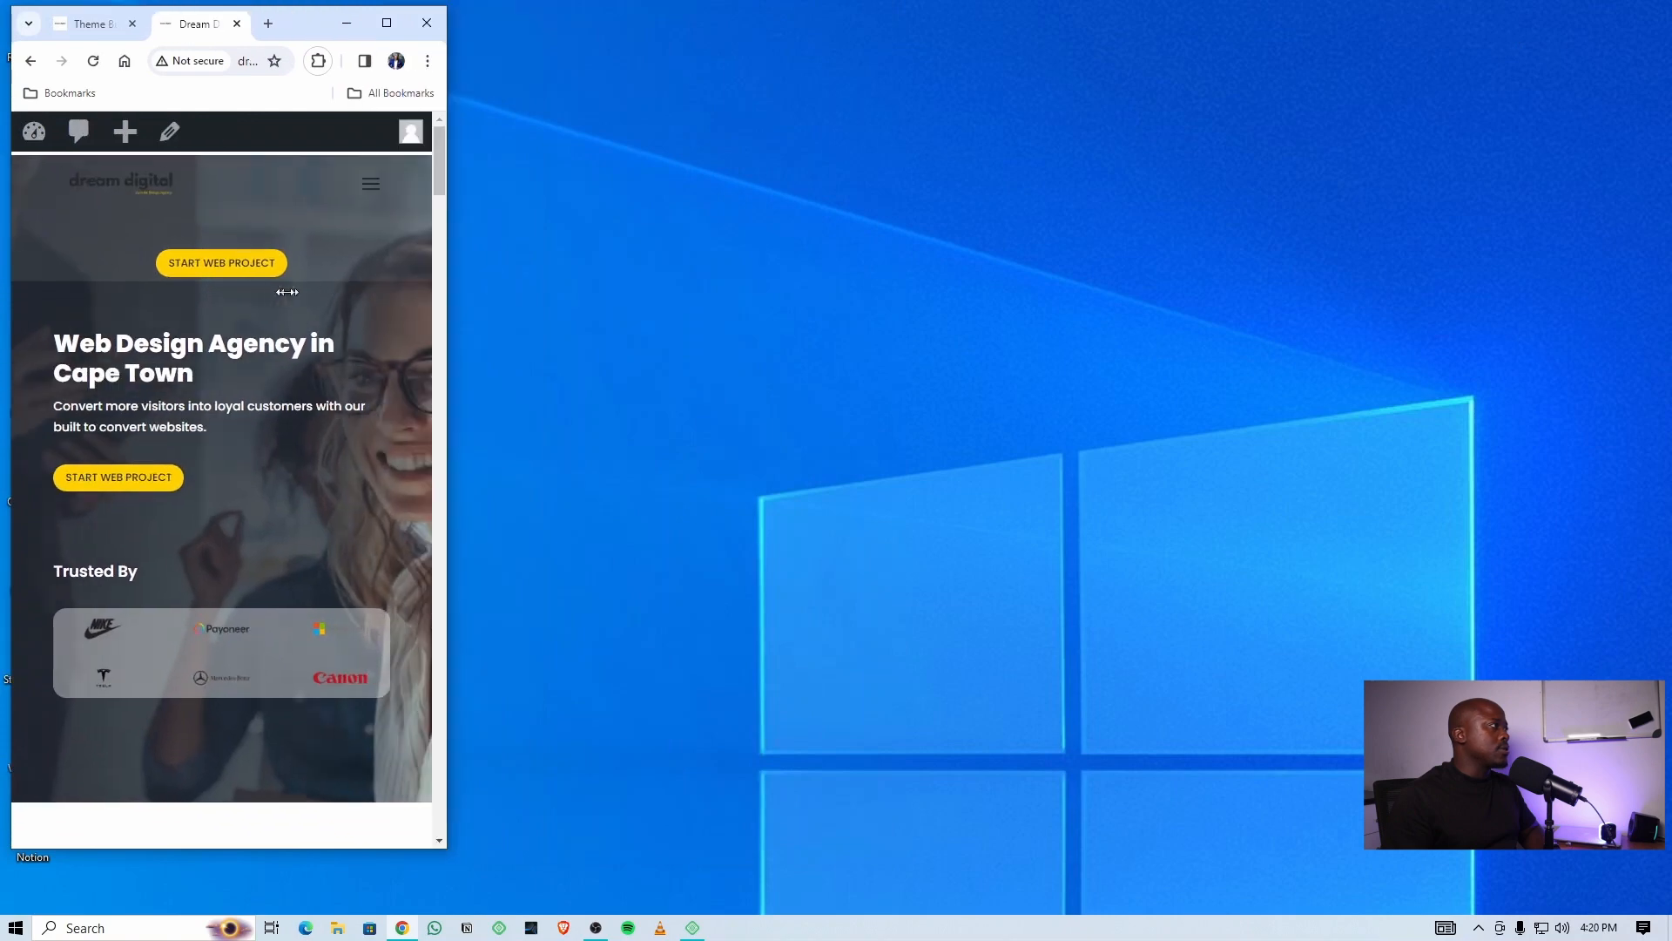
# Examine the homepage's phone layout and open the header's mobile menu
pyautogui.scroll(-3, 249, 306)
pyautogui.scroll(3, 249, 307)
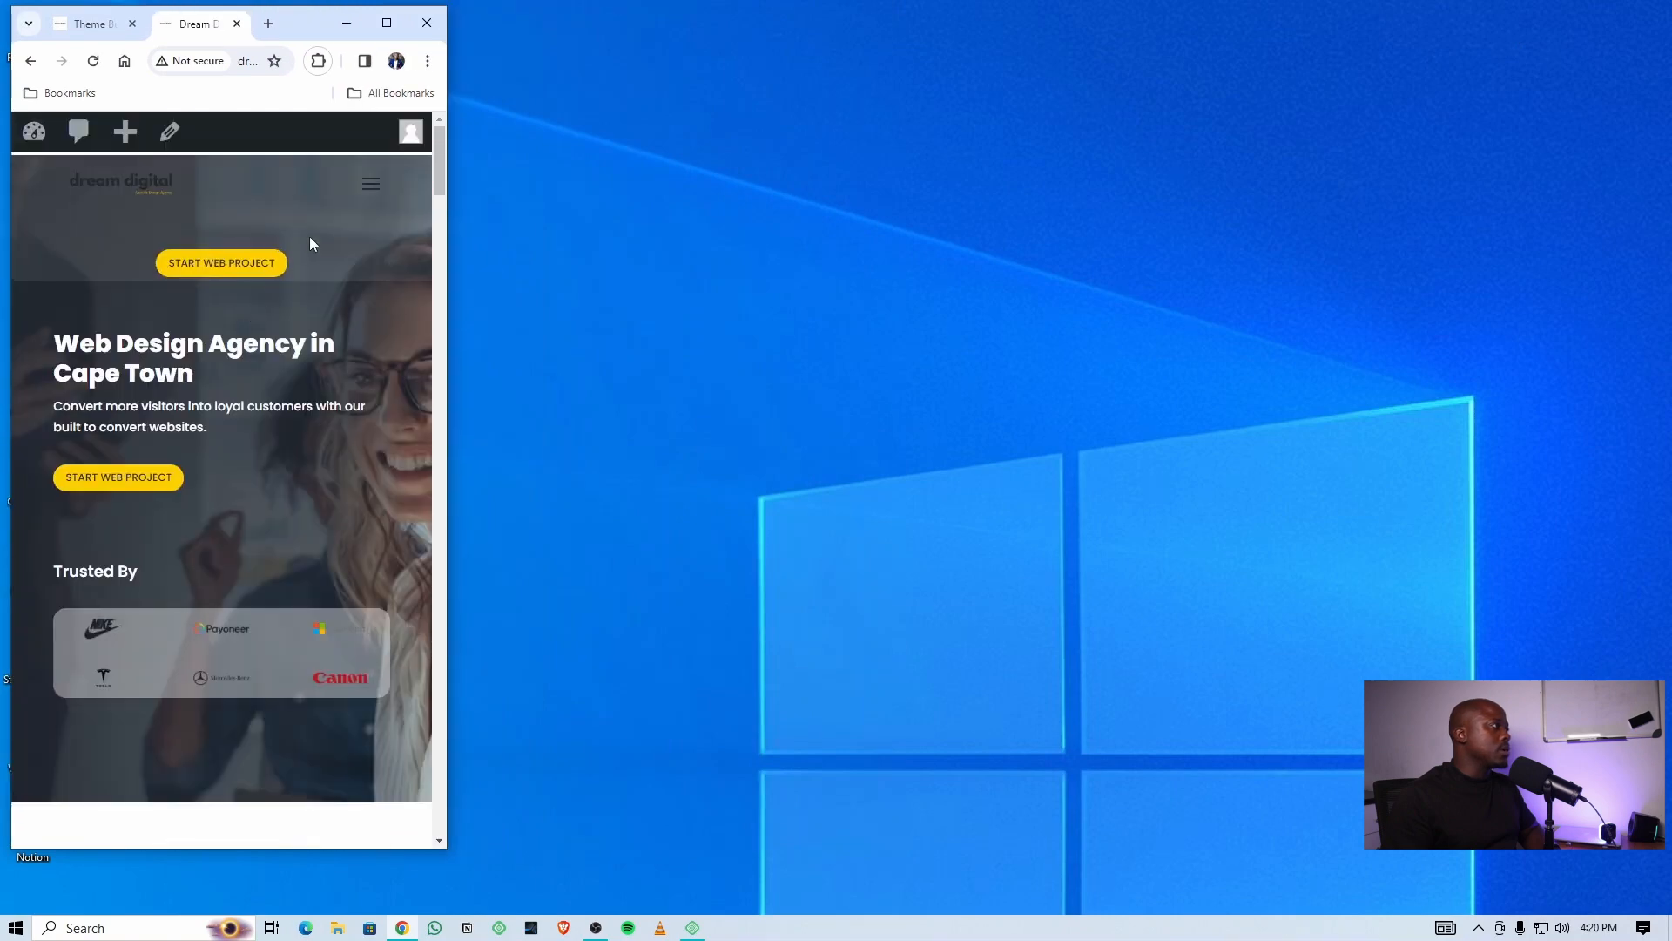
pyautogui.click(370, 188)
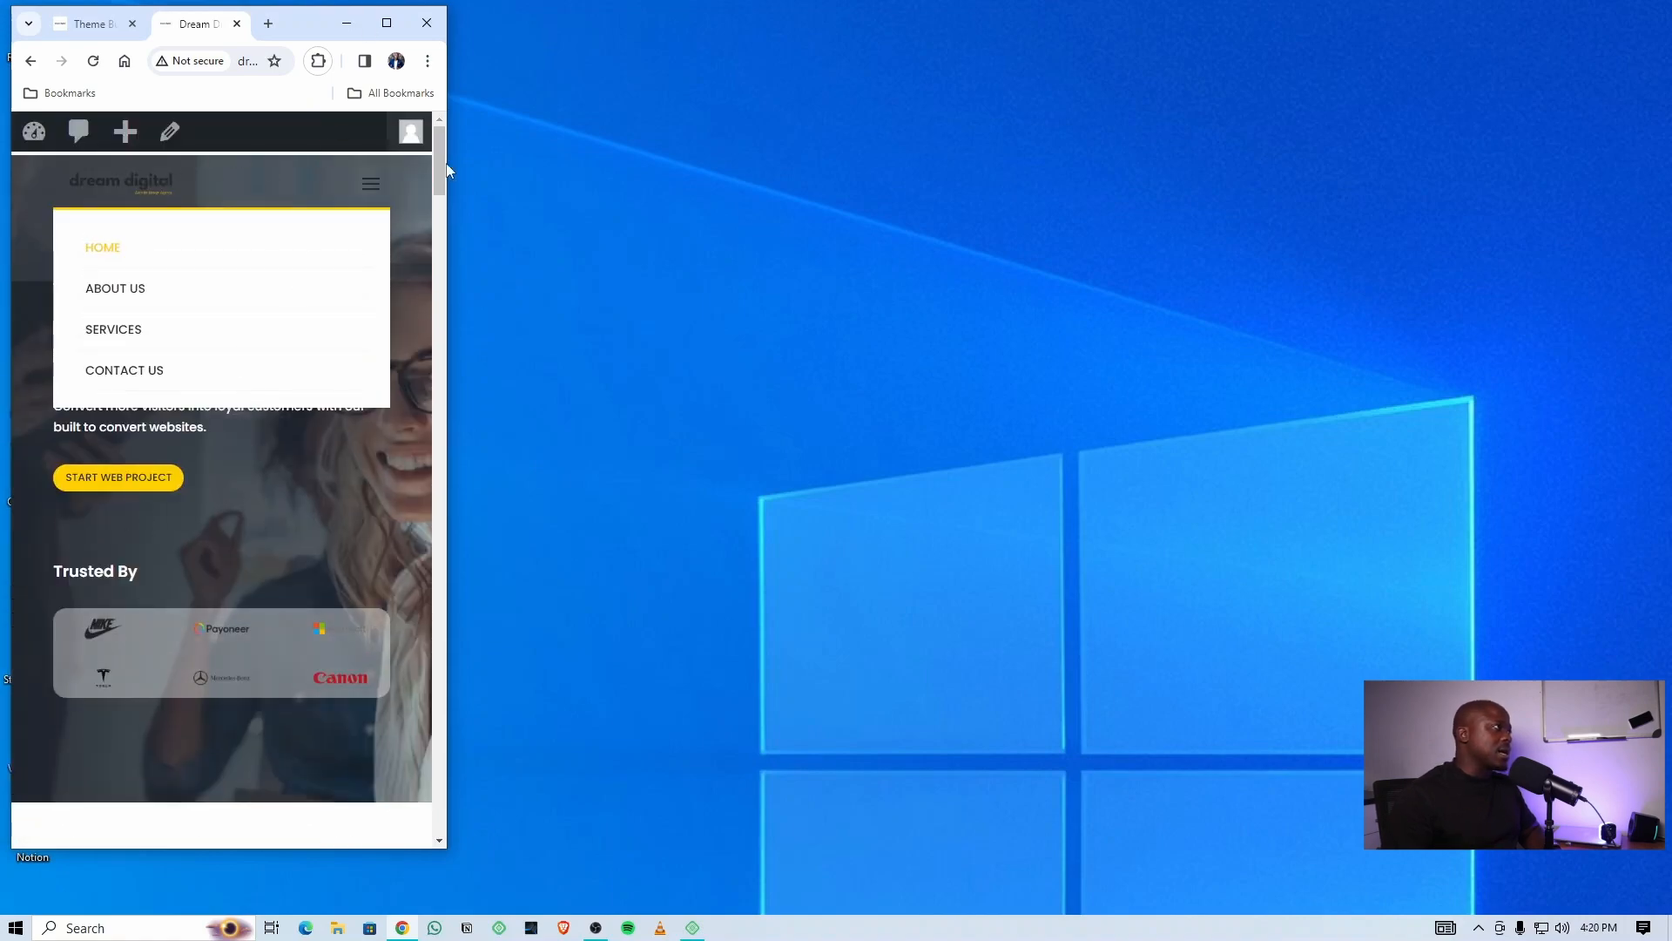
# Widen the browser window back to full screen and look through the homepage at desktop width
pyautogui.moveTo(449, 228); pyautogui.dragTo(1480, 277)
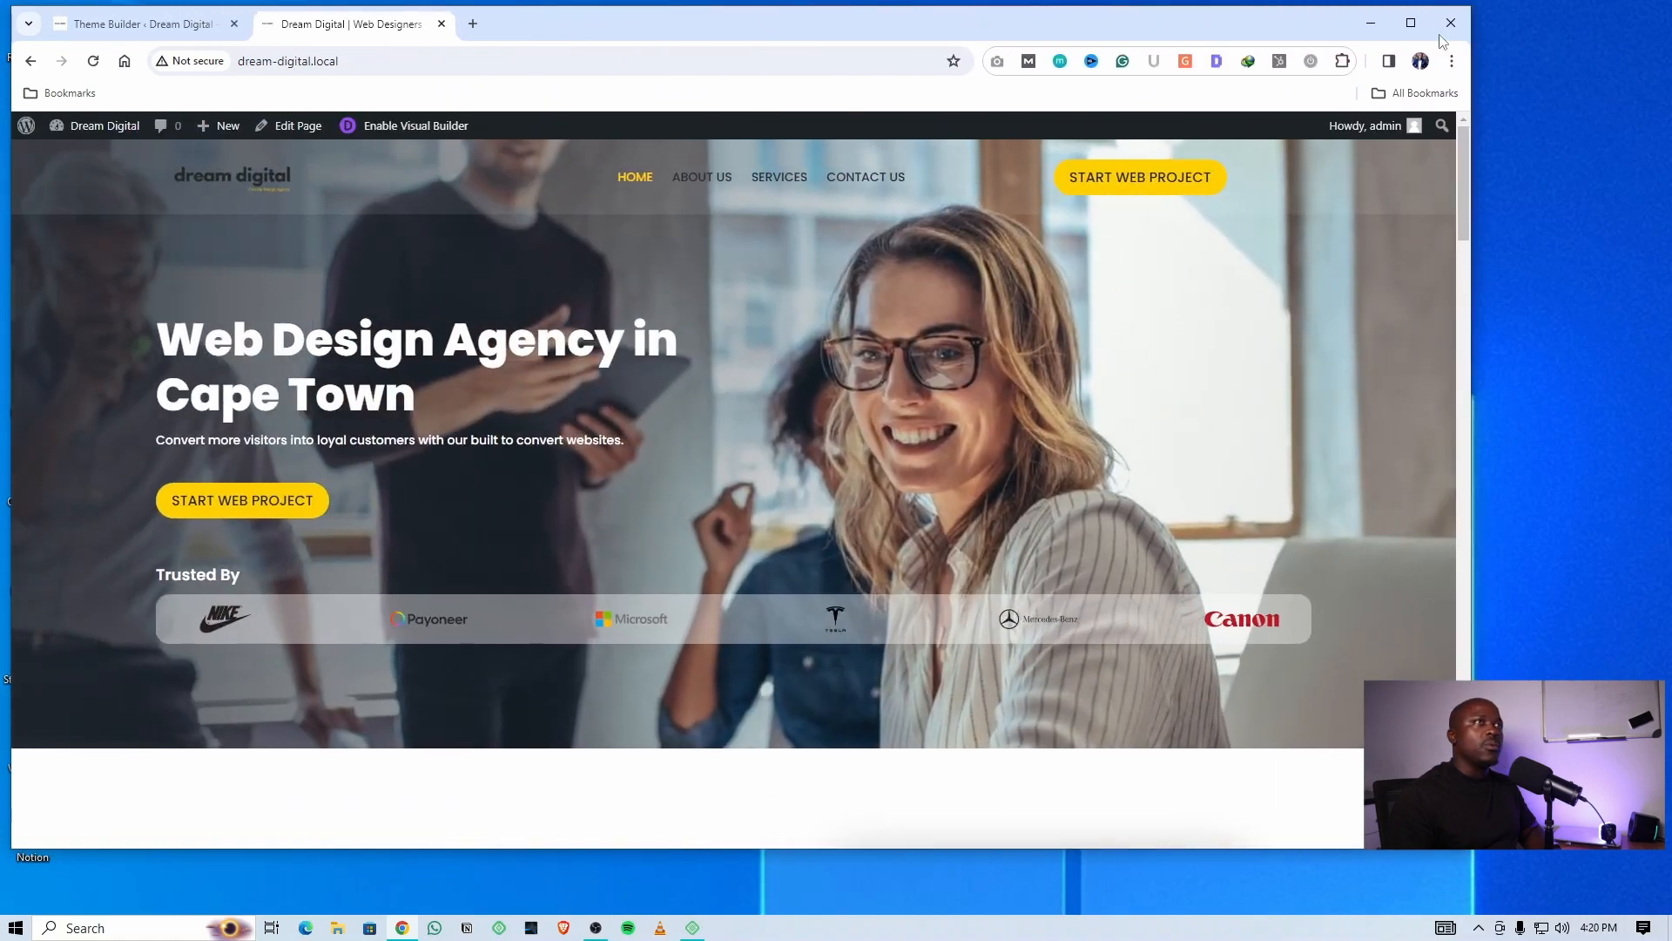
pyautogui.click(1413, 24)
pyautogui.scroll(-10, 684, 329)
pyautogui.scroll(10, 603, 472)
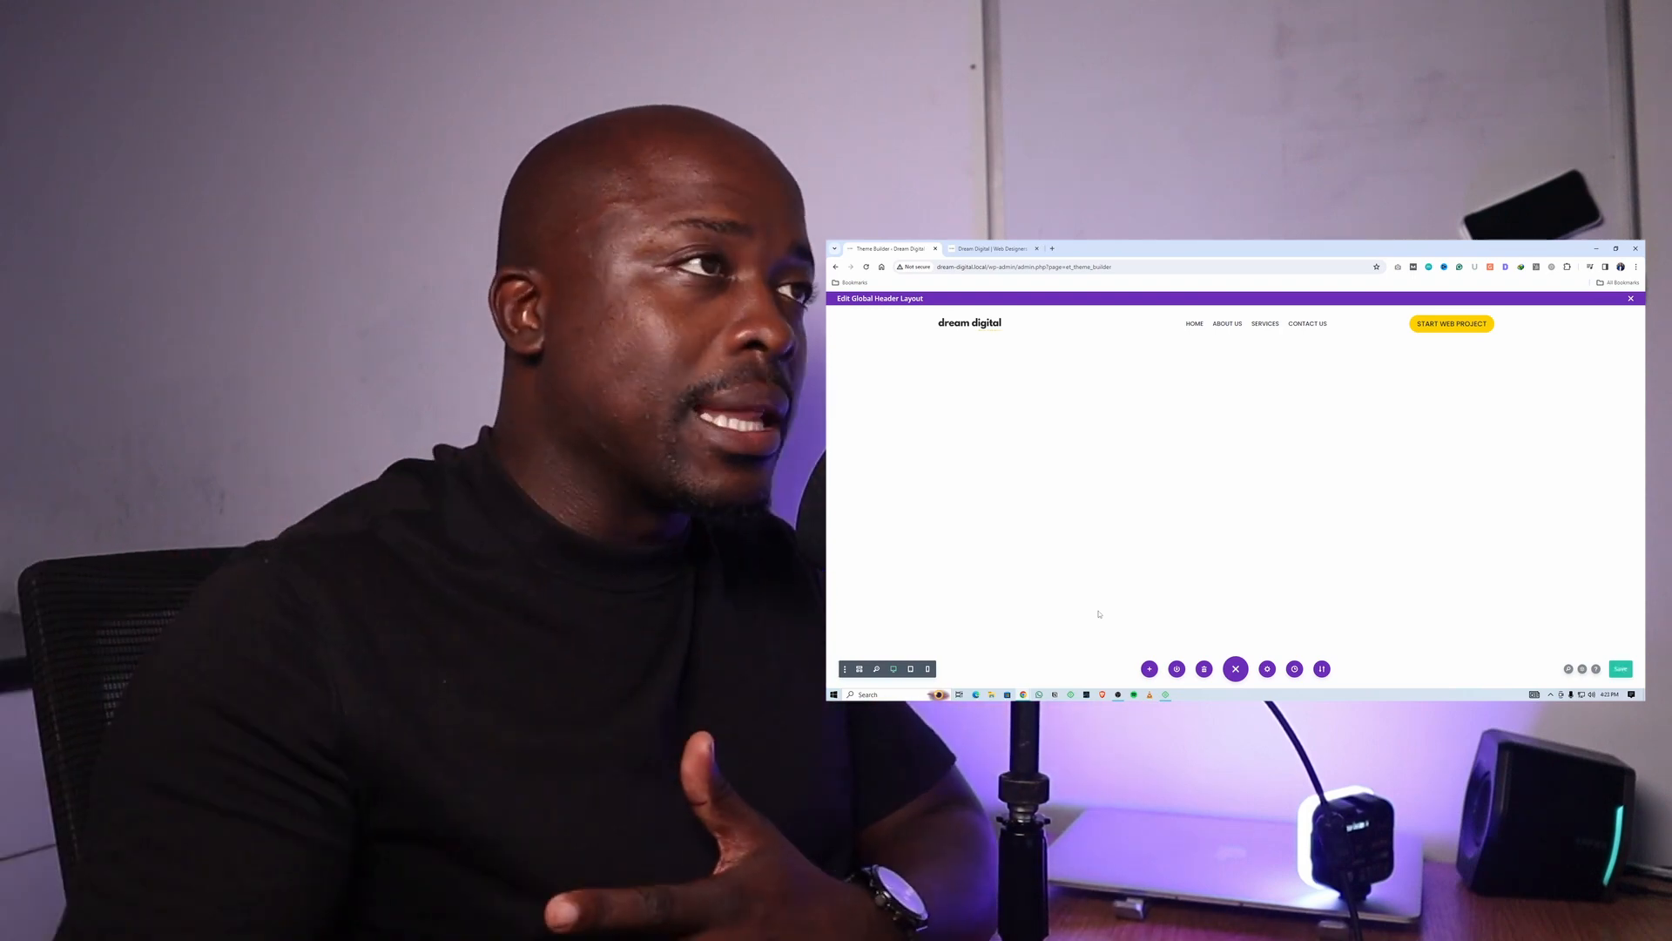
# Fill in a layout library entry named "Header Design ONE" with Save To Divi Cloud on, and close it without saving
pyautogui.click(1175, 670)
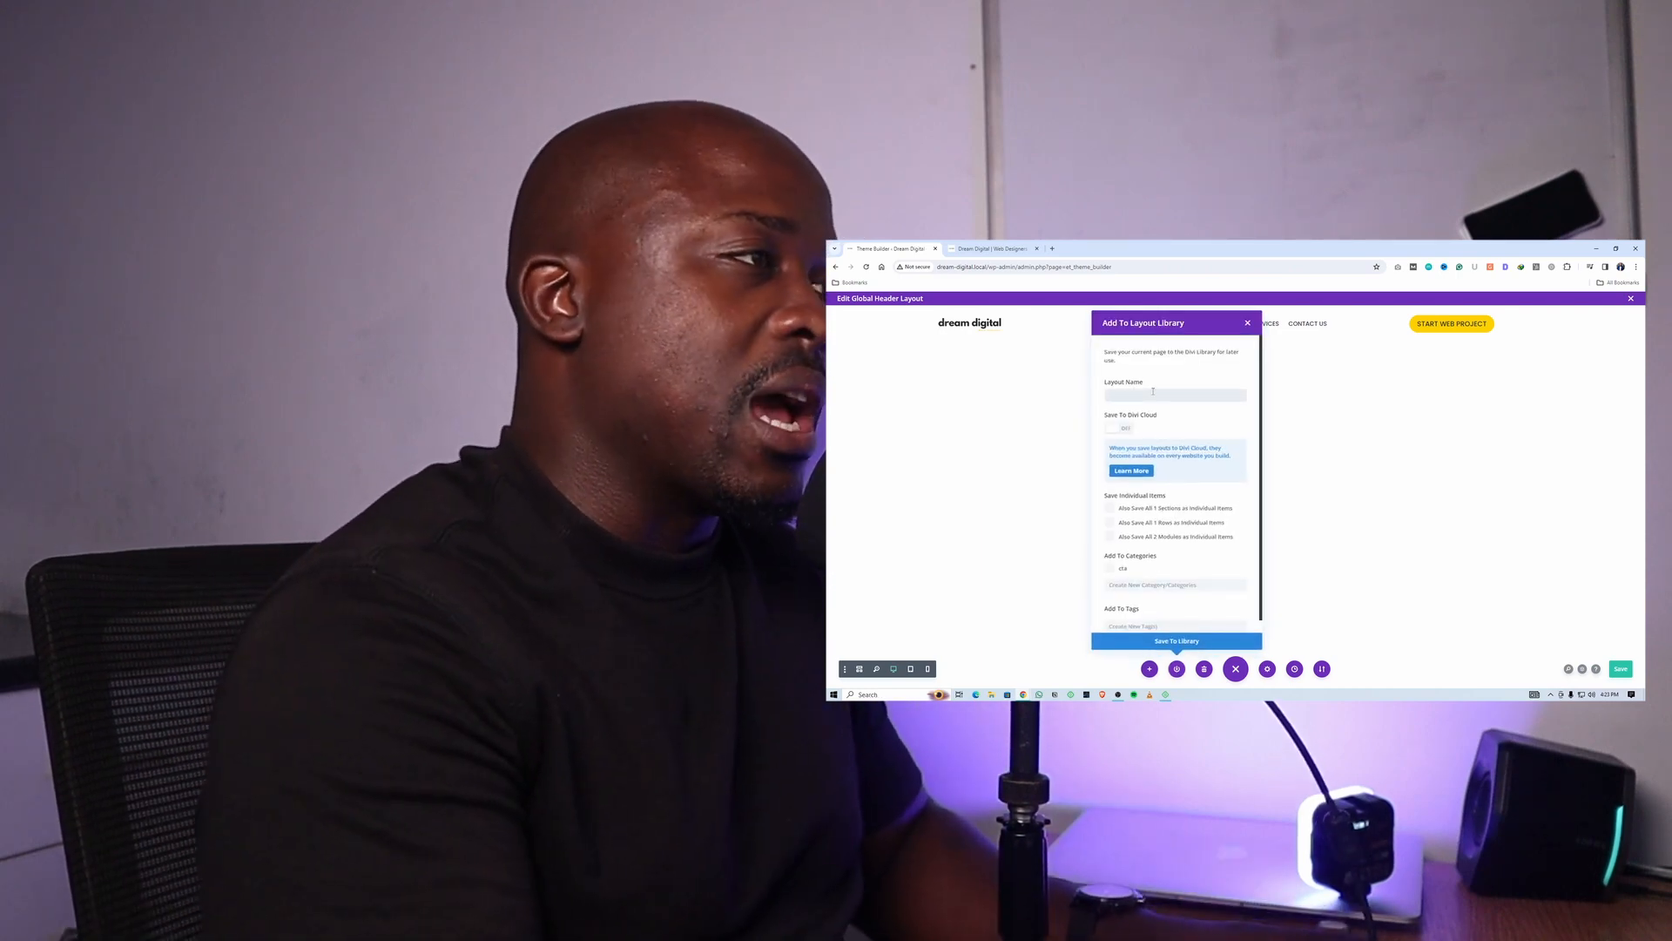
pyautogui.click(1153, 391)
pyautogui.write('Header Design')
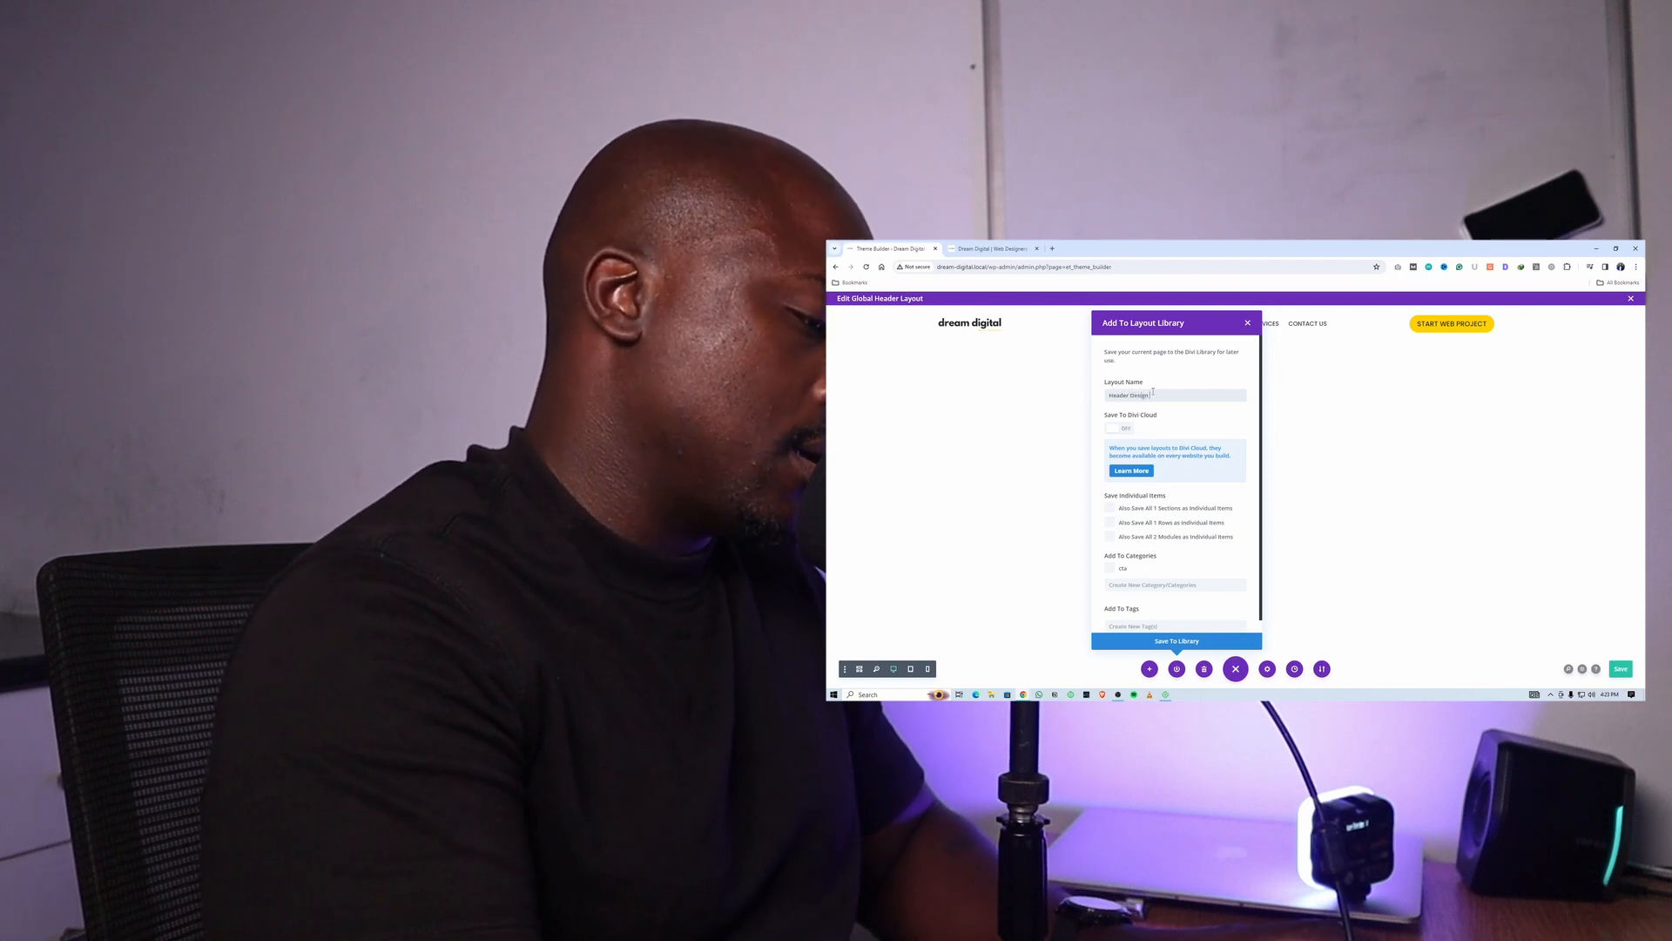
pyautogui.write(' ONE')
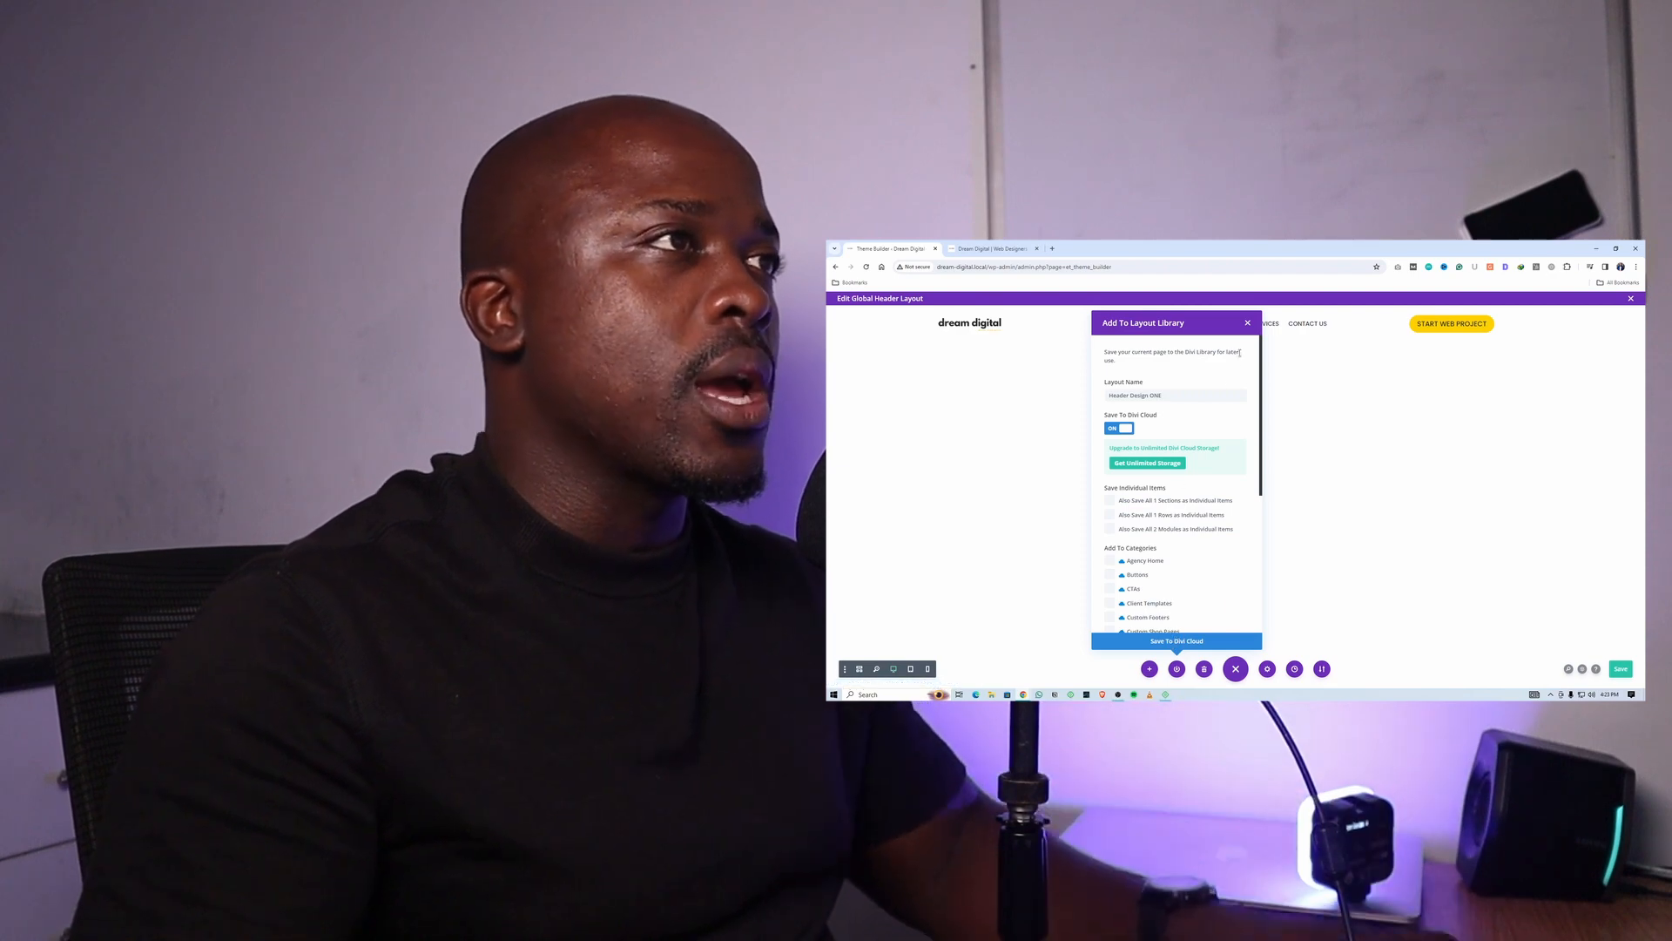
pyautogui.click(1245, 323)
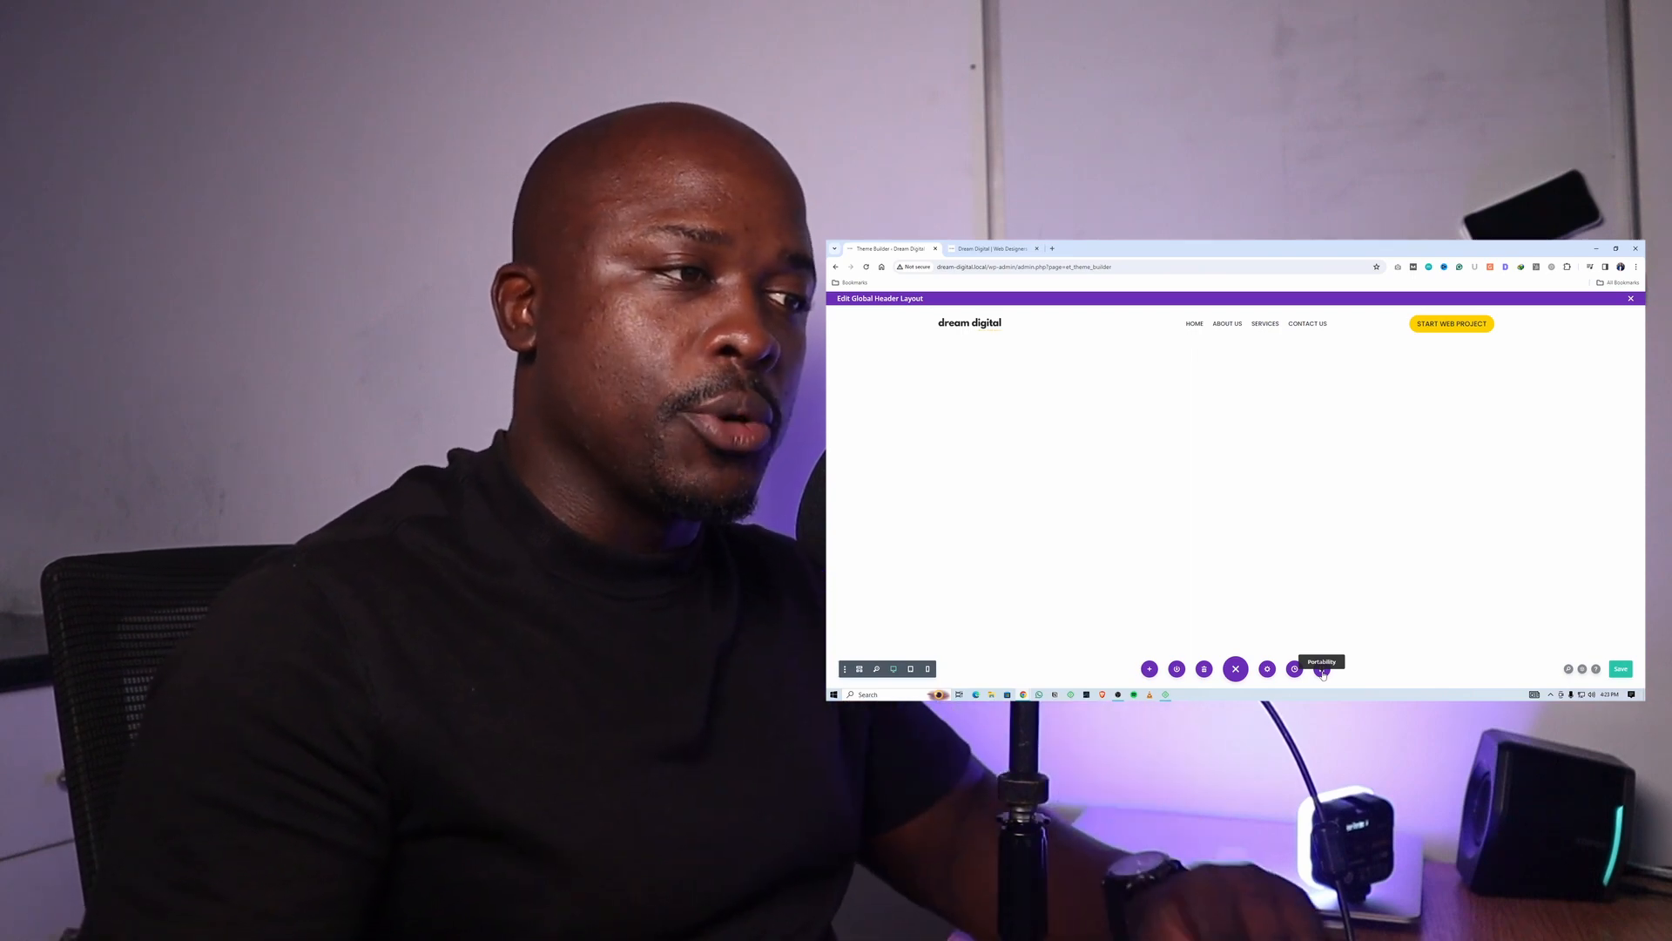
# Export the global header layout as a file named "Header 01" and close the portability dialog
pyautogui.click(1322, 669)
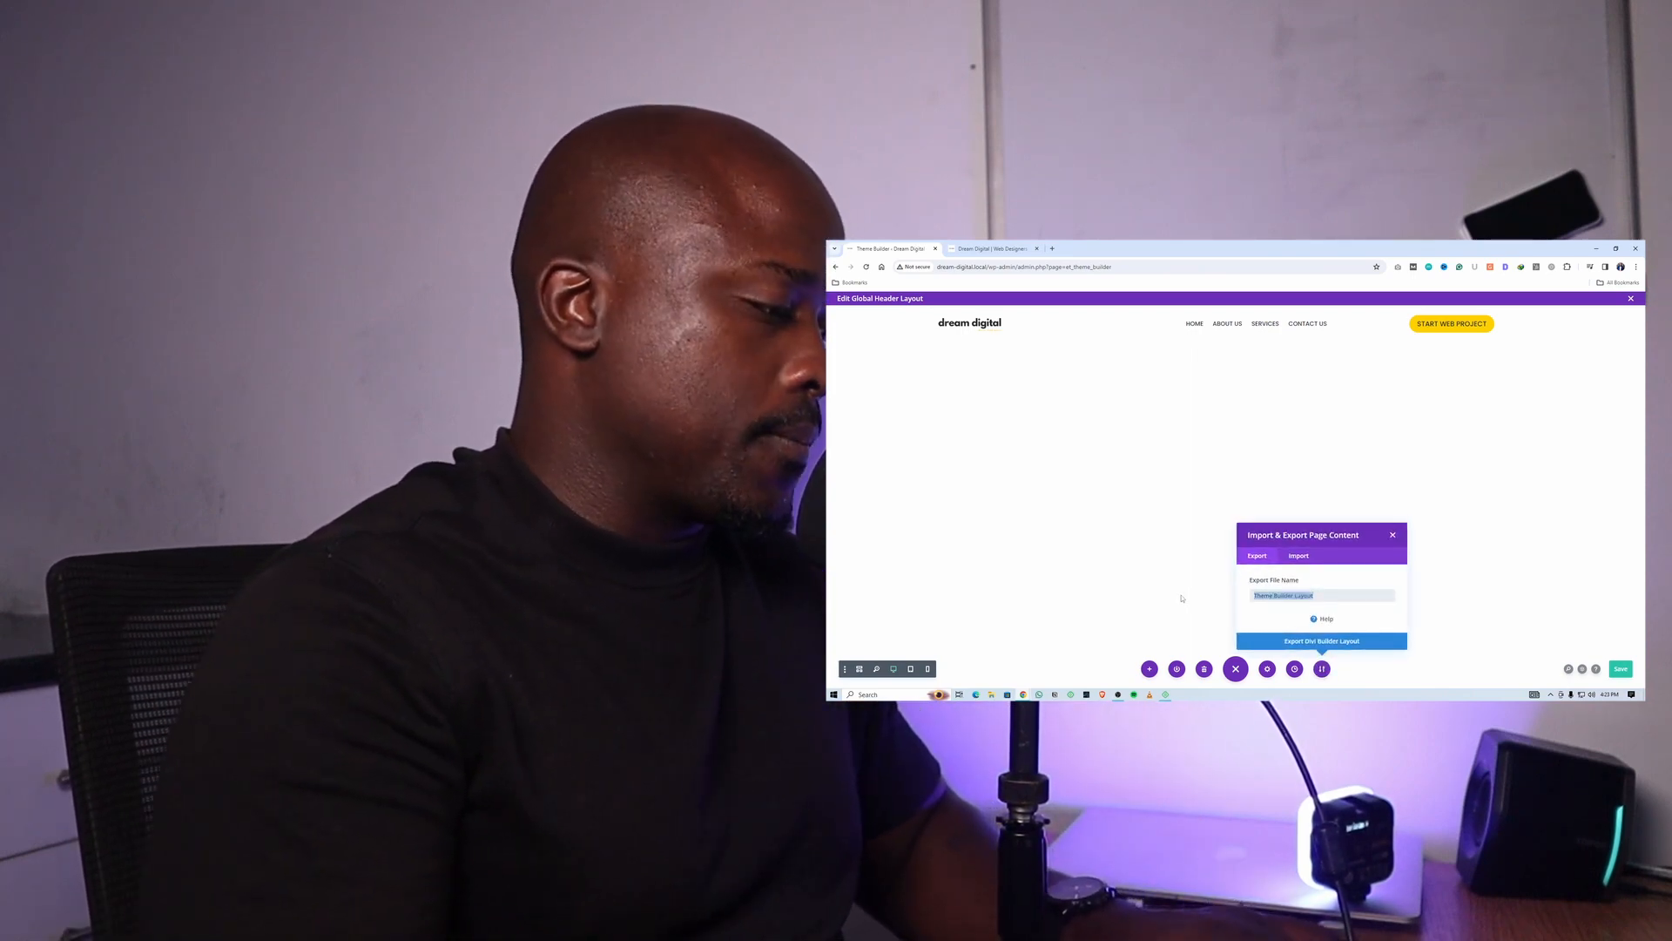
pyautogui.write('cUSTO')
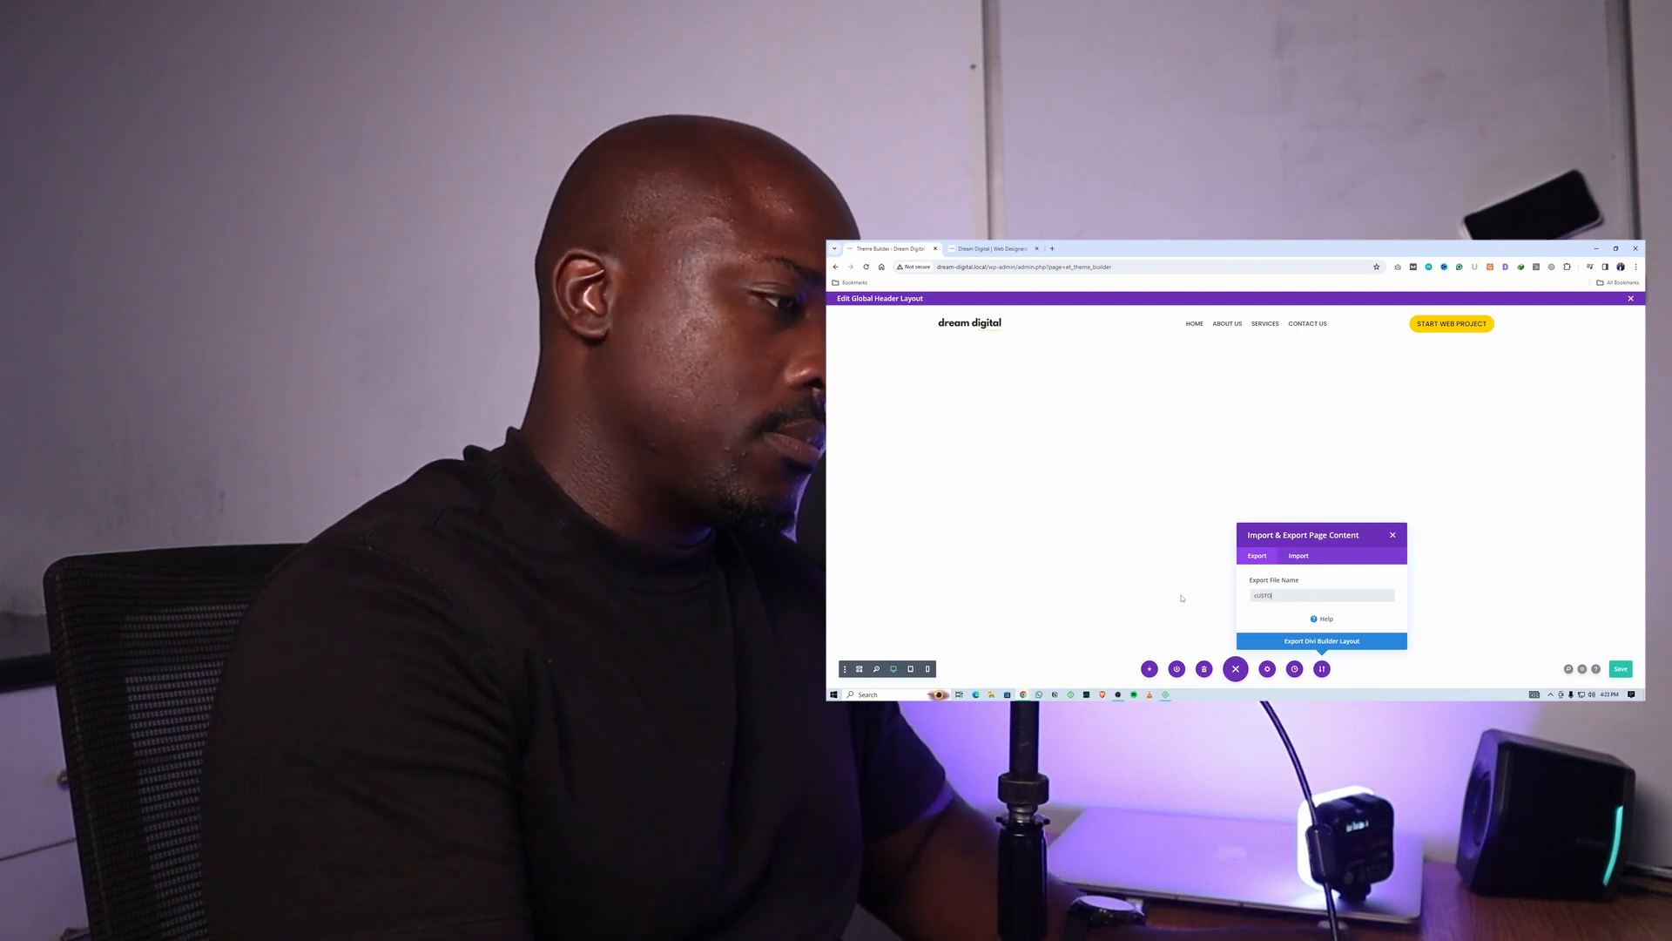
pyautogui.write('us')
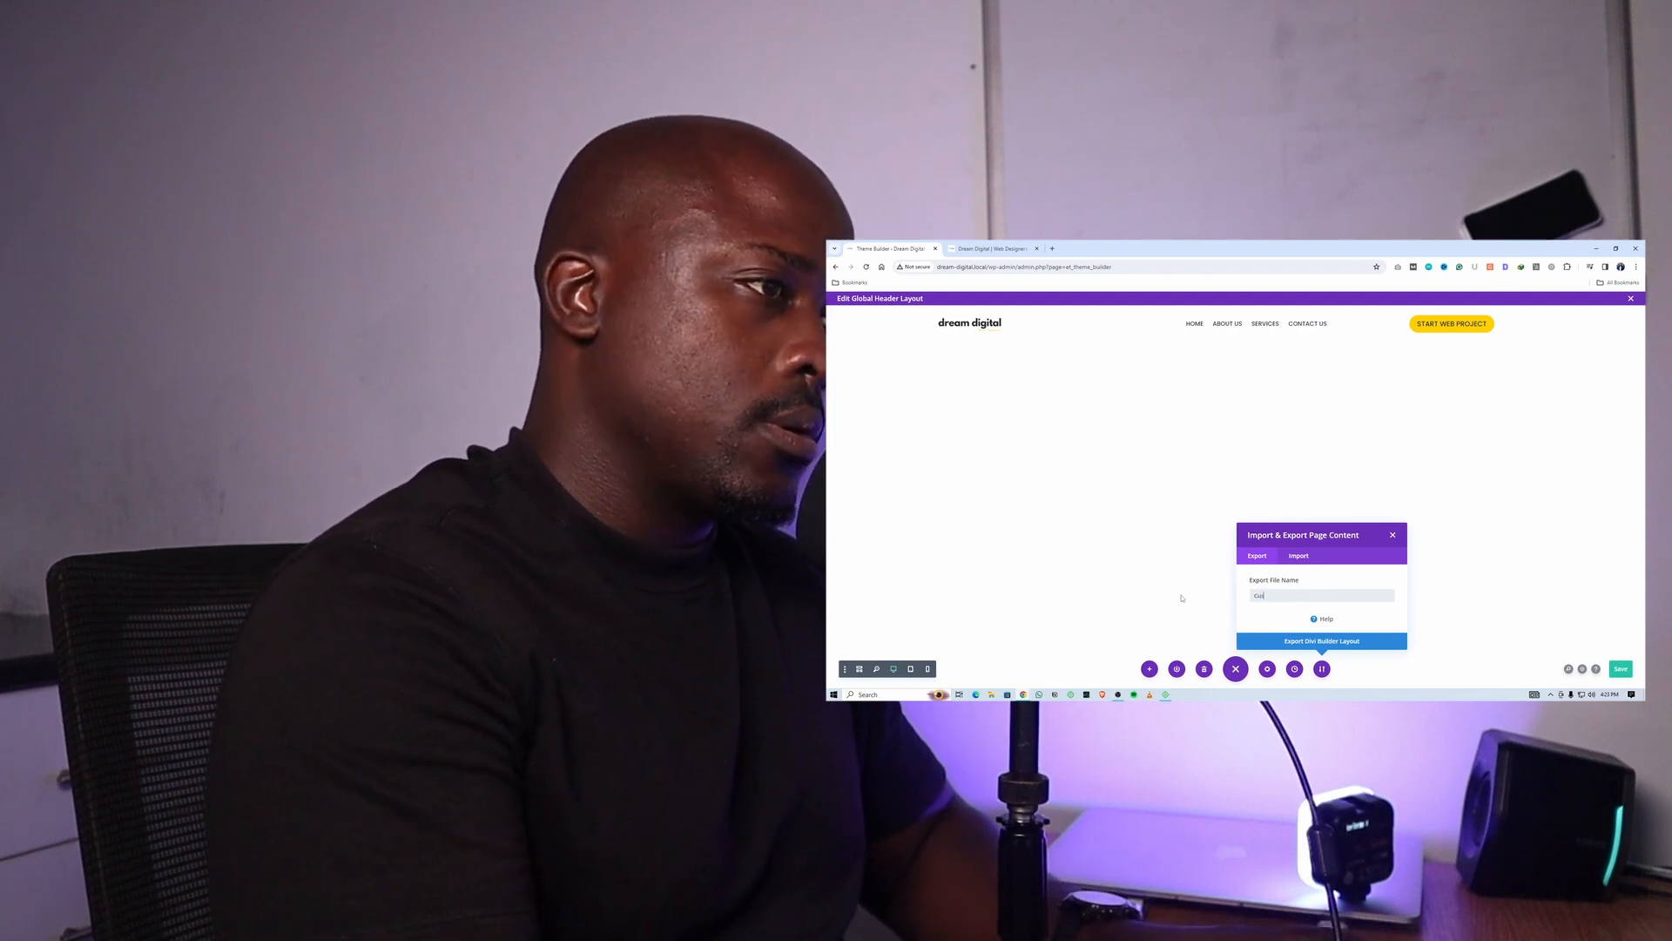
pyautogui.write('Hea')
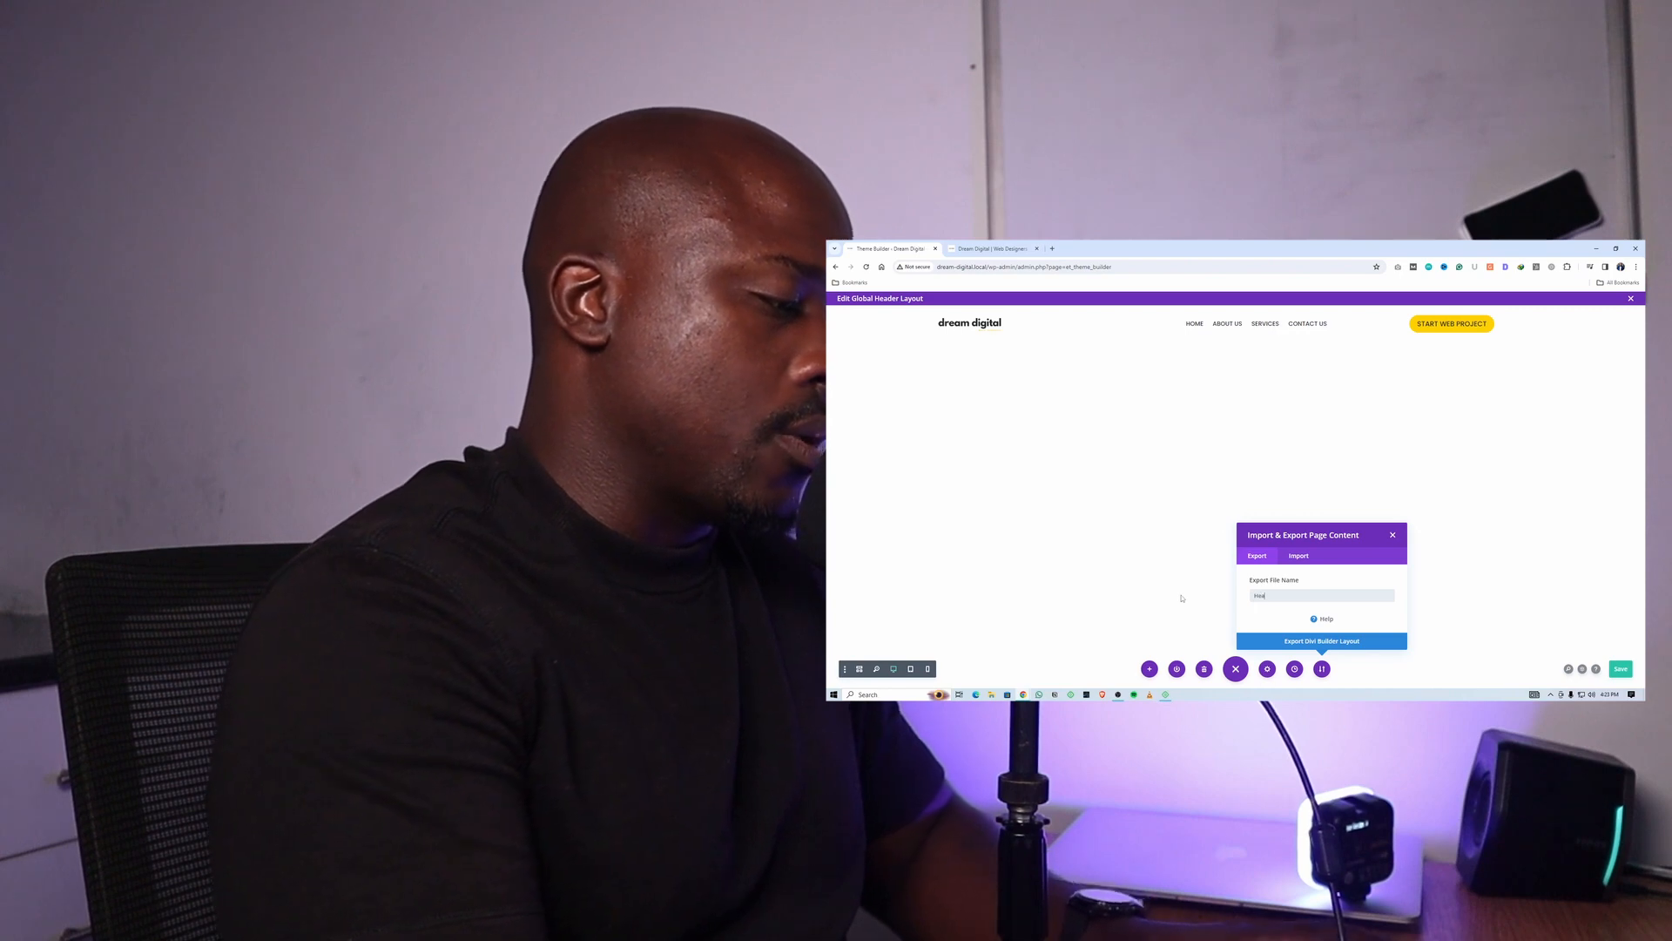
pyautogui.write('der 01')
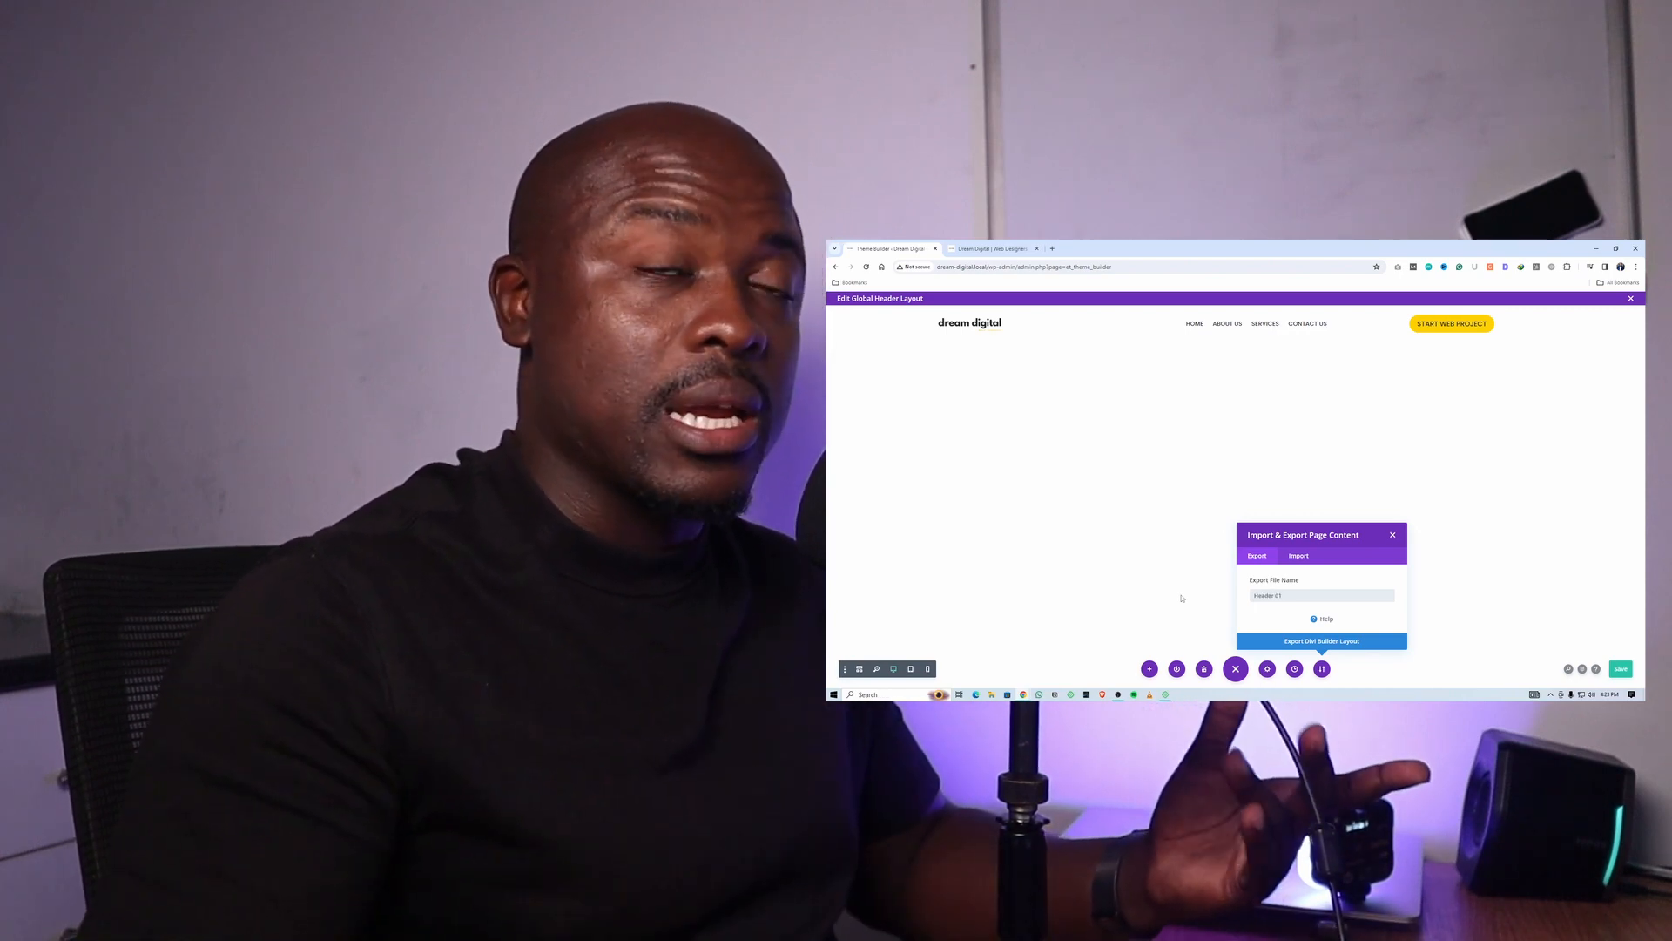
pyautogui.click(1306, 642)
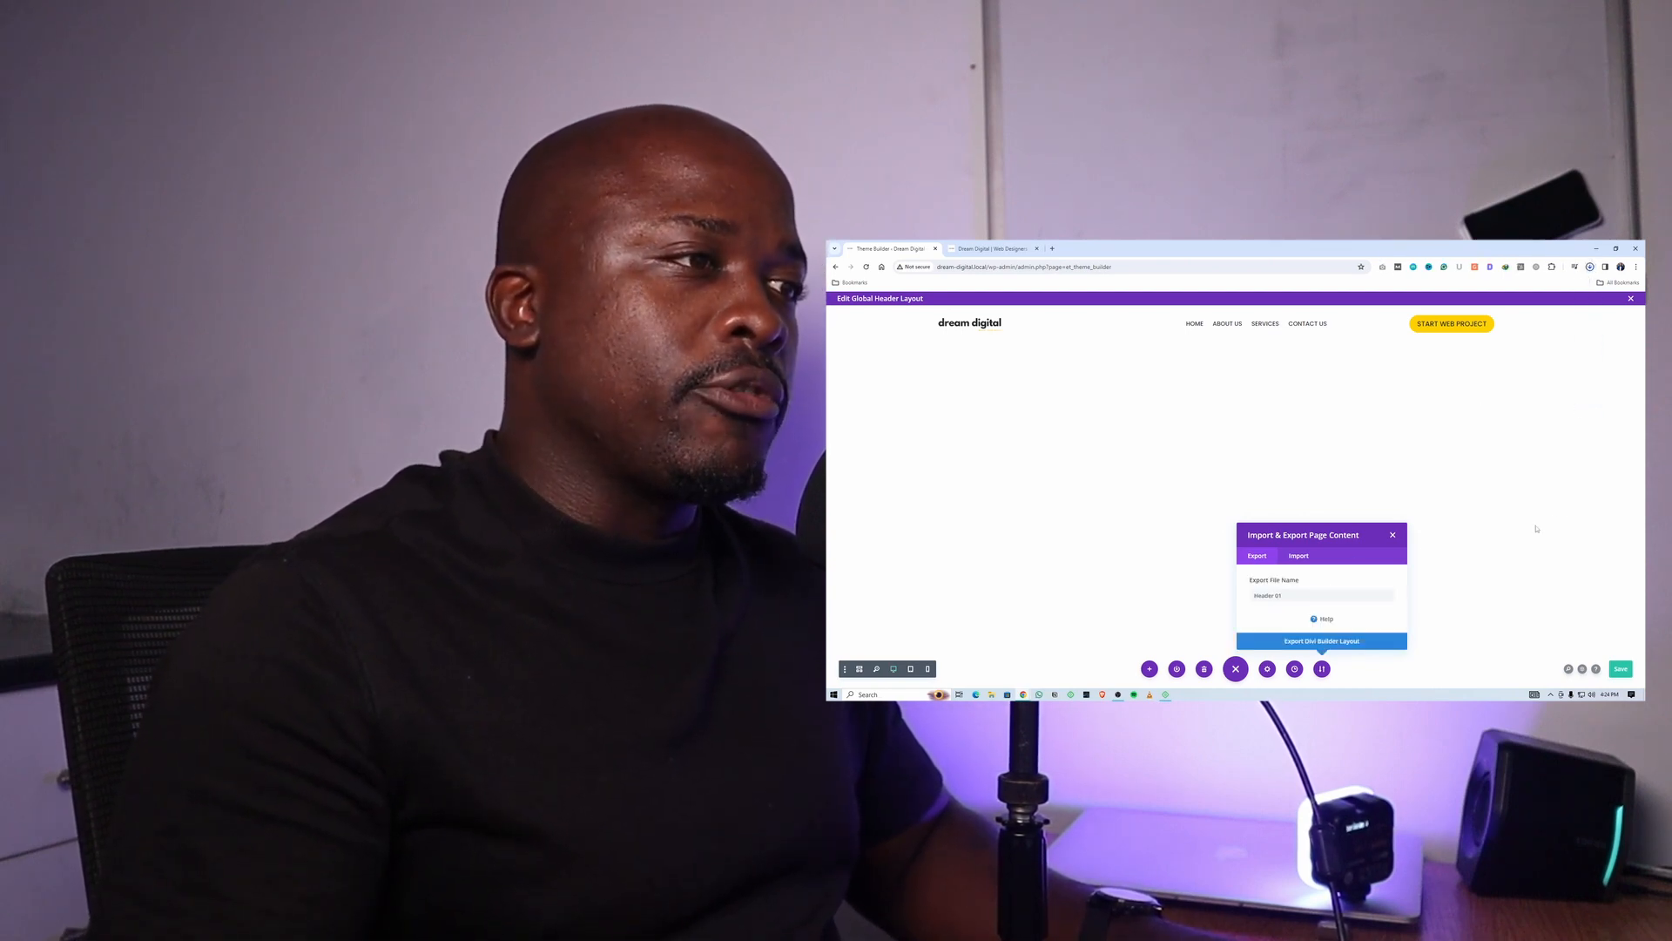
pyautogui.click(1392, 536)
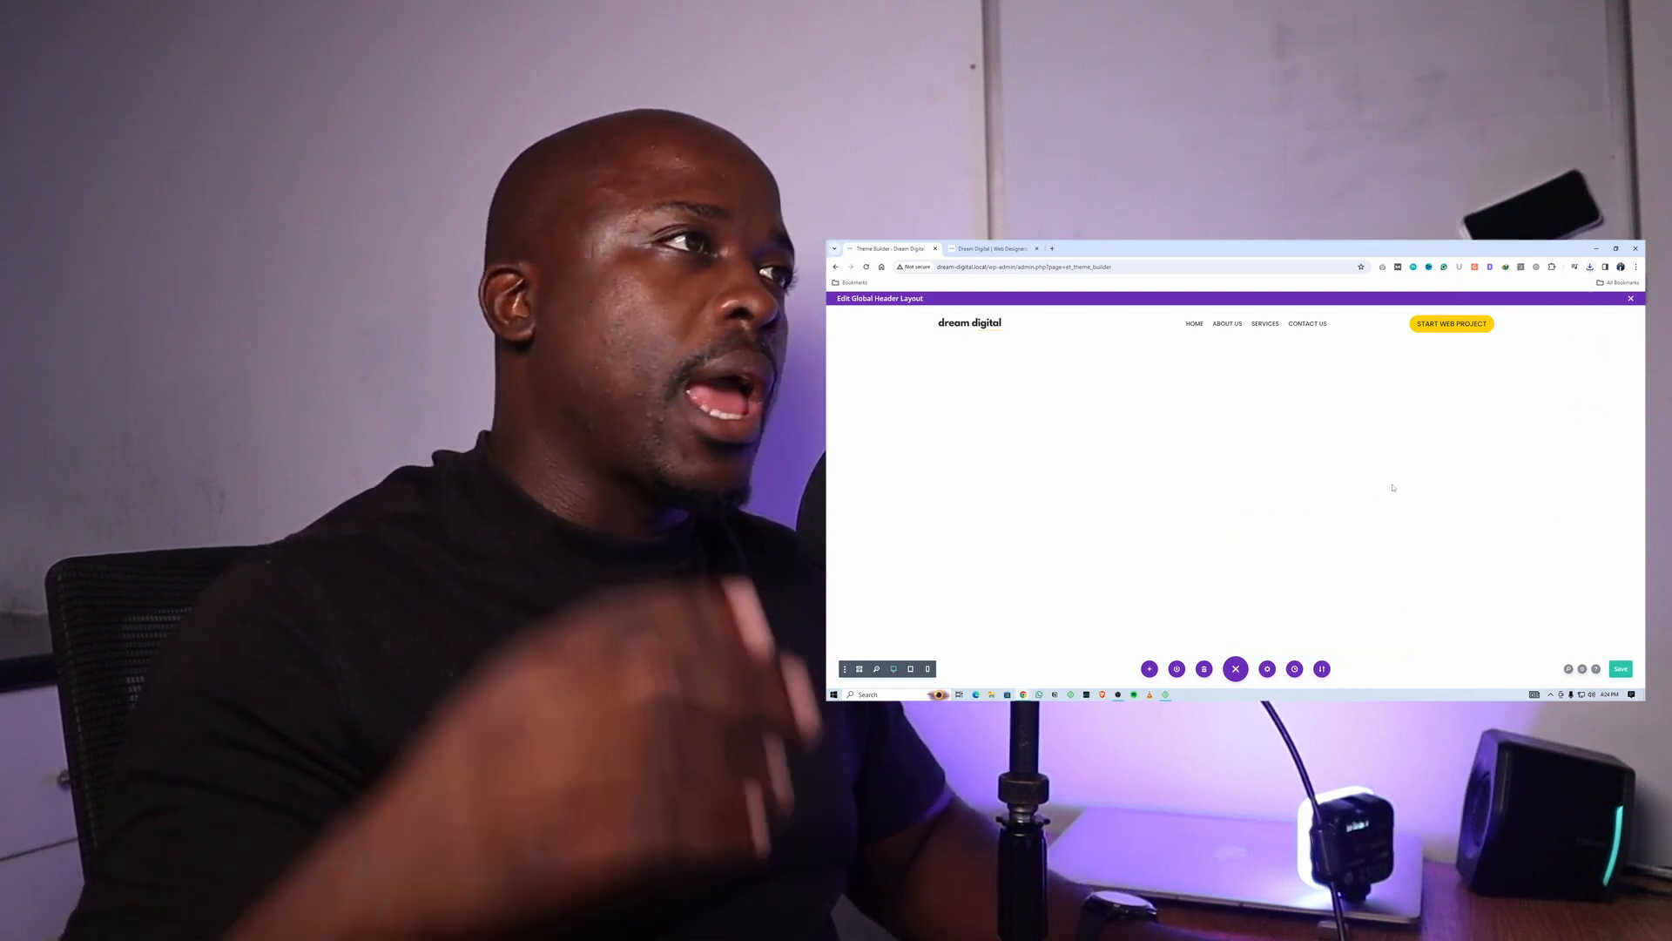